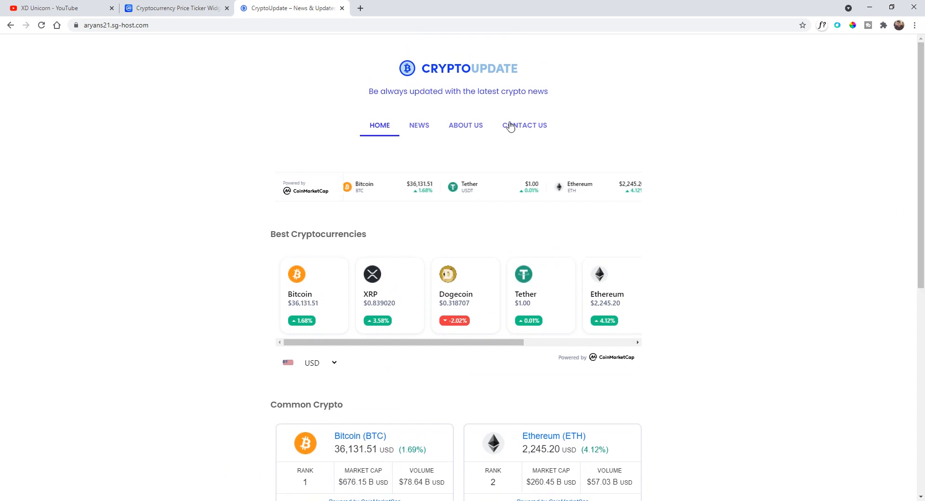
- Browse the demo site's News page and open its second page of posts
click(419, 125)
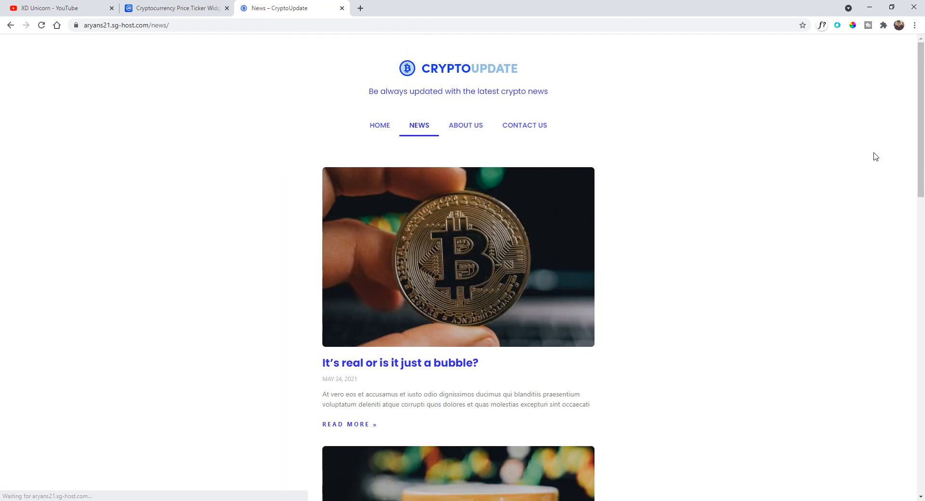
scroll(924, 151, down, 3)
drag(924, 151, 924, 389)
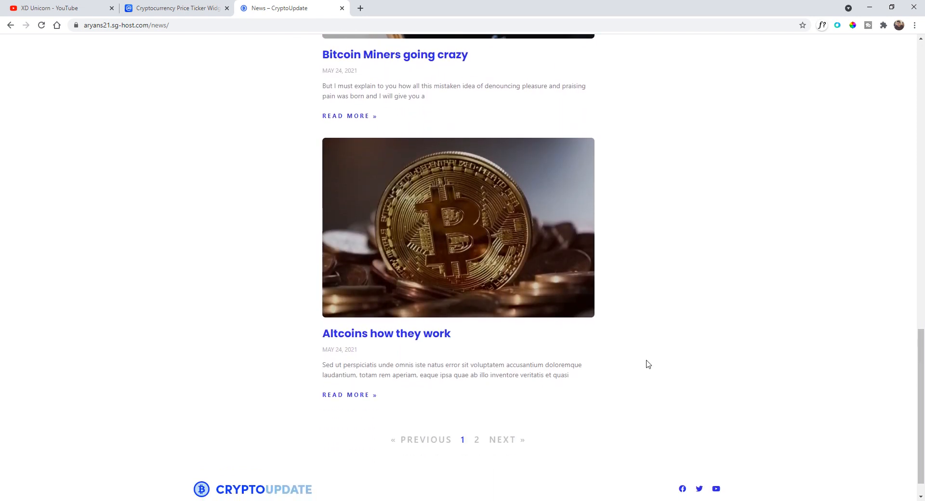
click(494, 441)
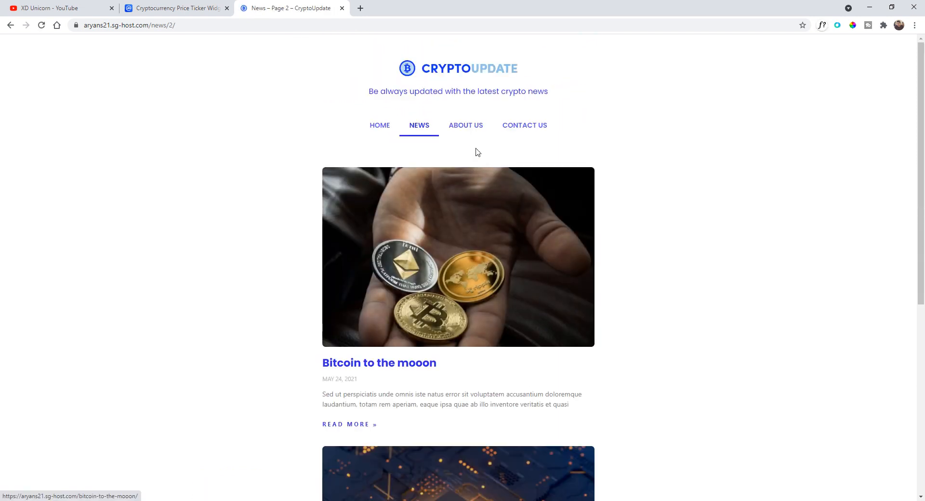
- Browse the About Us and Contact Us pages of the demo site and return to Home
click(467, 126)
scroll(472, 171, down, 4)
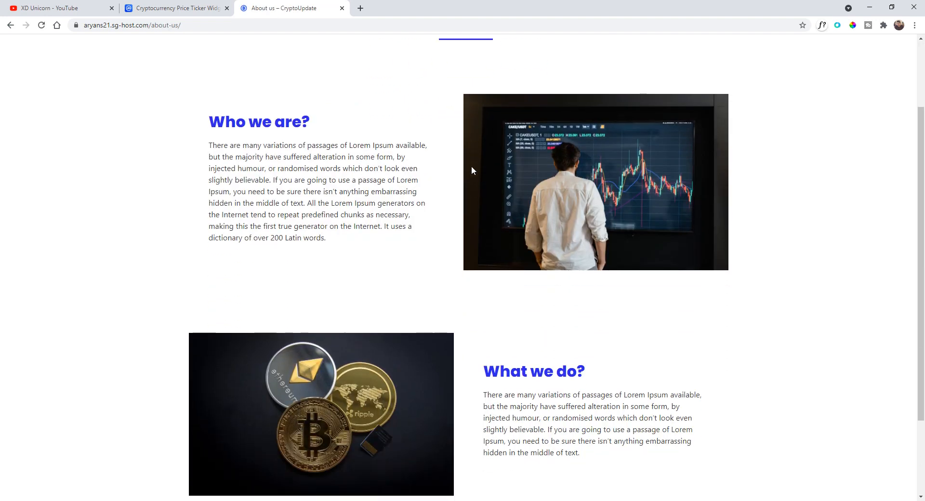
scroll(473, 174, up, 2)
scroll(473, 175, up, 3)
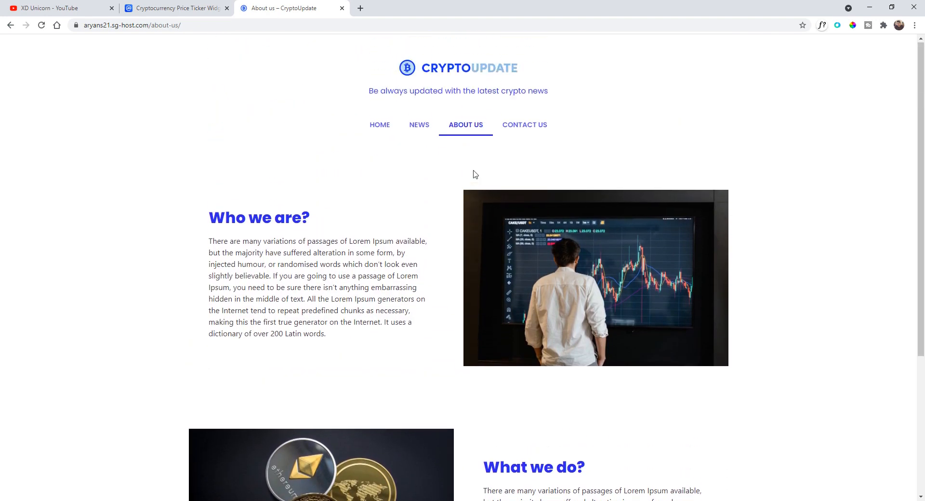
scroll(491, 155, down, 1)
click(525, 80)
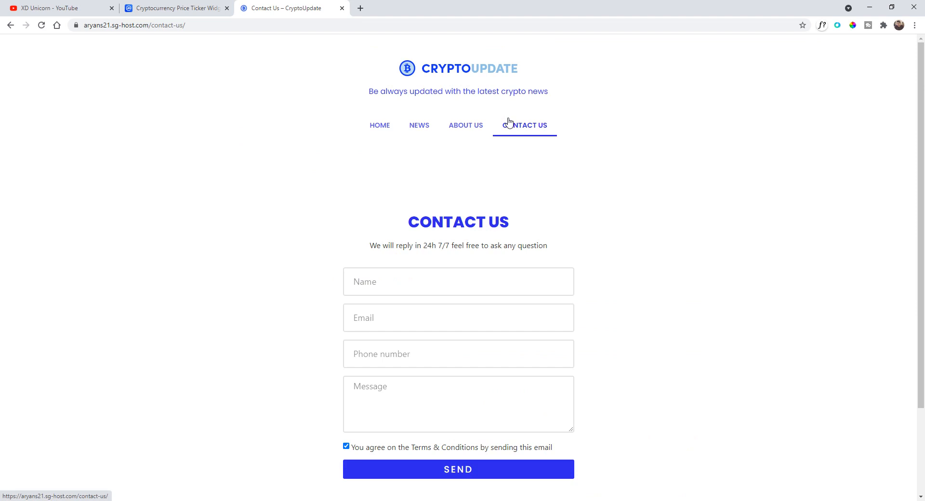
scroll(675, 133, down, 3)
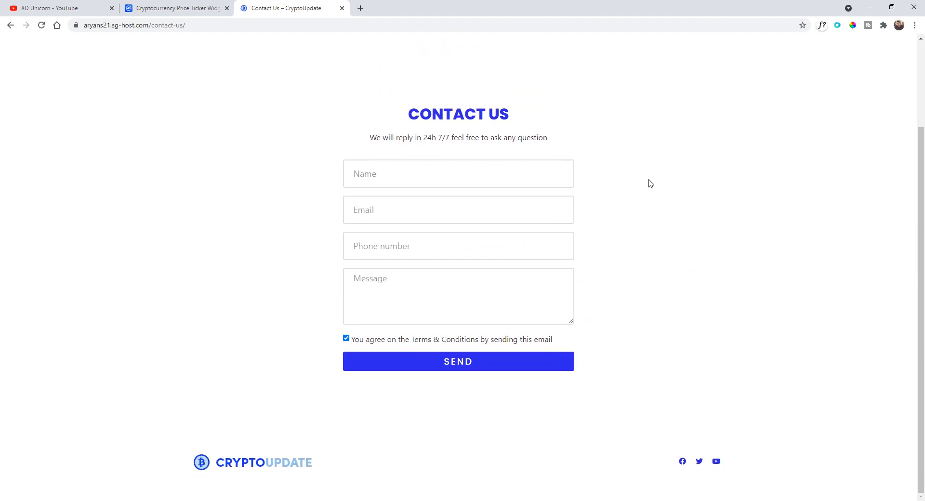
scroll(651, 183, up, 3)
click(383, 126)
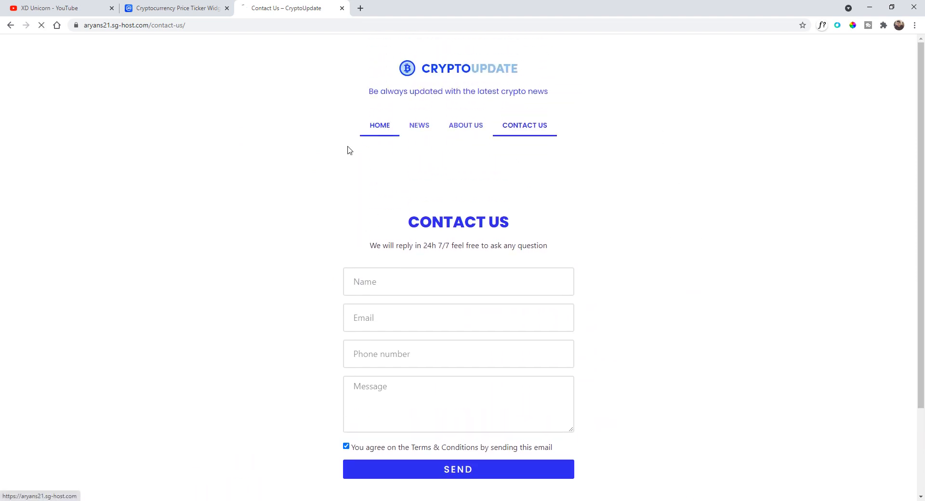
scroll(211, 123, down, 5)
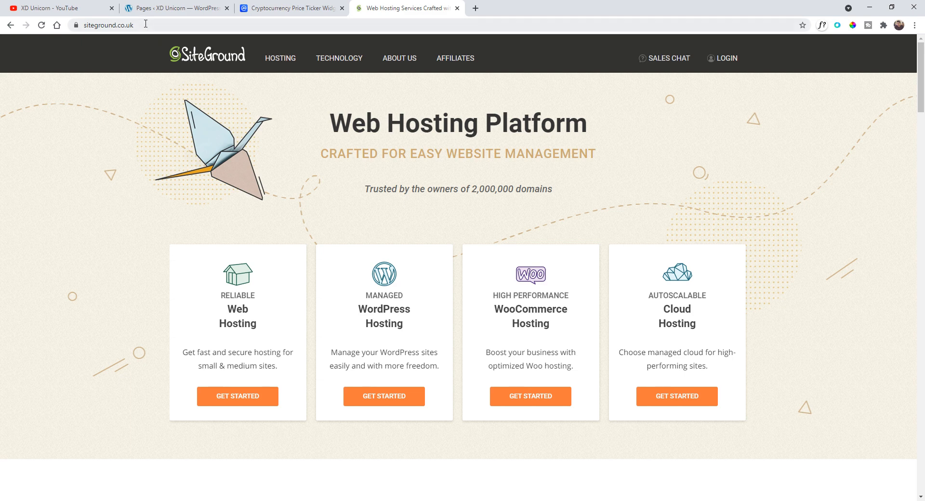
- Open the SiteGround hosting offer page at siteground.com/go/option
drag(146, 24, 124, 34)
text(m)
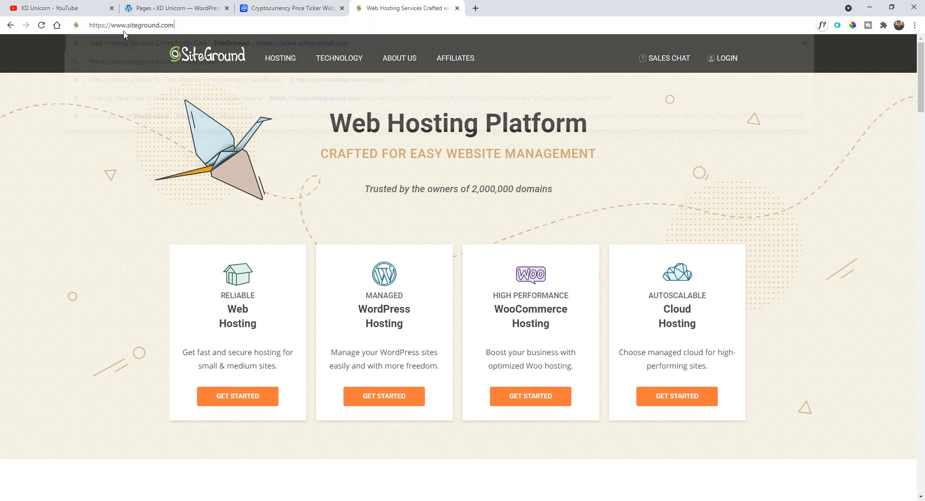
text(/go)
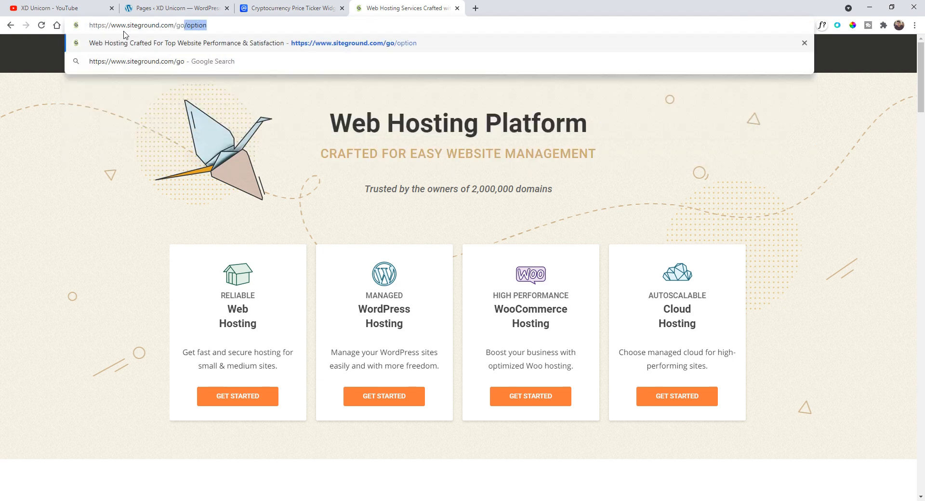
key(Return)
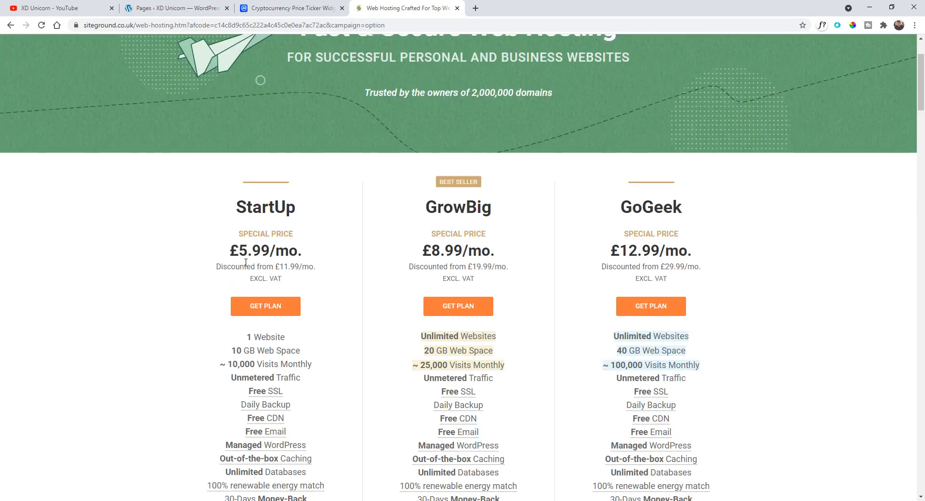
- Compare the hosting plans and get the StartUp plan
scroll(262, 227, down, 1)
scroll(191, 201, up, 3)
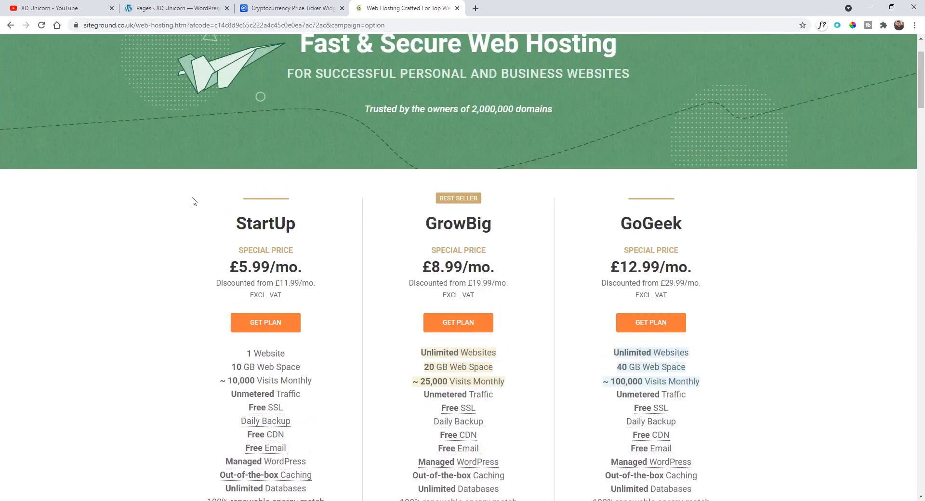
drag(231, 293, 314, 351)
scroll(314, 351, down, 2)
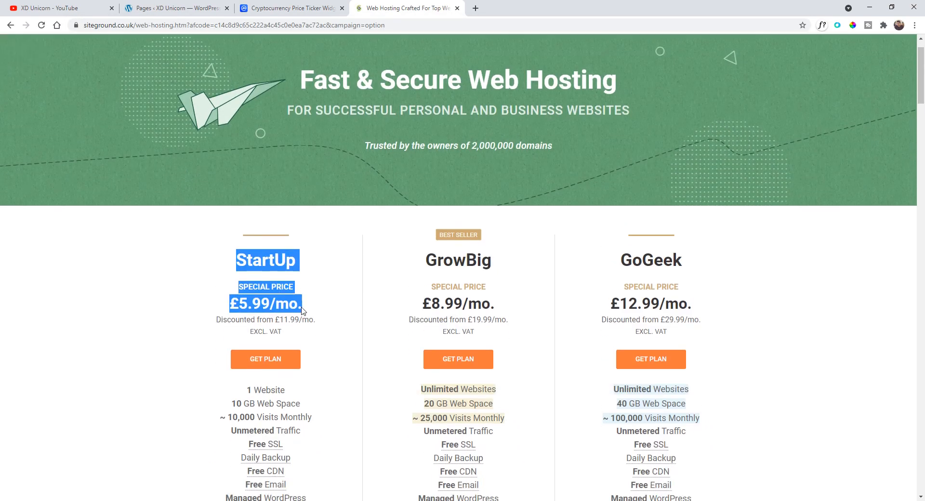
click(291, 278)
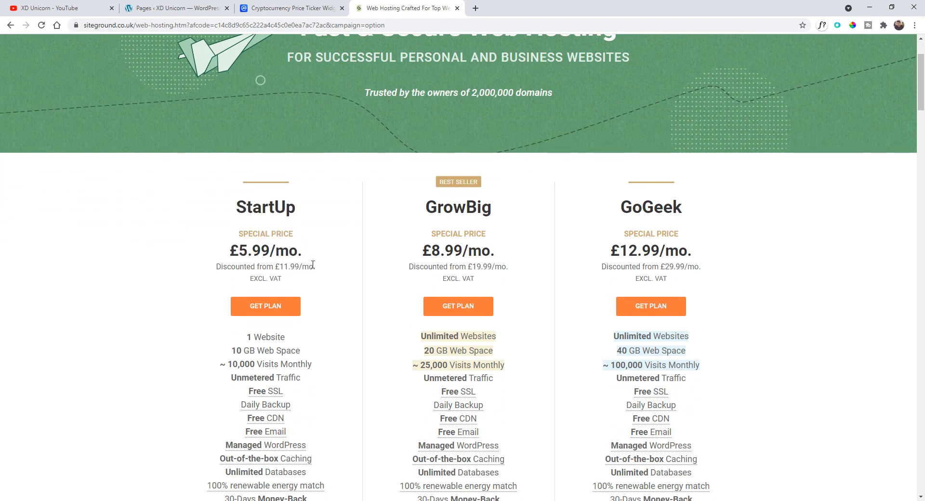
scroll(277, 276, up, 1)
scroll(284, 277, down, 2)
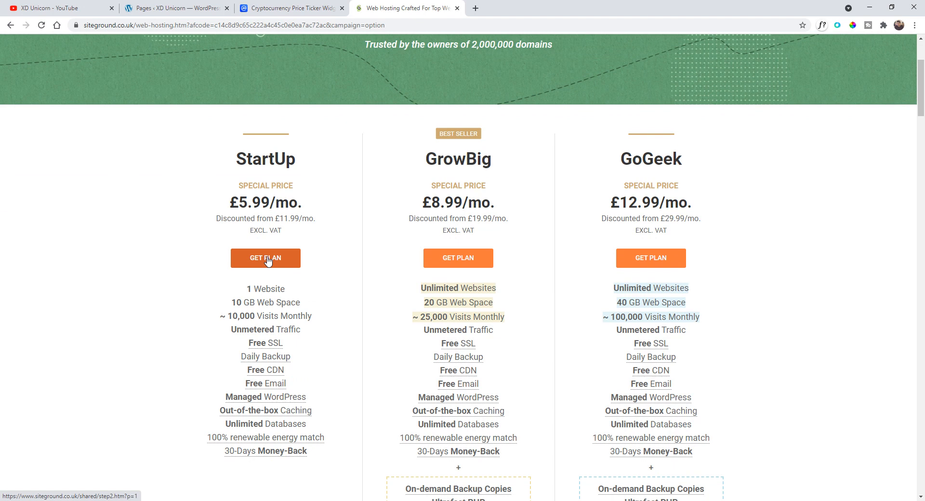
click(268, 261)
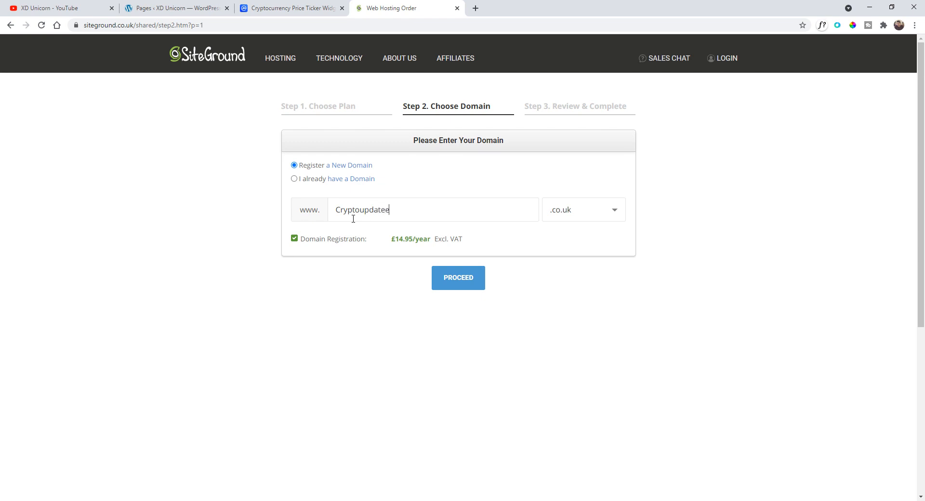
- Change the new domain's extension to .com for Cryptoupdatee and proceed to the order review
click(584, 217)
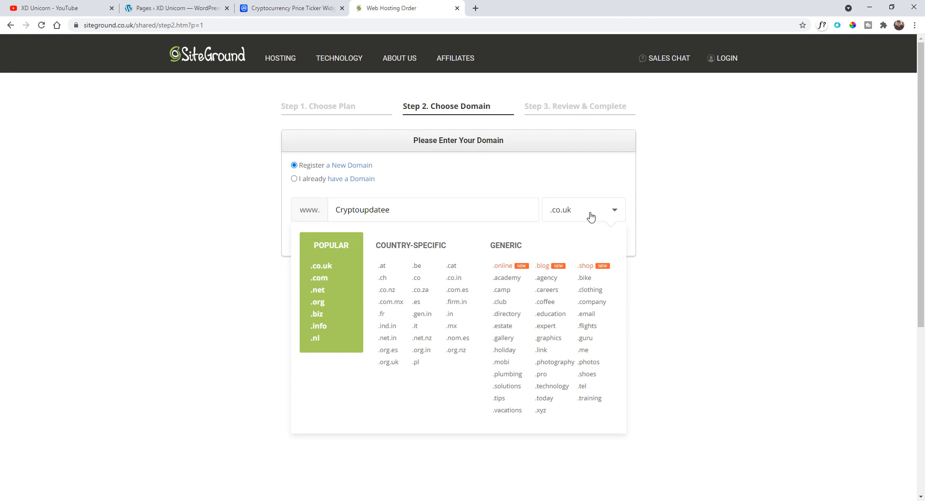
click(337, 278)
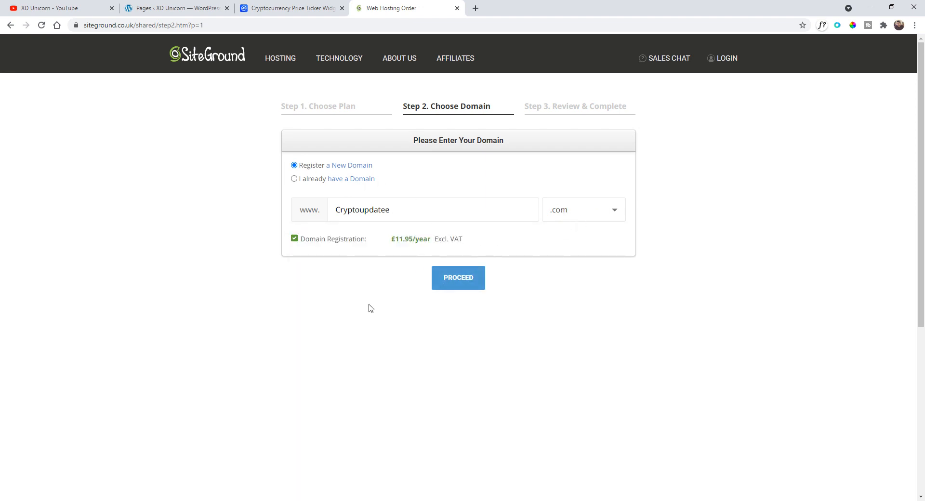
click(458, 281)
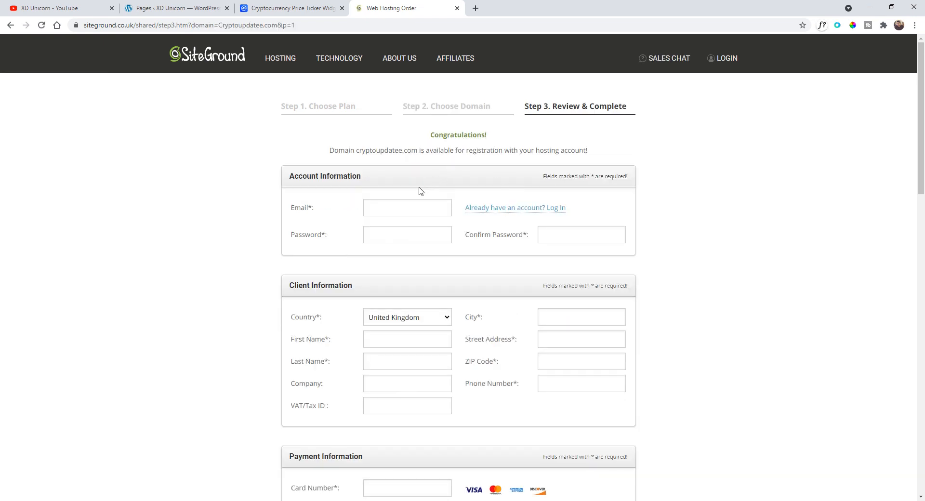
- Review the order form fields and set the hosting period to 12 months - BEST DEAL
scroll(304, 186, down, 1)
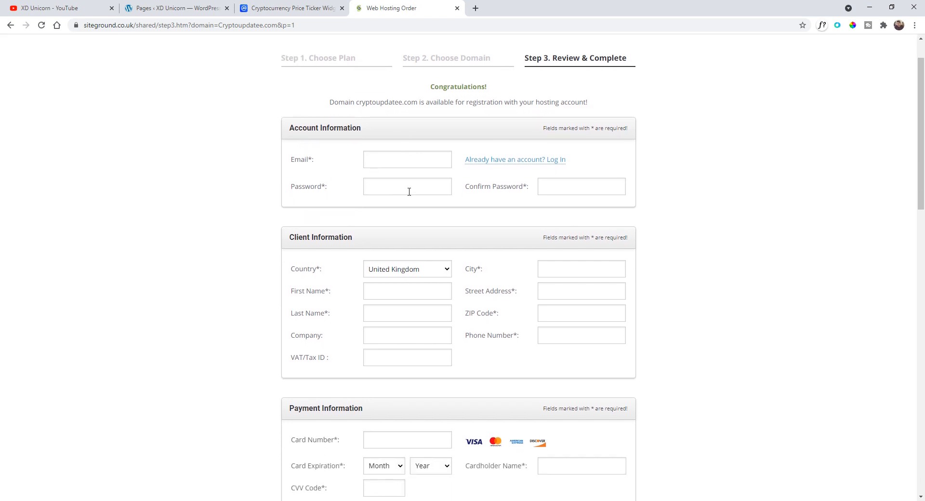
scroll(430, 245, up, 1)
scroll(290, 272, down, 2)
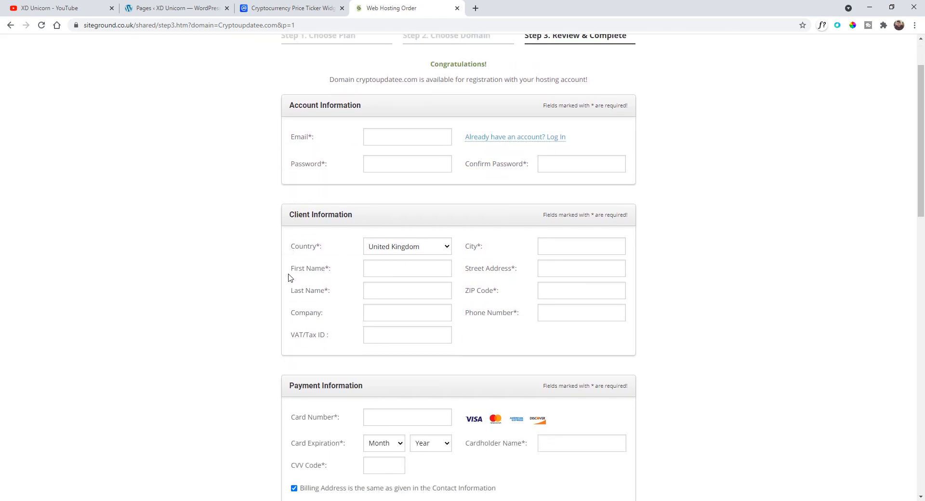
scroll(389, 248, down, 2)
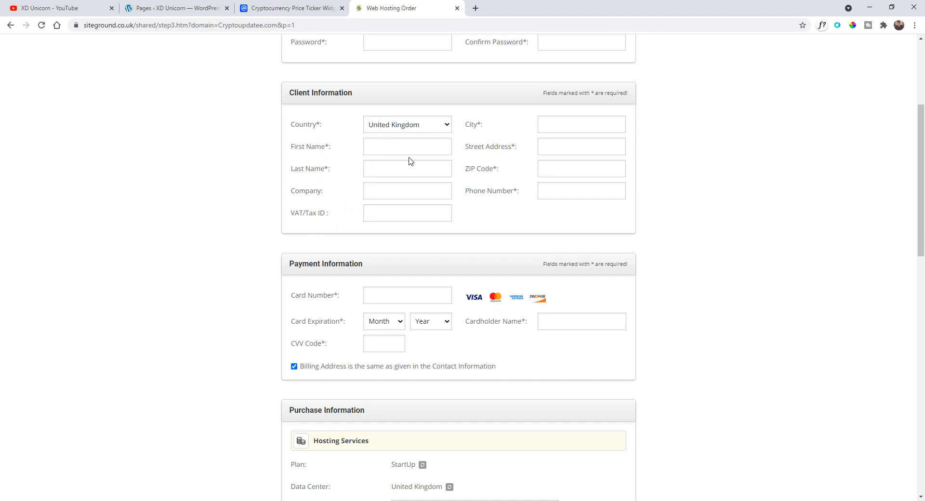
scroll(459, 192, down, 3)
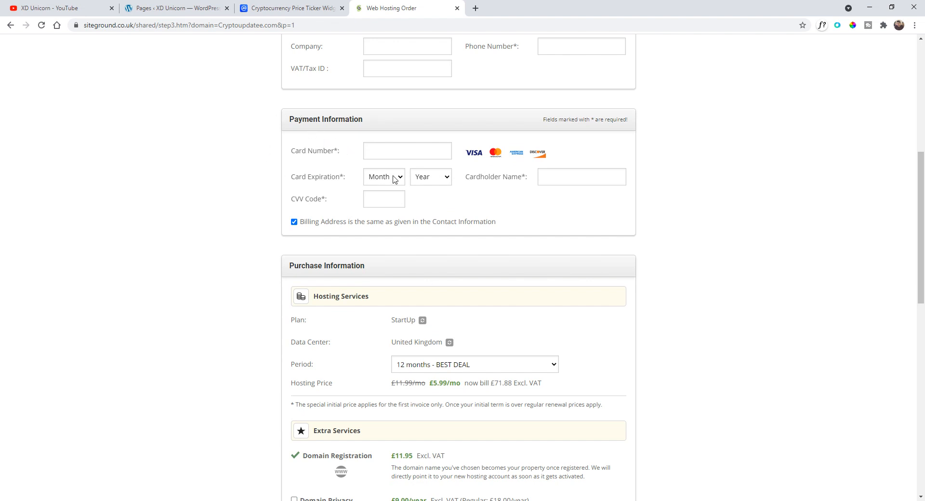
scroll(394, 178, down, 3)
scroll(238, 262, down, 1)
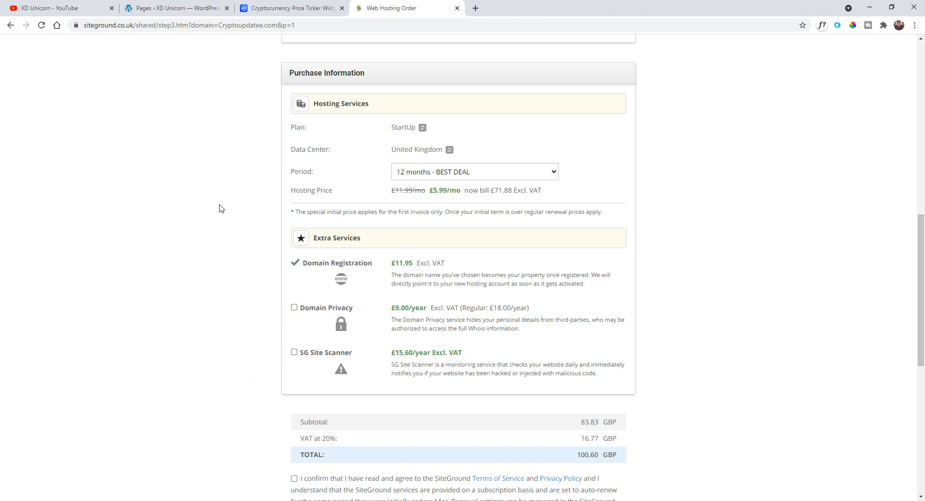
scroll(227, 212, down, 3)
scroll(229, 212, up, 3)
click(422, 177)
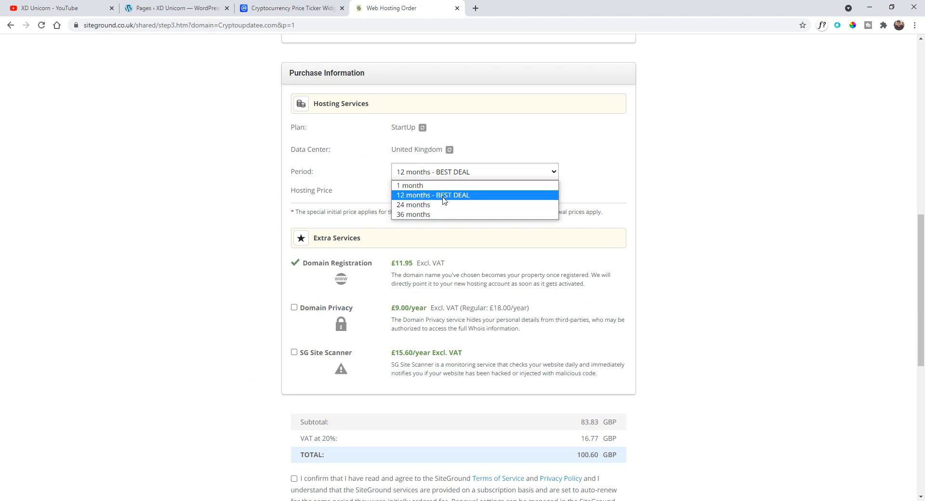
click(423, 195)
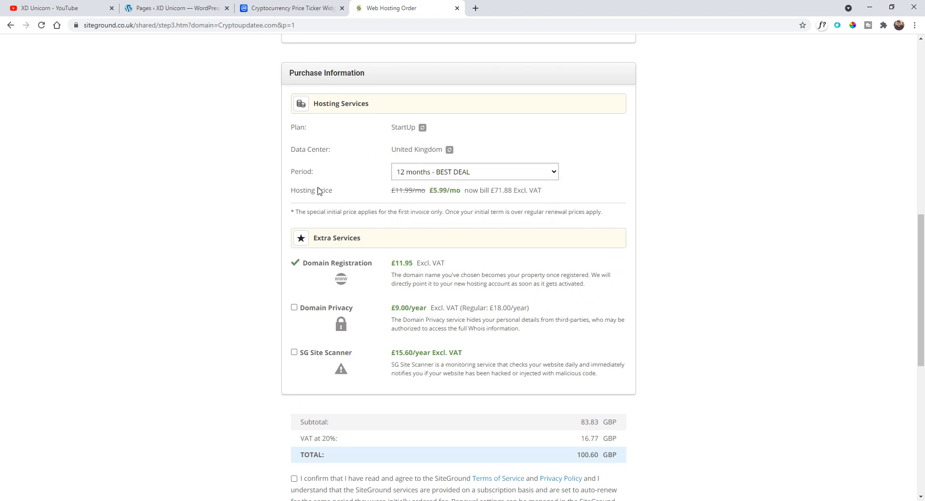
- Examine the extra services, order totals and terms at the bottom of the order form
scroll(320, 191, down, 2)
scroll(278, 197, up, 1)
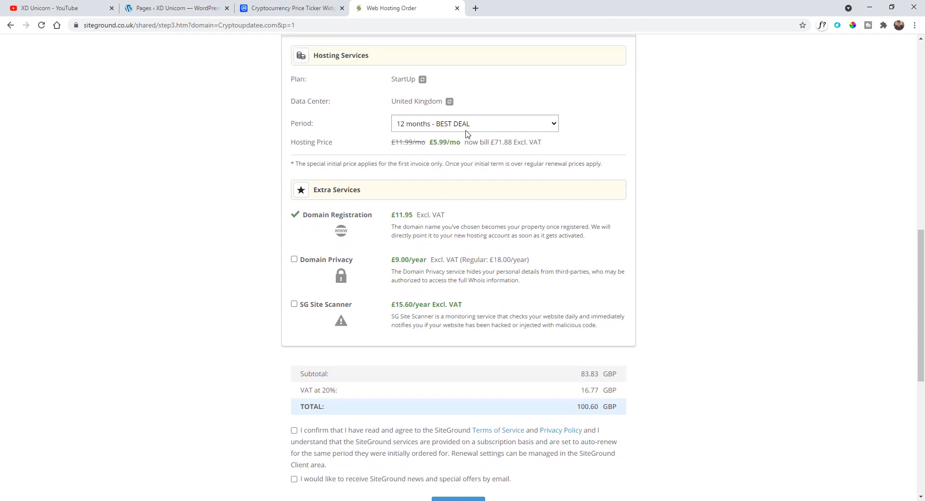
scroll(206, 306, down, 4)
scroll(235, 274, down, 2)
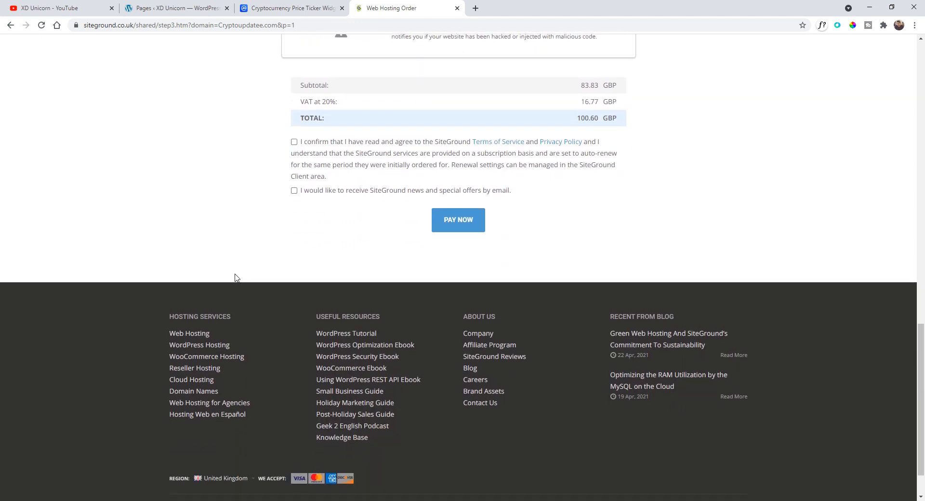
scroll(236, 275, up, 2)
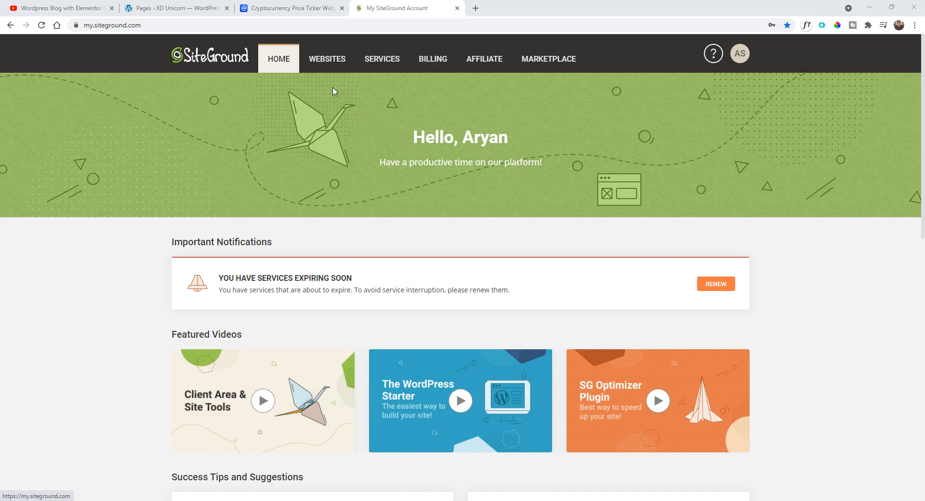
- Start a new website on the Grow BIG hosting plan and choose the Existing Domain option
click(326, 62)
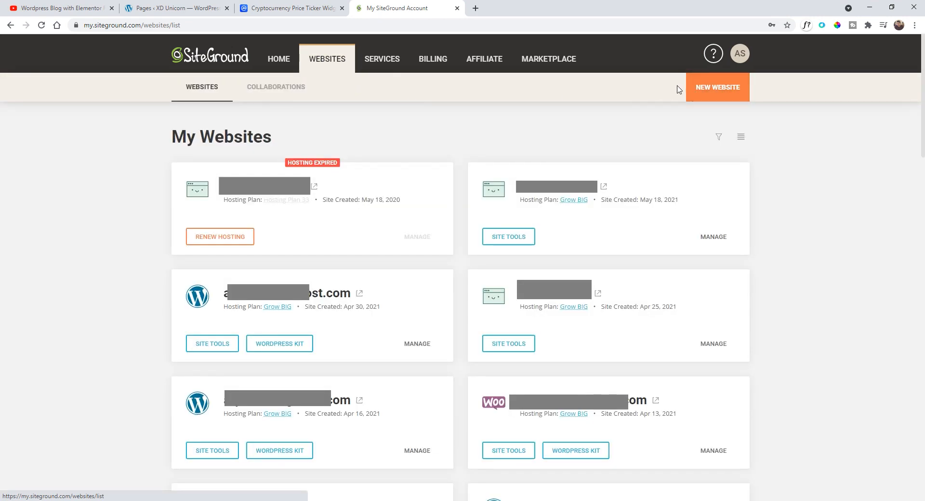
click(718, 90)
click(421, 276)
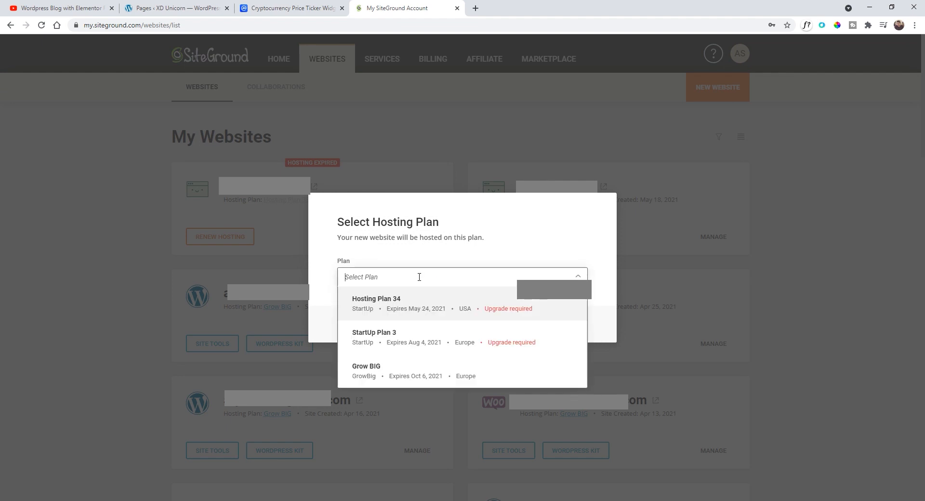
click(407, 367)
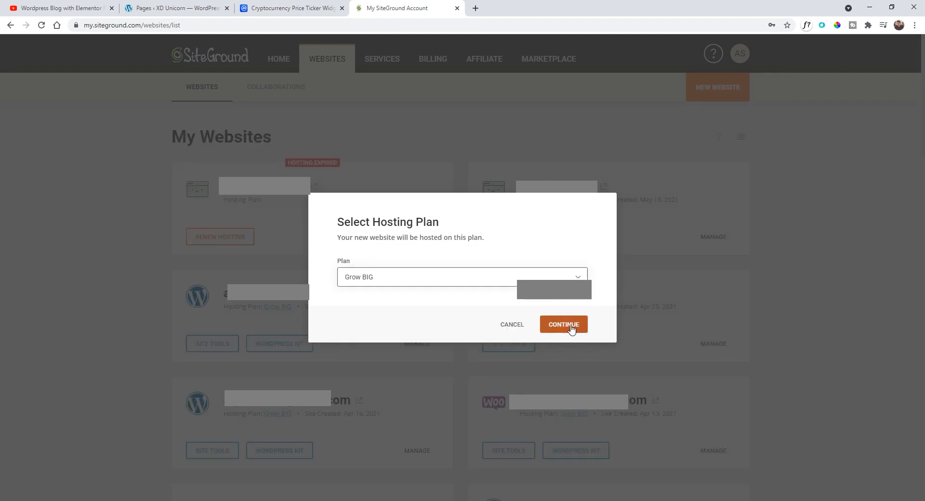
click(571, 326)
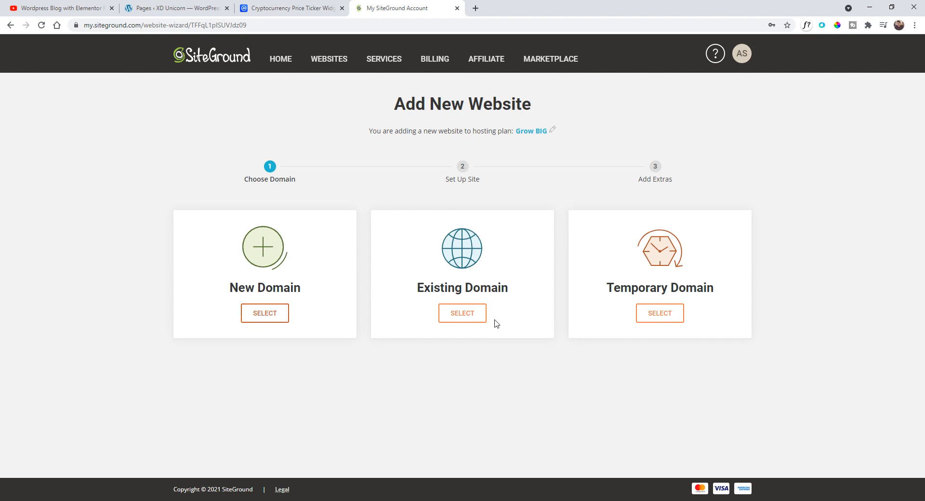
click(463, 317)
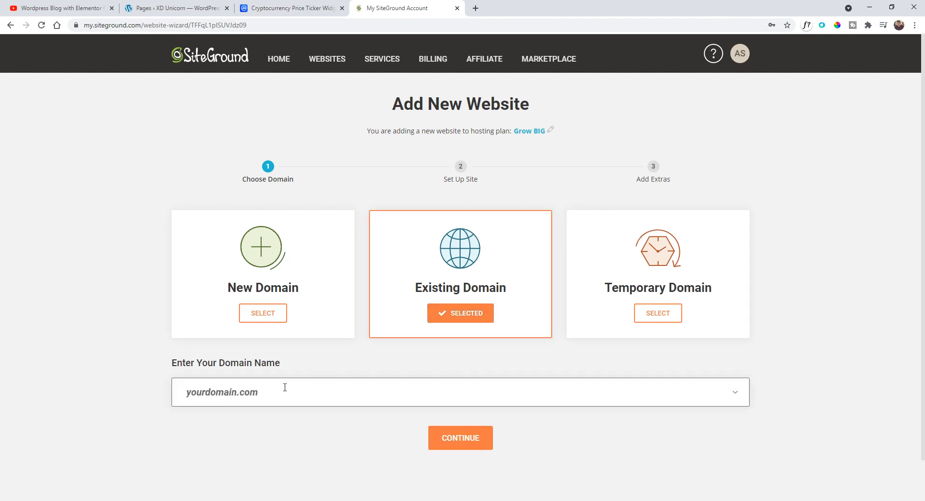
- Choose a temporary domain for the new website and continue to the site setup stage
click(285, 388)
click(188, 369)
click(666, 314)
scroll(665, 314, down, 1)
click(462, 433)
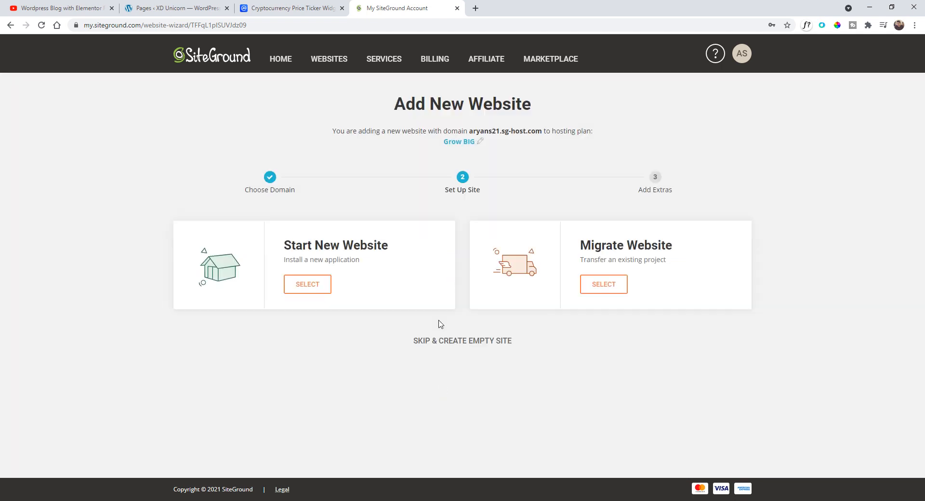
- Start a new website with the WordPress application and enter the admin login e-mail address
click(312, 284)
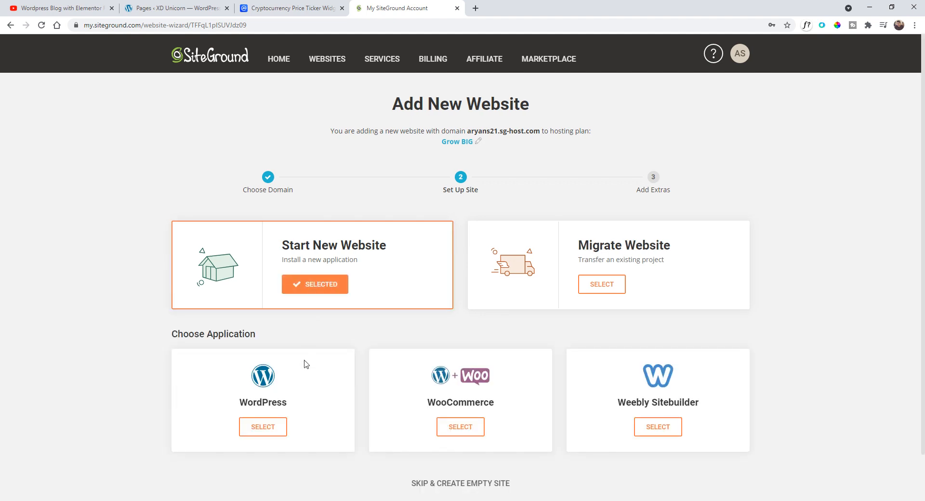
click(272, 428)
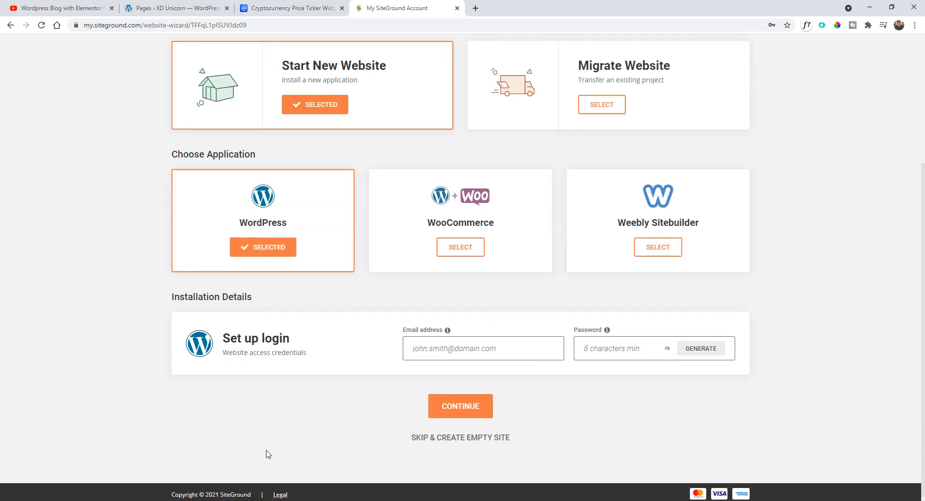
click(432, 352)
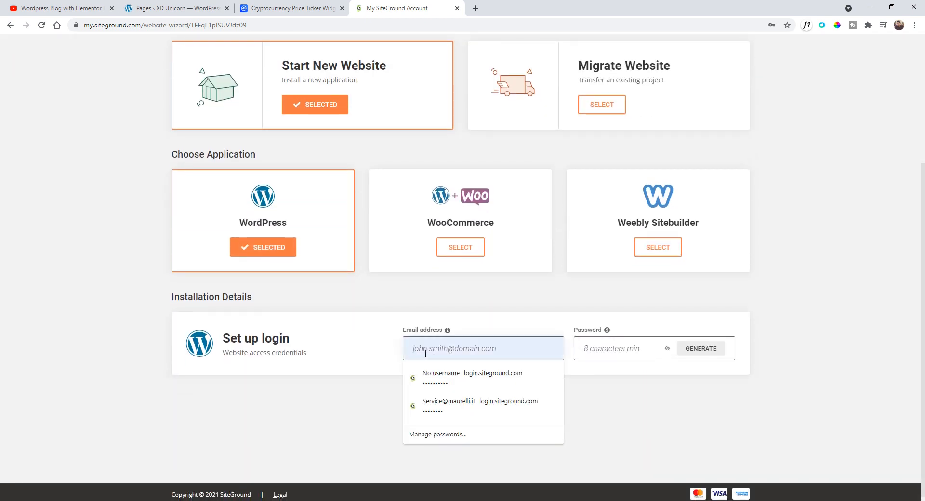
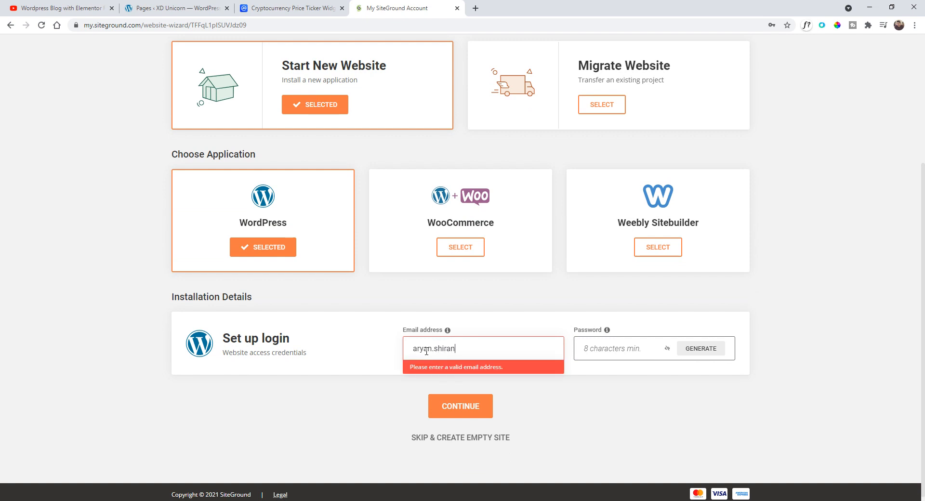
- Set the WordPress login password, dismiss the browser's save-password prompt, and finish setup without adding extras
click(596, 353)
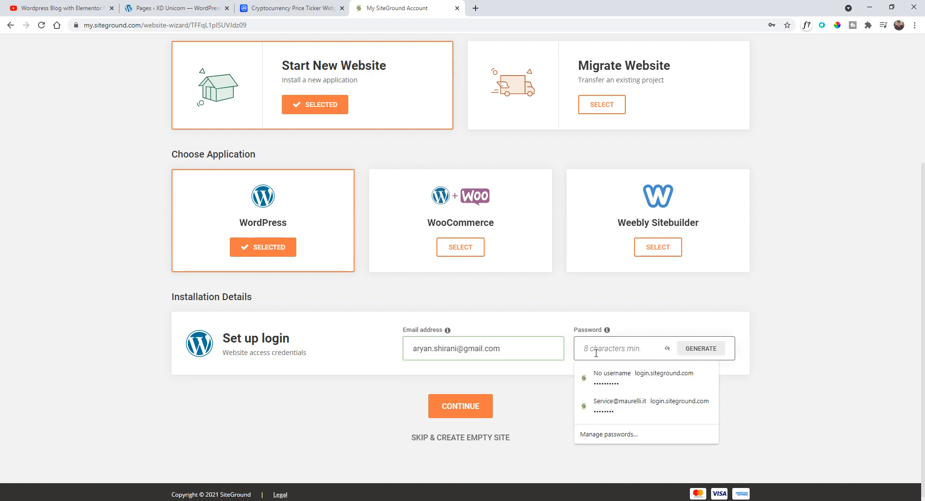
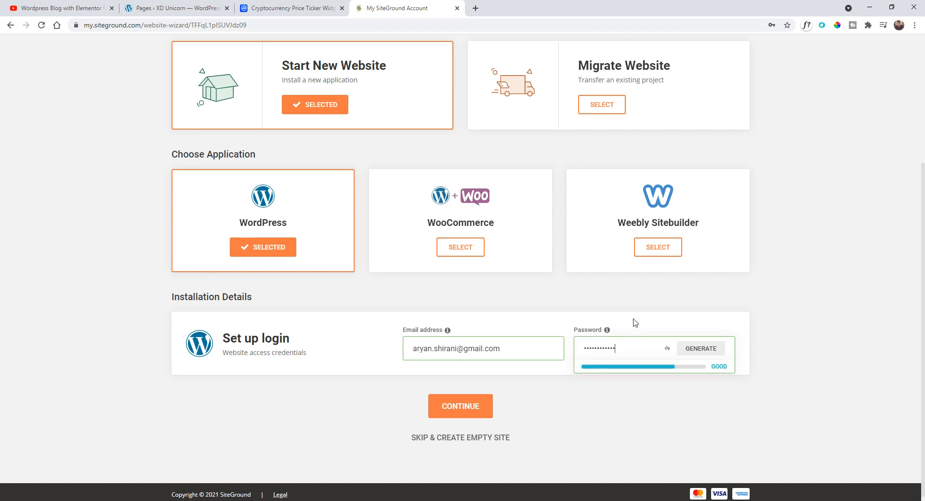
click(486, 407)
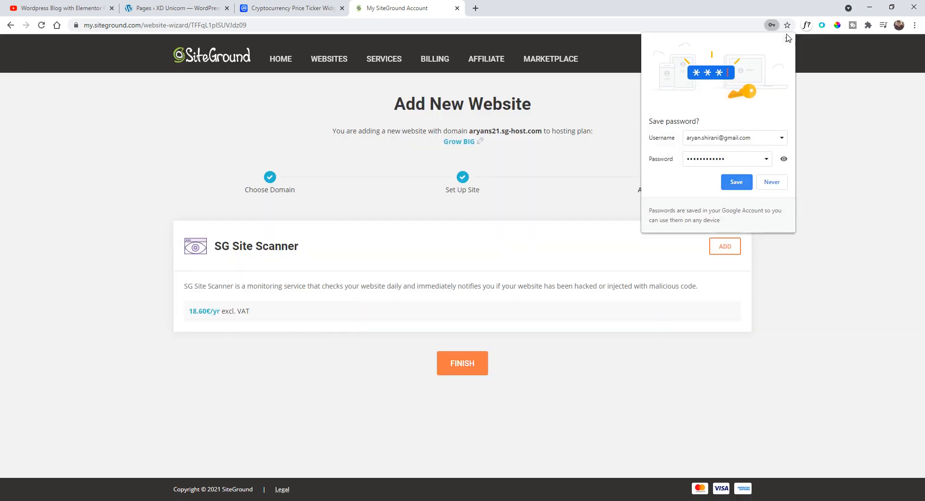
click(788, 37)
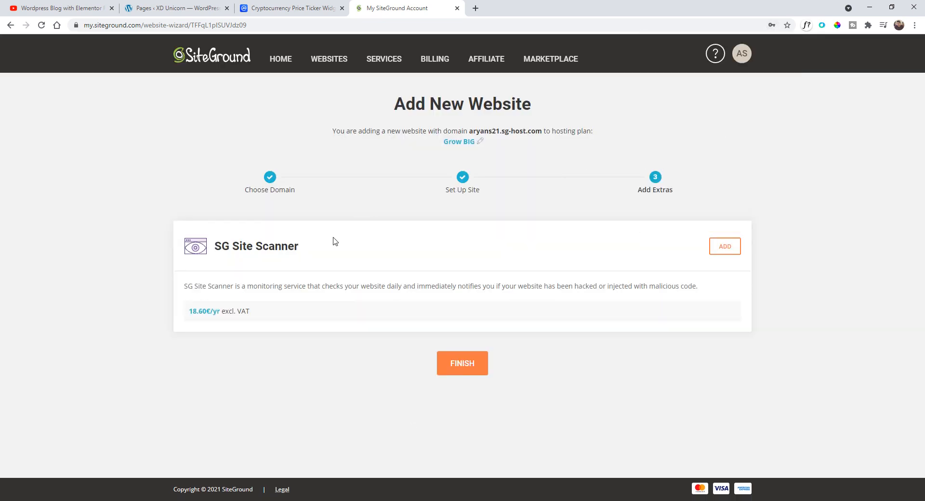
click(462, 364)
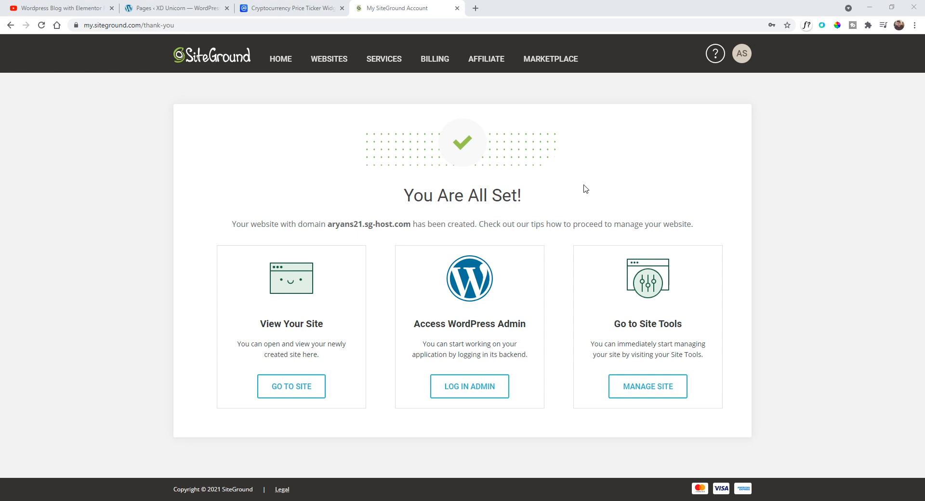
- Open the new site, then open Site Tools for aryans21.sg-host.com from the My Websites list
click(309, 387)
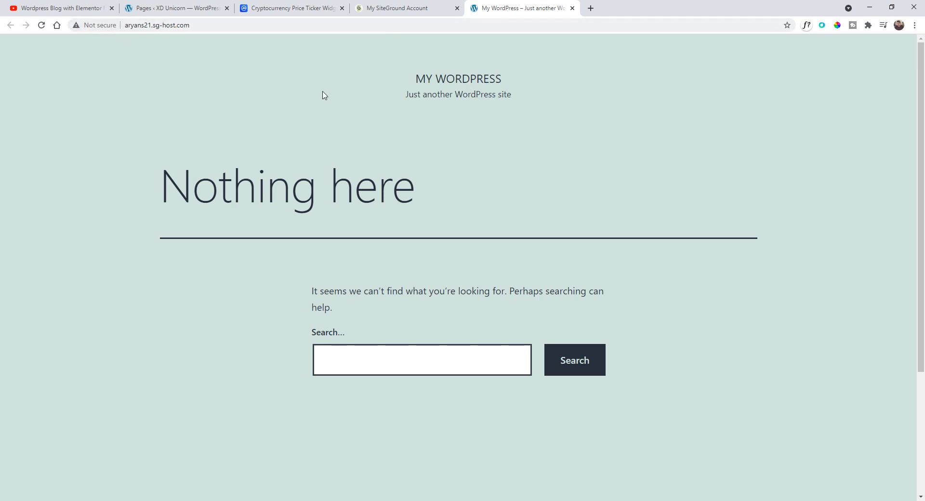
click(429, 4)
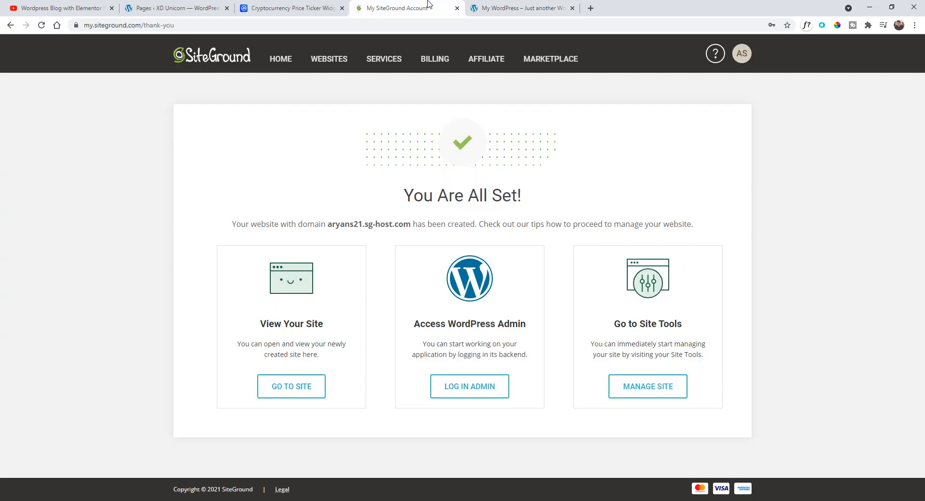
click(333, 59)
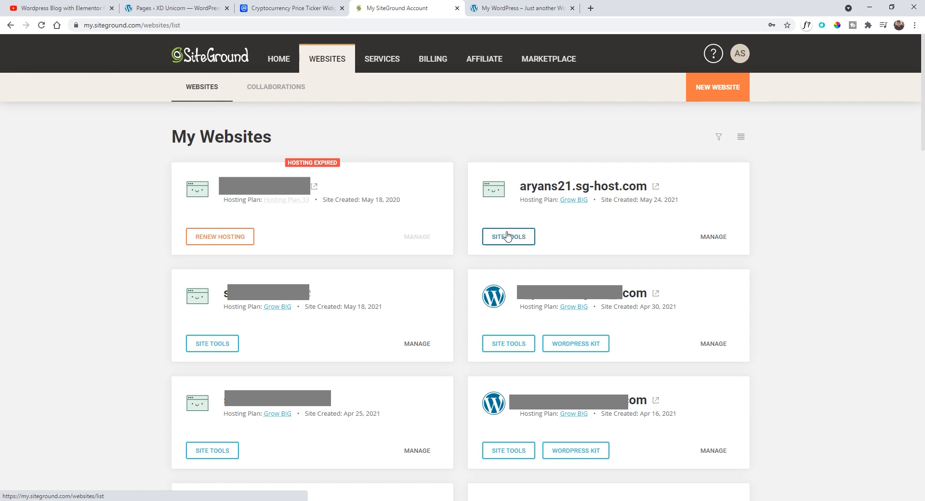
drag(525, 186, 640, 186)
click(508, 242)
click(508, 242)
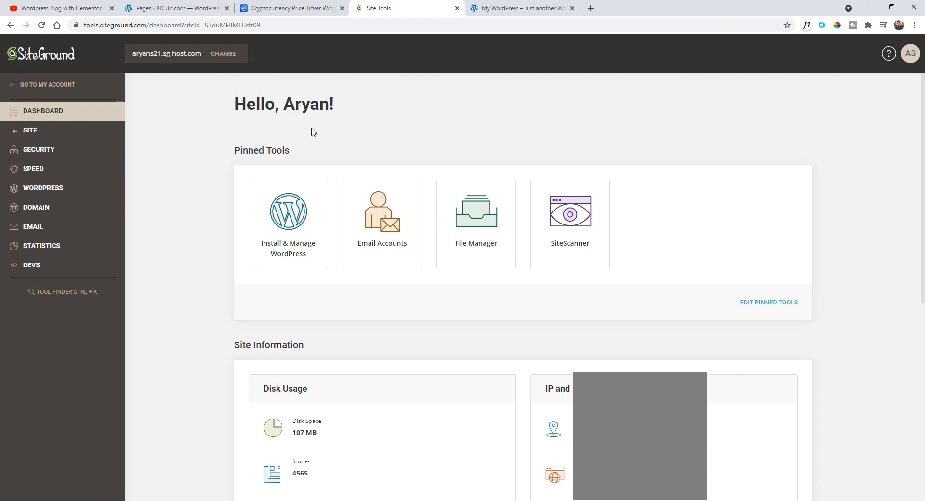
- Install a Let's Encrypt SSL certificate for aryans21.sg-host.com in the SSL Manager
scroll(311, 131, down, 2)
scroll(154, 138, up, 2)
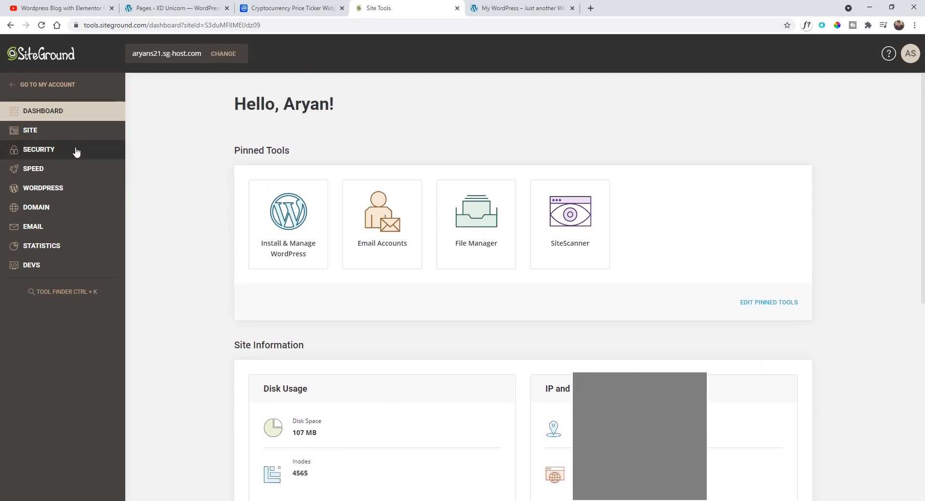
click(56, 155)
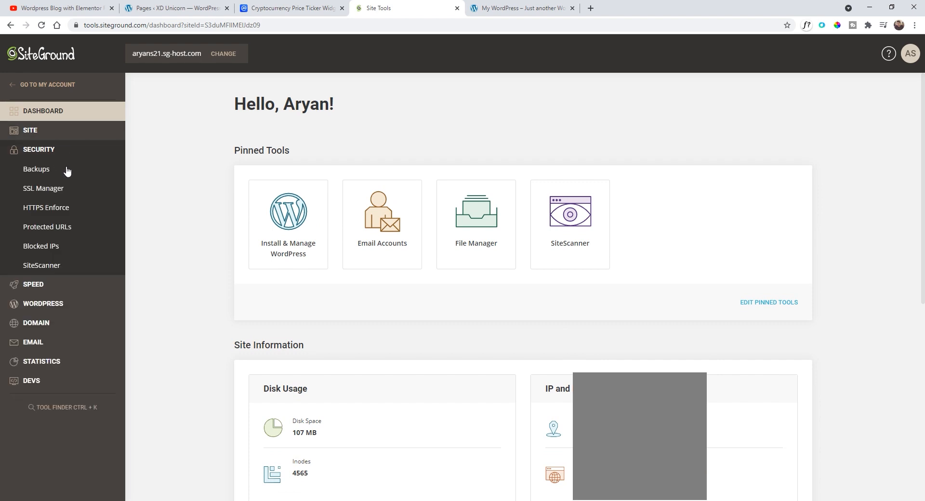
click(76, 195)
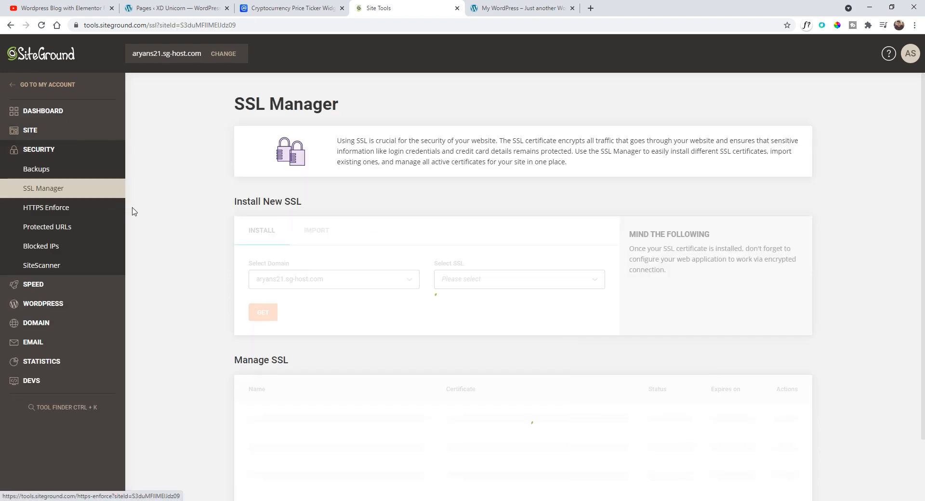
click(350, 288)
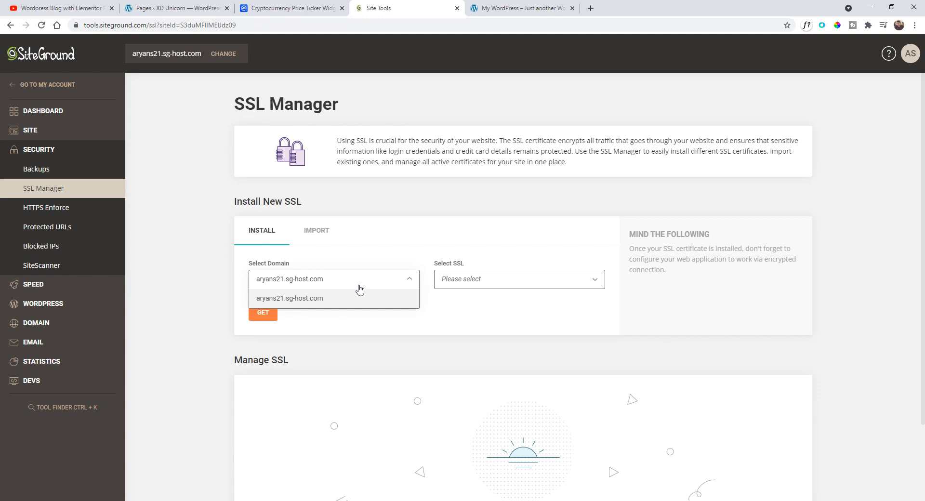
click(466, 284)
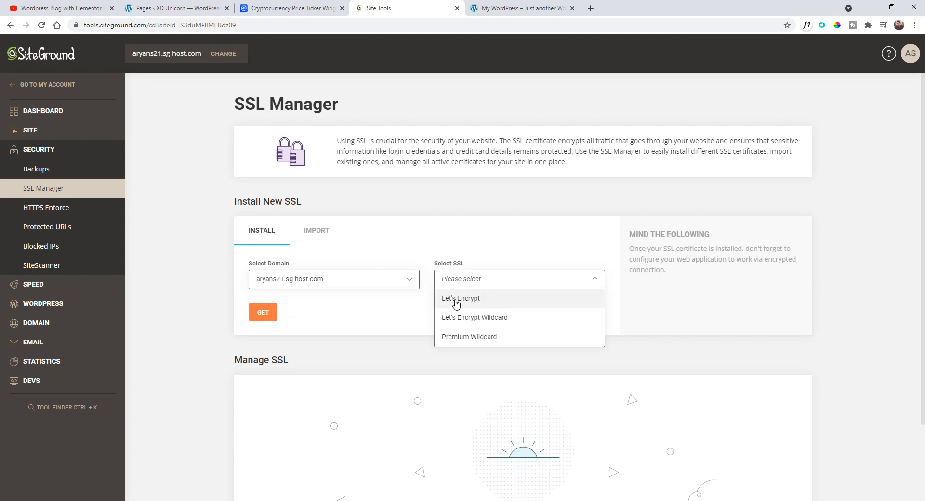
click(455, 302)
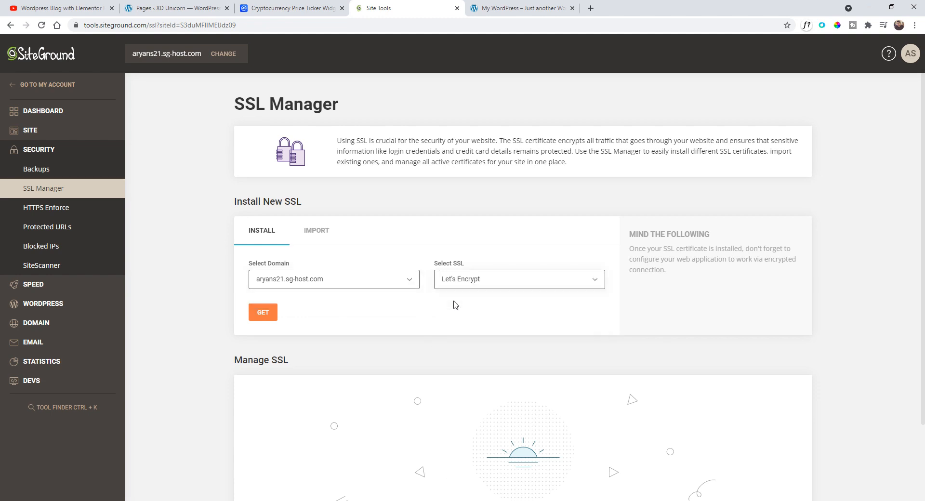
click(263, 314)
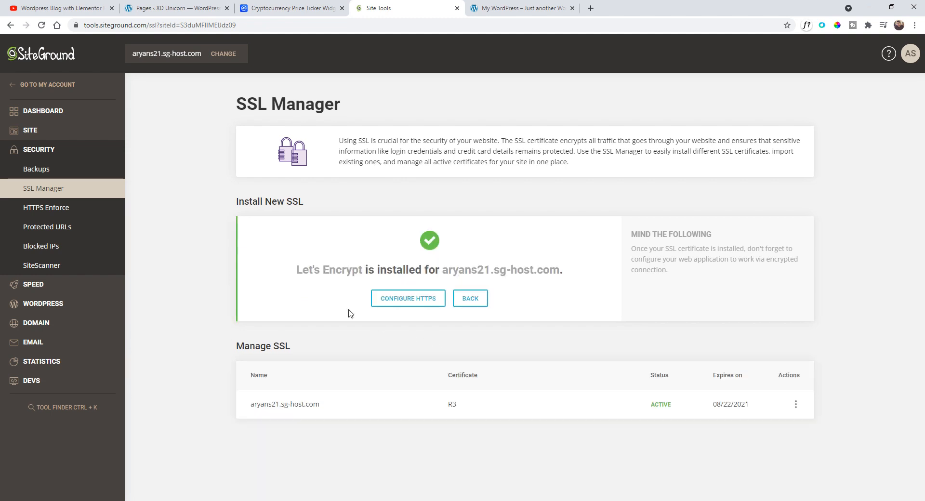
- Enable HTTPS Enforce for the aryans21.sg-host.com domain
drag(307, 271, 430, 279)
click(433, 281)
click(49, 210)
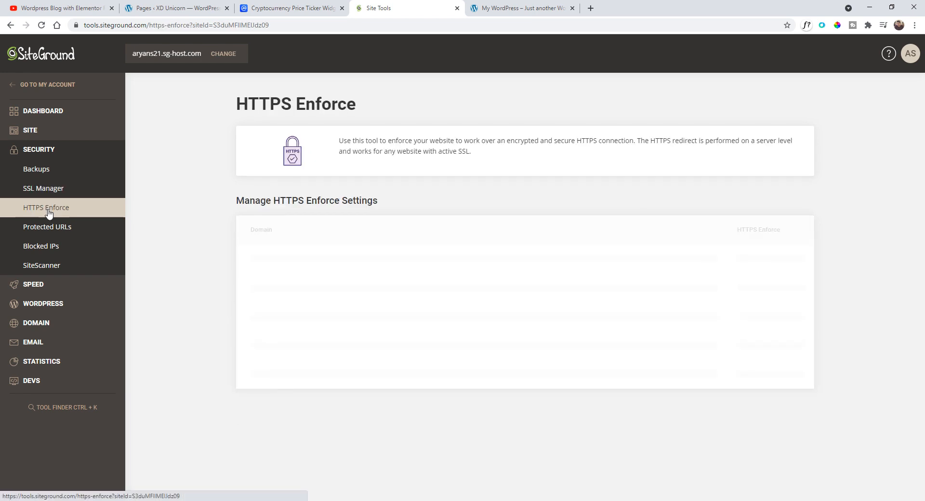
click(748, 261)
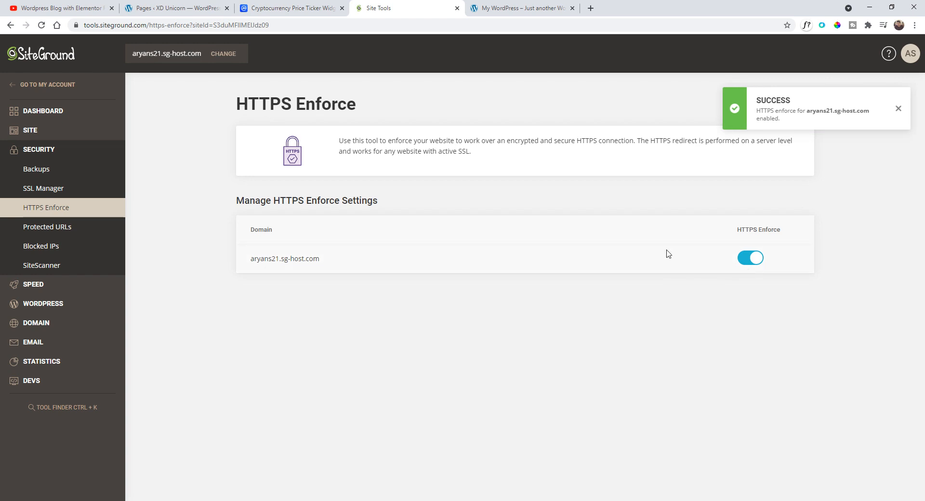
- Switch to the site's tab, reload it, and open its /wp-admin login page
click(509, 4)
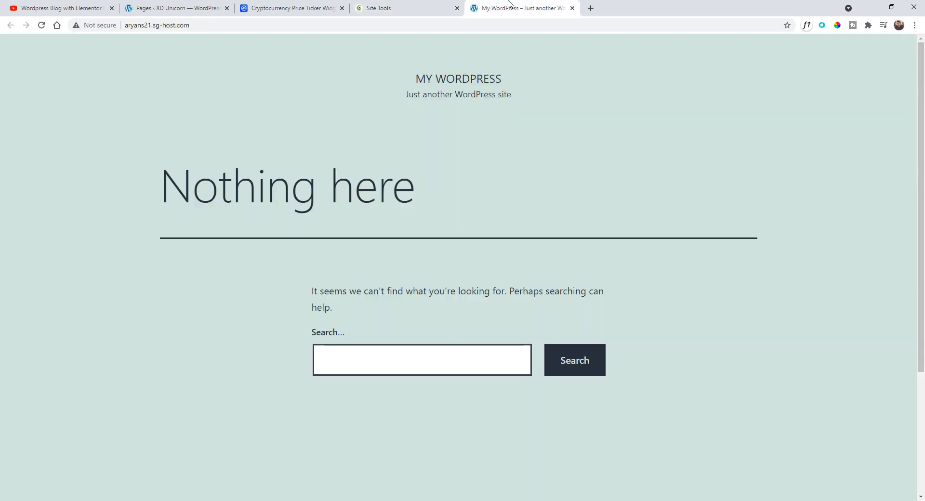
click(42, 27)
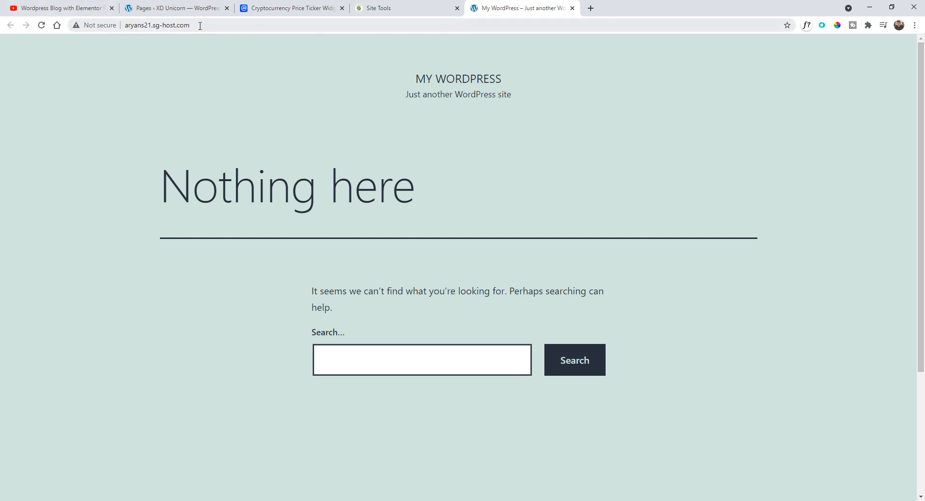
click(252, 25)
text(/)
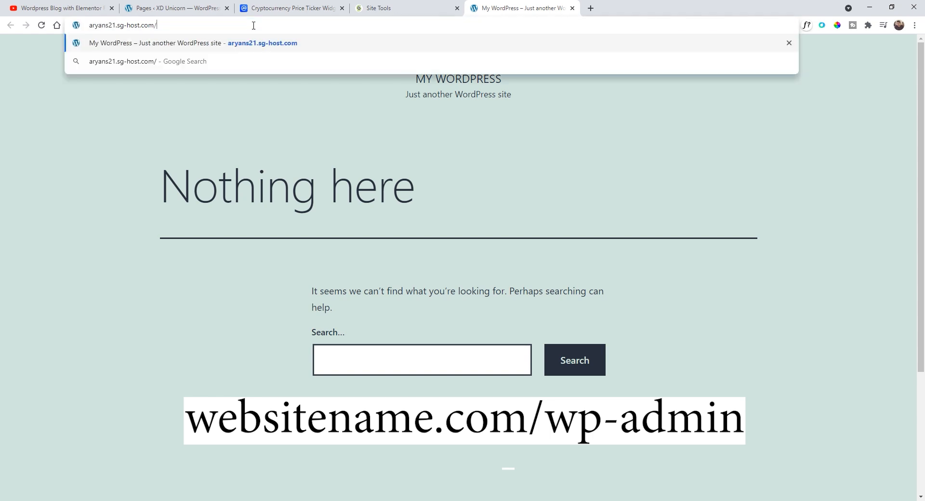
text(wp-admin)
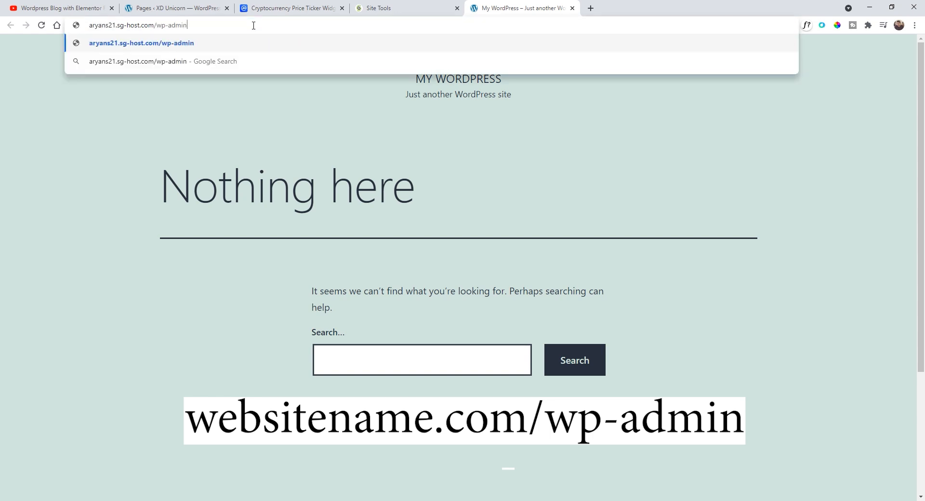
key(Return)
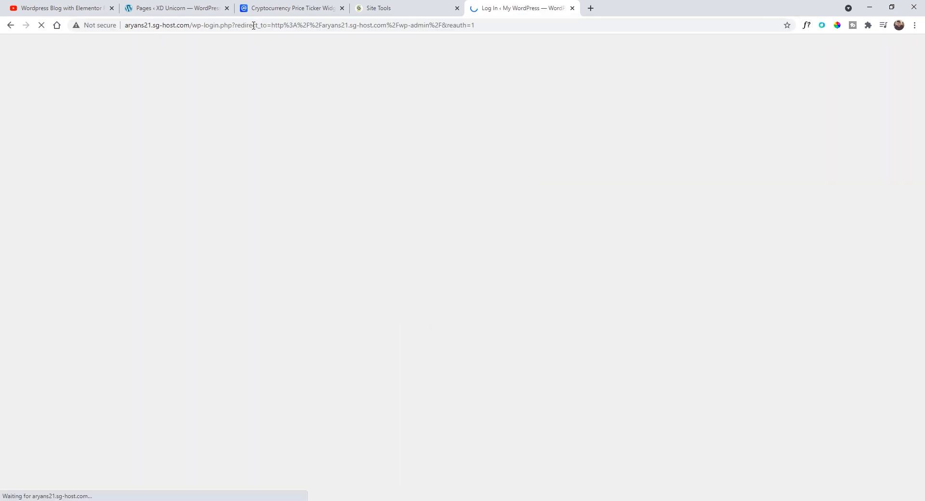
- Log in to the WordPress admin with the saved account credentials and exit the WordPress Starter wizard
click(439, 190)
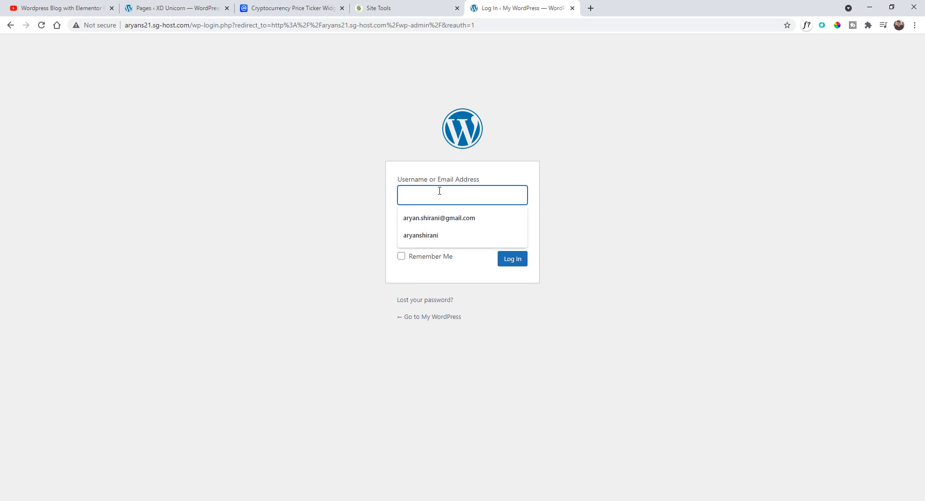
click(448, 218)
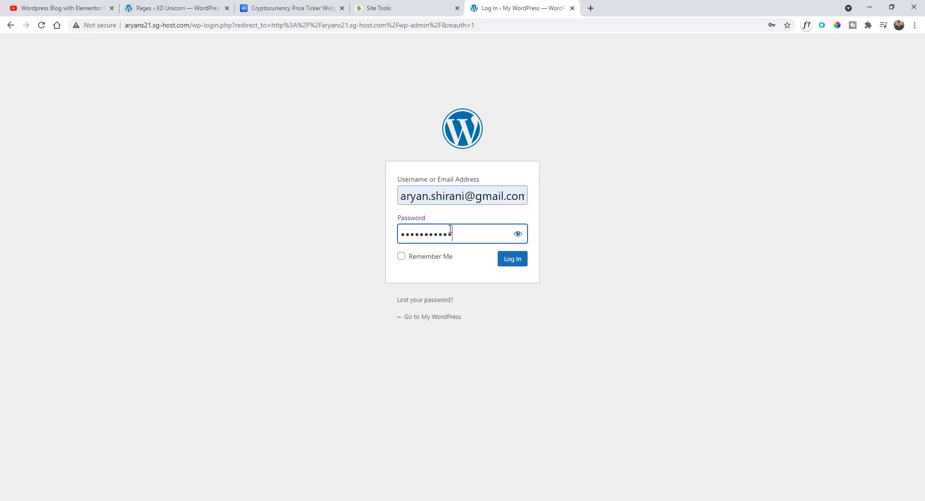
key(Return)
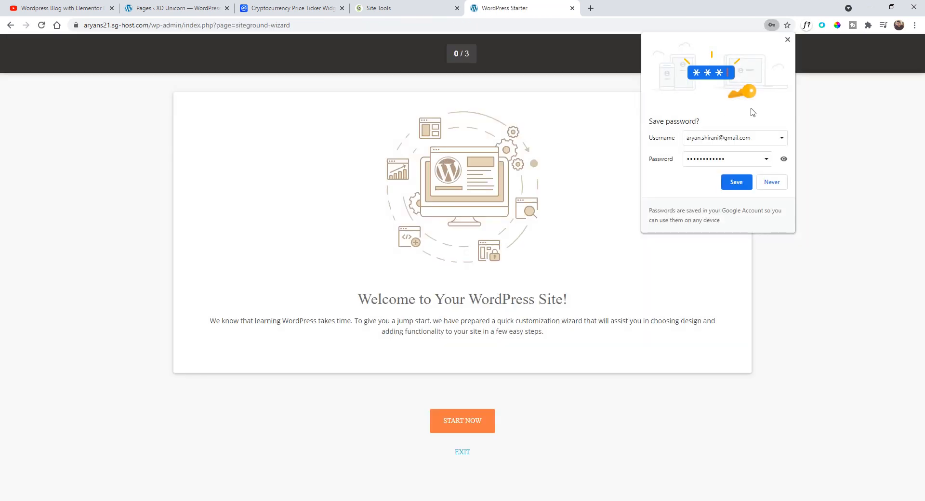
click(788, 40)
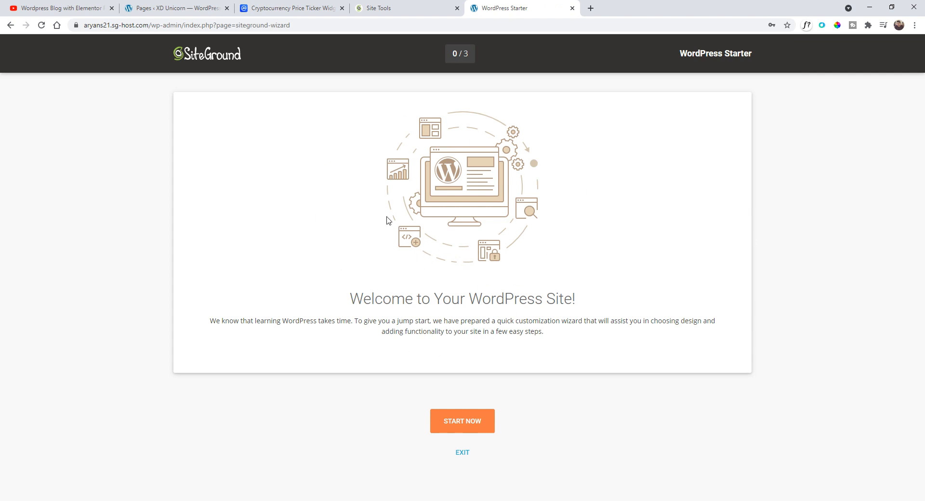
click(441, 453)
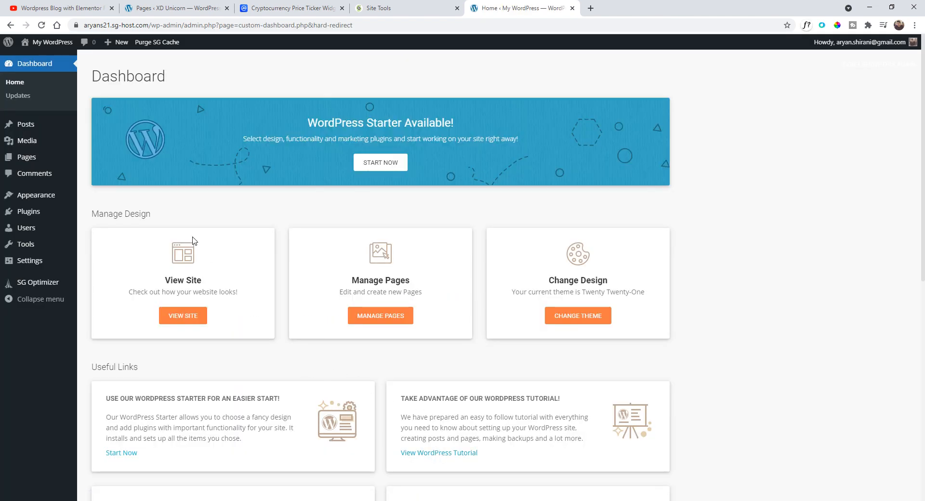
- Deactivate the WordPress Starter plugin on the Plugins page
click(37, 213)
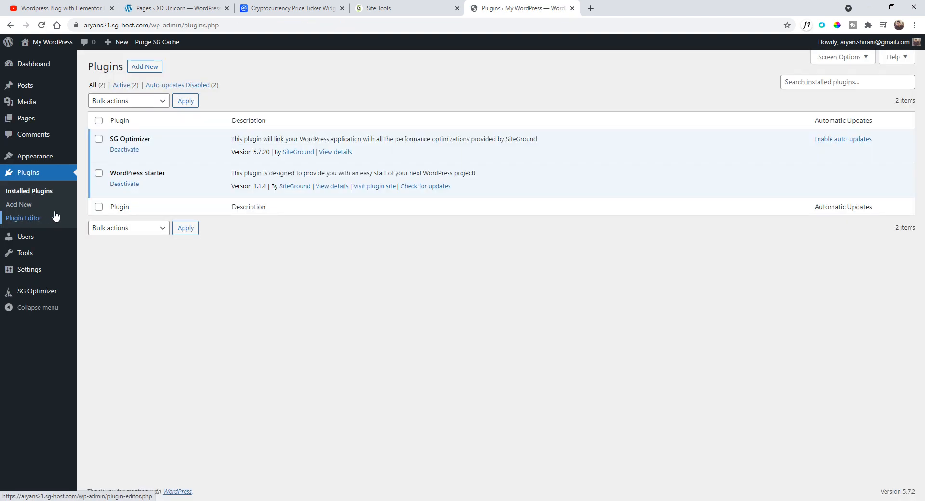
click(128, 185)
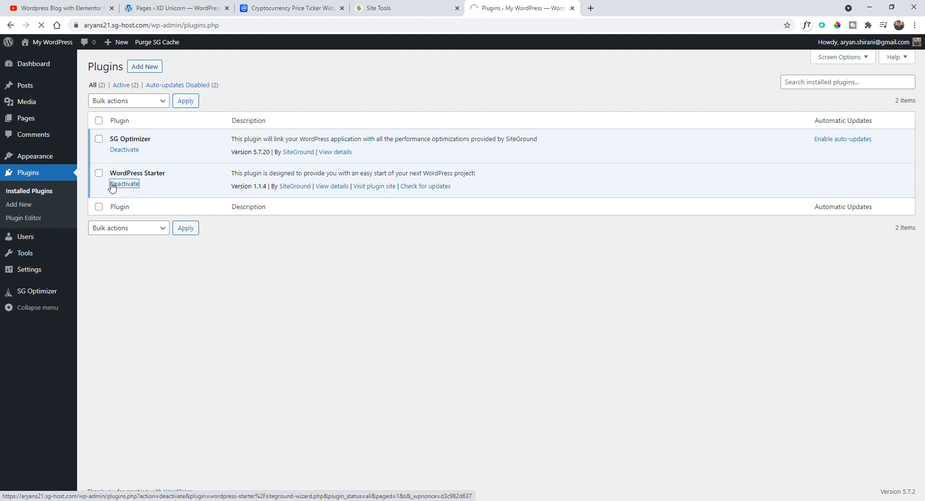
- Delete the WordPress Starter plugin, and deactivate and delete the SG Optimizer plugin
click(147, 213)
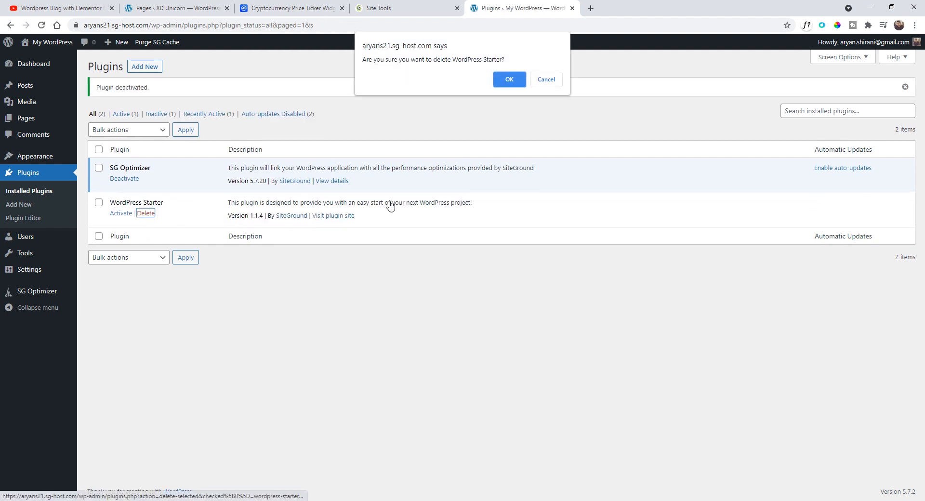
click(506, 79)
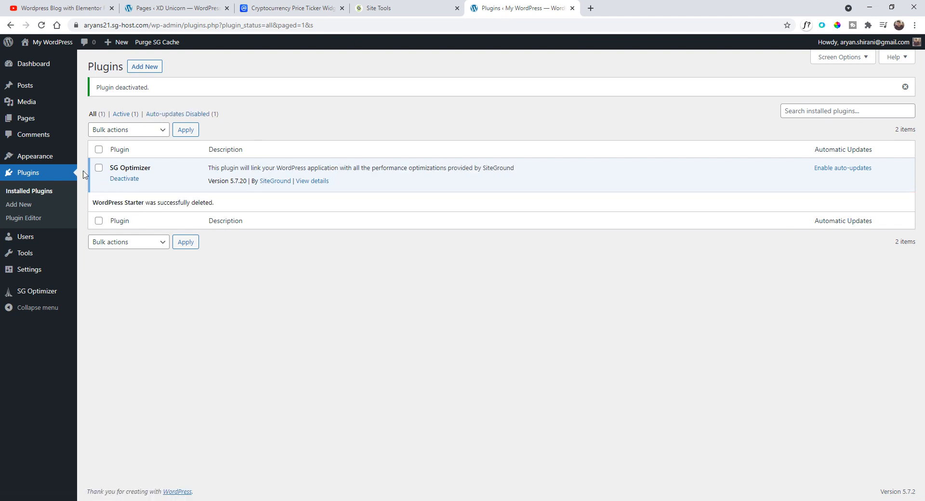
drag(111, 167, 151, 168)
click(135, 182)
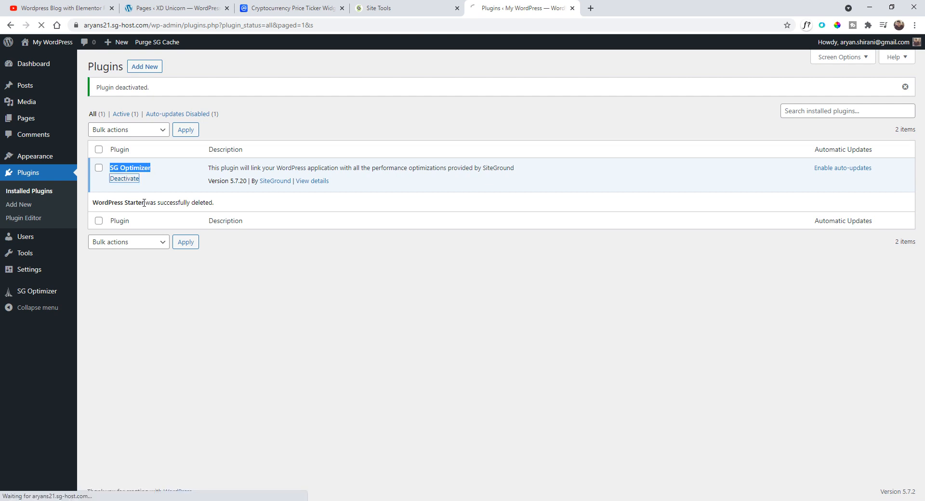
click(146, 179)
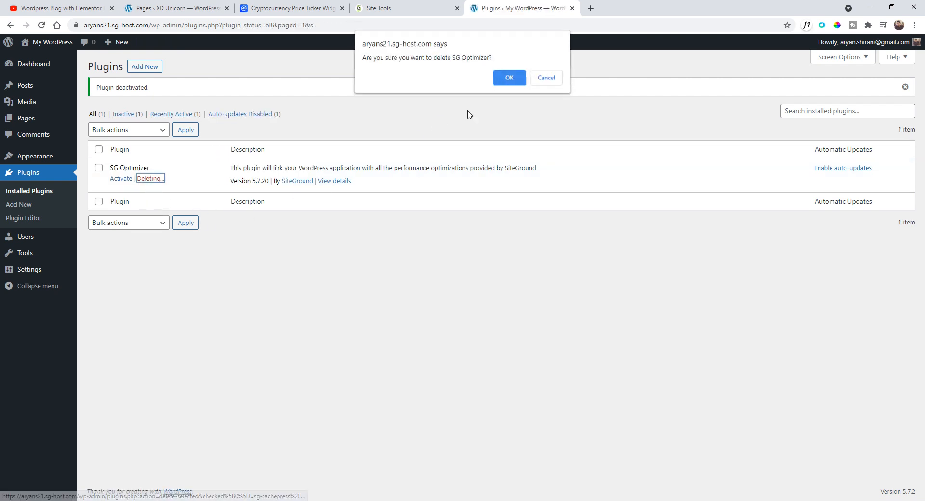
key(Return)
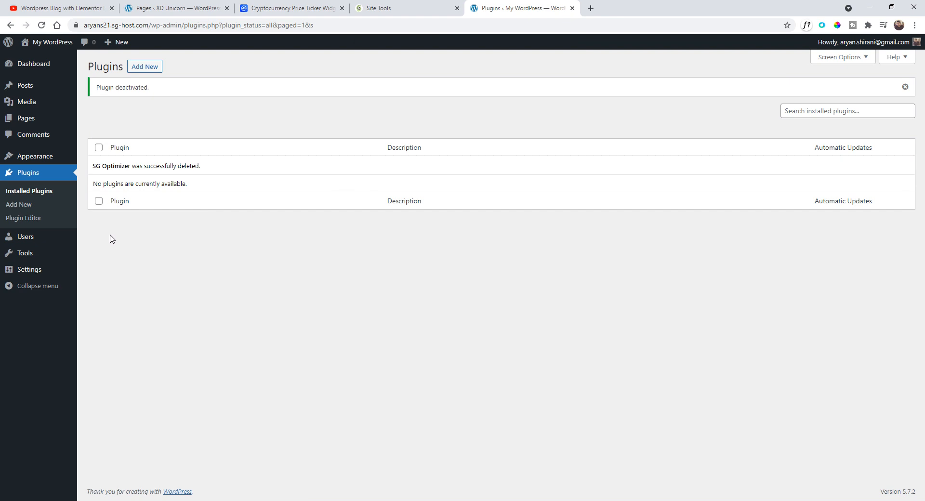
- Change the WordPress Address and Site Address URLs in General Settings from http to https and save
mouse_move(45, 269)
click(114, 271)
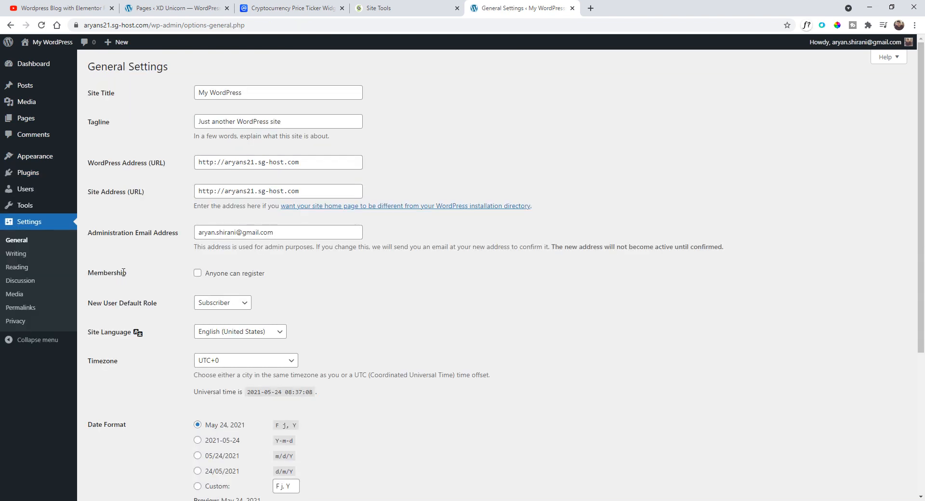
click(213, 163)
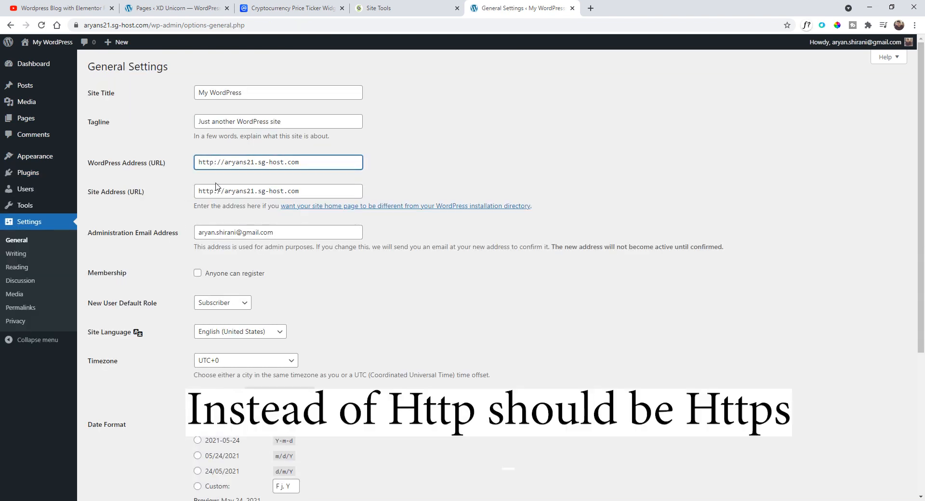
text(s)
click(218, 191)
text(s)
scroll(154, 231, down, 5)
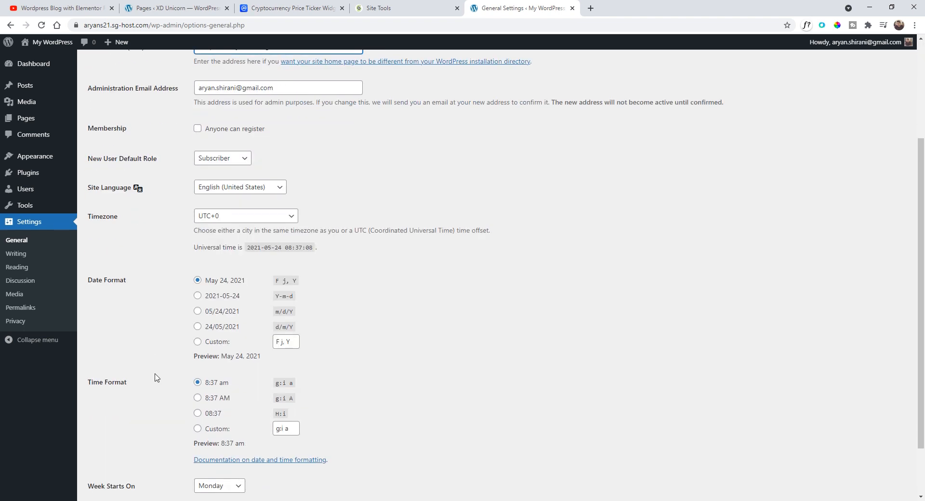
click(124, 451)
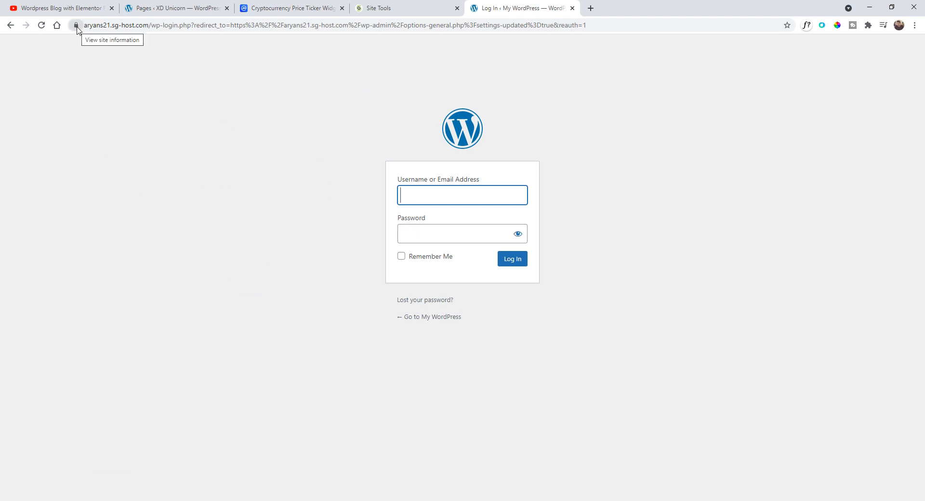
- Log back in to the WordPress admin with the account e-mail and password, dismissing the browser's save-password offer
click(458, 197)
click(440, 218)
click(455, 231)
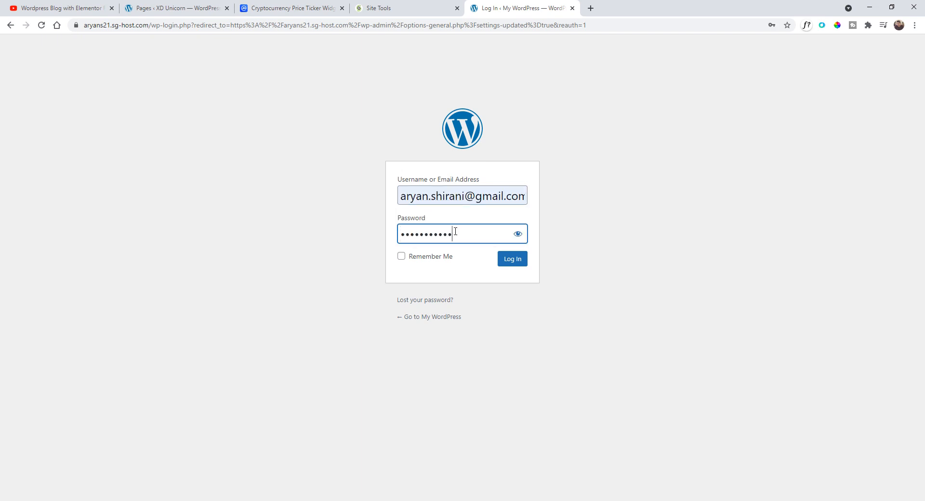
key(Return)
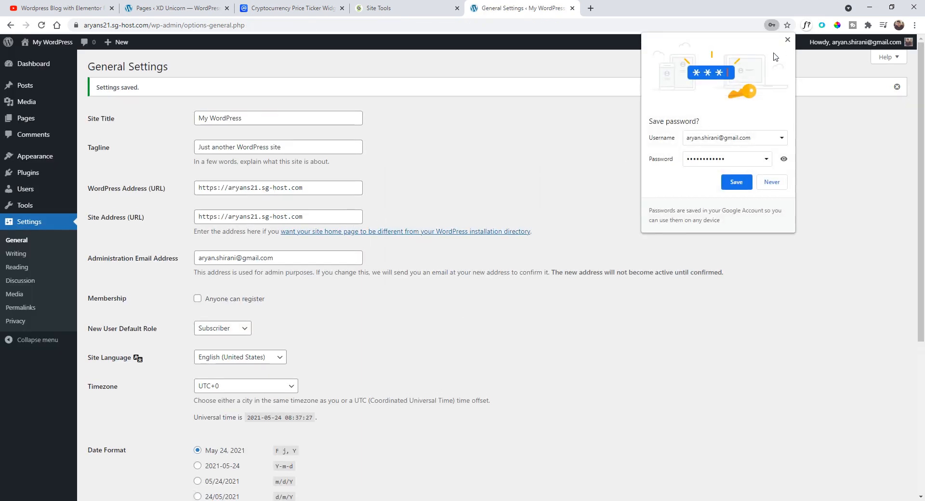
click(789, 40)
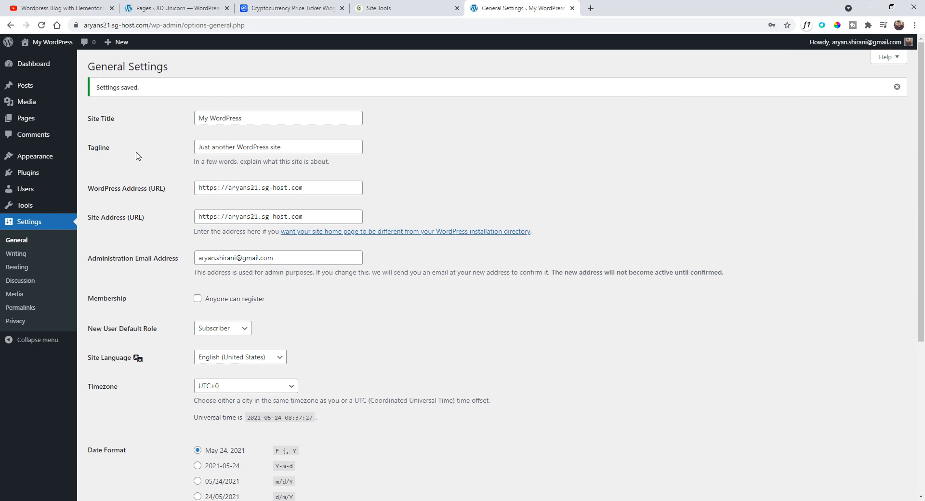
- Search the plugin directory for elementor and install the Elementor Website Builder plugin
click(43, 173)
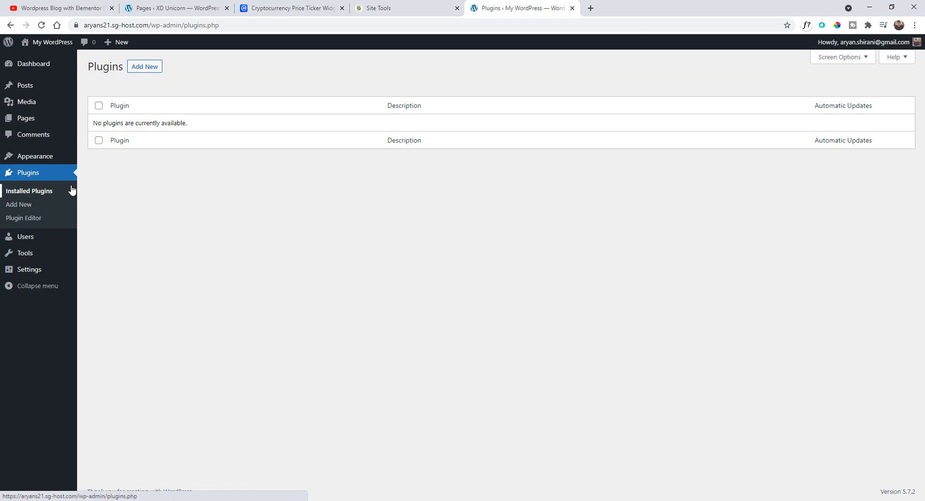
click(146, 69)
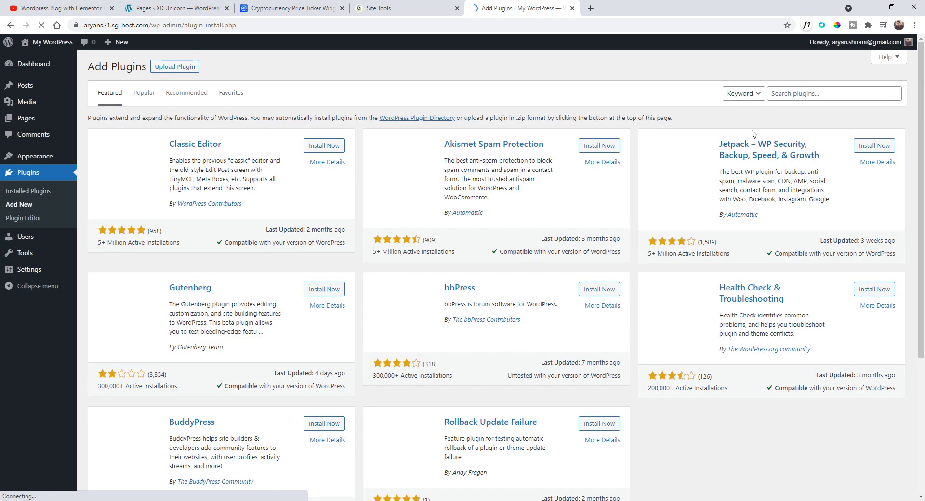
click(791, 93)
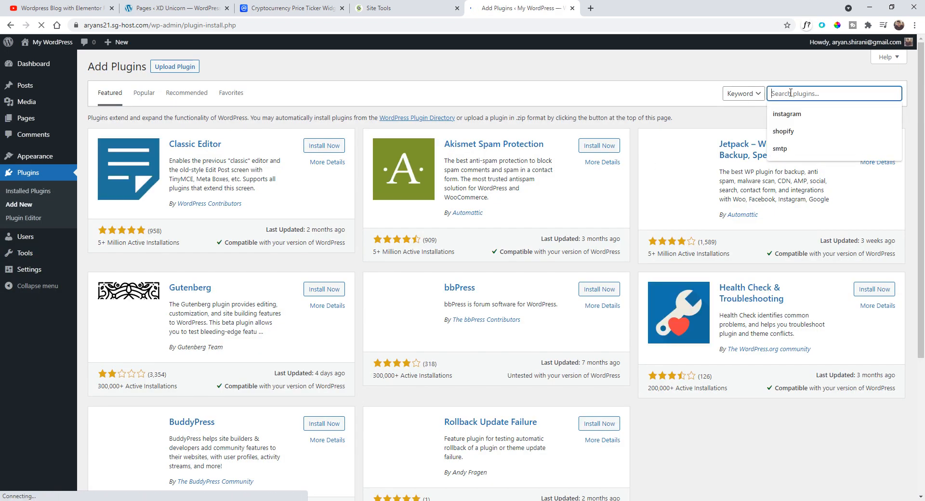
text(elementor)
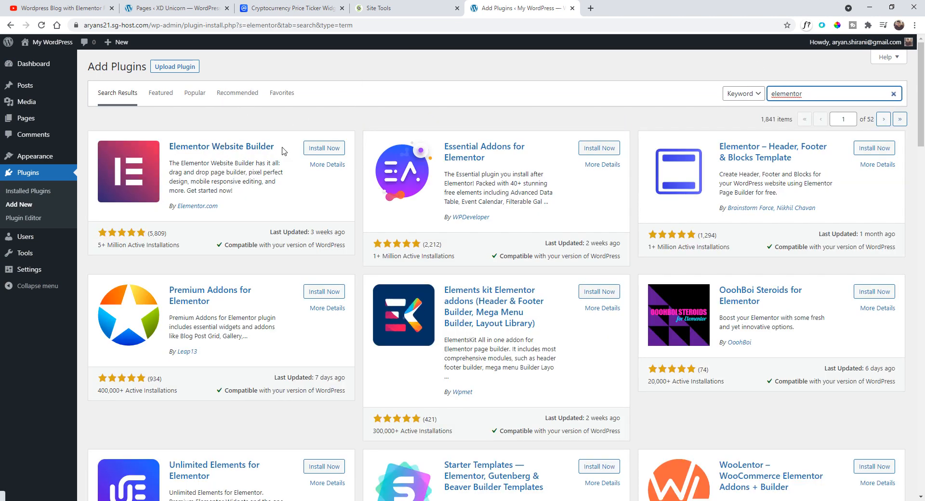
click(324, 148)
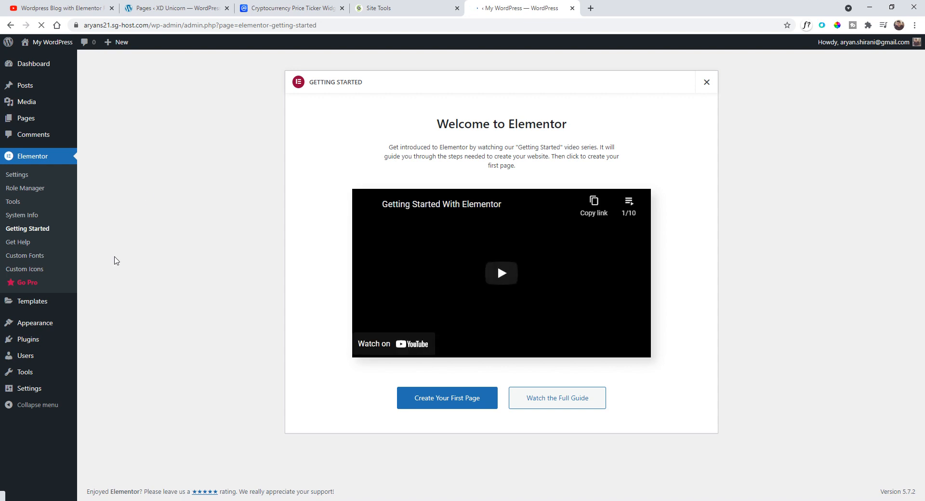
- Search themes for hello theme, then install and activate the Hello Elementor theme
click(96, 324)
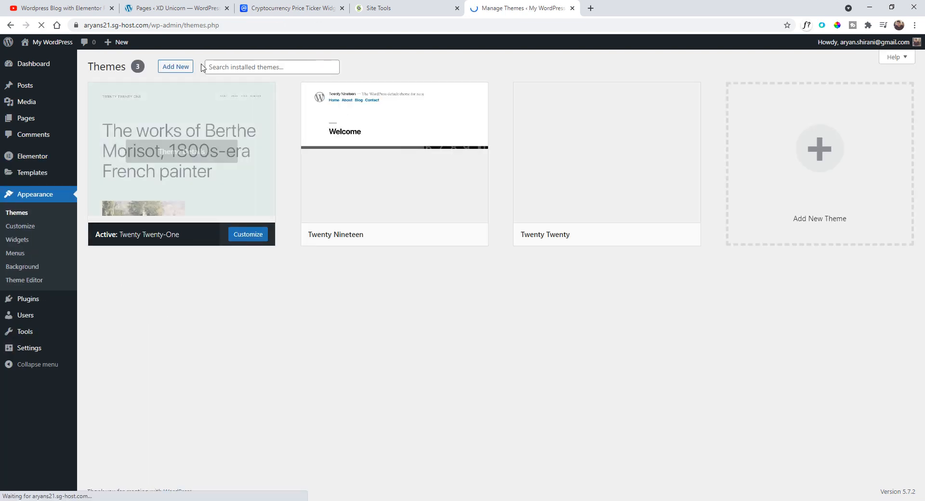
click(173, 71)
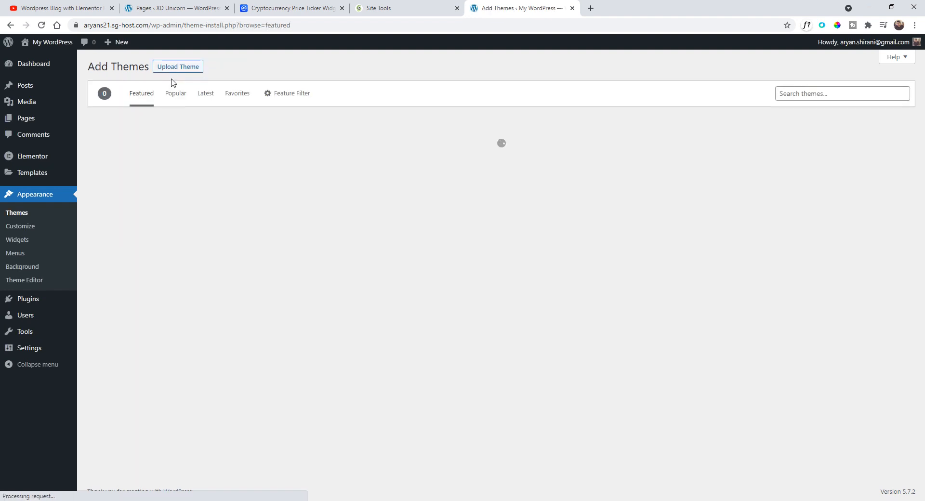
click(811, 92)
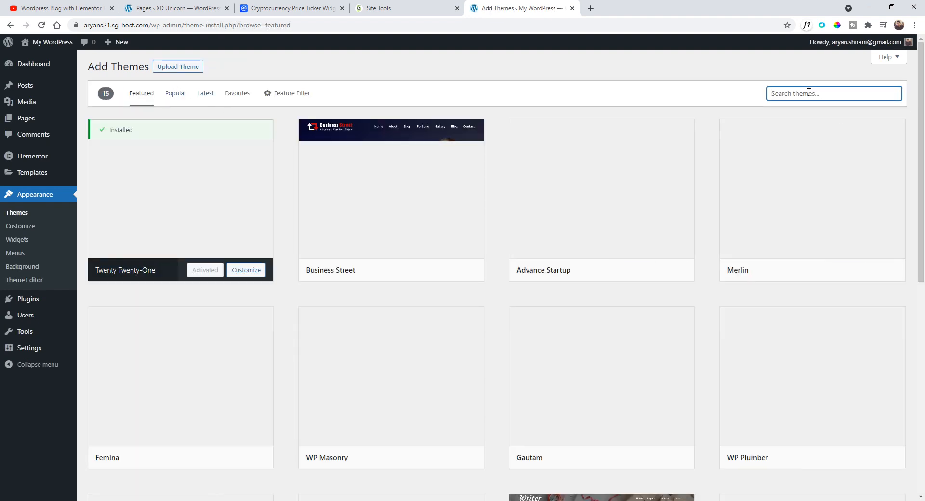
text(hello)
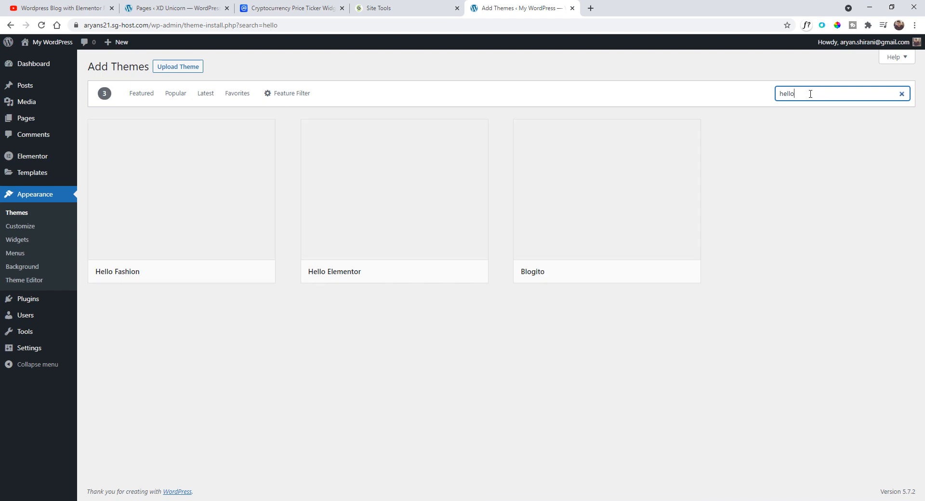
text( theme)
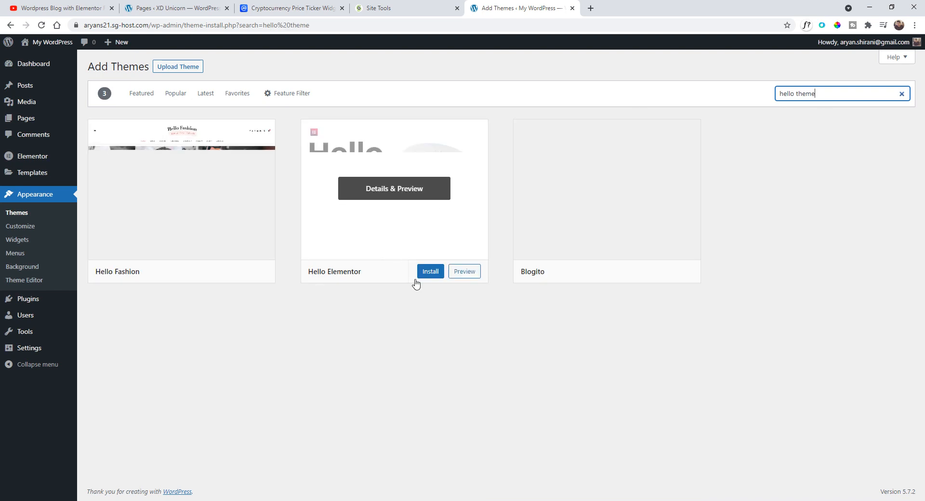
mouse_move(456, 283)
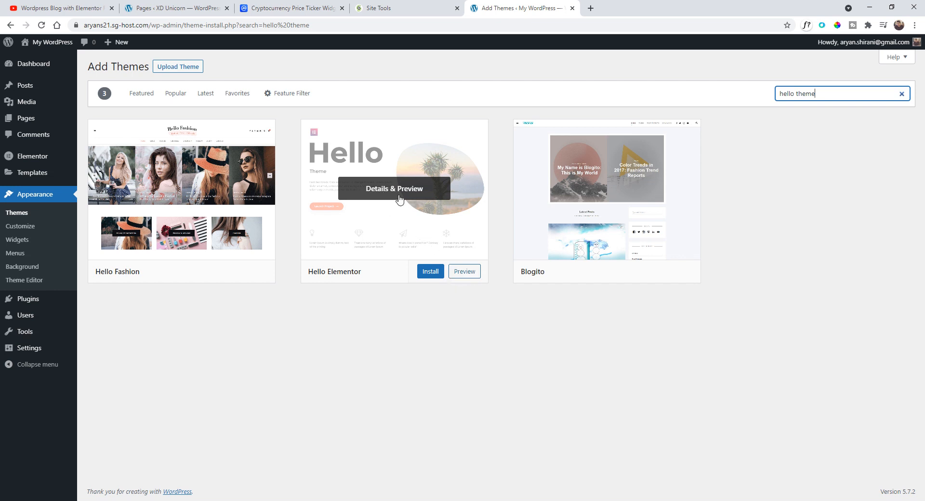
click(436, 274)
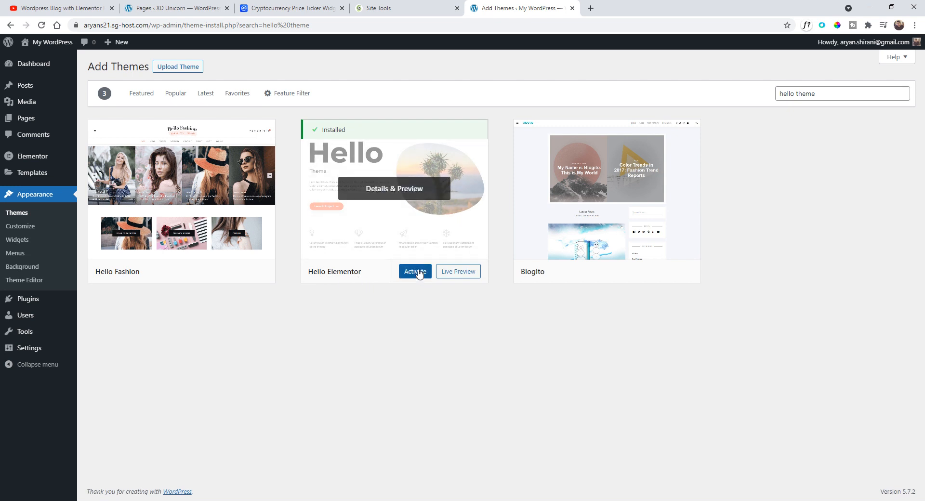
click(420, 271)
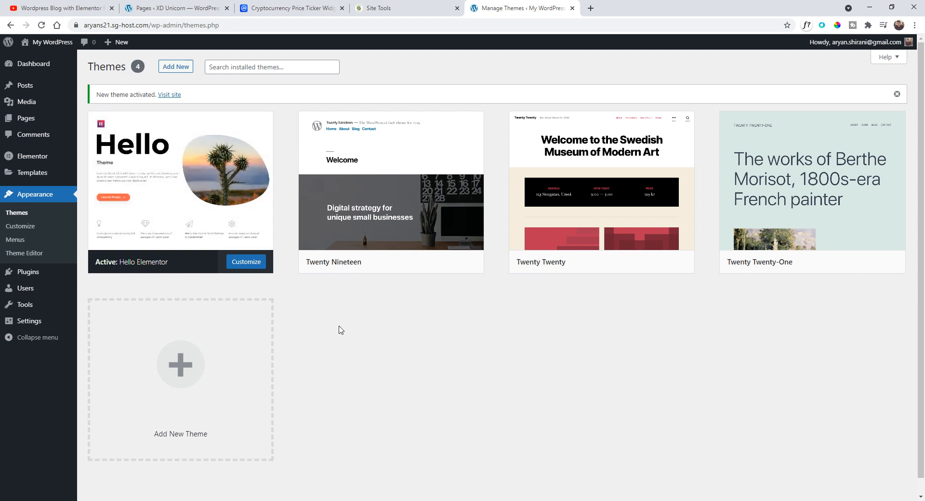
- Open the Elementor Pro pricing page and review the available plans
mouse_move(197, 182)
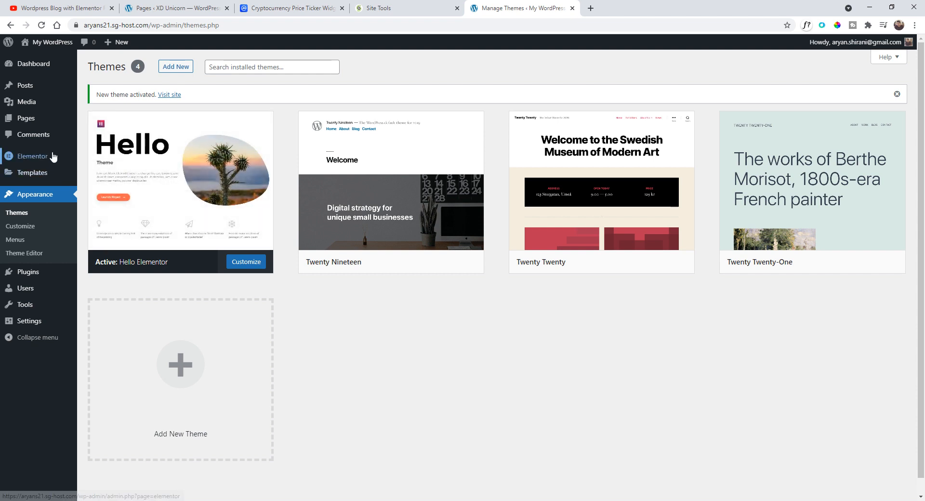
click(68, 159)
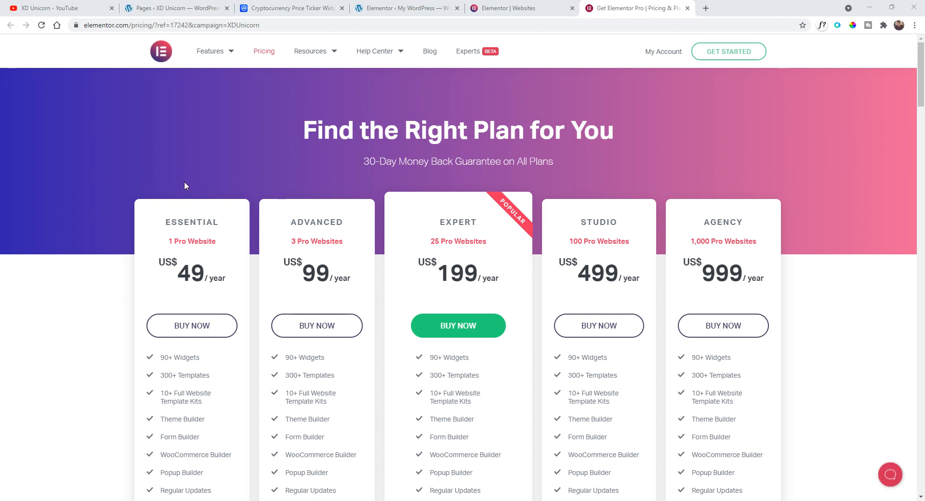
scroll(184, 186, down, 1)
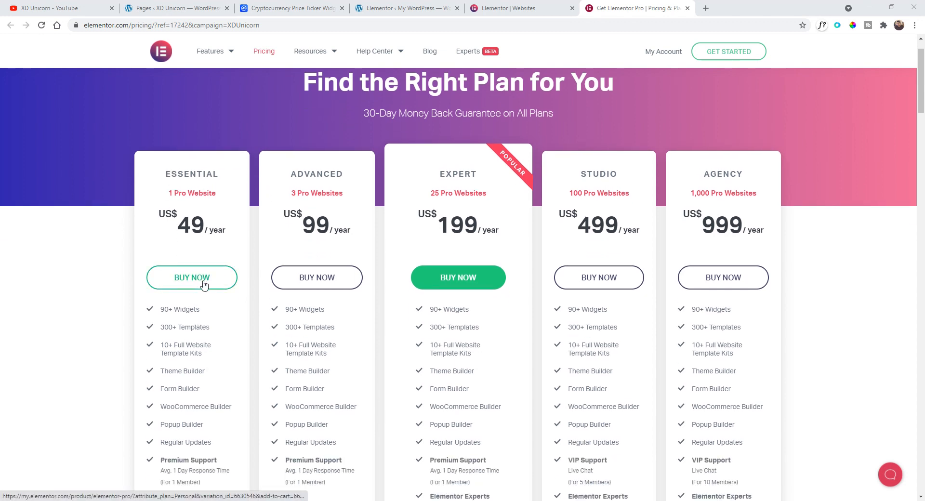
scroll(212, 273, up, 1)
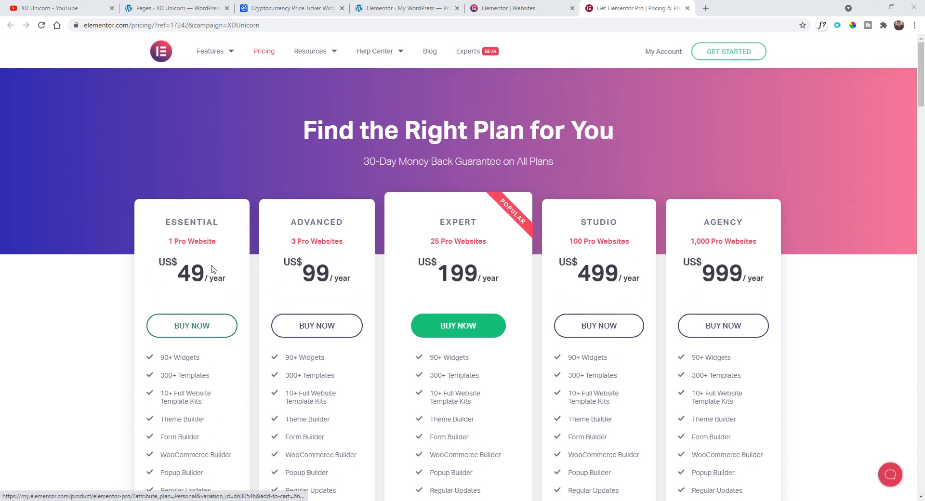
scroll(209, 265, down, 2)
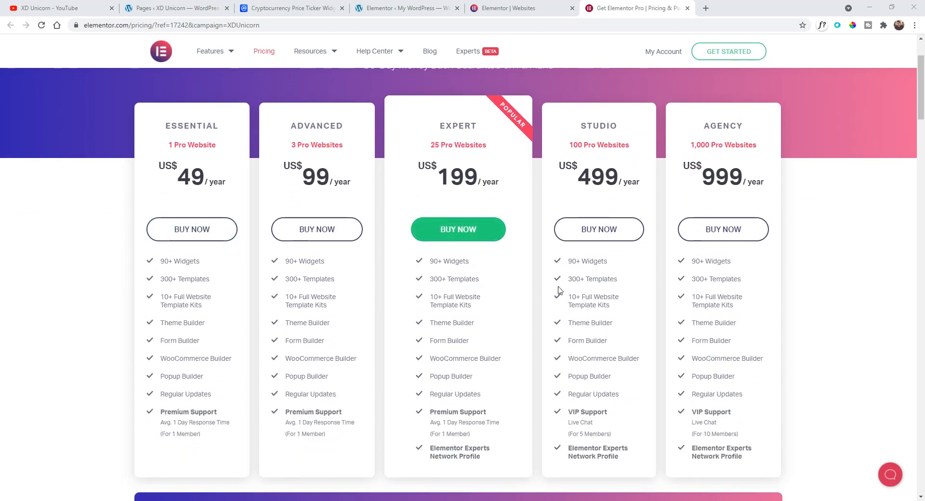
right_click(677, 287)
click(48, 242)
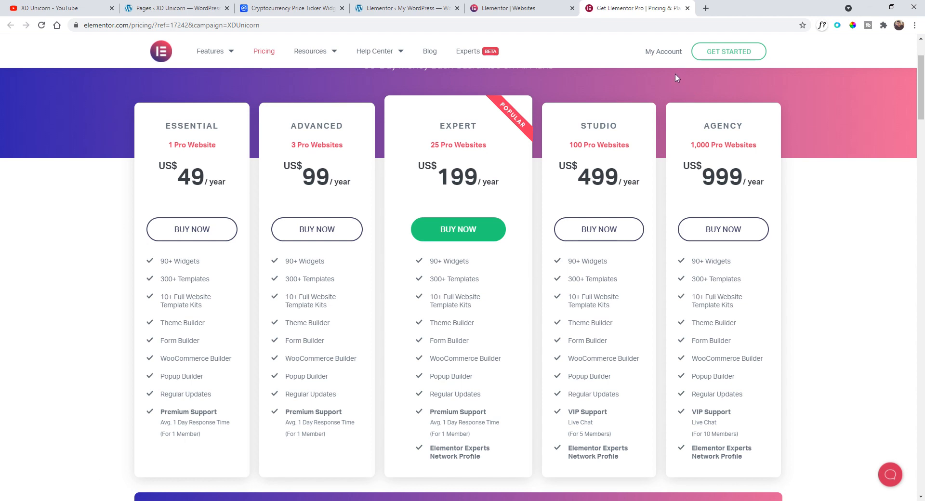
- Open the Elementor account and download the Elementor Pro Expert plugin zip to the Desktop
click(664, 52)
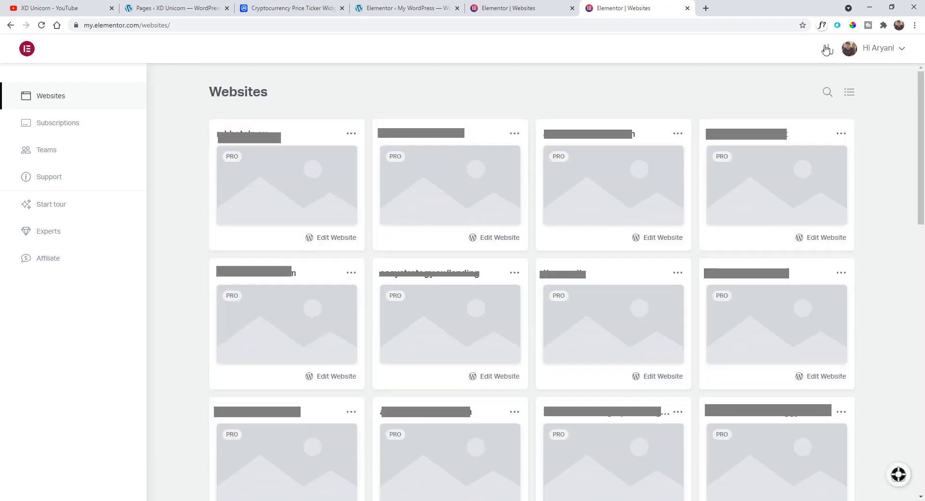
click(826, 49)
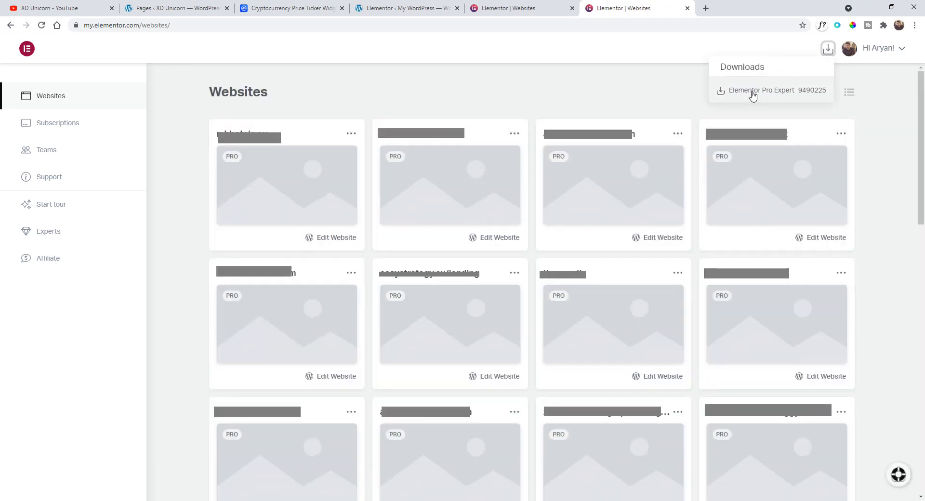
click(761, 91)
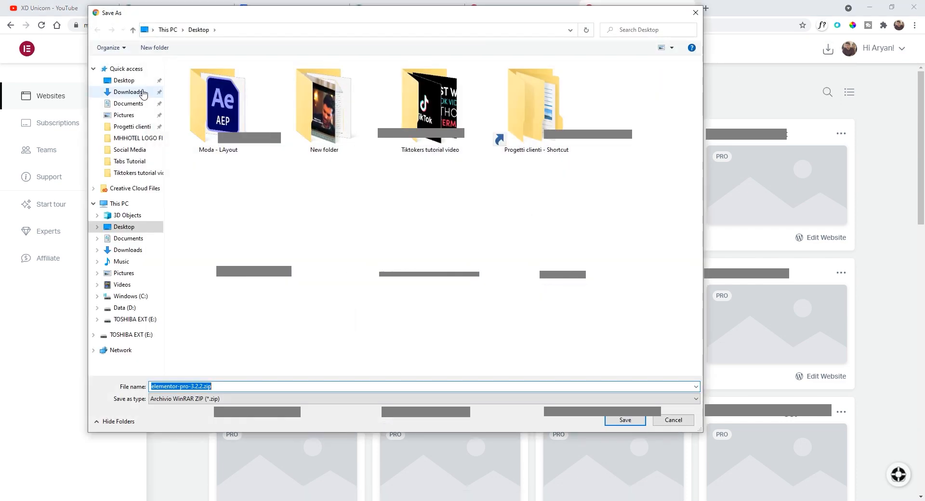
click(135, 82)
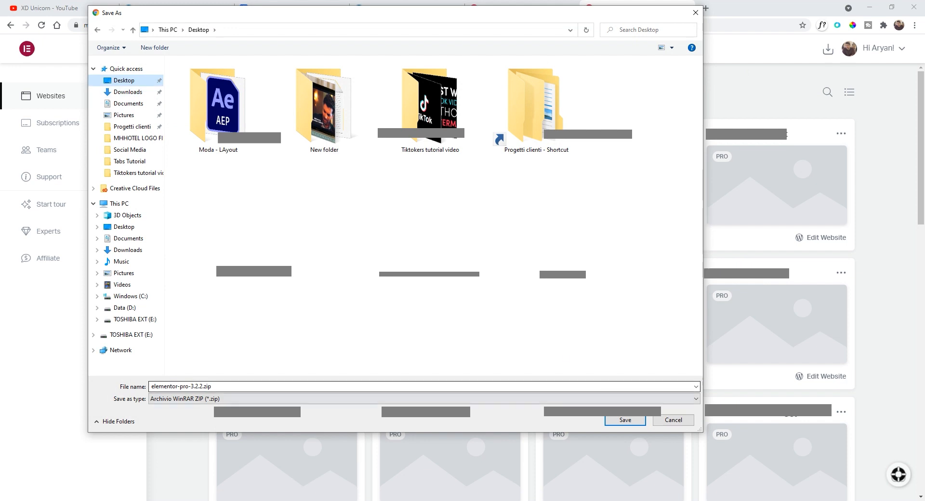
click(622, 421)
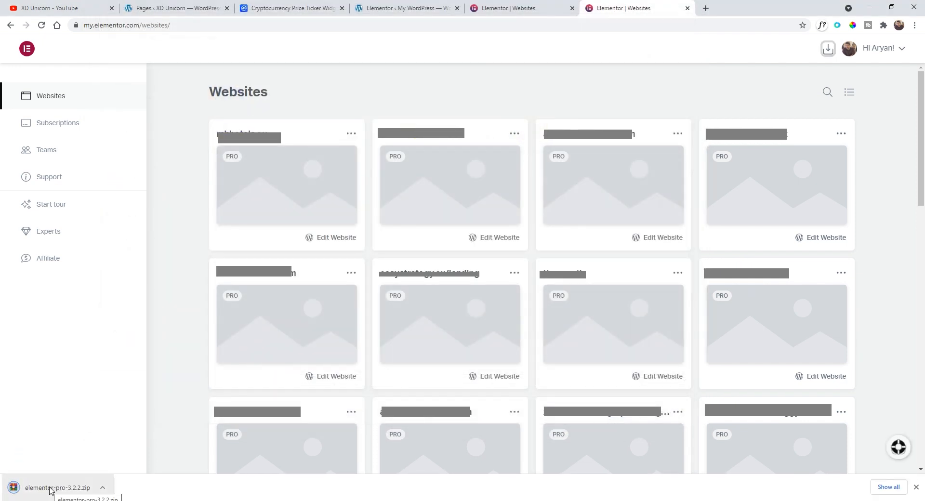
- Upload the elementor-pro-3.2.2.zip file as a new plugin, install it and activate it
click(397, 5)
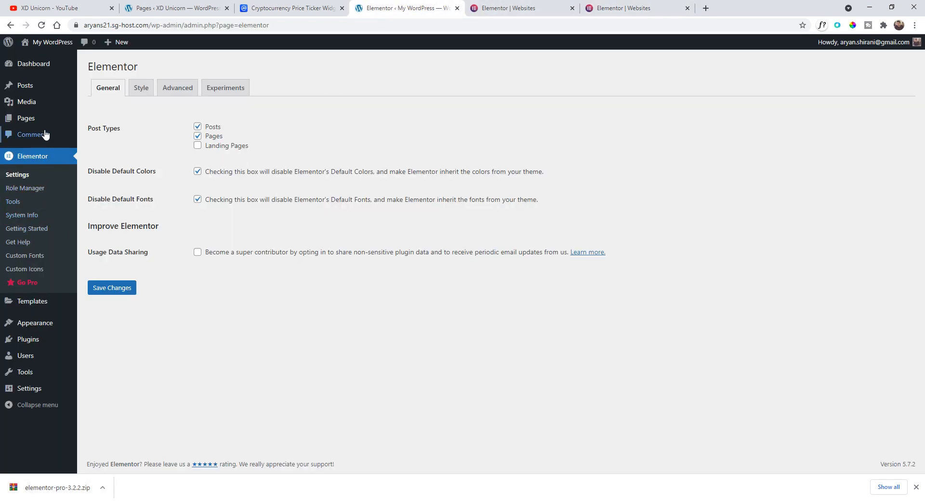
mouse_move(36, 344)
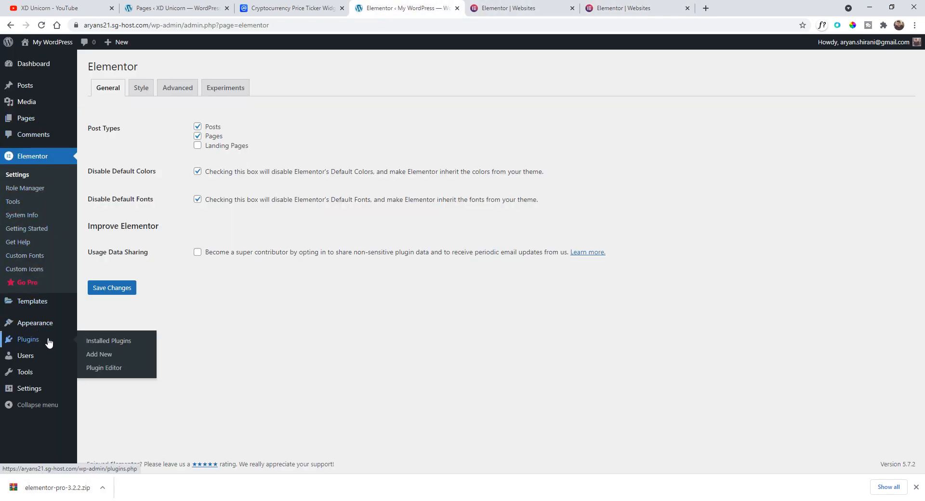
click(90, 359)
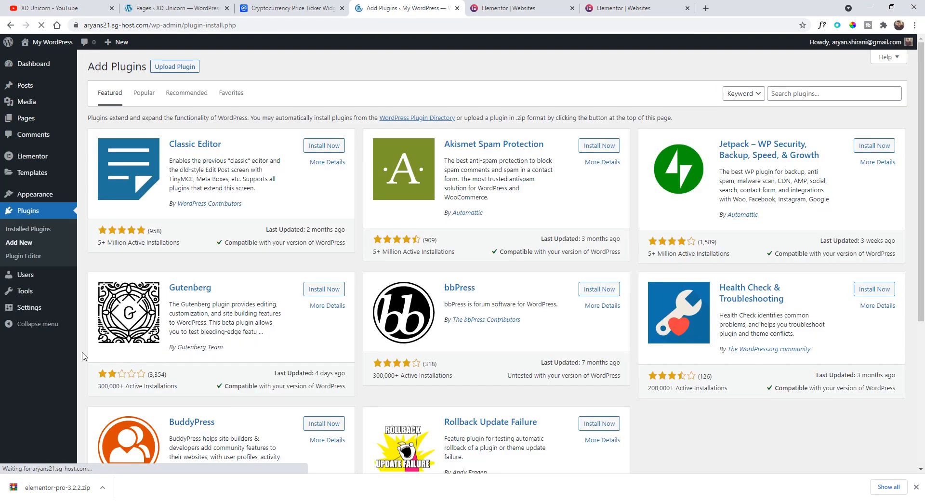
click(172, 71)
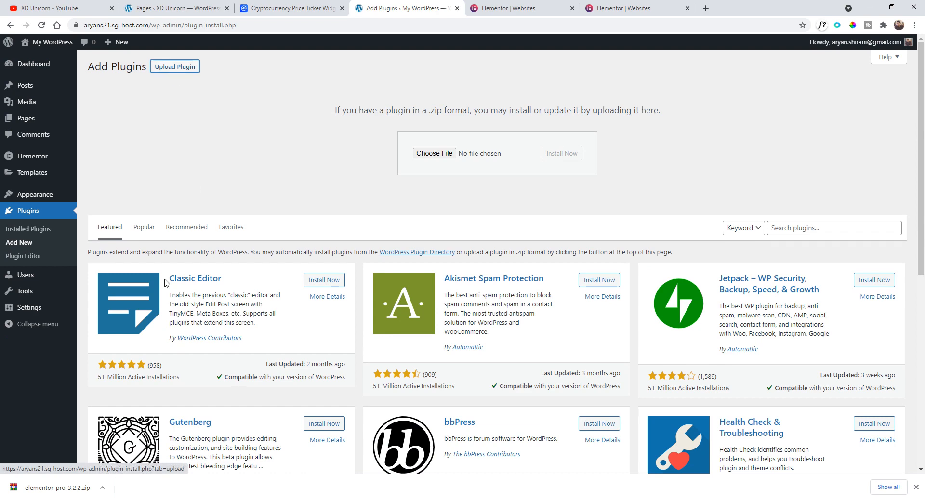
drag(44, 487, 427, 155)
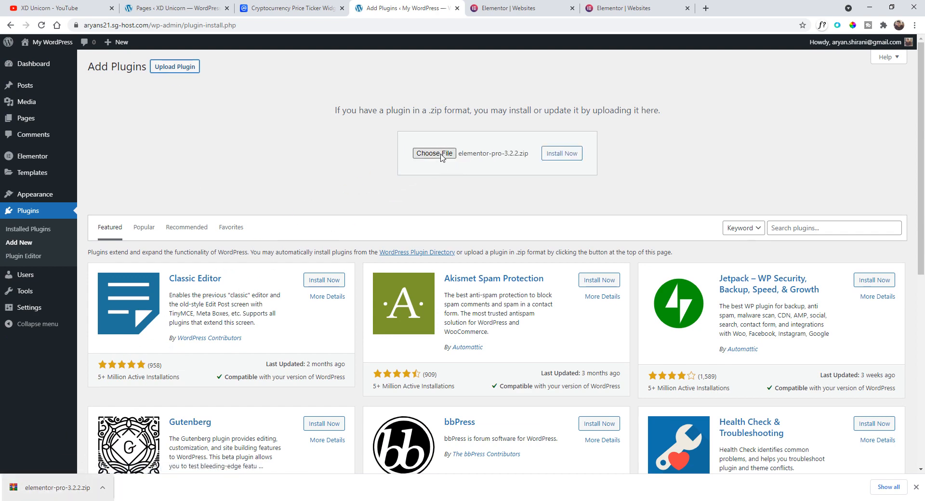
click(554, 155)
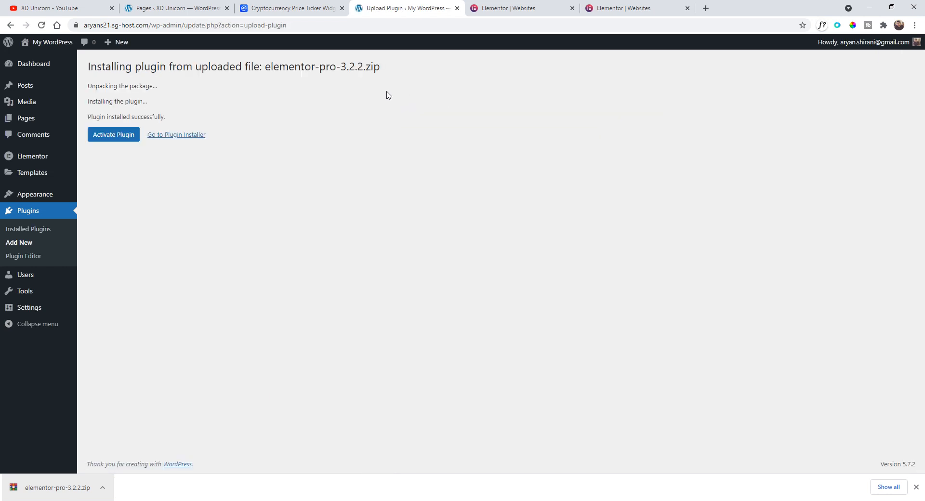
click(114, 139)
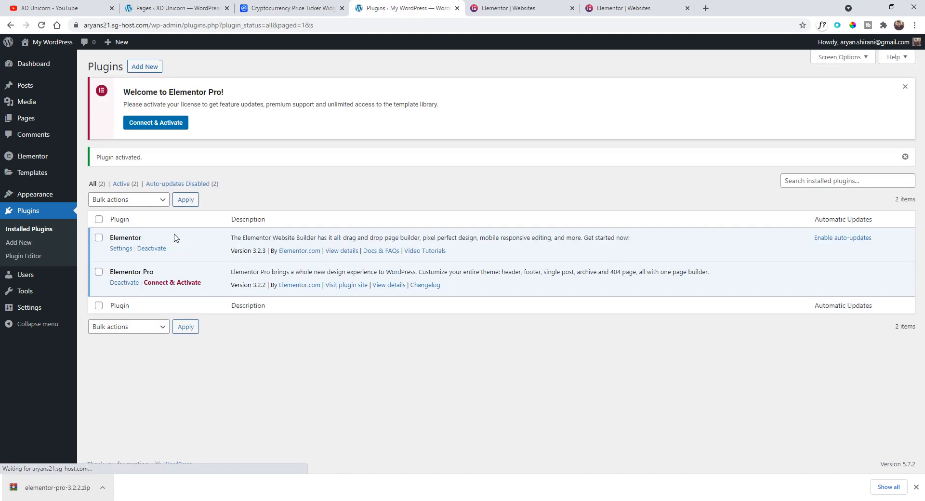
- Connect and activate the Elementor Pro license for the site, then return to the dashboard
click(143, 127)
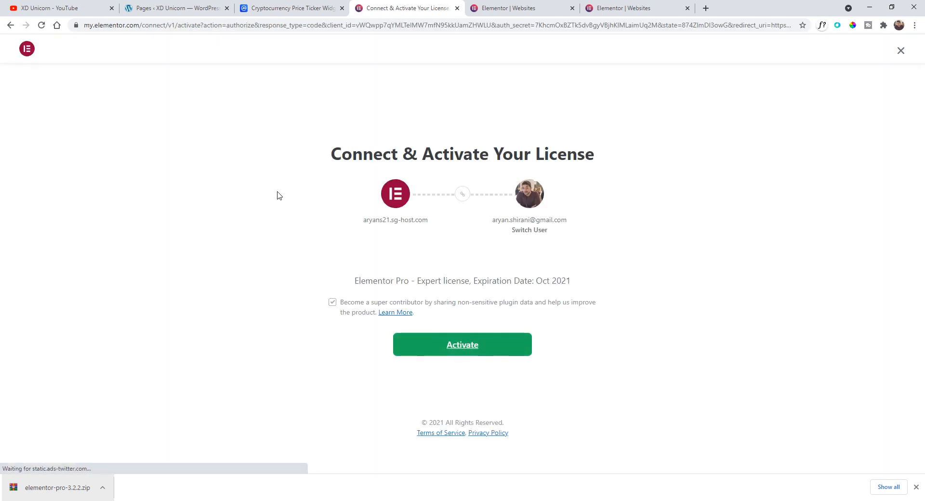
click(451, 350)
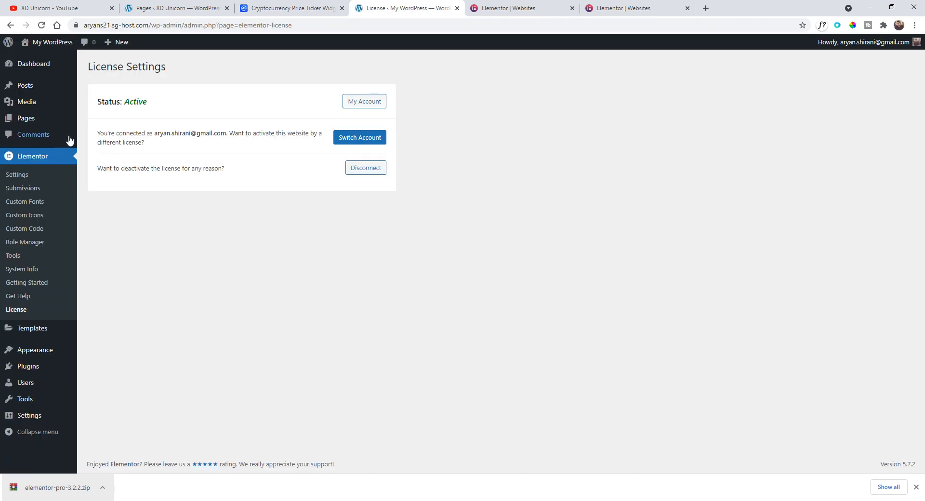
mouse_move(70, 114)
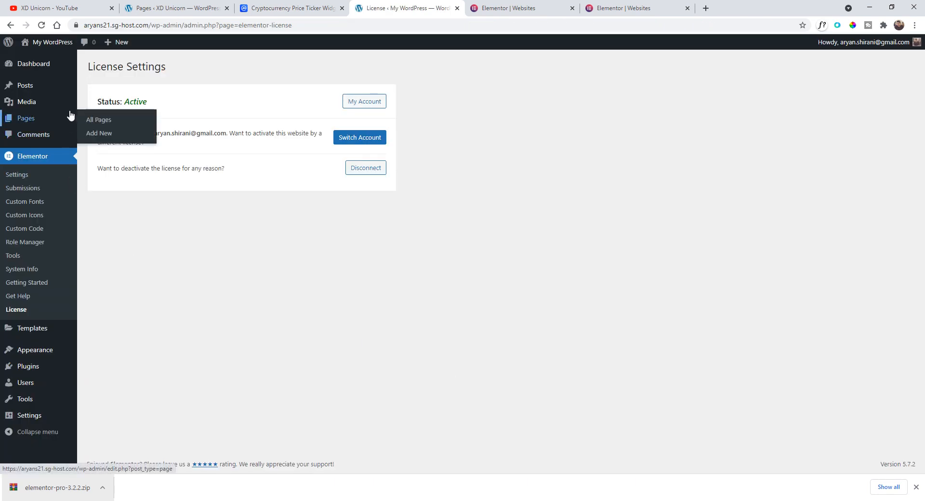
click(47, 69)
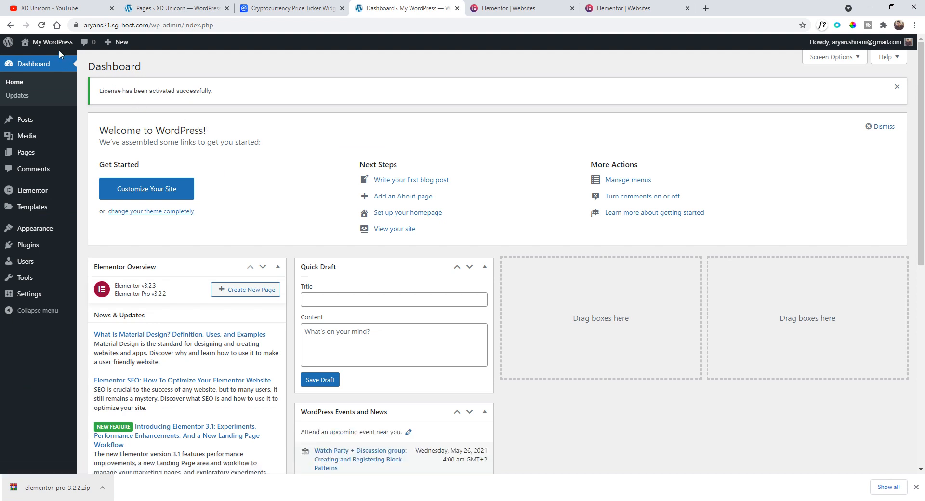
- Check the live site, the installed plugins list and the active theme
click(46, 58)
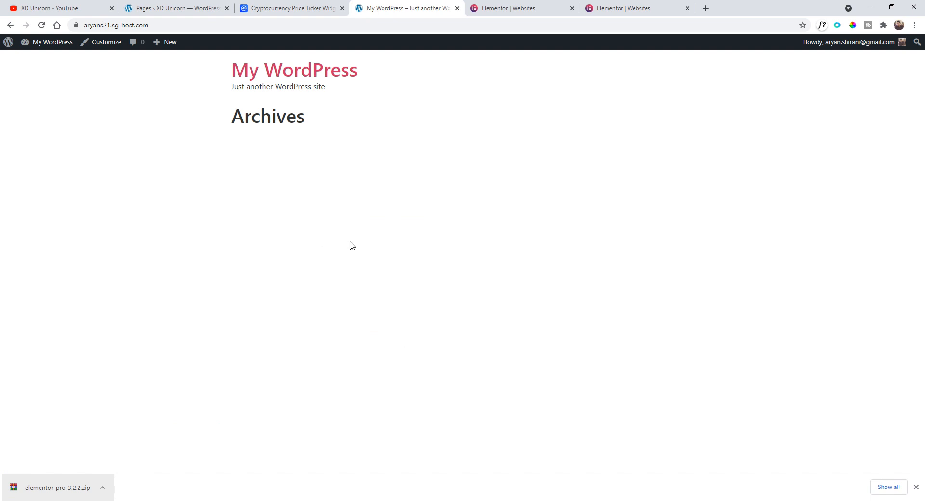
click(916, 488)
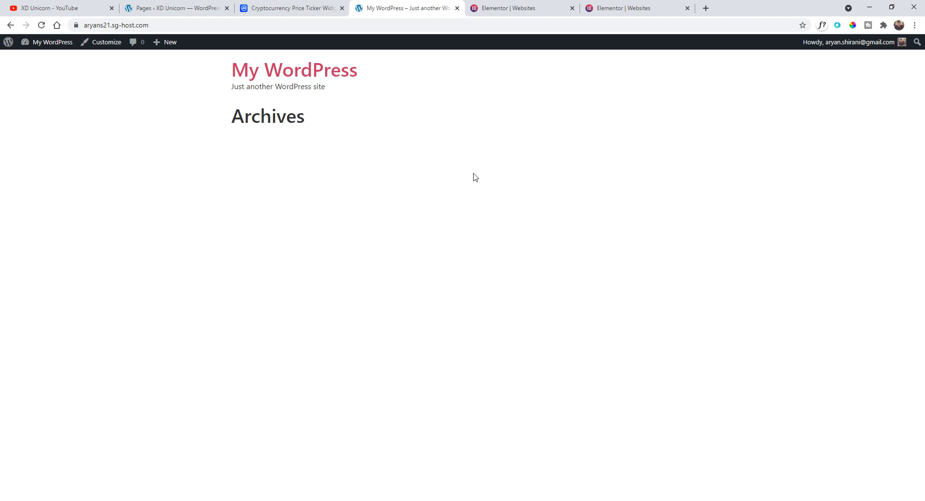
click(8, 42)
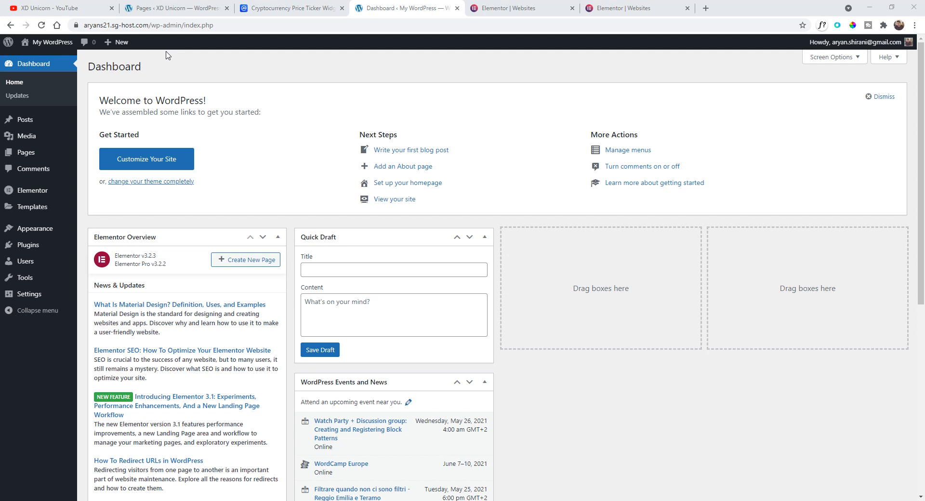
click(36, 246)
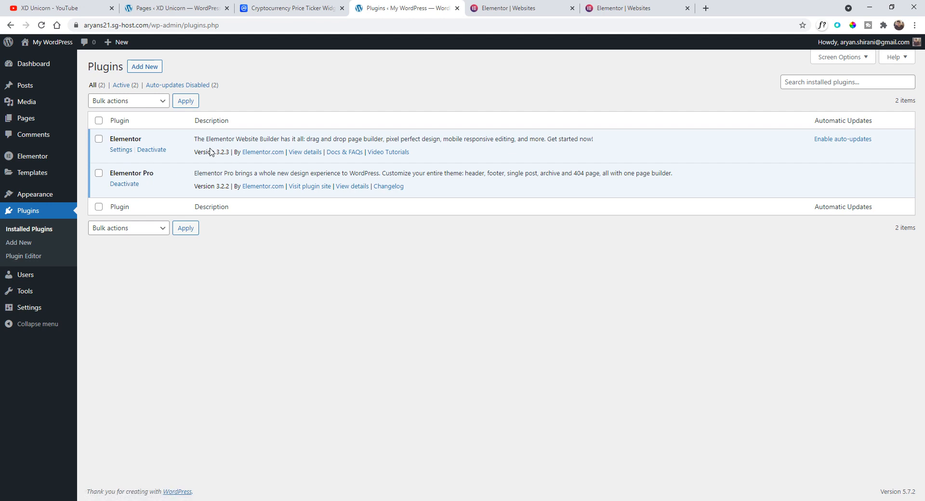
mouse_move(35, 197)
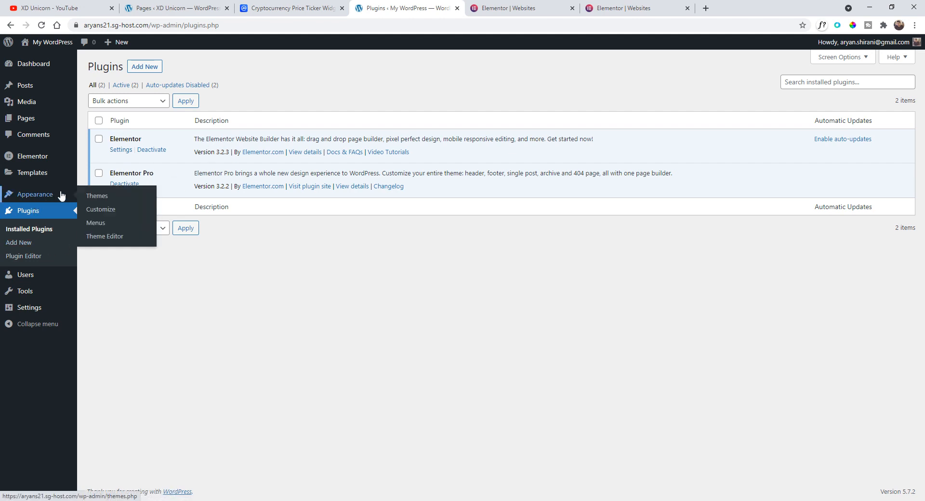
click(99, 197)
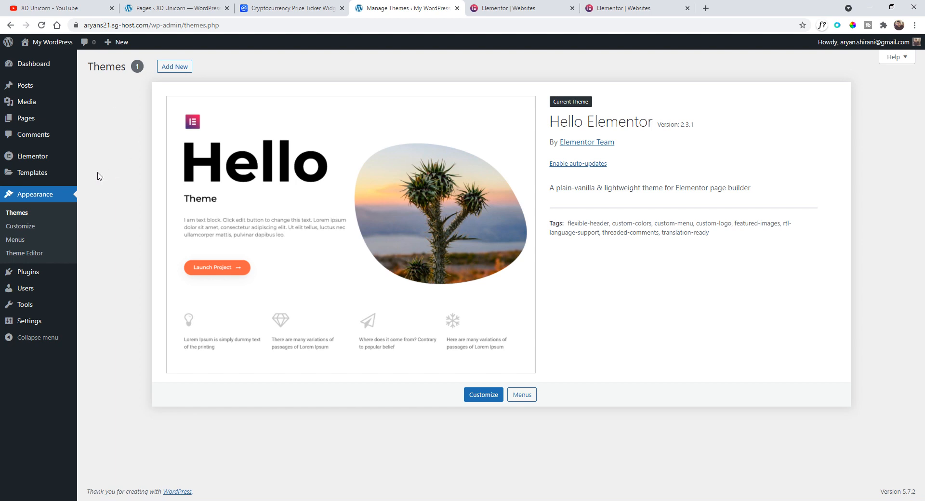
- Create a new header template in the Elementor Theme Builder and add a single-column section to it
mouse_move(41, 178)
click(118, 201)
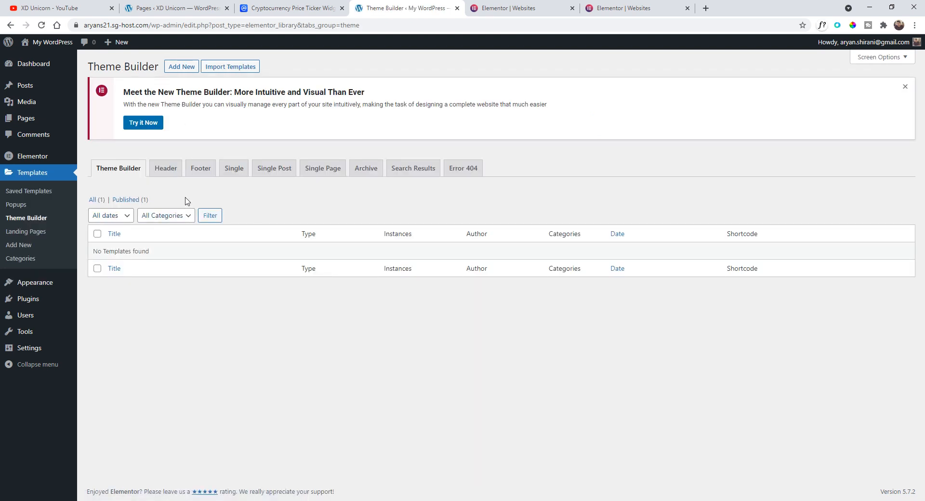
click(163, 176)
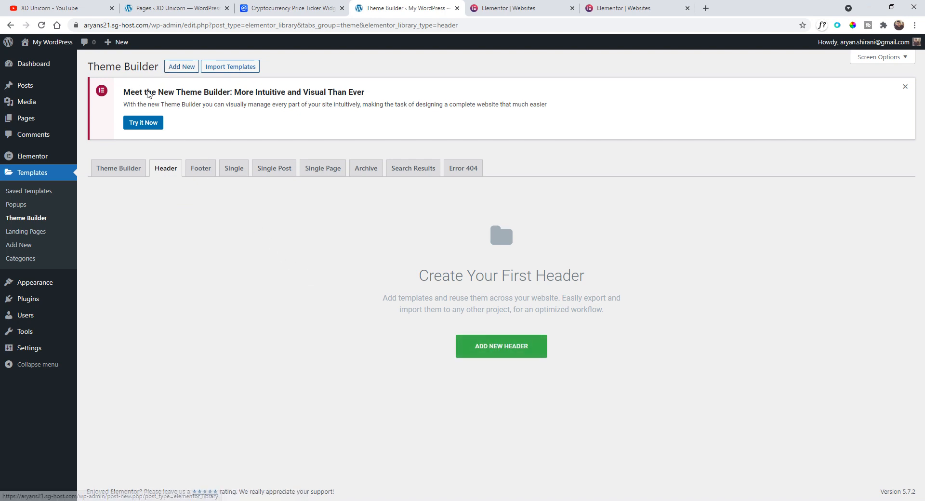
click(147, 123)
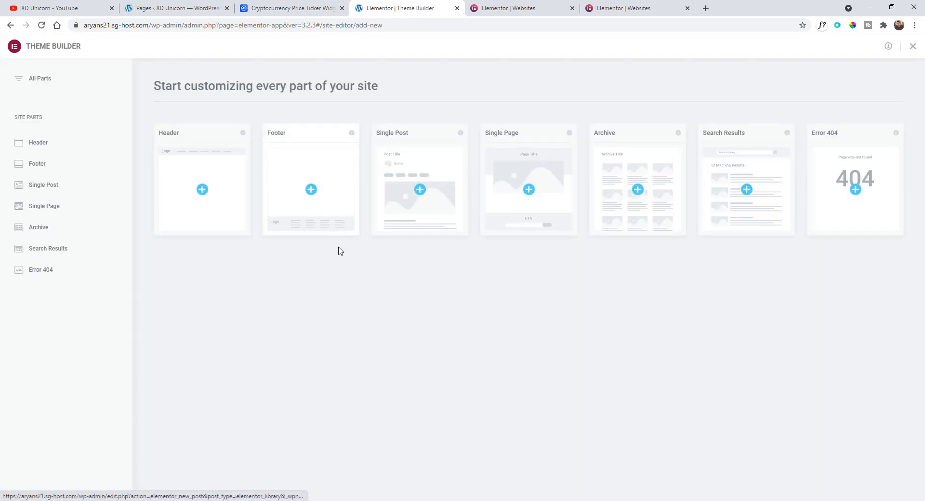
click(42, 146)
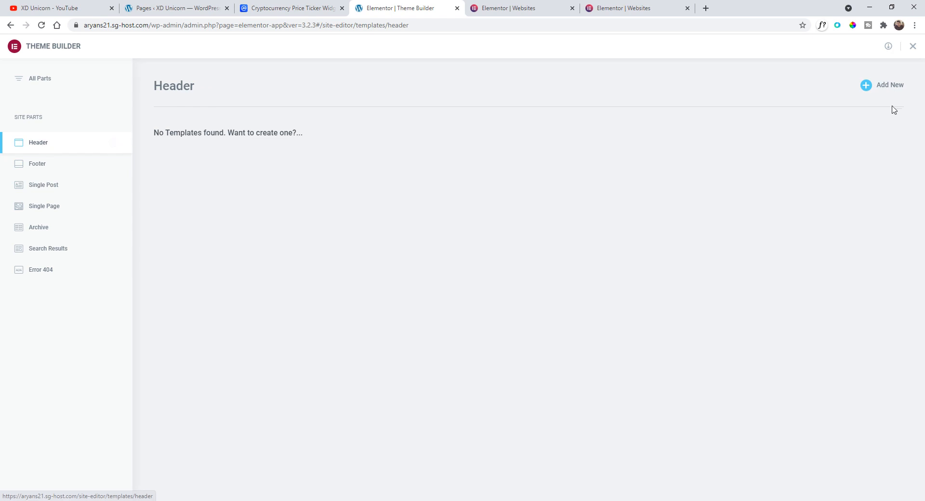
click(885, 90)
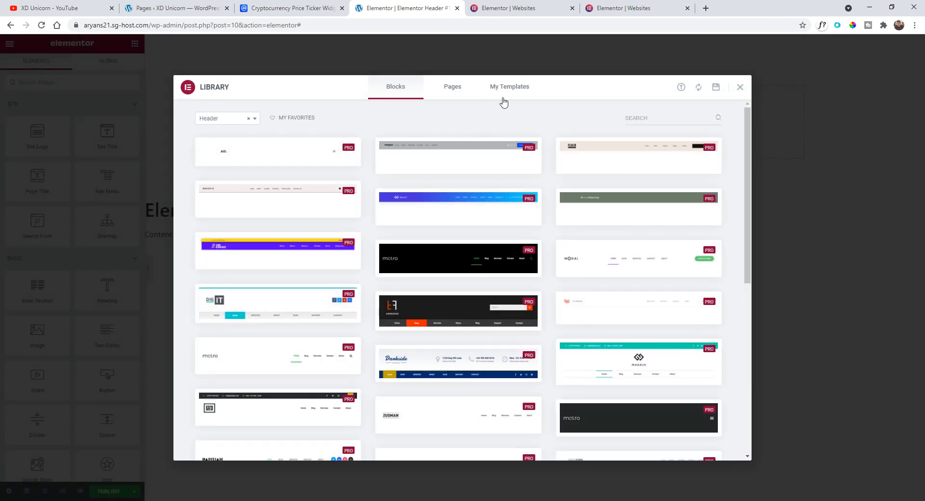
click(741, 88)
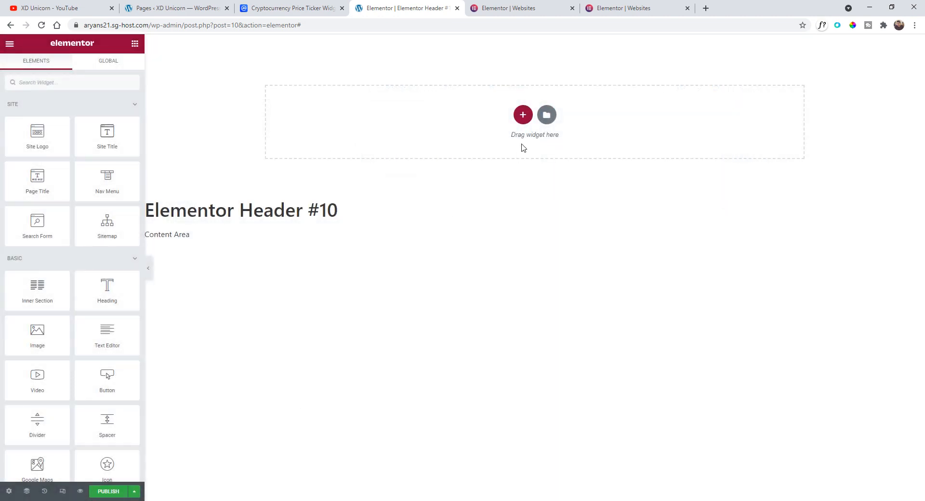
click(523, 115)
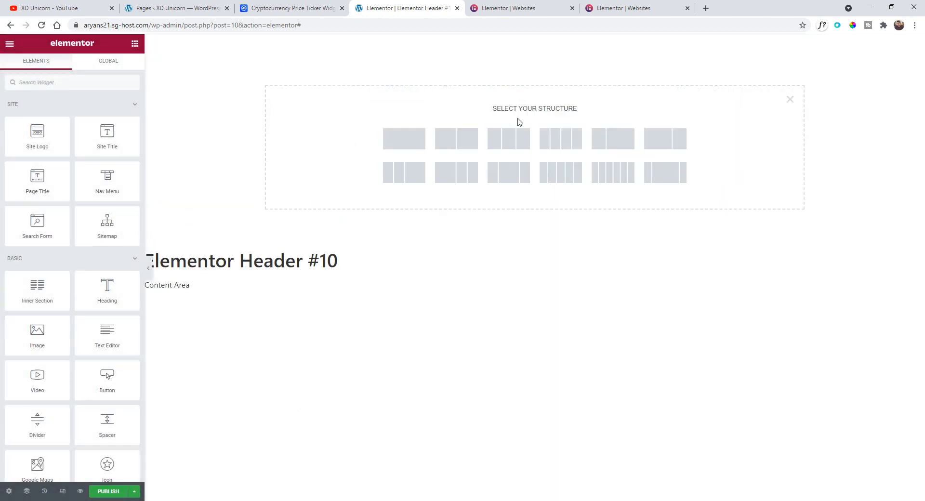
click(407, 140)
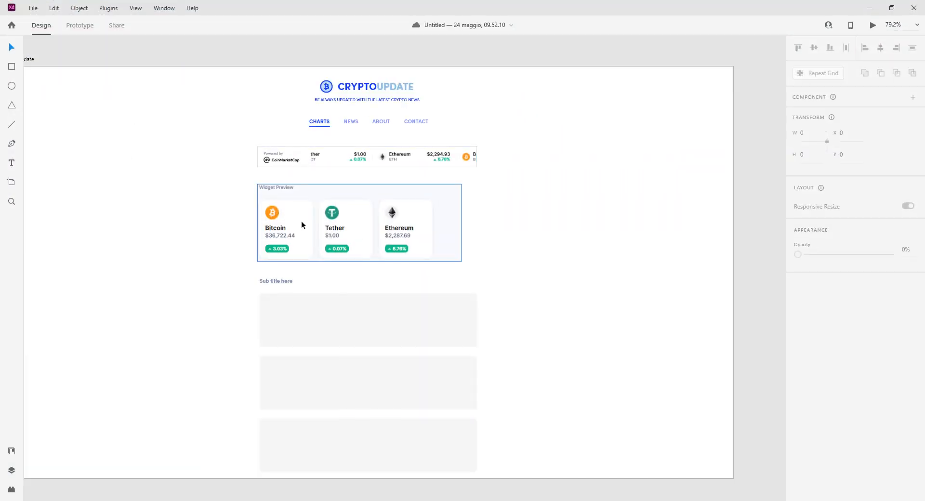
- Export the CRYPTOUPDATE logo group from the design as a PNG to the Desktop folder
scroll(285, 161, up, 5)
scroll(491, 229, up, 1)
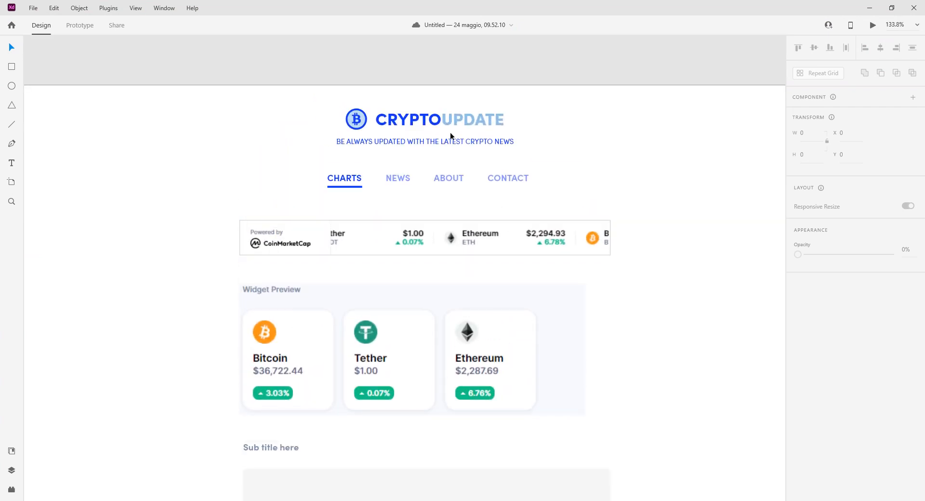
click(436, 120)
double_click(462, 117)
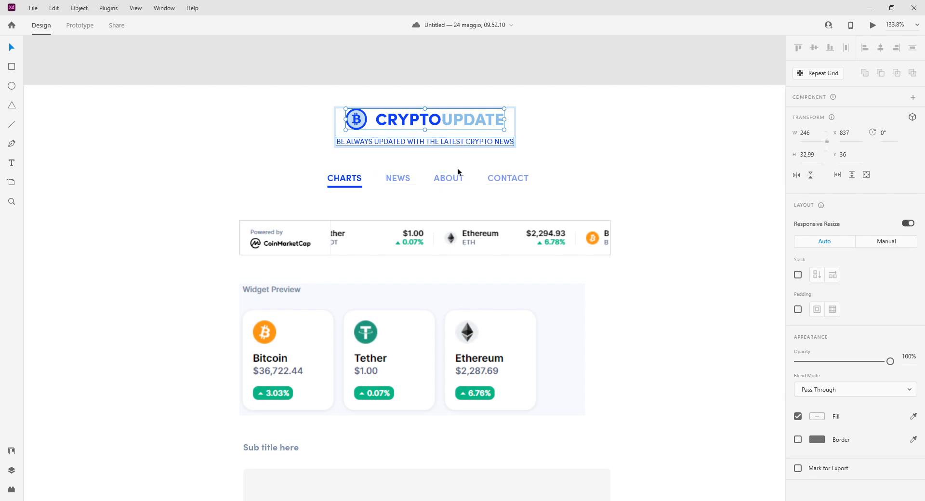
scroll(458, 168, up, 1)
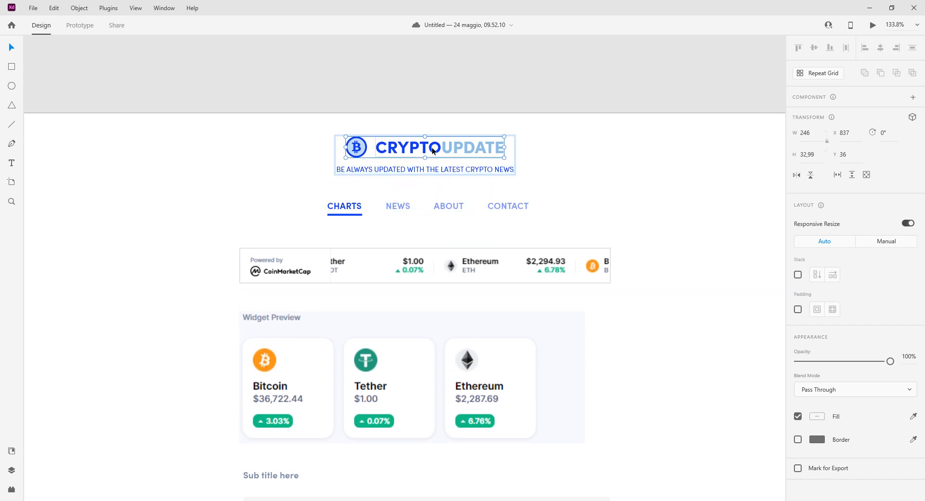
key(ctrl+e)
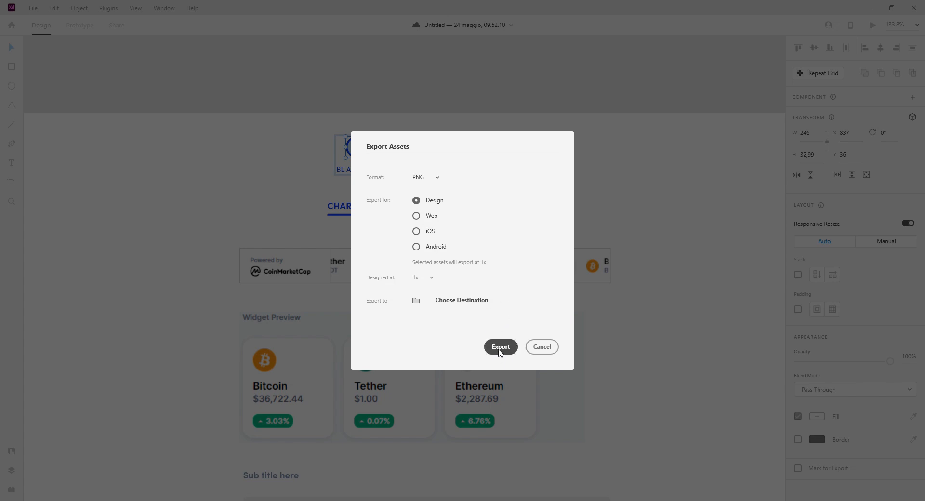
click(500, 347)
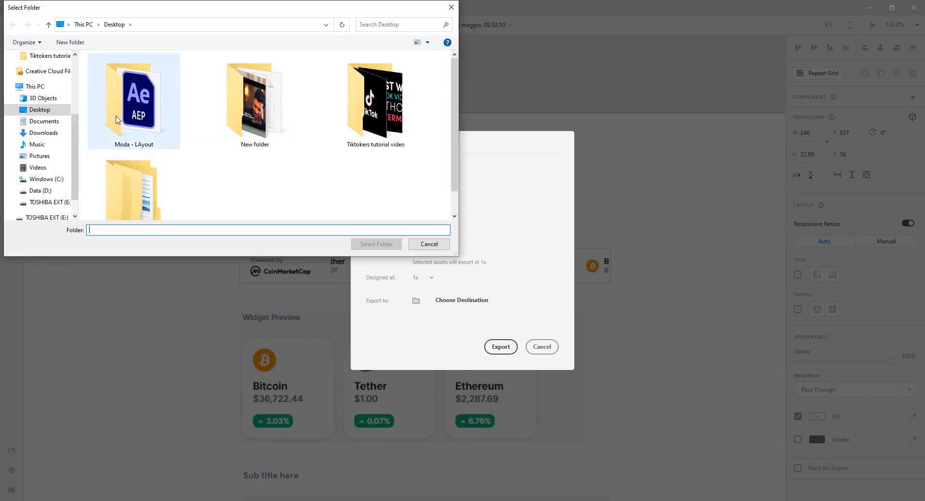
click(55, 110)
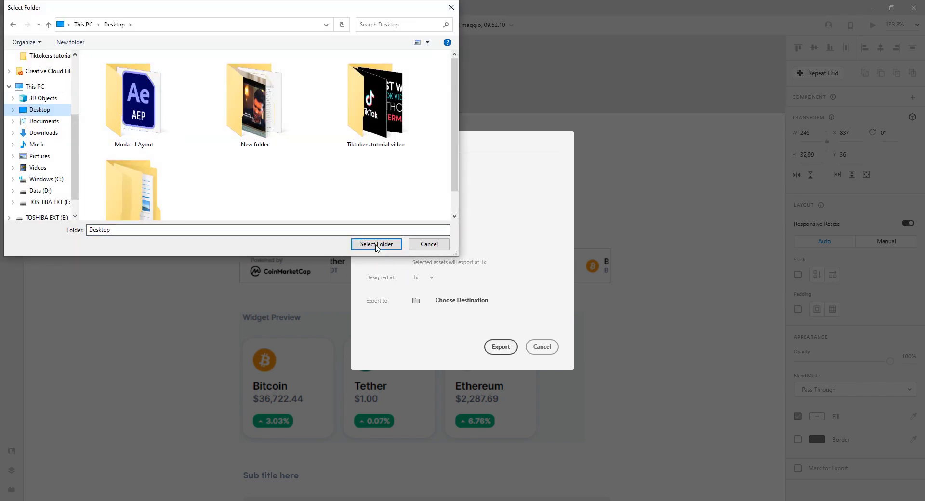
click(378, 245)
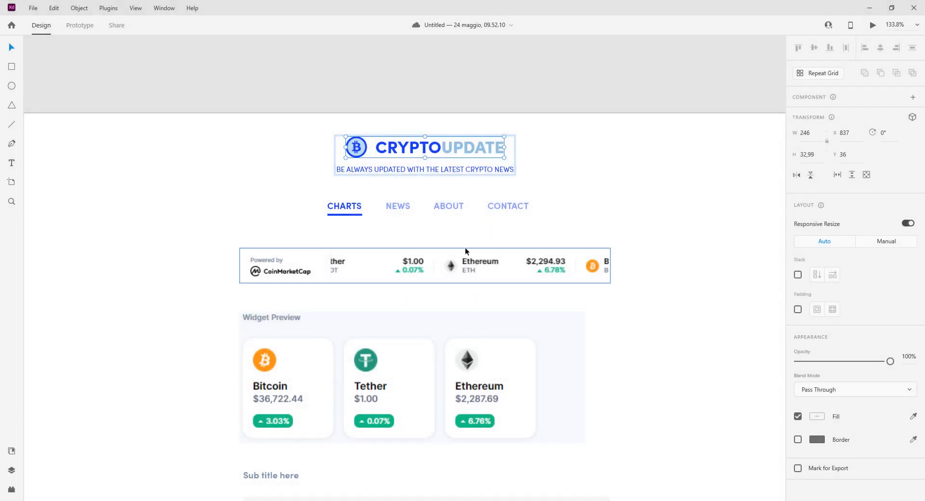
- Add an Image widget into the header template's section
click(447, 188)
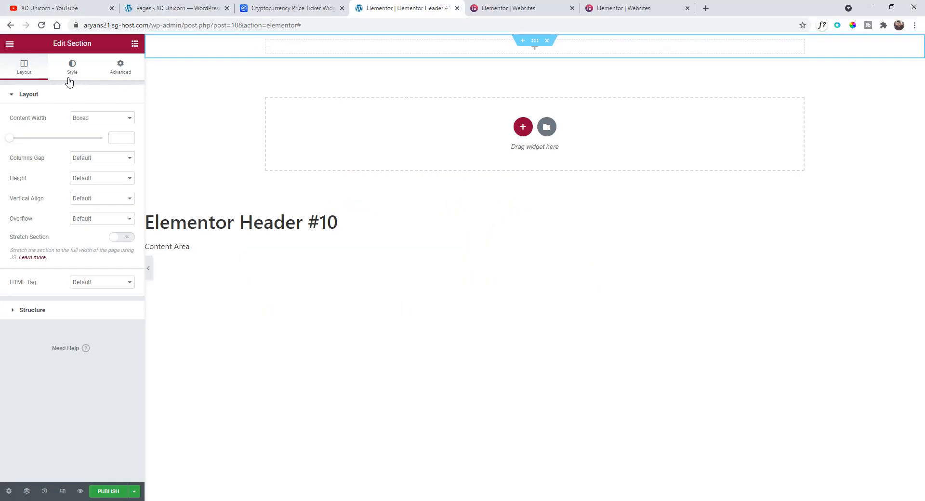
click(10, 44)
click(9, 45)
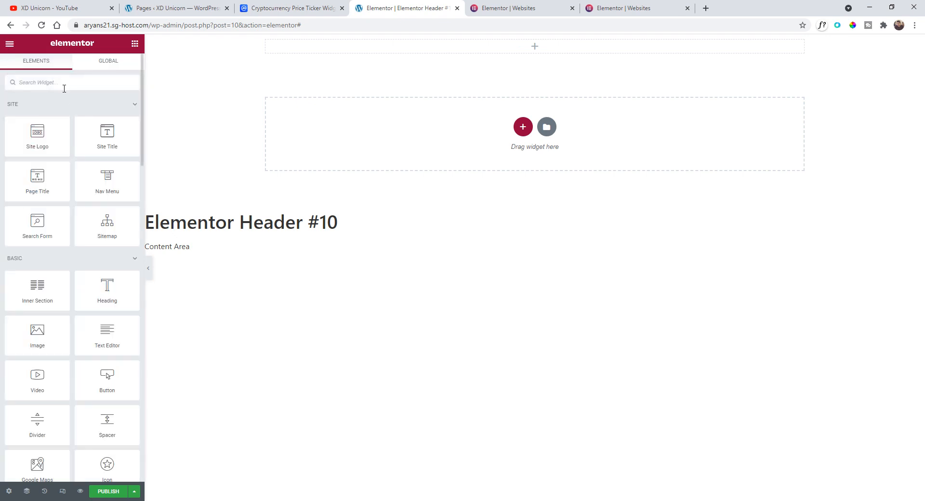
text(imag)
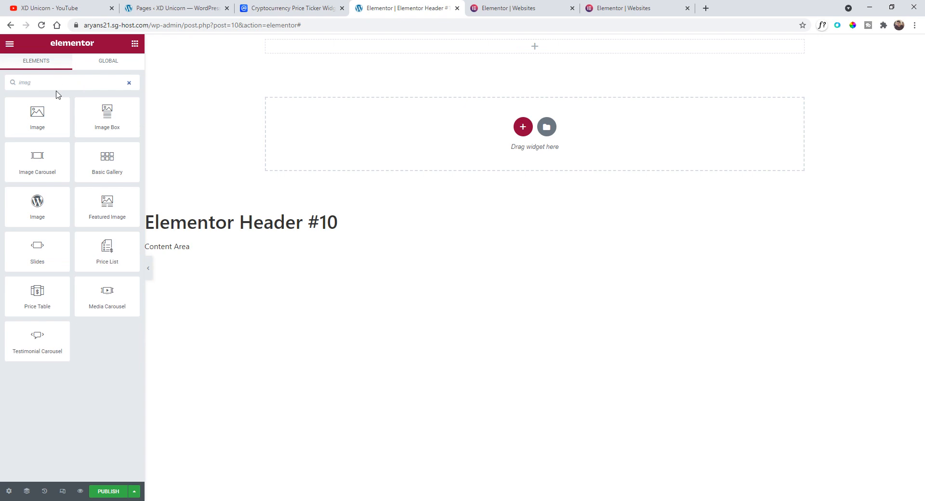
drag(38, 117, 470, 45)
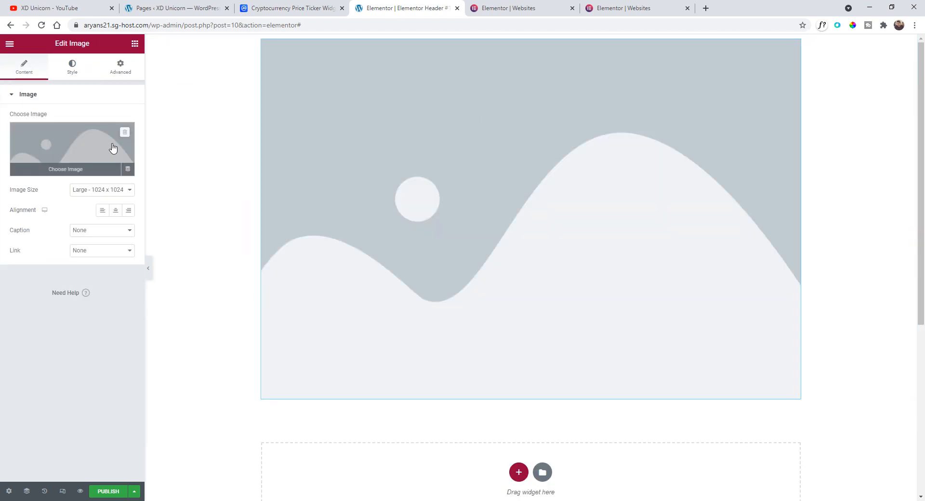
- Upload the exported logo file Group-2.png to the media library and insert it into the Image widget
click(90, 157)
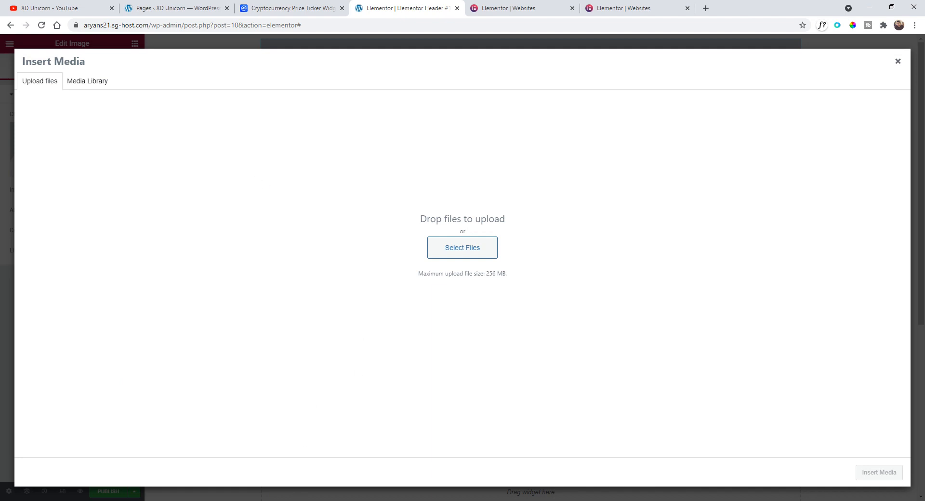
click(318, 500)
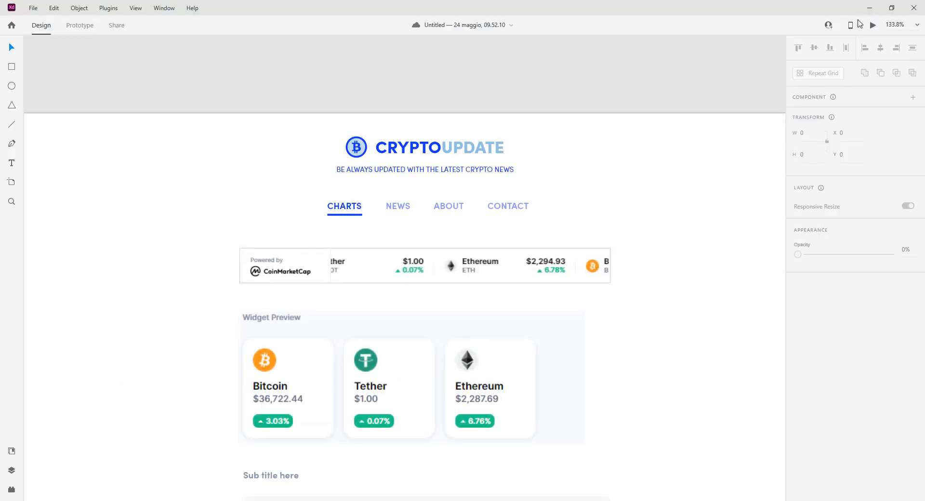
click(870, 8)
drag(18, 269, 455, 248)
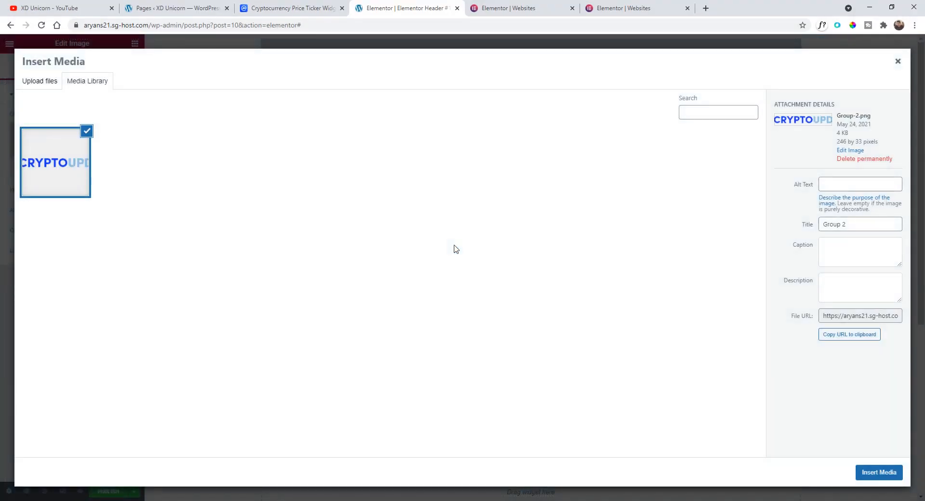
click(865, 475)
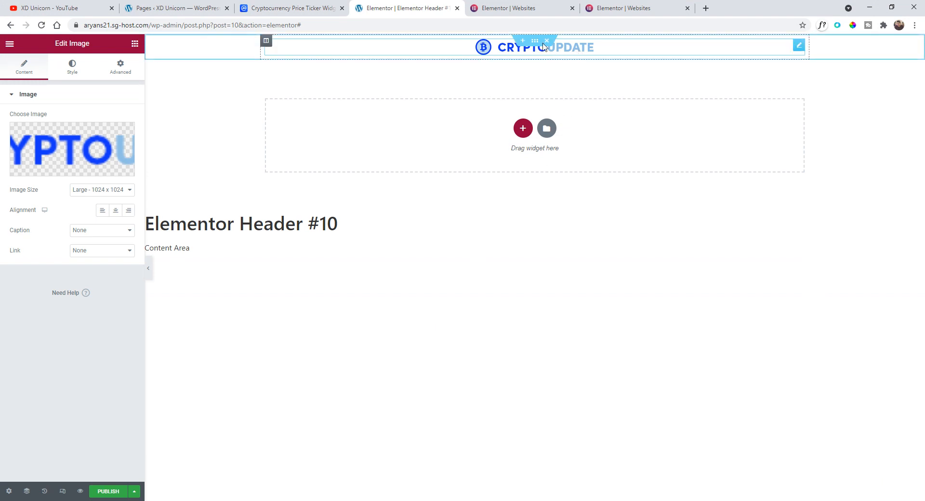
- Add a Text Editor widget below the logo in the header section
click(535, 40)
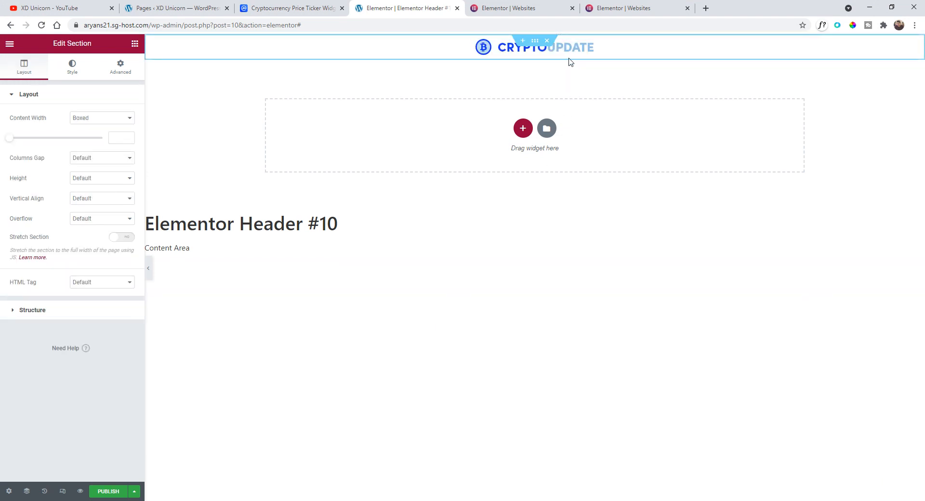
click(10, 43)
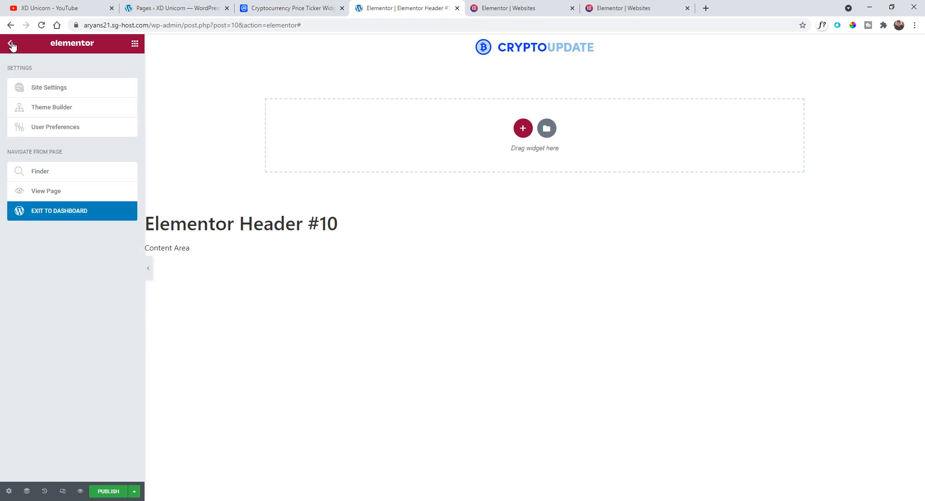
click(11, 45)
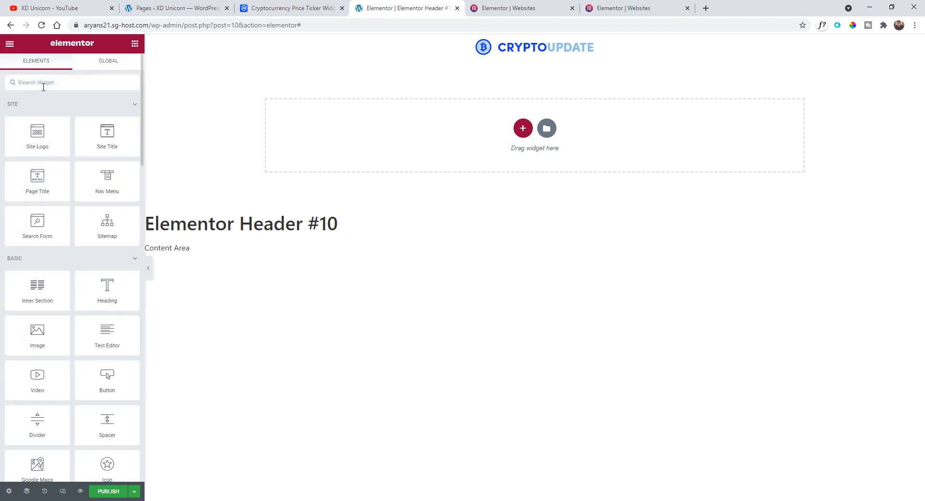
text(tex)
drag(107, 116, 527, 52)
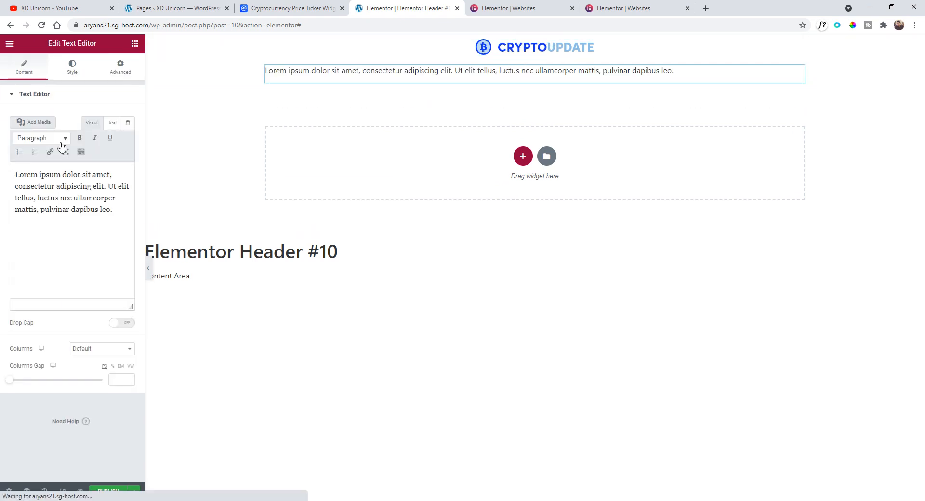
- Center the text widget's alignment and set its typography font family to Poppins
click(73, 67)
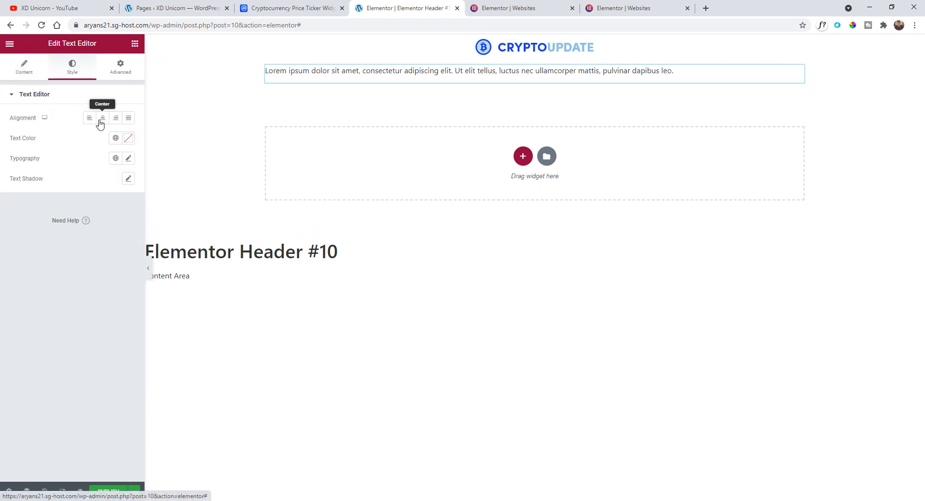
click(102, 119)
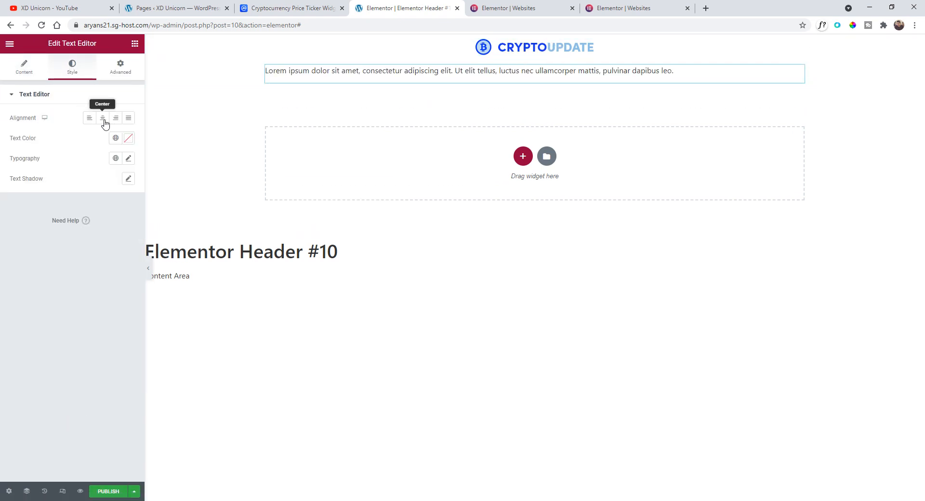
click(129, 161)
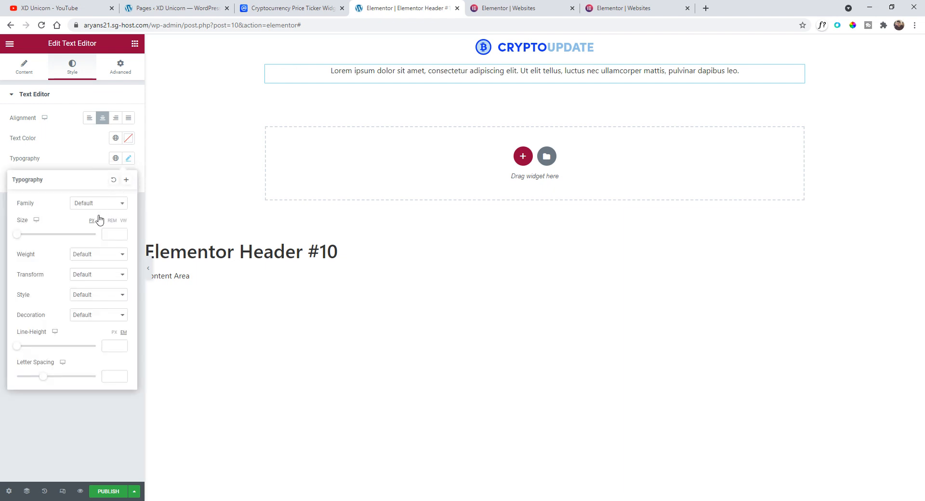
click(106, 203)
text(poppins)
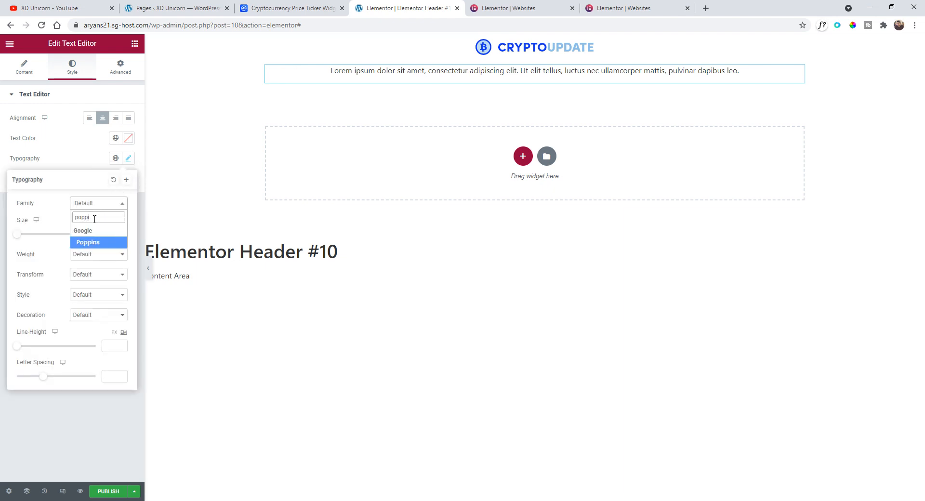
key(Return)
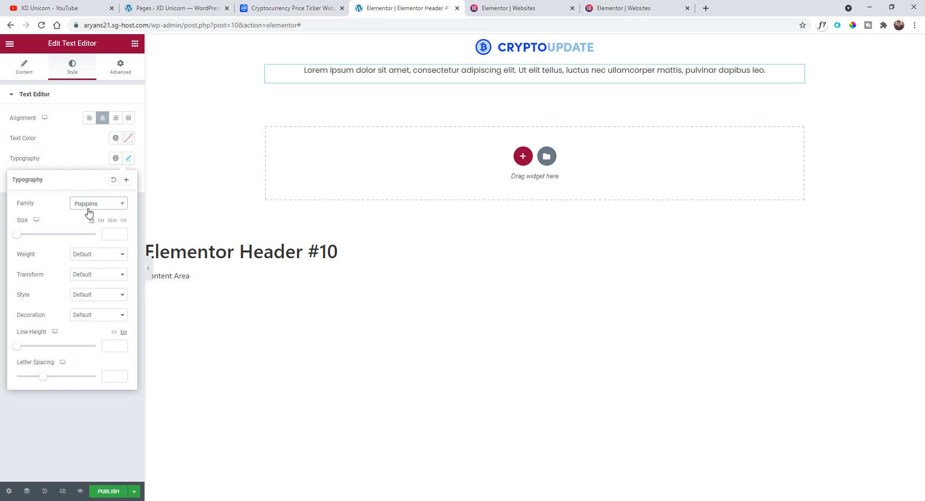
click(104, 156)
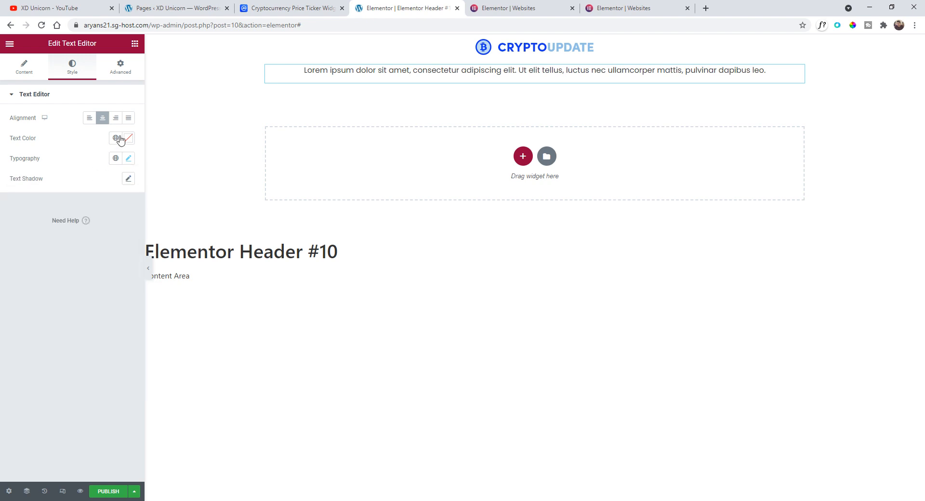
- Set the text colour to #2E26EA and save it as a new global colour named Blue
click(120, 140)
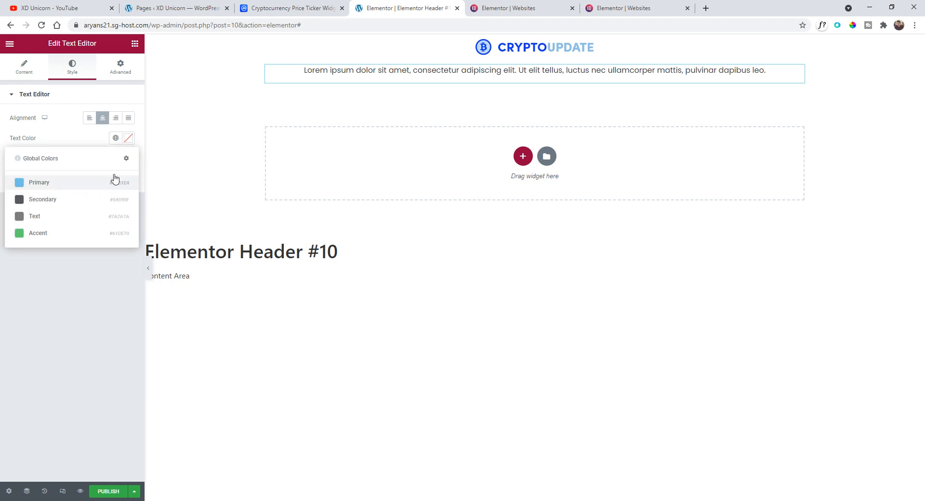
click(128, 138)
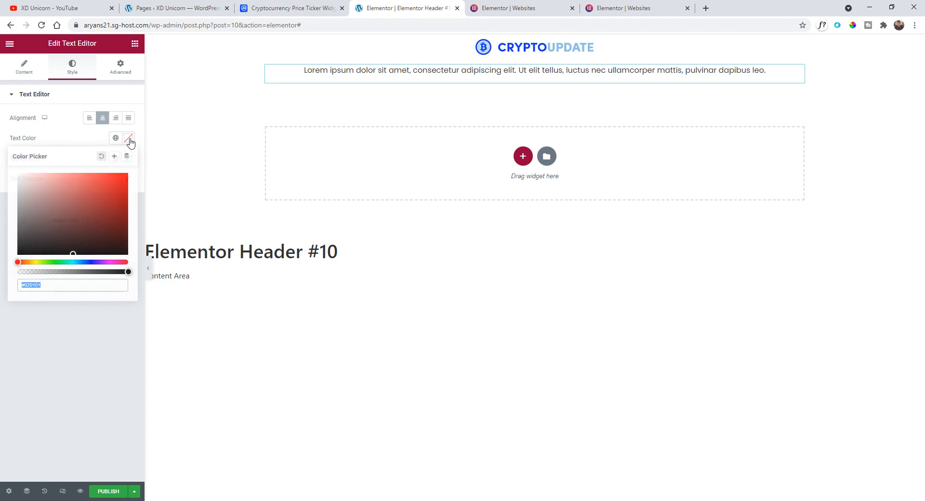
click(91, 262)
drag(96, 234, 111, 180)
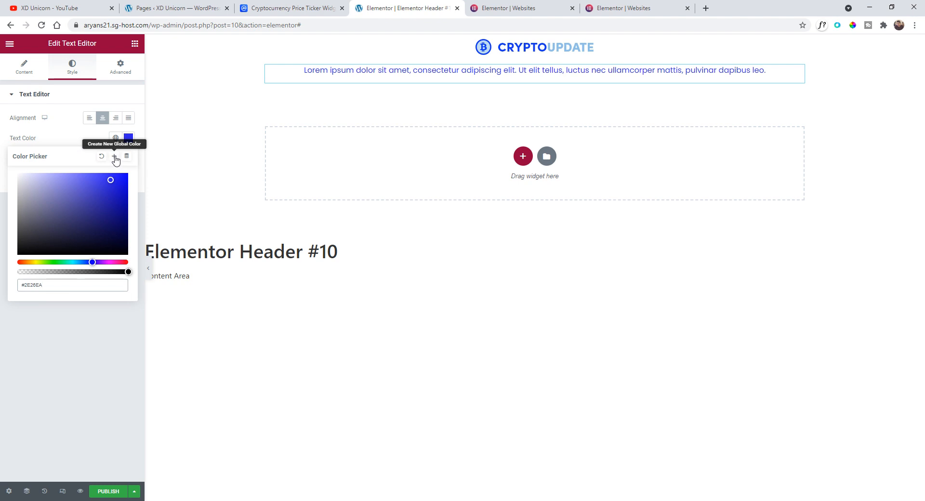
click(114, 157)
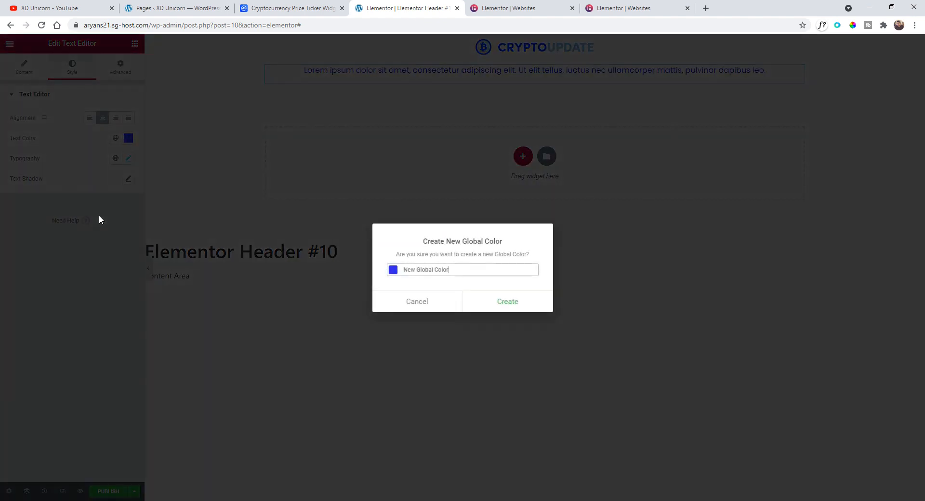
drag(450, 270, 404, 270)
text(BL)
drag(451, 271, 405, 269)
key(BackSpace)
text(lue)
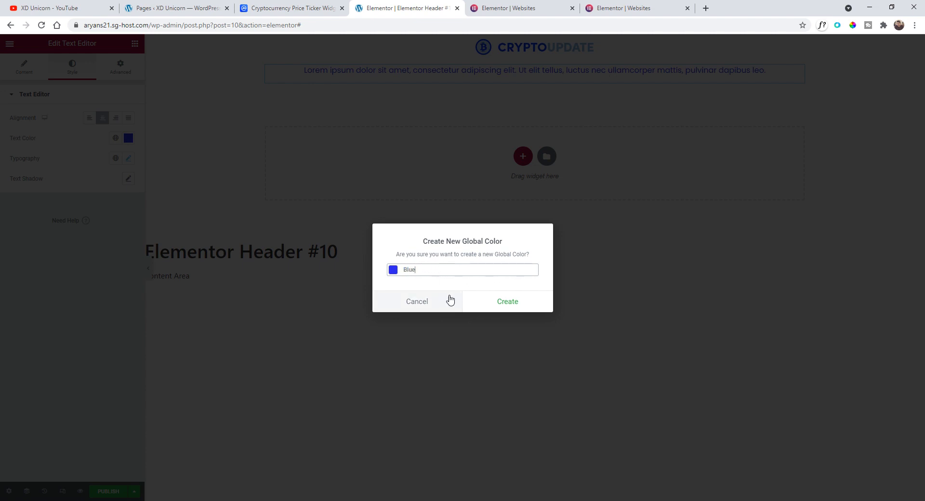
click(496, 305)
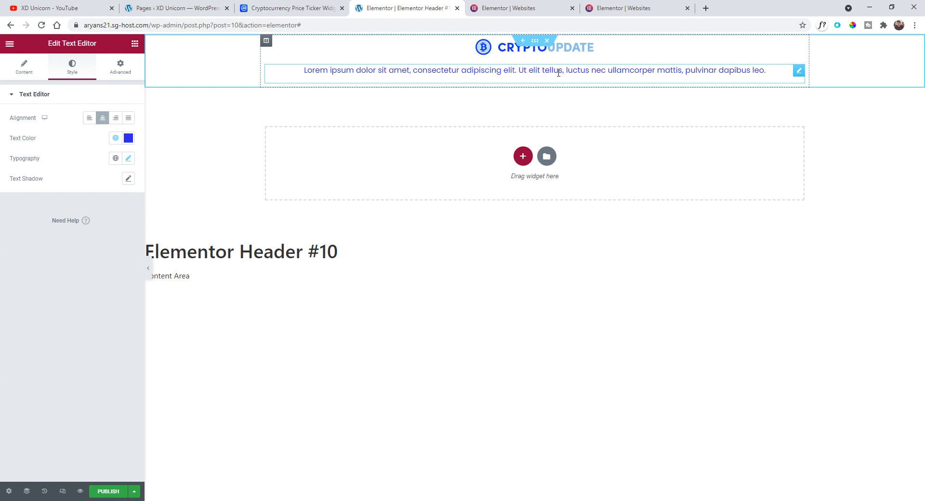
- Copy the tagline from the XD design and replace the text widget's placeholder with "Be always updated with the latest crypto news"
click(268, 496)
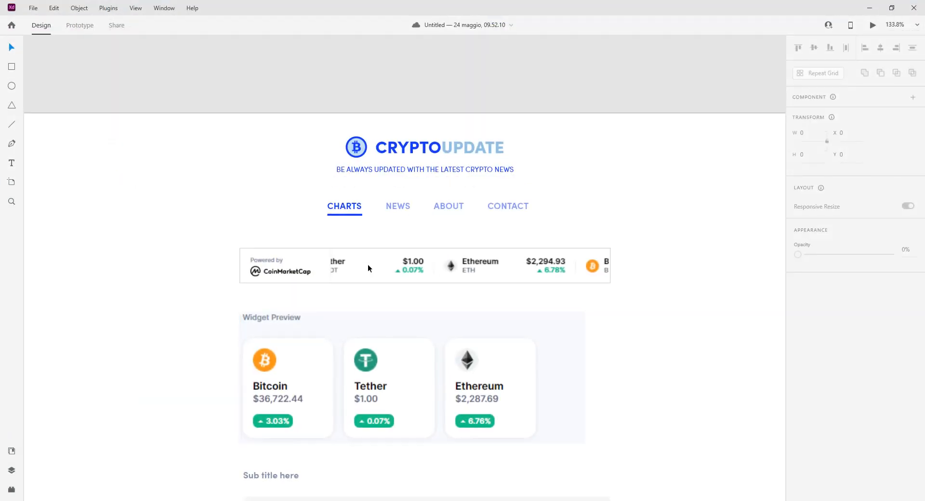
double_click(394, 170)
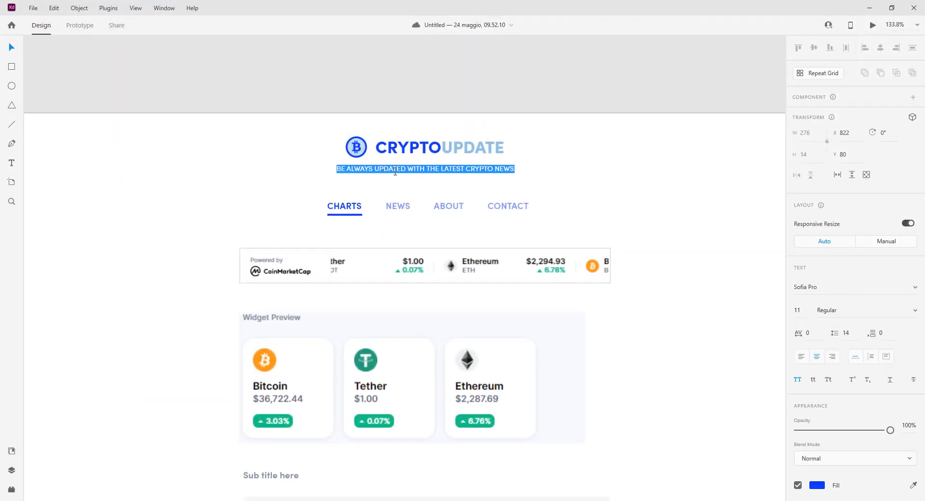
key(alt+Tab)
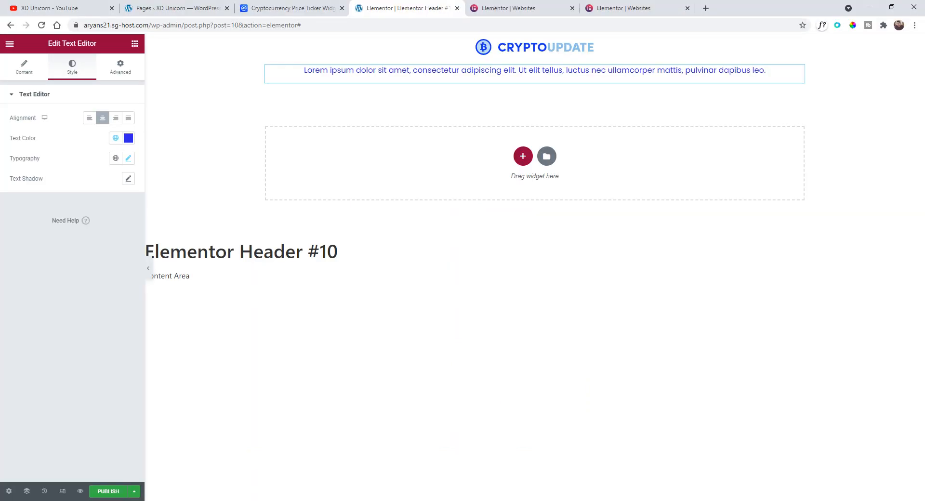
click(39, 71)
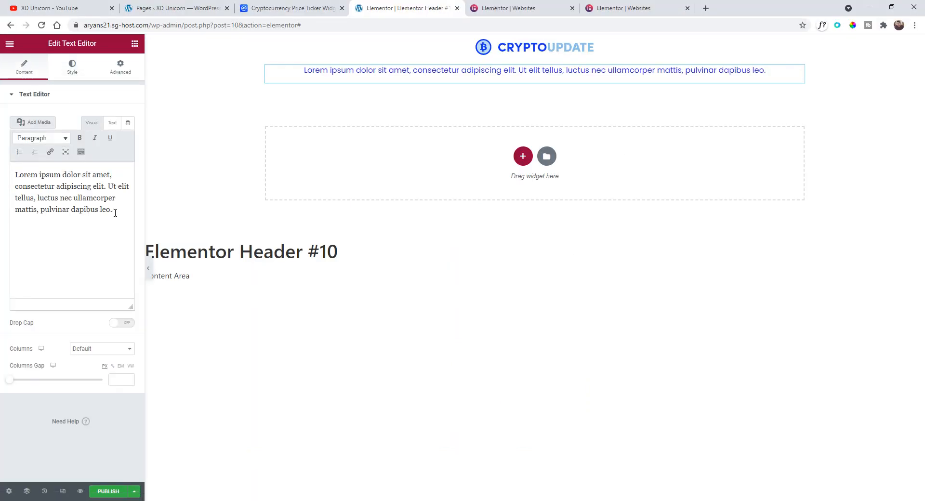
drag(114, 212, 2, 161)
text(Be always updated with the latest crypto news)
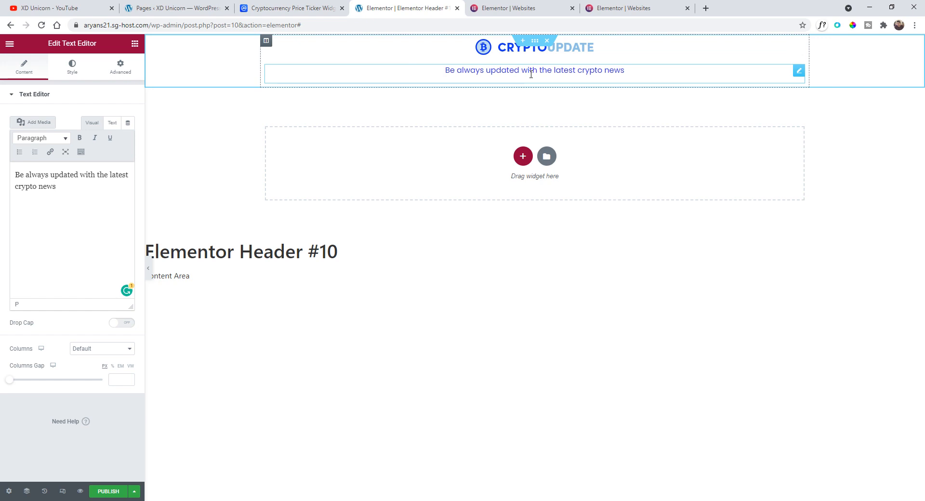
- Set the header section's height to Min Height with a minimum height of 154 px
click(536, 43)
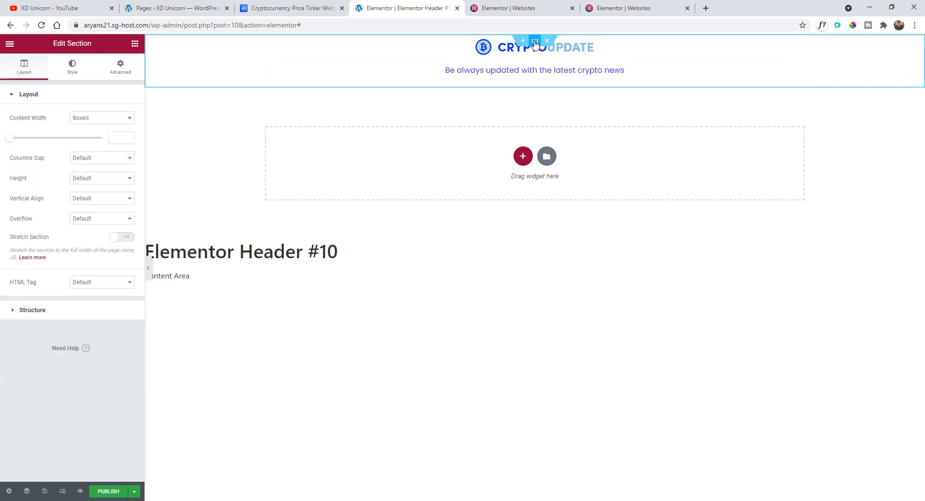
click(84, 180)
click(87, 202)
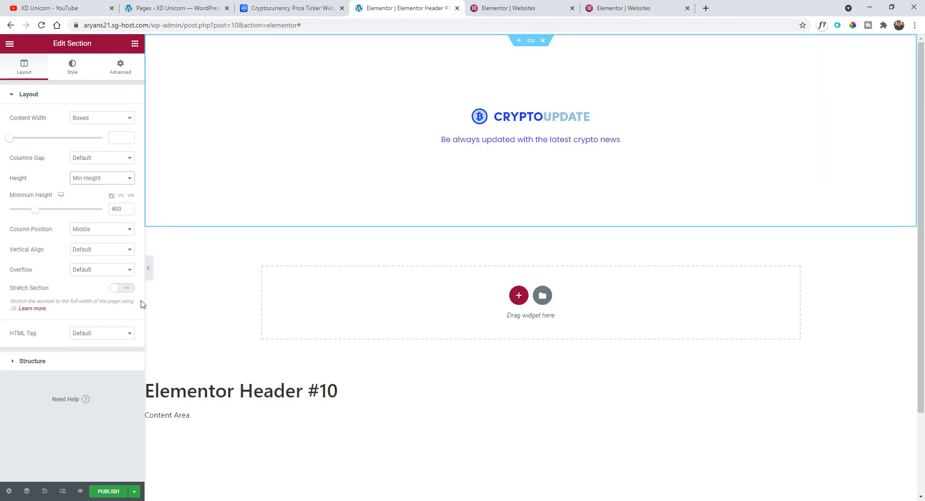
drag(35, 212, 20, 212)
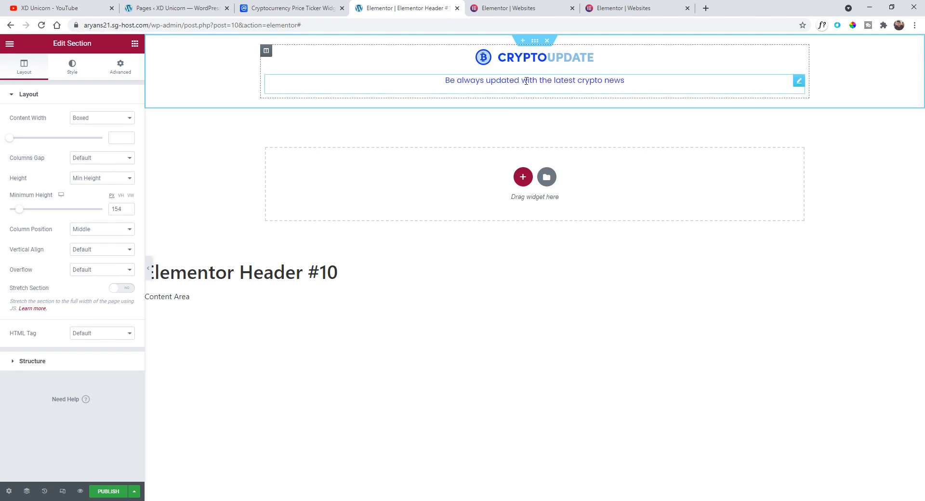
- Publish the header template with the display condition Entire Site
click(108, 491)
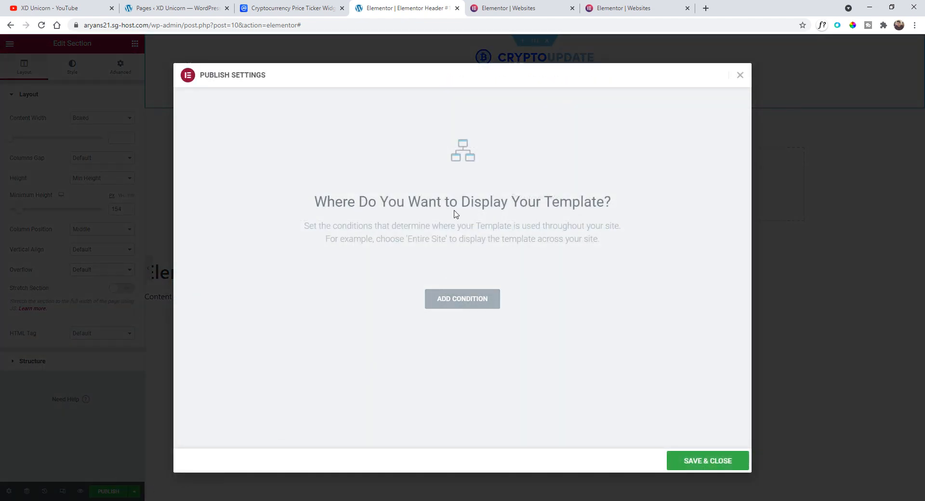
click(482, 305)
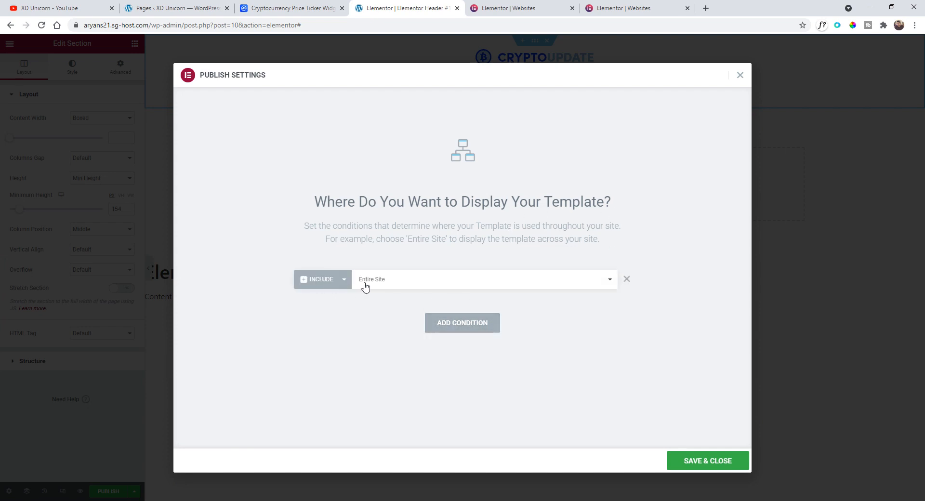
click(689, 464)
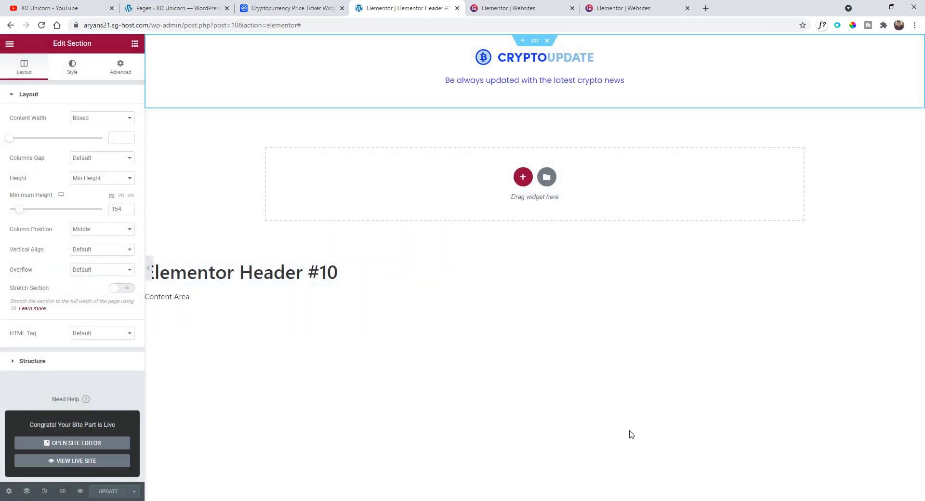
- View the published header on the live site, then close that preview tab
click(112, 464)
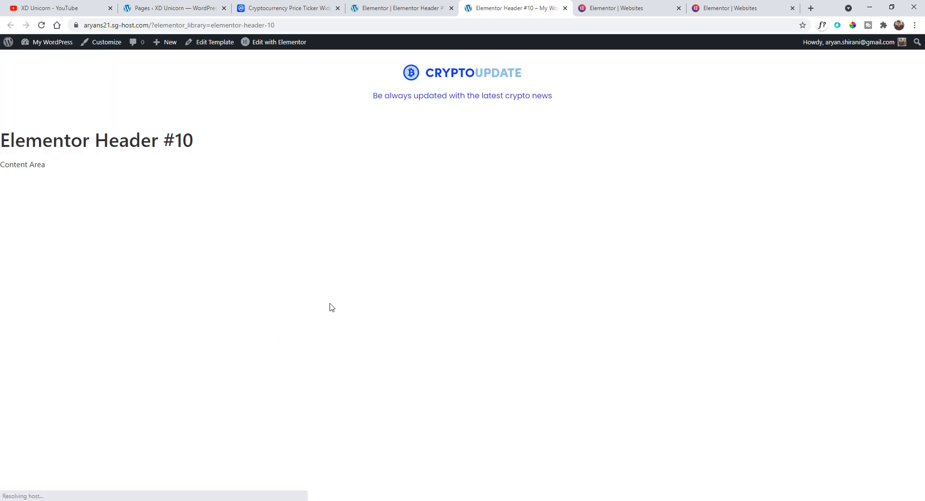
drag(370, 69, 584, 107)
click(585, 120)
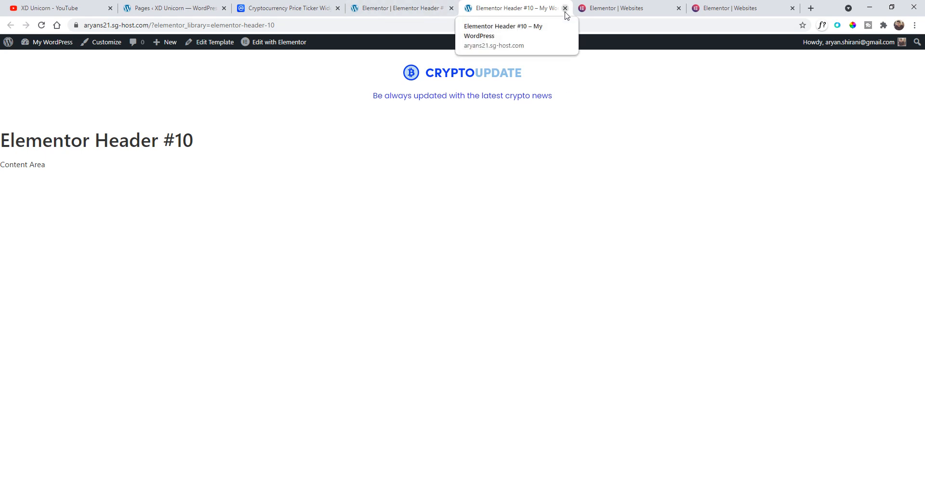
click(409, 6)
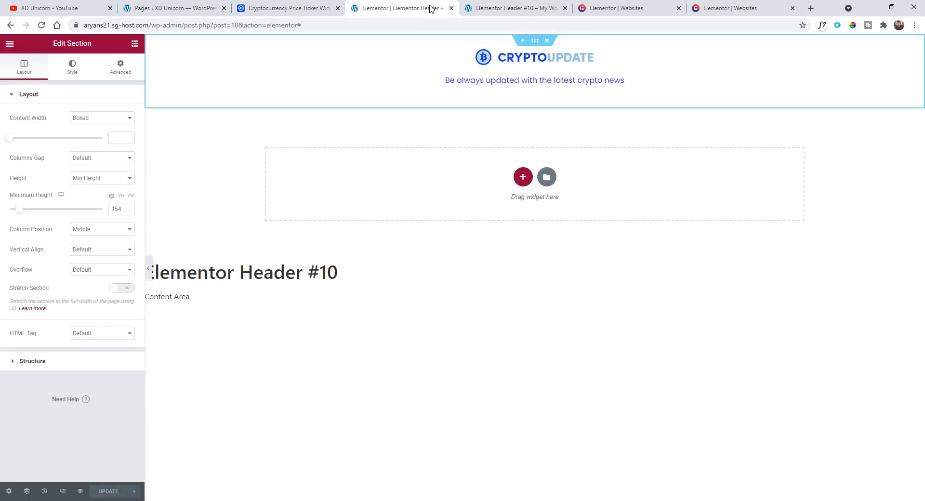
click(565, 8)
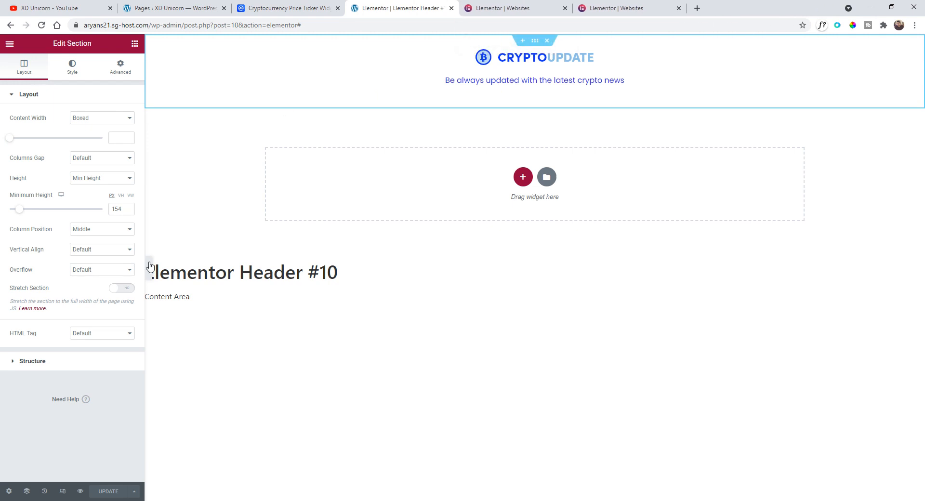
- Create a new page titled Home and open it in Elementor
click(10, 44)
click(58, 212)
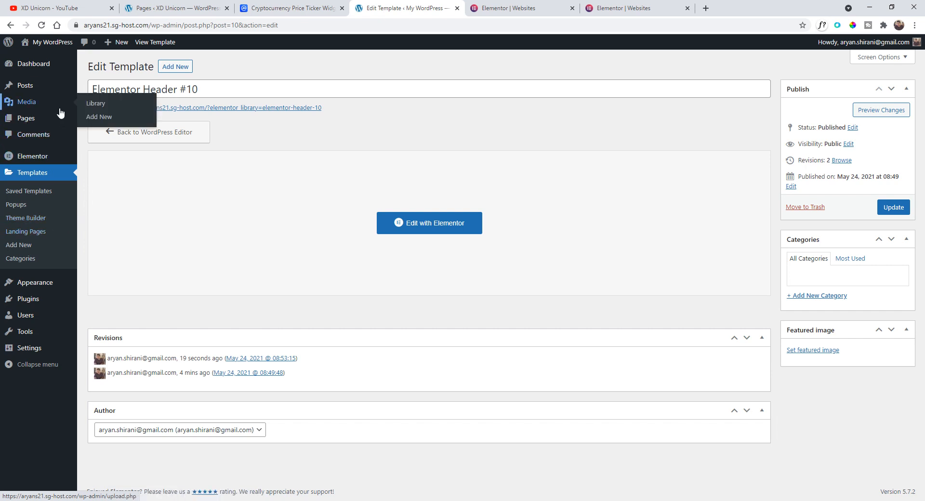
mouse_move(50, 119)
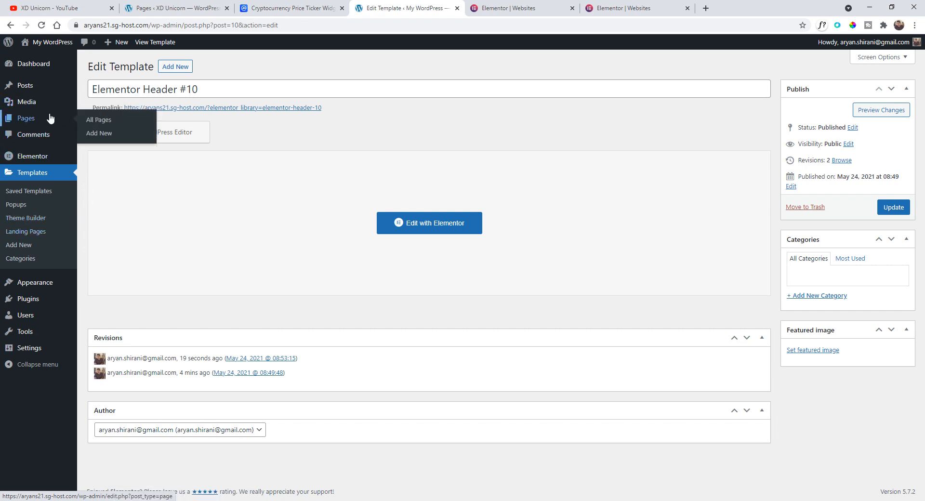
click(98, 136)
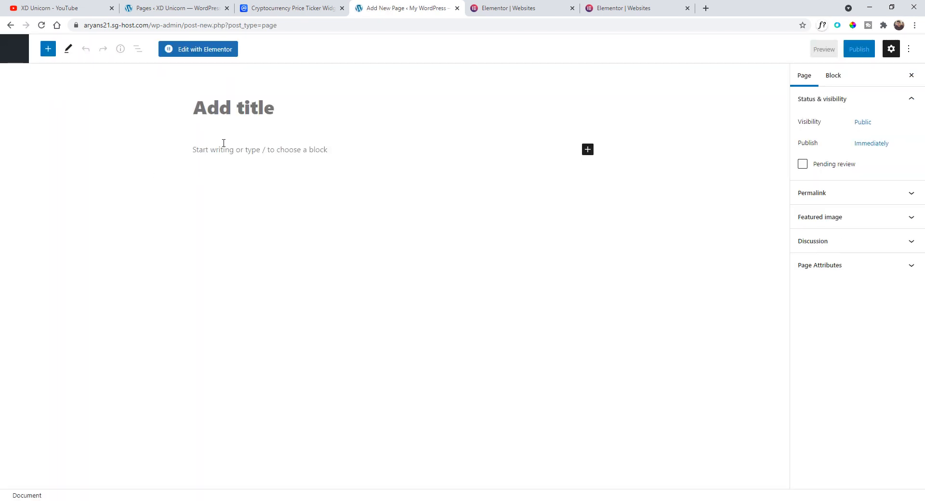
text(me)
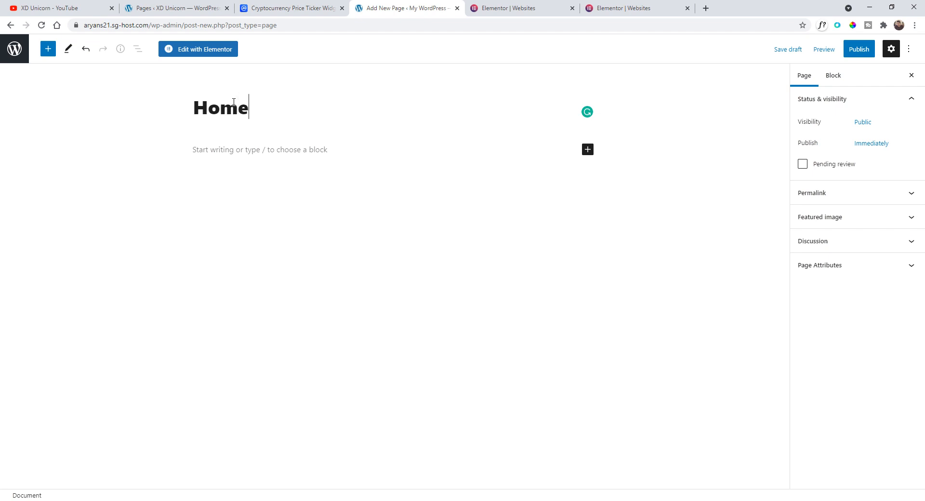
click(198, 50)
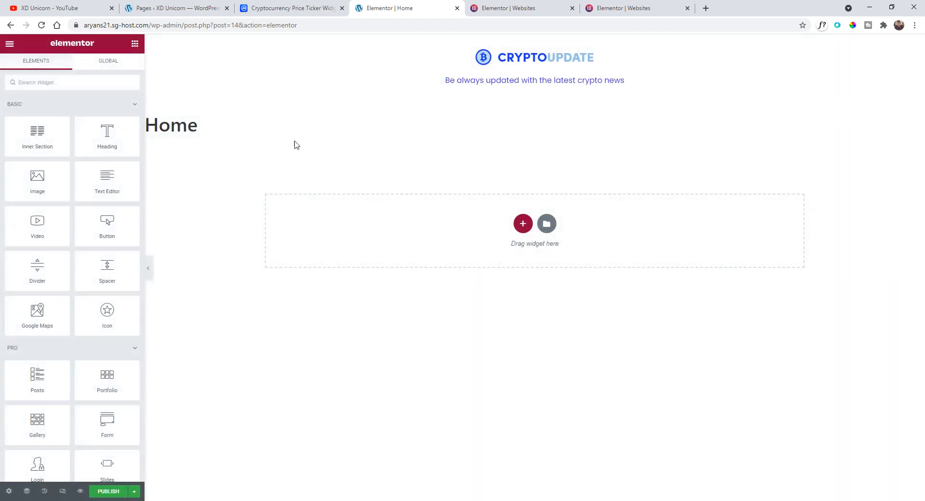
- Set the Home page's layout to Elementor Full Width
click(9, 492)
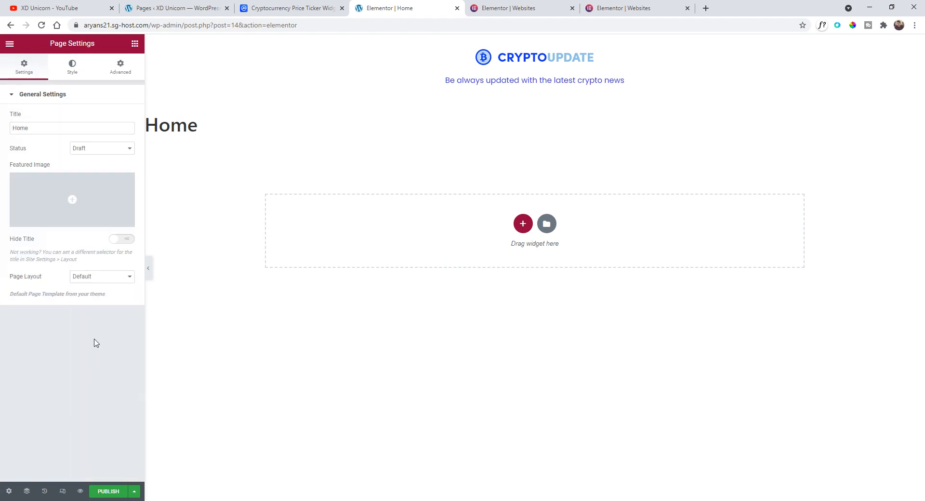
click(92, 279)
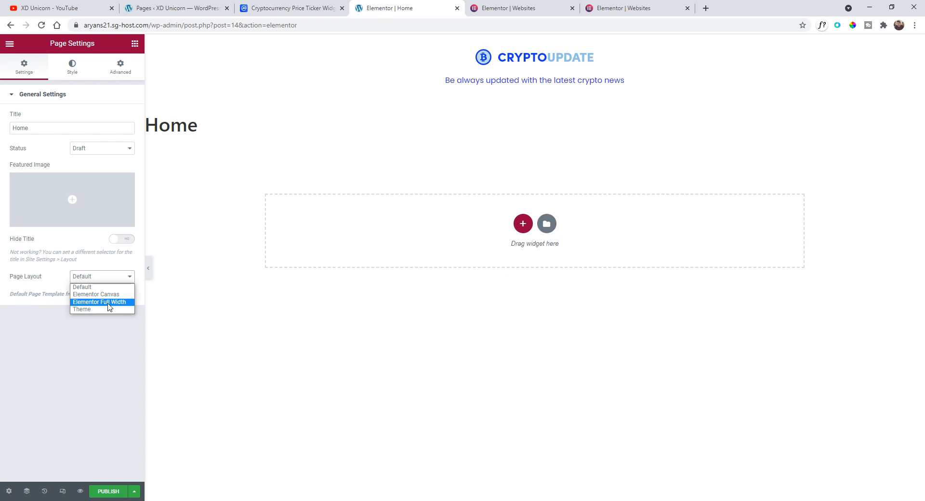
click(108, 304)
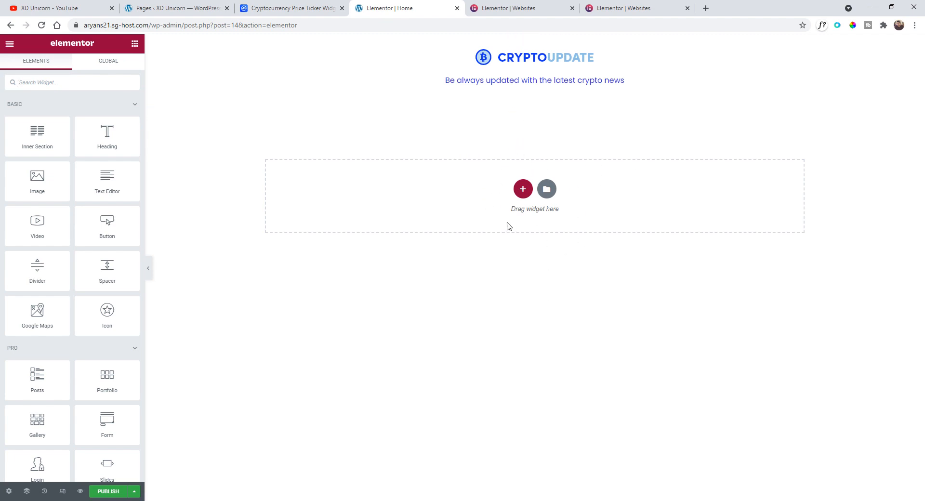
- Examine the crypto ticker and price widget area in the XD design
key(alt+Tab)
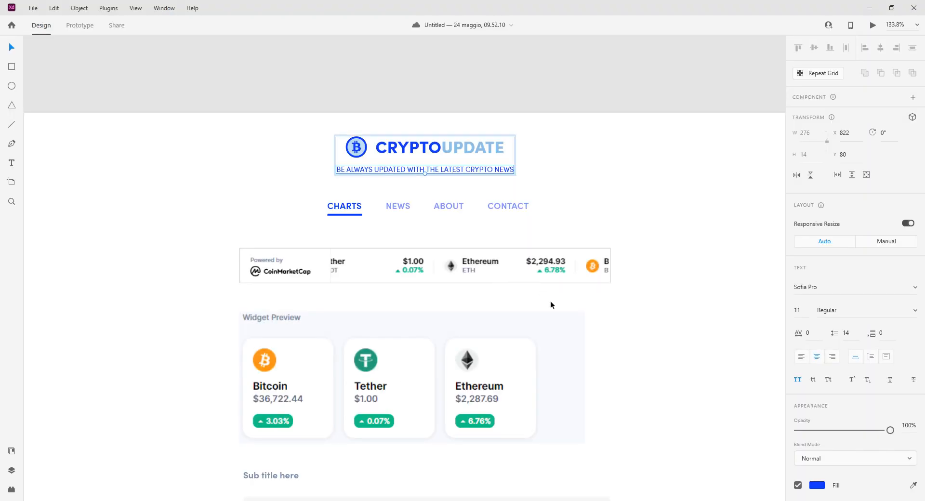
click(556, 192)
scroll(506, 197, down, 3)
scroll(324, 229, down, 1)
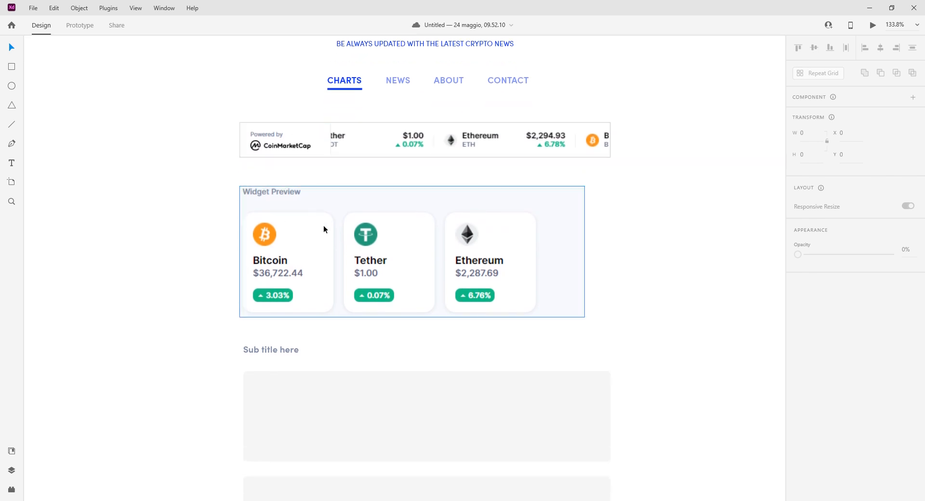
scroll(351, 235, up, 1)
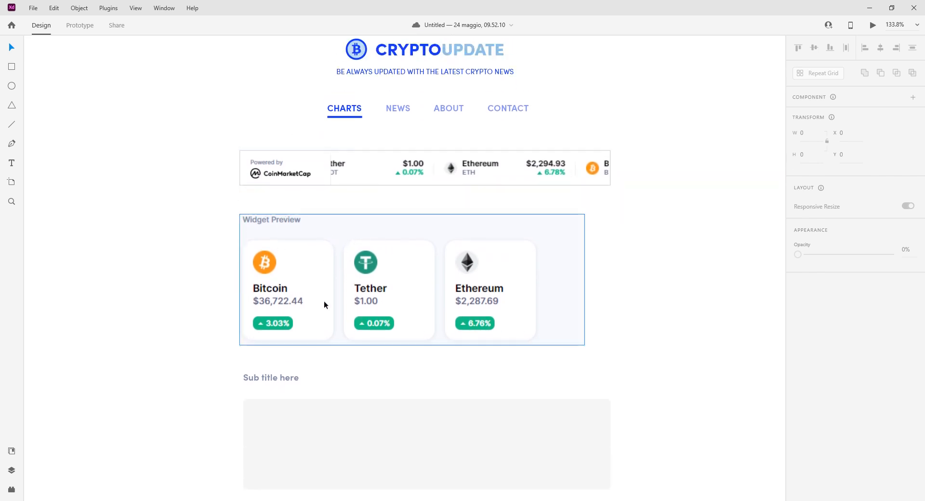
key(alt+Tab)
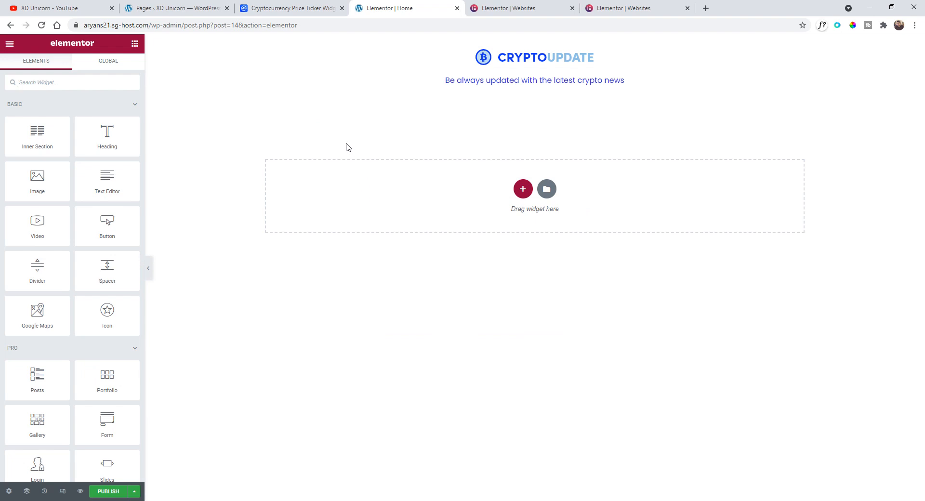
- Browse the CoinMarketCap widget types Coin Ticker, Coin Price Marquee and Coin Price Blocks
click(305, 10)
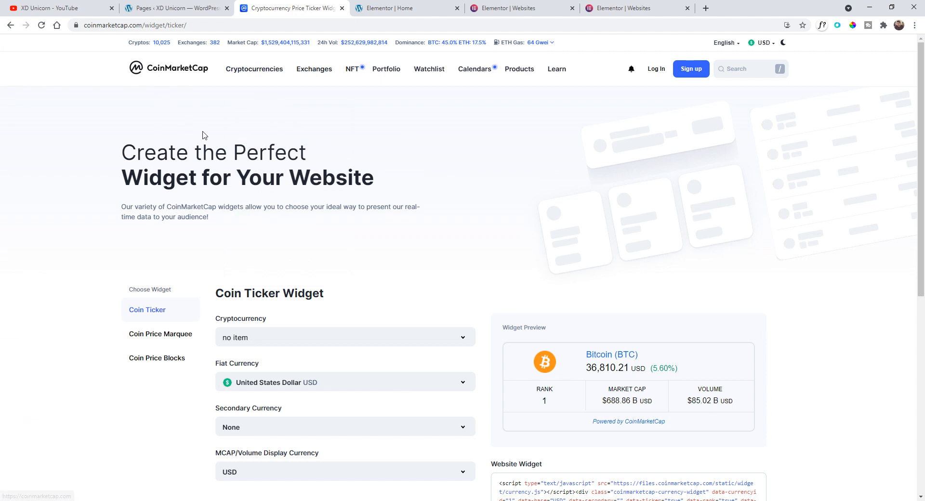
scroll(231, 184, down, 3)
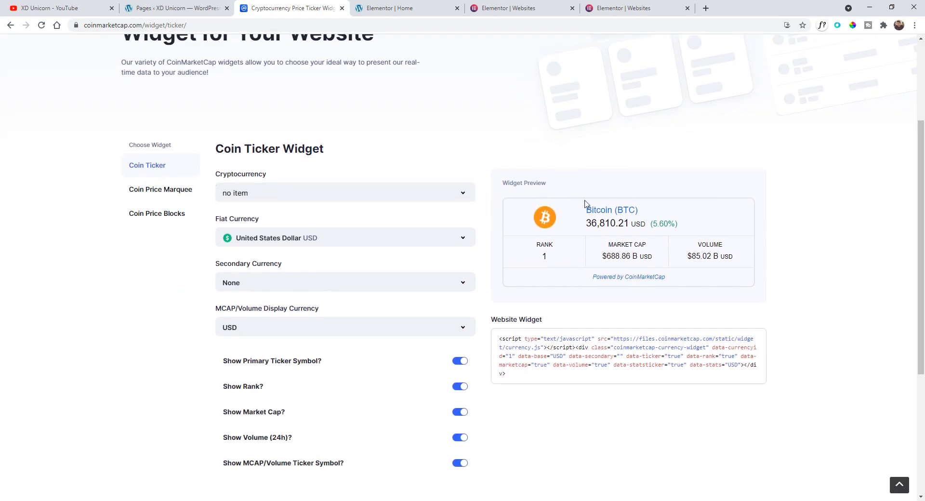
click(171, 191)
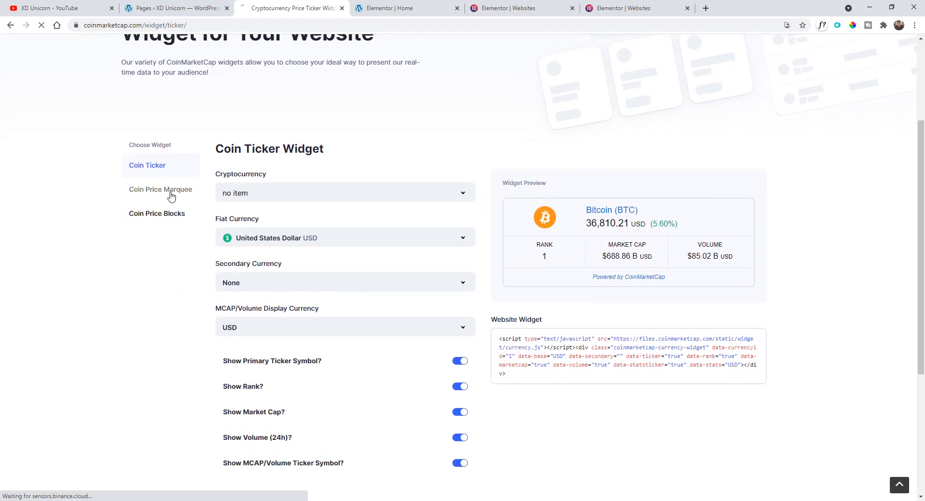
scroll(262, 225, down, 1)
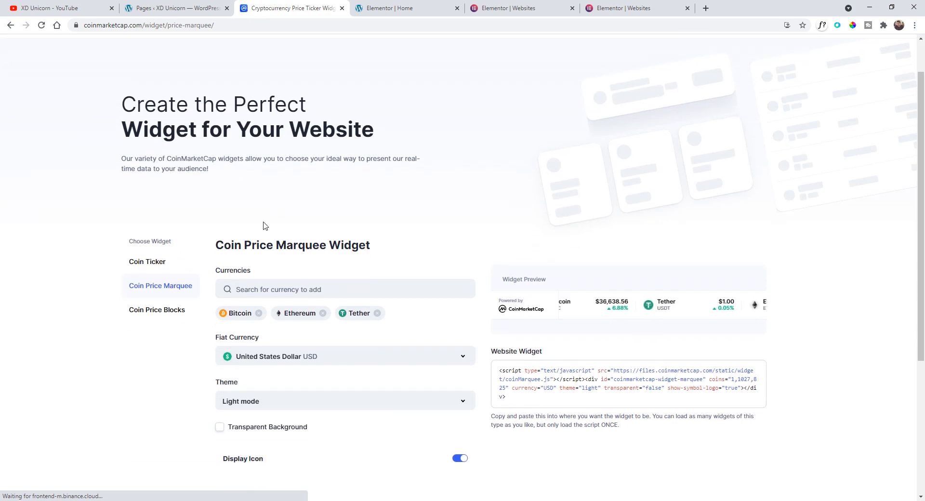
click(131, 26)
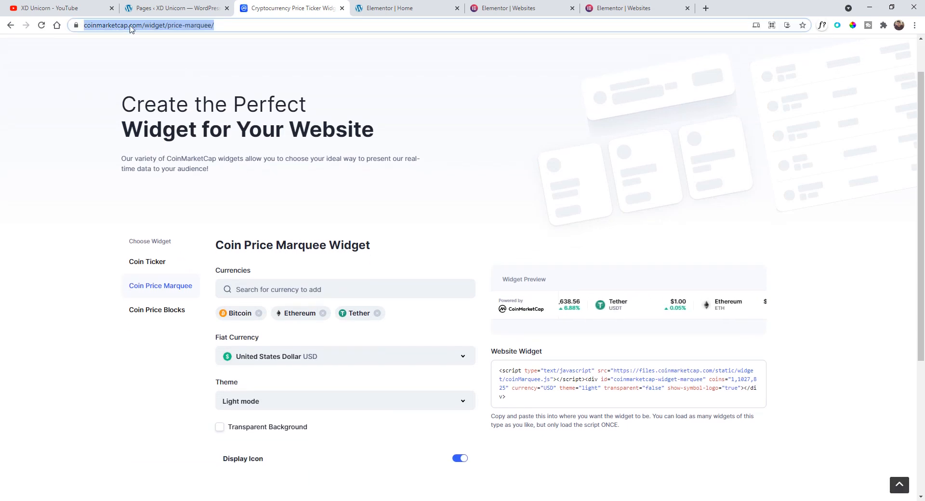
click(156, 310)
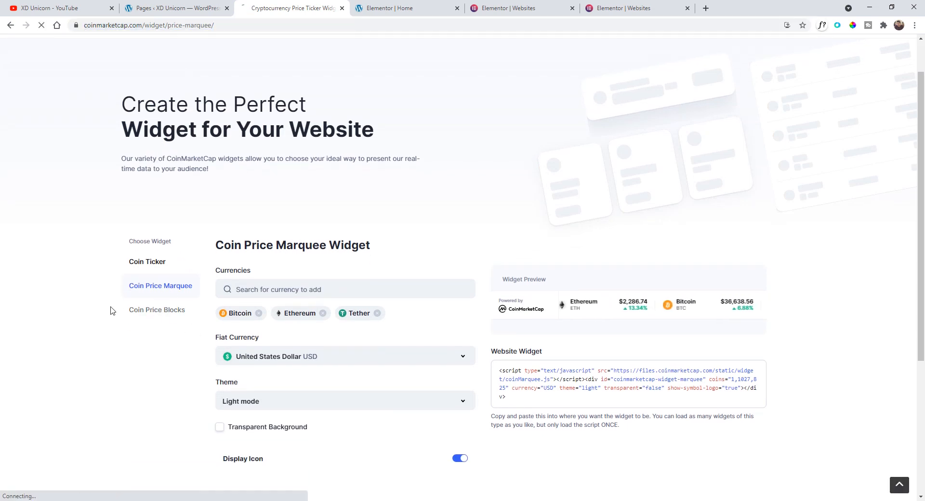
scroll(120, 307, down, 3)
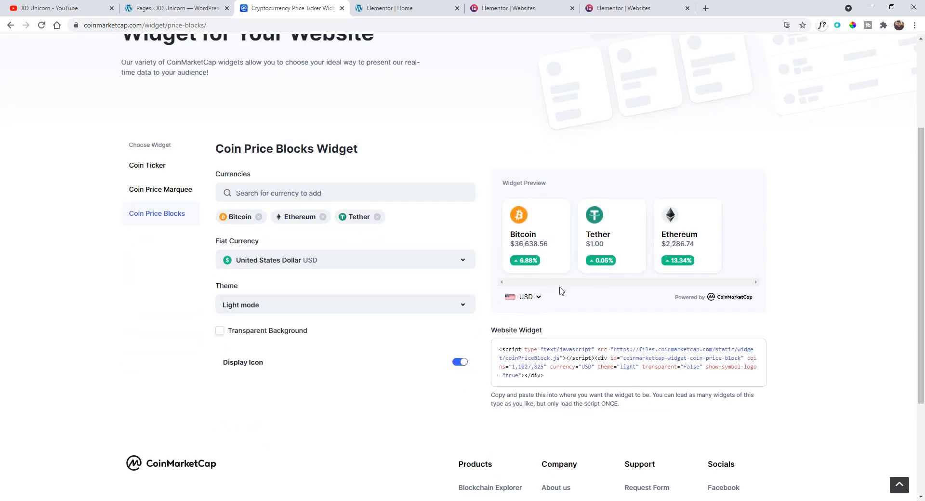
click(162, 169)
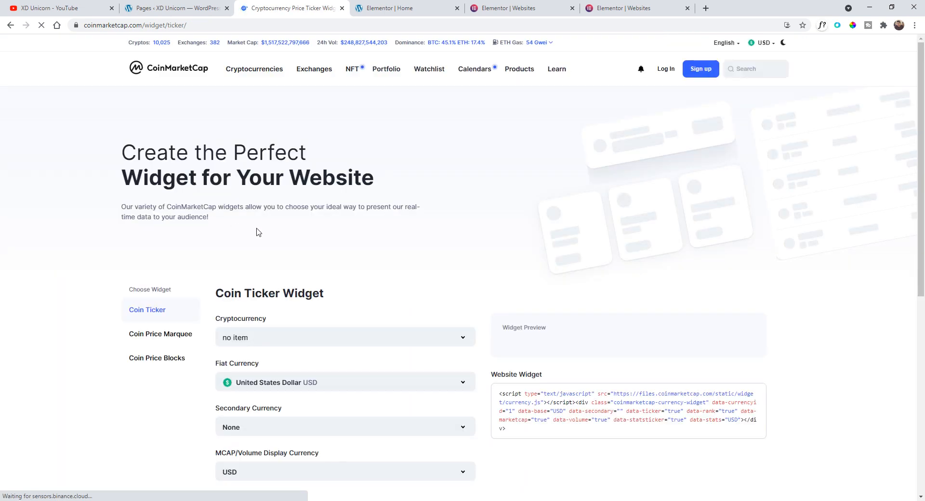
- Open the Coin Price Marquee widget on CoinMarketCap and copy its website widget embed code
scroll(264, 233, down, 3)
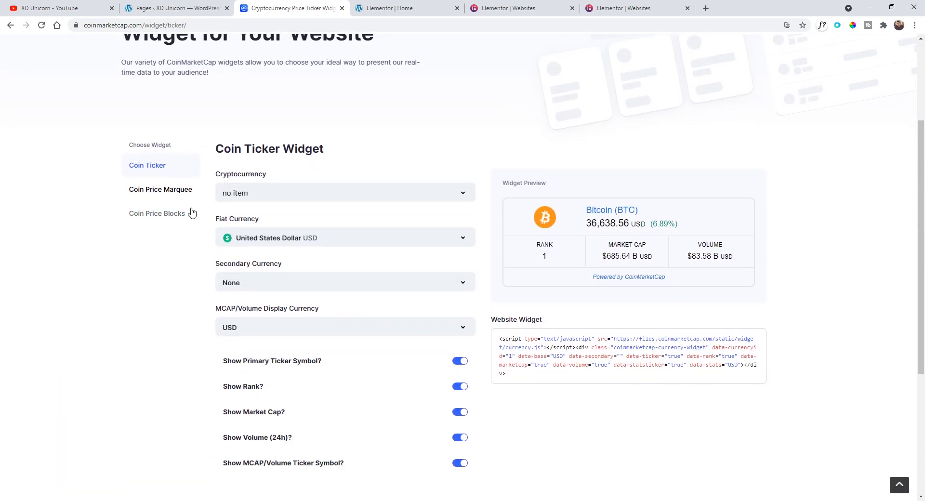
click(148, 198)
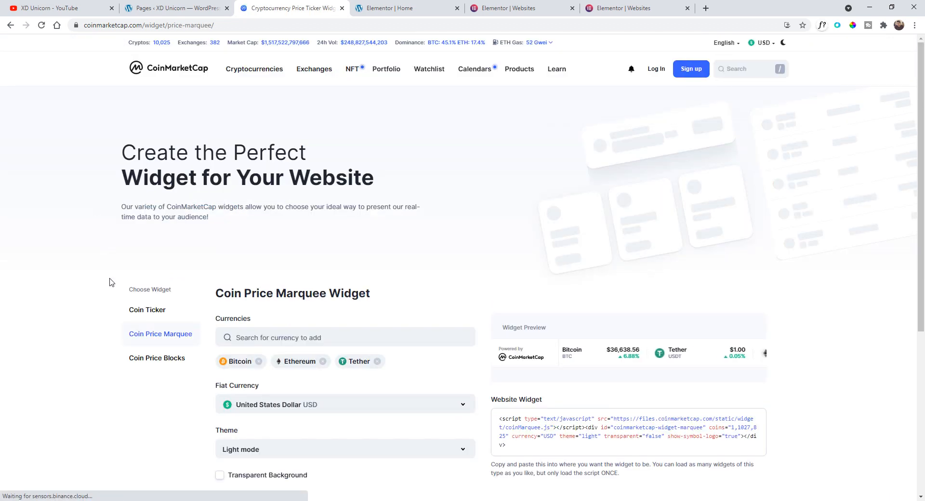
scroll(100, 234, down, 1)
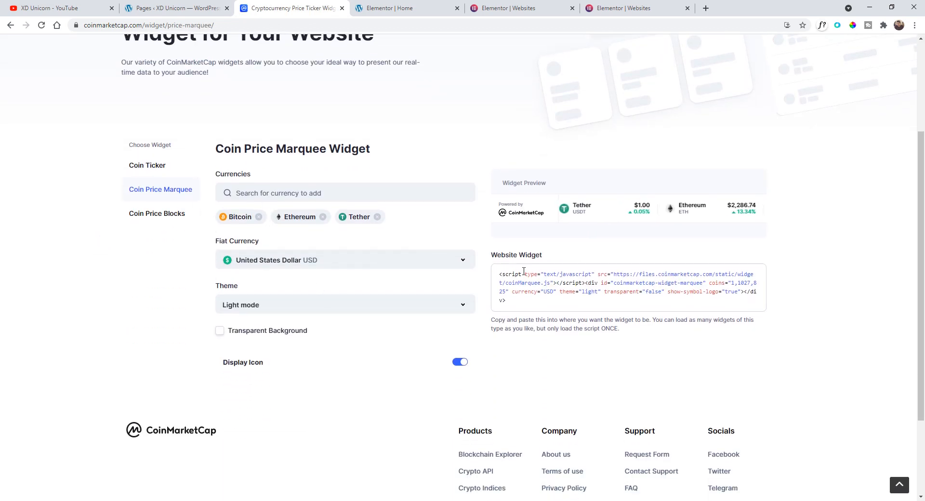
drag(500, 273, 521, 307)
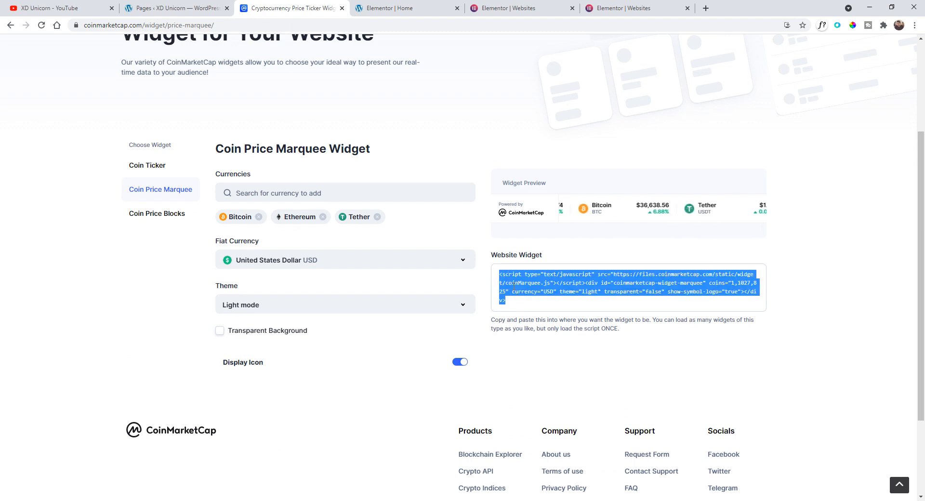
right_click(532, 279)
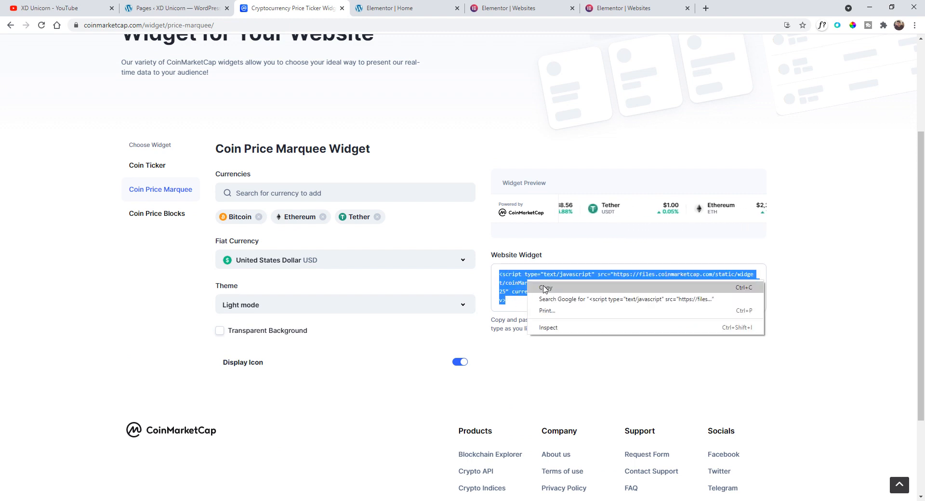
click(545, 284)
- Add a new one-column section beneath the header on the Home page
click(395, 11)
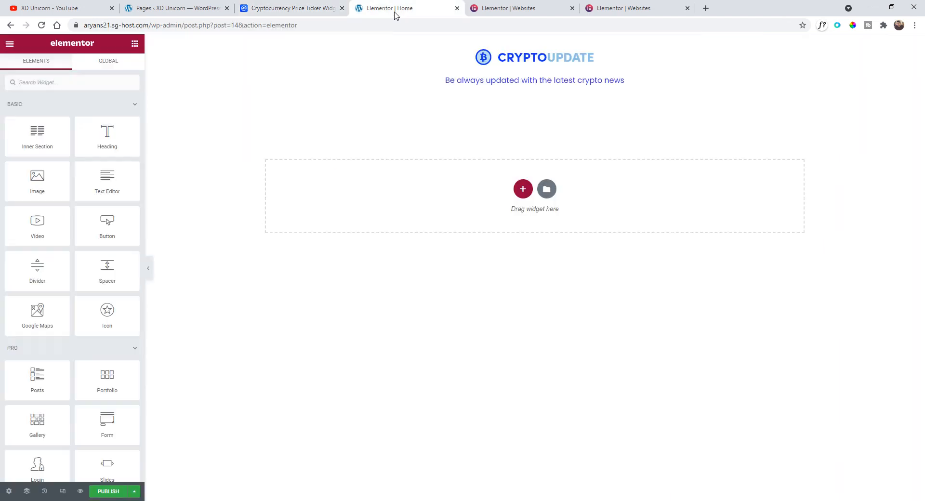
click(523, 189)
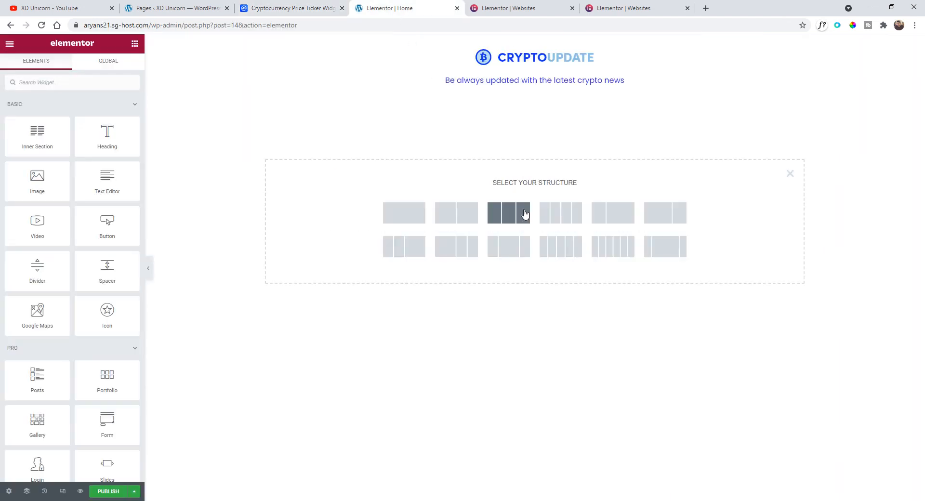
click(411, 218)
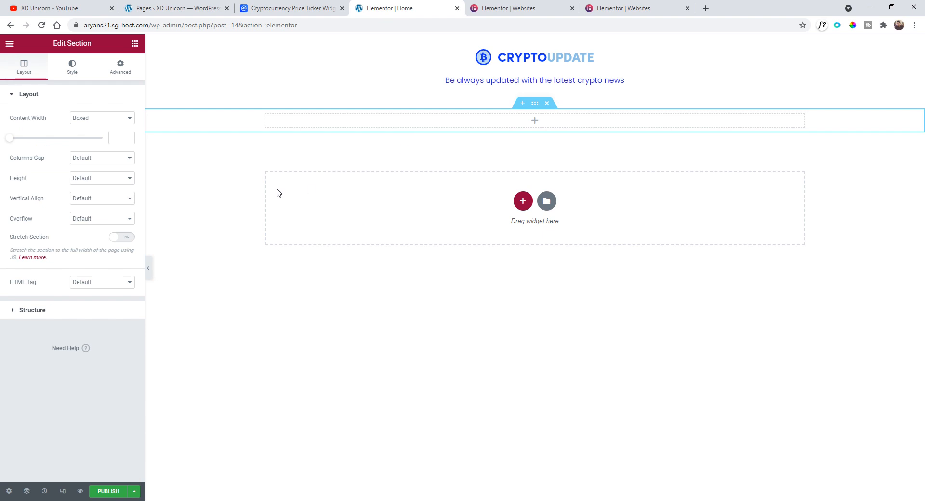
- Place an Inner Section inside the new section and delete its second column
click(11, 46)
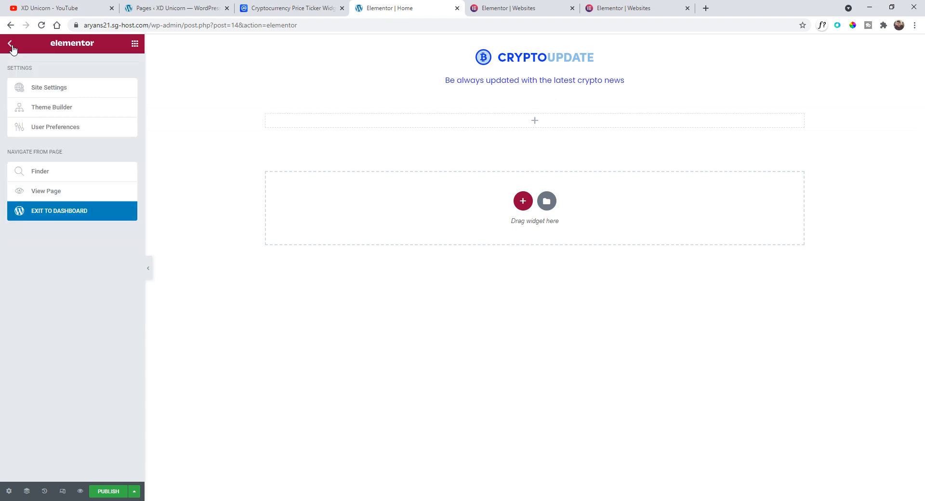
click(11, 45)
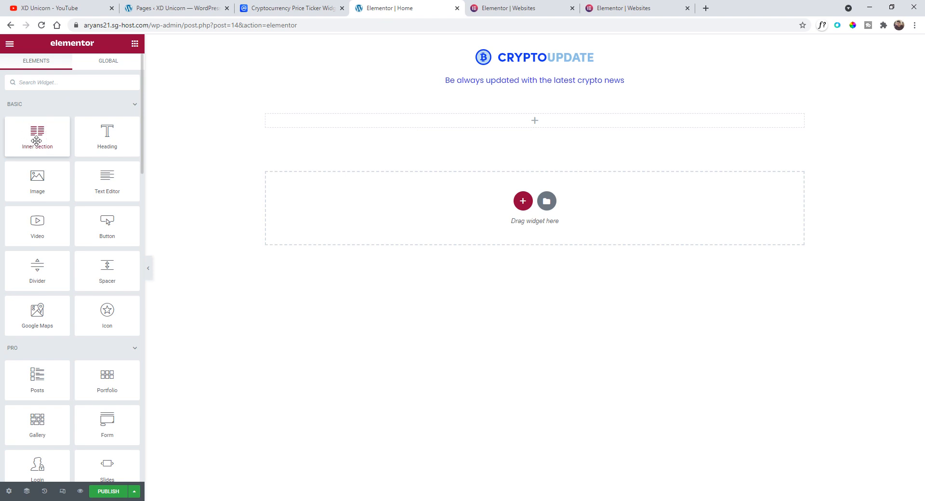
drag(41, 139, 511, 127)
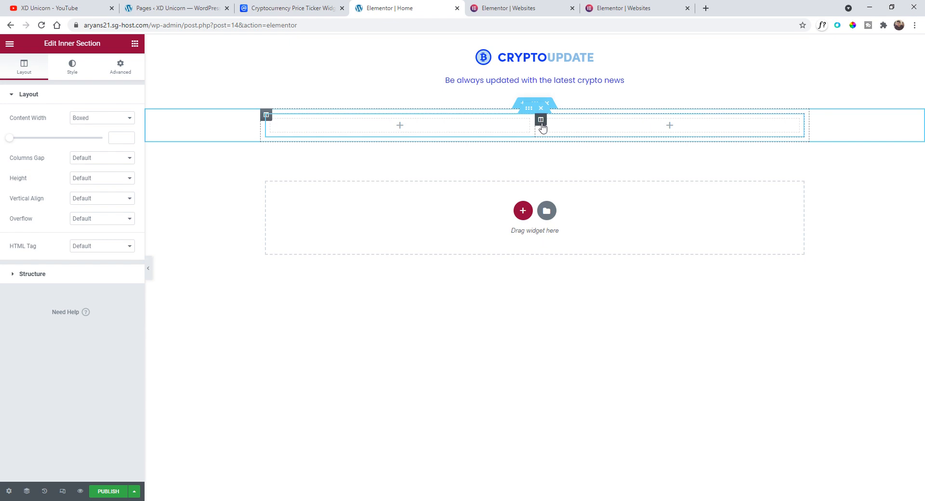
click(542, 124)
right_click(541, 122)
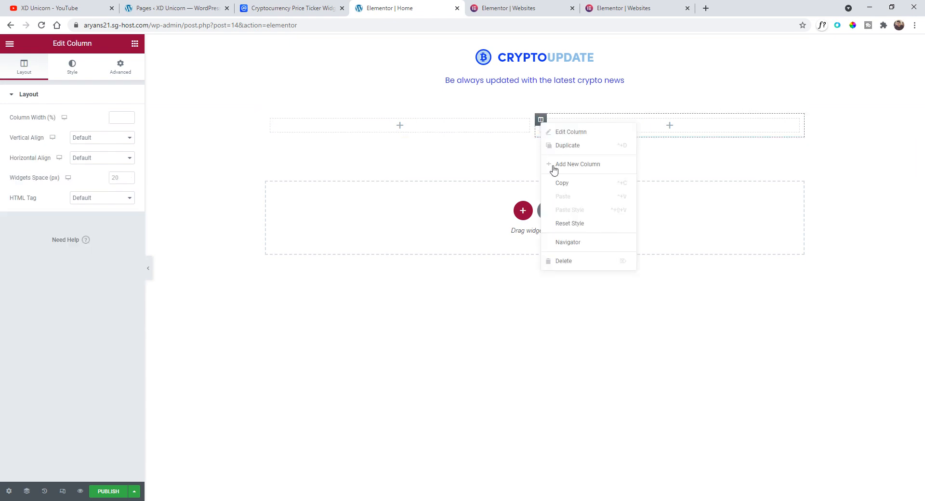
click(563, 263)
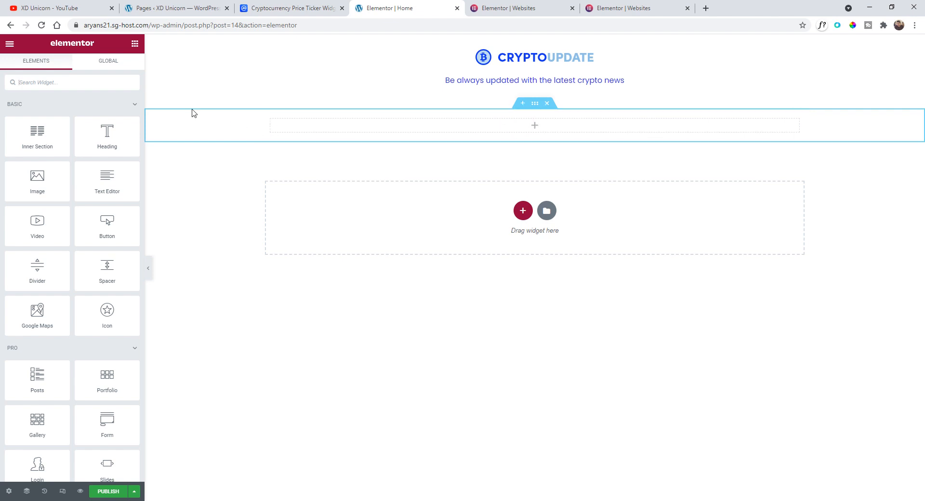
- Add an HTML widget to the inner section and paste the CoinMarketCap marquee code into it
click(57, 83)
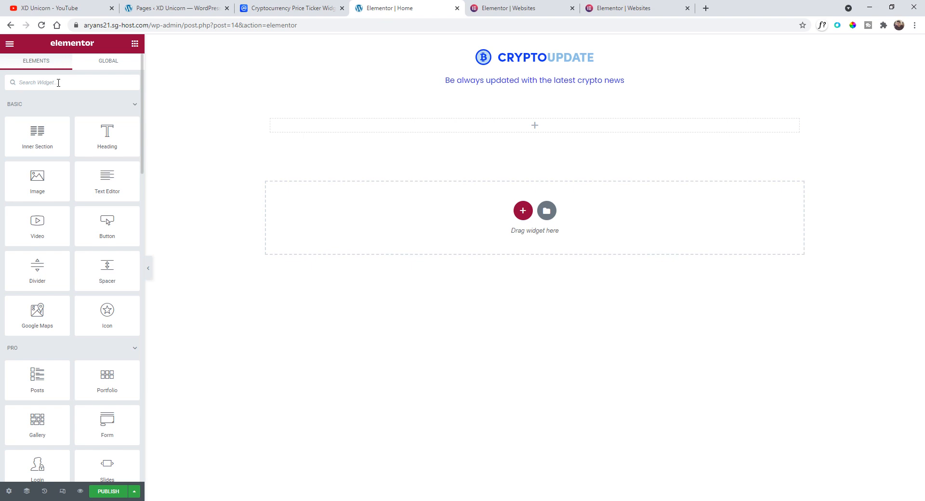
text(html)
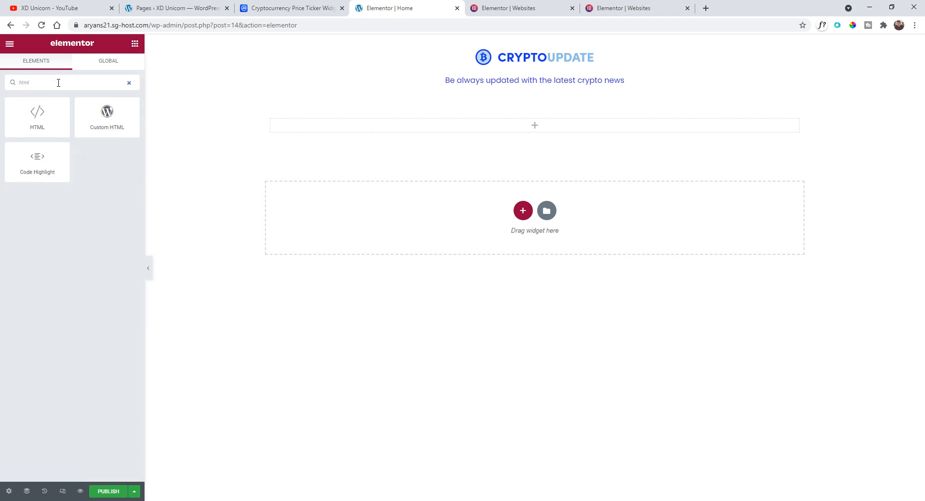
drag(31, 114, 456, 132)
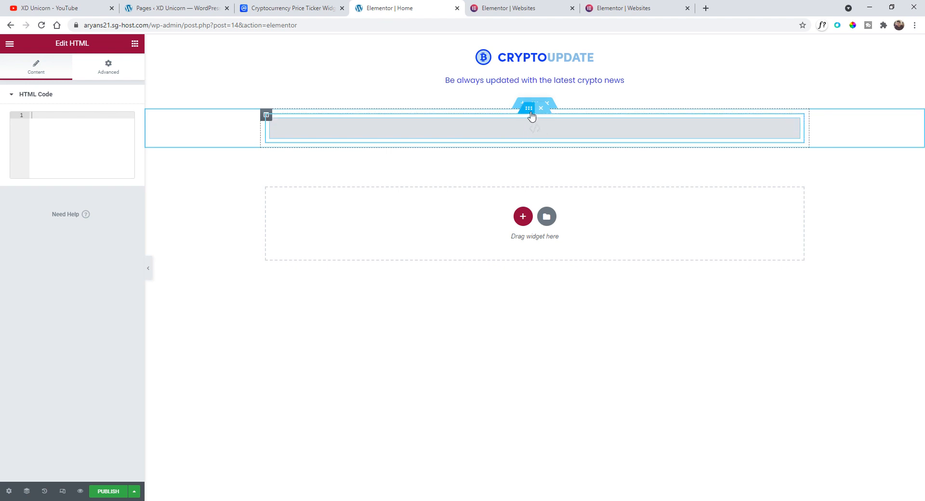
right_click(73, 121)
click(109, 194)
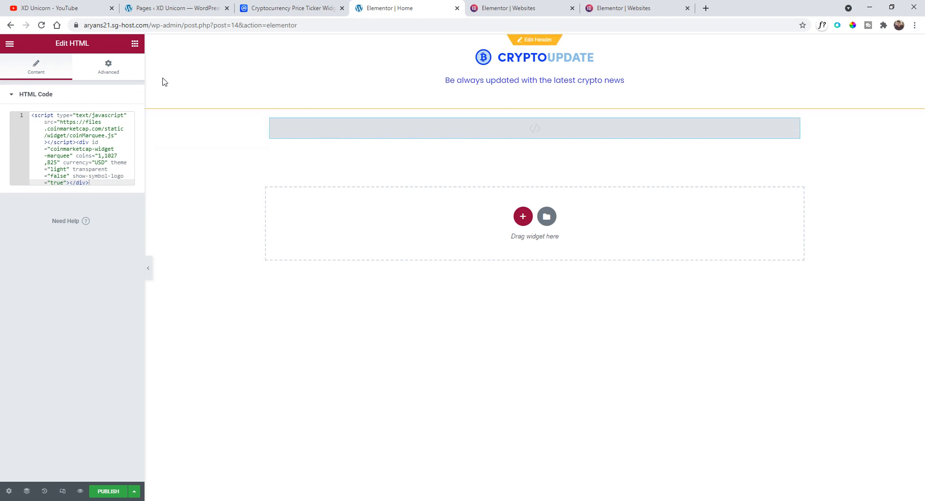
- Preview the page to check the price marquee
click(80, 491)
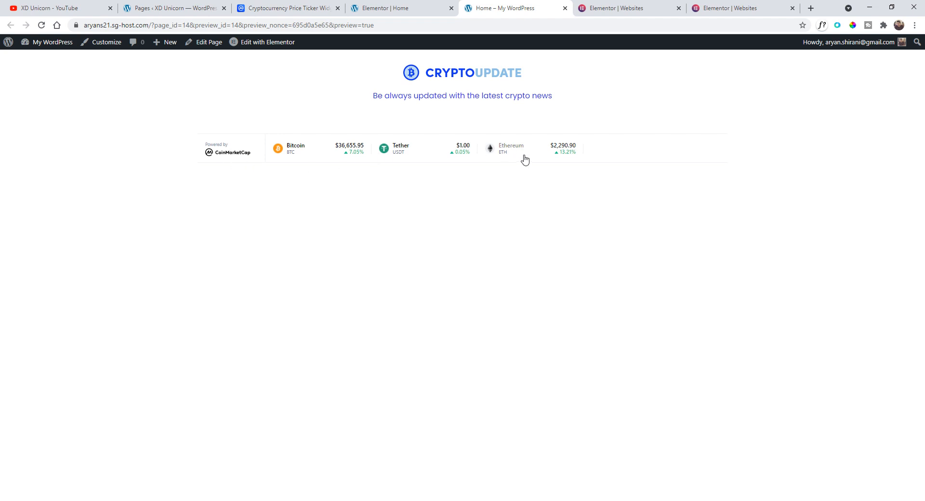
click(414, 11)
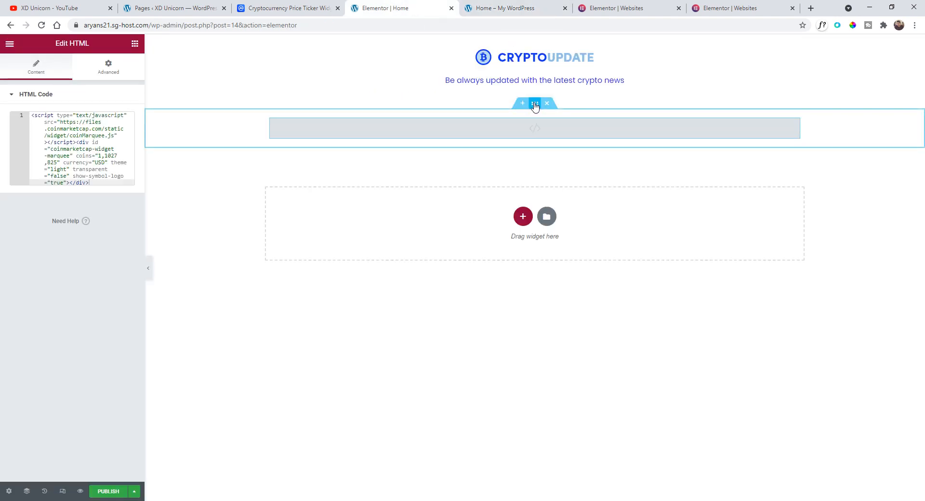
- Set the section's boxed content width to 800
click(534, 104)
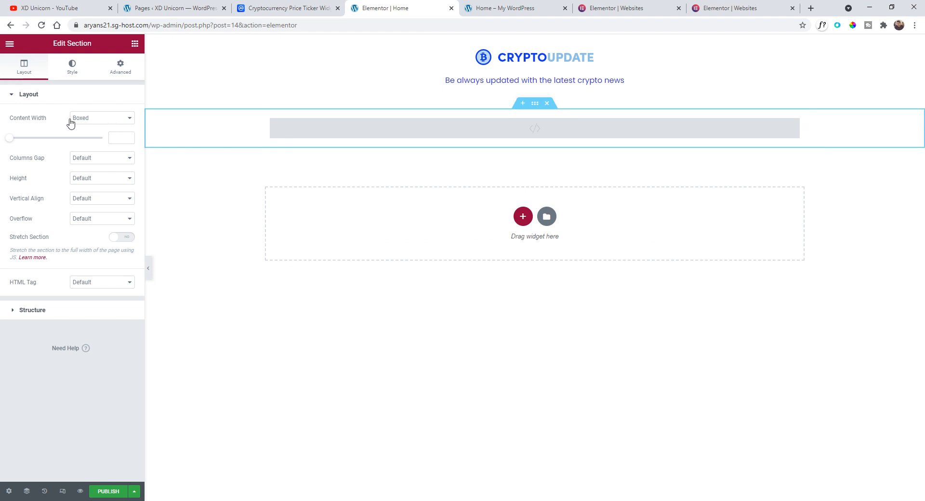
drag(12, 138, 31, 142)
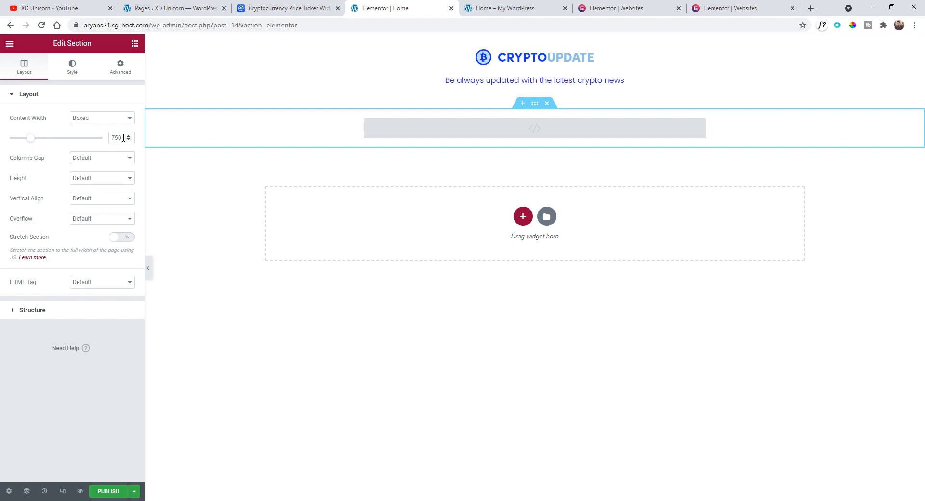
drag(124, 137, 101, 143)
text(600)
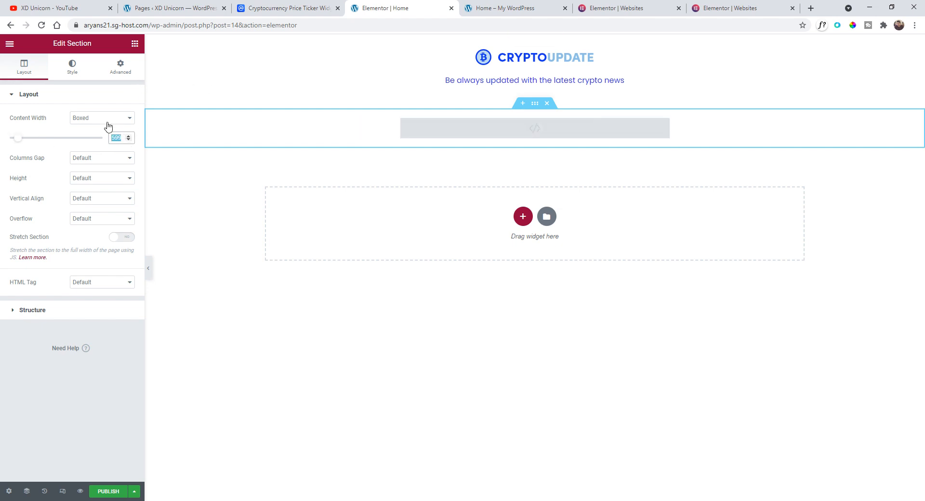
text(800)
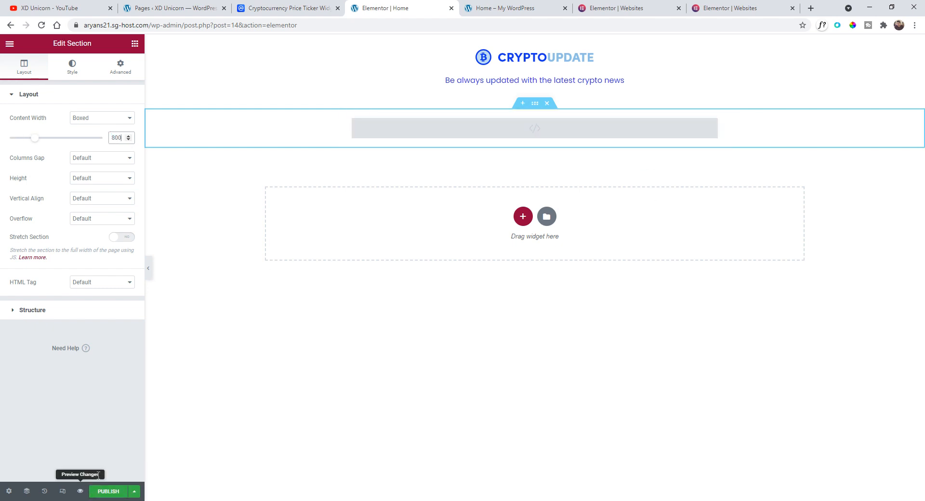
- Reload and preview the page again to check the narrower marquee
click(498, 10)
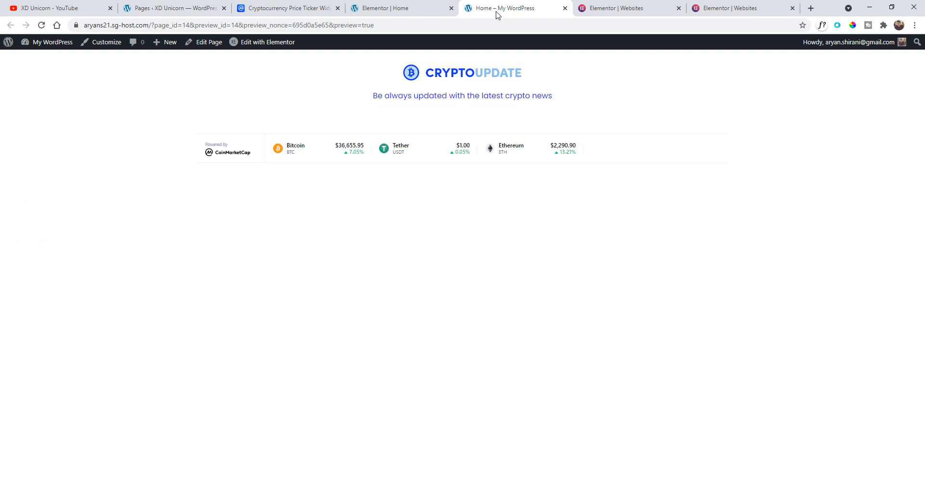
click(42, 25)
click(566, 8)
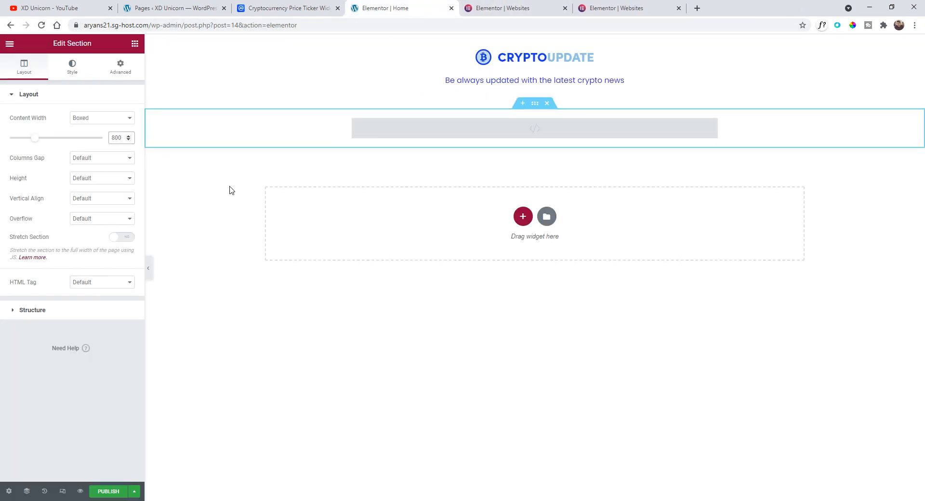
click(80, 491)
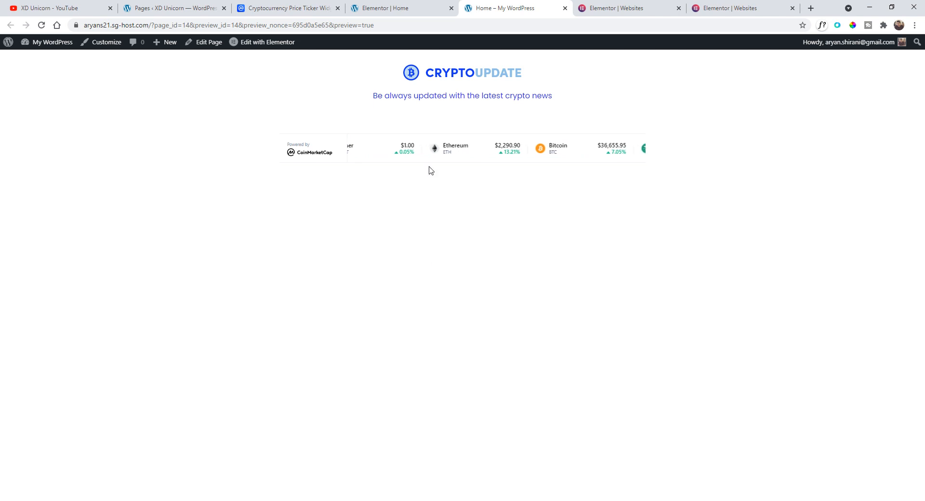
click(418, 6)
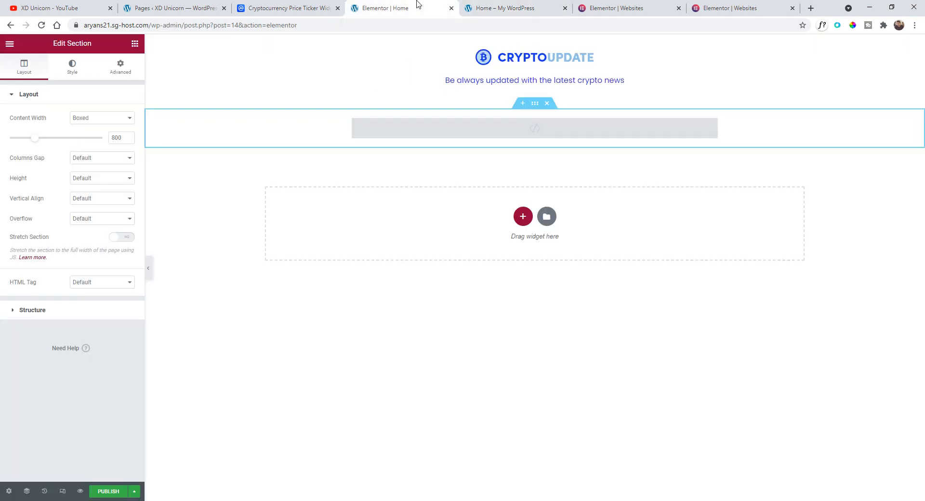
click(298, 5)
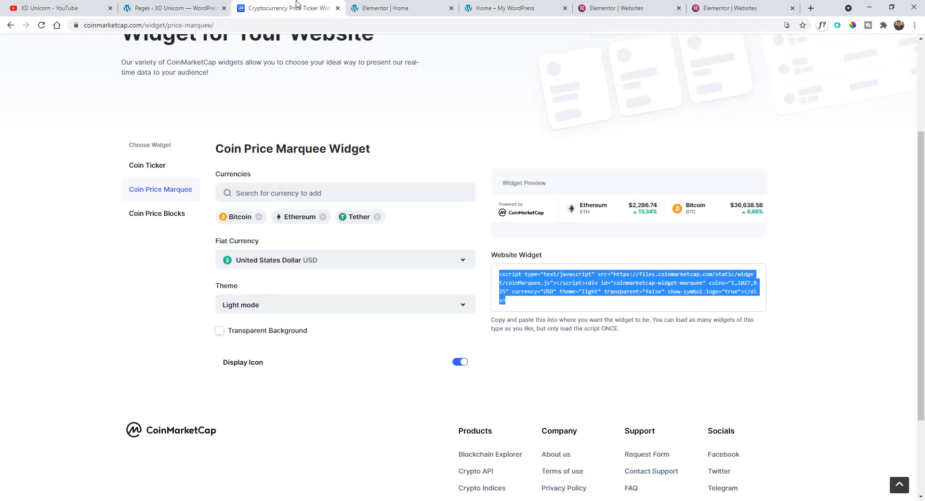
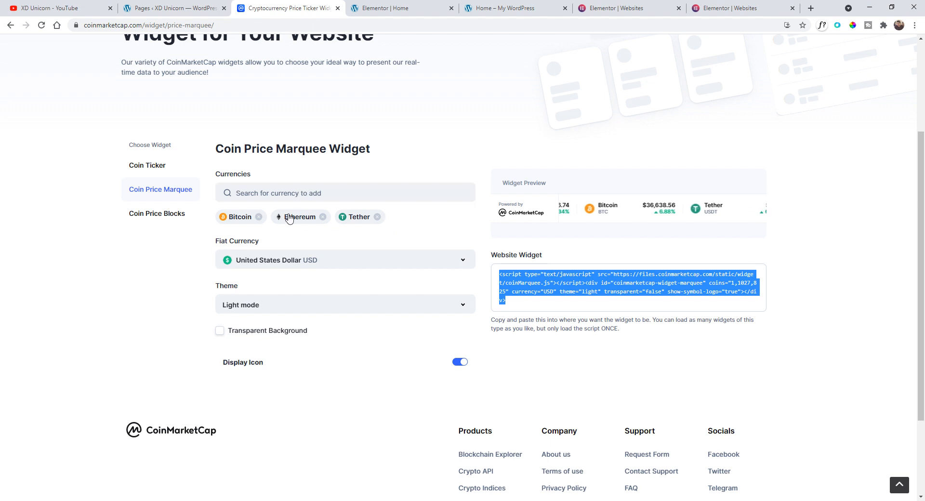
- Add Cardano to the Coin Price Marquee widget's currencies
click(305, 193)
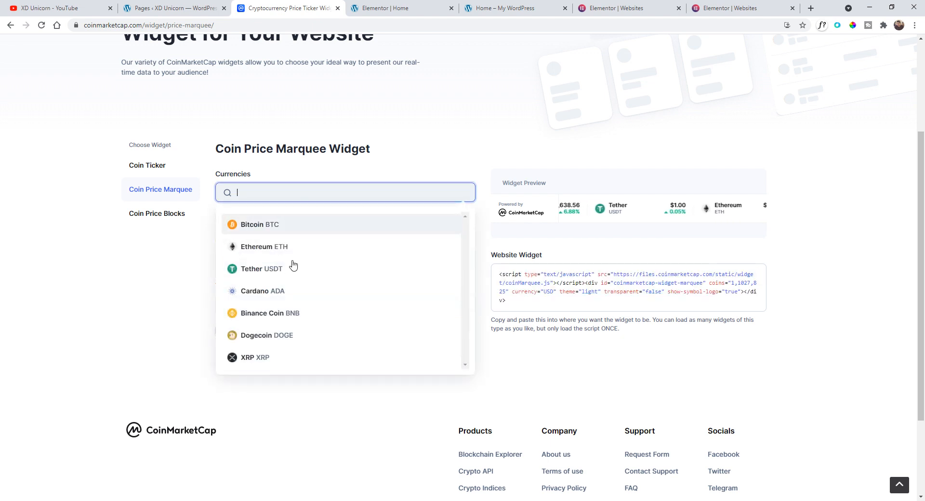
click(304, 291)
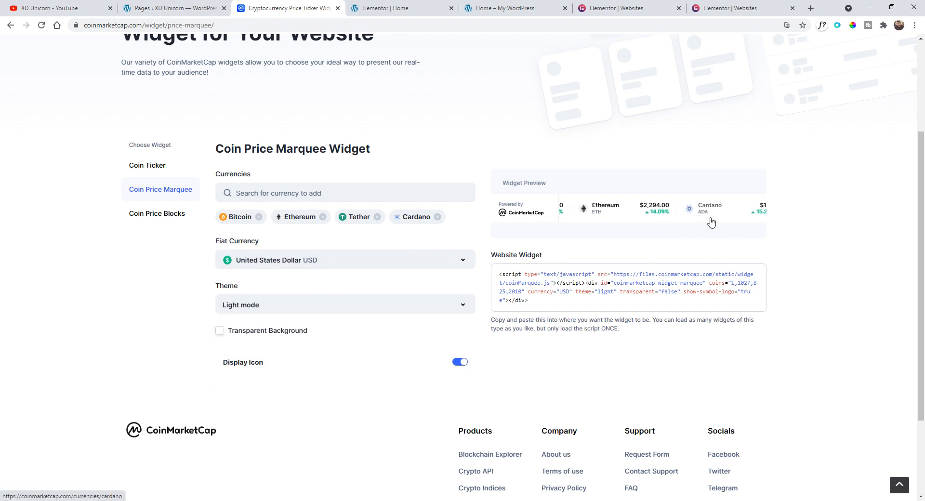
drag(550, 302, 501, 274)
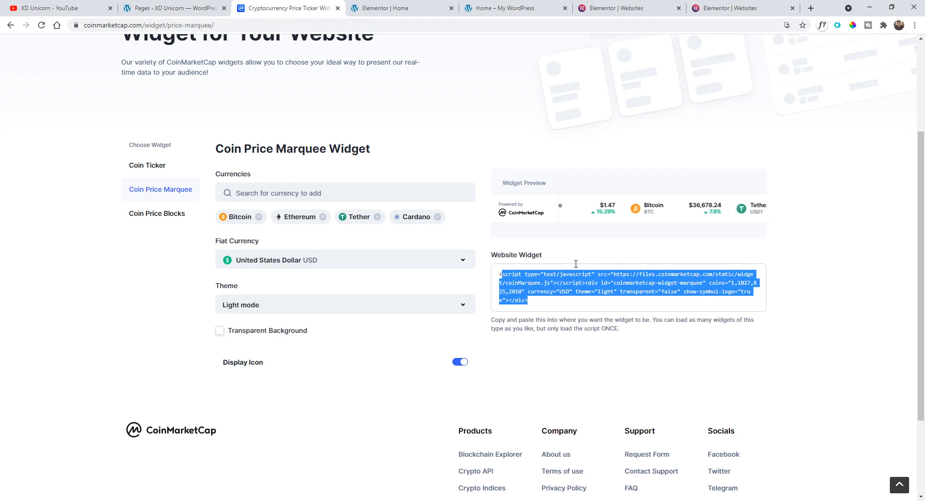
click(554, 296)
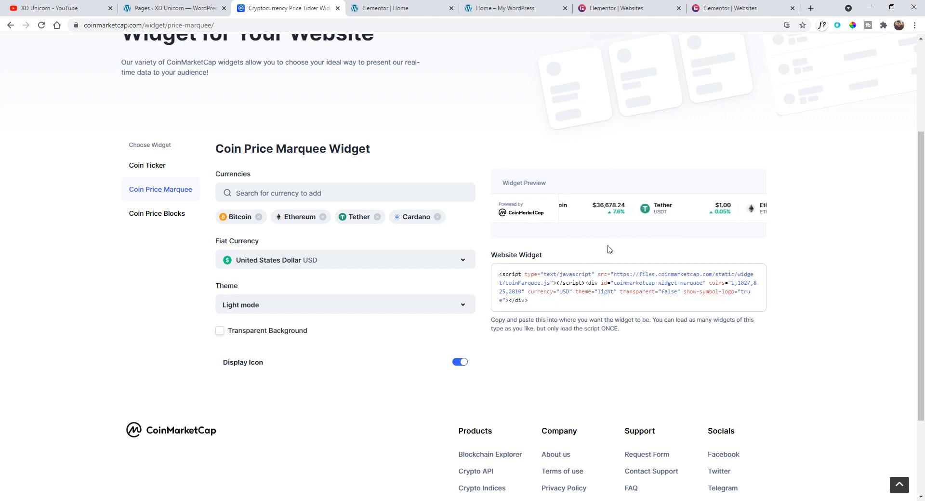
- Browse the Coin Ticker and Coin Price Blocks widget options
click(154, 169)
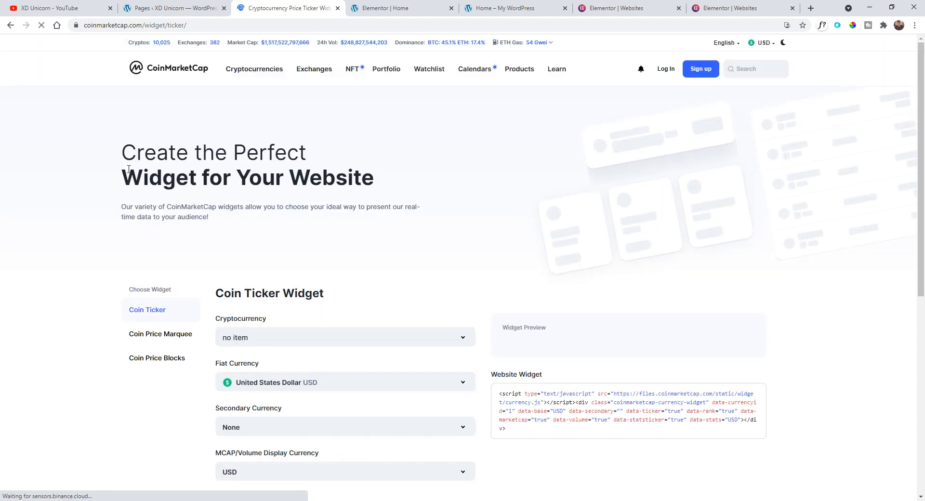
scroll(302, 168, down, 4)
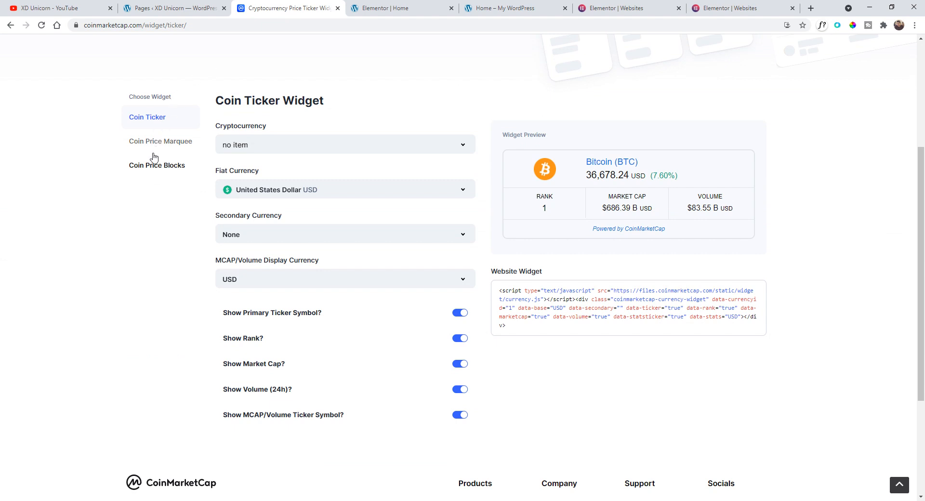
click(155, 171)
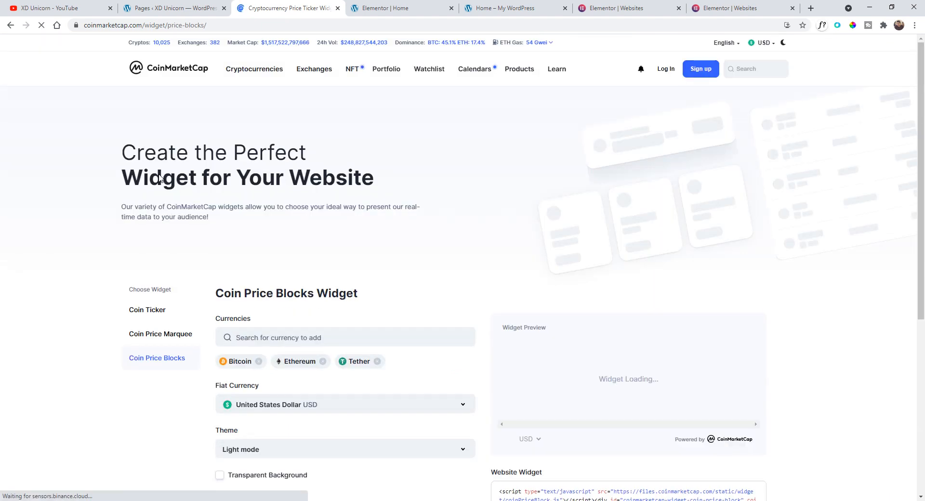
scroll(279, 142, down, 5)
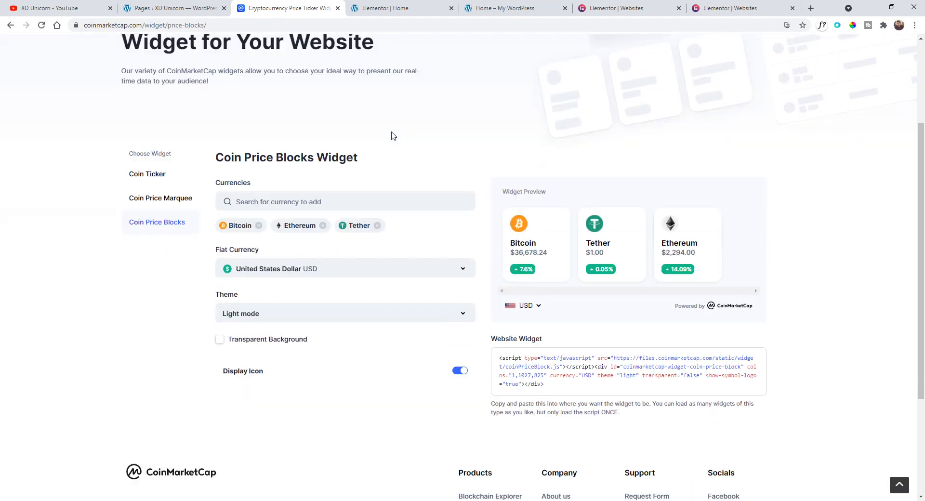
scroll(438, 169, up, 1)
scroll(491, 248, up, 2)
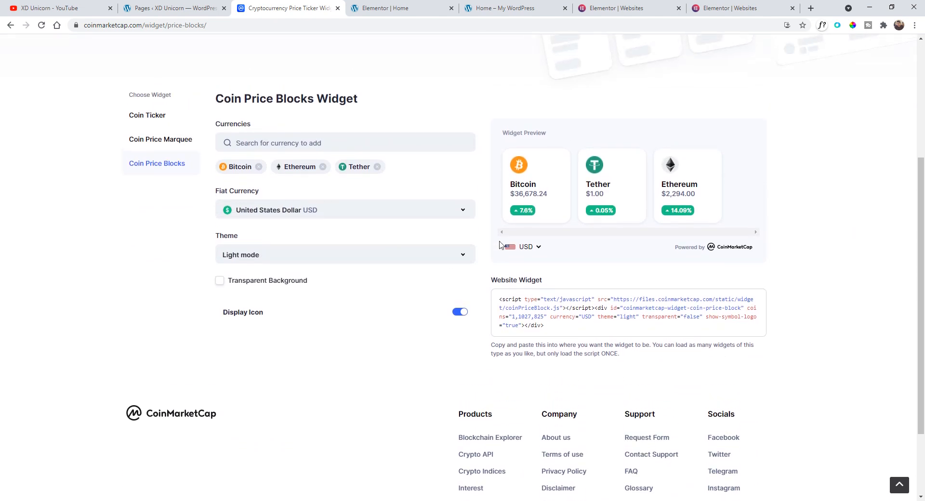
- Add Cardano to the Coin Price Blocks currencies and copy the generated embed code
click(316, 186)
text(card)
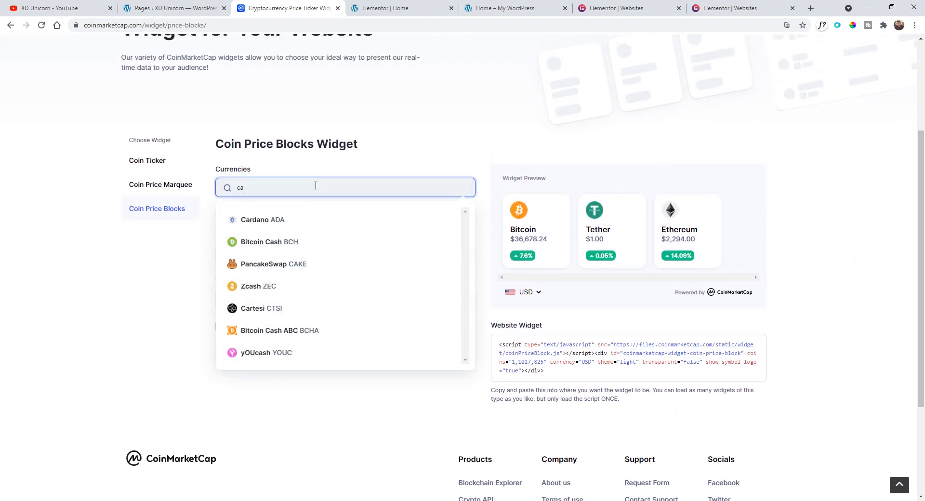
click(326, 219)
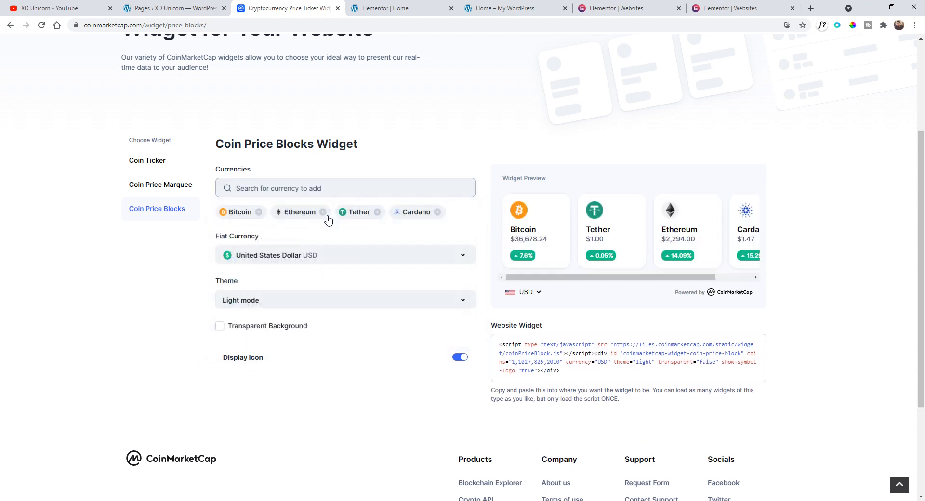
mouse_move(650, 279)
mouse_down()
mouse_move(706, 276)
mouse_move(634, 286)
mouse_move(717, 278)
mouse_move(636, 290)
mouse_move(694, 279)
mouse_move(643, 280)
mouse_up()
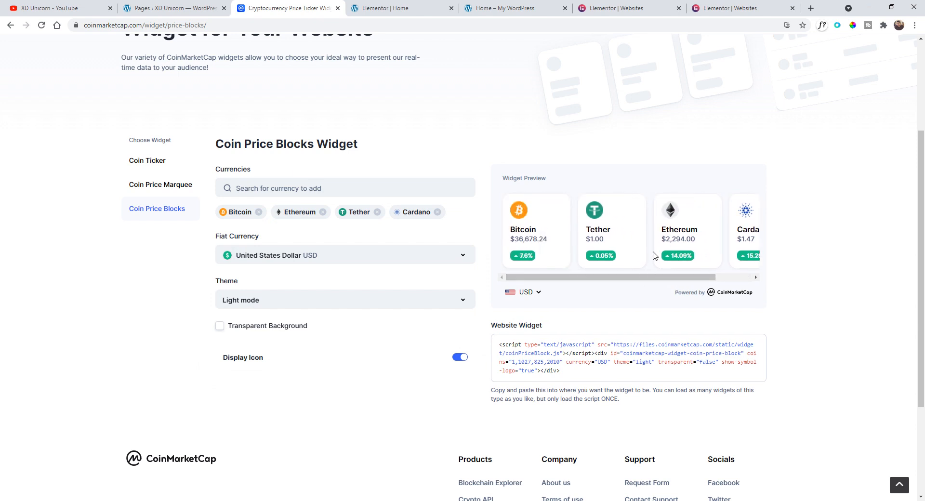
drag(574, 373, 496, 339)
right_click(523, 352)
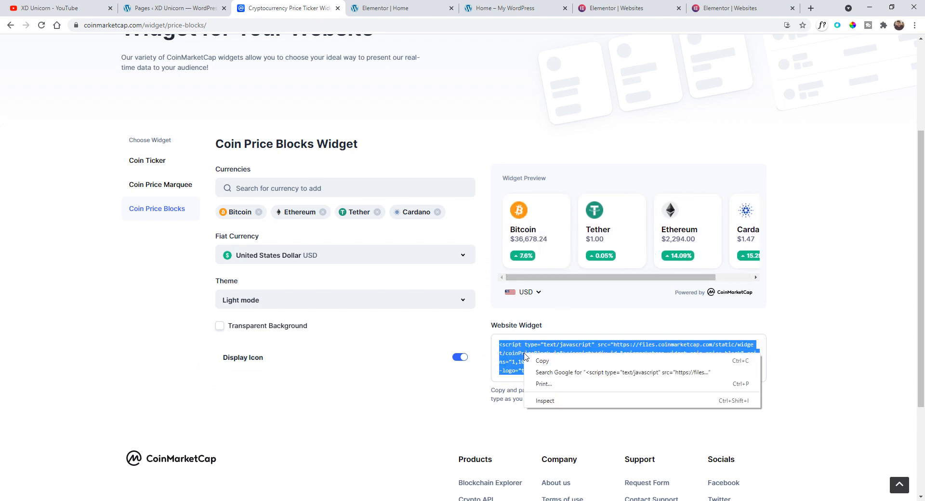
click(551, 363)
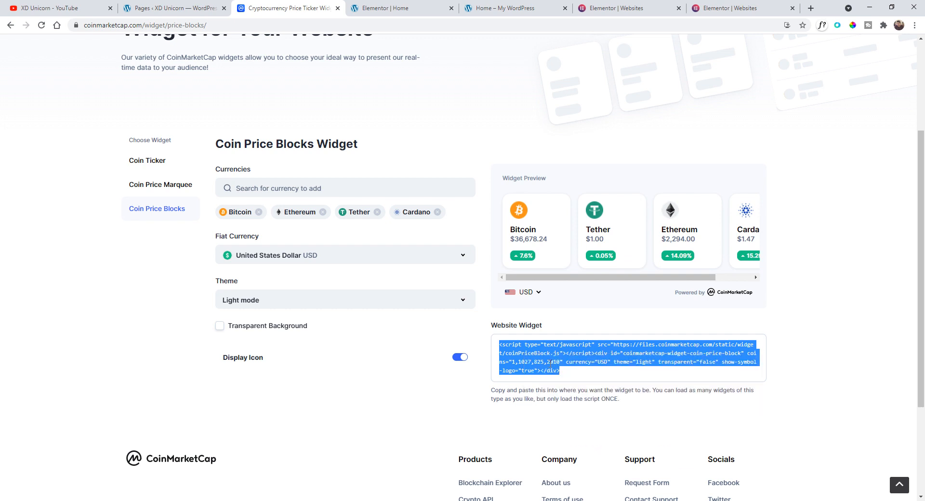
click(272, 251)
click(222, 283)
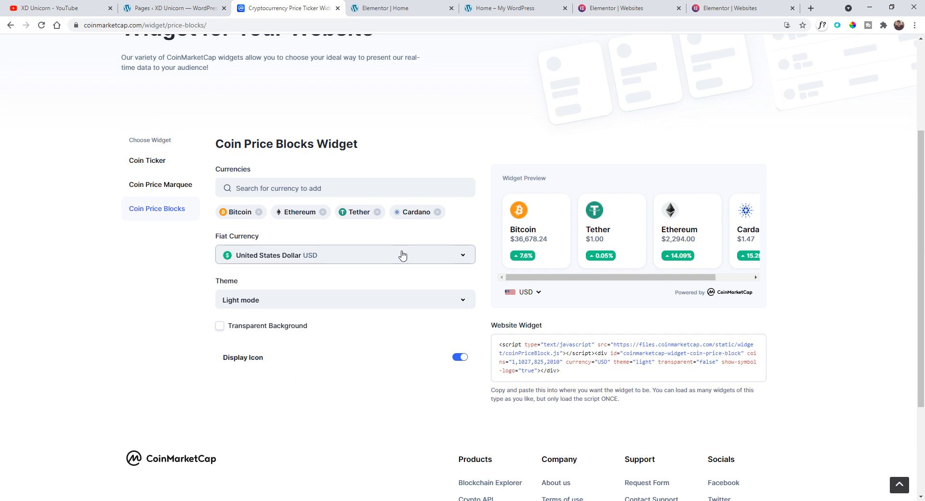
- In the Elementor editor, add a Heading widget below the HTML widget in the inner section
click(397, 6)
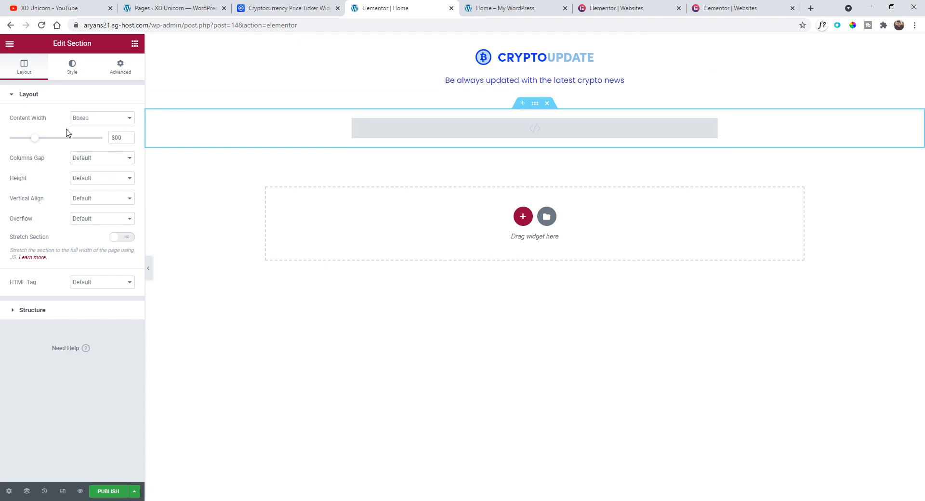
click(12, 49)
click(12, 49)
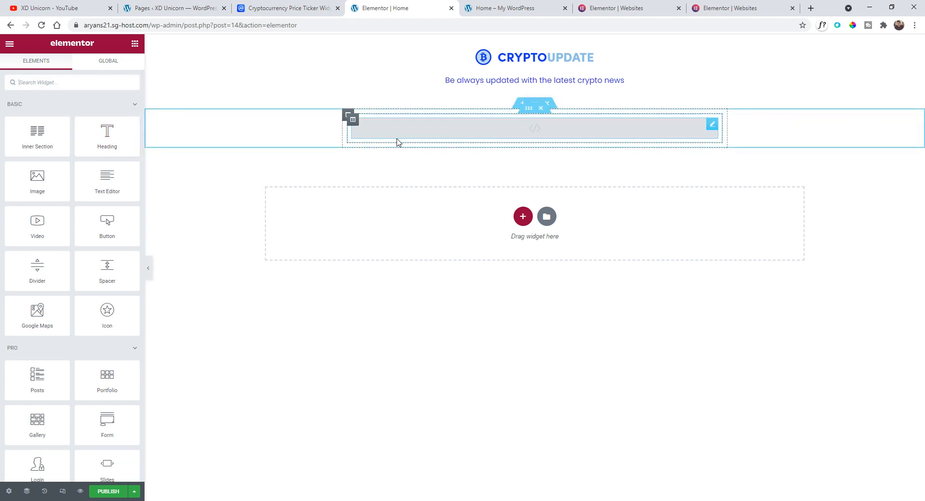
drag(106, 134, 442, 139)
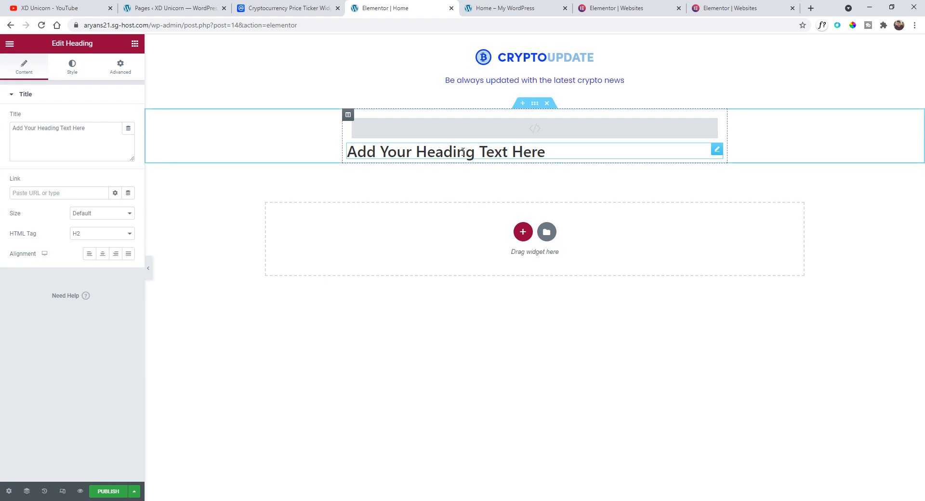
- Replace the heading text with Best Cryptocurrencies
triple_click(462, 151)
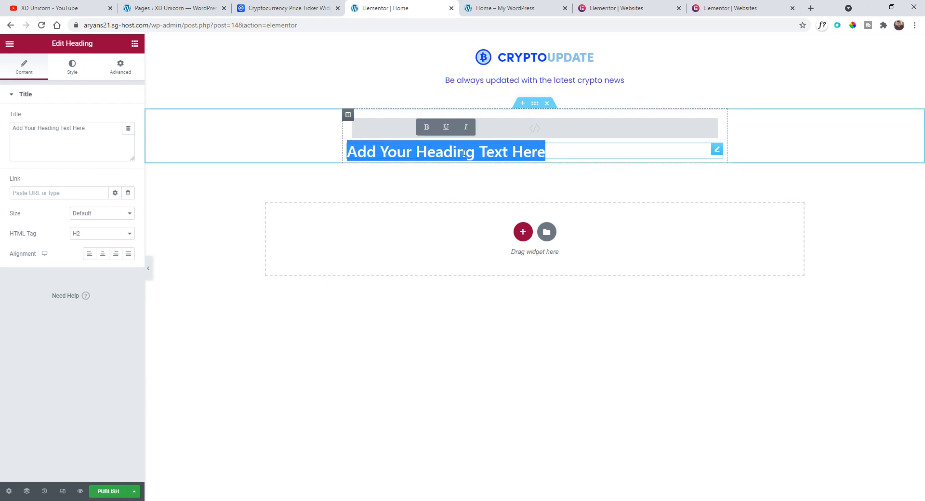
text(Best)
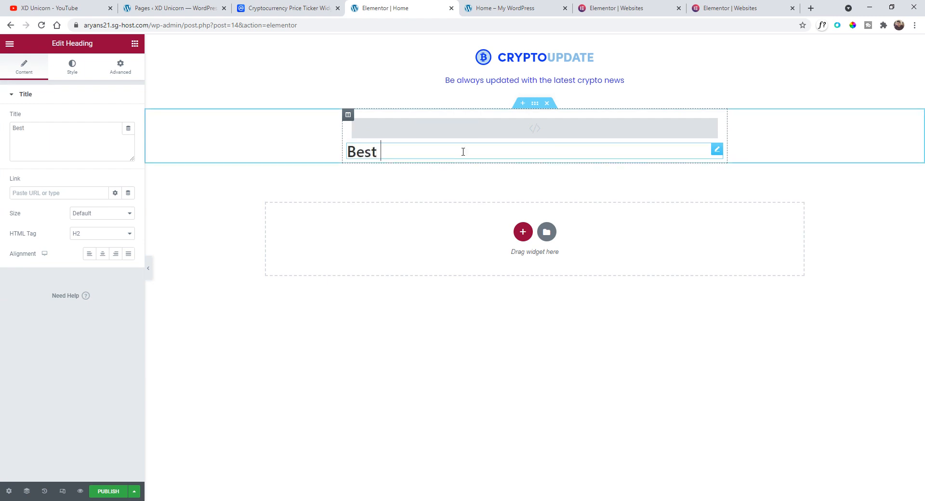
text( Cryptocurrencies)
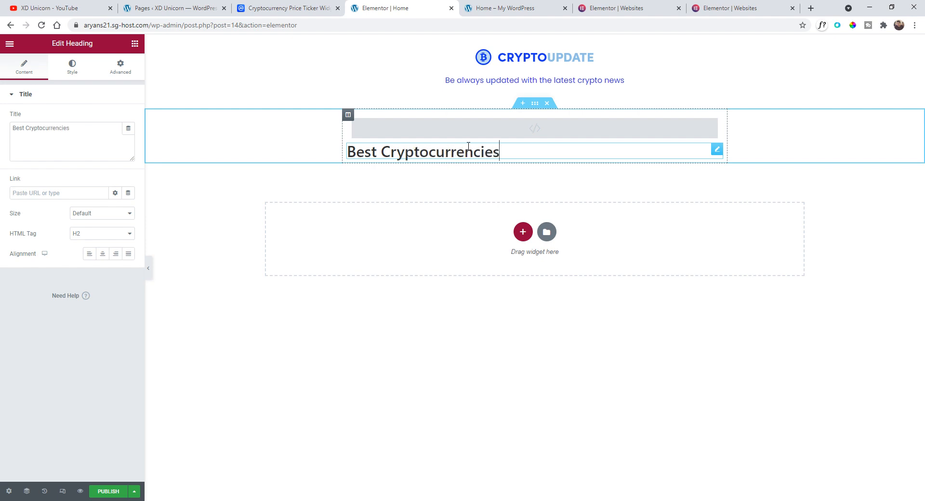
key(ctrl+shift+Left)
key(ctrl+shift+Left)
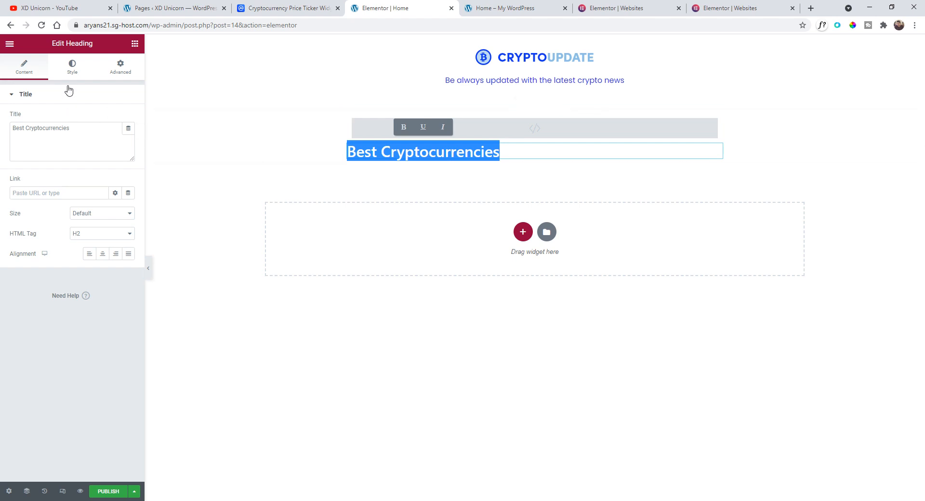
click(428, 152)
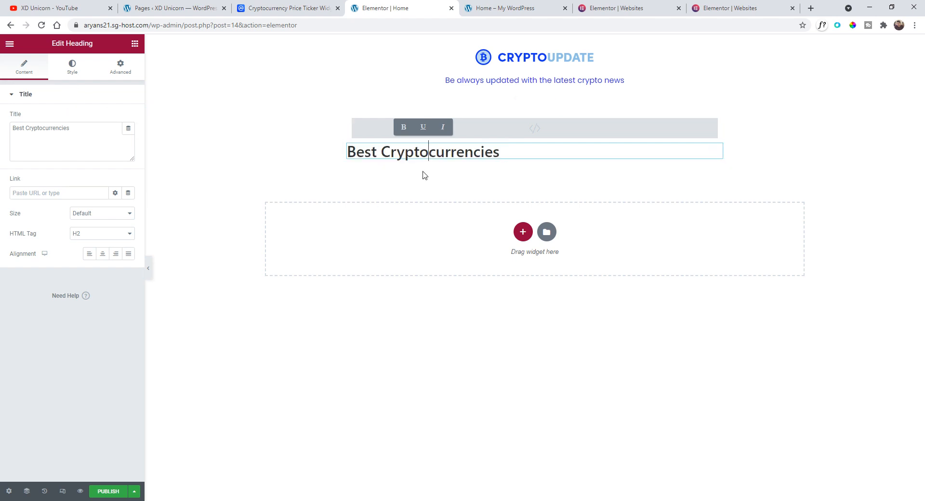
- Set the heading typography to Poppins, size 1.1 rem, and weight 600
click(72, 69)
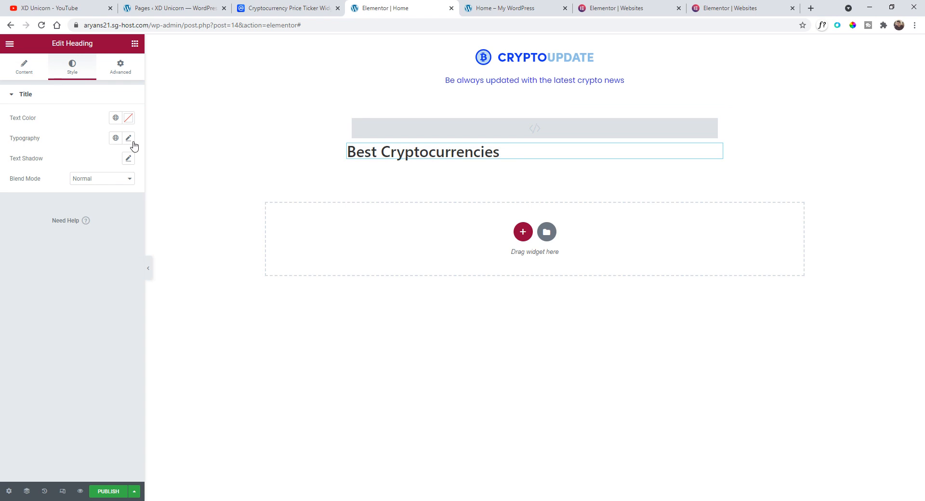
click(129, 139)
click(112, 185)
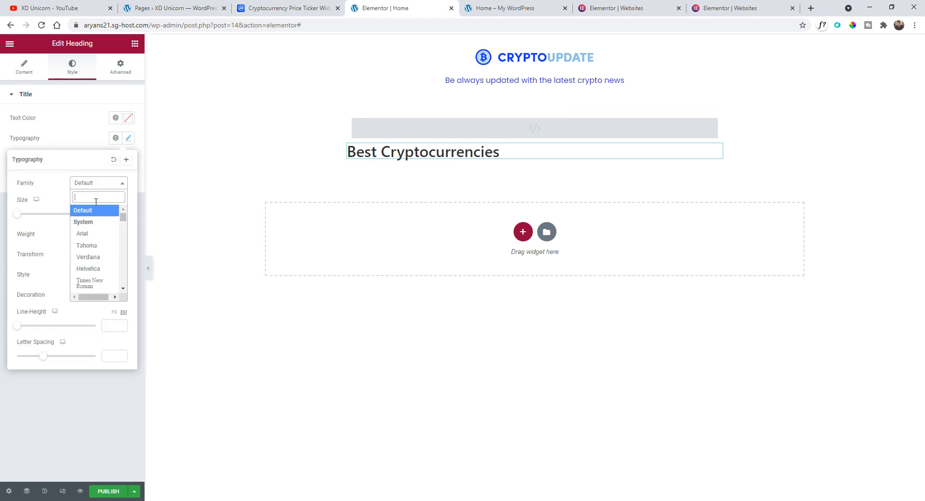
text(poppi)
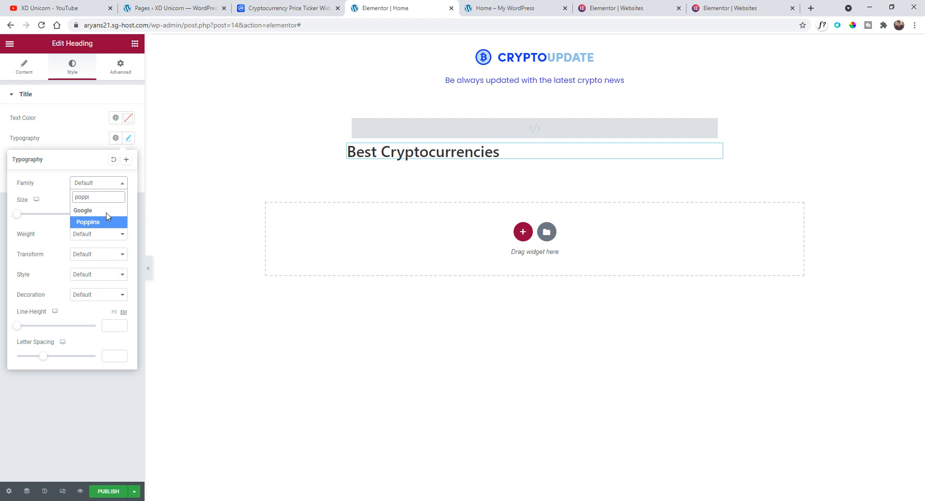
click(110, 223)
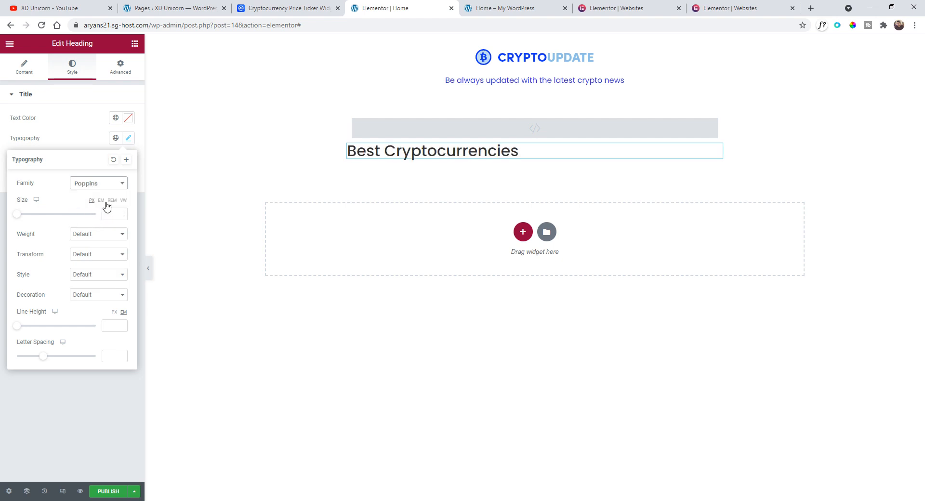
click(112, 200)
drag(18, 215, 26, 217)
click(102, 239)
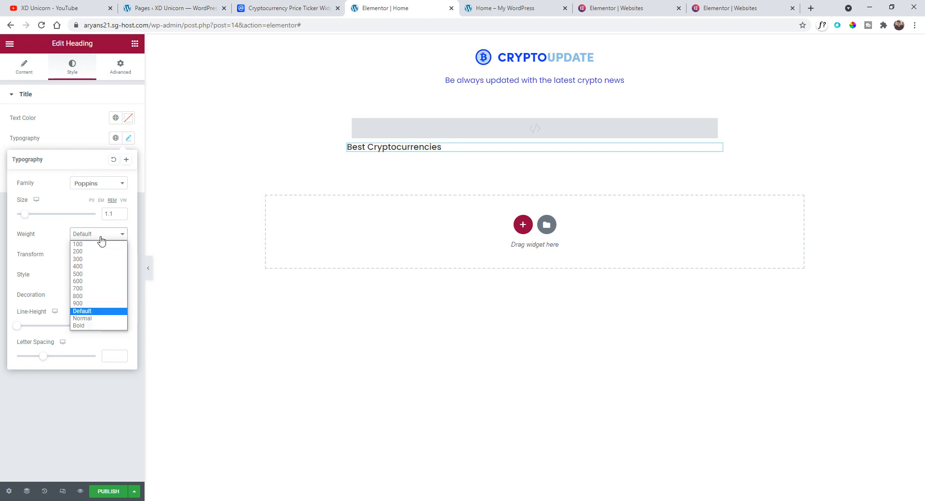
click(107, 294)
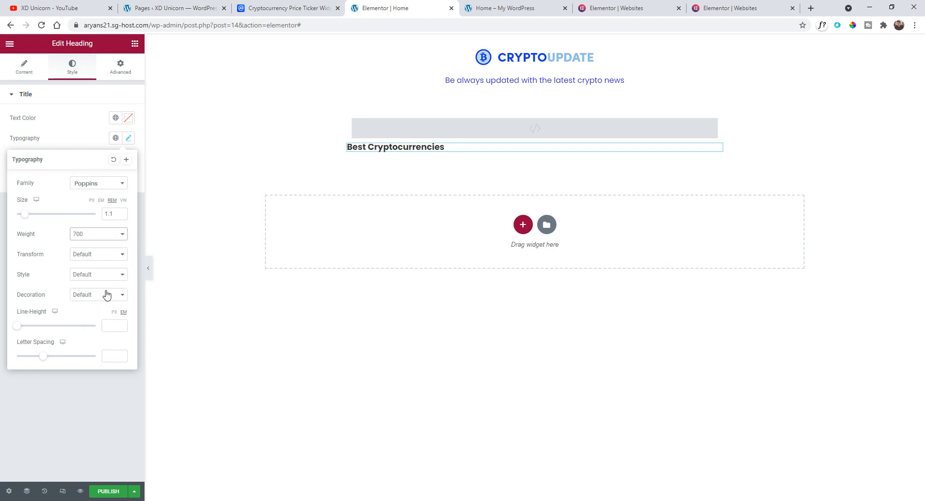
click(98, 237)
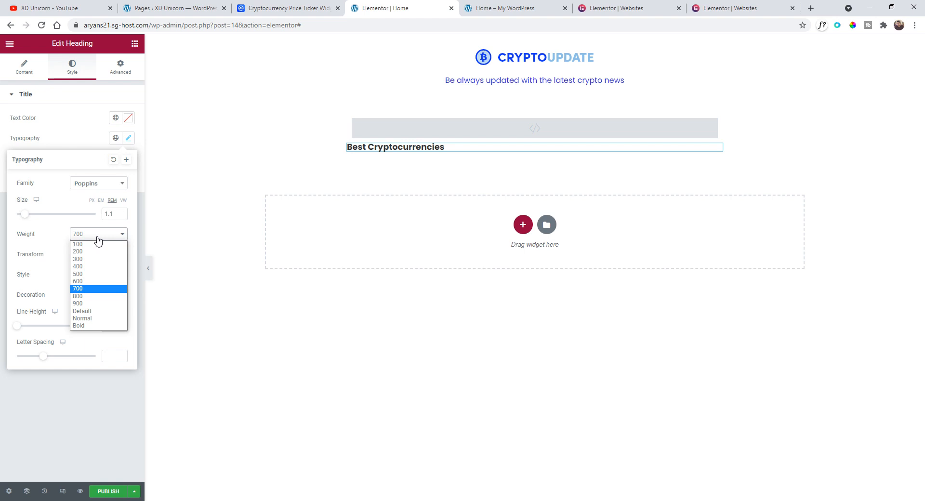
click(102, 284)
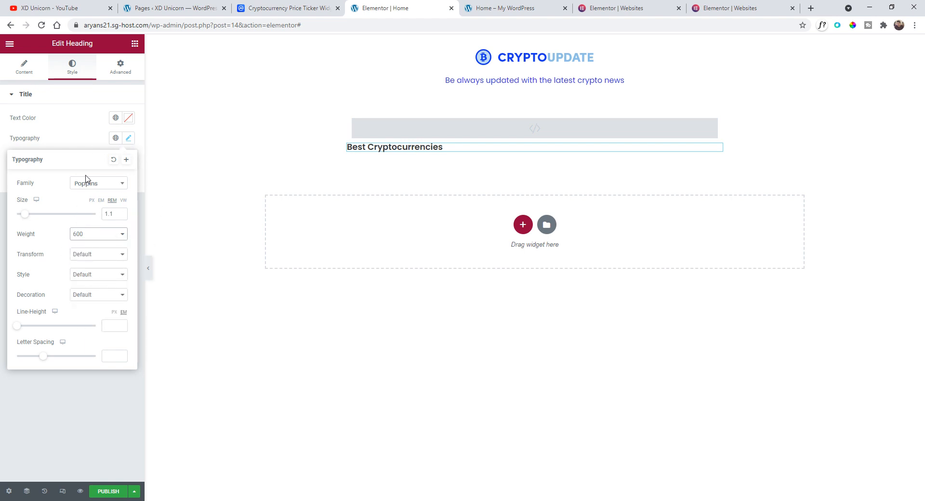
- Set the heading text color to #606060
click(91, 146)
click(129, 120)
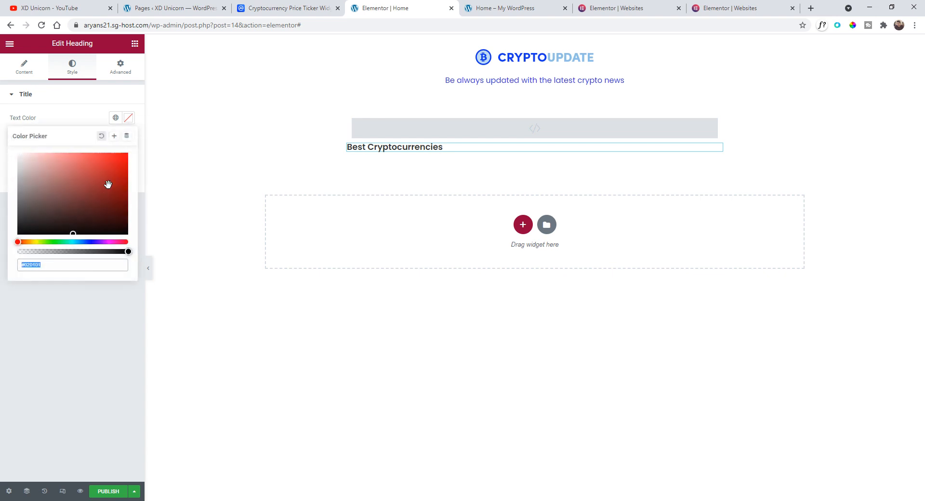
drag(108, 186, 1, 208)
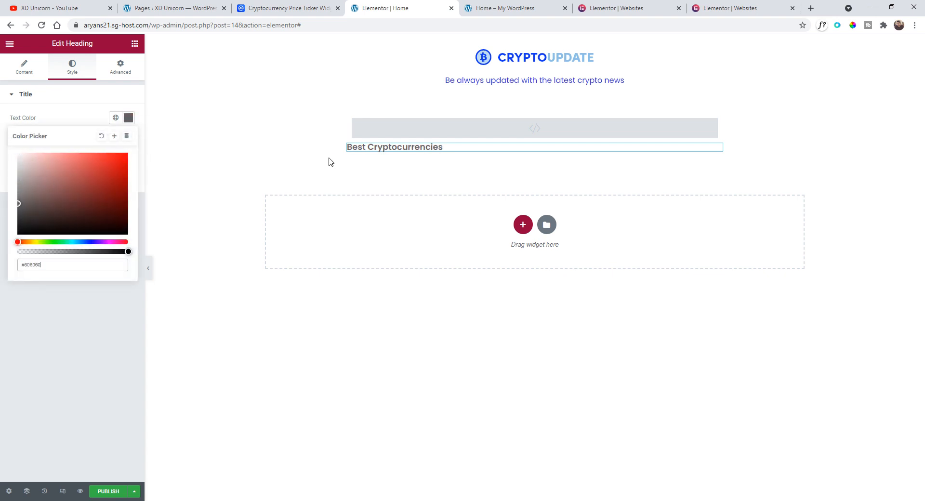
click(83, 124)
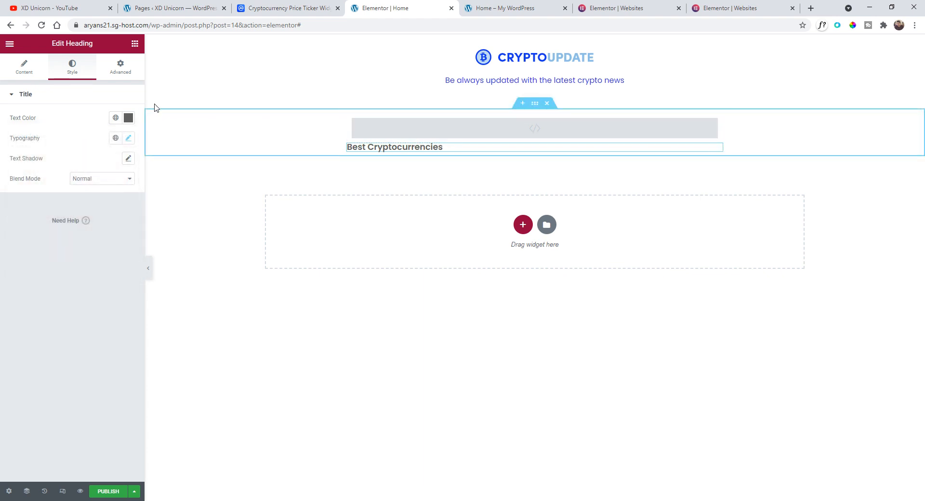
- Insert a Spacer widget between the HTML widget and the heading, and set its space to 30
click(10, 44)
click(10, 44)
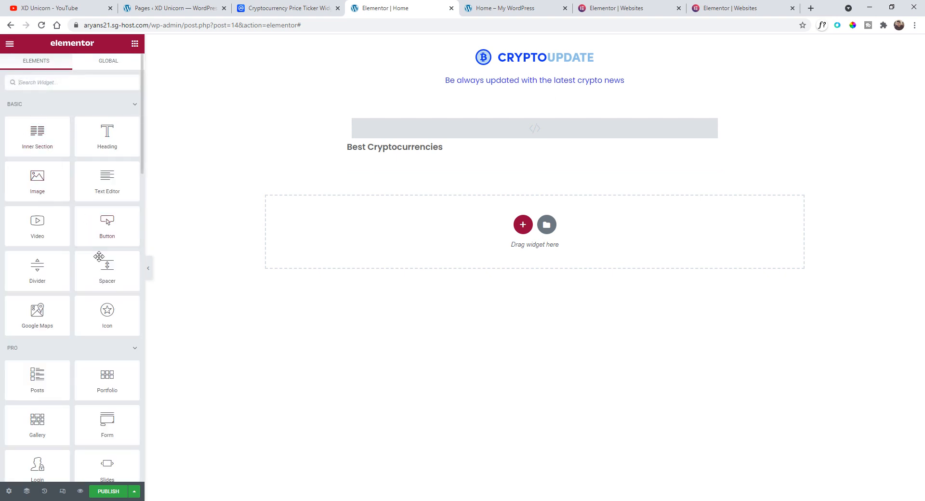
drag(99, 257, 428, 149)
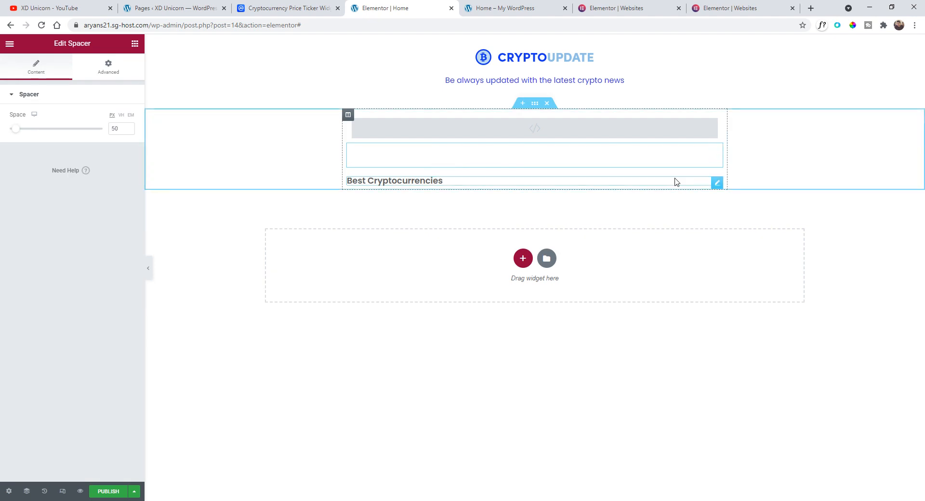
drag(121, 128, 108, 135)
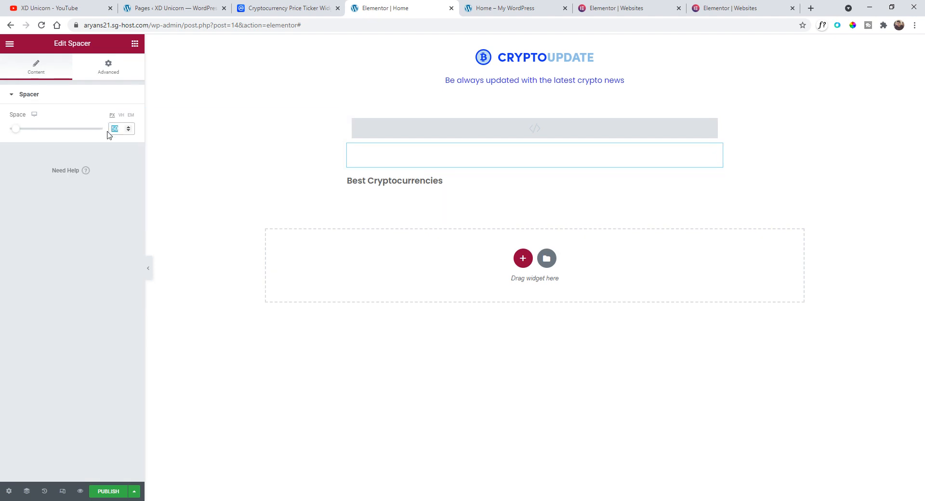
text(30)
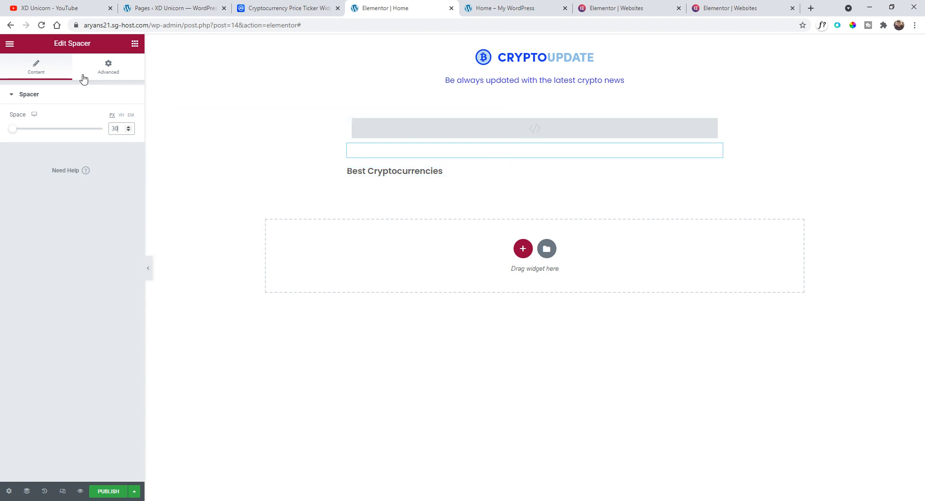
- Add an inner section below the Best Cryptocurrencies heading and delete its second column
click(10, 46)
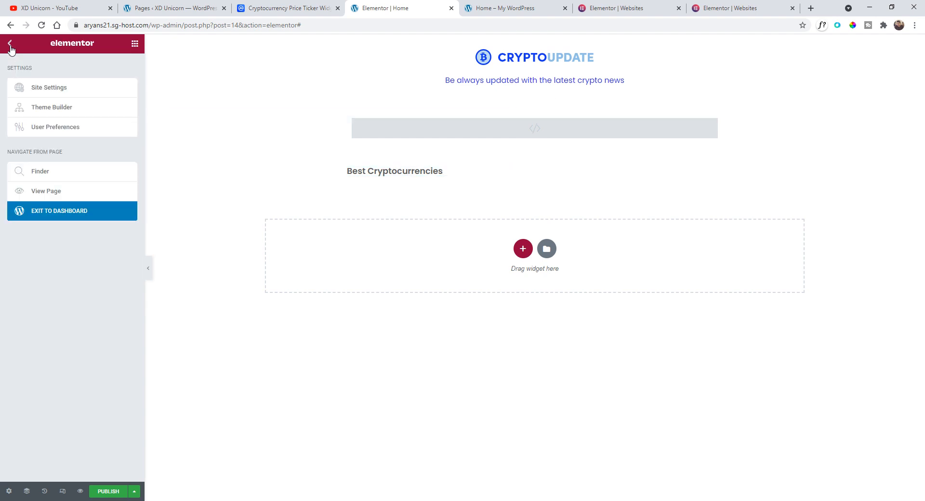
click(10, 47)
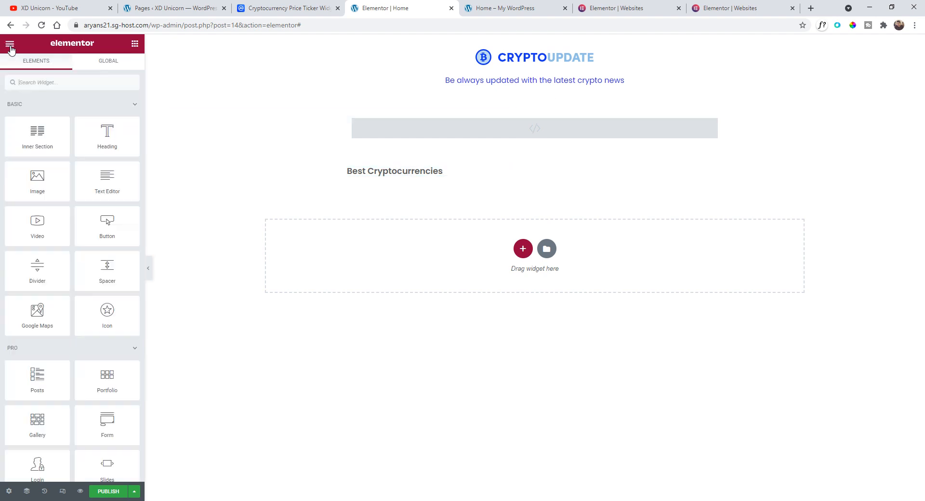
click(49, 82)
text(html)
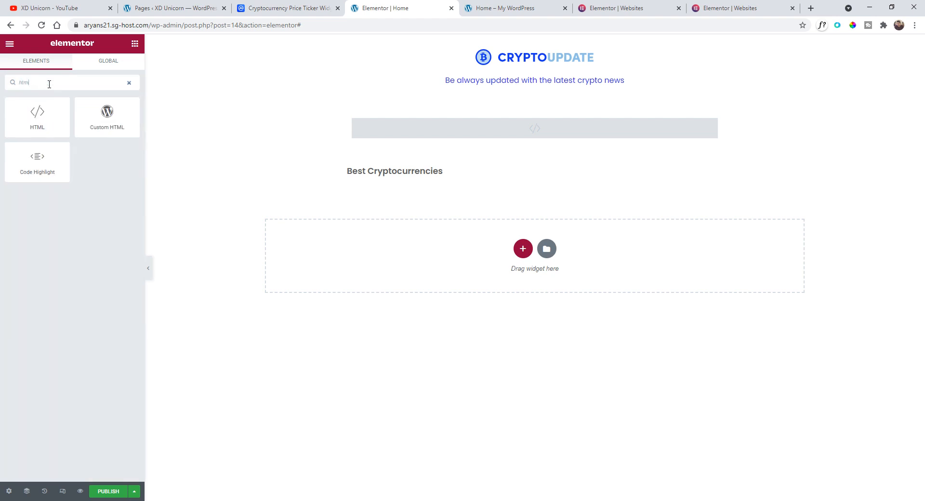
drag(34, 109, 428, 177)
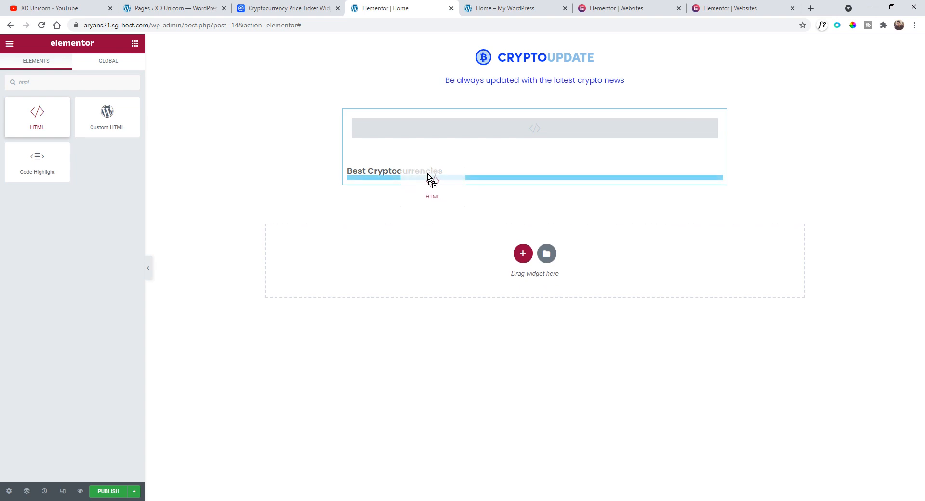
mouse_move(427, 177)
mouse_down()
mouse_move(428, 162)
mouse_move(423, 174)
mouse_move(147, 182)
mouse_move(29, 114)
mouse_move(34, 106)
mouse_move(72, 140)
mouse_move(434, 190)
mouse_move(436, 176)
mouse_up()
click(9, 43)
click(10, 43)
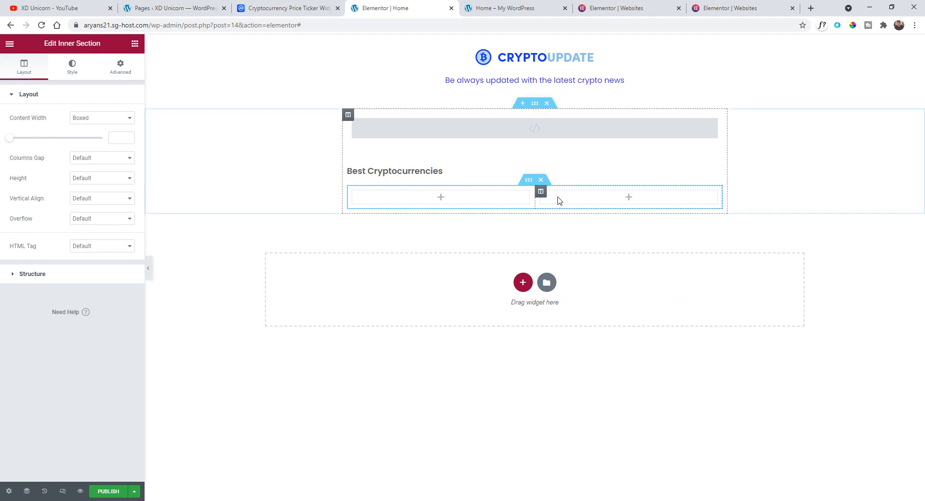
right_click(541, 191)
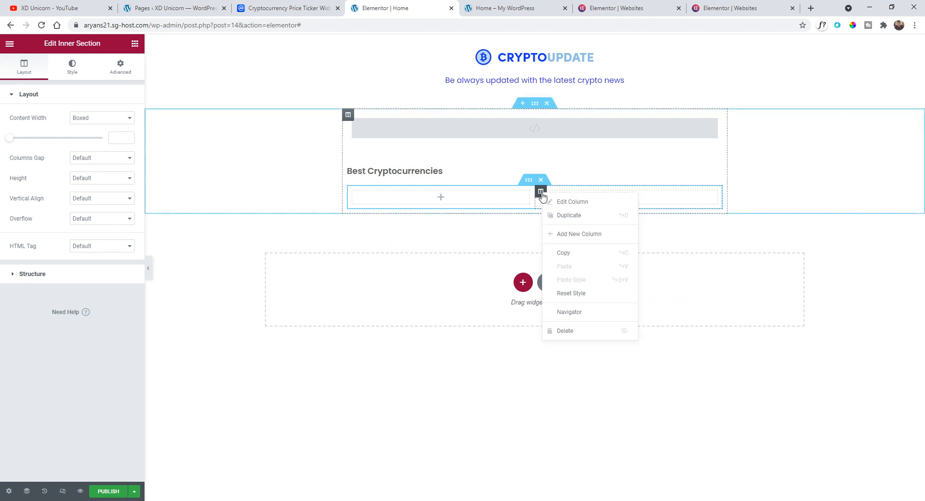
click(591, 332)
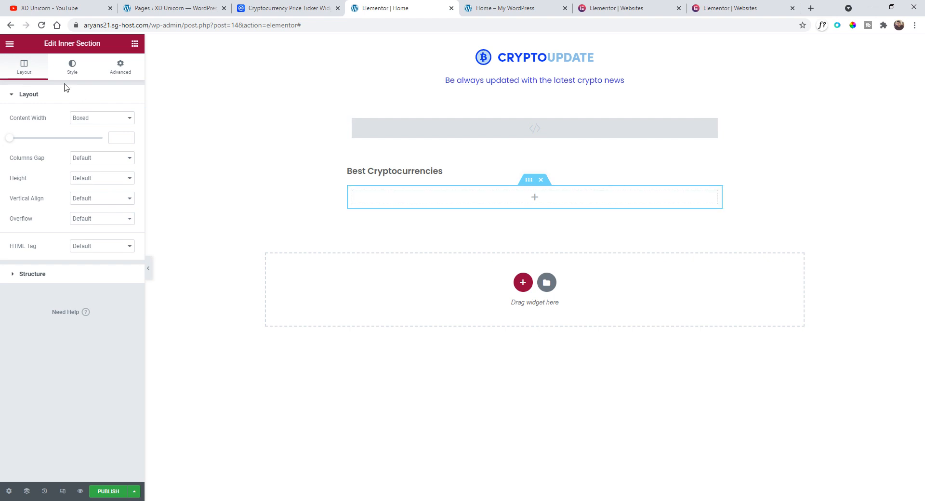
- Place an HTML widget in the remaining column and paste the CoinMarketCap price blocks widget code into it
click(9, 47)
click(8, 47)
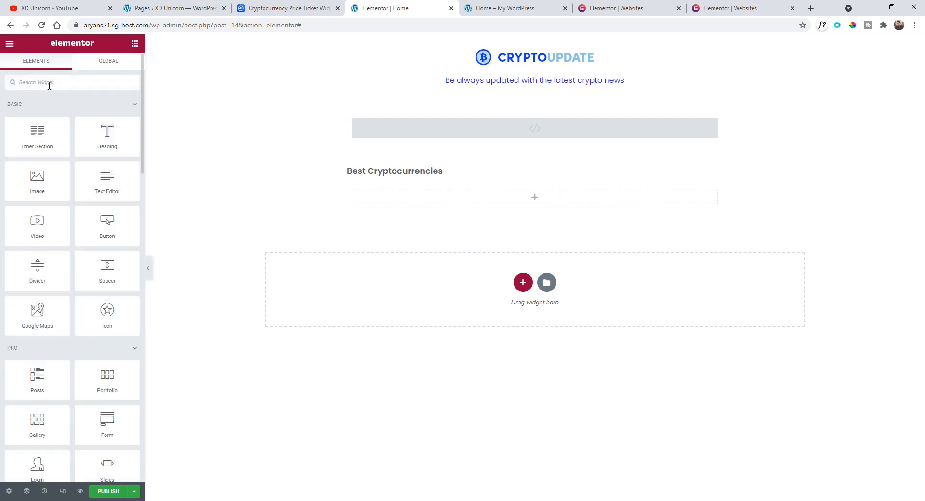
text(html)
drag(37, 116, 497, 199)
right_click(76, 124)
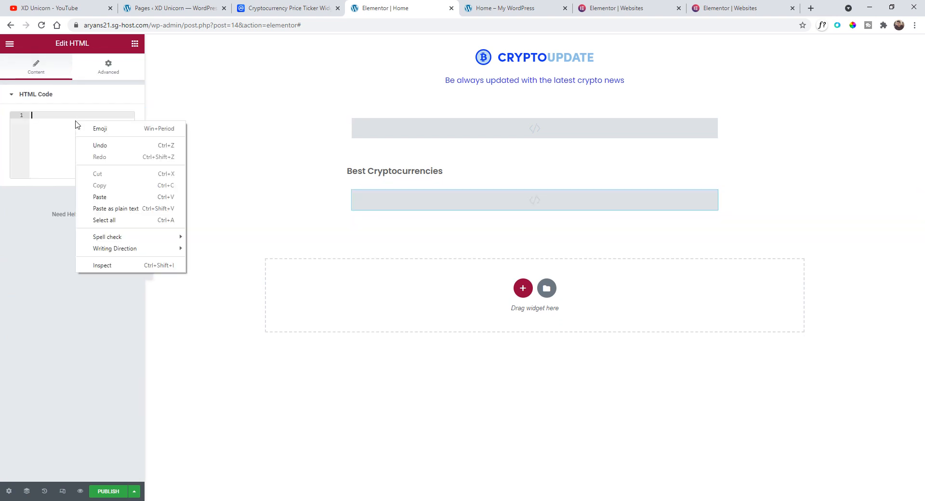
click(101, 197)
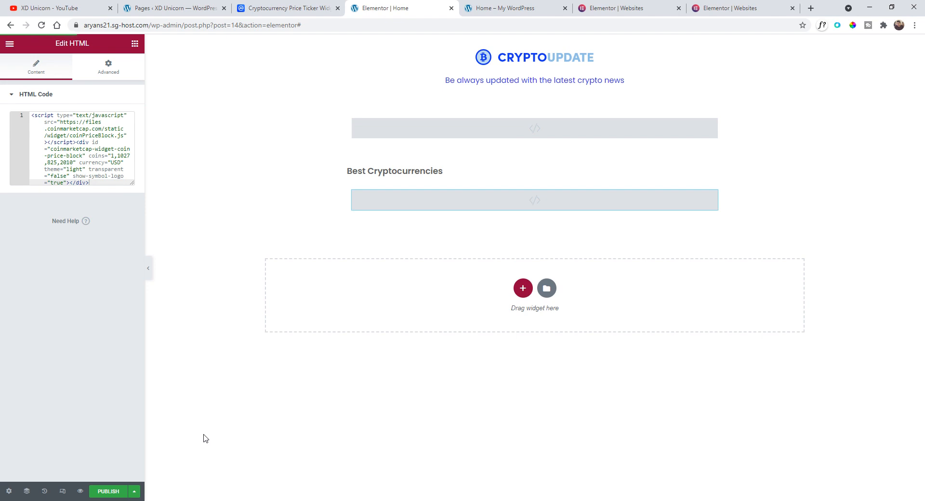
- Switch to the page preview and inspect the ticker, the price blocks and their currency selector
key(ctrl+Tab)
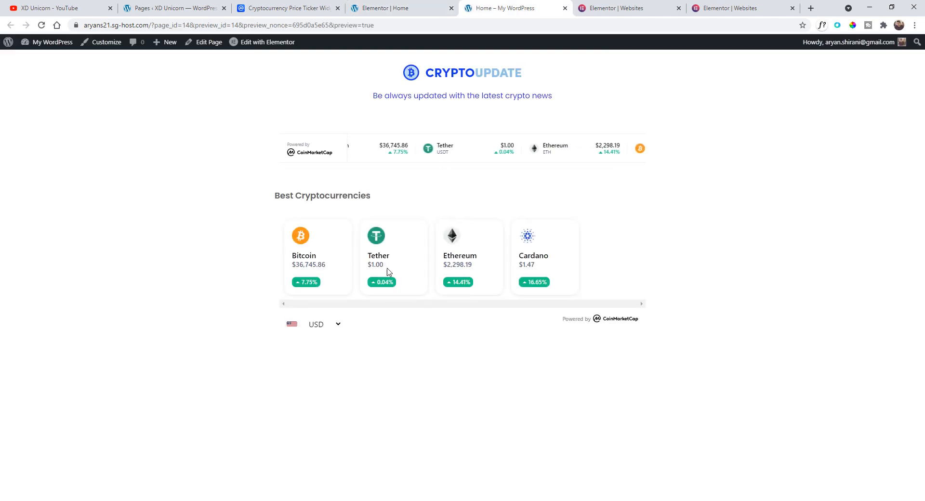
drag(280, 197, 374, 198)
click(370, 212)
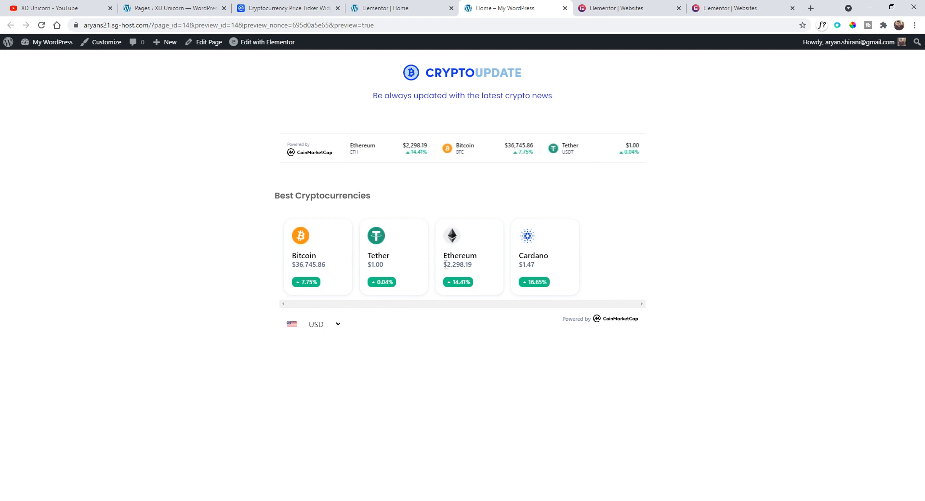
click(340, 325)
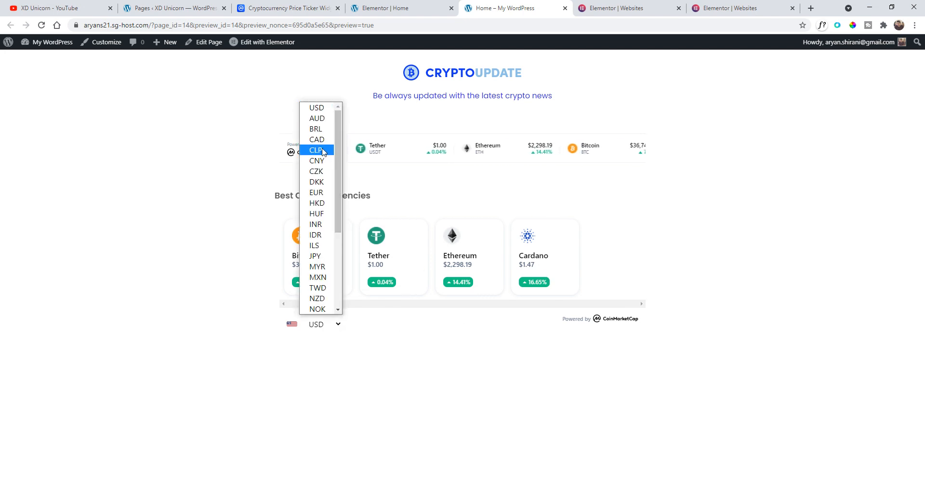
click(236, 314)
click(322, 336)
click(331, 330)
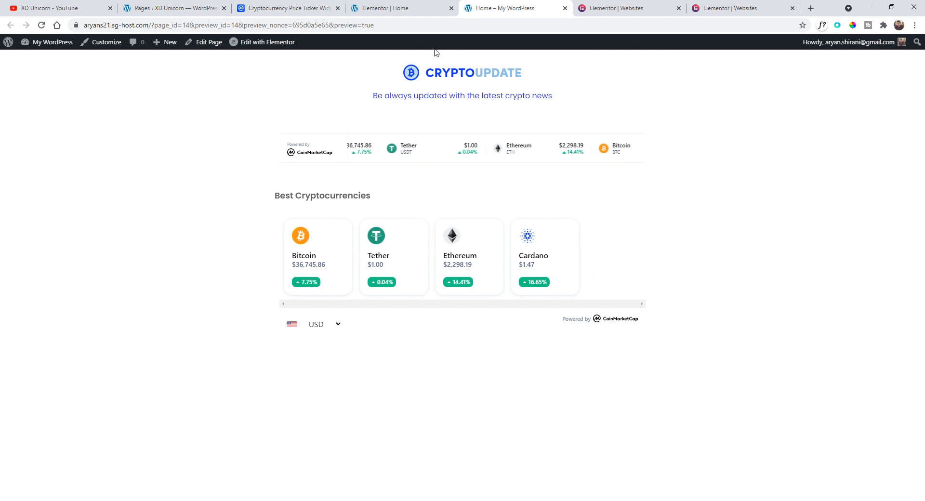
- On the CoinMarketCap Coin Price Blocks Widget page, add XRP to the currencies
click(324, 4)
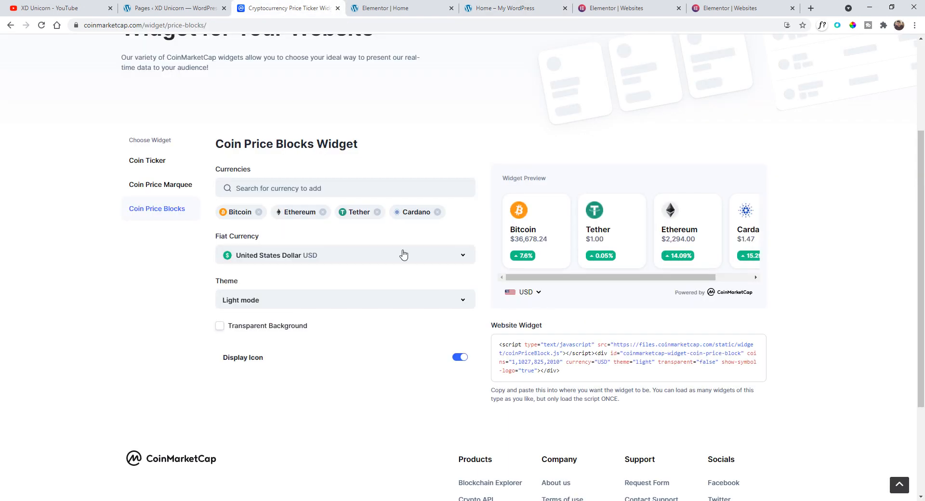
click(331, 192)
text(card)
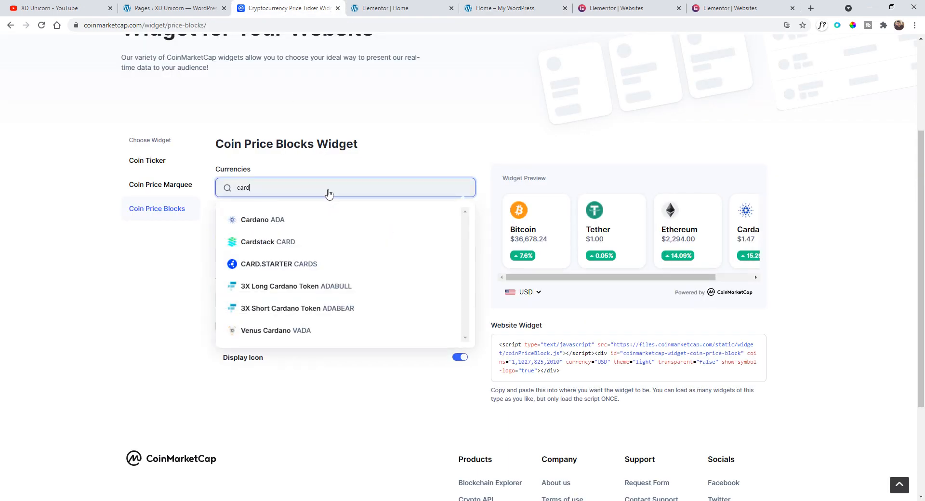
key(BackSpace)
key(BackSpace)
key(BackSpace)
key(BackSpace)
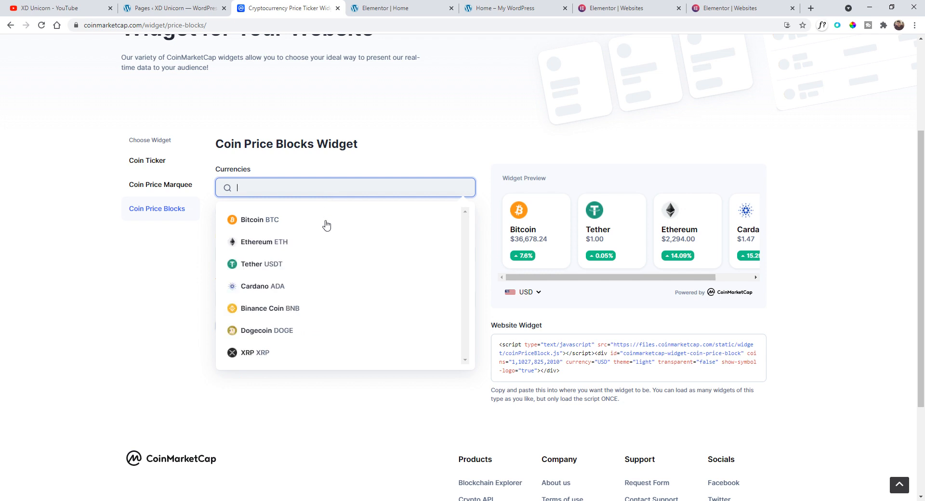
scroll(331, 314, down, 2)
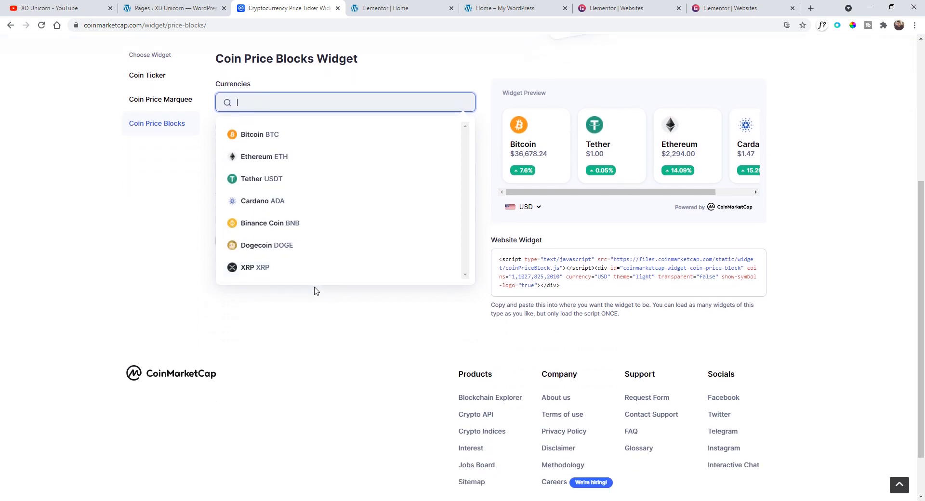
click(272, 262)
scroll(265, 277, up, 3)
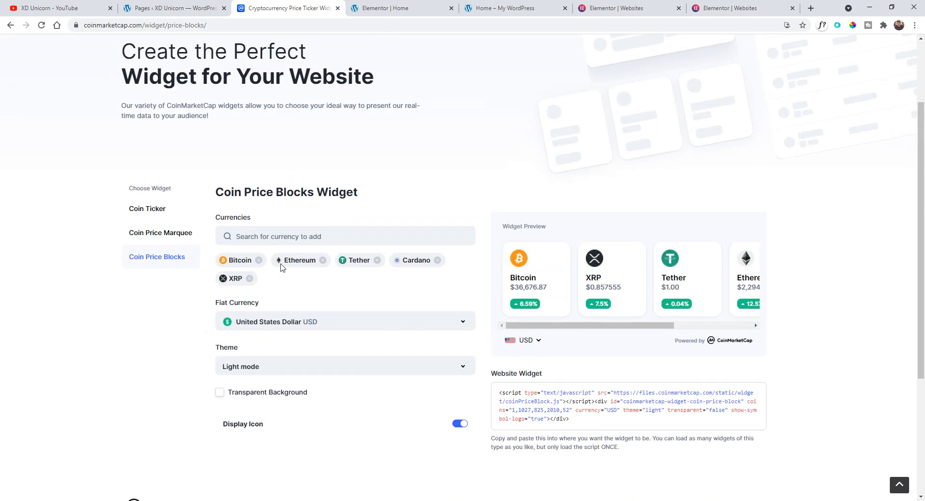
- Add Dogecoin and Binance USD to the widget's currencies
click(277, 258)
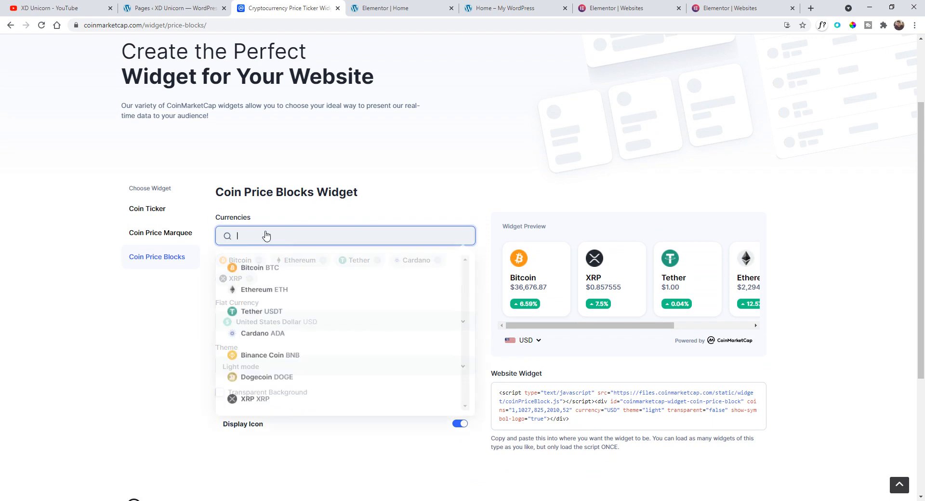
click(311, 378)
click(331, 241)
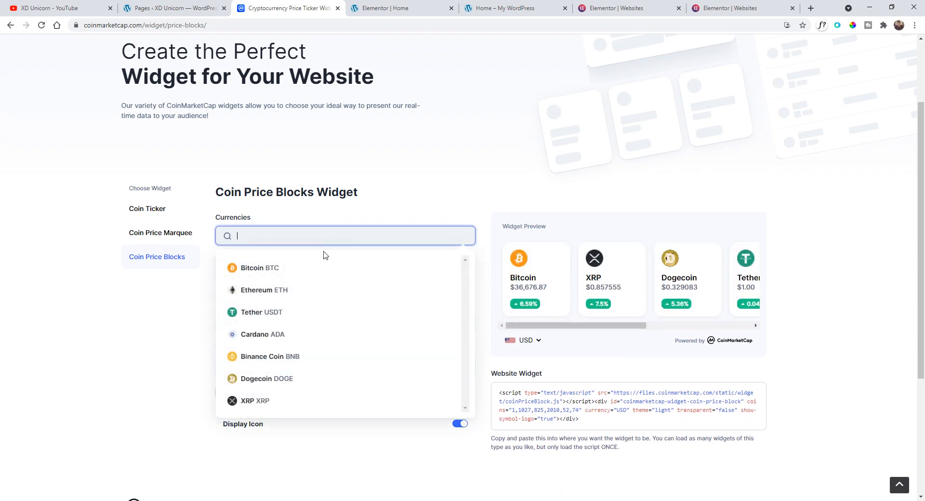
scroll(337, 334, down, 1)
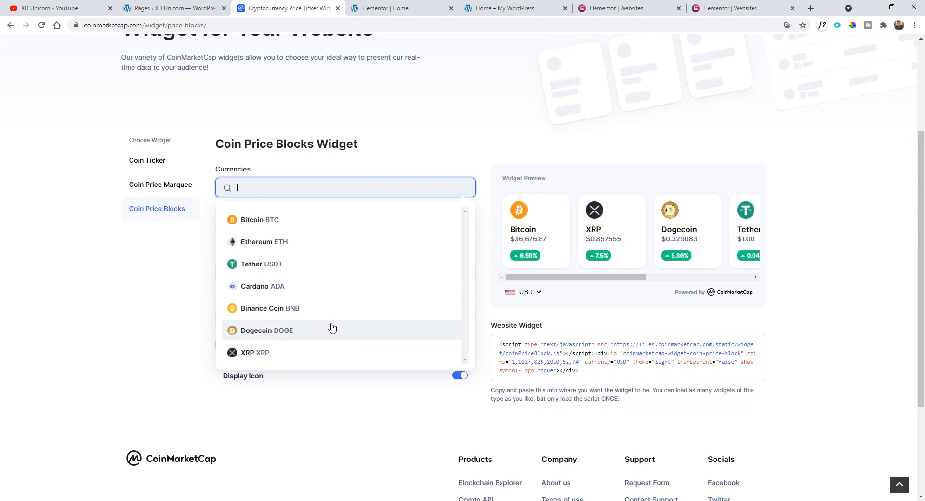
scroll(333, 332, up, 2)
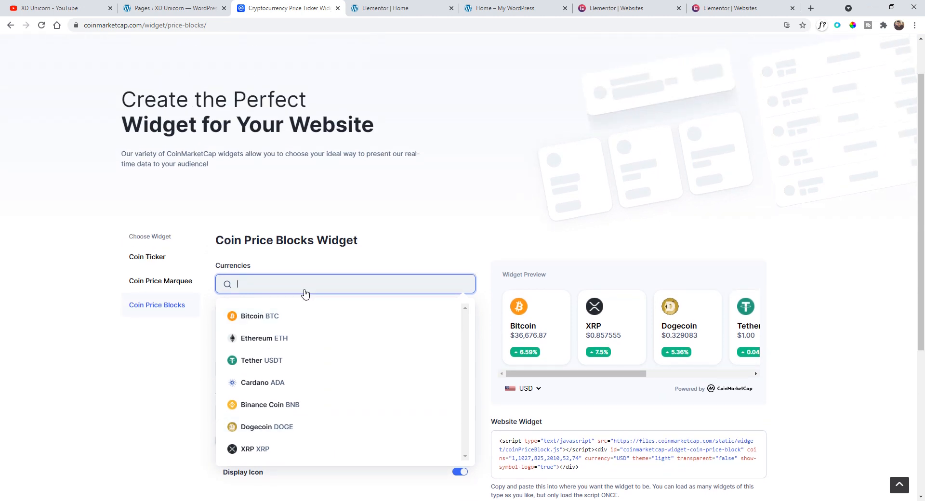
text(d)
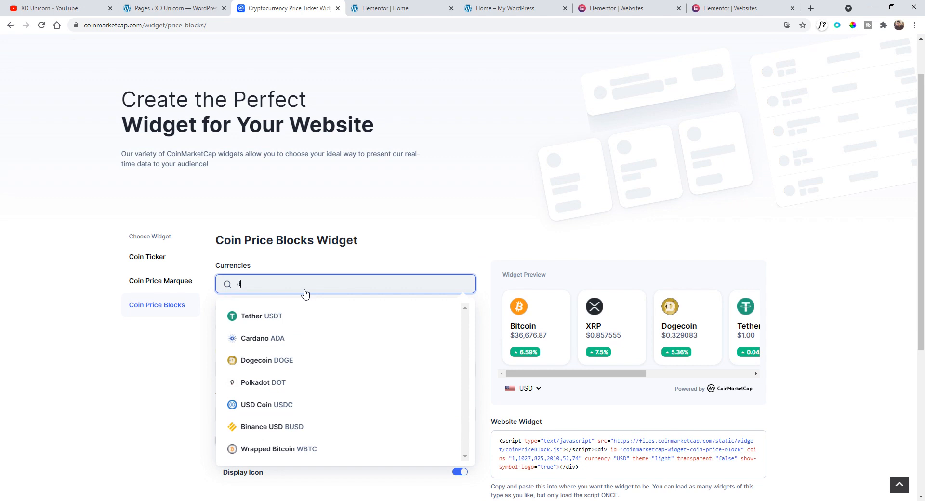
click(267, 427)
scroll(475, 241, down, 2)
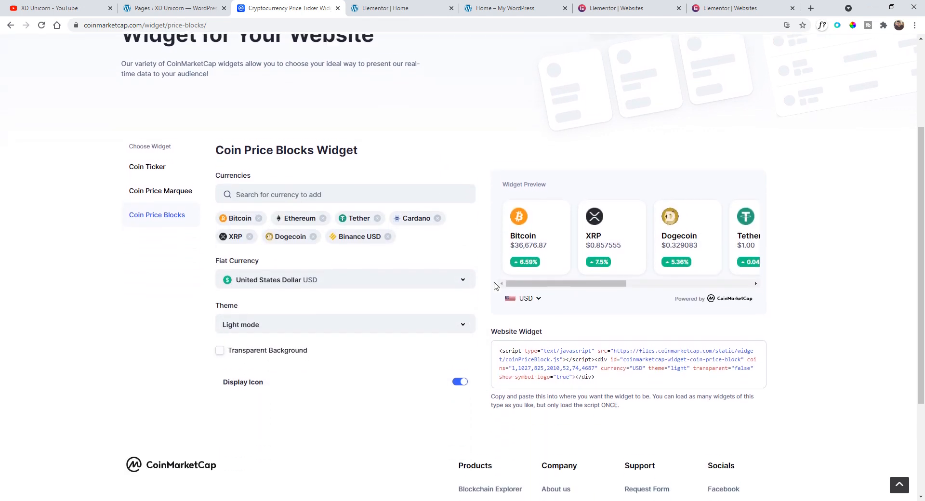
- Copy the generated website widget code
mouse_move(598, 373)
mouse_down()
mouse_move(490, 351)
mouse_move(499, 344)
mouse_move(614, 375)
mouse_up()
right_click(574, 363)
click(589, 372)
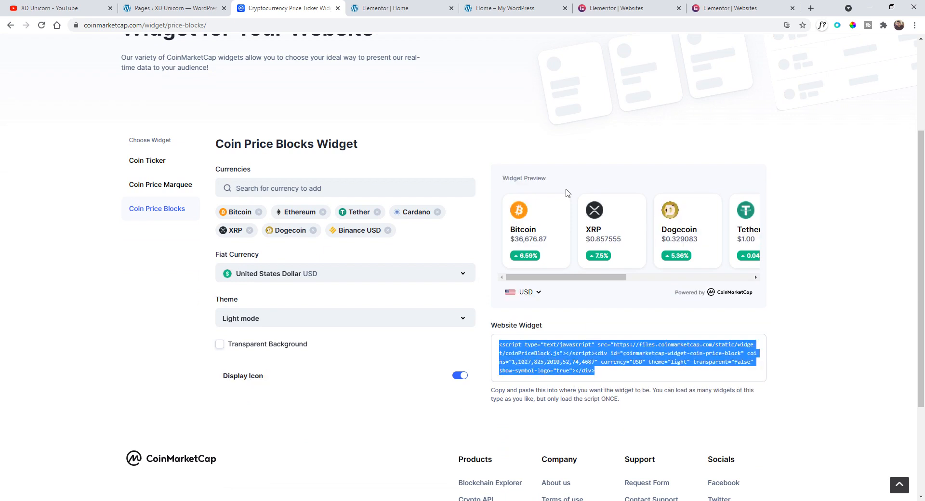
- Replace the HTML widget's code below the heading in Elementor with the copied widget code
click(402, 6)
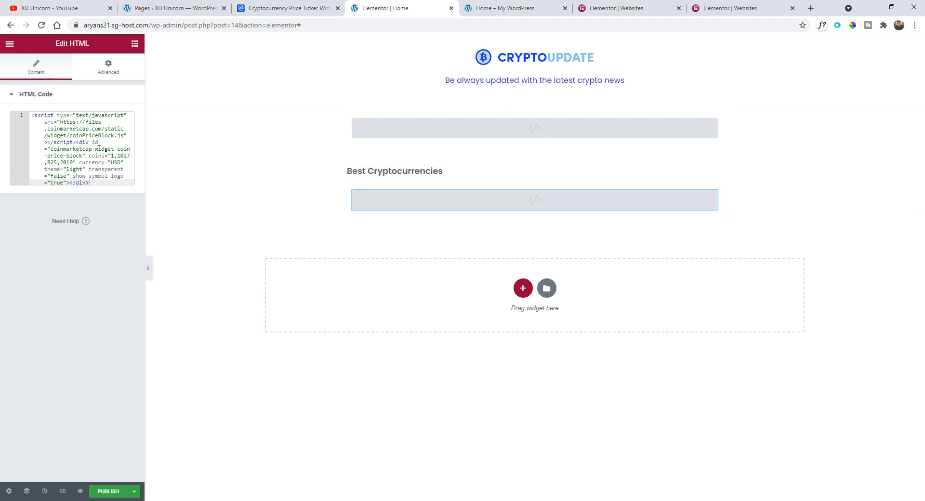
click(82, 142)
drag(32, 115, 125, 206)
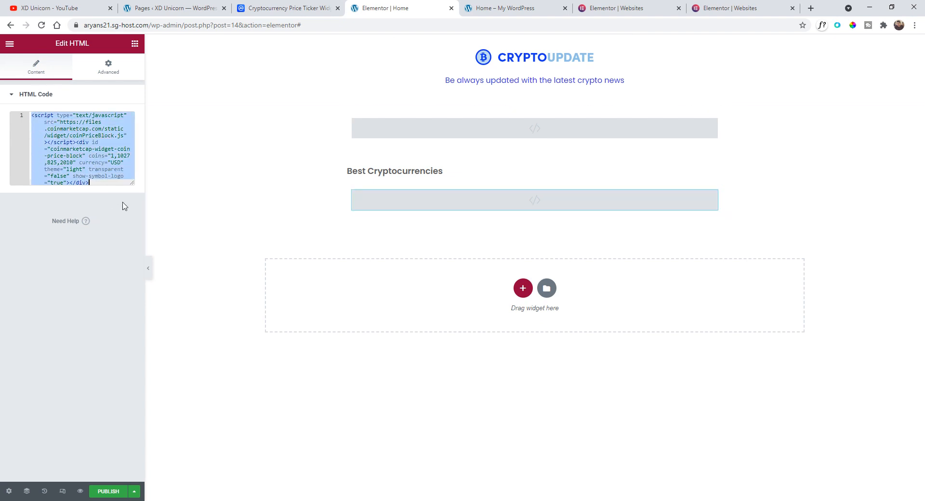
key(BackSpace)
key(ctrl+v)
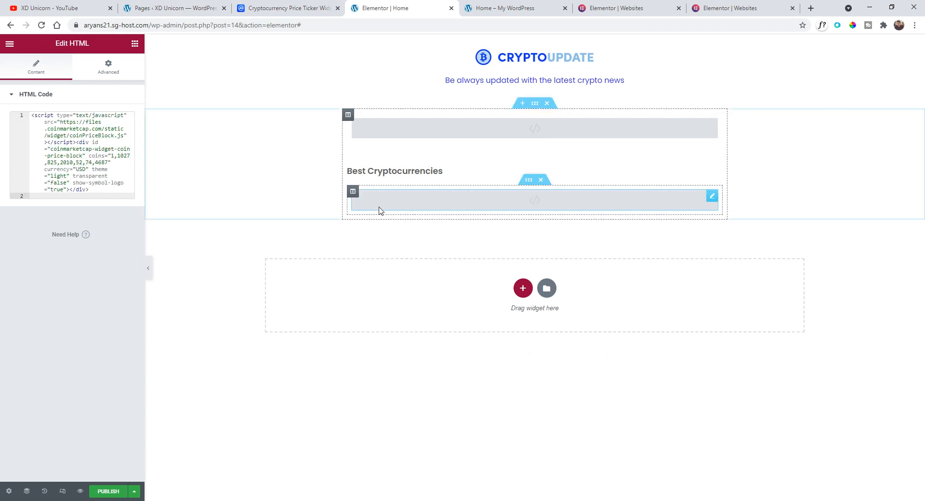
- Preview the page and scroll through the updated price blocks
click(80, 491)
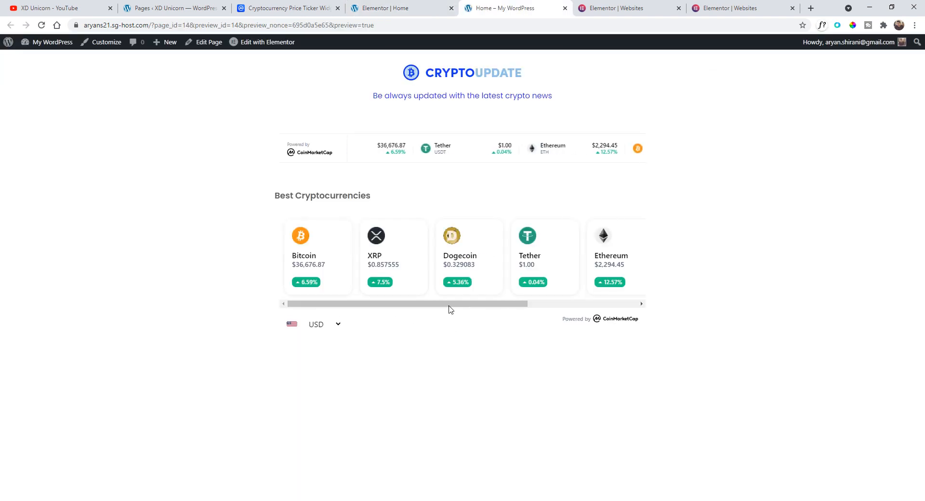
drag(450, 305, 370, 309)
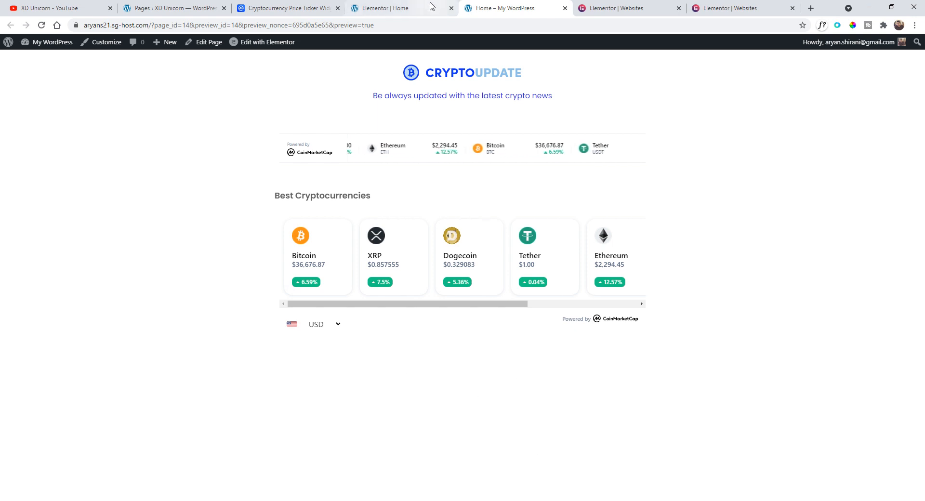
- Open the Coin Ticker widget generator on CoinMarketCap and look over its options
click(289, 8)
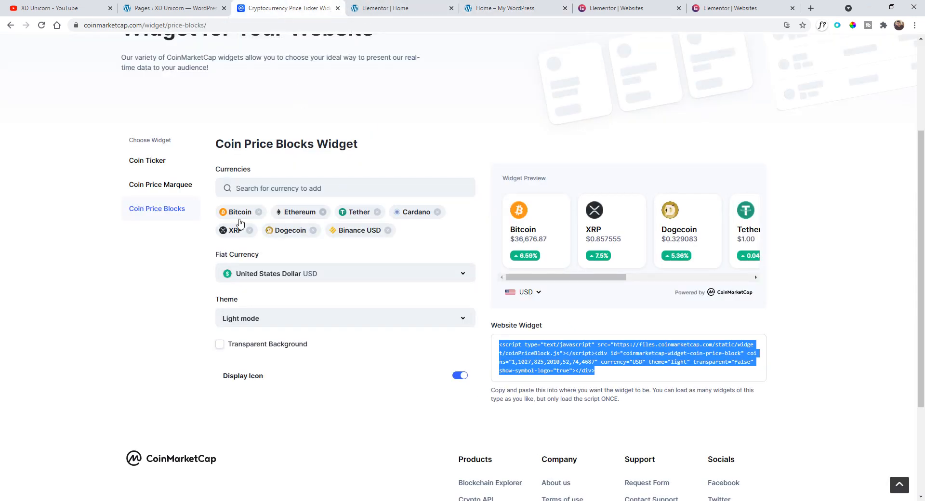
click(153, 167)
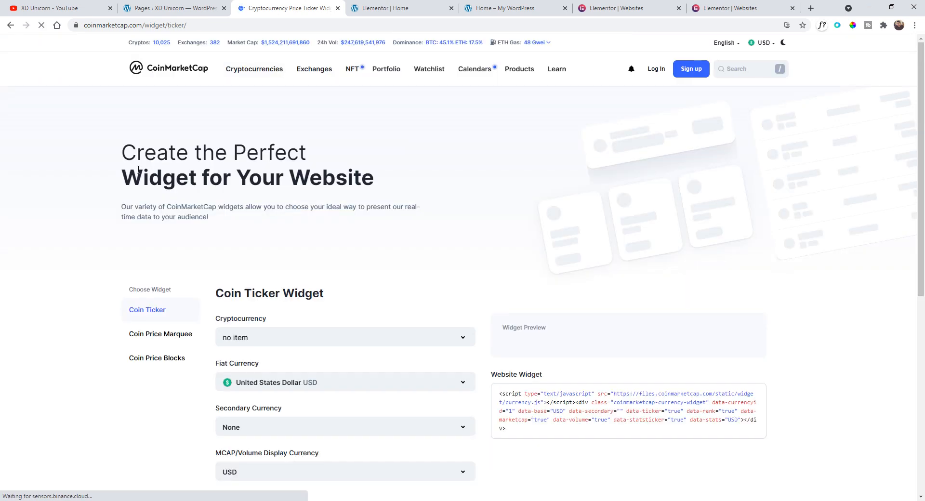
scroll(475, 291, down, 1)
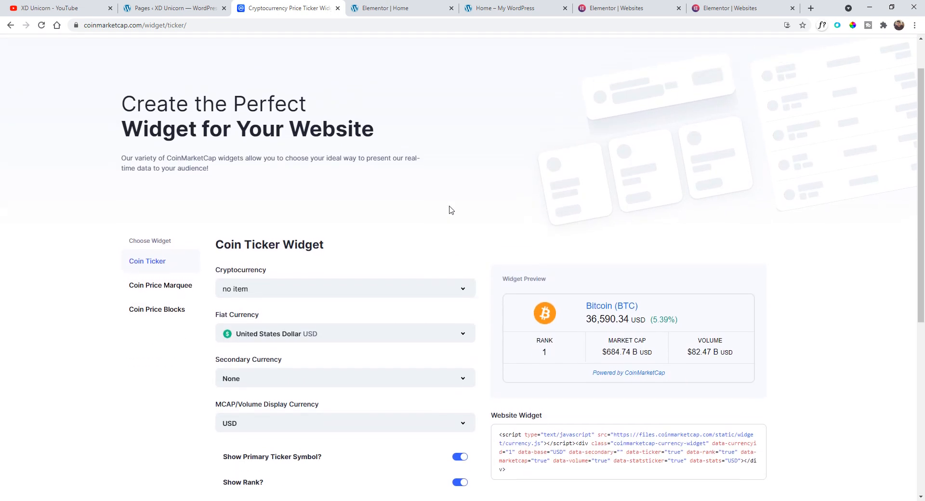
scroll(450, 209, up, 1)
scroll(533, 248, down, 3)
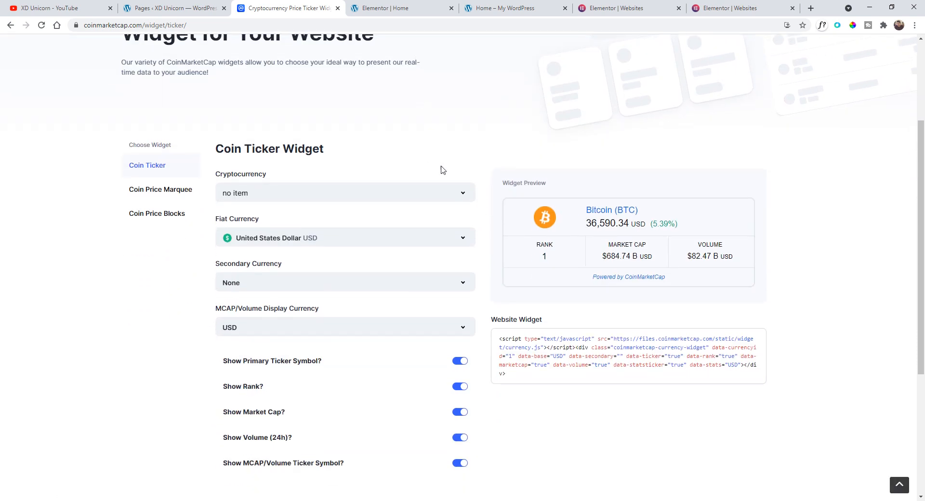
click(389, 10)
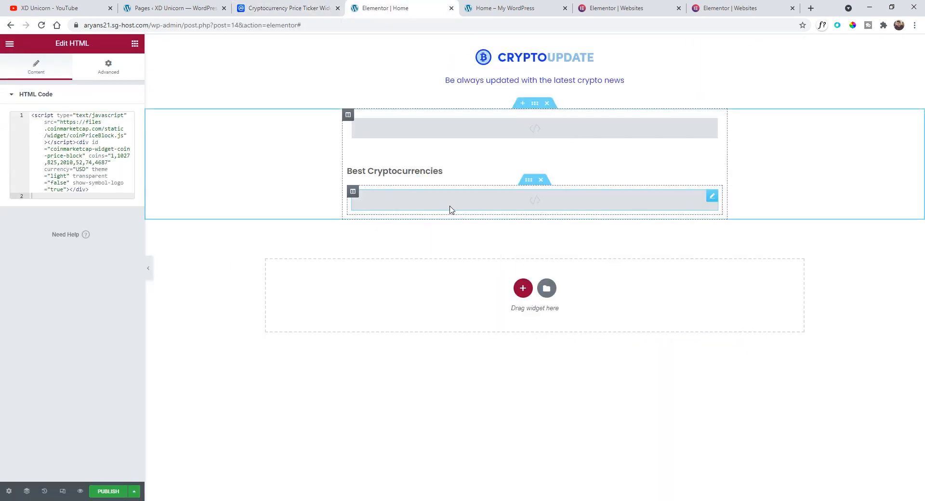
- Duplicate the Best Cryptocurrencies heading and move the copy below the price blocks widget
right_click(419, 174)
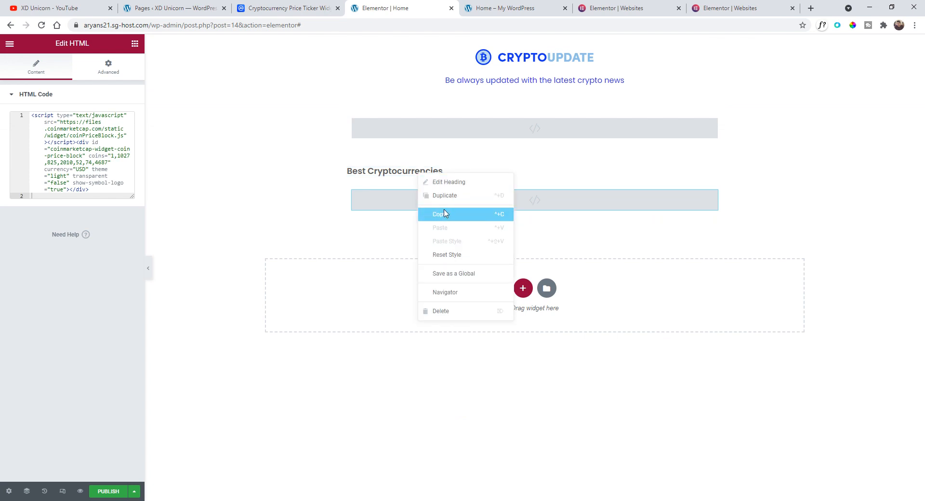
click(440, 213)
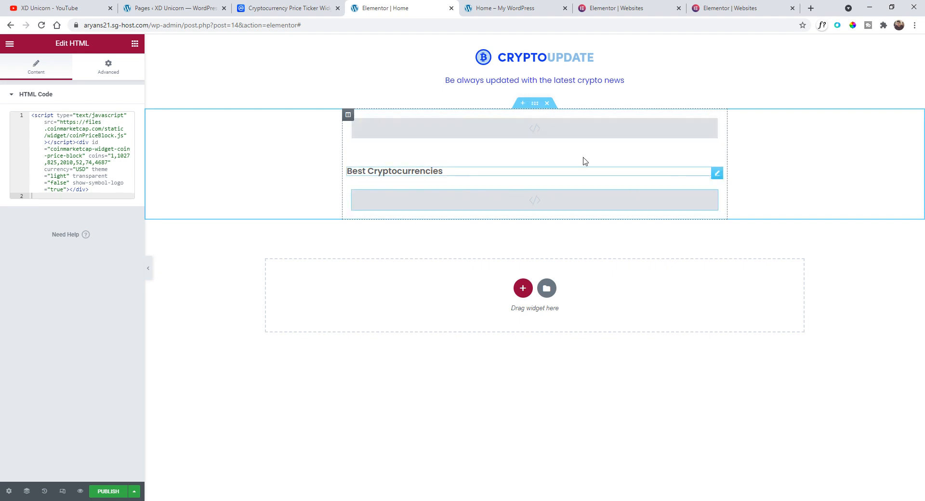
right_click(718, 173)
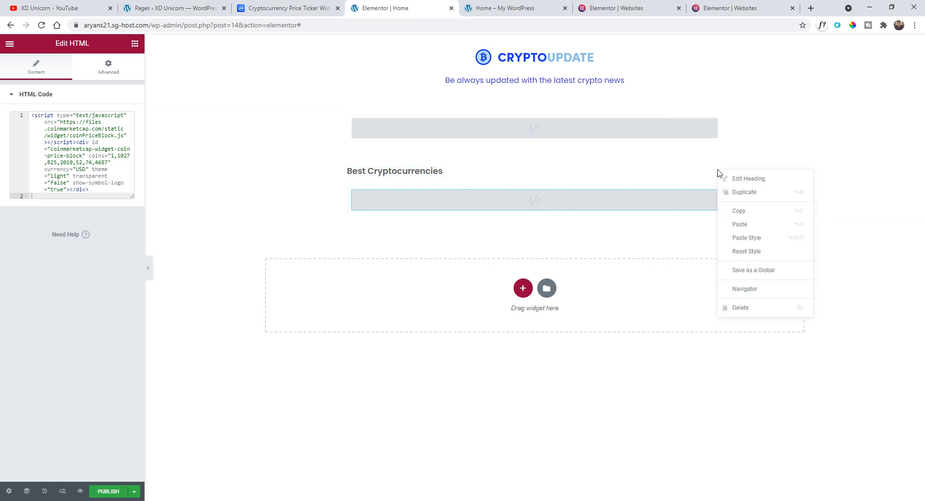
click(742, 191)
drag(717, 190, 417, 178)
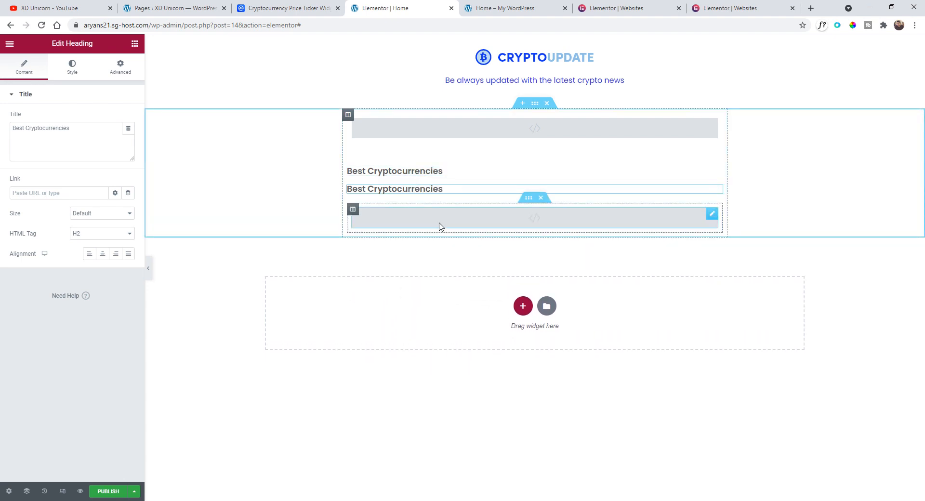
drag(528, 202, 524, 157)
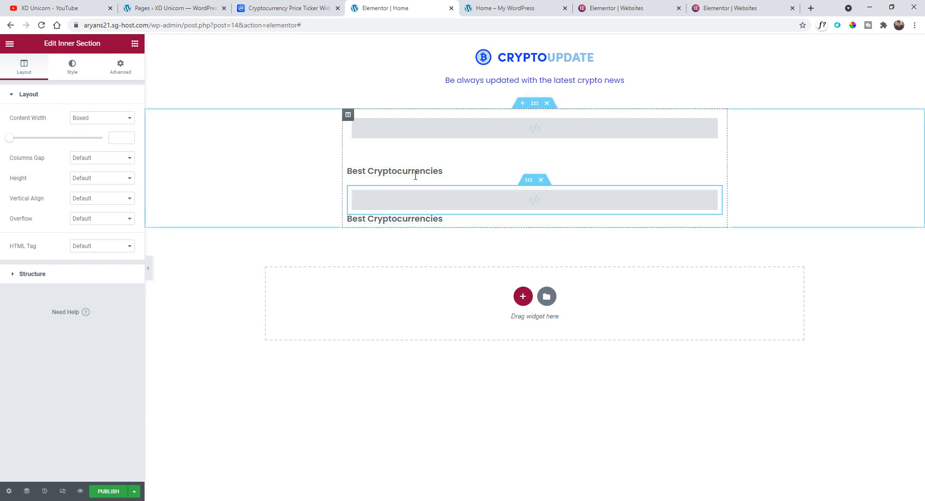
- Duplicate the spacer and move the copy below the price blocks widget, above the second heading
right_click(717, 155)
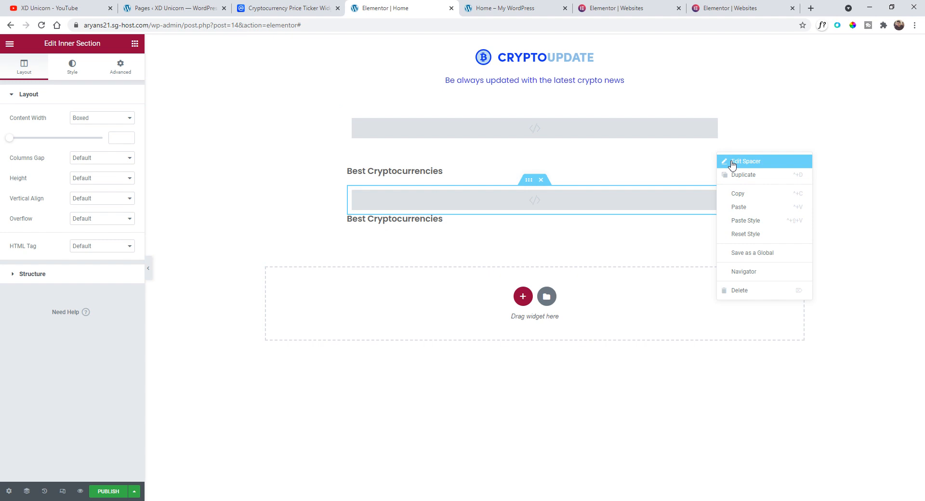
click(739, 174)
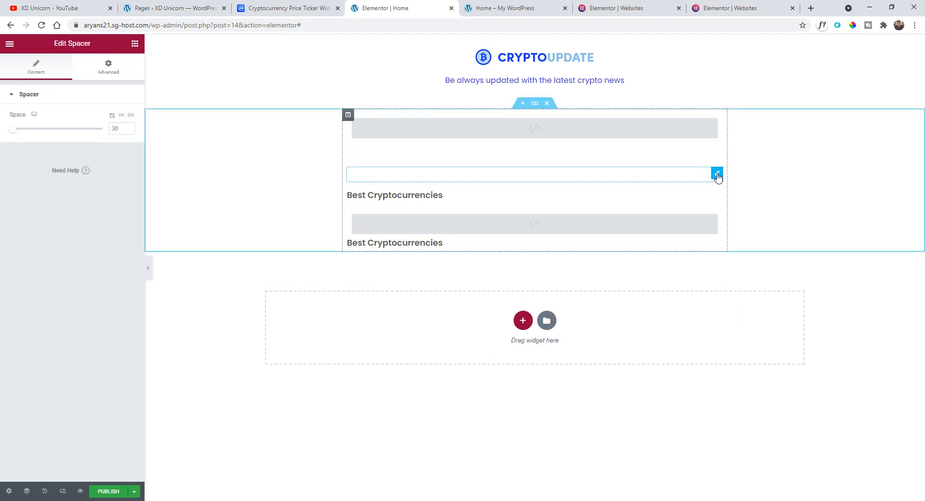
drag(716, 174, 452, 226)
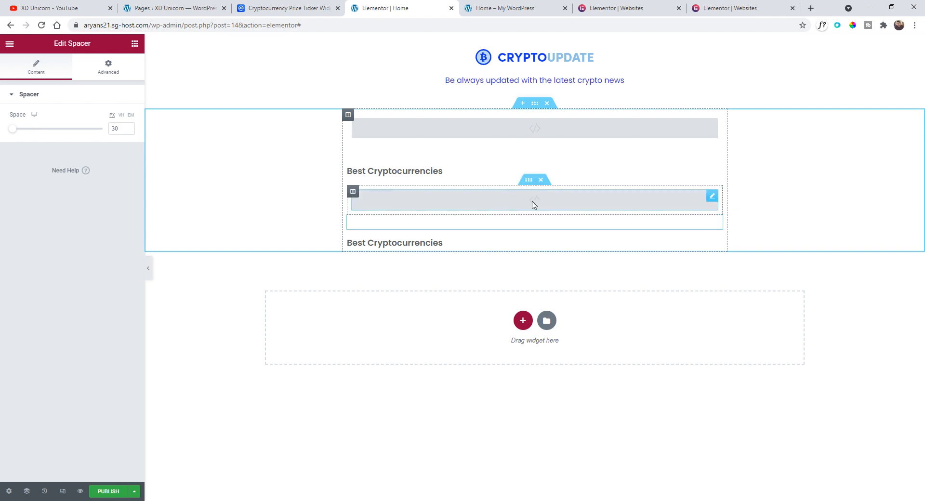
- Duplicate the price blocks inner section and move the copy below the second heading
right_click(528, 179)
click(538, 186)
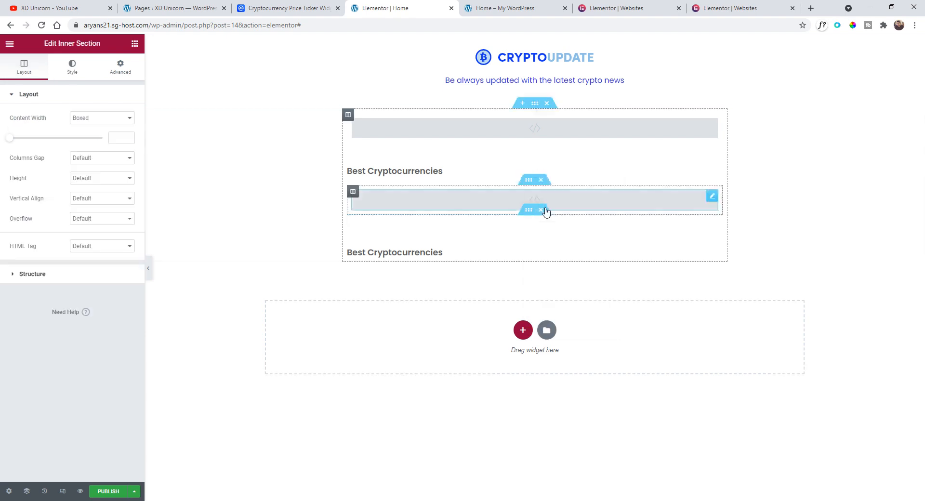
drag(528, 213, 487, 262)
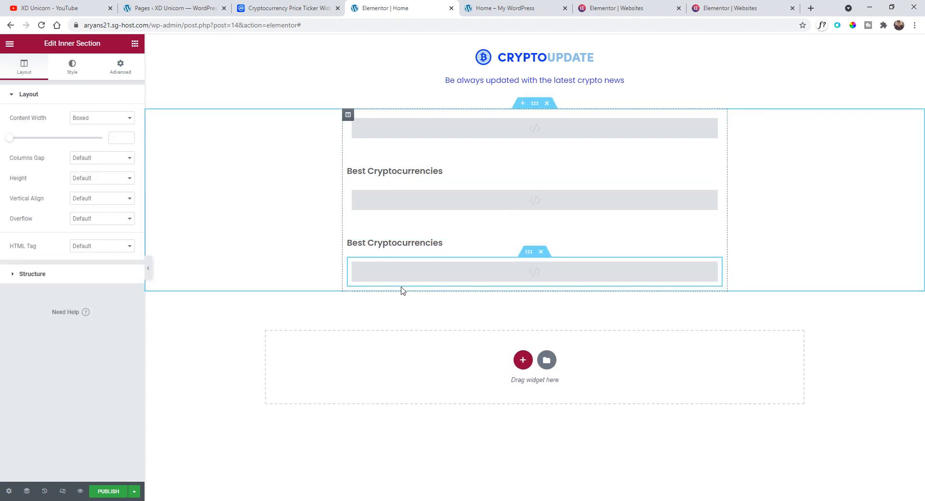
- Clear all code from the new bottom HTML widget
click(390, 275)
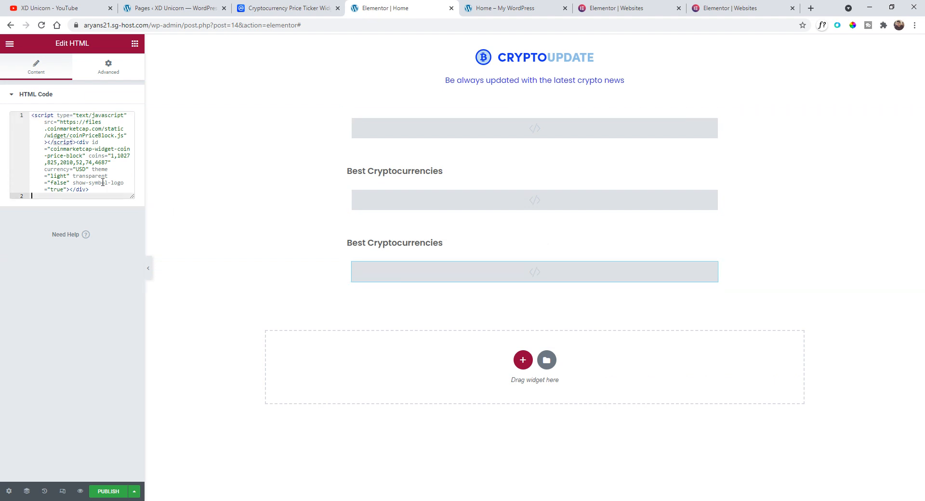
drag(97, 192, 27, 112)
key(BackSpace)
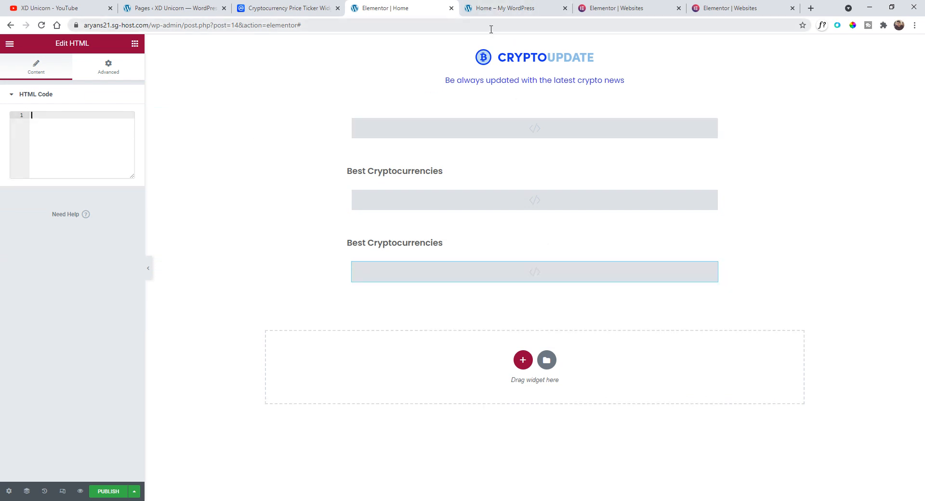
- Copy the Coin Ticker widget's website code from CoinMarketCap
click(498, 7)
click(381, 7)
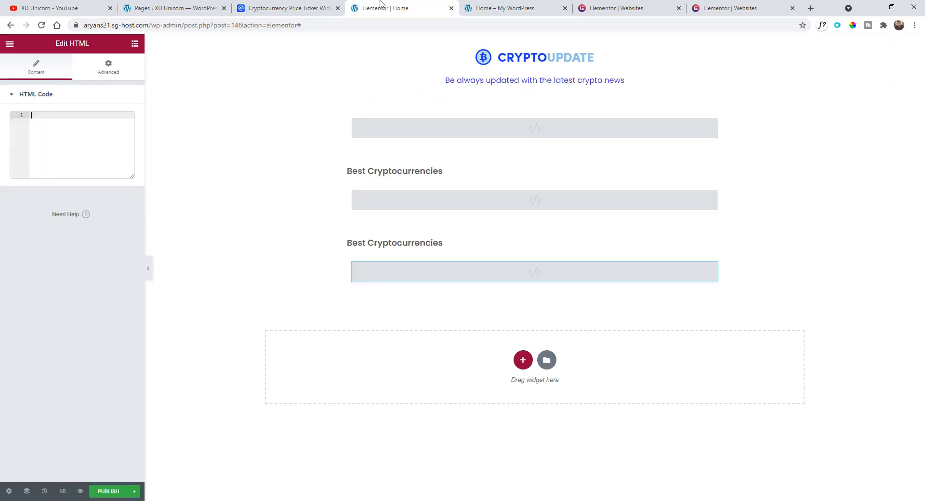
click(299, 5)
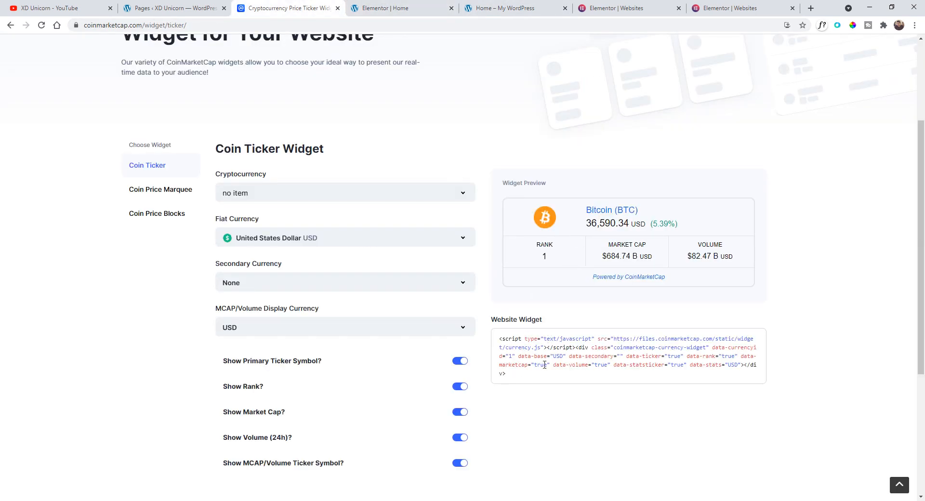
drag(517, 377, 496, 341)
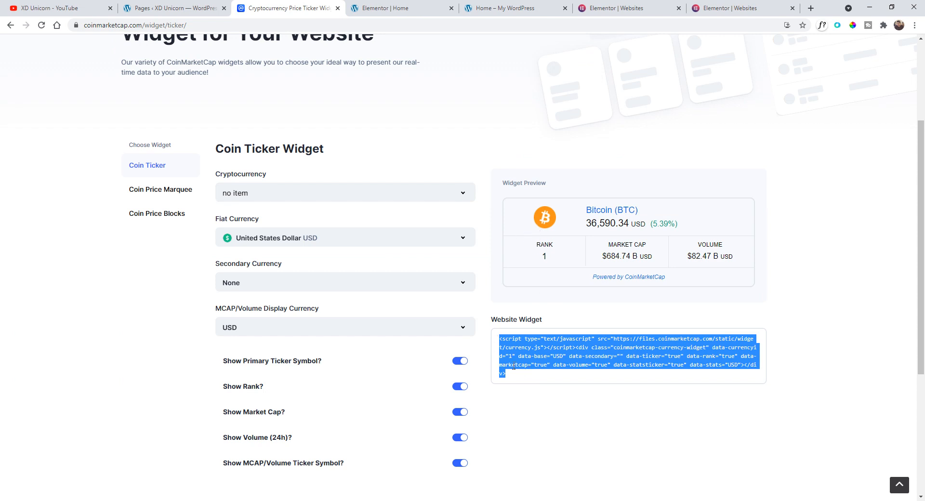
key(ctrl+c)
- Paste the Coin Ticker code into the bottom HTML widget
click(381, 7)
click(96, 144)
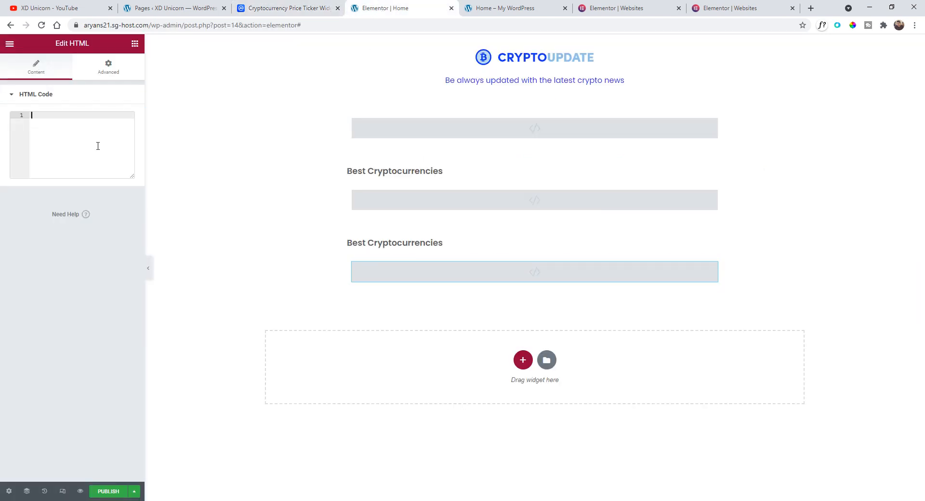
key(ctrl+v)
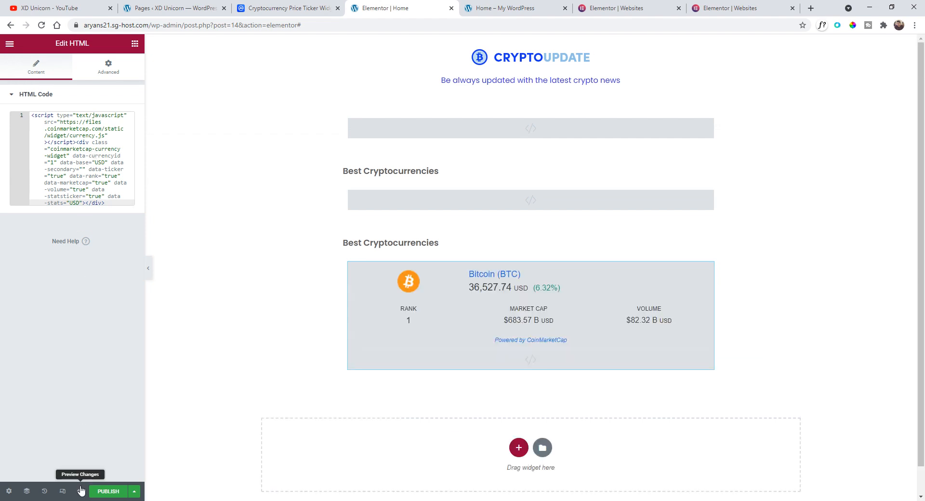
- Preview the page to check the new Bitcoin ticker below the price blocks
click(81, 491)
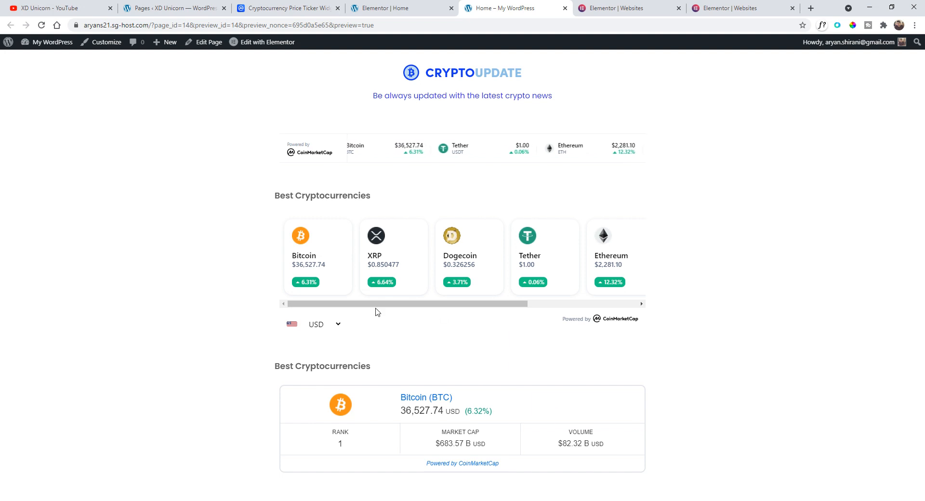
mouse_move(377, 305)
mouse_down()
mouse_move(453, 308)
mouse_move(374, 305)
mouse_up()
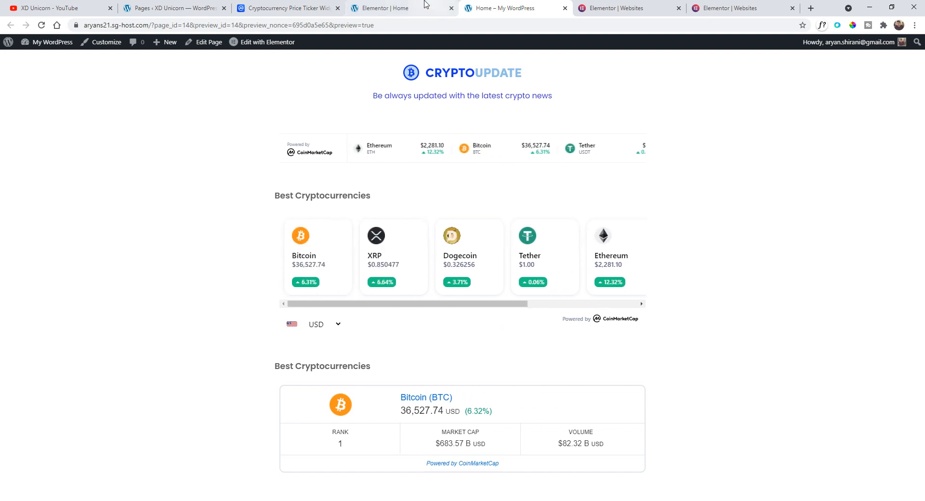
click(388, 9)
- Rename the second heading to "Common Crypto"
double_click(386, 243)
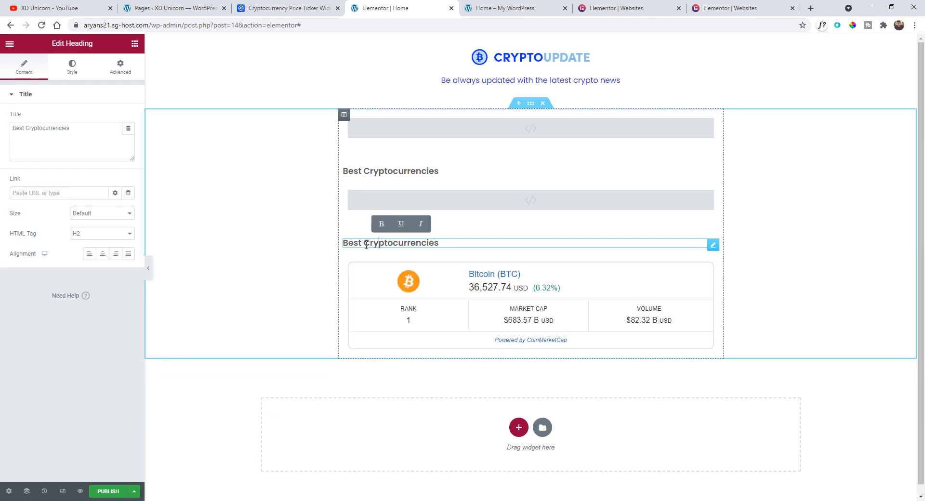
drag(467, 243, 326, 247)
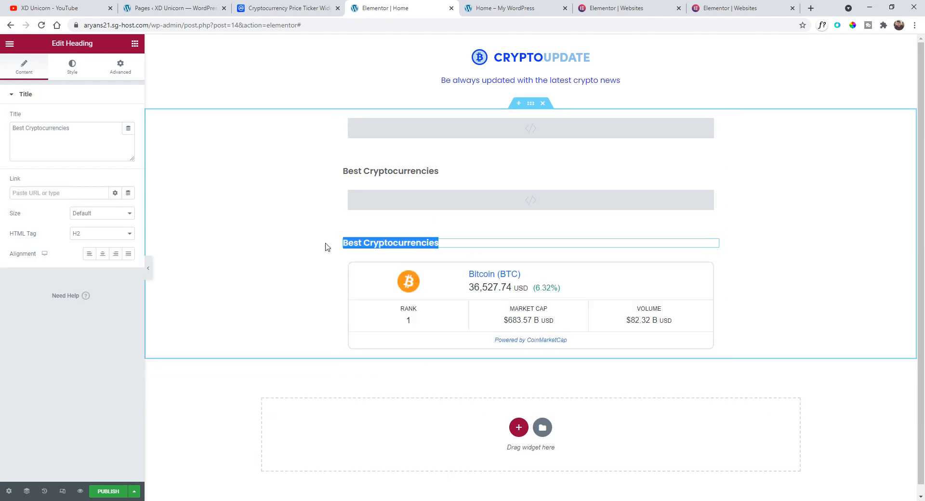
text(Common Crypto)
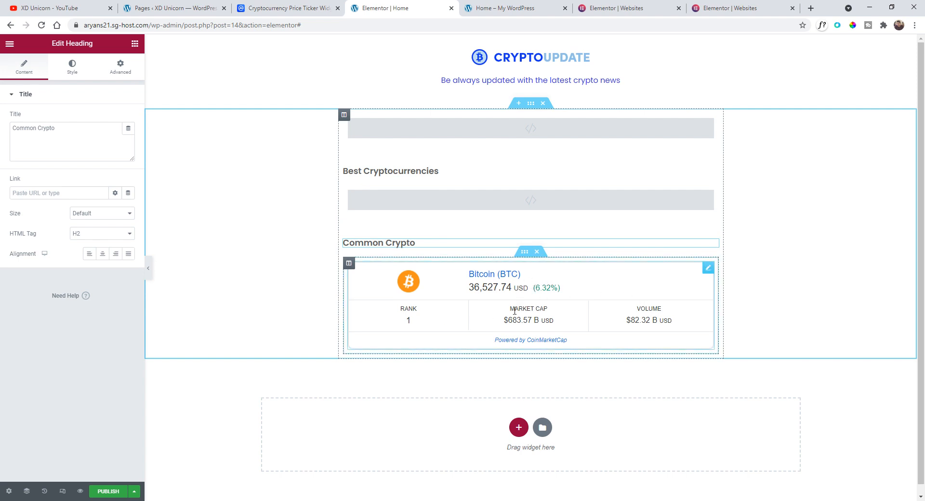
- Duplicate the ticker's column to place two tickers side by side
right_click(348, 265)
click(373, 287)
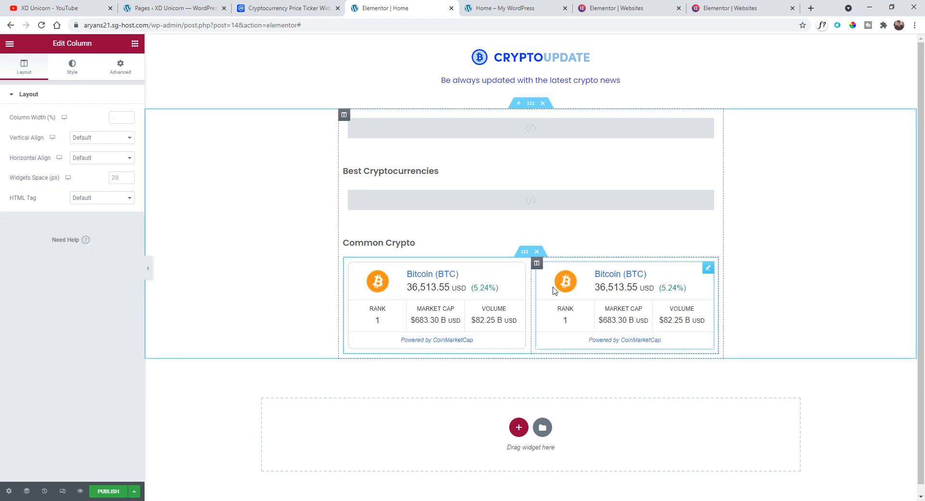
right_click(538, 264)
click(559, 289)
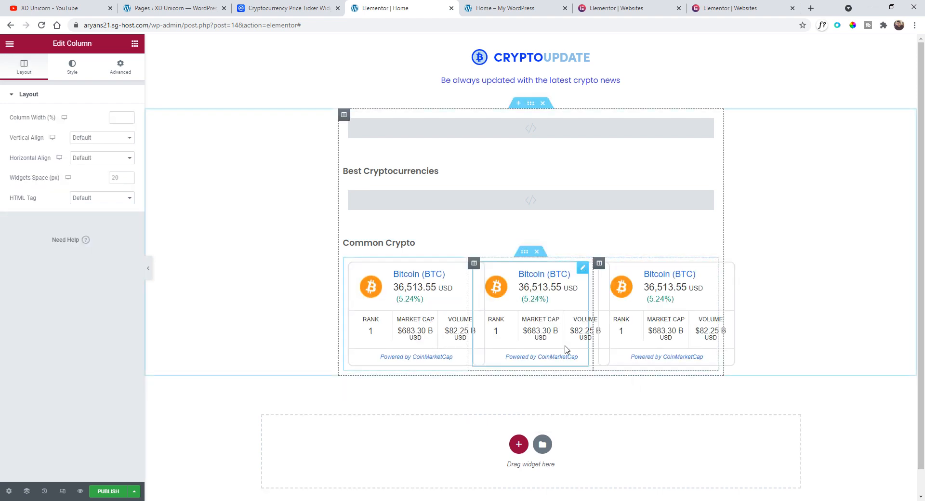
right_click(600, 268)
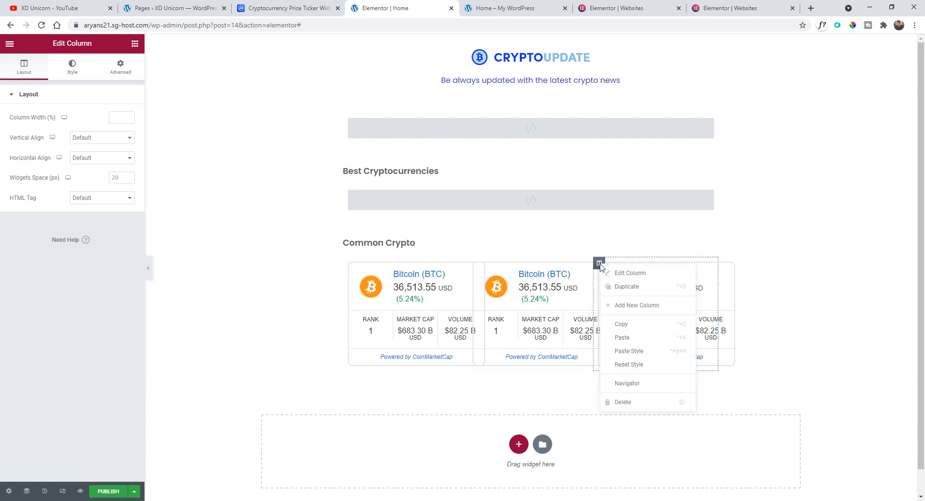
click(630, 403)
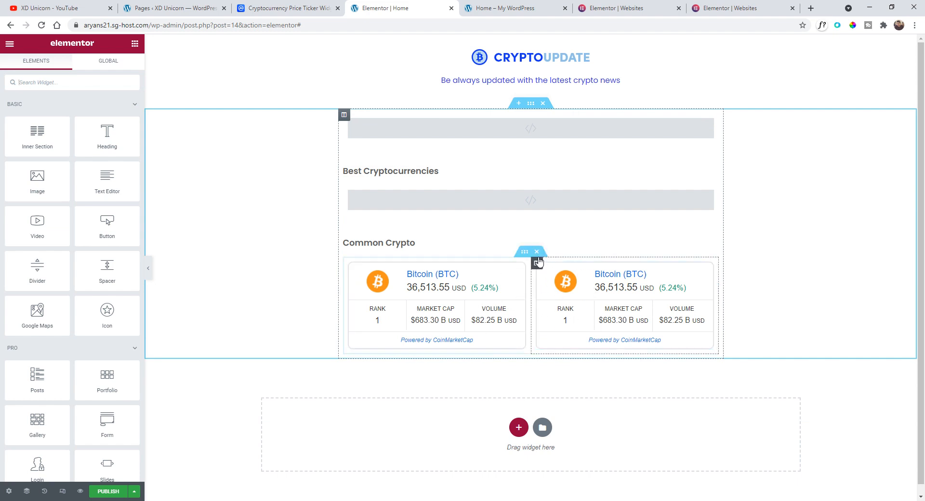
- Duplicate the inner section holding the two tickers to add a second row
right_click(525, 254)
key(Escape)
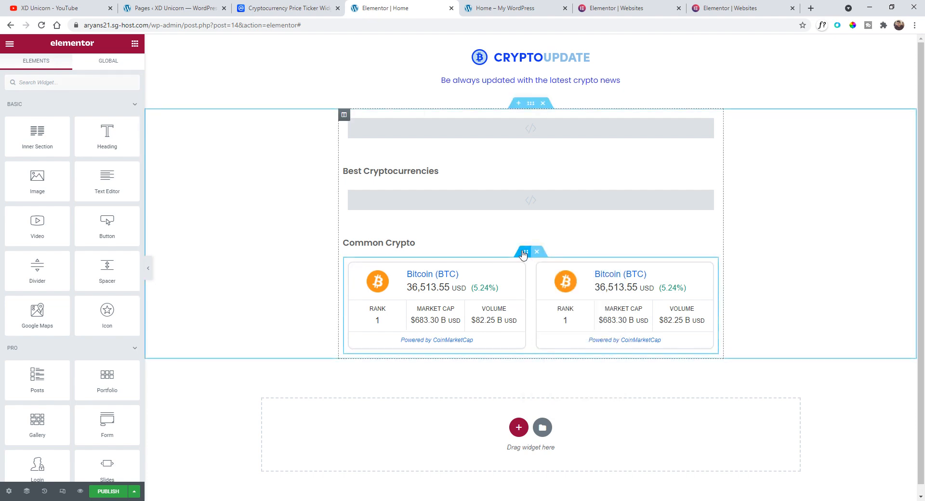
right_click(525, 254)
click(535, 272)
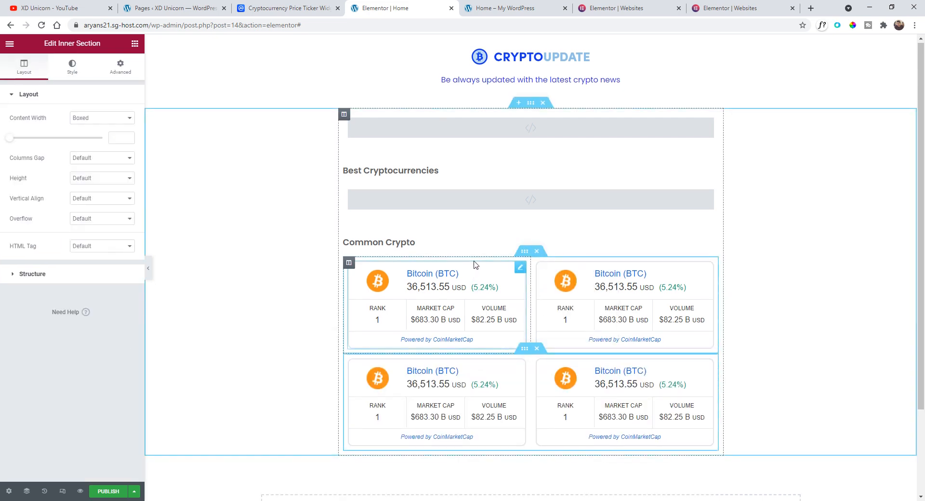
- Duplicate the two-ticker inner section twice more to make four rows of tickers
scroll(474, 265, down, 1)
right_click(525, 302)
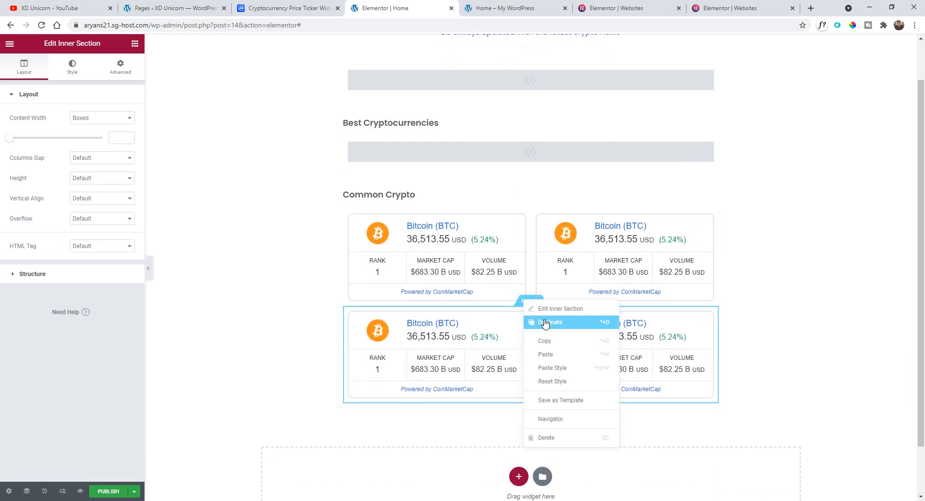
click(546, 323)
scroll(513, 274, down, 1)
right_click(526, 352)
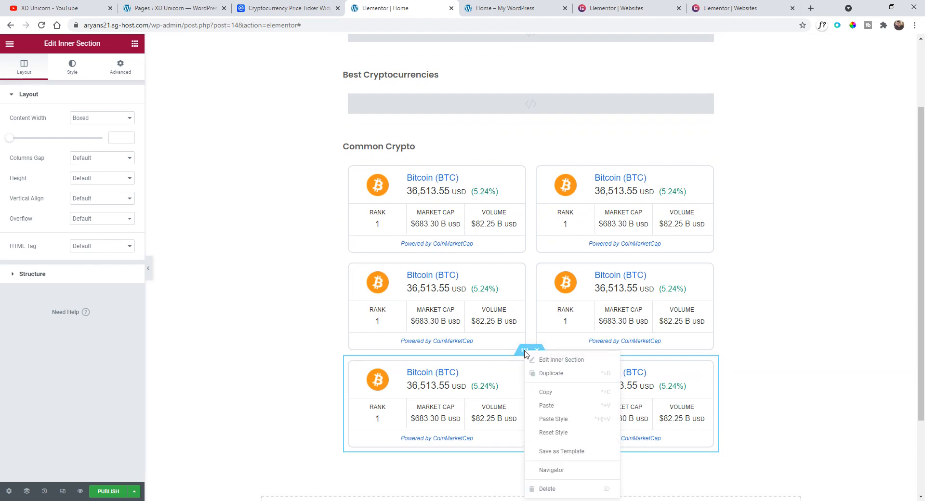
click(554, 378)
- Replace the first row's right ticker code with the CoinMarketCap Coin Ticker widget code for Ethereum ETH
scroll(692, 244, up, 1)
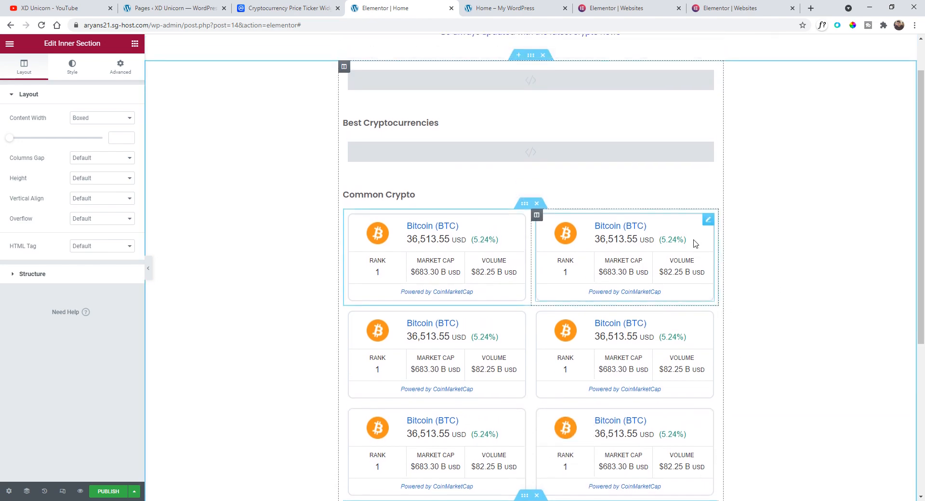
scroll(641, 240, down, 2)
scroll(591, 236, down, 3)
scroll(533, 266, up, 4)
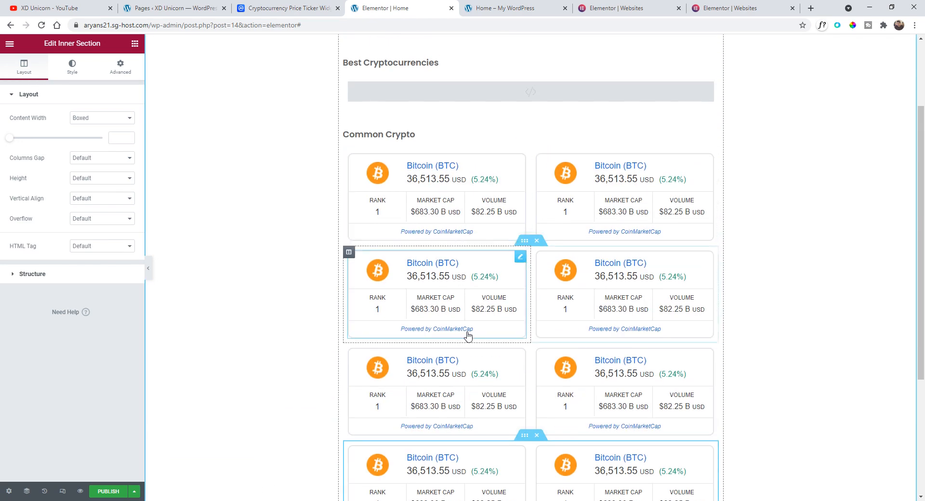
scroll(661, 225, up, 1)
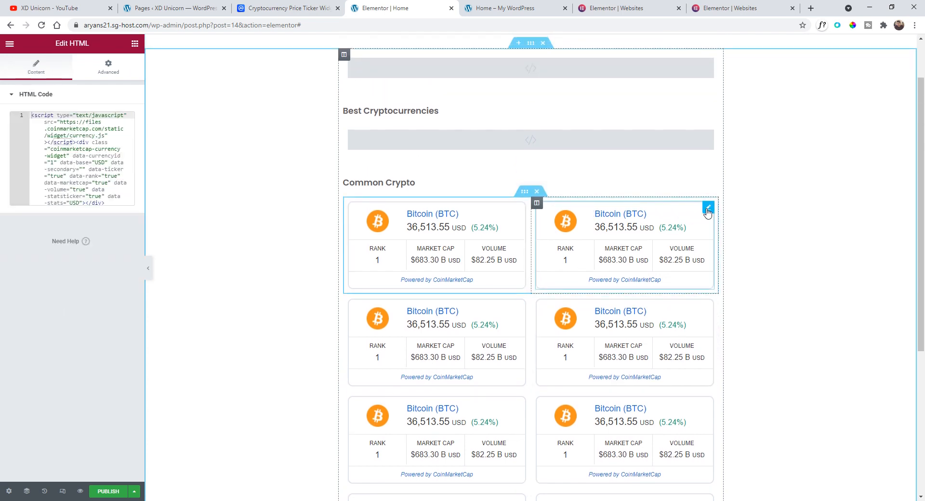
click(289, 8)
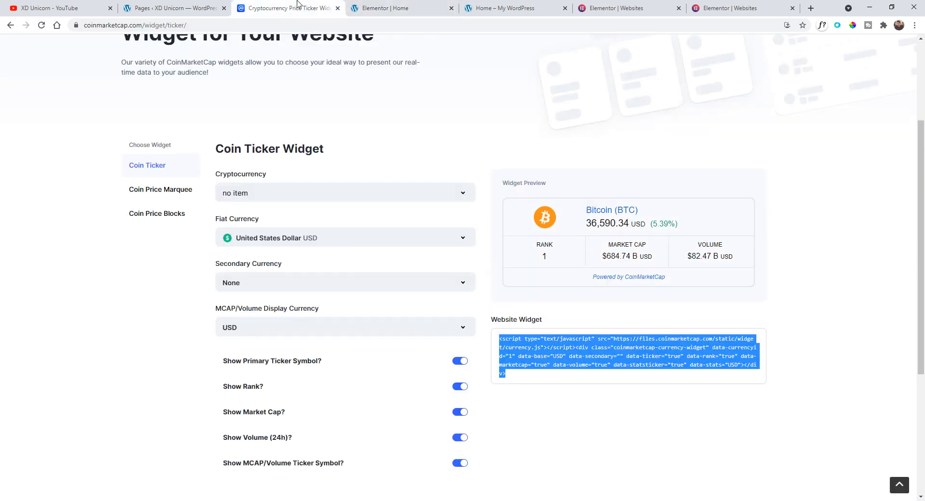
click(302, 196)
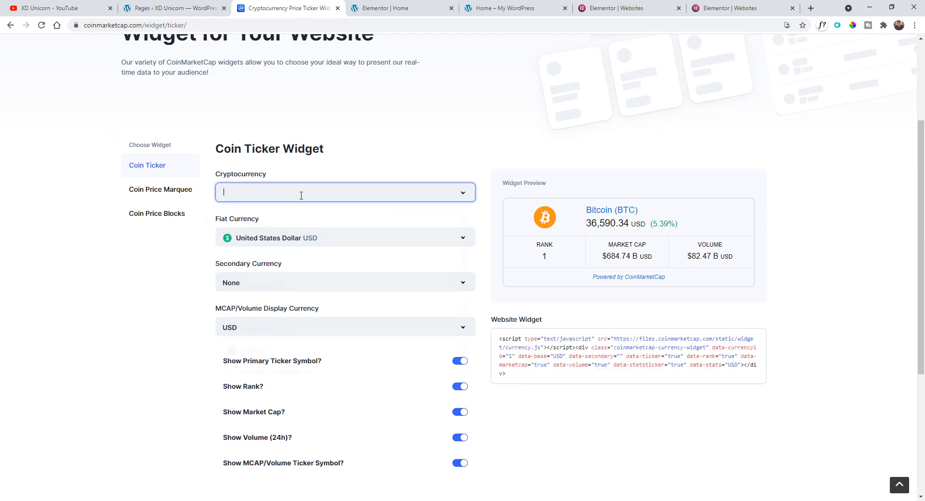
click(305, 241)
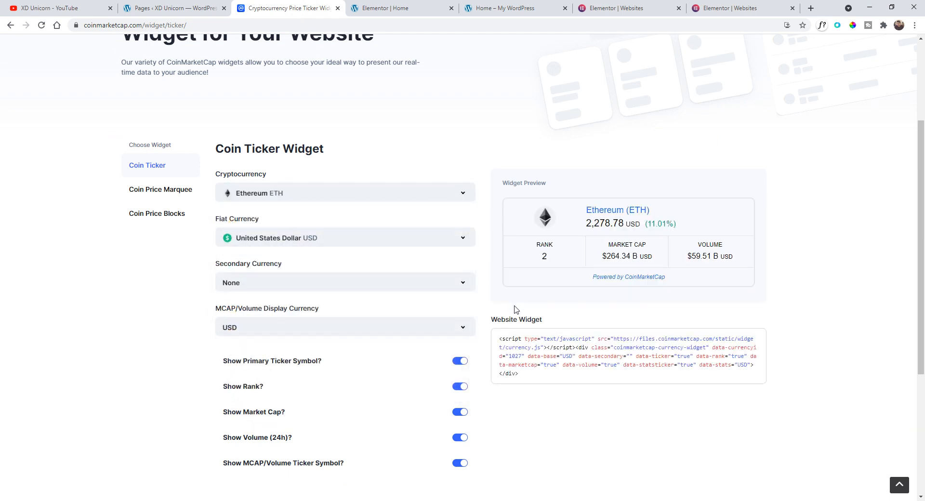
click(526, 375)
key(ctrl+c)
click(424, 8)
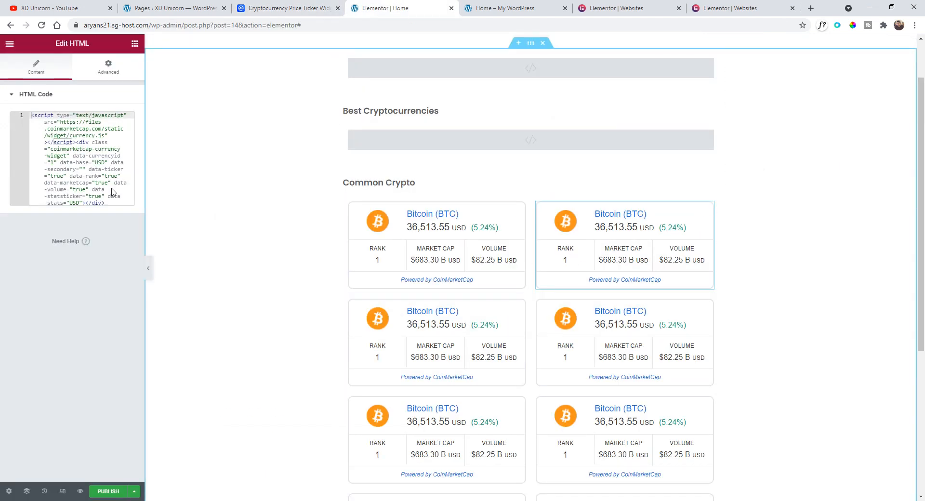
click(66, 151)
double_click(67, 151)
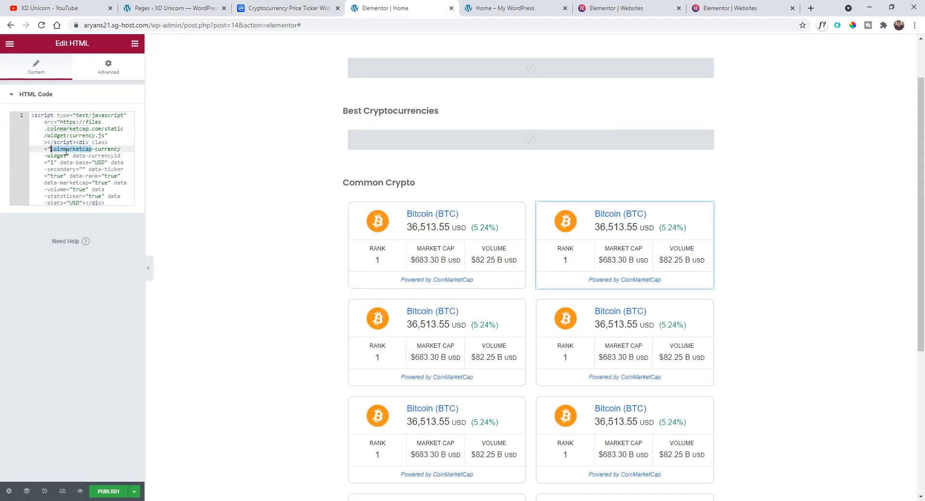
key(ctrl+a)
key(ctrl+v)
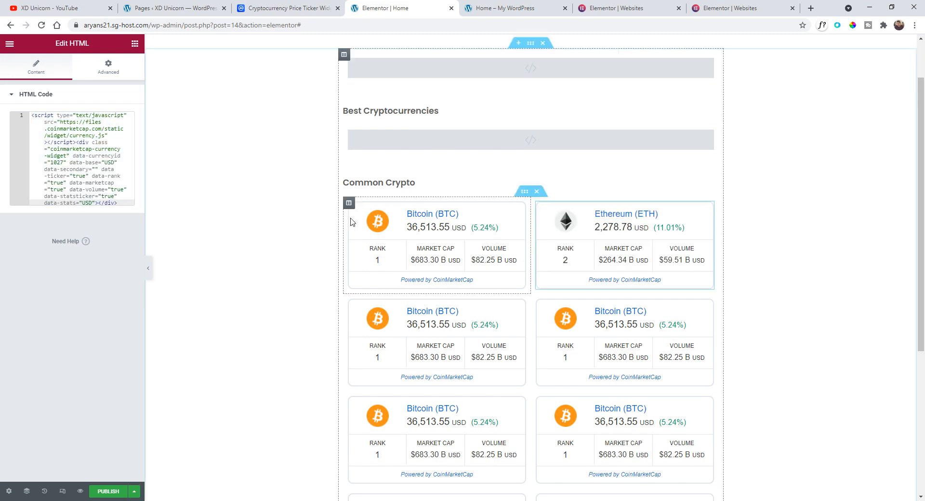
- Generate a Cardano ADA ticker widget and paste its code into the second row's left ticker
key(ctrl+shift+Tab)
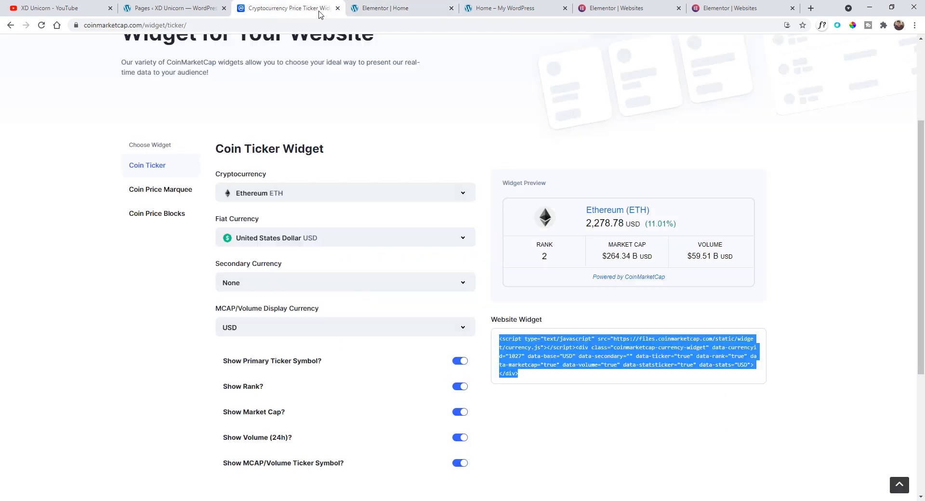
click(371, 199)
click(353, 290)
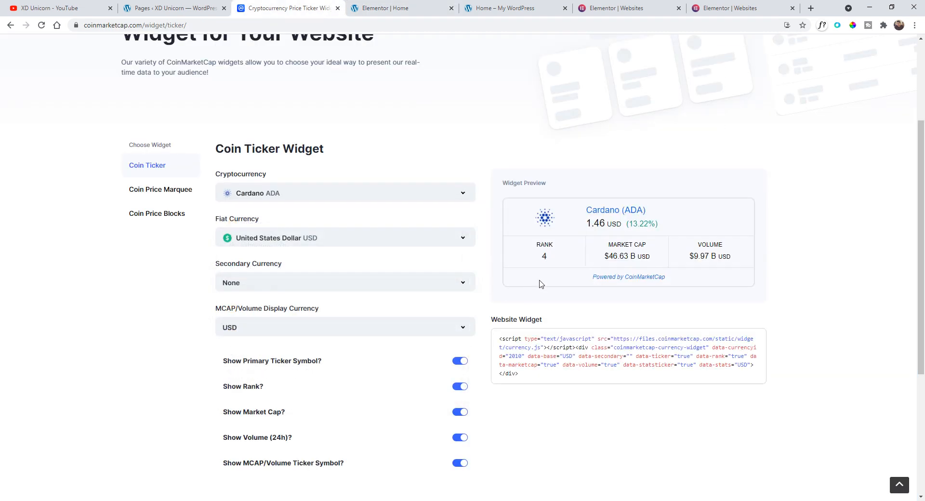
mouse_move(529, 370)
mouse_down()
mouse_move(490, 337)
mouse_move(529, 378)
mouse_up()
key(ctrl+c)
click(393, 7)
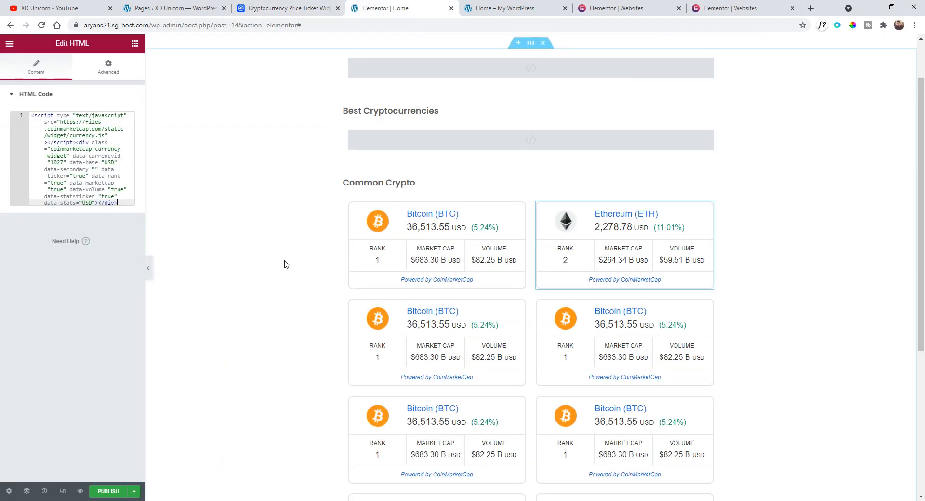
click(521, 308)
click(112, 190)
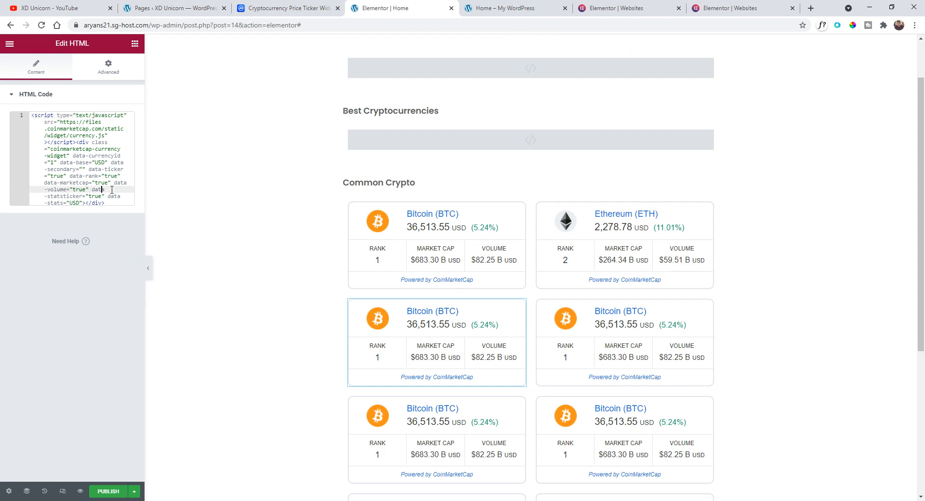
key(ctrl+a)
text(v)
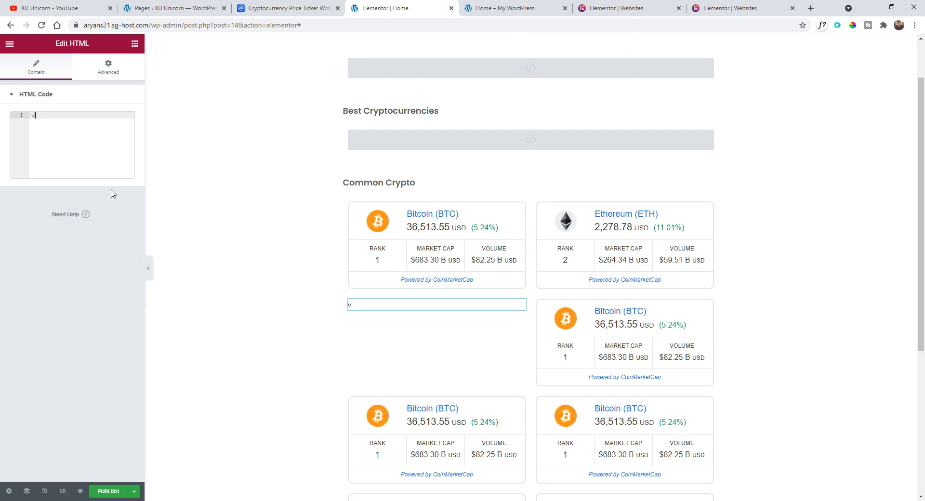
click(20, 120)
key(ctrl+v)
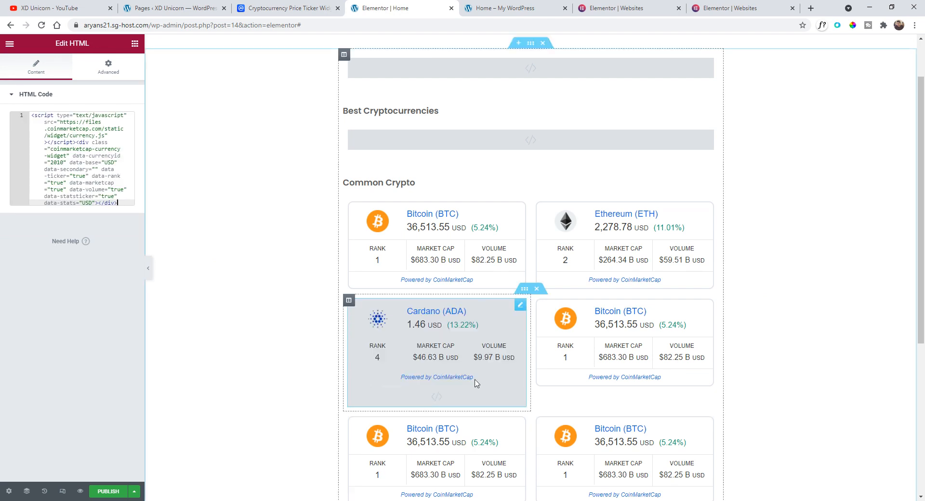
- Generate a Binance Coin BNB ticker widget and paste its code into the second row's right ticker
click(708, 305)
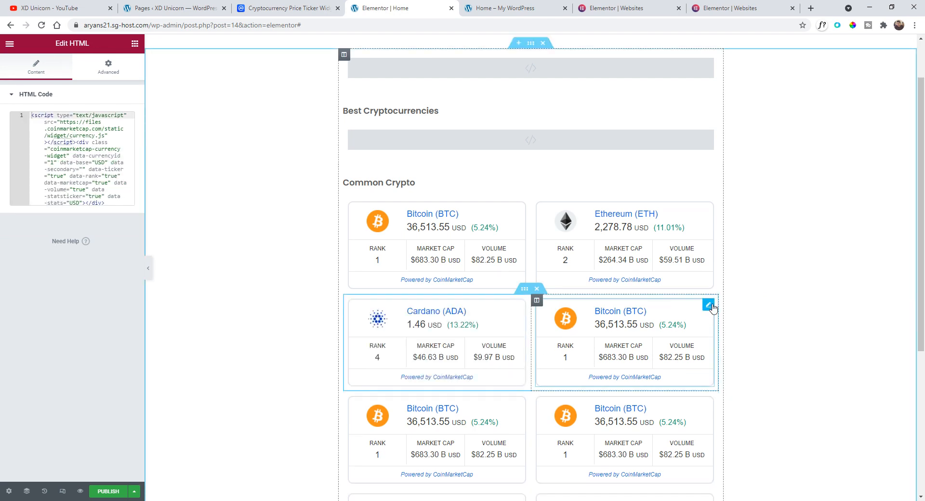
click(322, 4)
click(360, 195)
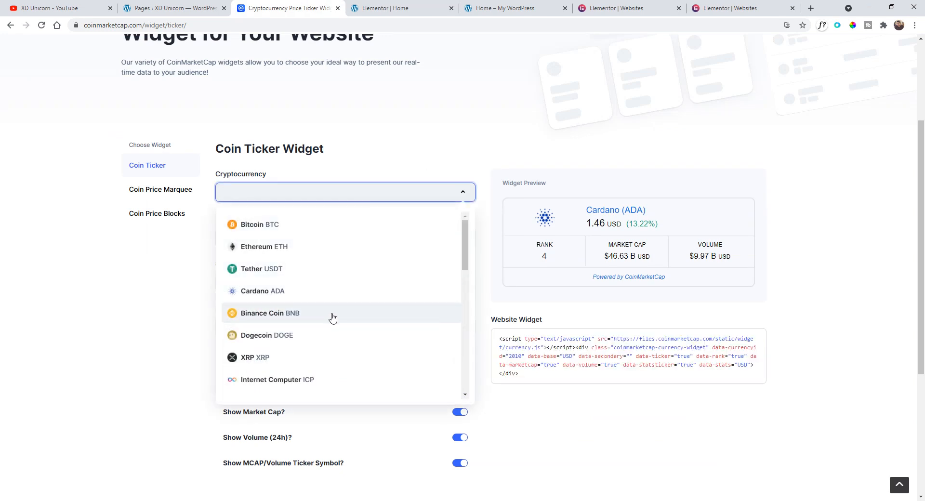
click(314, 320)
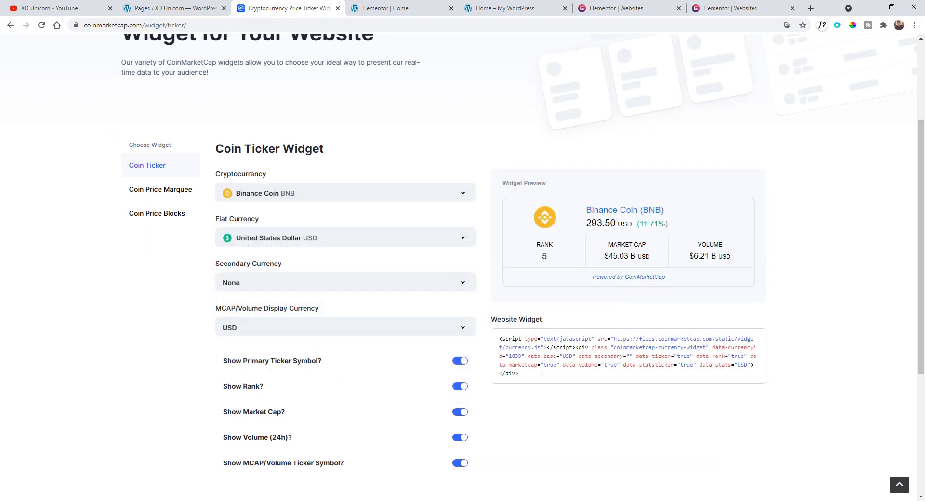
drag(541, 372, 501, 338)
click(380, 9)
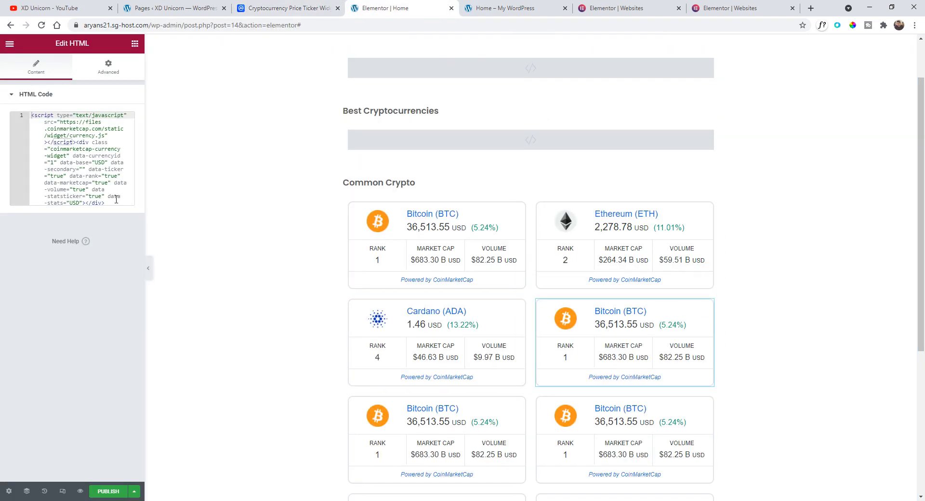
drag(105, 203, 19, 105)
key(ctrl+c)
key(BackSpace)
key(ctrl+v)
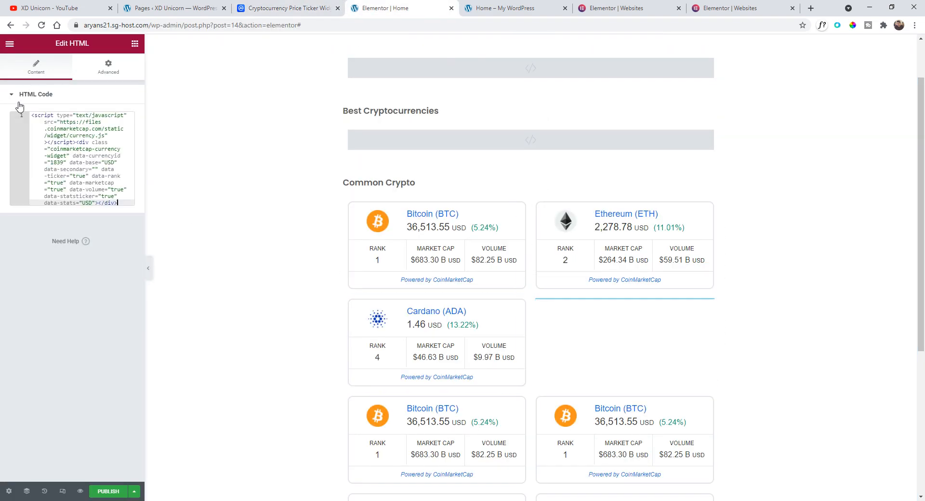
- Generate an XRP ticker widget and paste its code into the third row's left ticker
scroll(506, 237, down, 4)
click(333, 8)
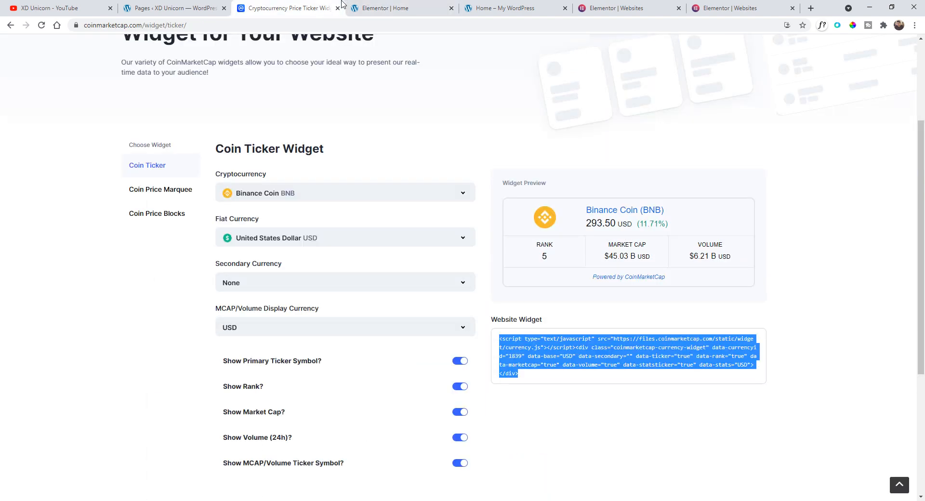
click(359, 188)
click(331, 362)
click(626, 267)
key(ctrl+c)
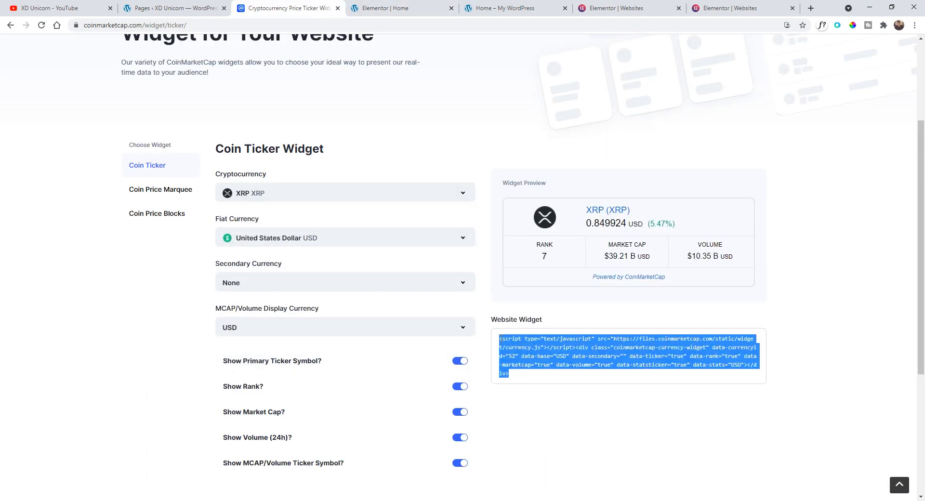
click(386, 8)
key(ctrl+a)
key(ctrl+v)
- Generate an Internet Computer ICP ticker widget and paste its code into the third row's right ticker
click(289, 8)
click(423, 192)
scroll(347, 326, down, 4)
scroll(297, 284, up, 2)
click(295, 284)
click(627, 357)
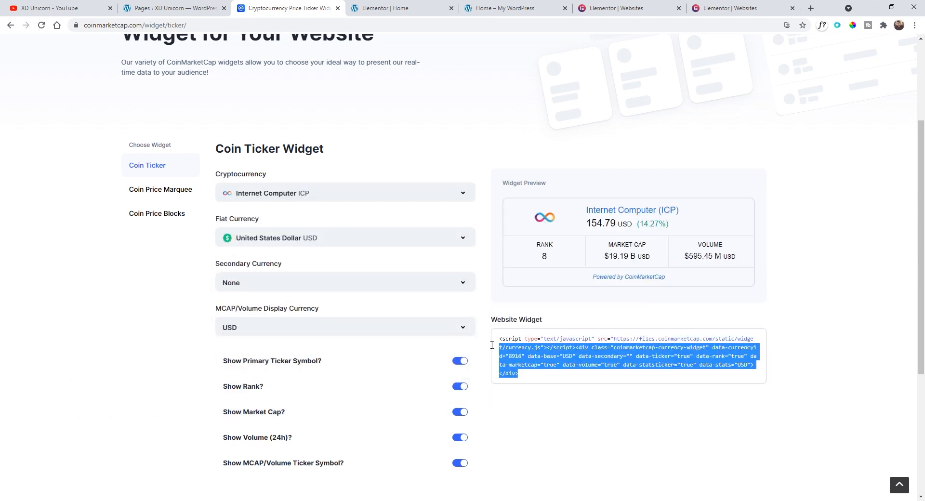
key(ctrl+c)
click(385, 8)
key(ctrl+a)
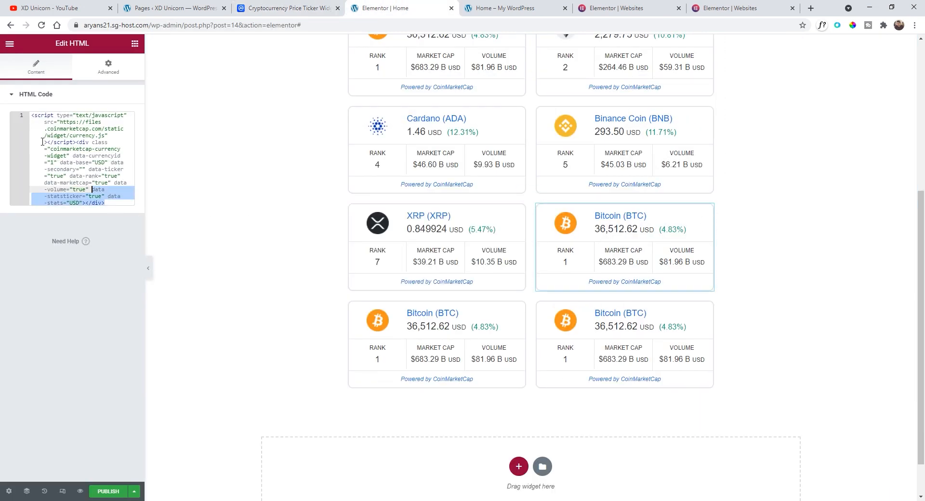
key(ctrl+v)
- Generate a Stellar XLM ticker widget and paste its code into the fourth row's left ticker
key(ctrl+shift+Tab)
click(337, 99)
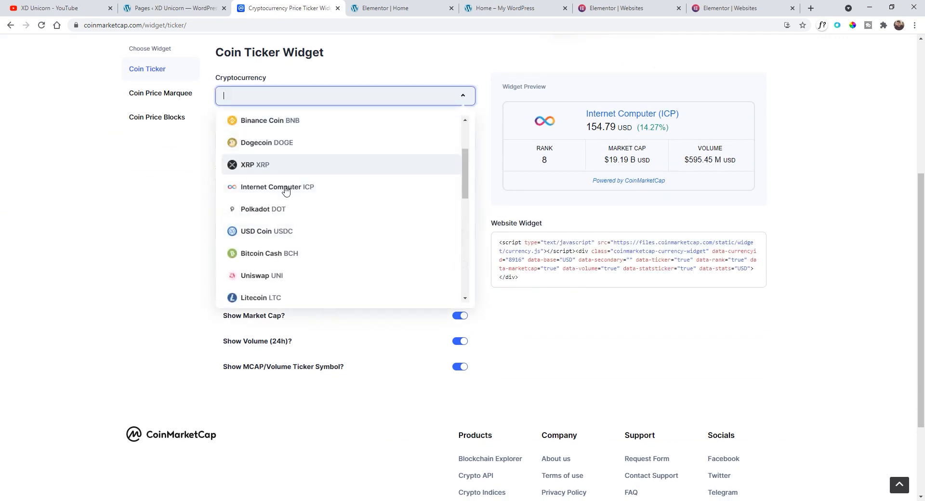
scroll(310, 235, down, 3)
click(285, 196)
click(507, 278)
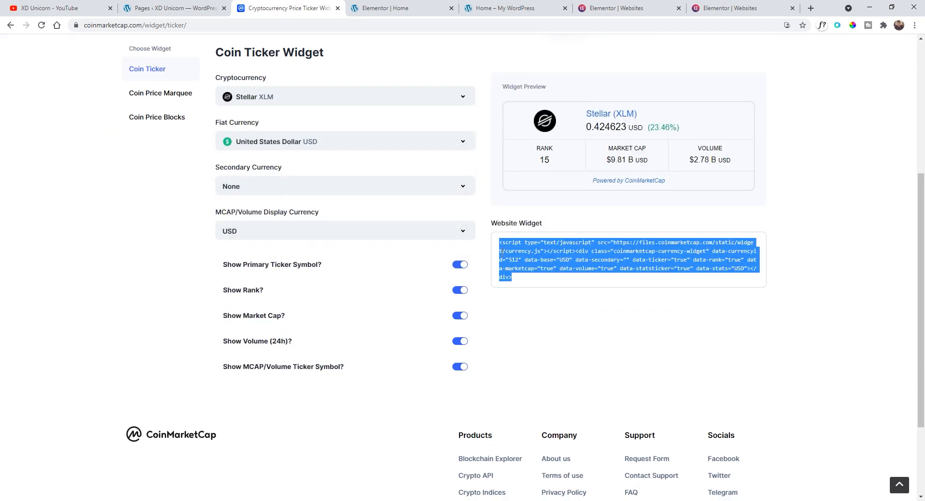
key(ctrl+c)
key(ctrl+Tab)
key(ctrl+a)
key(ctrl+v)
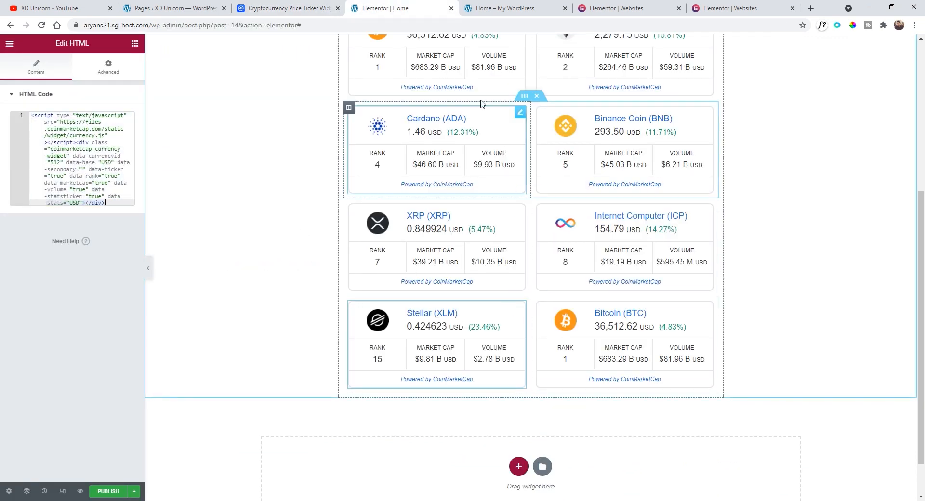
- Generate a Filecoin FIL ticker widget, paste its code into the fourth row's right ticker, and publish
key(ctrl+shift+Tab)
click(314, 98)
scroll(329, 240, down, 2)
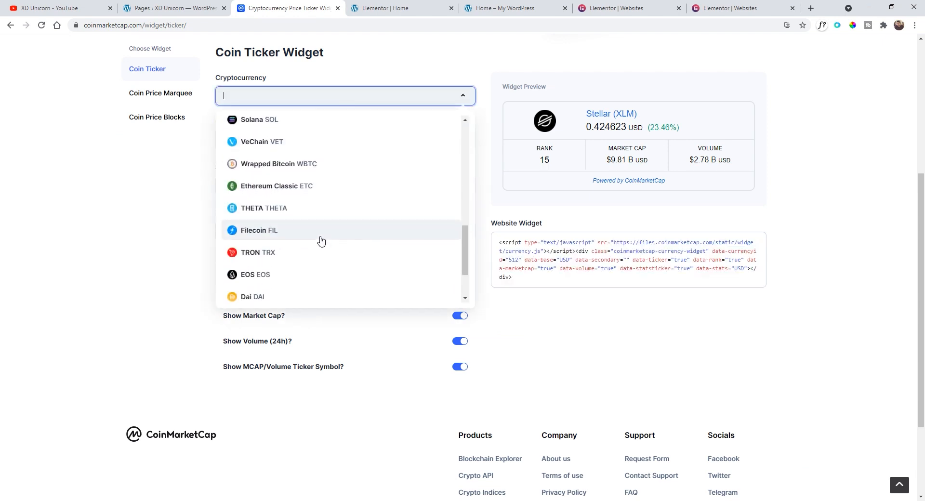
click(320, 236)
click(492, 253)
key(ctrl+c)
key(ctrl+Tab)
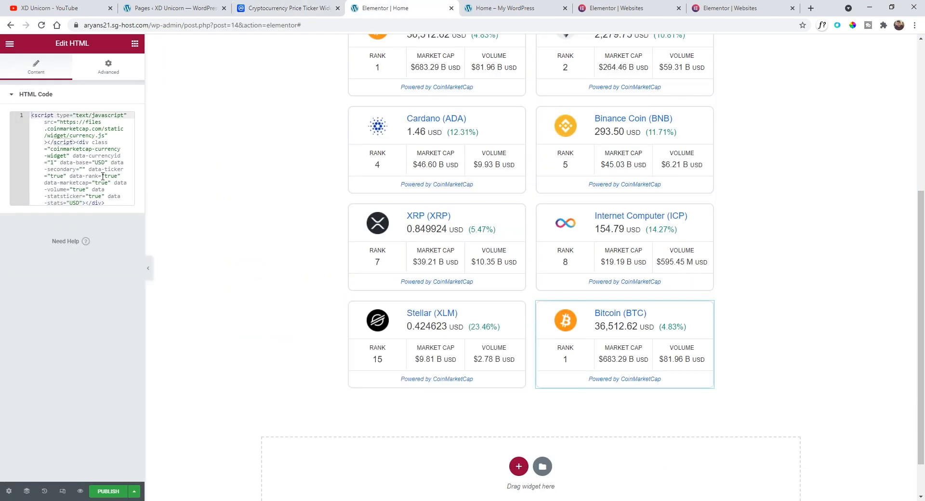
key(ctrl+a)
key(ctrl+v)
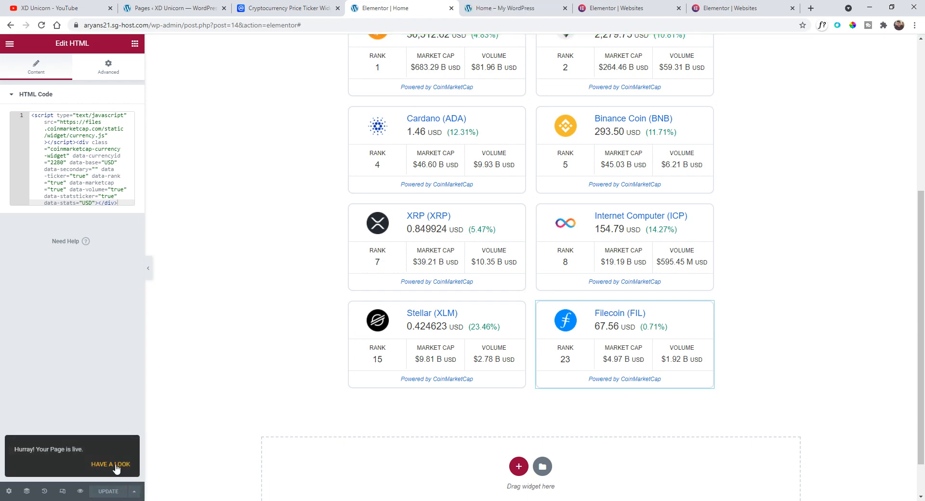
- Open the live Home page and review the Common Crypto ticker grid
click(115, 465)
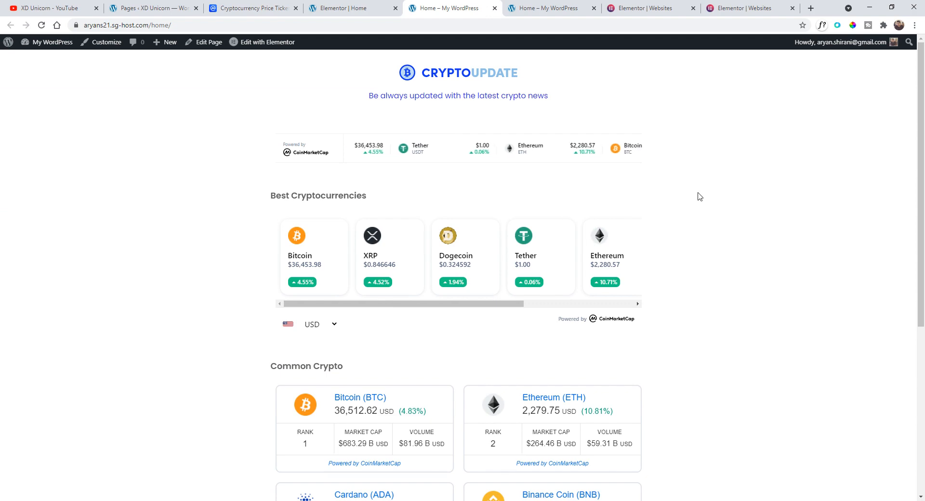
scroll(713, 197, down, 1)
scroll(713, 198, up, 1)
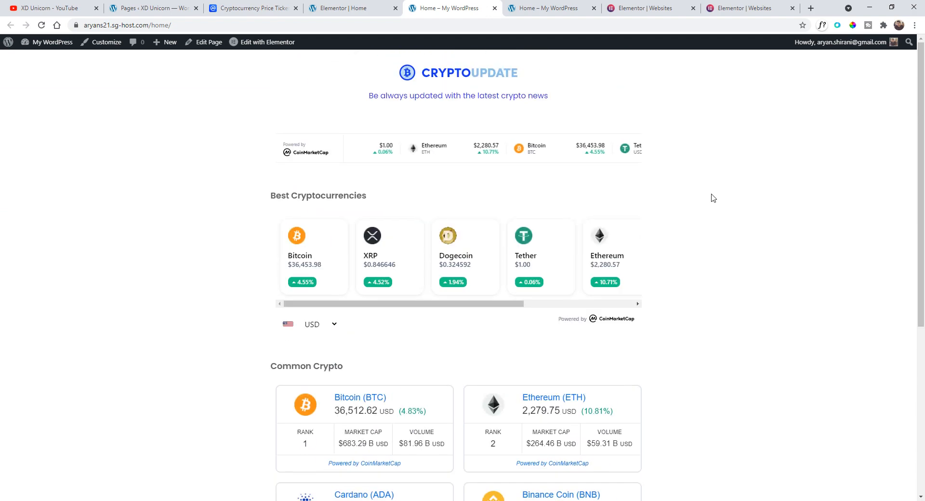
scroll(713, 198, down, 5)
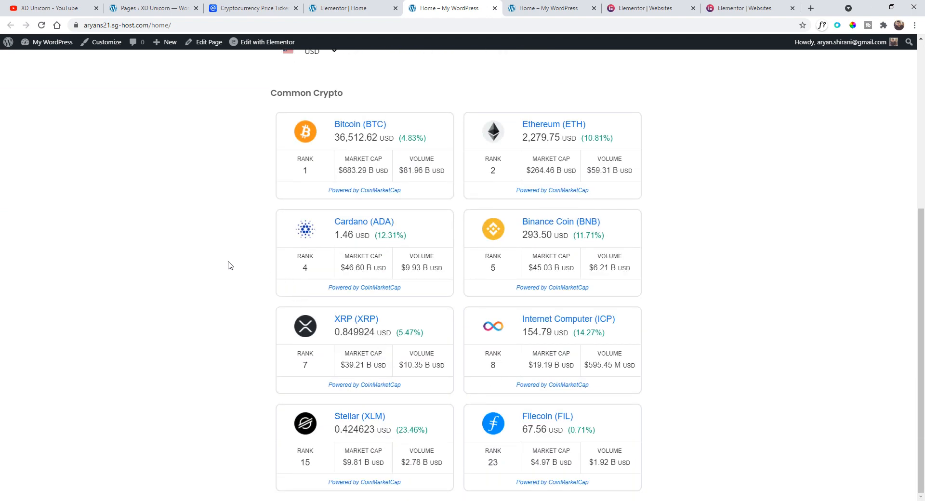
- Scroll through the live Home page to examine the header, ticker bar, Best Cryptocurrencies carousel and Common Crypto grid
scroll(618, 241, up, 5)
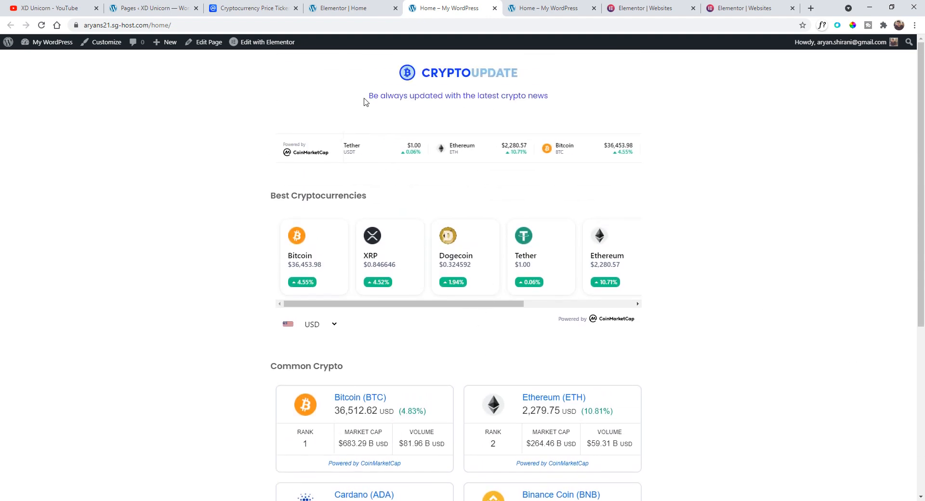
scroll(226, 268, down, 5)
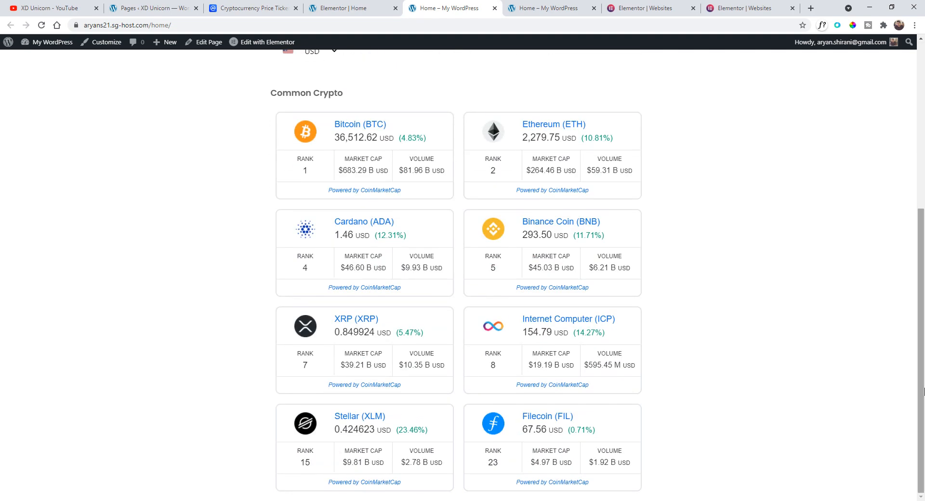
scroll(590, 164, up, 5)
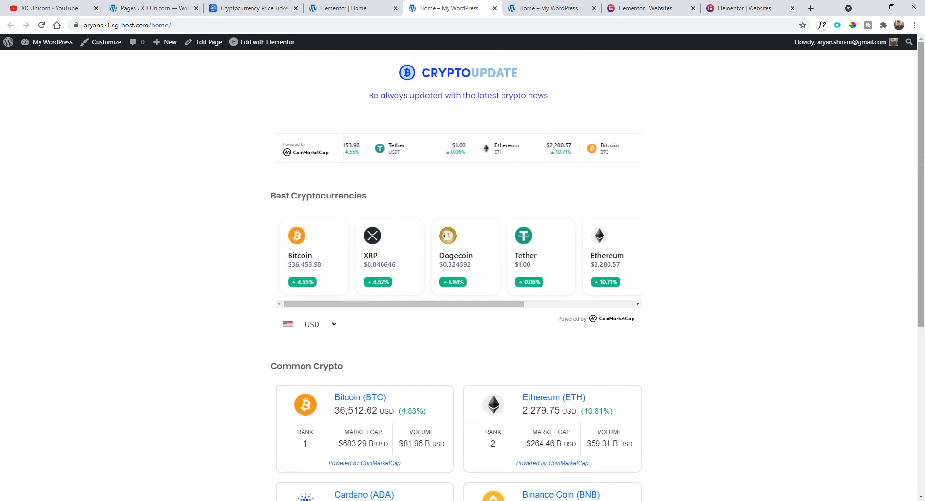
drag(923, 161, 902, 337)
scroll(902, 361, up, 5)
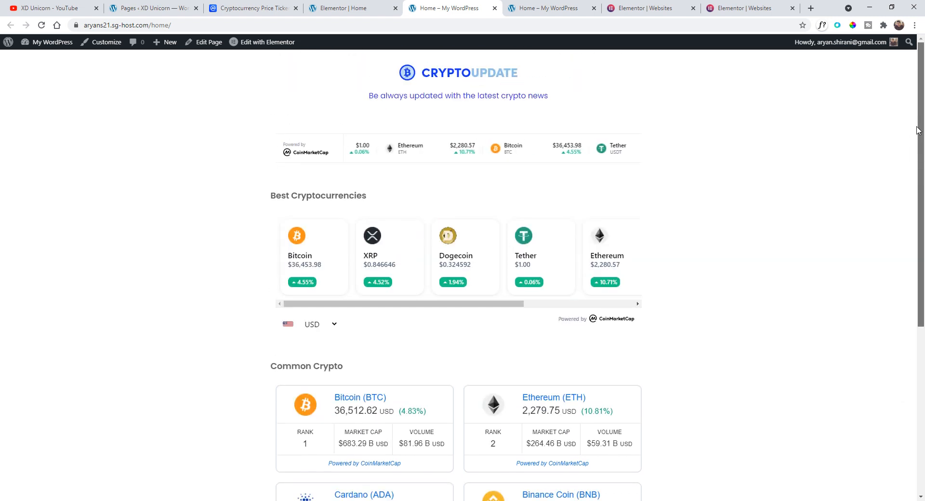
- Go to the WordPress admin dashboard and close the extra browser tabs that are no longer needed
click(8, 43)
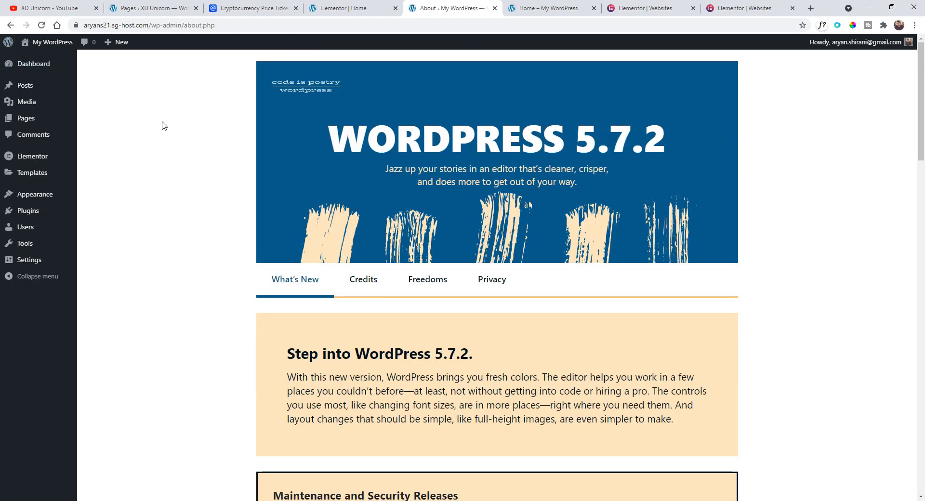
click(395, 8)
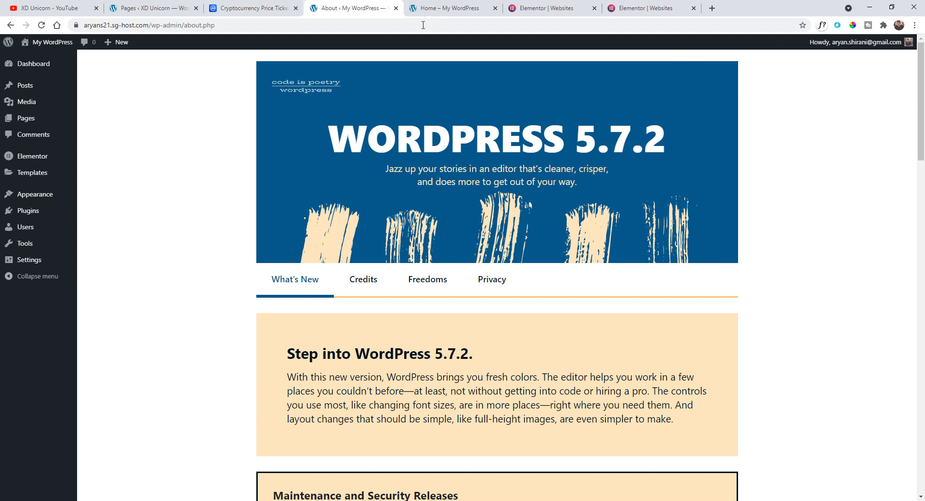
click(494, 8)
click(494, 9)
click(494, 9)
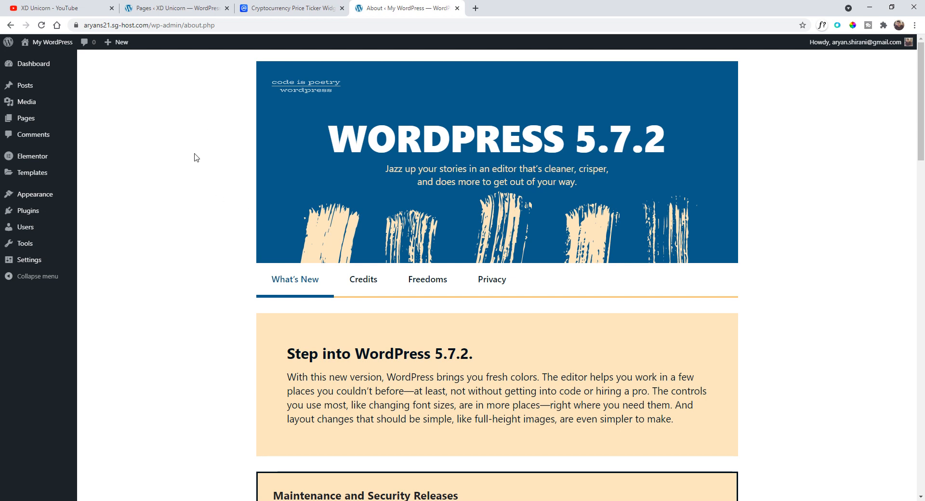
- Open the new Elementor Theme Builder and add a new Footer template, dismissing the block library
mouse_move(40, 176)
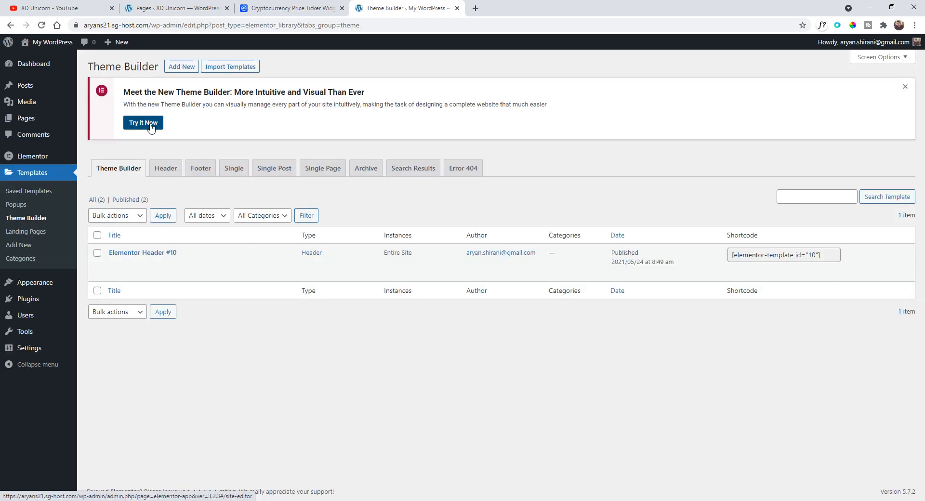
click(154, 126)
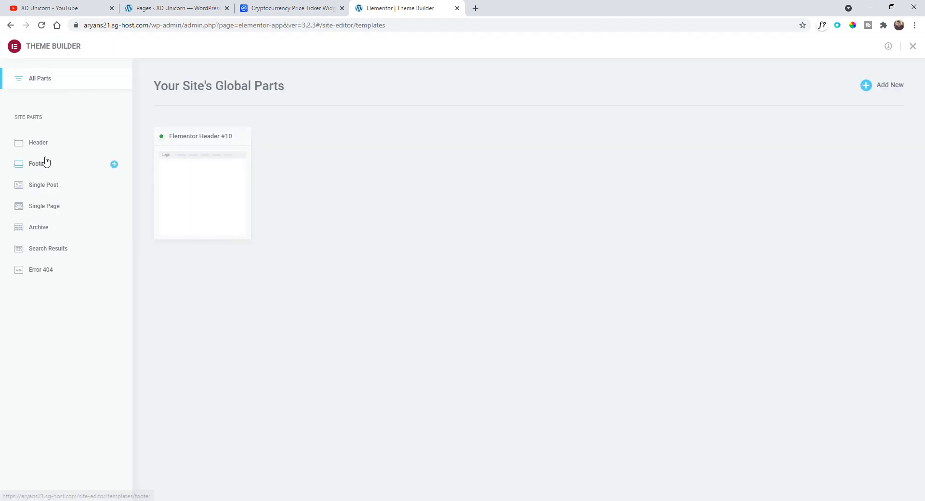
click(45, 163)
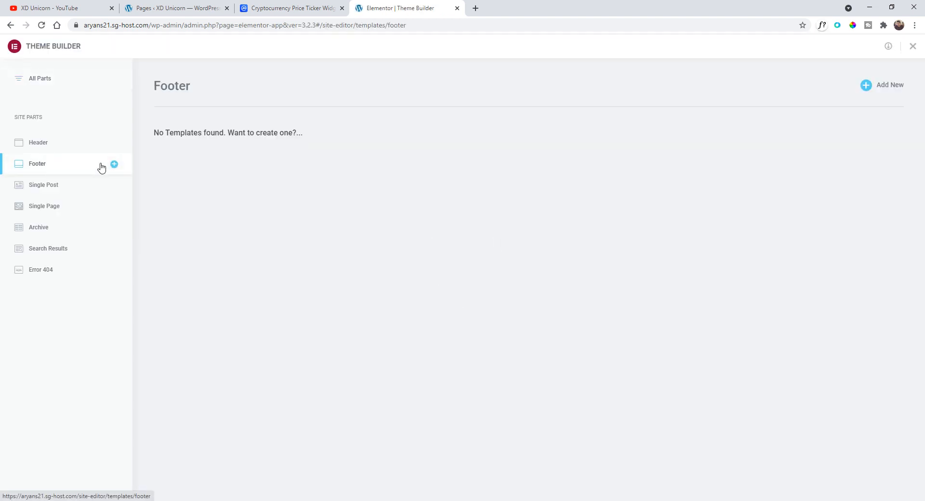
click(881, 96)
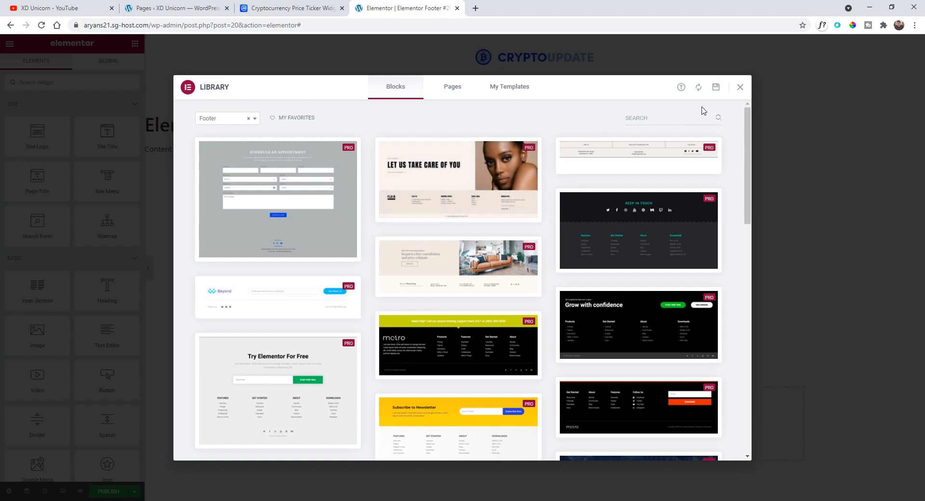
click(741, 88)
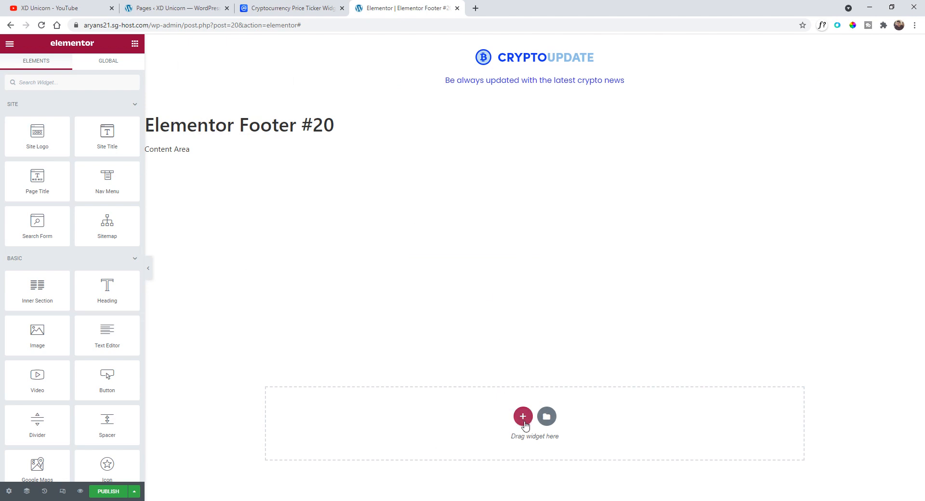
- Add a one-column section to the footer and place a two-column Inner Section inside it
click(523, 416)
scroll(511, 363, down, 1)
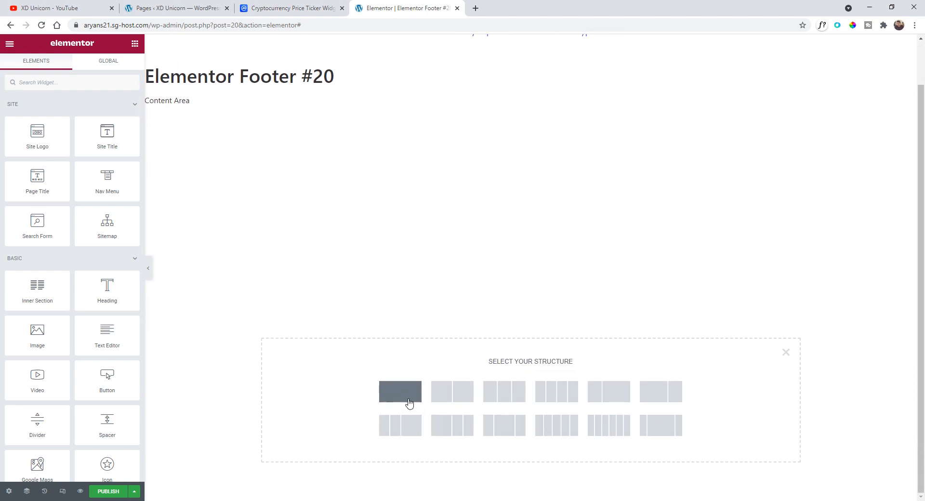
click(400, 396)
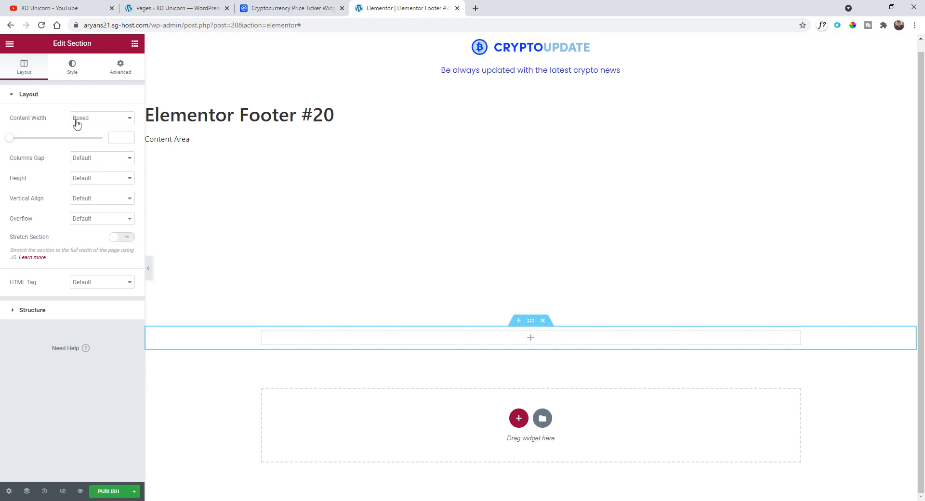
click(10, 44)
click(9, 44)
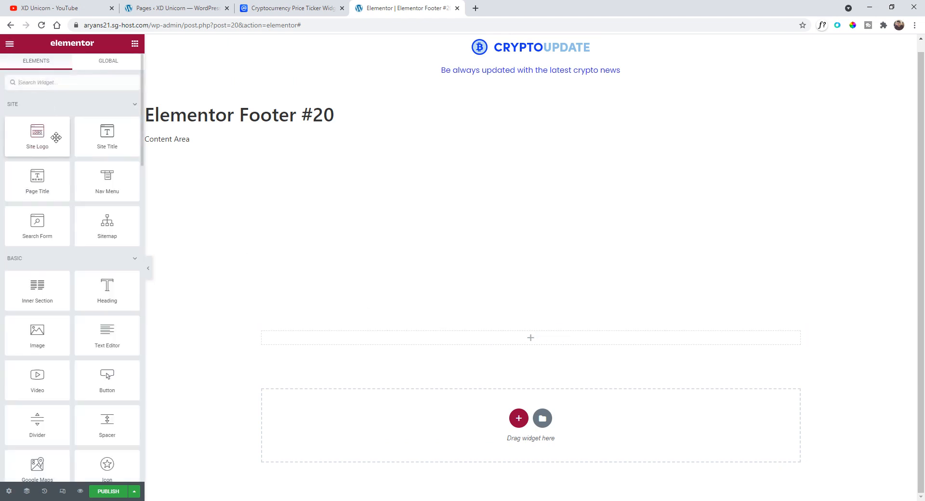
click(9, 48)
click(10, 48)
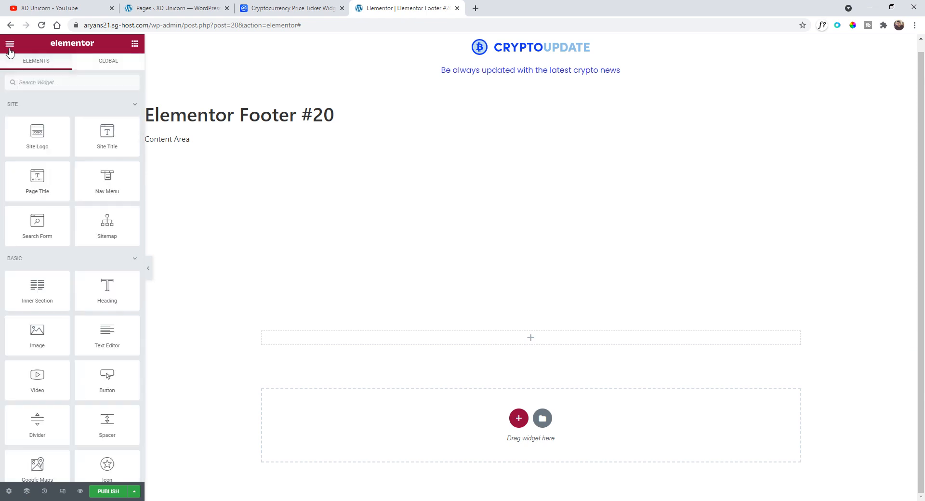
drag(28, 286, 458, 343)
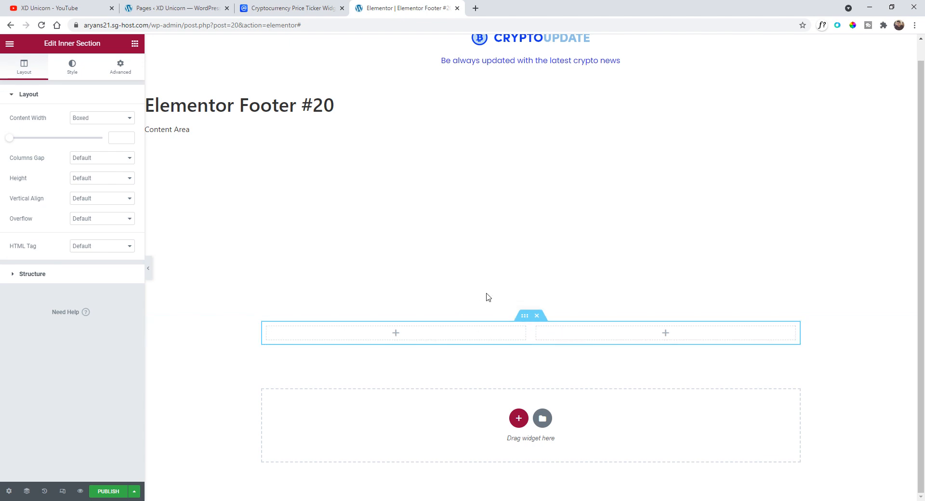
scroll(573, 95, up, 1)
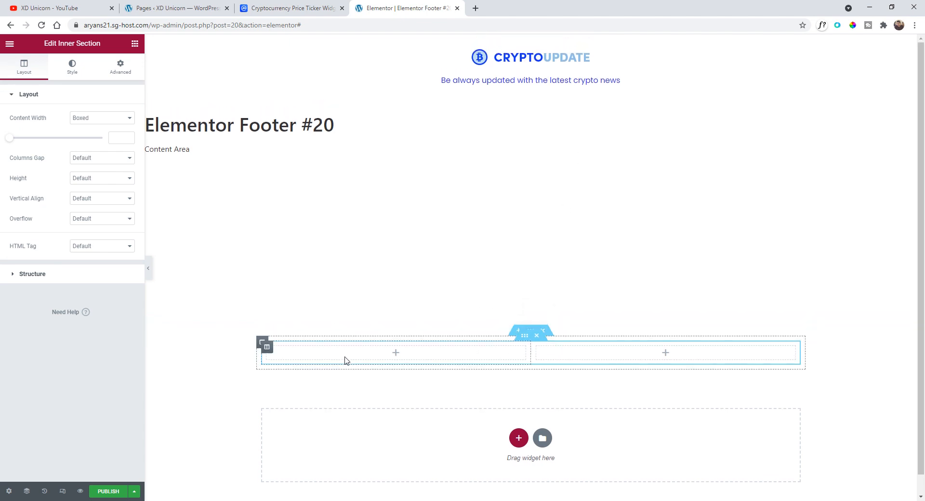
- Add an Image widget to the inner section's left column with the CRYPTOUPDATE logo from the media library, aligned left
click(10, 44)
click(10, 44)
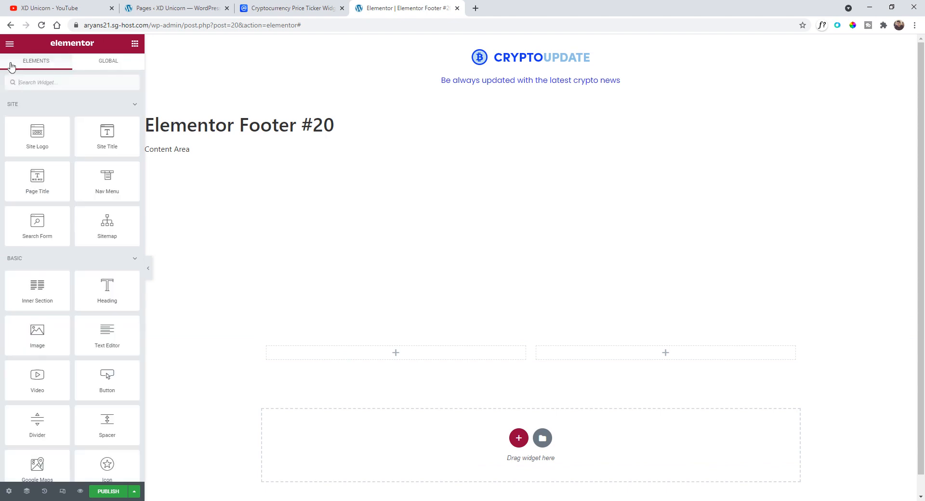
click(39, 83)
text(image)
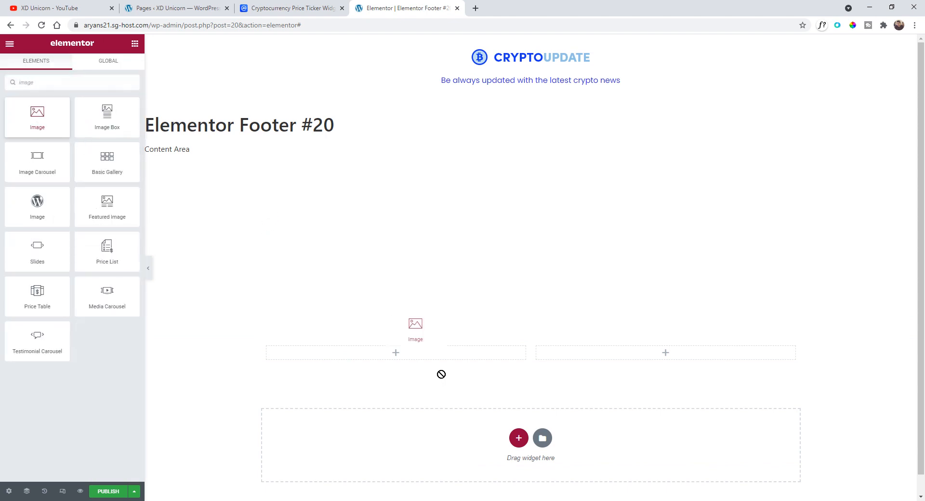
drag(442, 375, 395, 359)
click(105, 160)
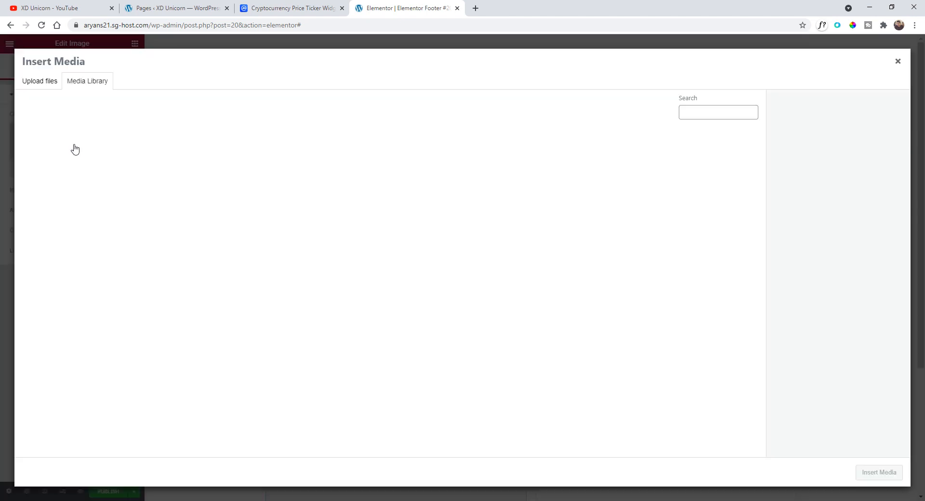
click(72, 164)
click(877, 471)
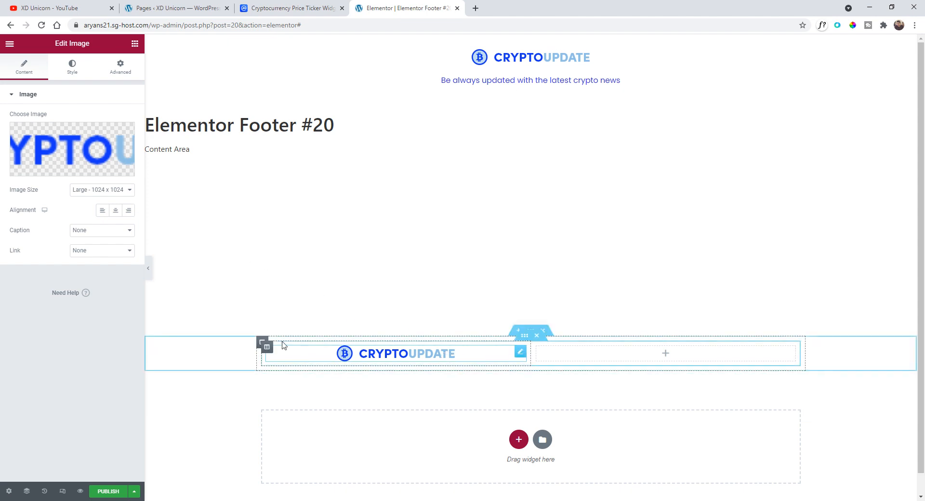
click(102, 210)
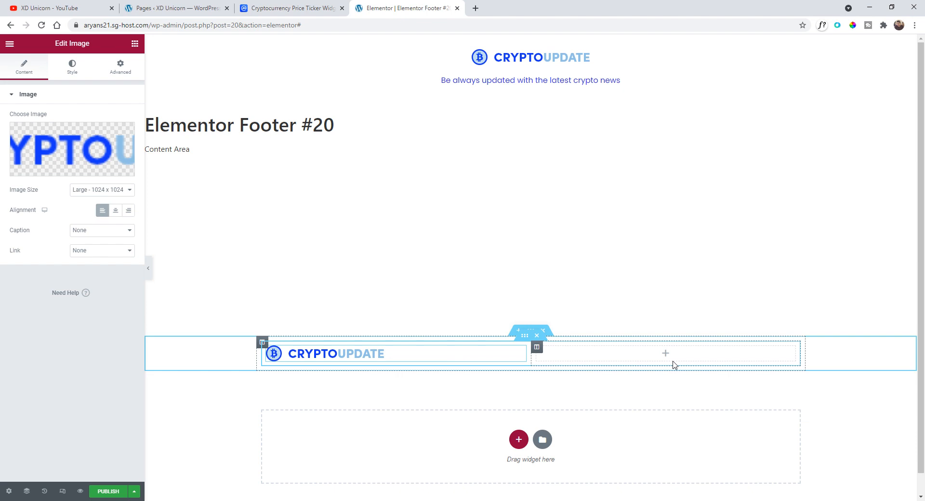
- Add a Social Icons widget to the inner section's right column and align it right
click(9, 43)
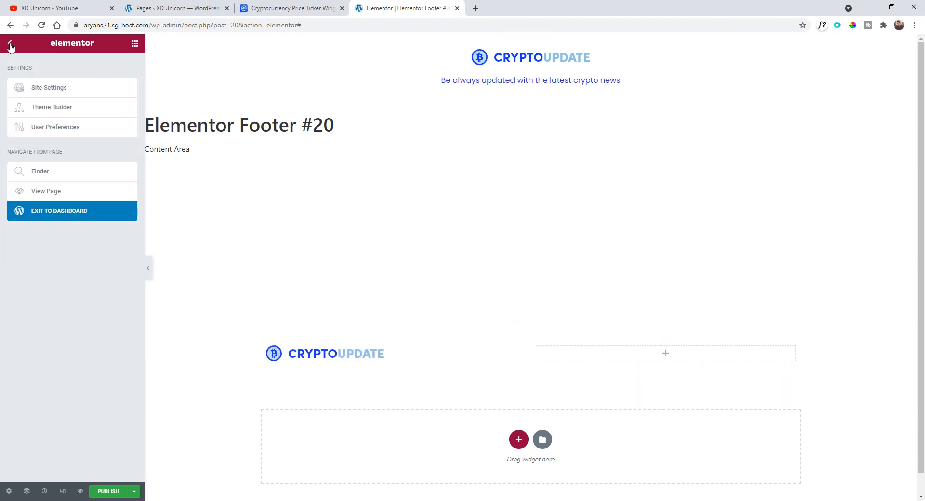
click(11, 45)
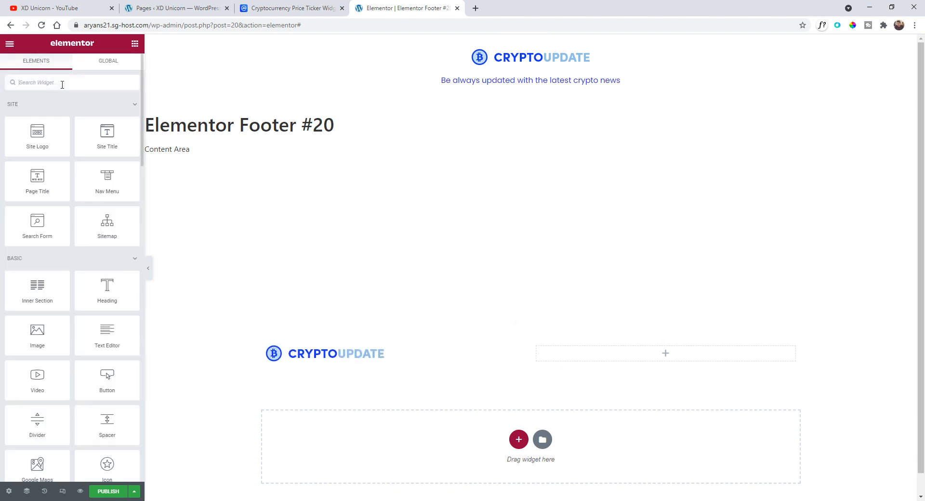
text(icon)
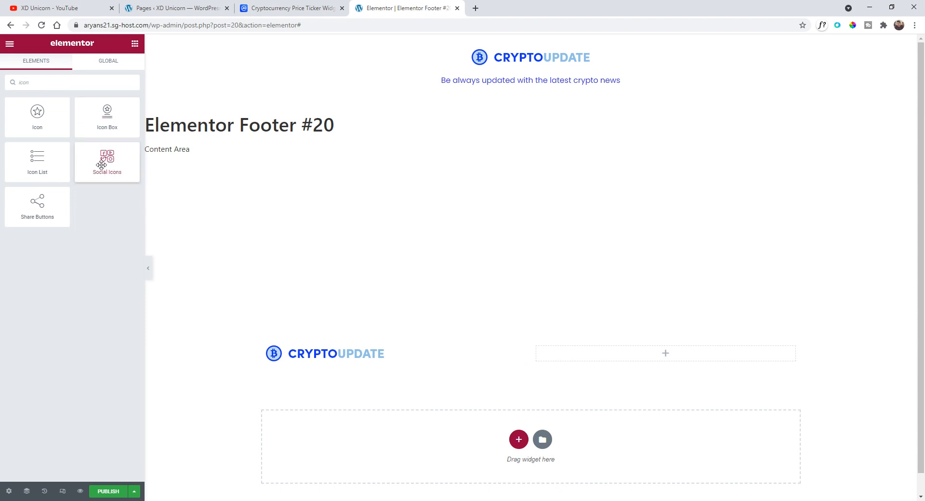
drag(102, 165, 630, 361)
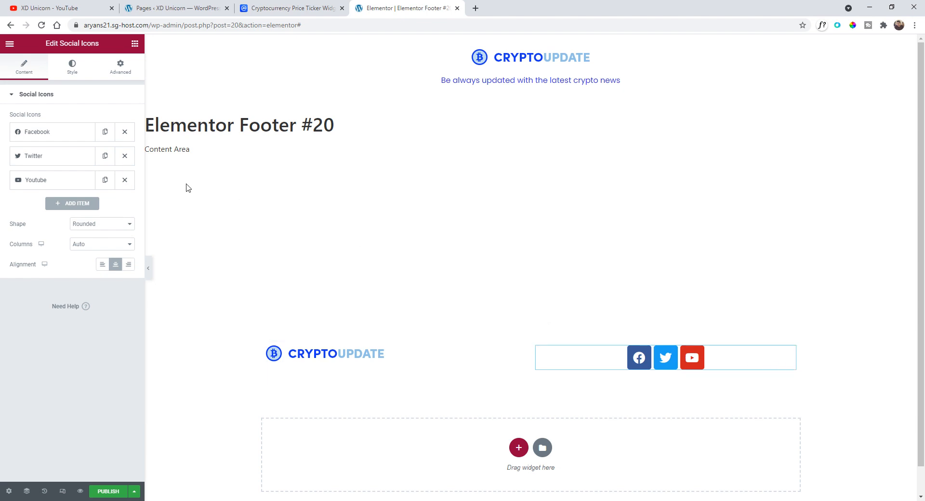
click(129, 265)
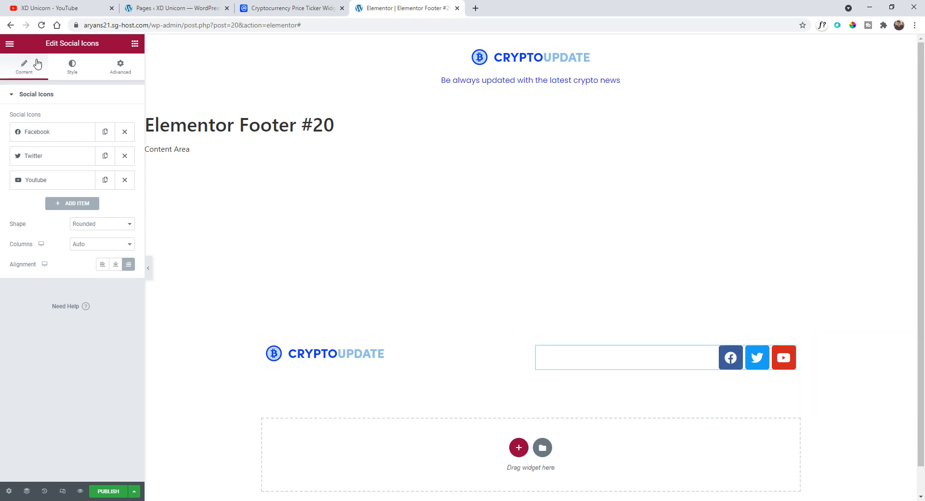
- Set the social icons' size to 15 and switch their color to Custom with a fully transparent primary color
click(72, 70)
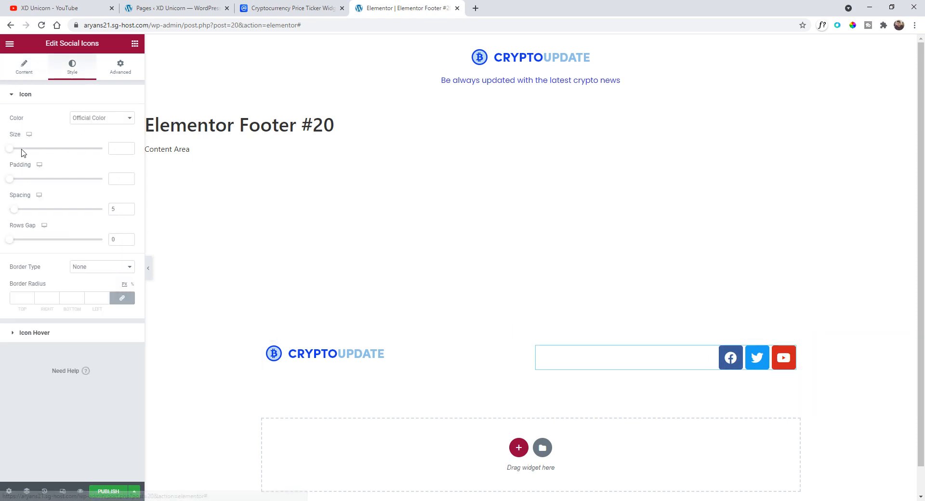
mouse_move(21, 151)
mouse_down()
mouse_move(6, 153)
mouse_move(14, 155)
mouse_up()
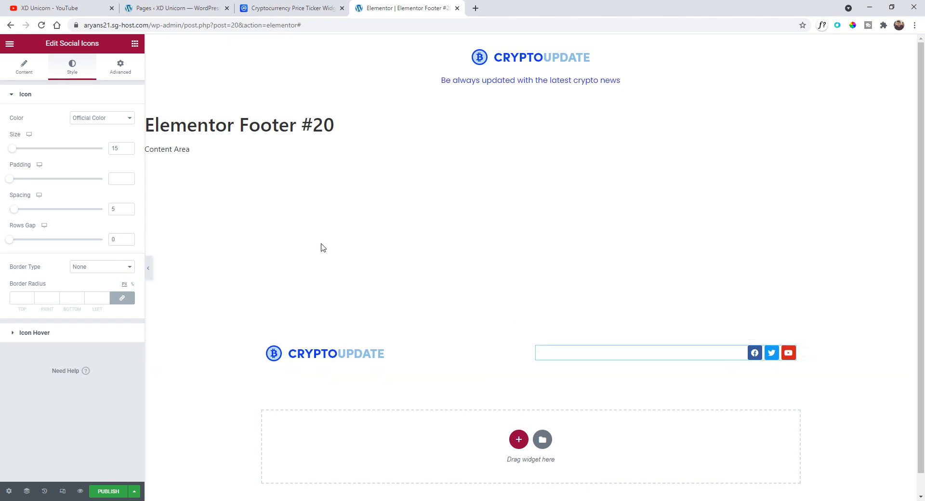
click(101, 118)
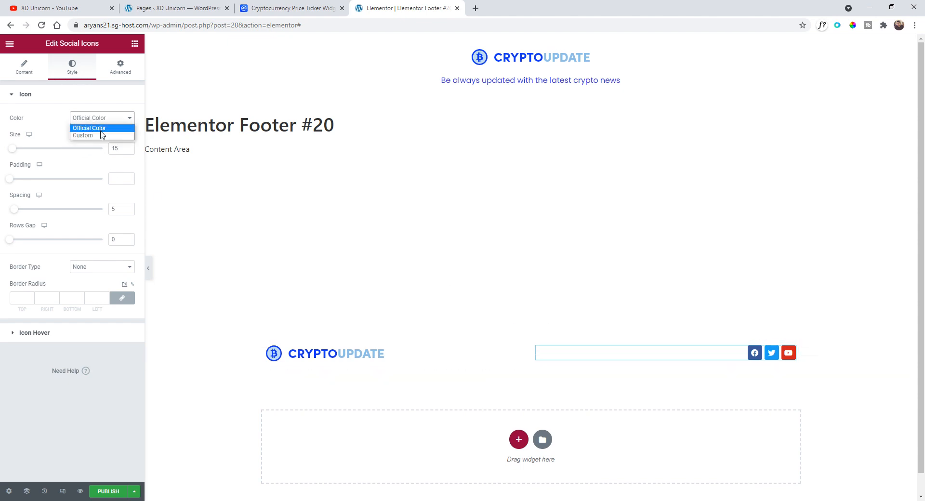
click(102, 131)
click(129, 139)
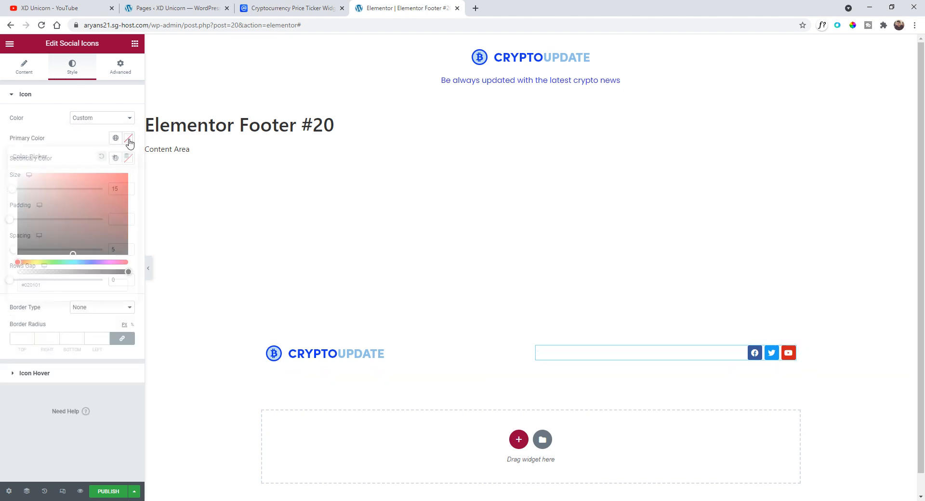
drag(97, 183, 74, 201)
drag(109, 271, 18, 272)
click(80, 146)
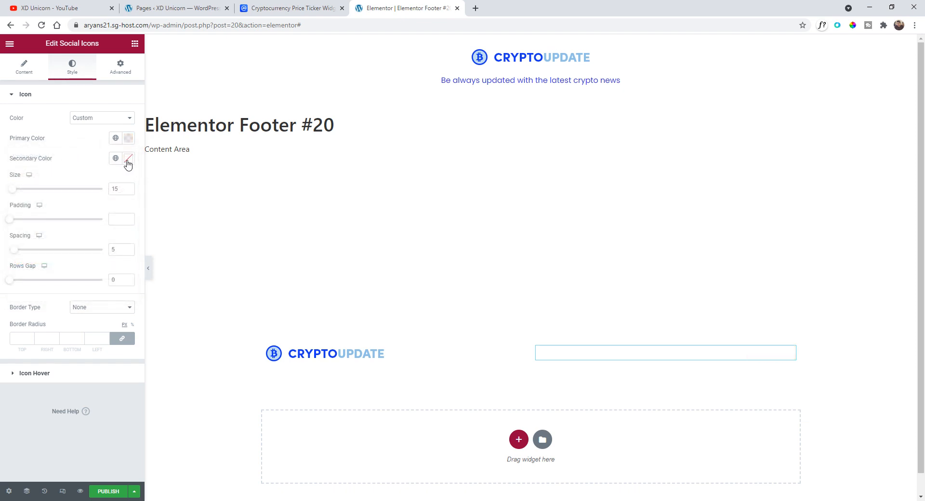
- Set the social icons' secondary color to the global Blue color
click(128, 159)
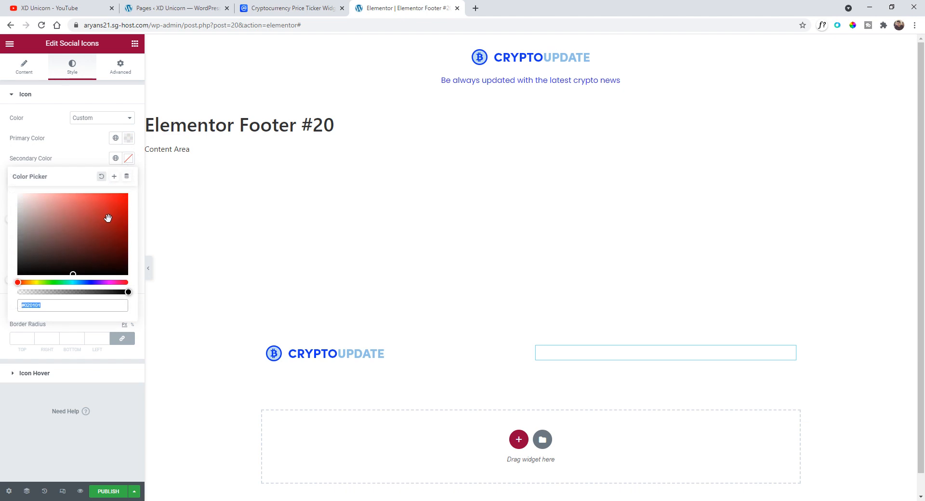
click(126, 176)
click(128, 159)
click(129, 160)
click(116, 159)
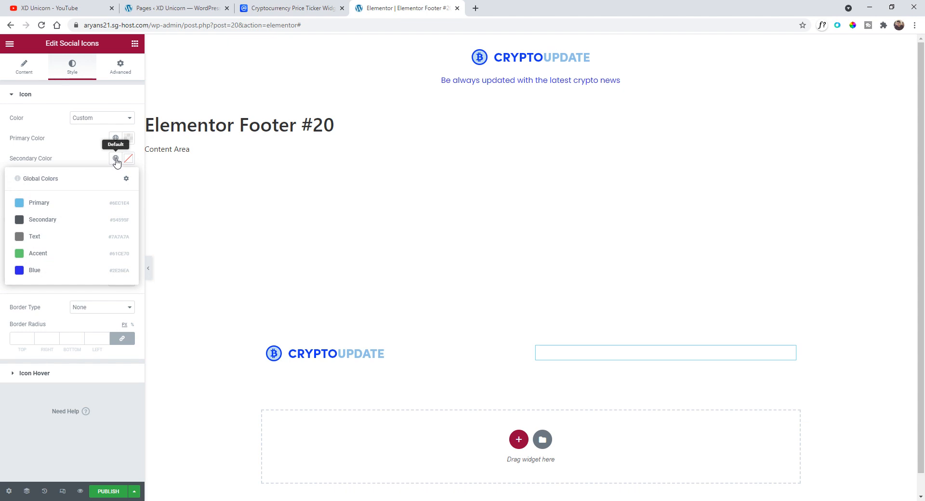
click(36, 270)
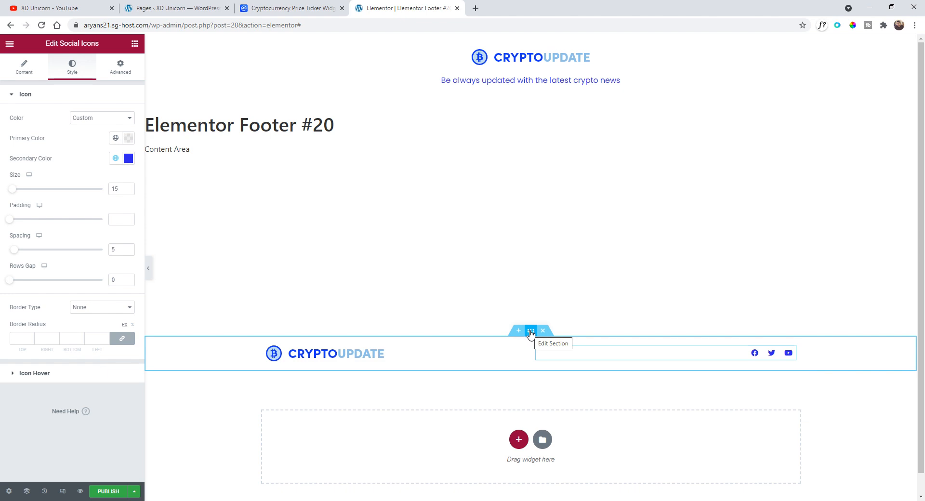
- Set the footer section's height to Min Height with a minimum height of about 162 px
click(531, 331)
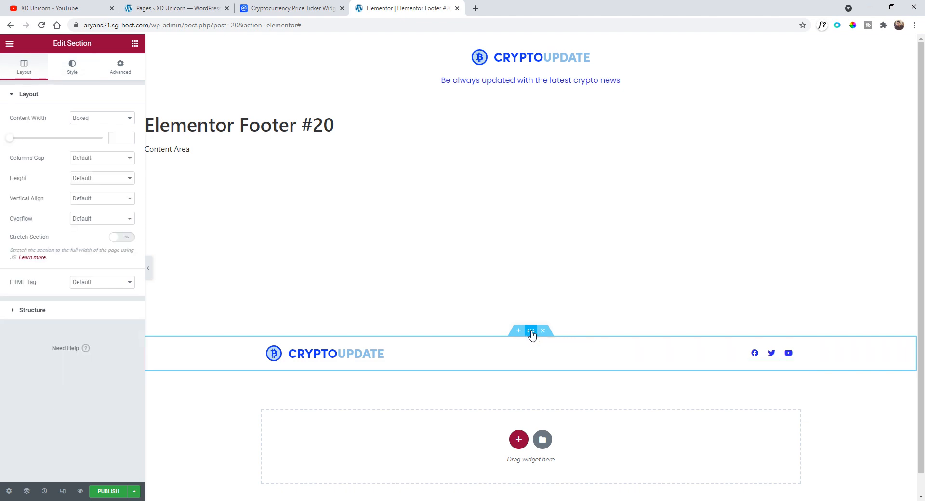
click(92, 180)
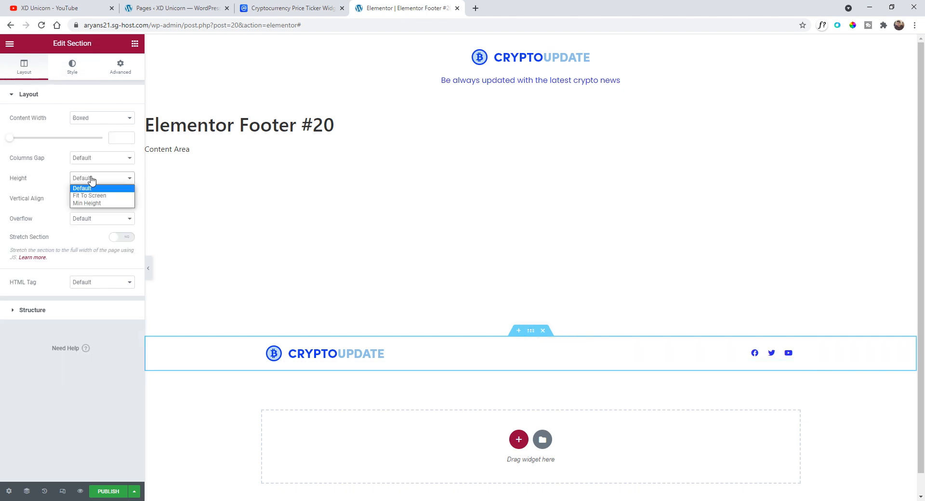
click(107, 203)
scroll(395, 234, down, 2)
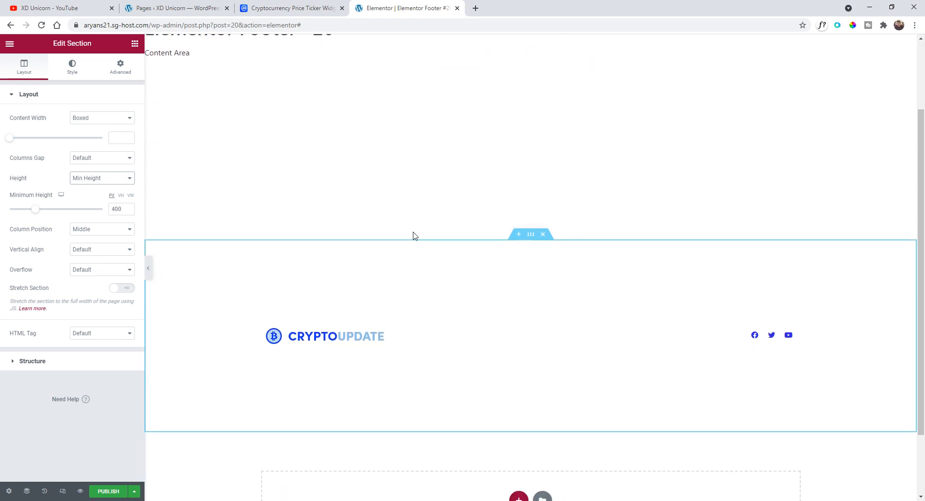
drag(37, 213, 22, 216)
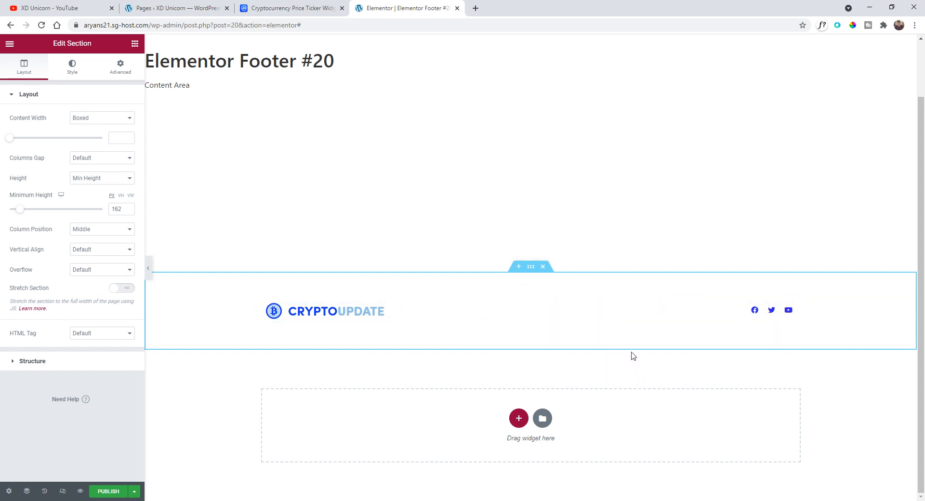
- Publish the footer template with an Include condition for the Entire Site
click(108, 491)
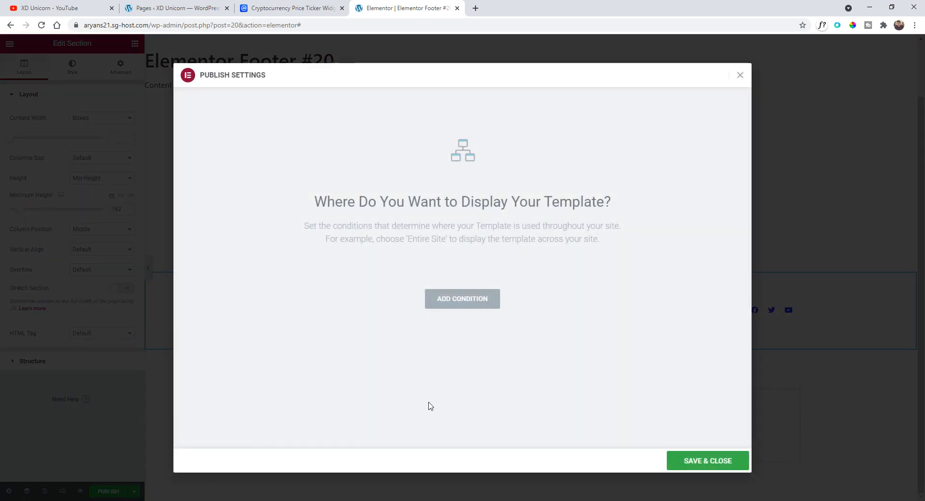
click(457, 304)
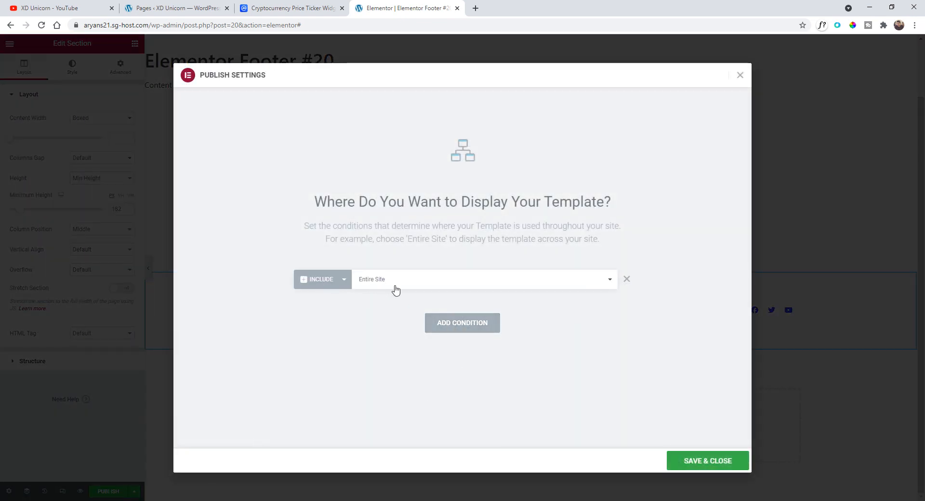
click(706, 461)
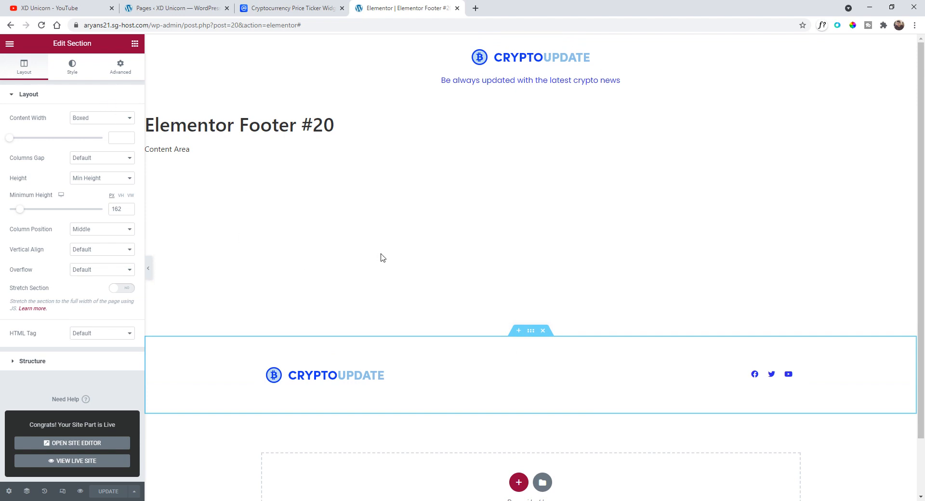
- Exit the editor to the dashboard and open the list of all pages
click(9, 43)
click(58, 213)
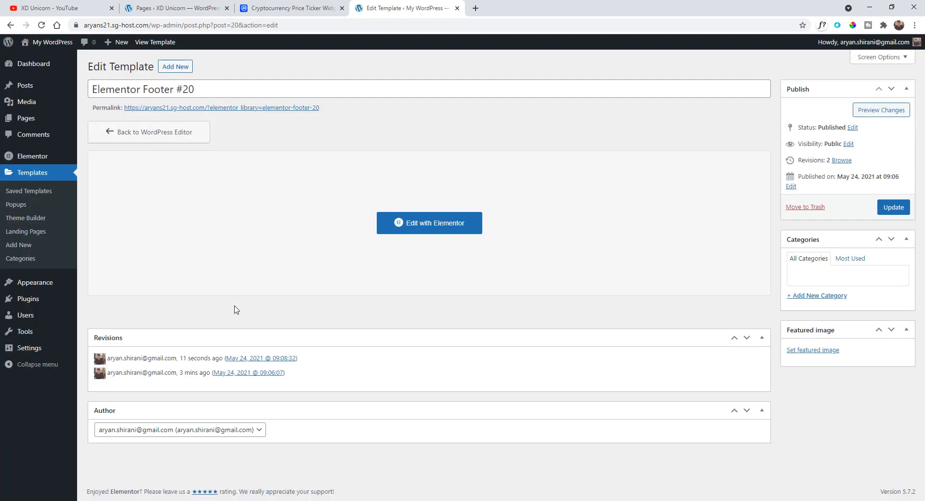
mouse_move(37, 124)
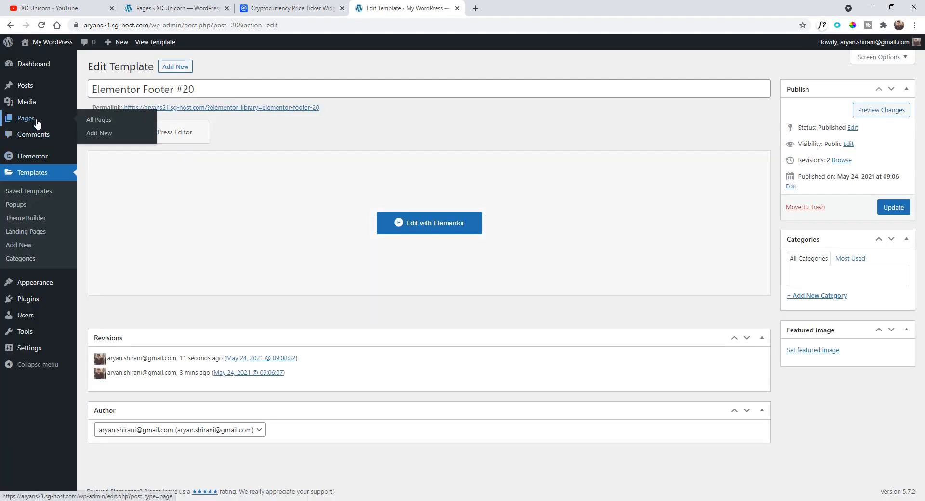
click(94, 119)
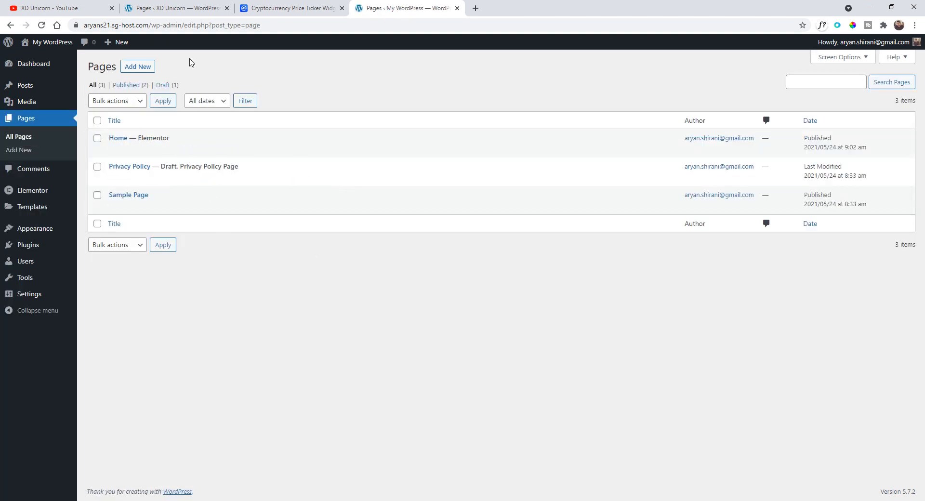
- Create a new page titled News and open it with Elementor
click(145, 67)
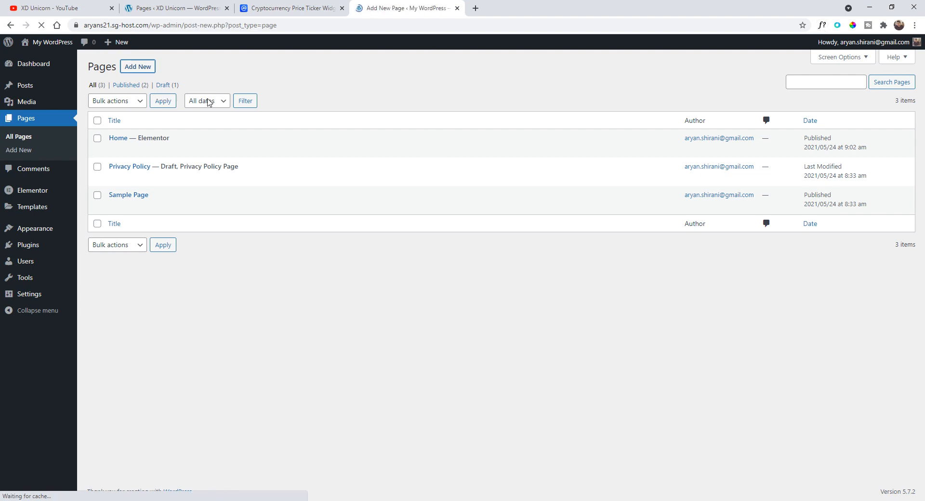
text(N)
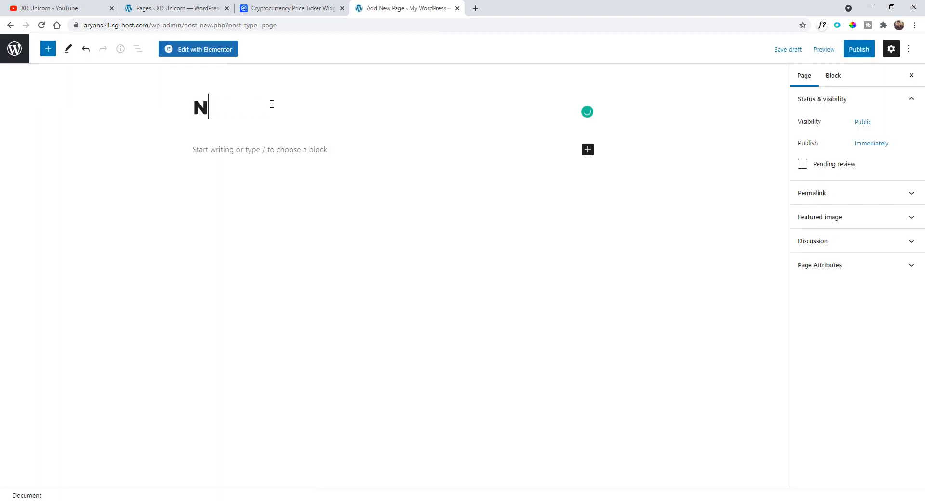
text(ews)
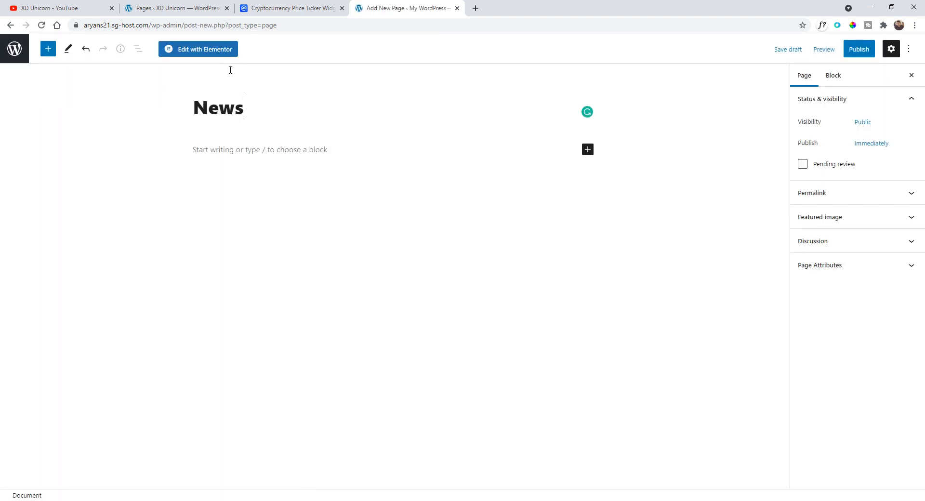
click(208, 57)
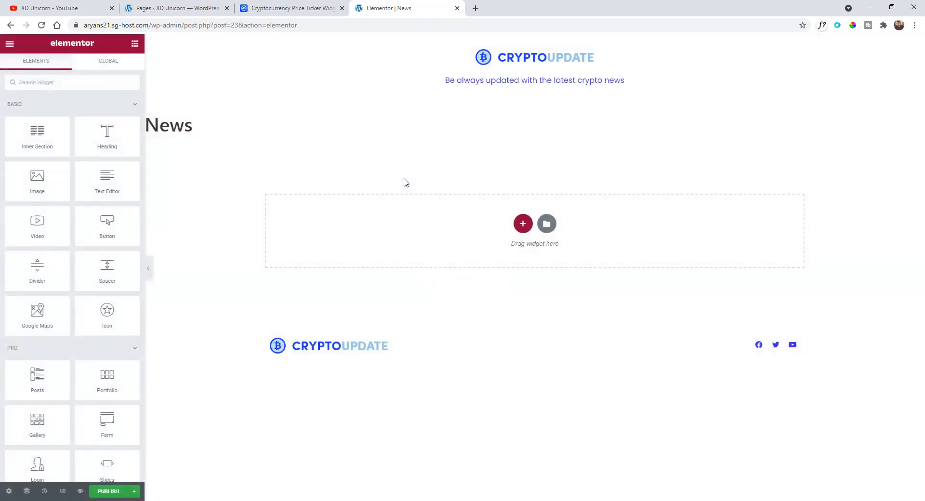
- Set the News page's layout to Elementor Full Width
click(9, 492)
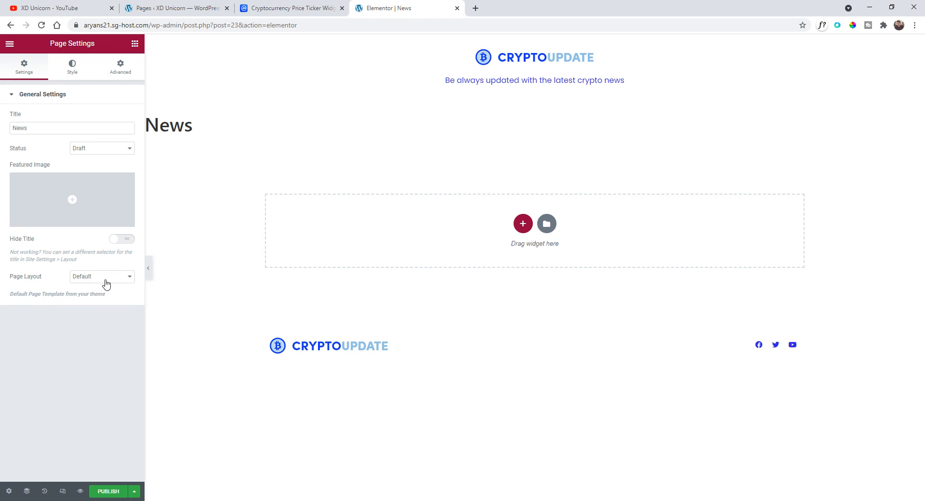
click(103, 277)
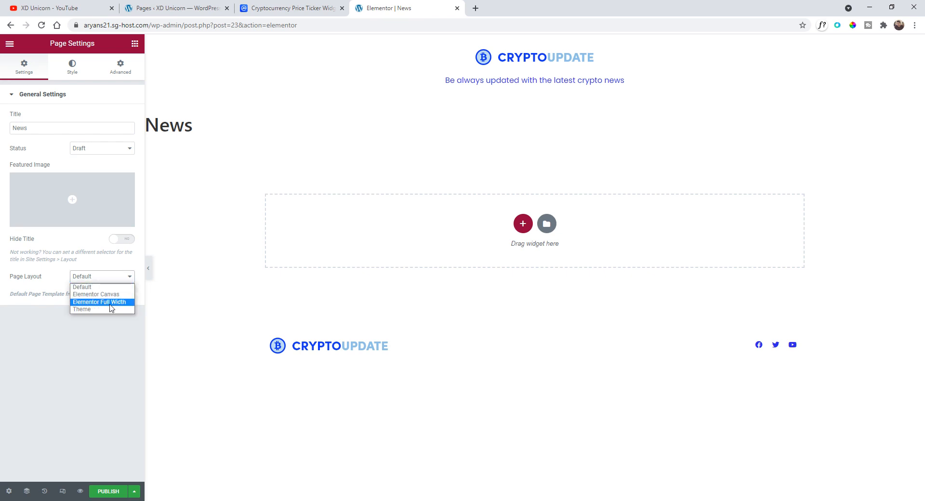
click(110, 303)
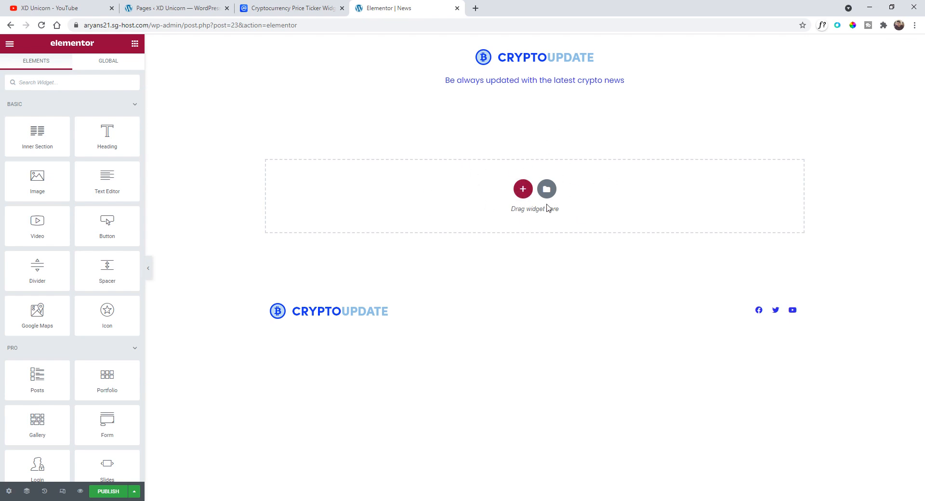
- Add a one-column section to the News page and place a Posts widget in it
click(523, 189)
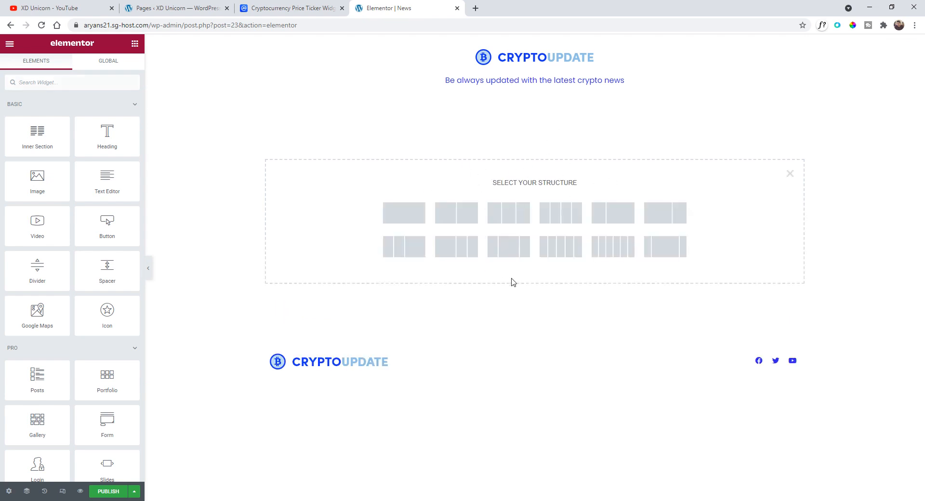
click(403, 221)
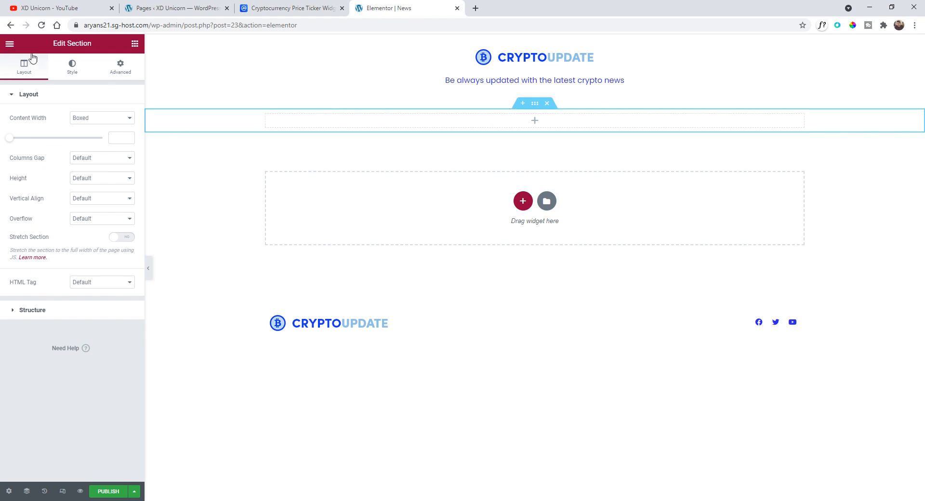
click(11, 45)
click(11, 45)
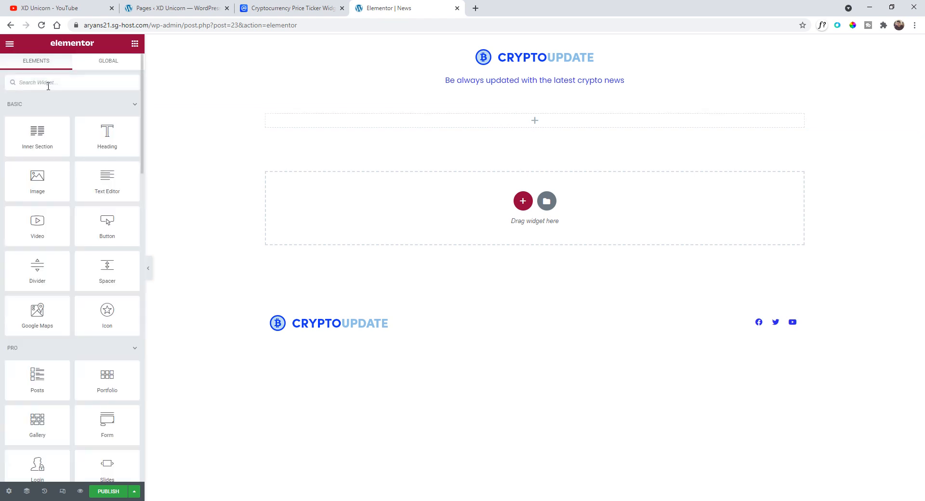
text(post)
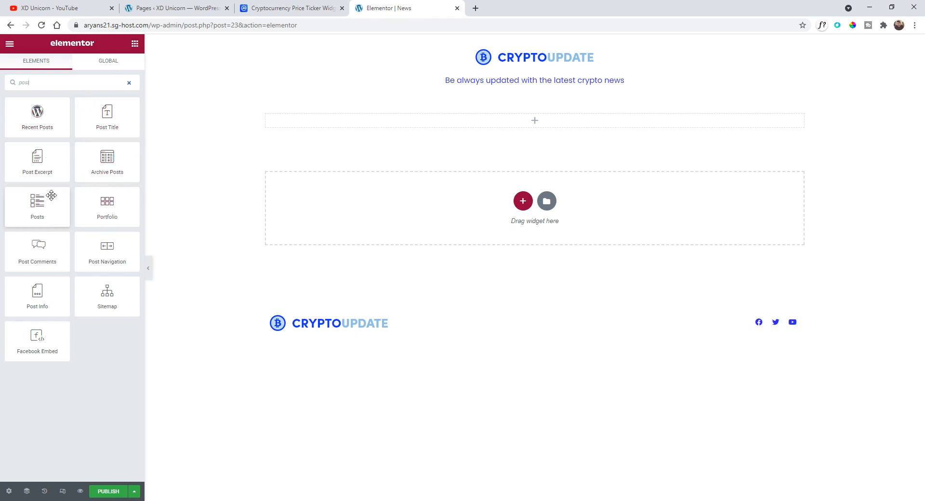
drag(51, 195, 516, 123)
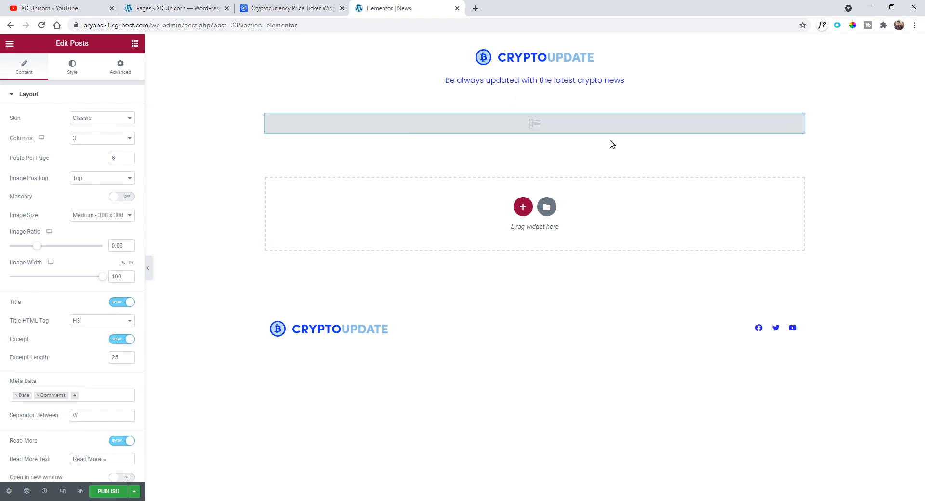
- Publish the News page and exit to the dashboard
click(118, 492)
click(8, 44)
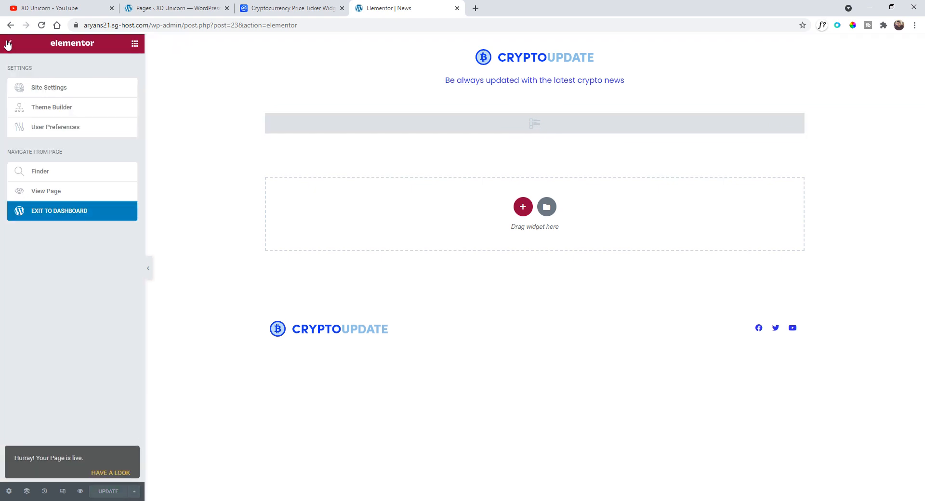
click(8, 44)
click(8, 48)
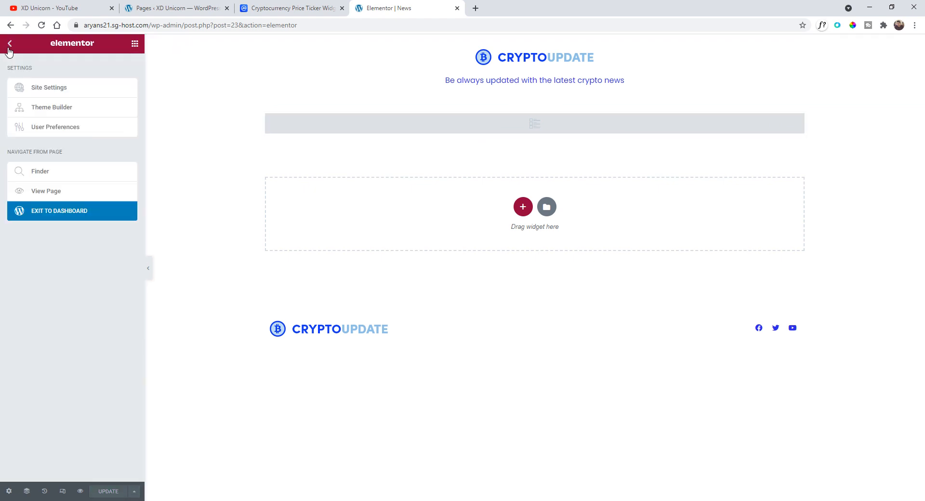
click(67, 211)
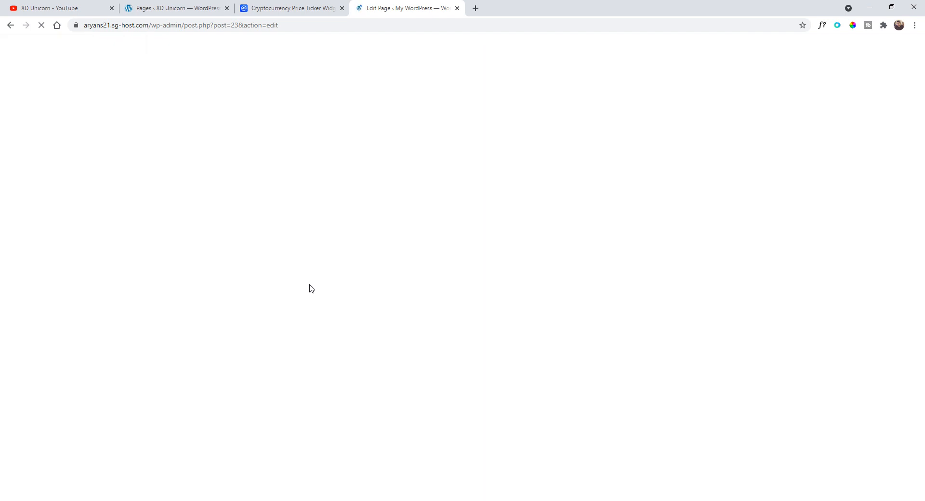
click(14, 48)
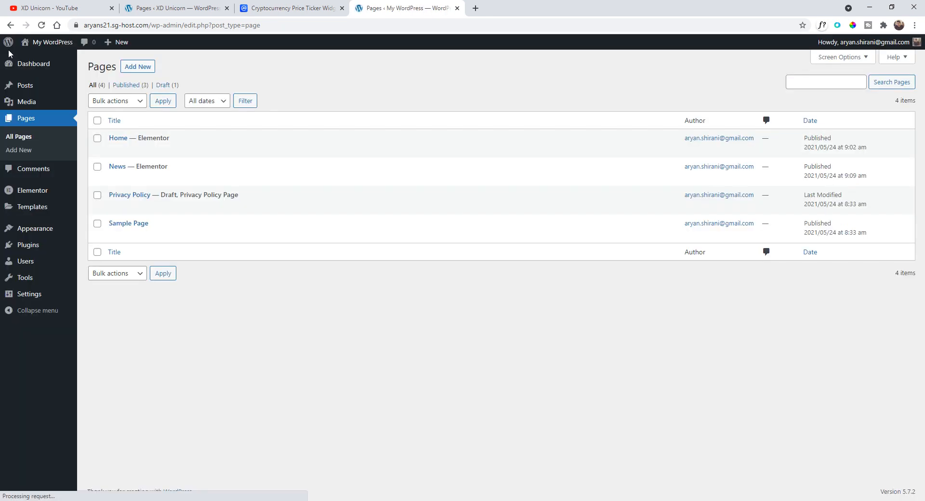
- Start a new post titled New Cryptocurrency Invented
mouse_move(50, 91)
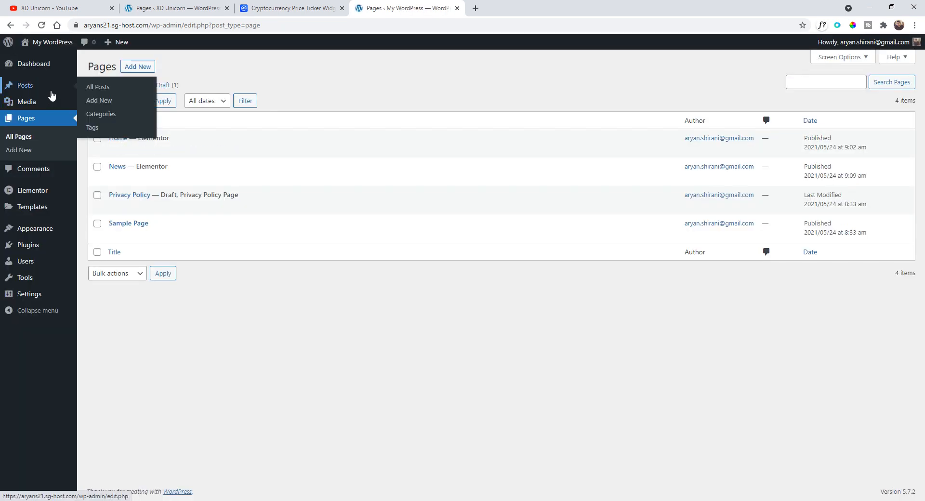
click(99, 92)
click(139, 68)
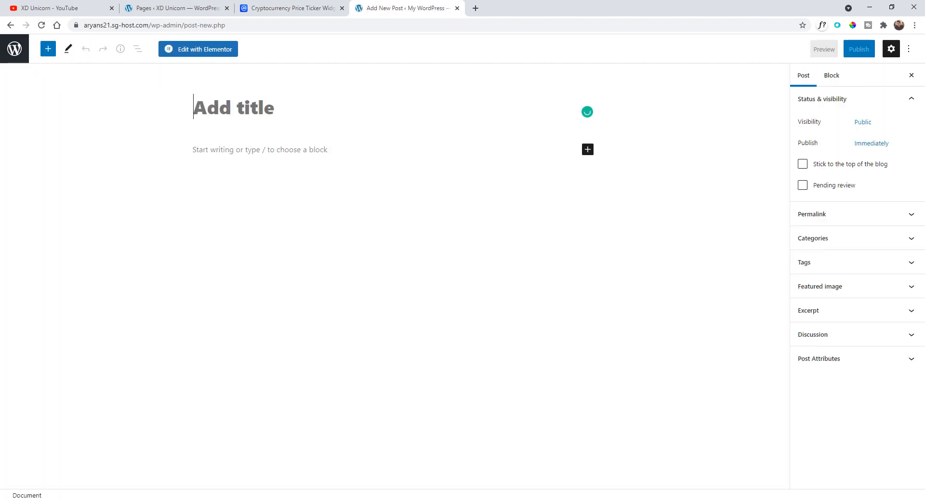
text(New C)
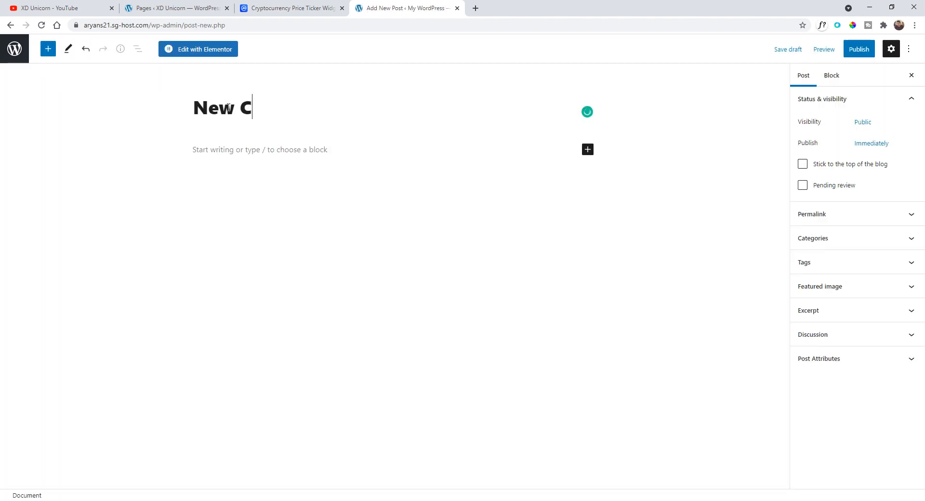
text(ryptocurrency )
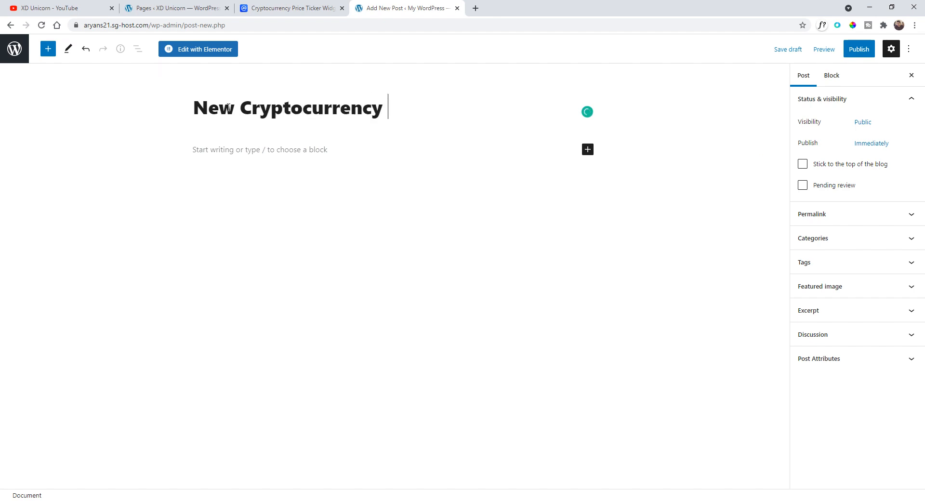
text(Invented)
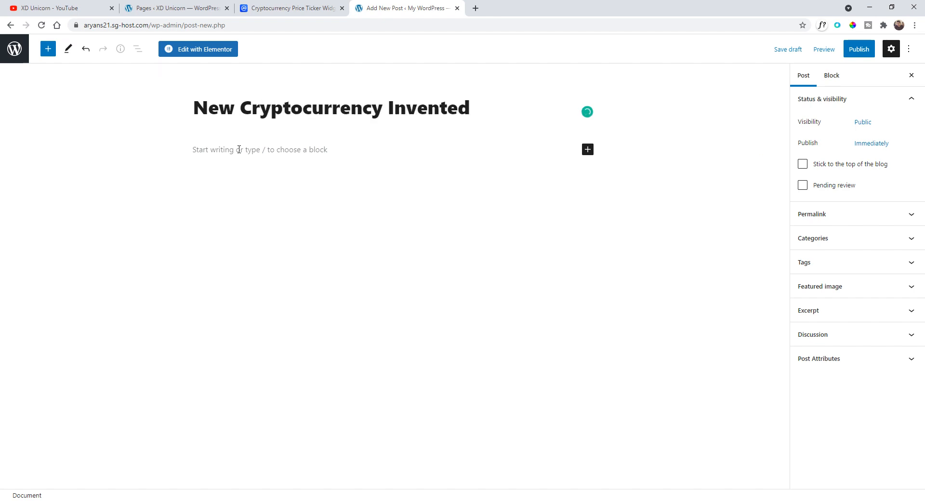
- Add a paragraph reading Blabla bla to the post body
click(239, 149)
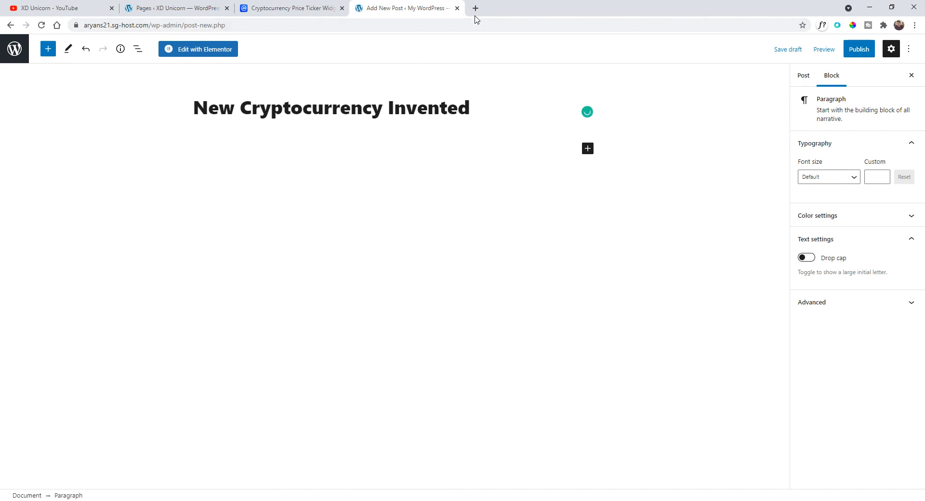
text(Blabla bla)
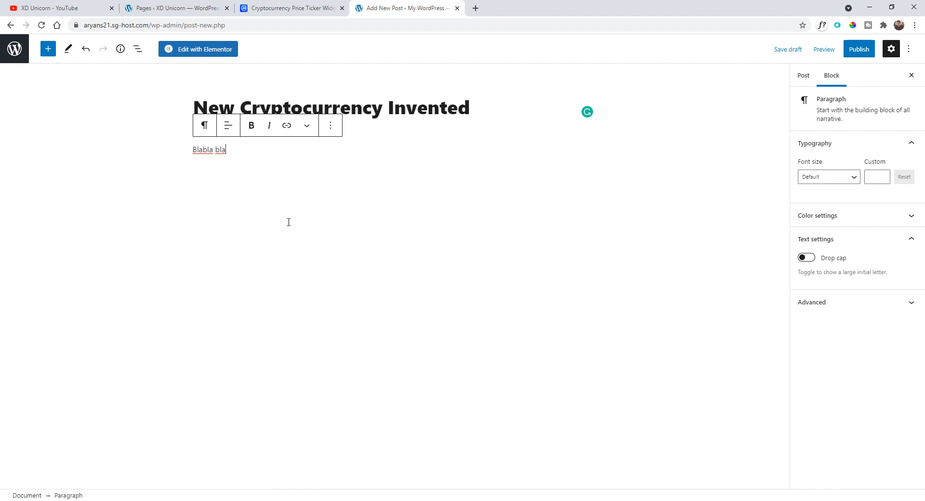
click(809, 83)
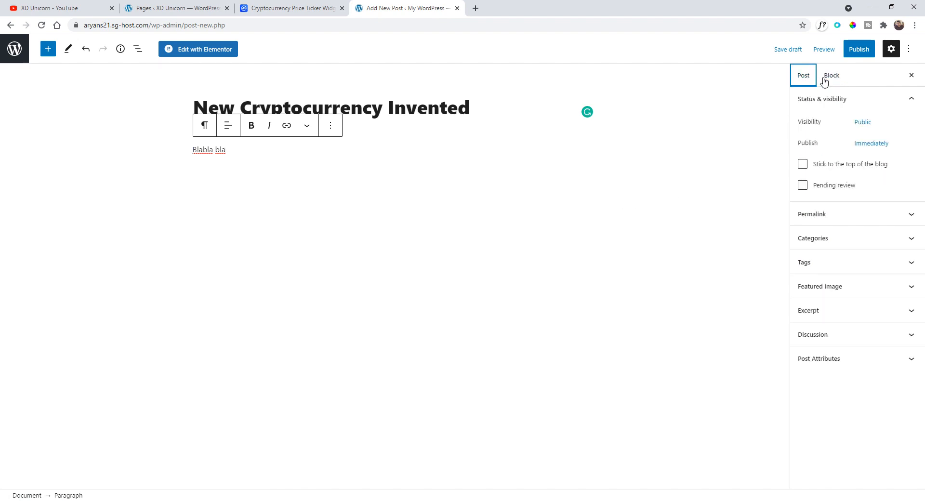
click(825, 81)
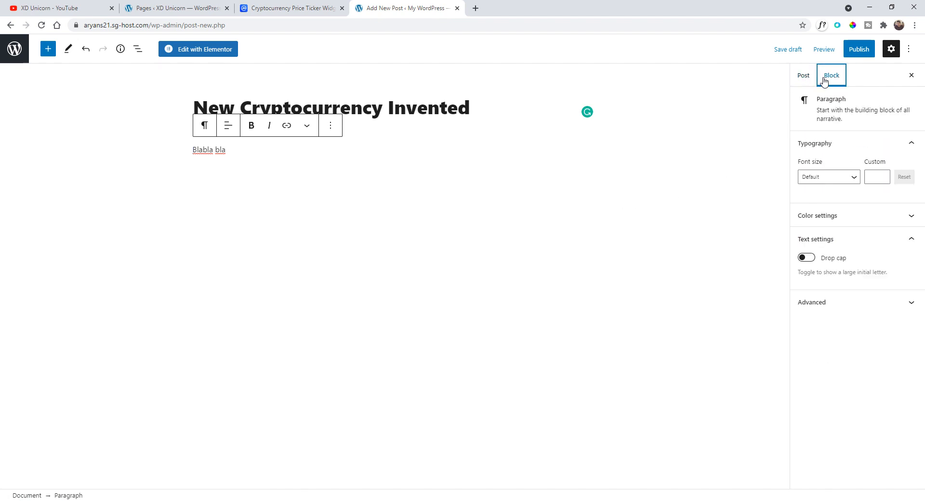
- Open a new browser tab and search Google Images for crypto
click(474, 9)
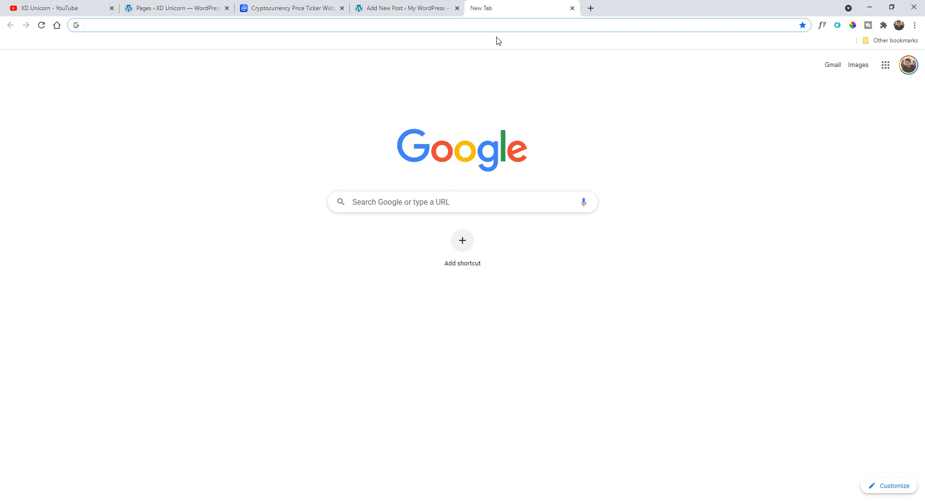
text(imgaes)
key(Return)
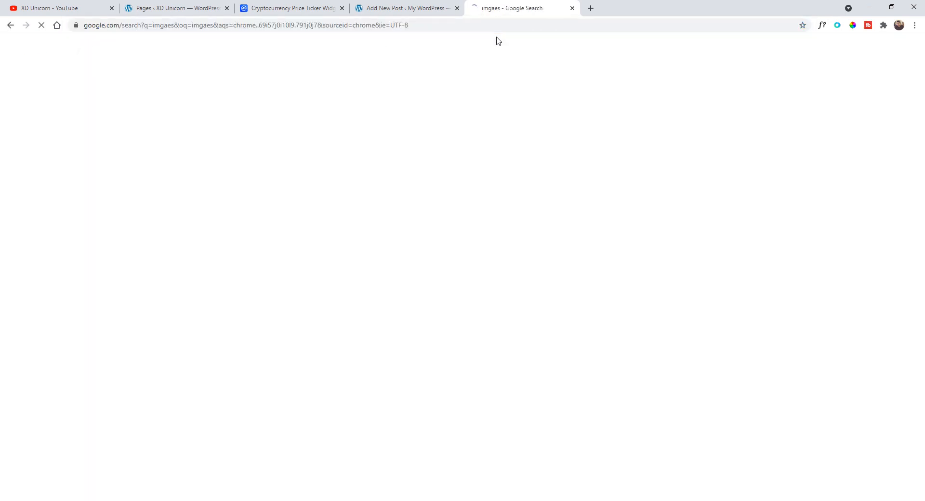
click(136, 87)
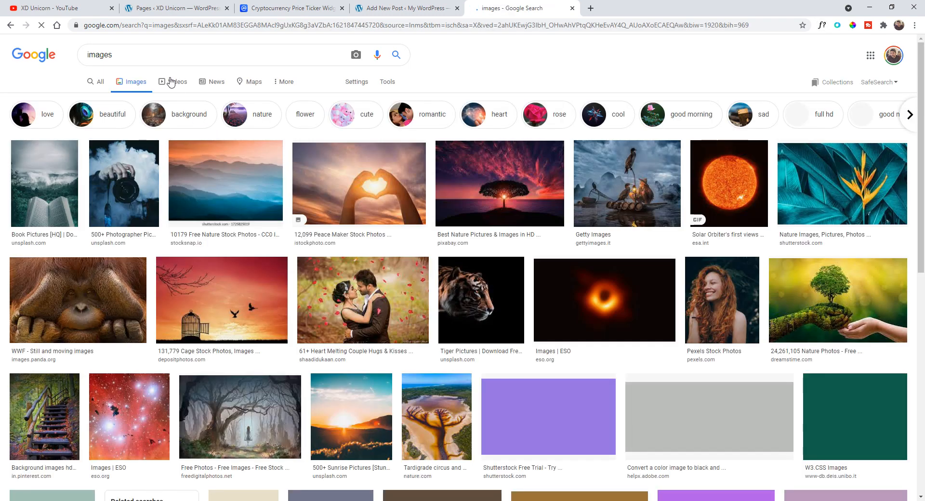
double_click(99, 54)
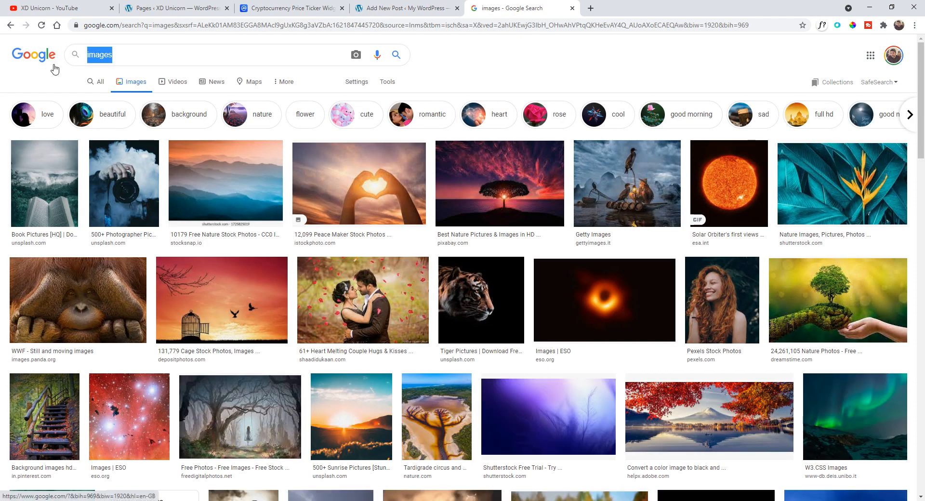
text(crypto)
key(Return)
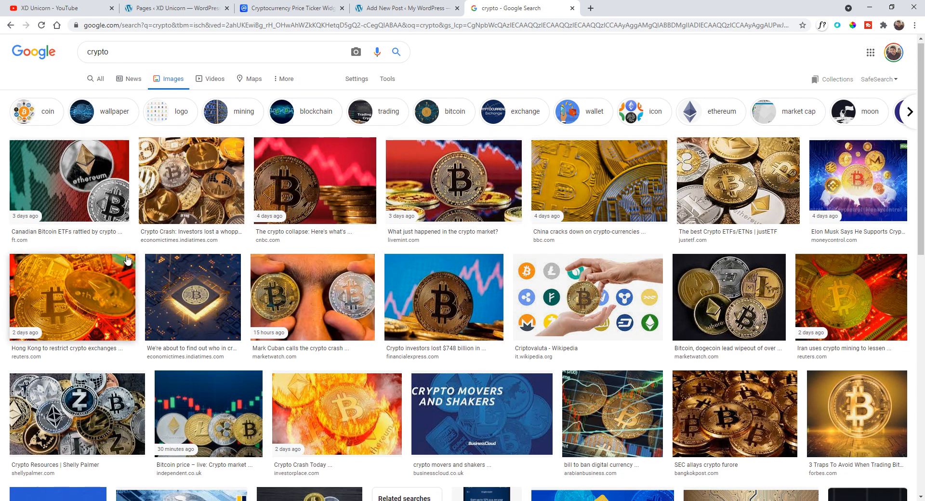
- Save a glowing Bitcoin chip image from the results as crypto-currency.jpg
scroll(193, 270, down, 1)
click(193, 255)
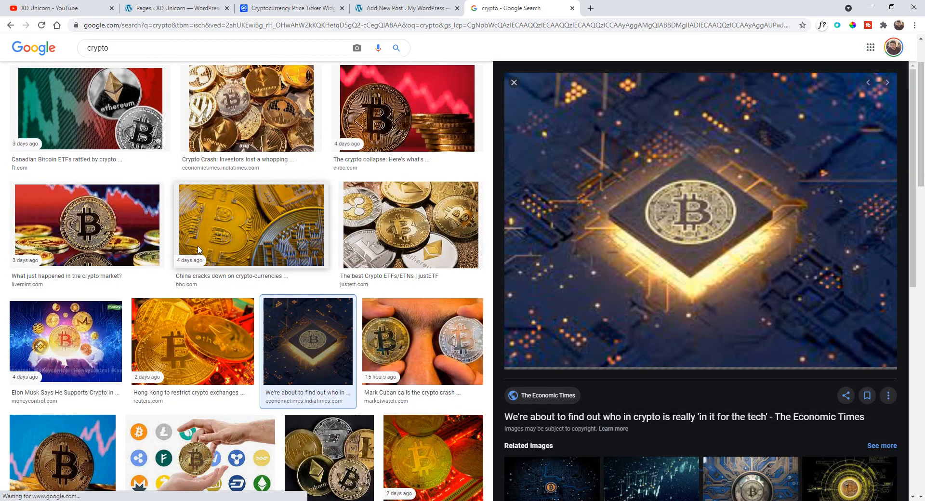
right_click(700, 202)
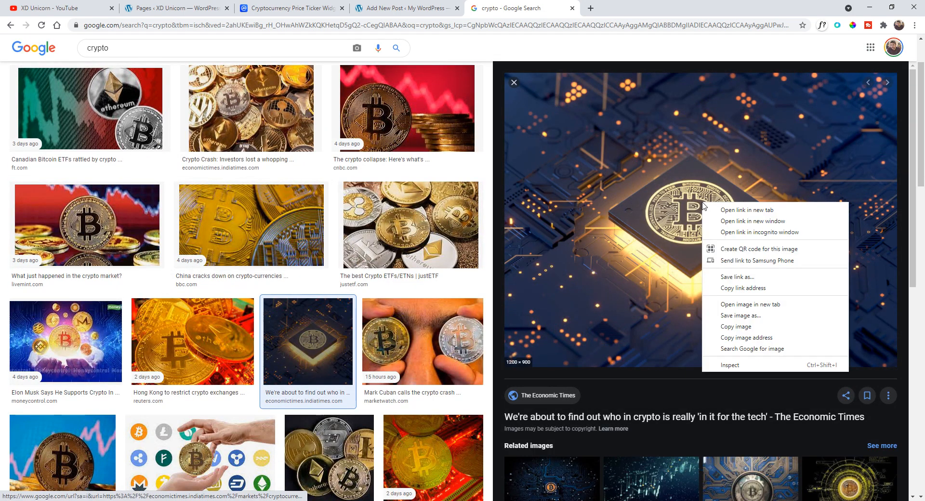
click(769, 314)
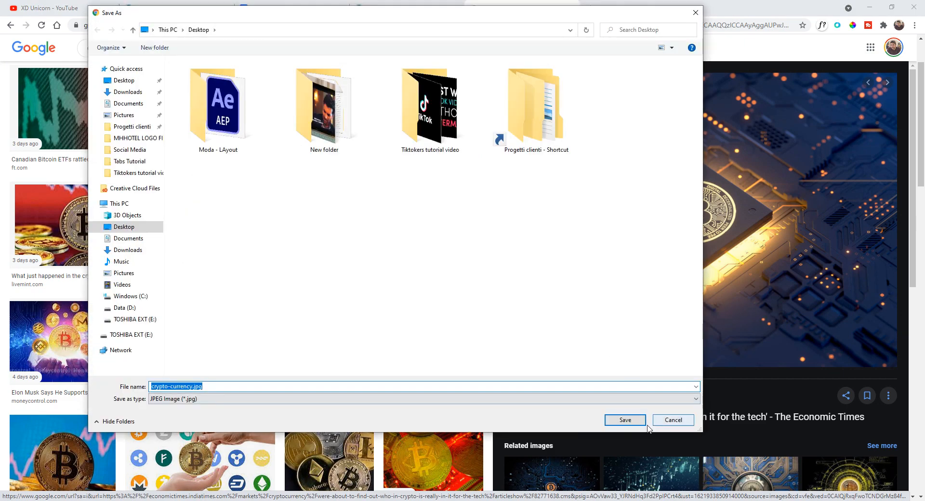
click(625, 419)
- Upload crypto-currency.jpg and set it as the post's featured image
click(406, 7)
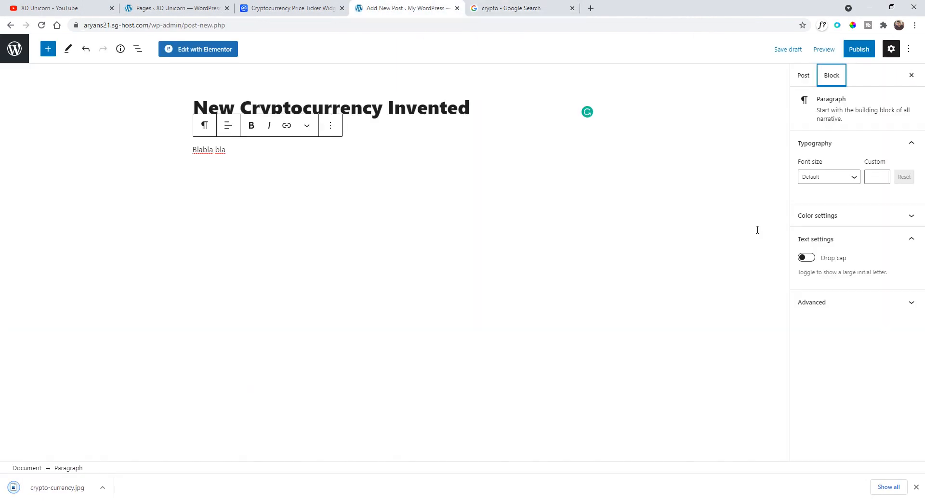
click(806, 80)
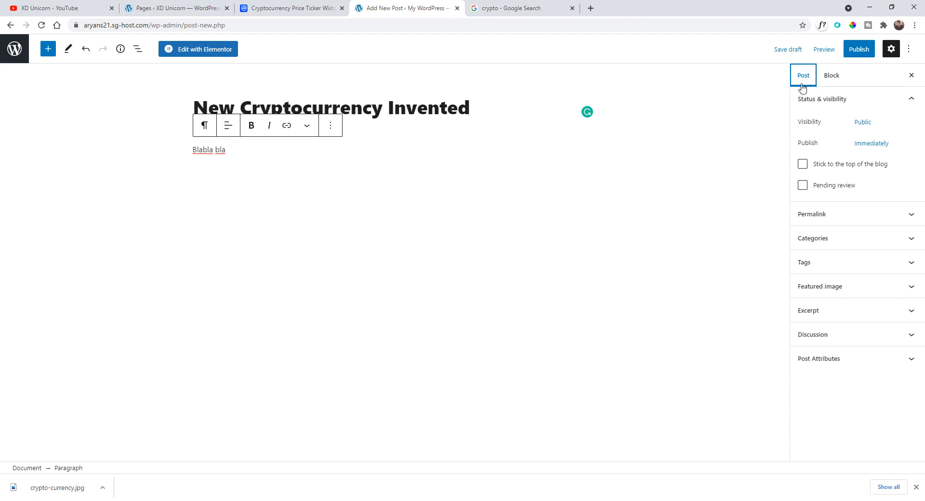
click(818, 289)
click(839, 332)
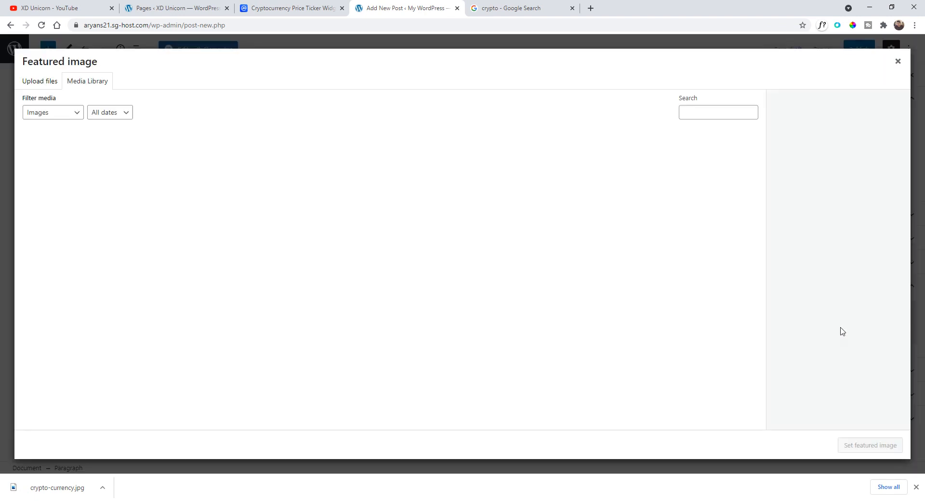
drag(61, 492, 334, 313)
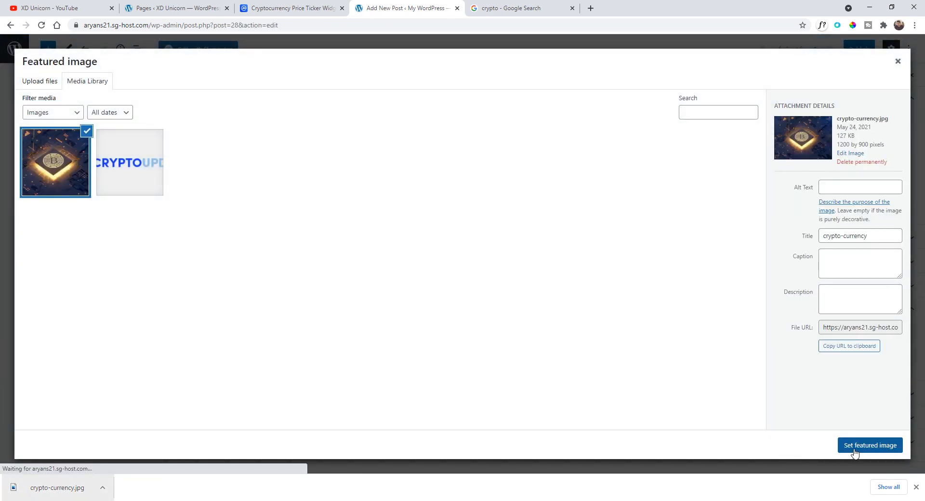
click(858, 447)
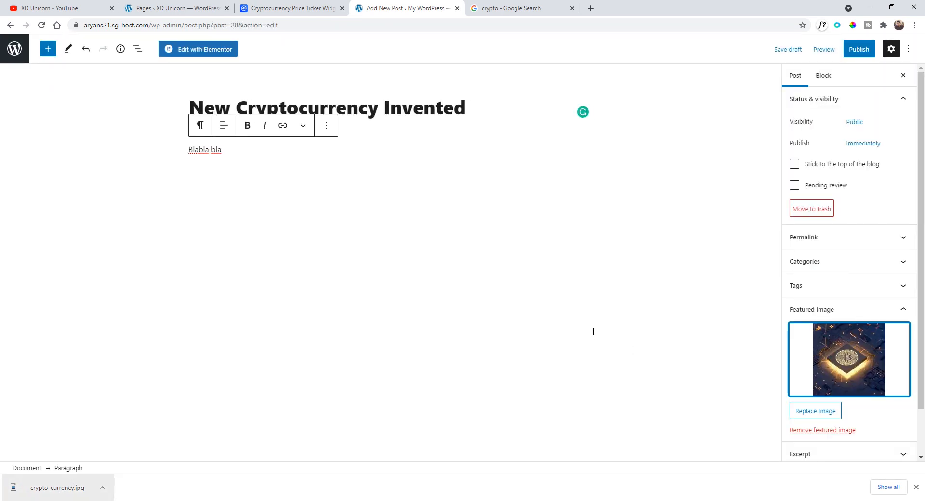
- Publish the post and view it on the live site
click(861, 49)
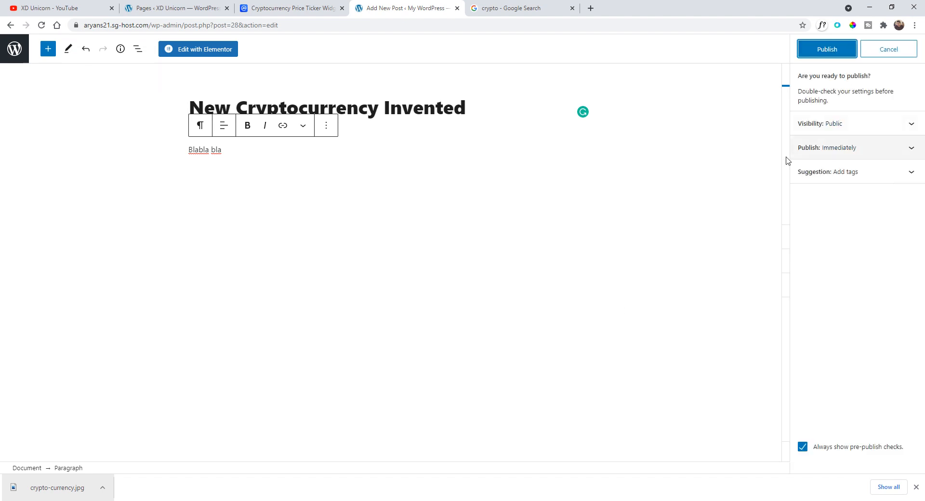
click(828, 50)
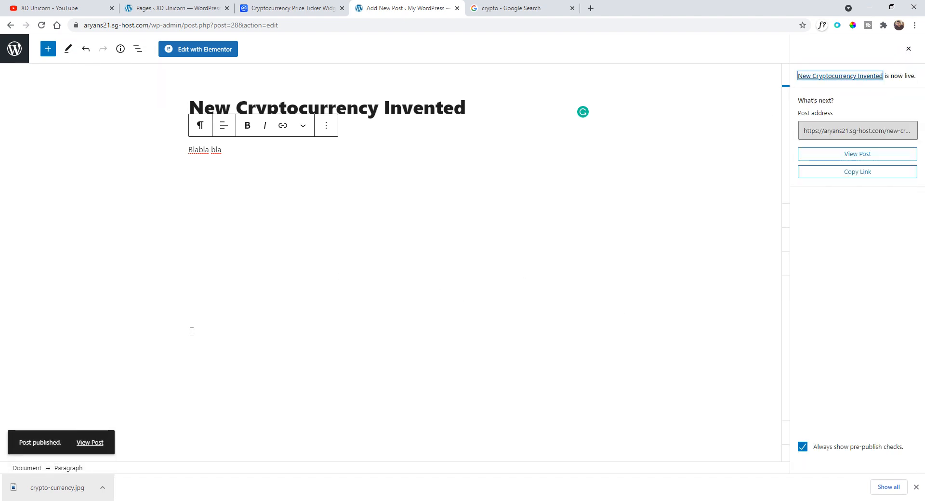
click(99, 443)
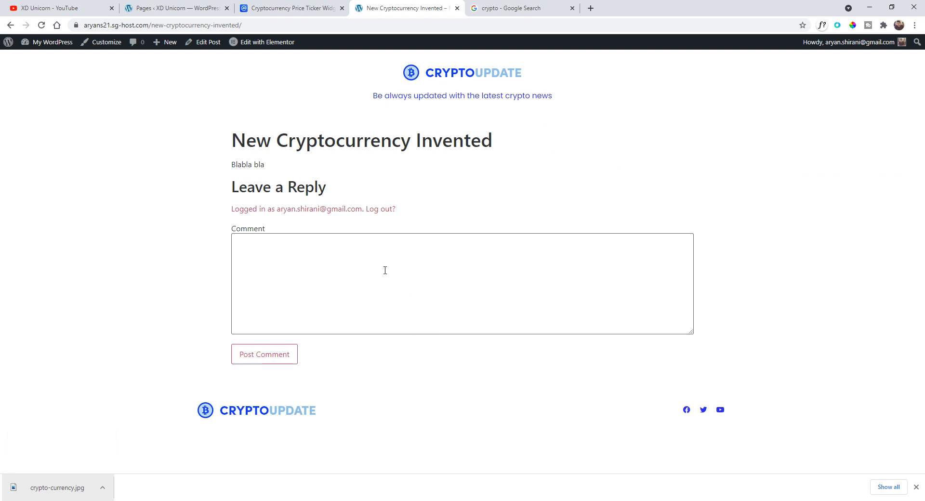
- Return to the dashboard and open the list of all posts
click(8, 42)
mouse_move(33, 89)
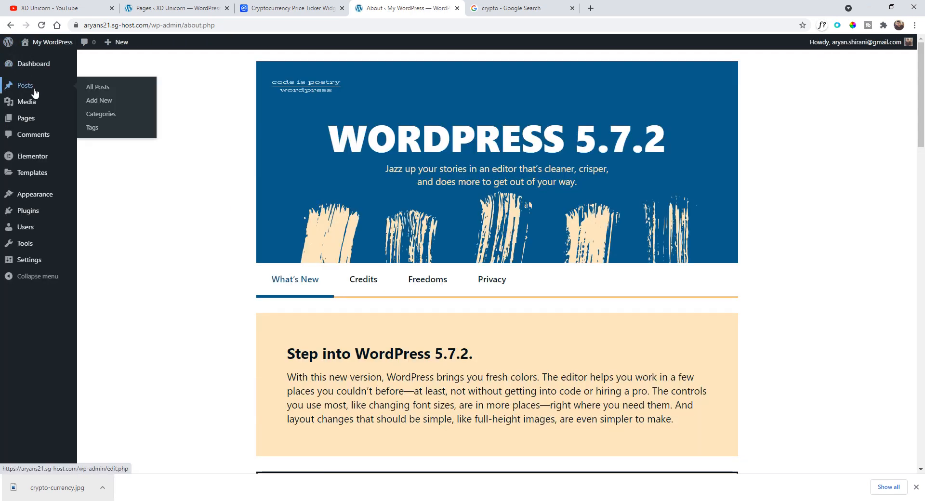
click(99, 91)
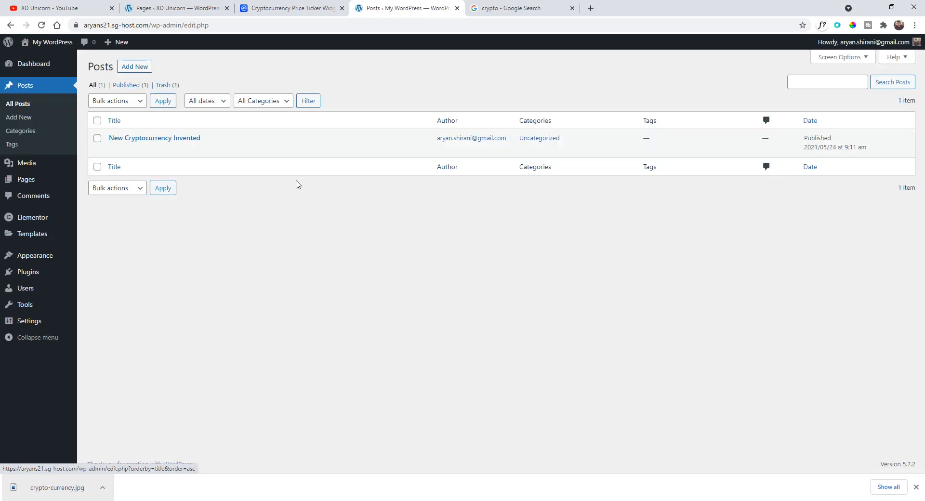
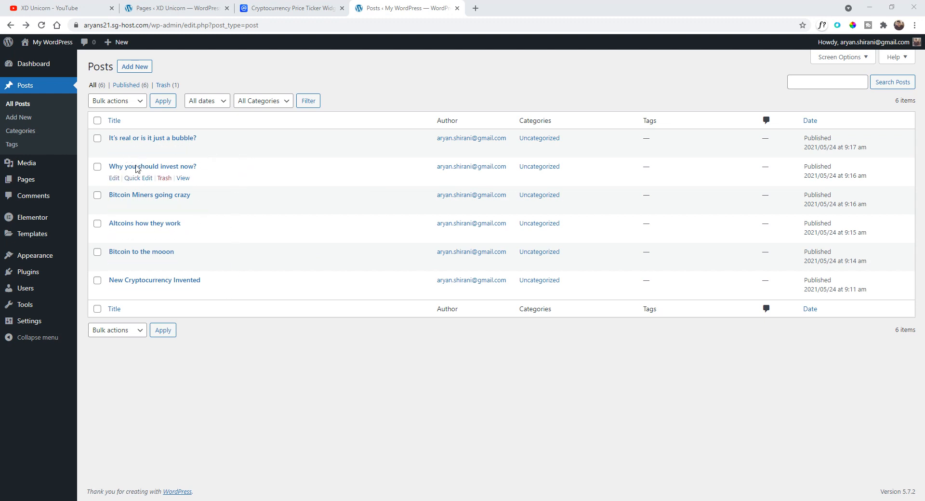
- Open the News page from the pages list for editing with Elementor
mouse_move(62, 184)
click(92, 183)
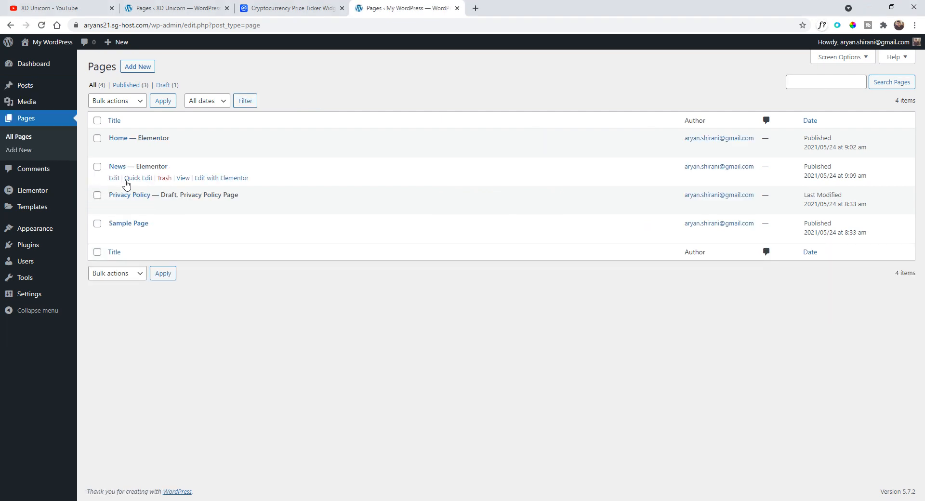
click(213, 181)
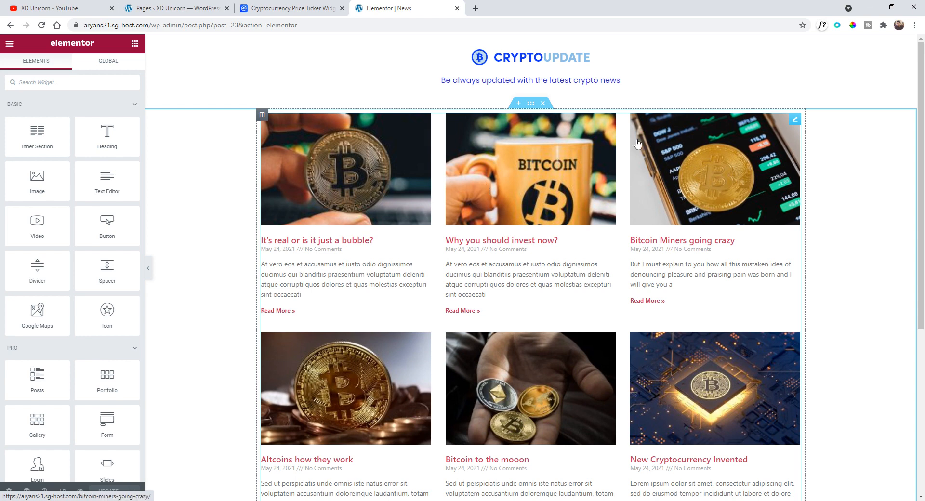
- Select the Posts widget and set its image size to Large - 1024 x 1024
click(795, 123)
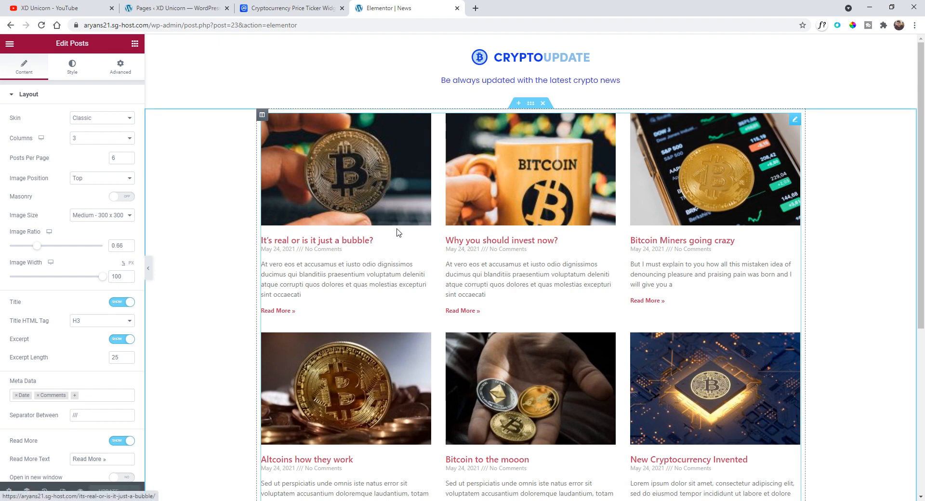
click(85, 216)
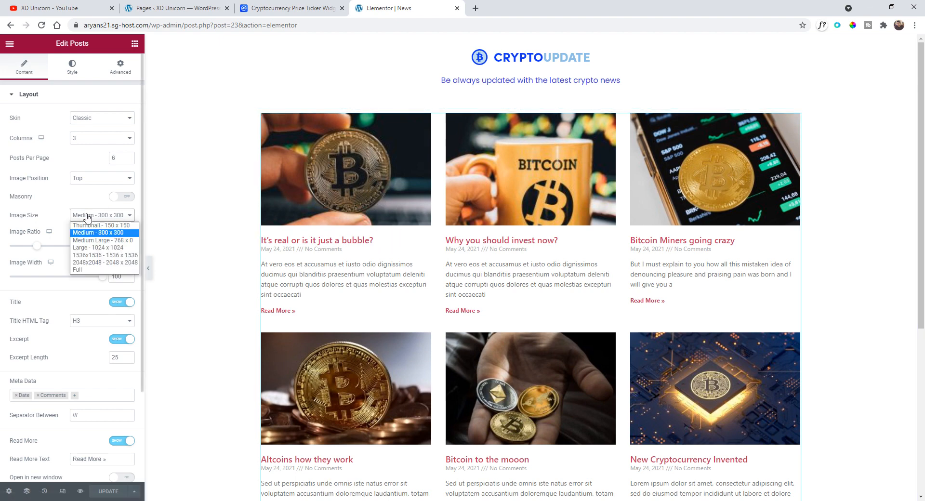
click(85, 247)
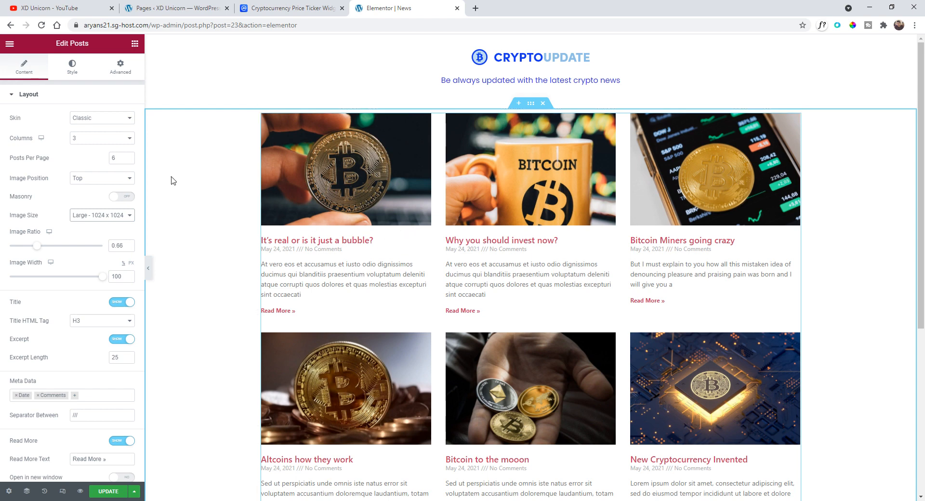
- Switch the Posts widget's skin to Cards and then to Full Content
click(90, 119)
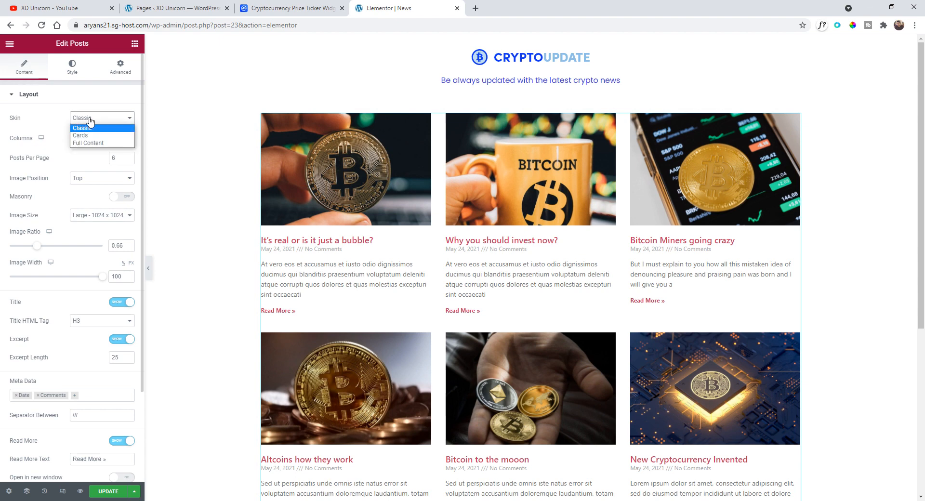
click(90, 135)
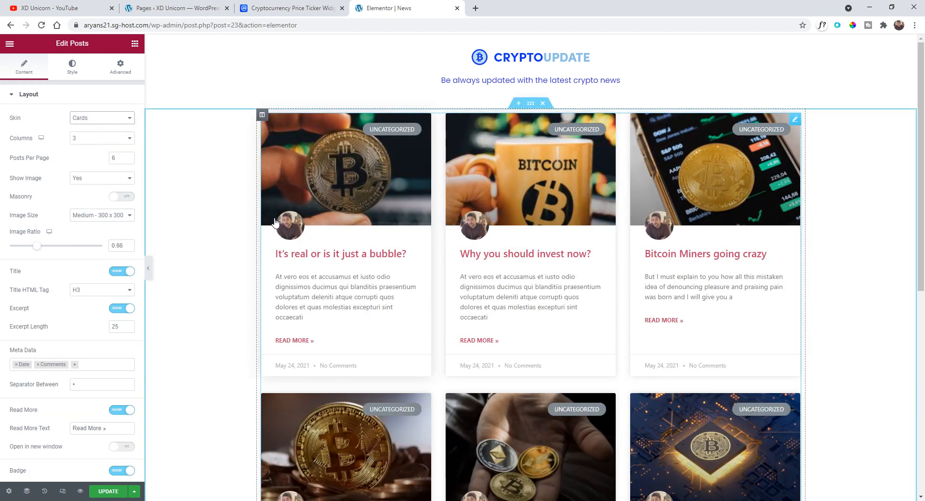
click(104, 118)
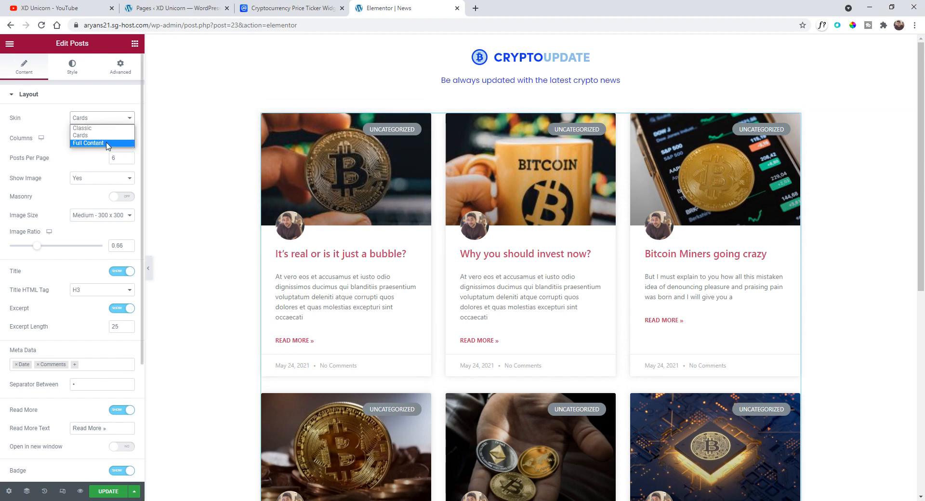
click(106, 142)
- Turn on Show Thumbnail for the Full Content posts skin
scroll(420, 279, down, 3)
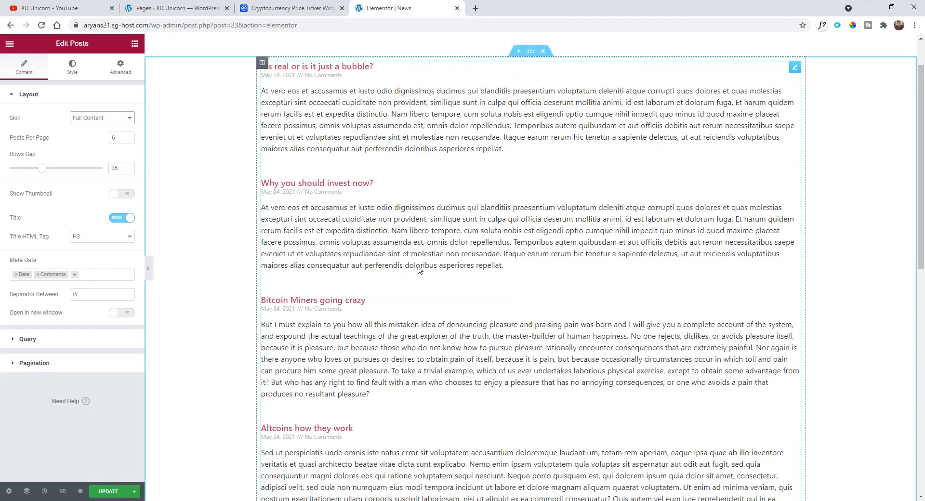
scroll(414, 199, up, 3)
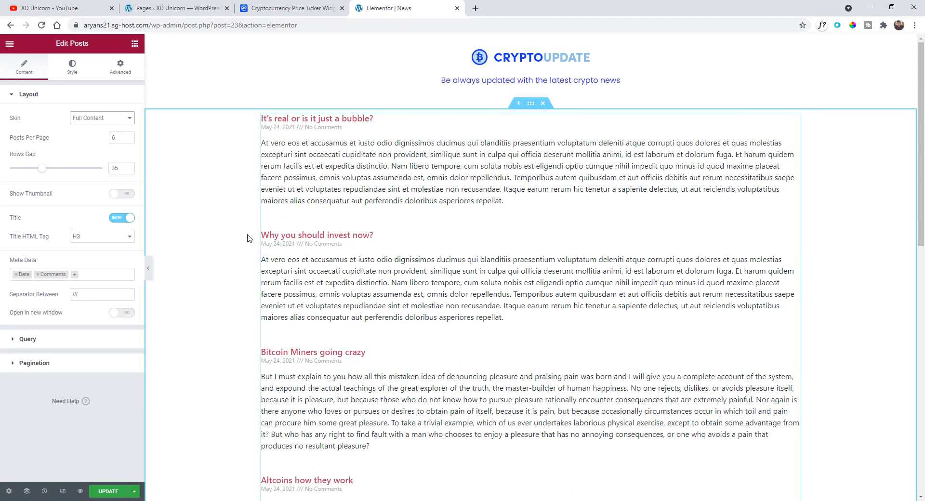
click(128, 194)
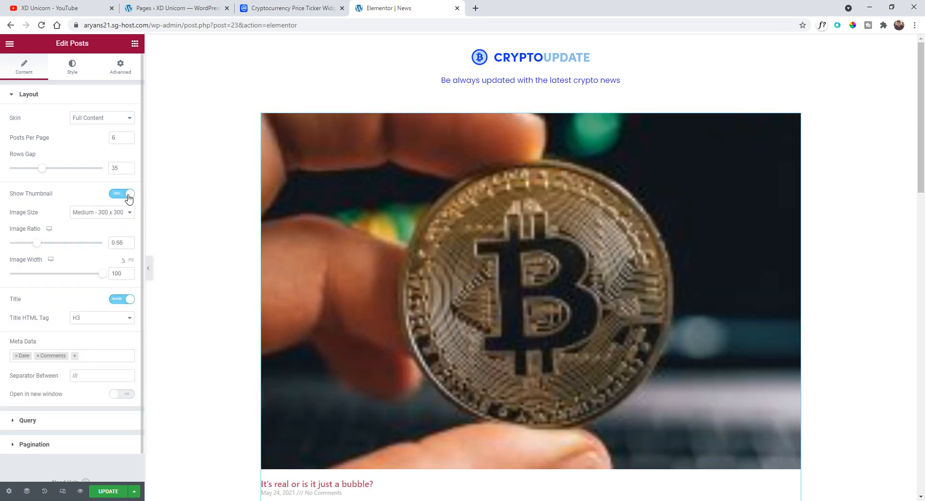
scroll(345, 215, down, 6)
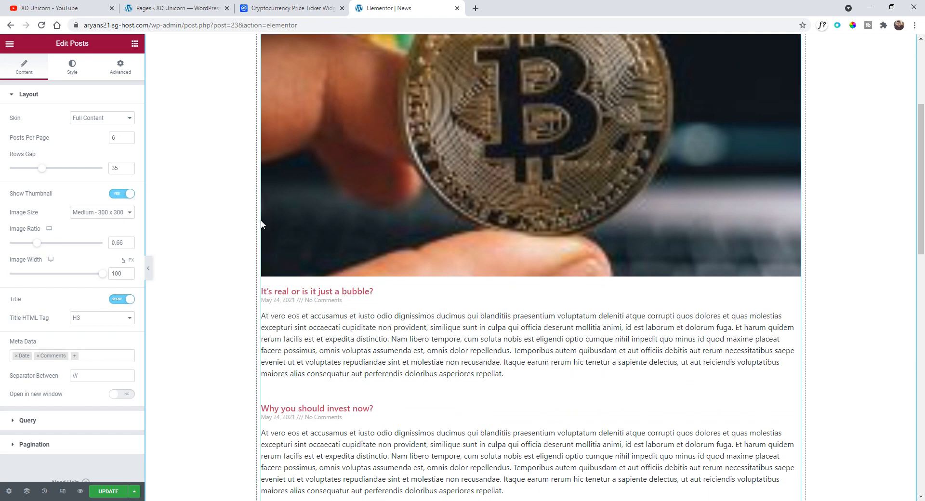
scroll(369, 215, down, 6)
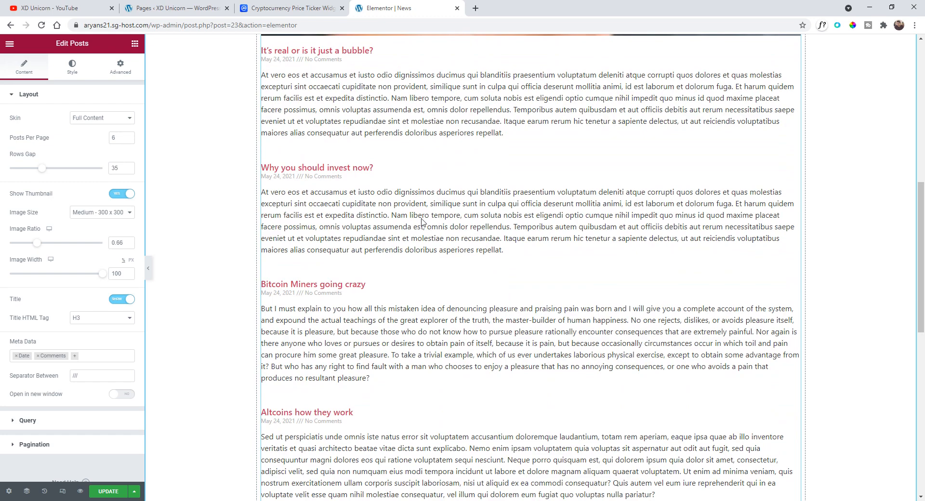
scroll(458, 230, down, 3)
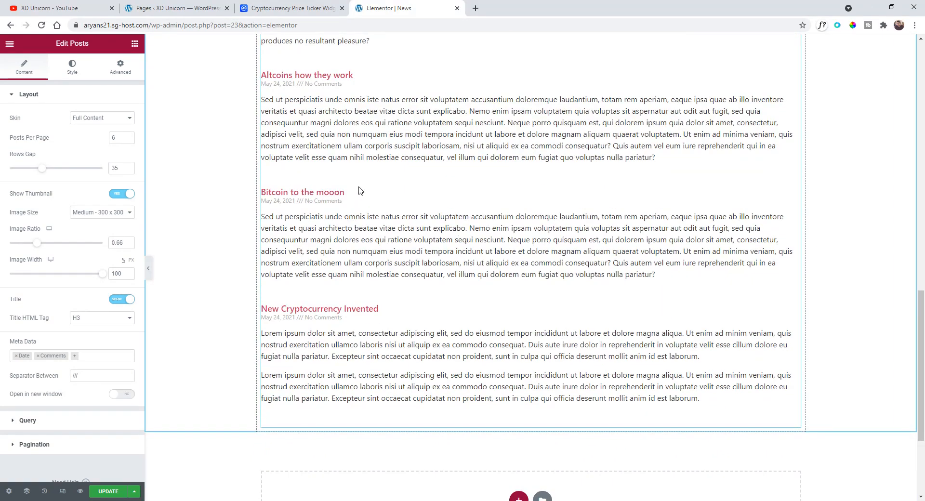
scroll(390, 214, up, 15)
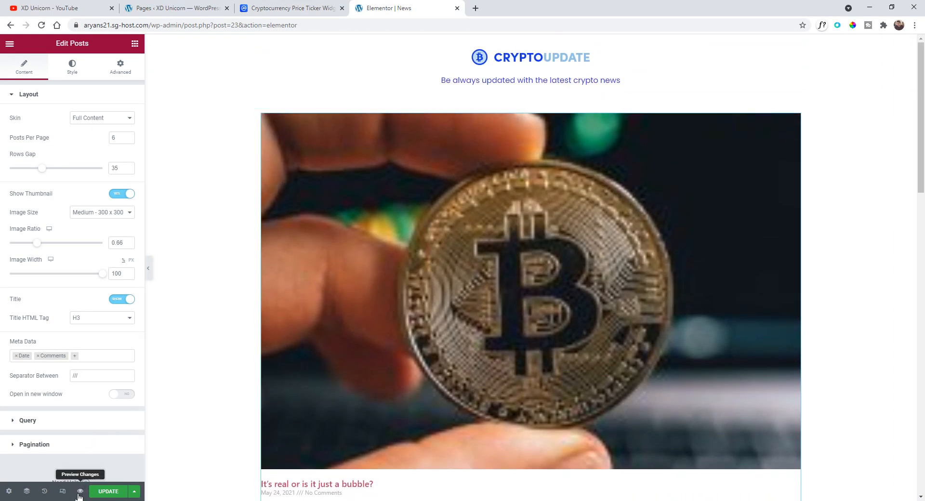
- Preview the News page and scroll through the listed posts
click(79, 492)
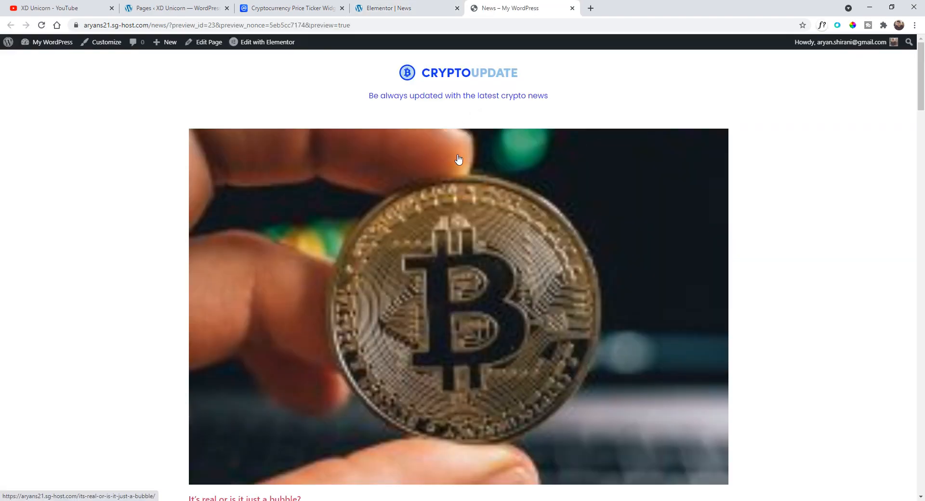
scroll(459, 159, down, 20)
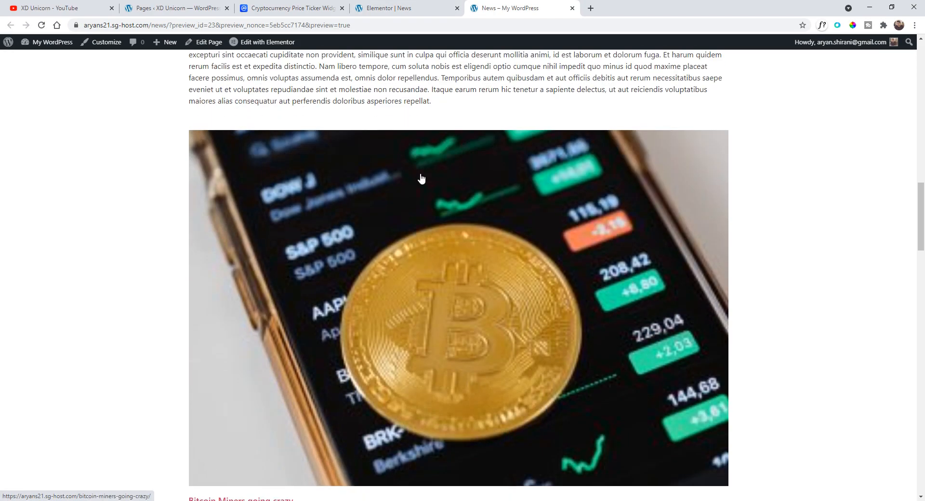
scroll(421, 179, down, 15)
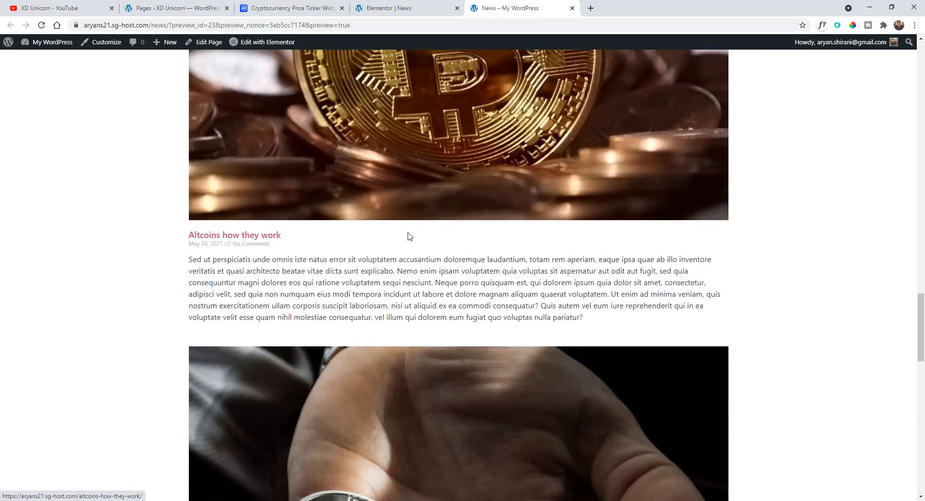
scroll(408, 237, up, 20)
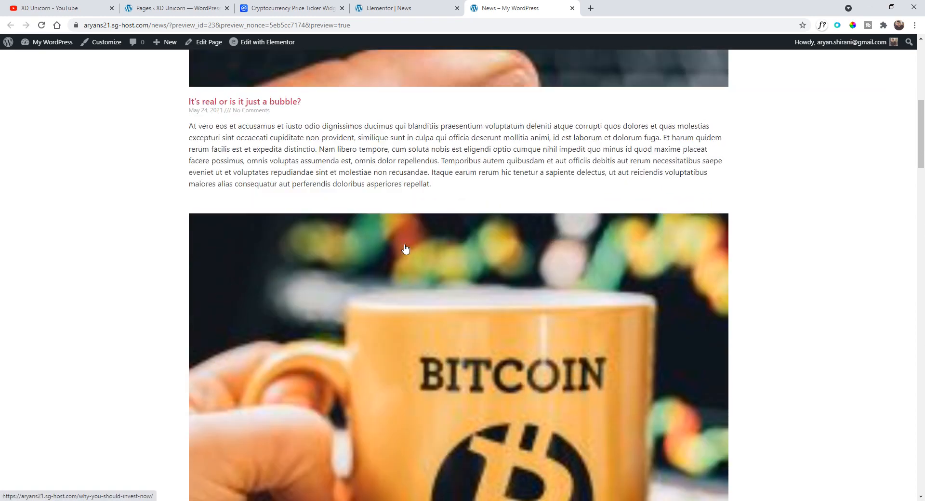
scroll(405, 249, up, 8)
scroll(409, 249, down, 4)
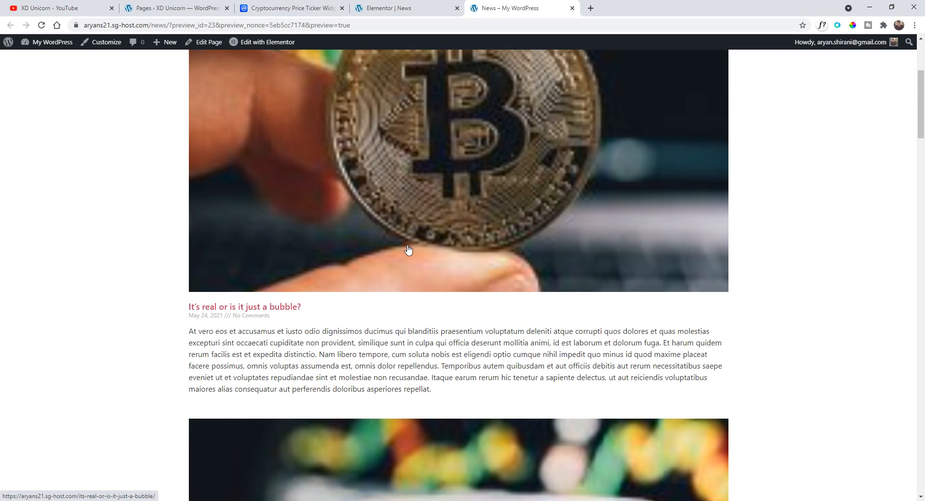
scroll(437, 215, up, 4)
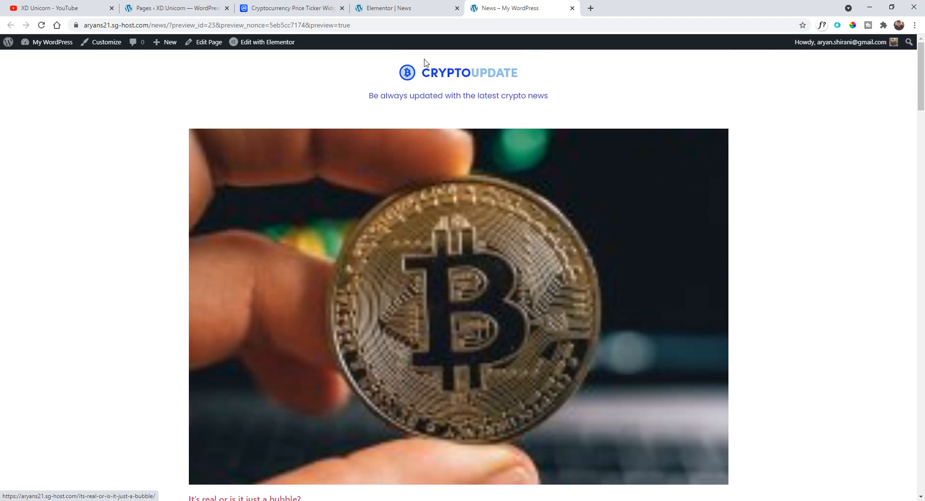
scroll(466, 227, down, 6)
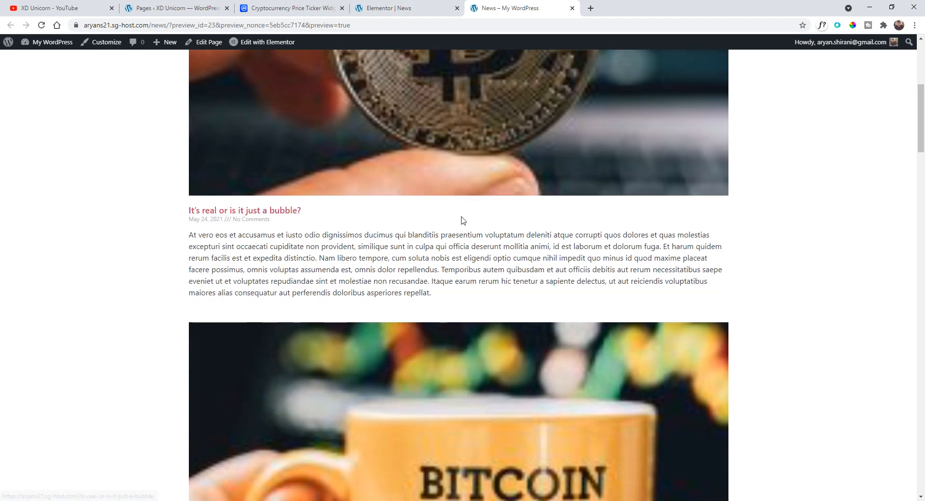
scroll(423, 301, up, 6)
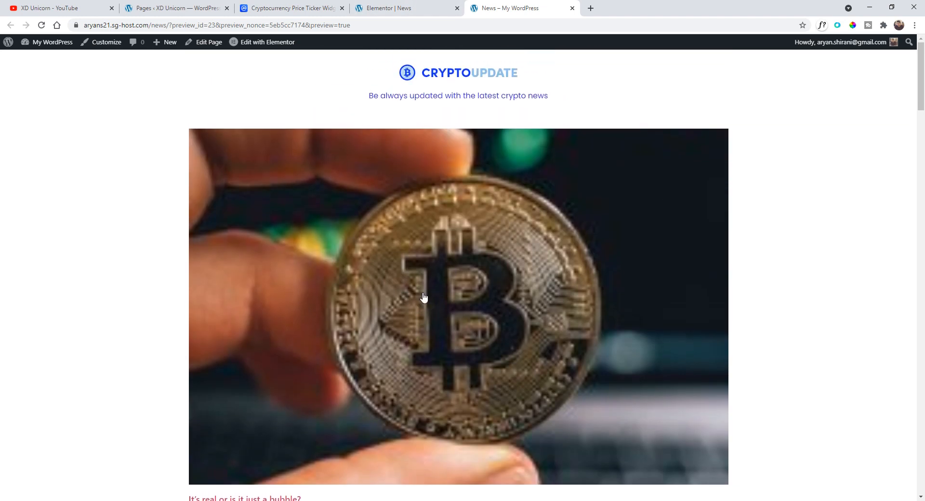
- Back in the editor, set the posts section's content width to 585
click(419, 7)
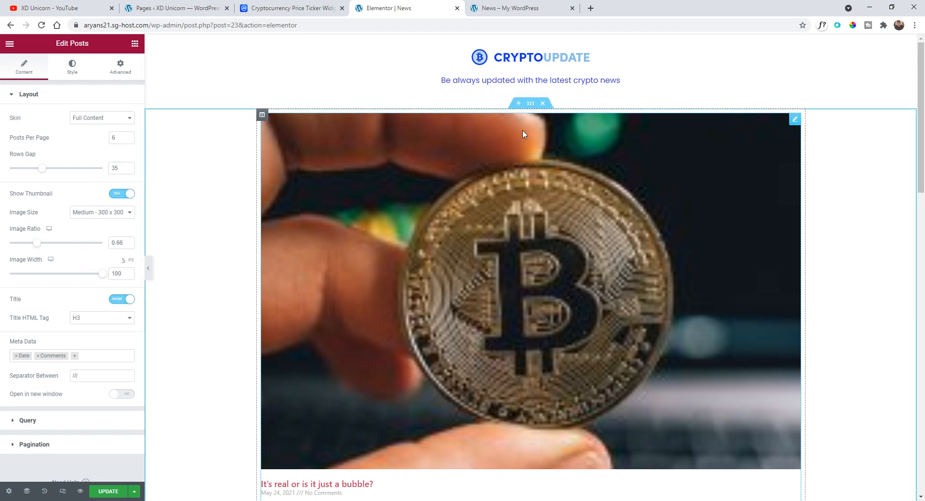
click(531, 103)
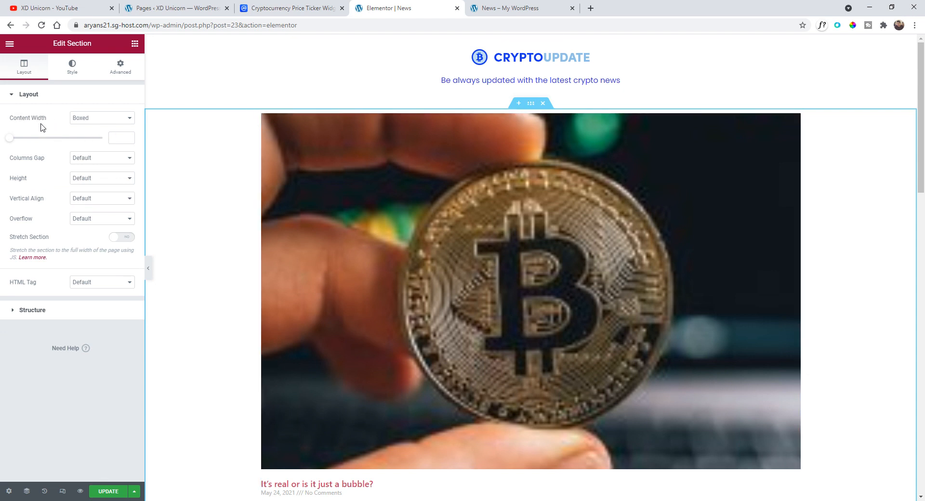
drag(10, 143, 19, 143)
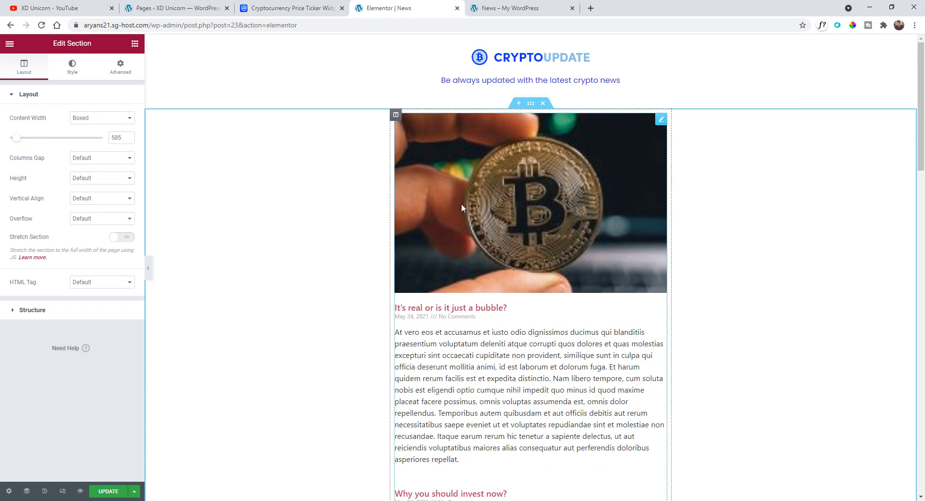
- Select the Posts widget again and switch its skin back to Classic
click(660, 120)
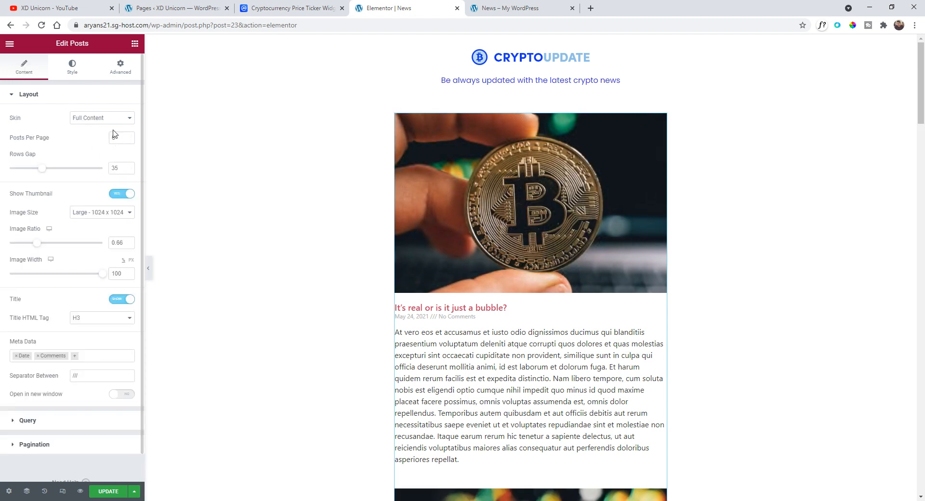
click(110, 122)
click(109, 121)
click(120, 119)
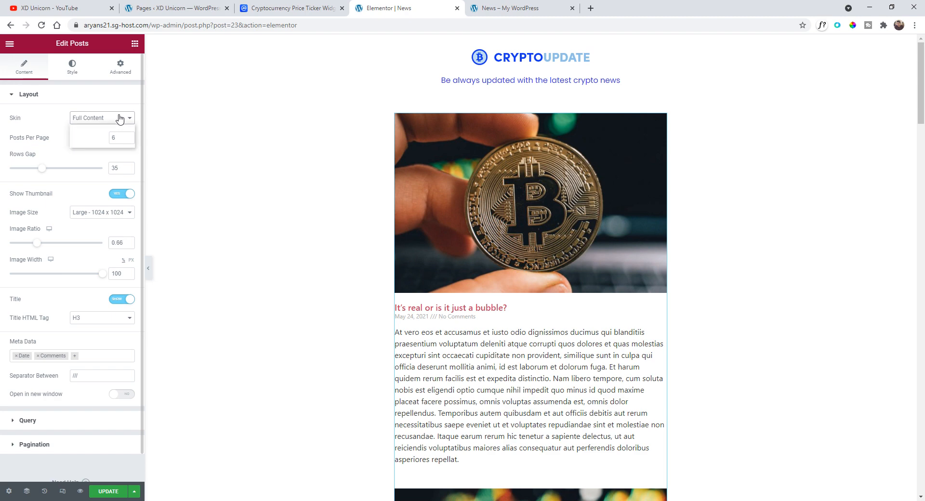
scroll(506, 305, down, 3)
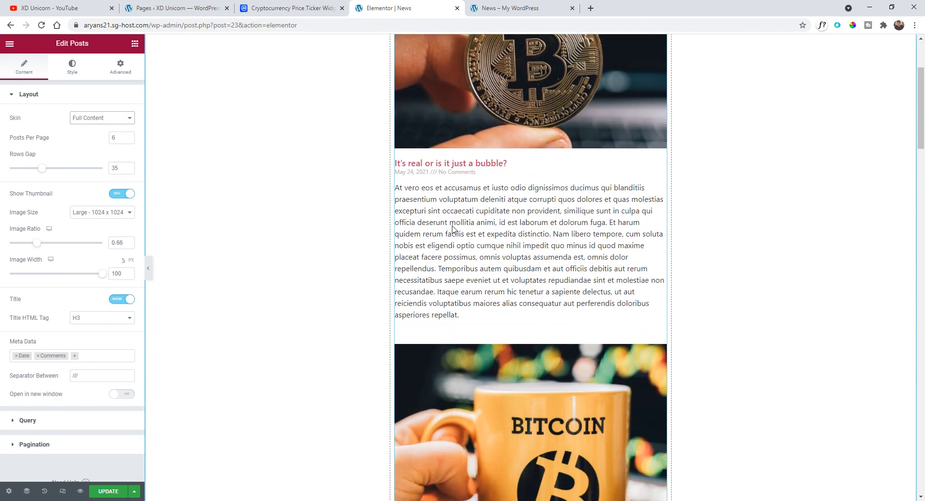
scroll(464, 248, up, 3)
click(99, 118)
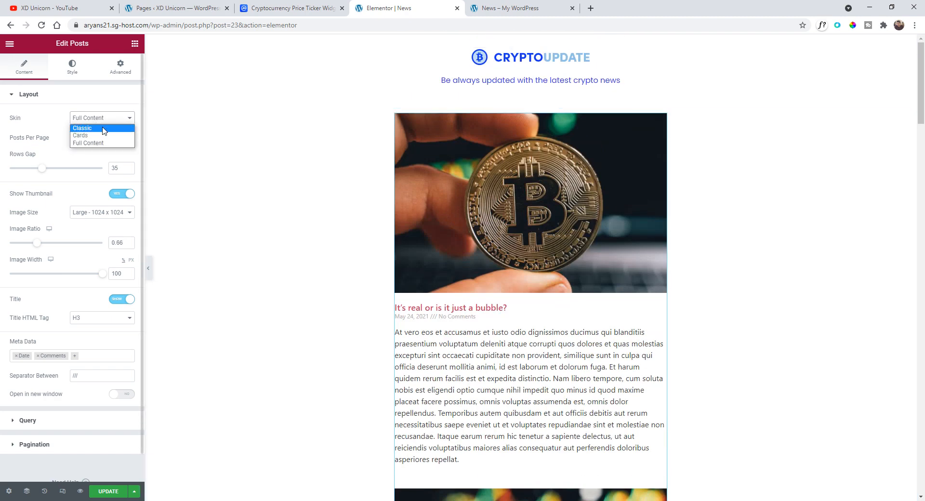
click(103, 133)
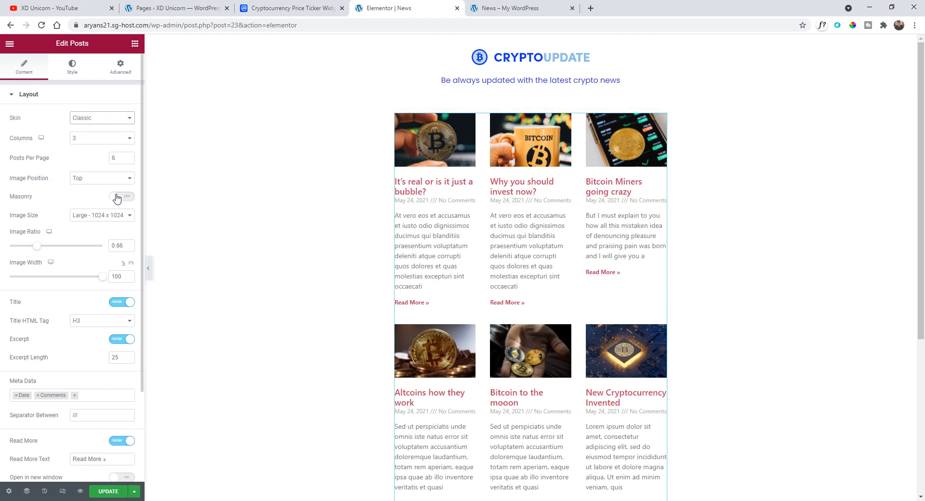
- Set the posts layout to 1 column
click(95, 140)
click(91, 156)
click(93, 139)
click(92, 147)
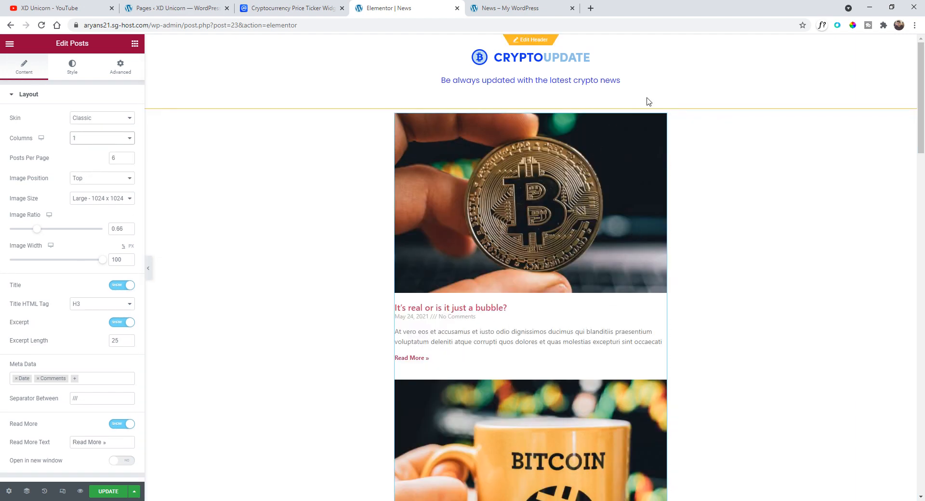
scroll(524, 294, down, 2)
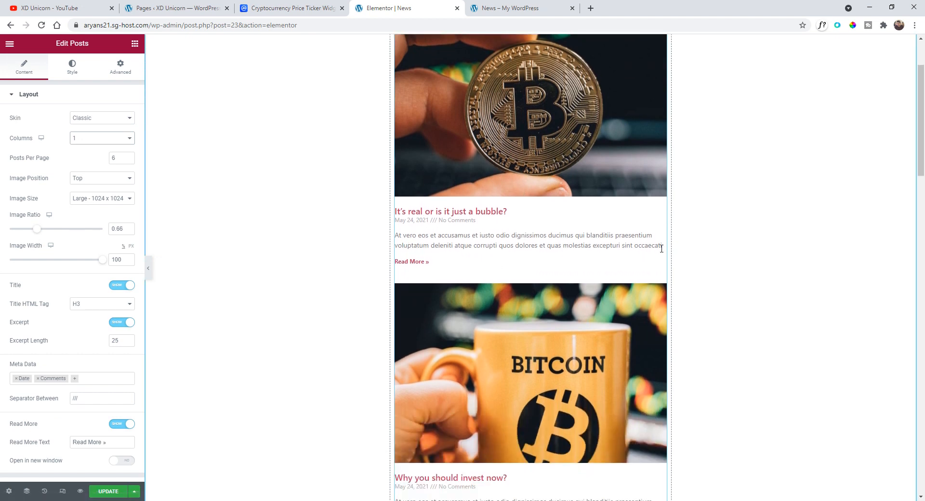
scroll(420, 231, down, 5)
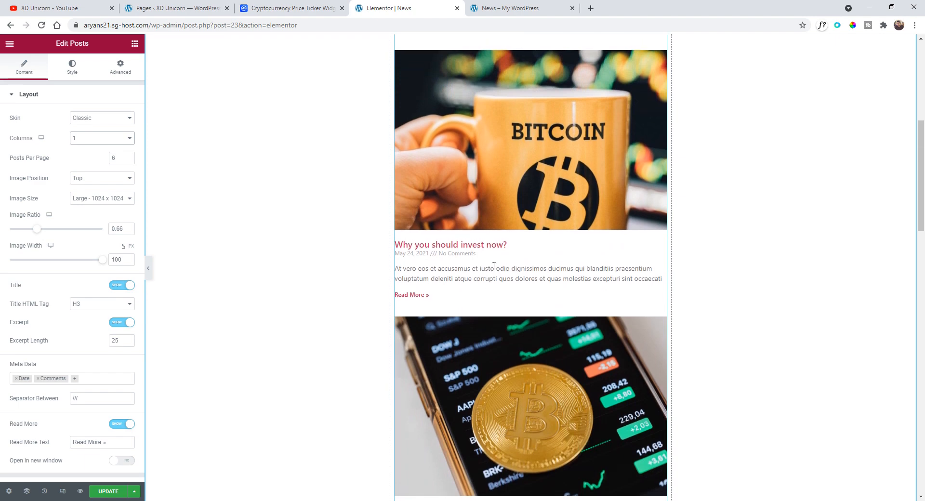
scroll(491, 264, up, 6)
scroll(485, 276, up, 1)
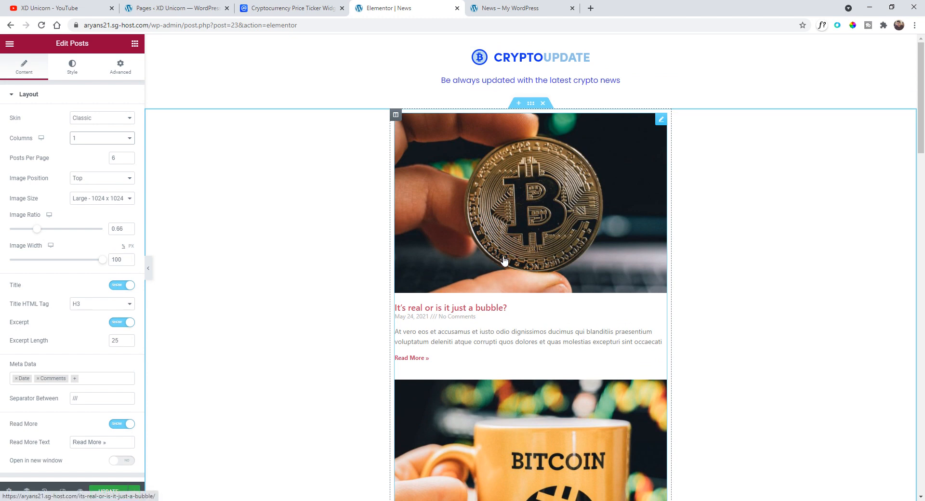
- Set the post titles' font family to Poppins in the Posts widget's content styling
scroll(503, 260, down, 2)
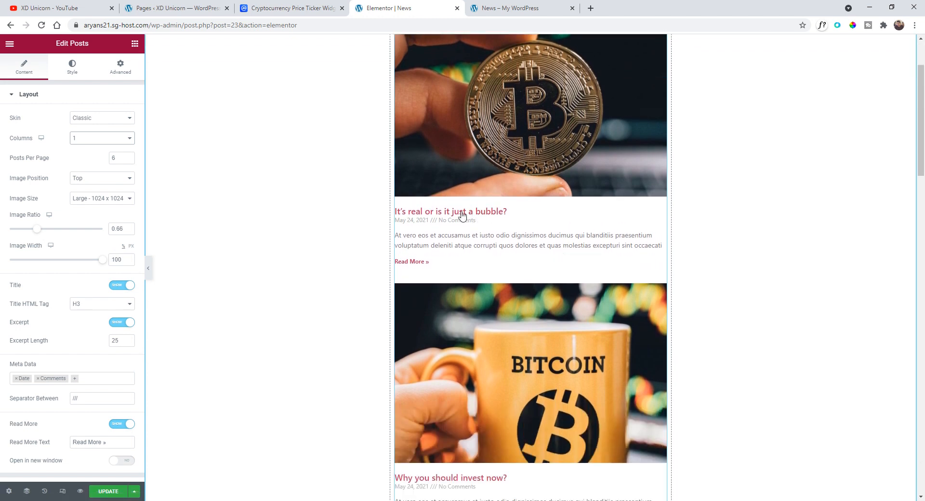
scroll(456, 237, up, 2)
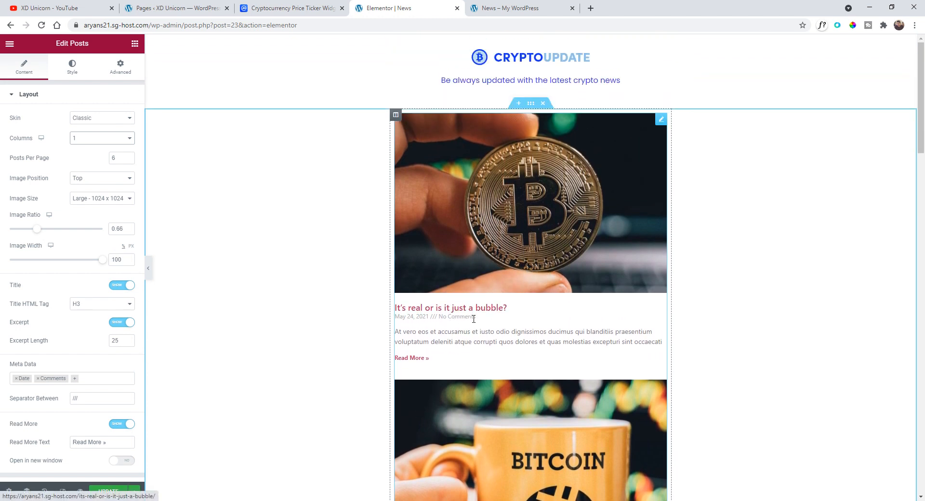
click(69, 70)
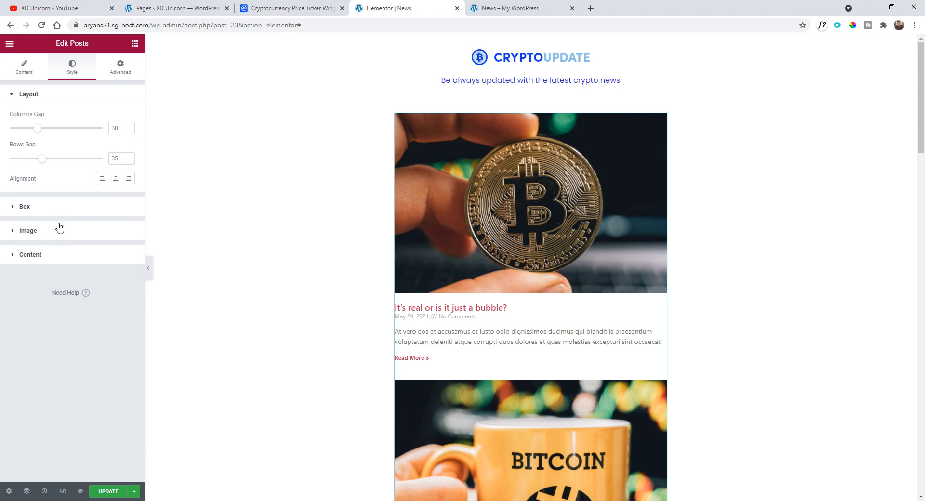
click(36, 256)
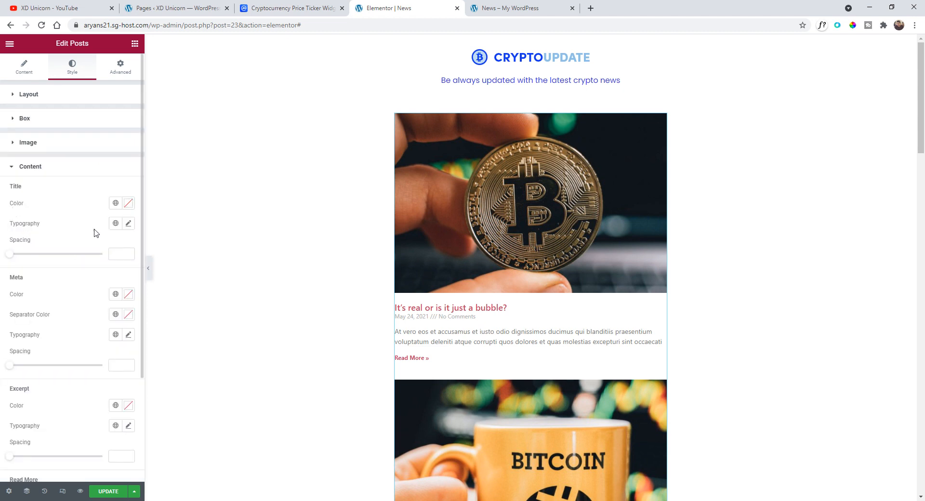
click(129, 223)
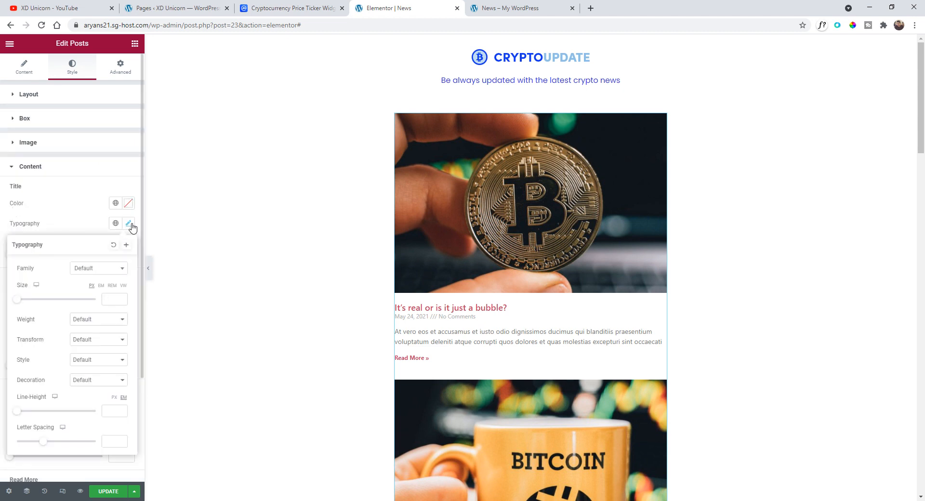
click(96, 268)
text(poppins)
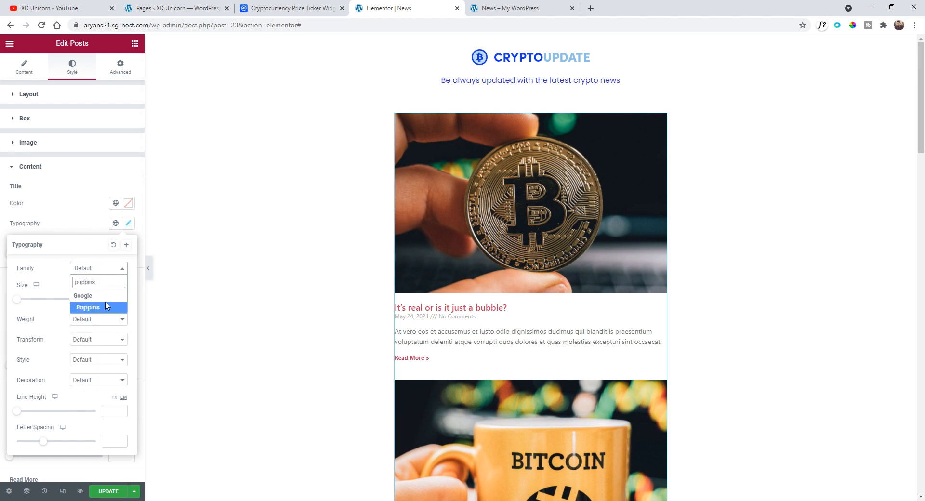
click(107, 306)
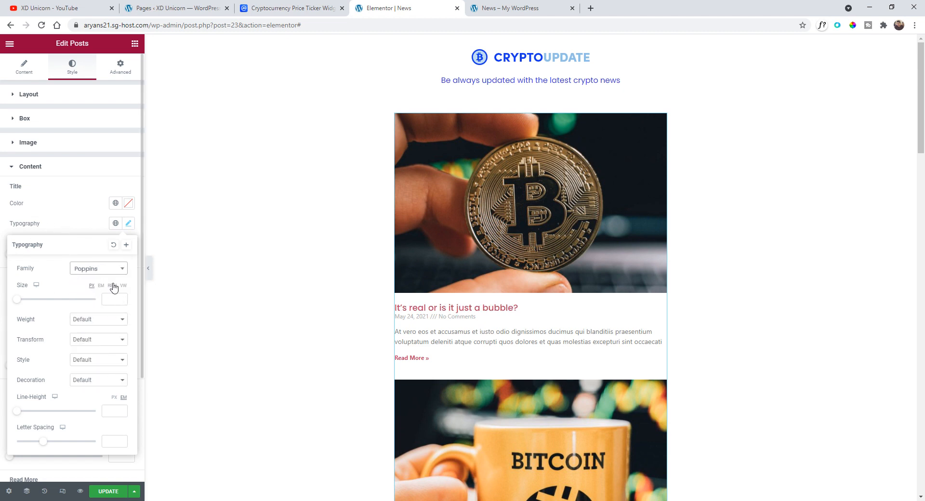
- Set the title size to 1.6 rem and apply the default global colour to the post titles
click(114, 287)
drag(17, 299, 34, 302)
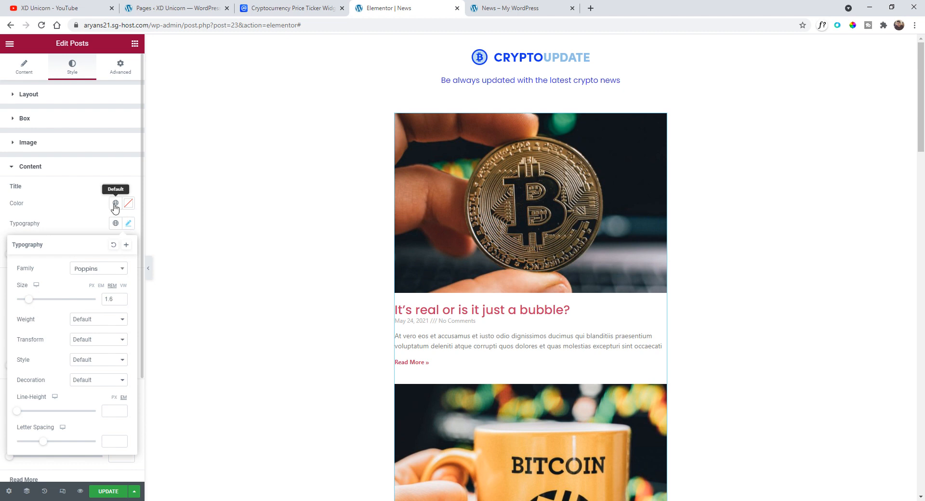
click(116, 203)
click(36, 318)
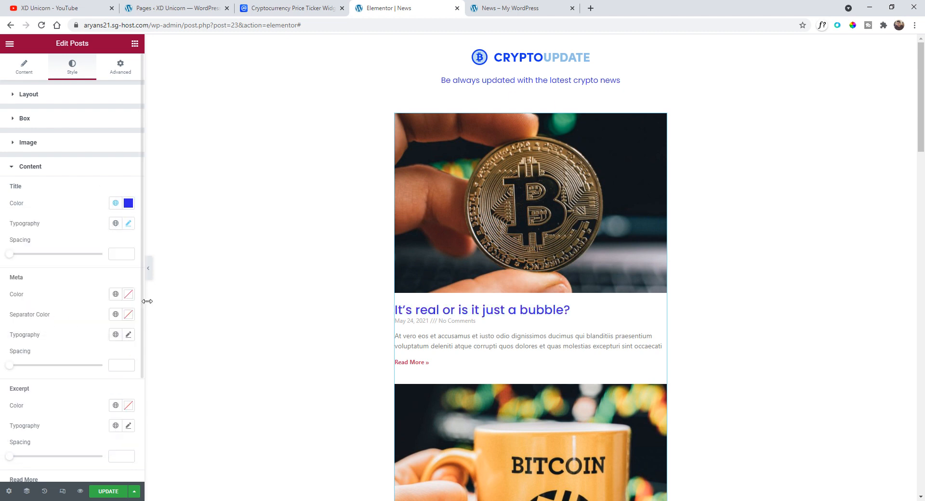
- Make the post titles uppercase with a font weight of 700
click(128, 223)
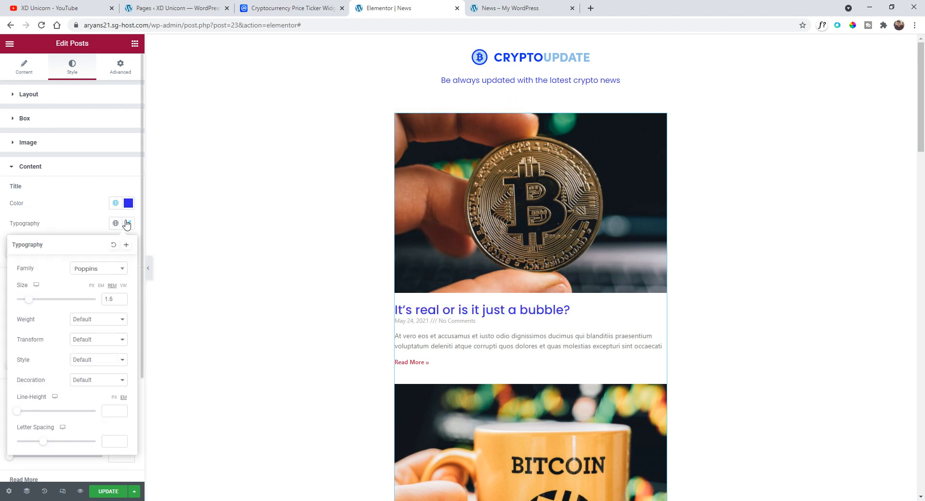
click(105, 343)
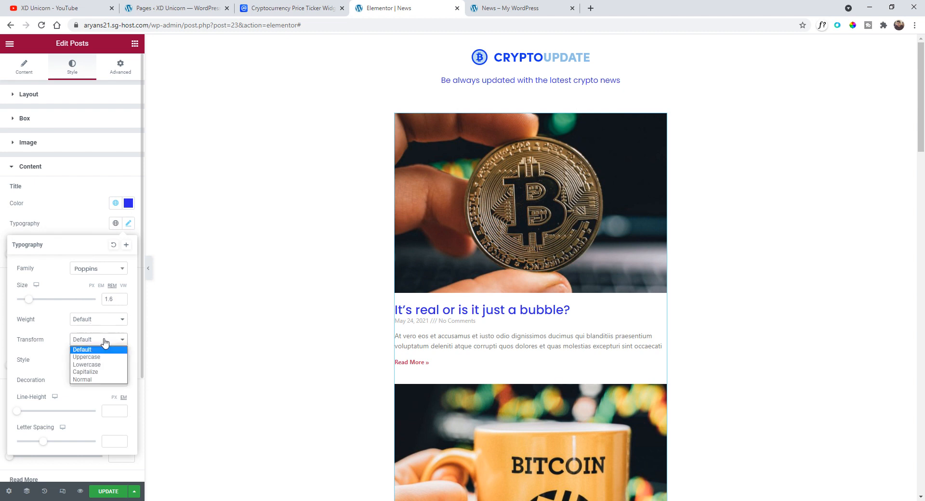
click(105, 357)
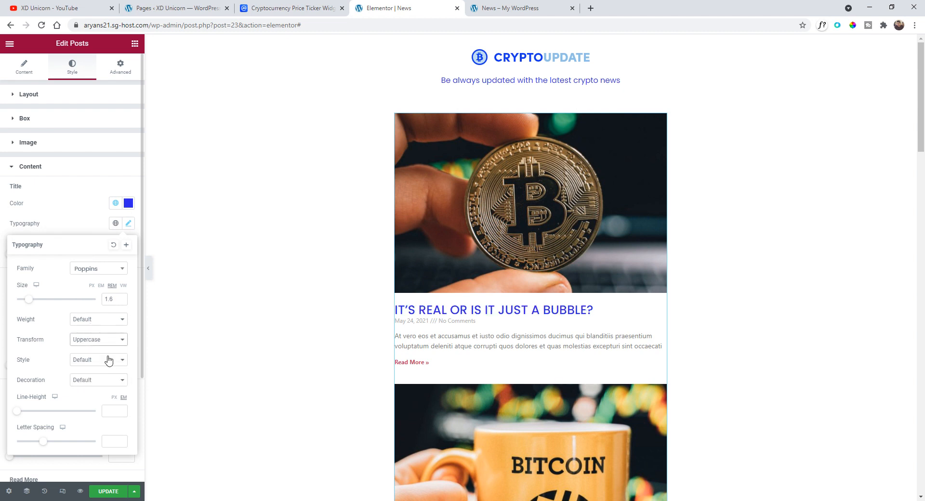
click(107, 317)
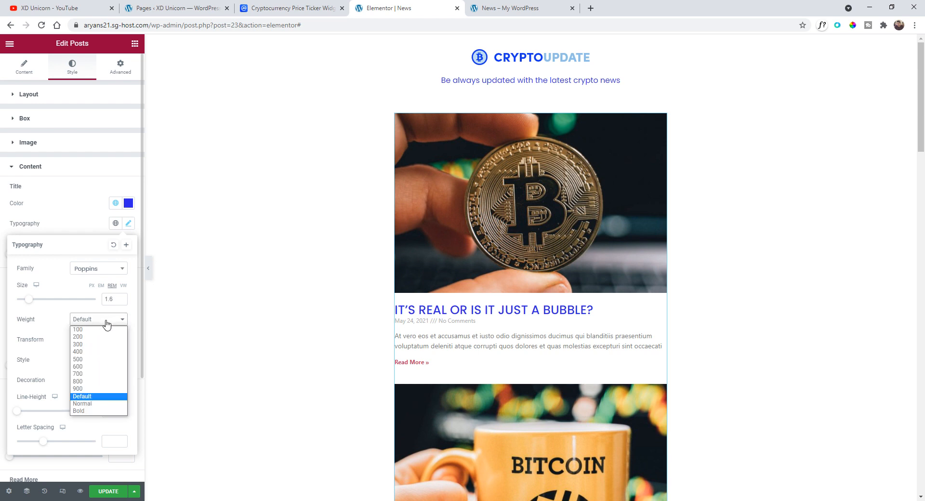
click(113, 379)
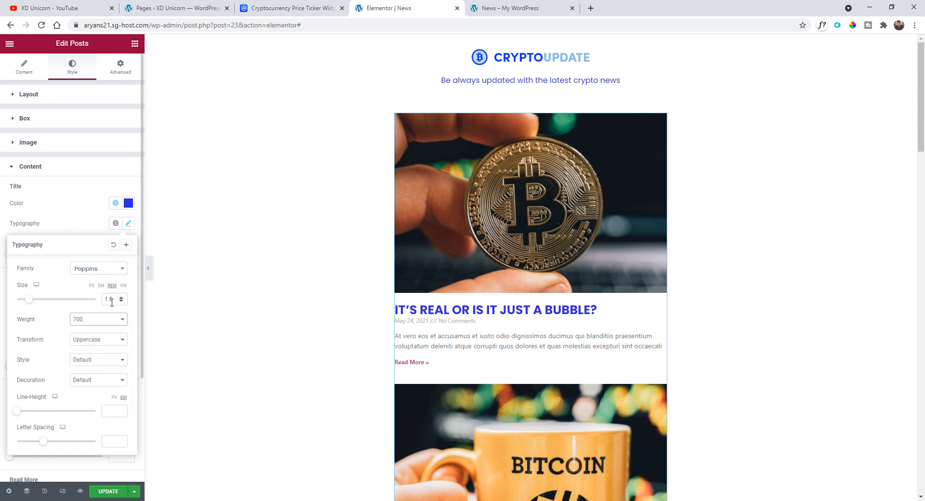
- Reset the title transform to Default and set the title size to 1.4 rem
drag(29, 300, 29, 303)
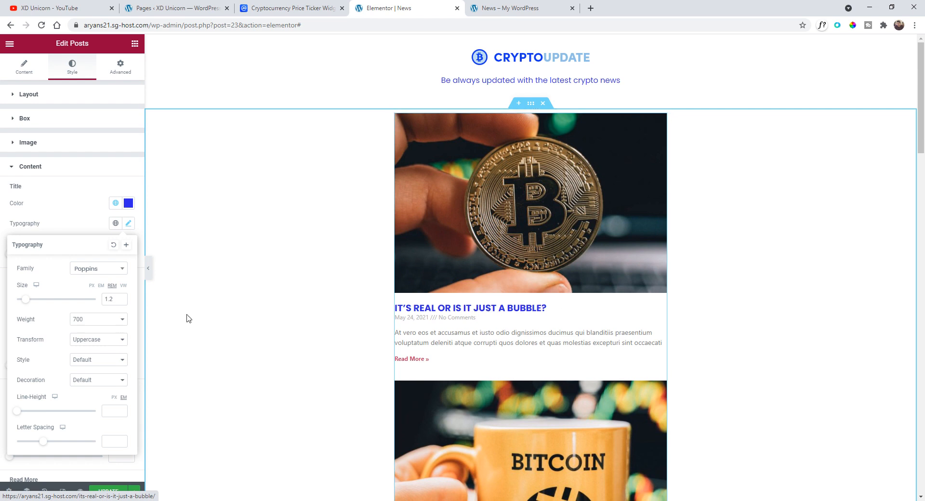
click(106, 342)
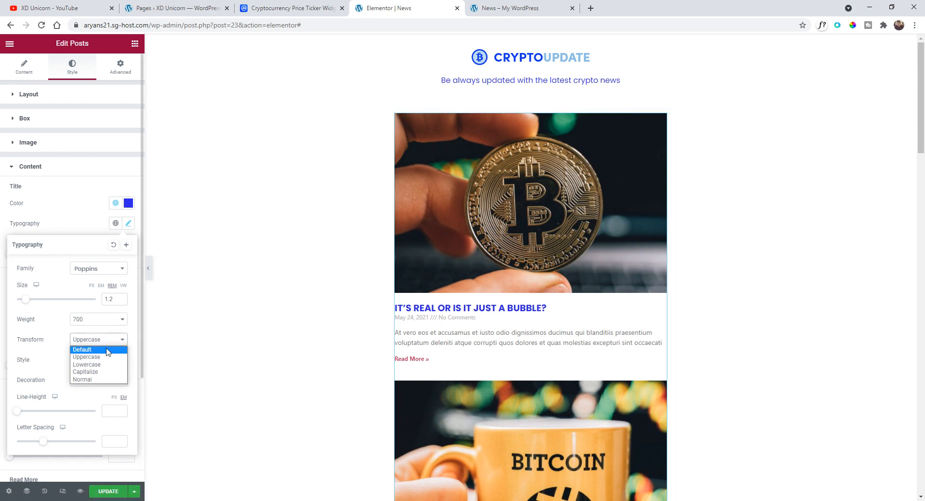
click(108, 351)
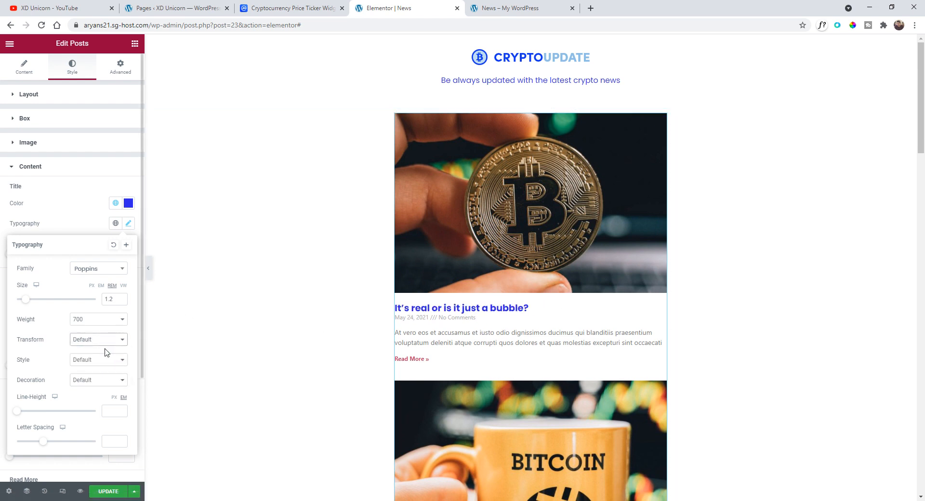
drag(26, 300, 27, 301)
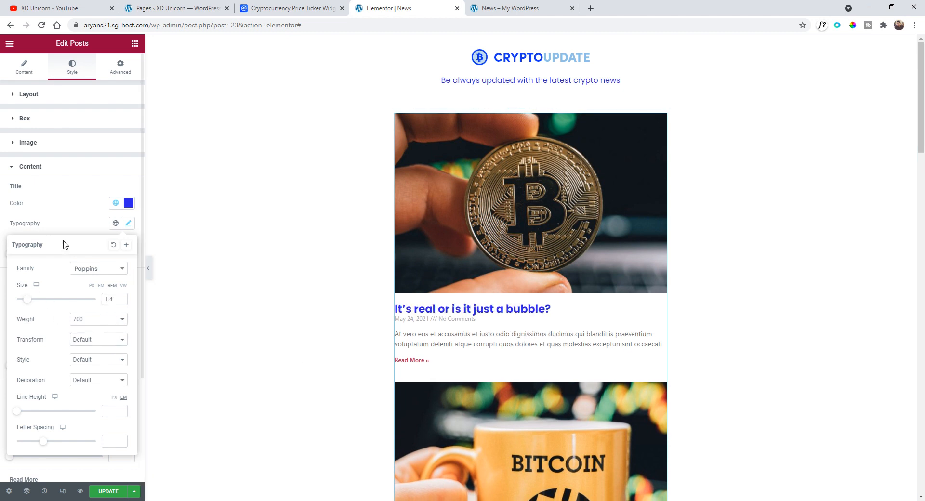
- Set the post title spacing to 13
click(93, 213)
drag(12, 258, 24, 259)
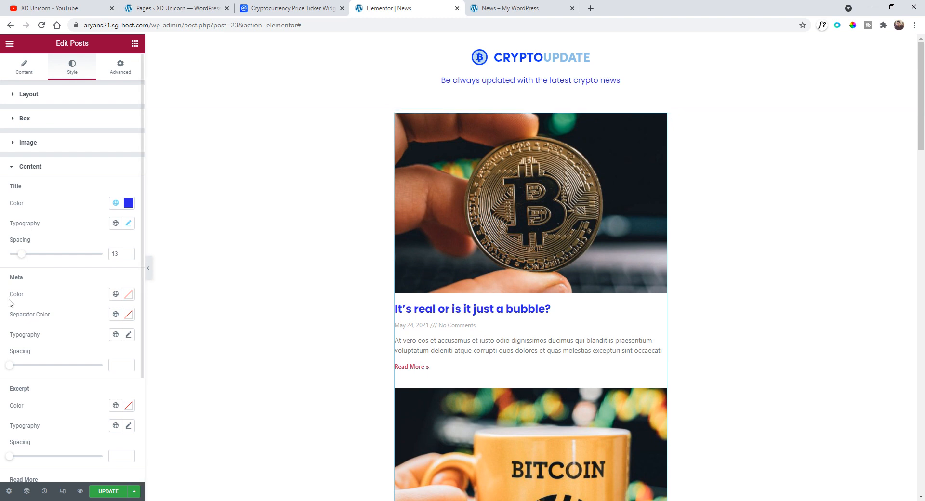
- Apply the default global colour to the Read More links
scroll(62, 318, down, 3)
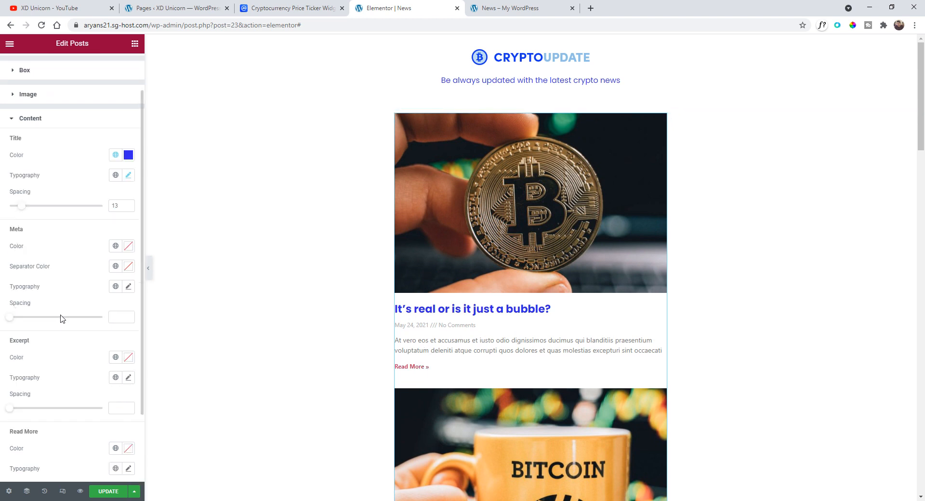
click(115, 361)
click(63, 470)
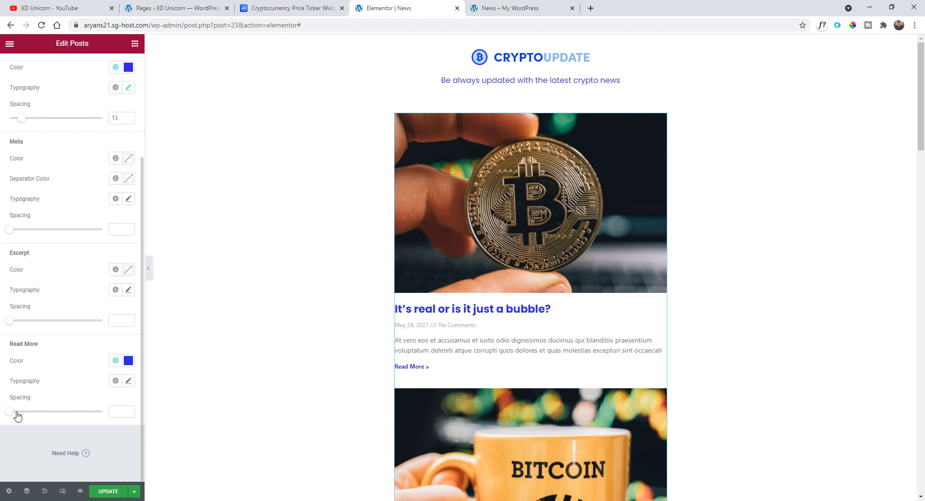
- Make the Read More text uppercase with a letter spacing of 3.2
click(128, 381)
scroll(98, 359, down, 3)
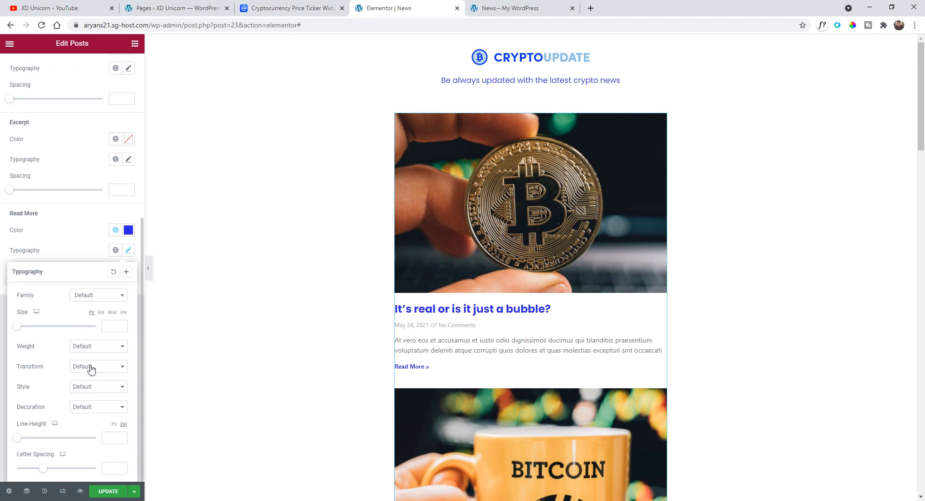
click(98, 368)
click(99, 384)
drag(44, 468, 60, 470)
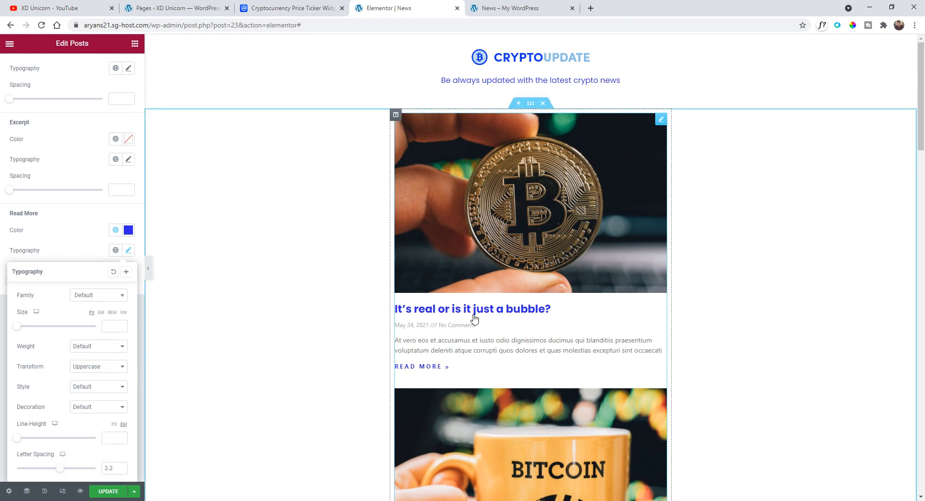
- Set the excerpt spacing to 18
click(86, 262)
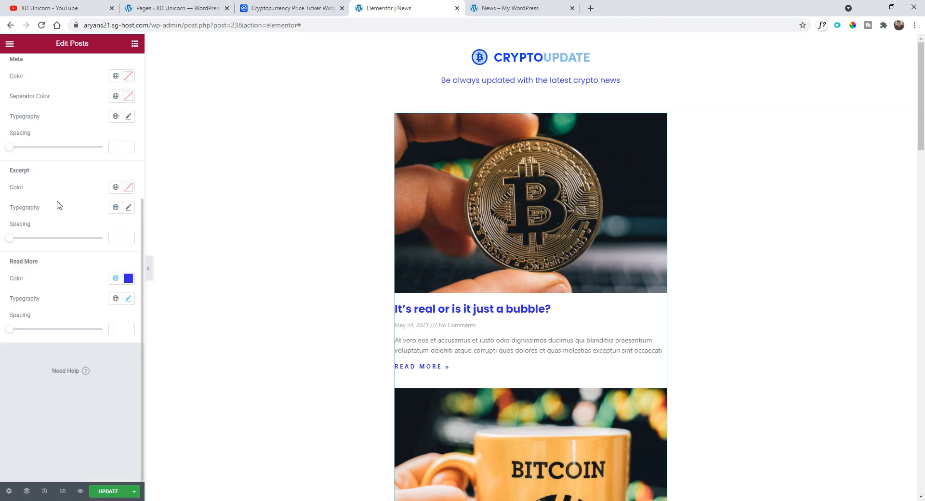
drag(19, 239, 30, 246)
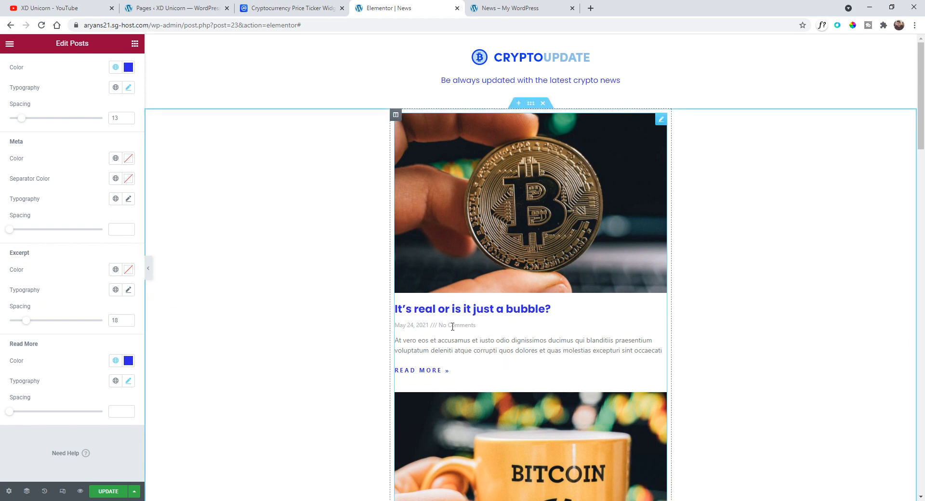
- Make the post meta data text uppercase
scroll(43, 212, up, 3)
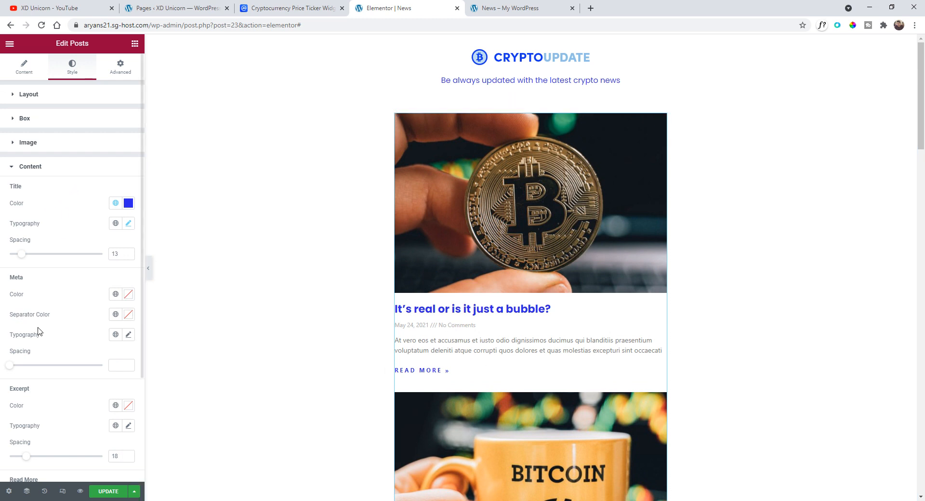
scroll(67, 316, down, 1)
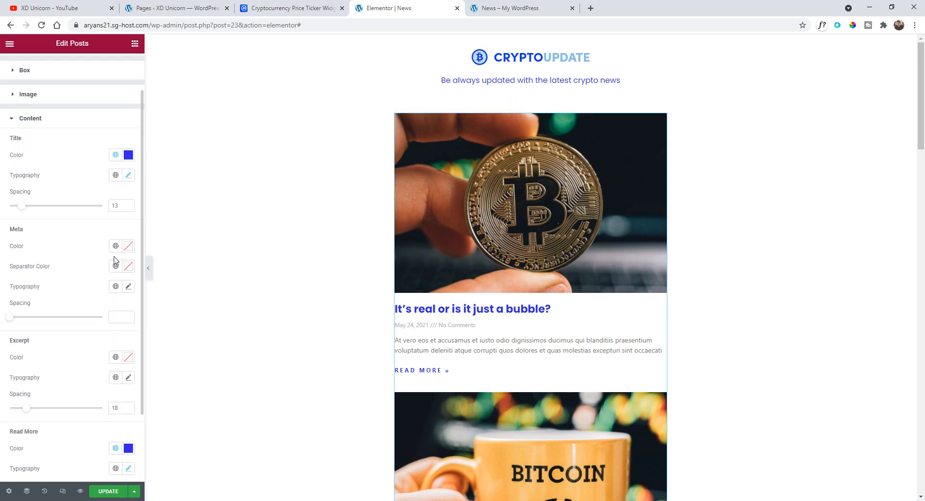
click(128, 287)
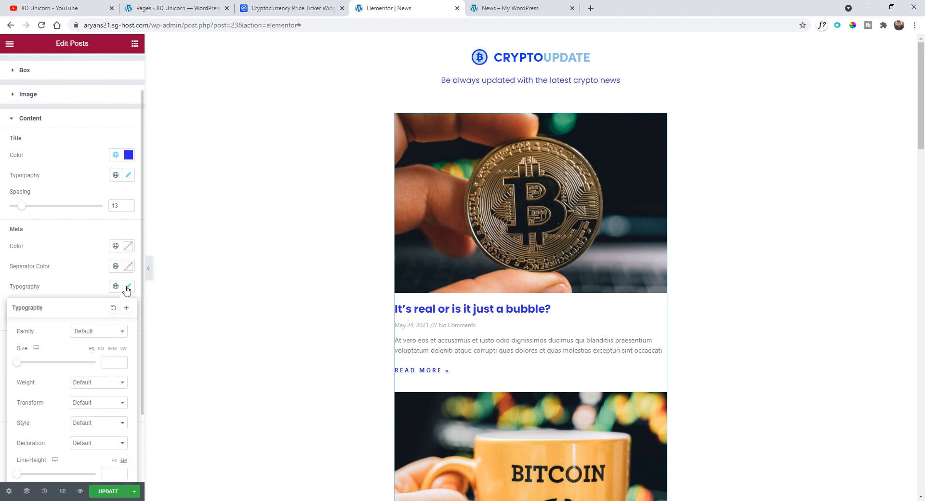
click(90, 403)
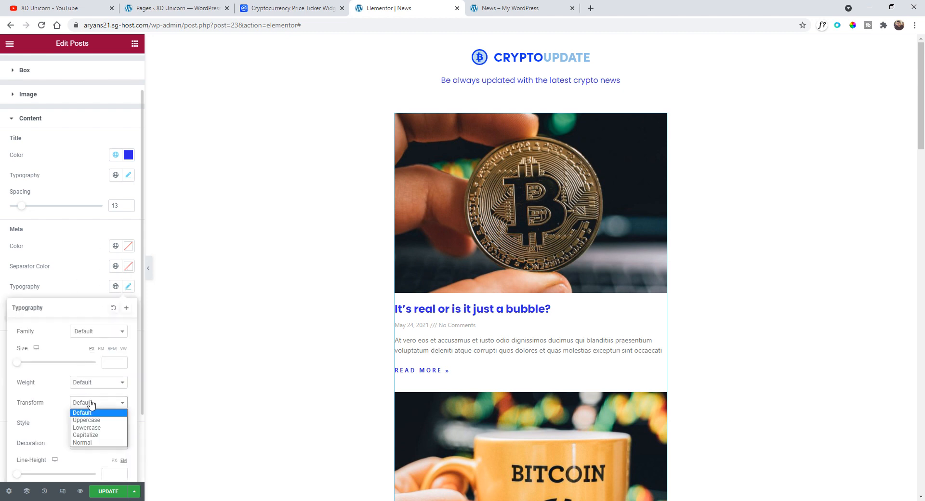
click(96, 417)
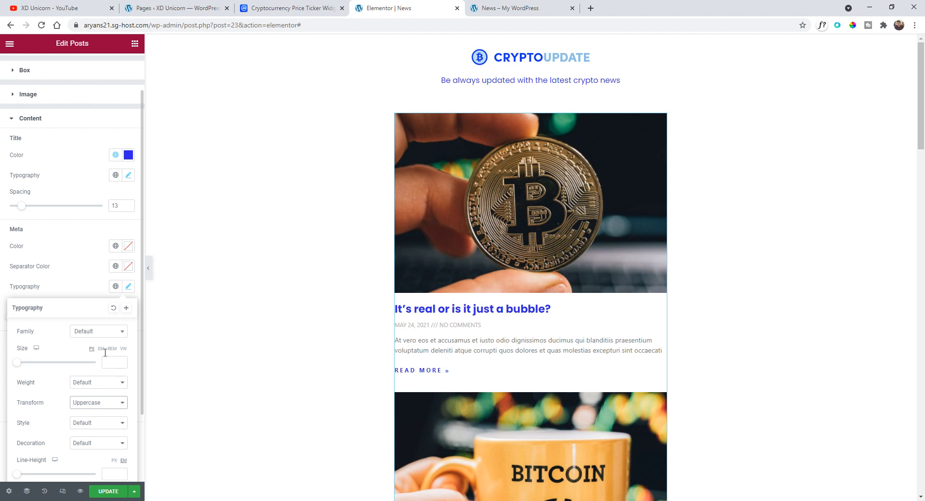
click(98, 269)
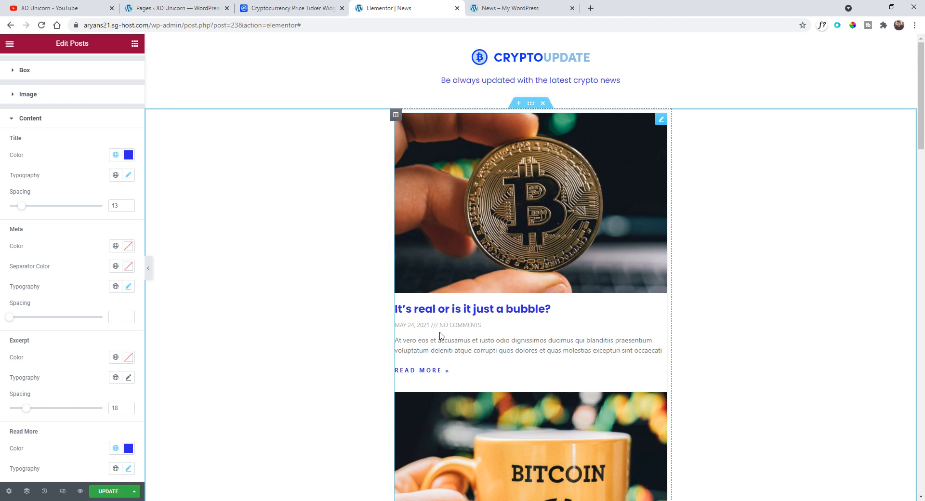
- Remove Comments from the posts' meta data so only the date shows
scroll(85, 151, up, 1)
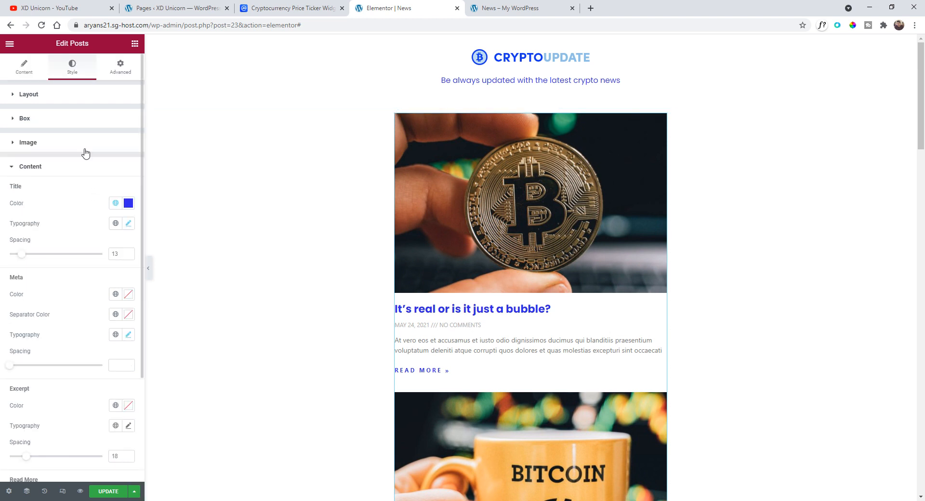
click(21, 71)
scroll(74, 321, down, 2)
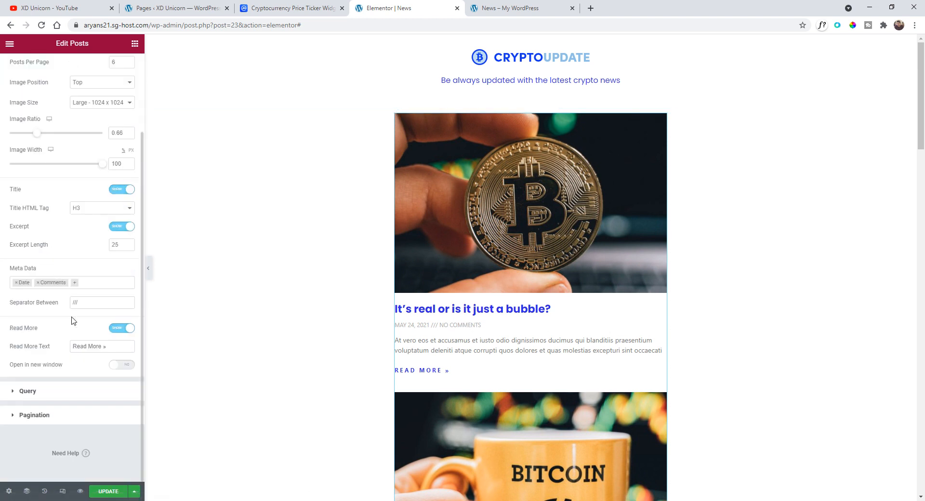
click(37, 284)
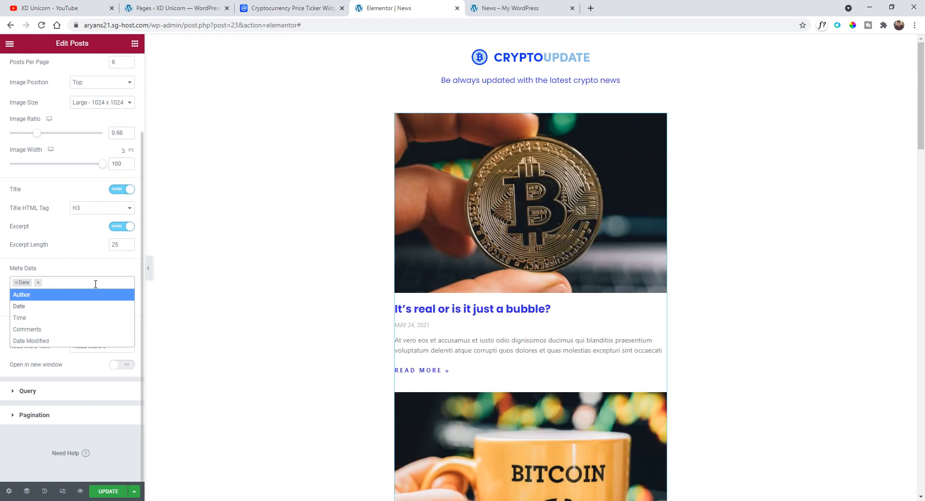
click(3, 282)
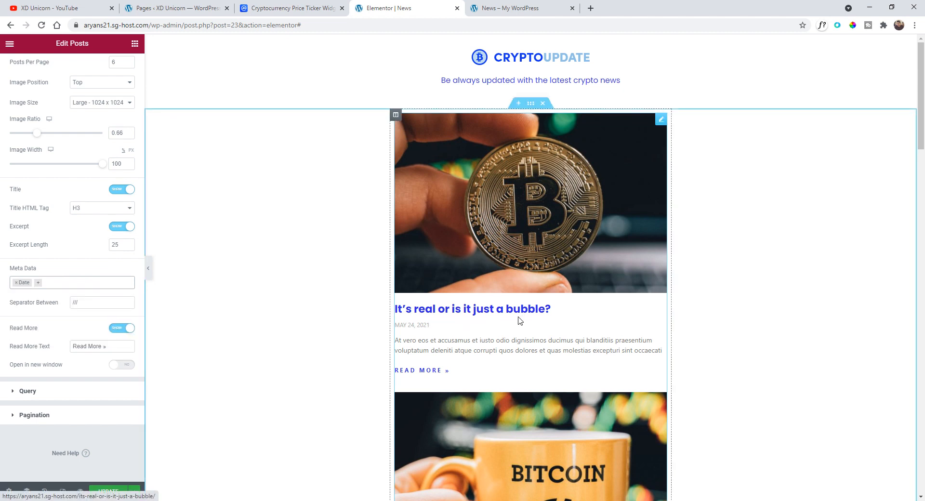
scroll(530, 299, down, 5)
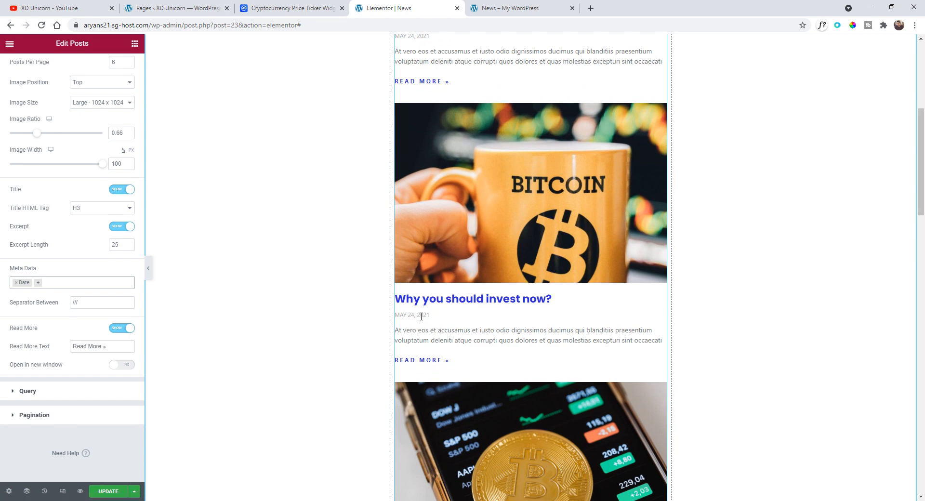
- Preview the News page in a new tab and scroll through the post listing, then return to the editor
scroll(566, 329, down, 7)
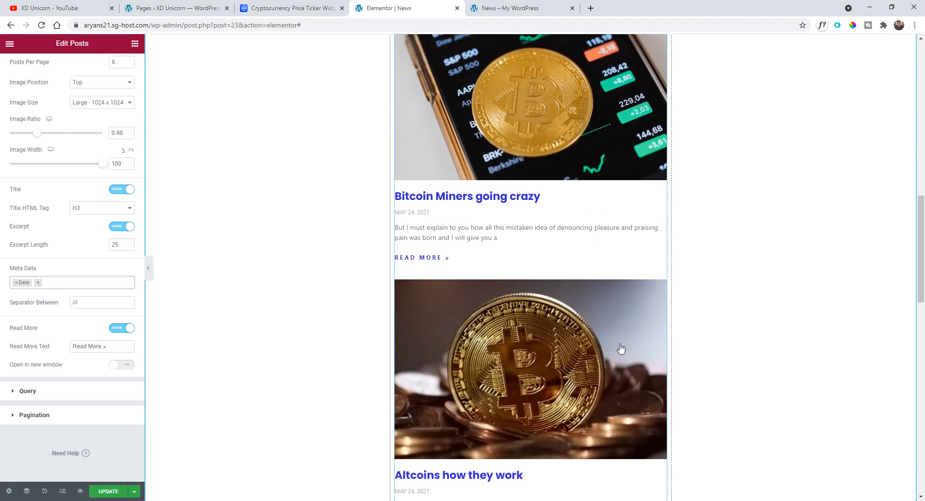
scroll(623, 338, up, 9)
scroll(623, 338, up, 4)
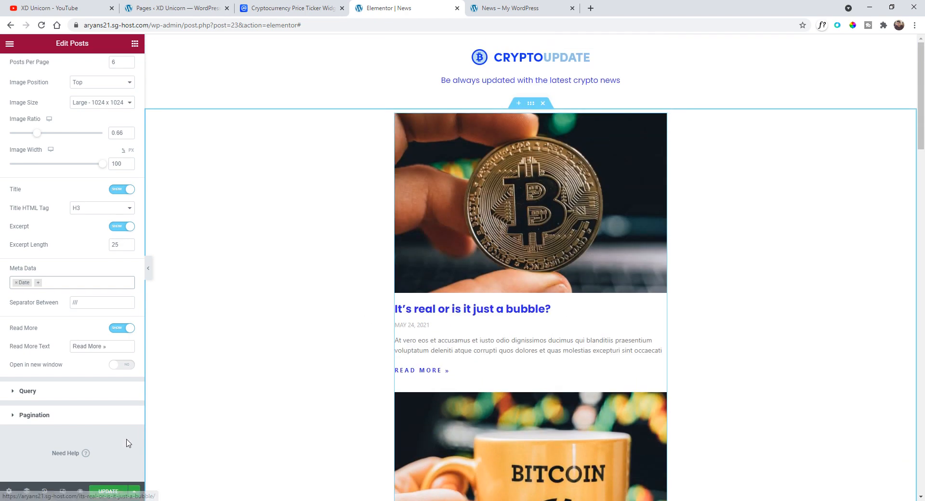
click(81, 492)
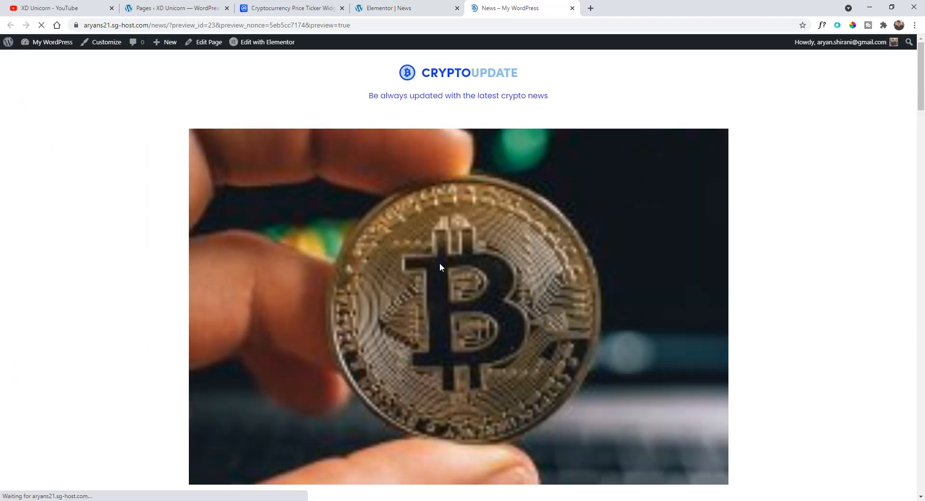
scroll(467, 269, down, 5)
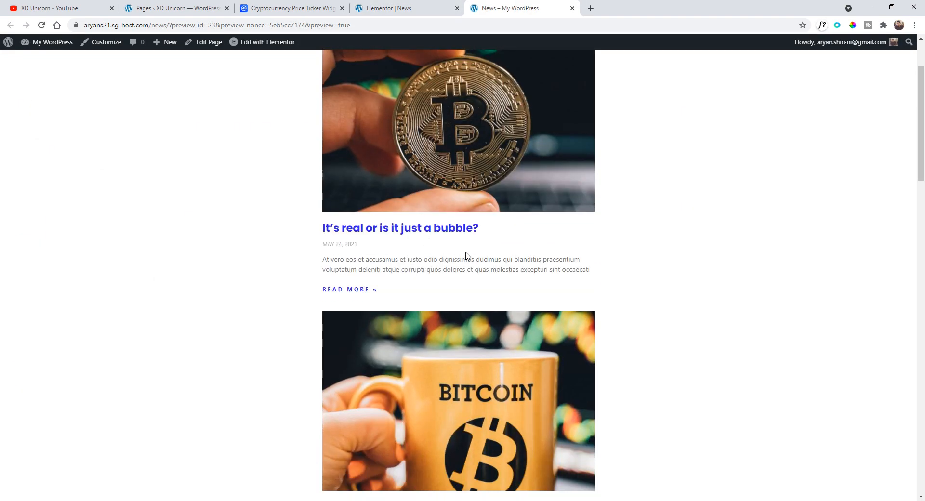
scroll(482, 275, down, 4)
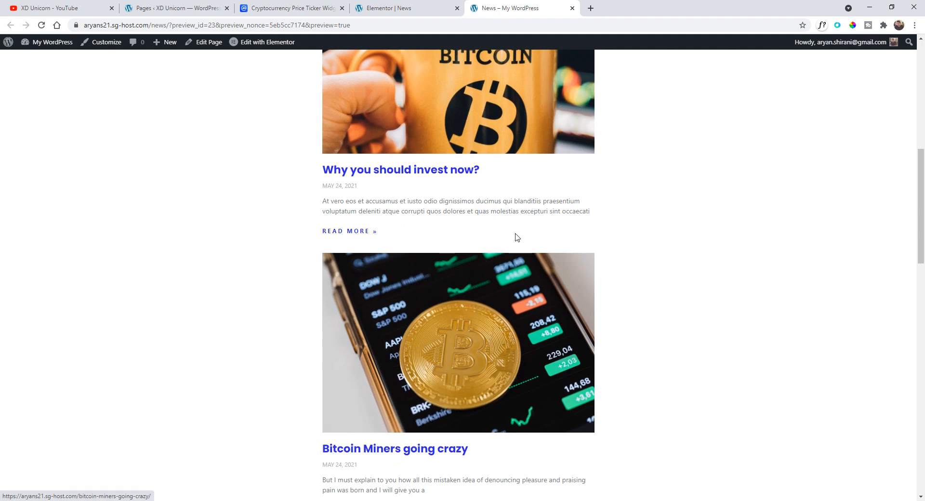
scroll(516, 236, down, 6)
scroll(371, 316, up, 15)
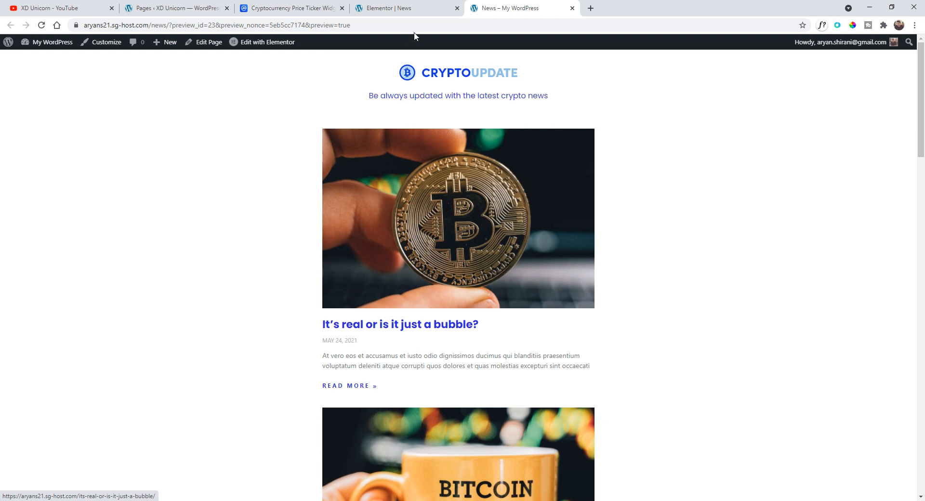
click(430, 12)
scroll(48, 260, up, 5)
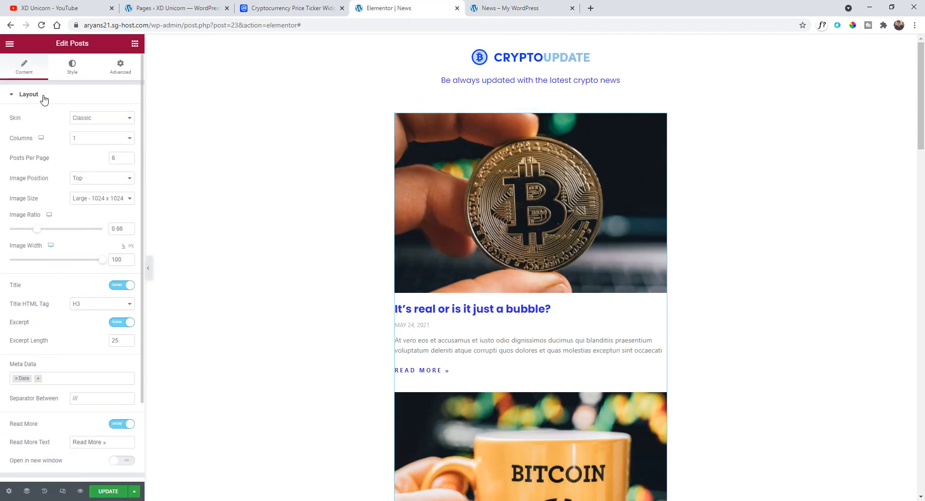
- Round the post images' corners with a border radius of 7 in the widget's image style settings
click(77, 67)
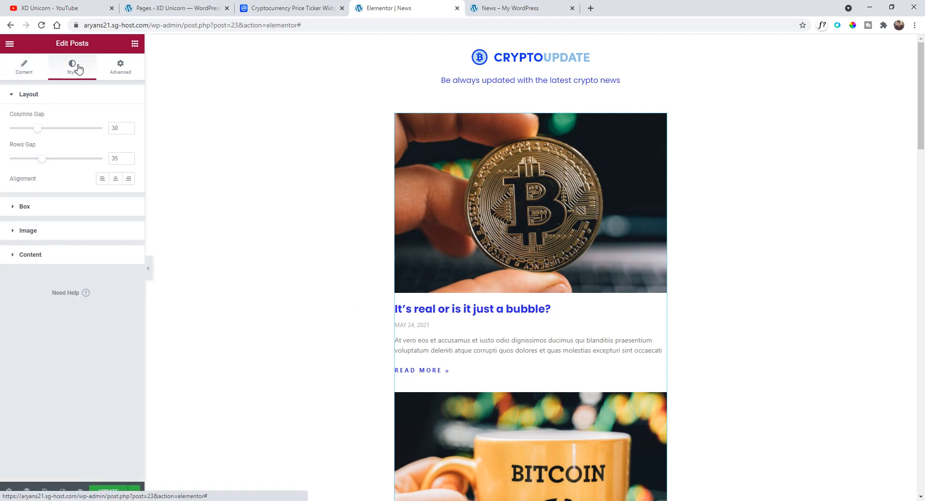
click(54, 231)
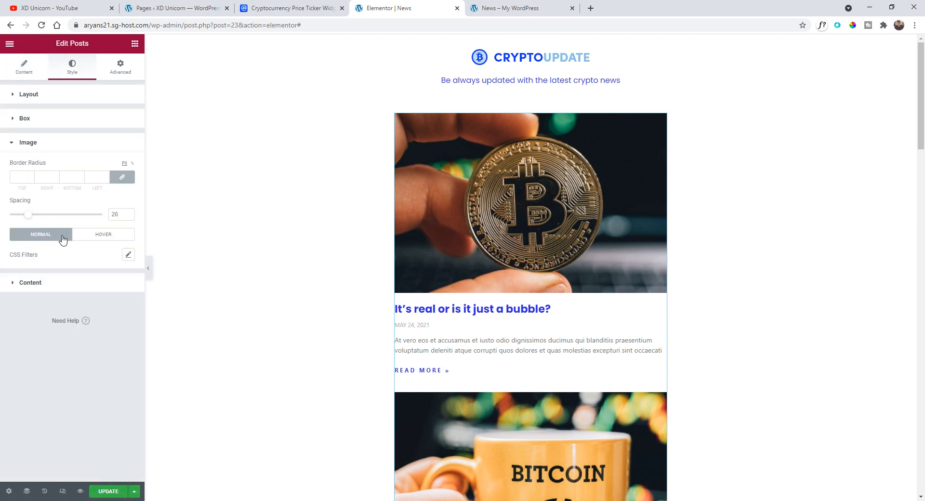
click(30, 176)
click(149, 275)
scroll(485, 272, down, 5)
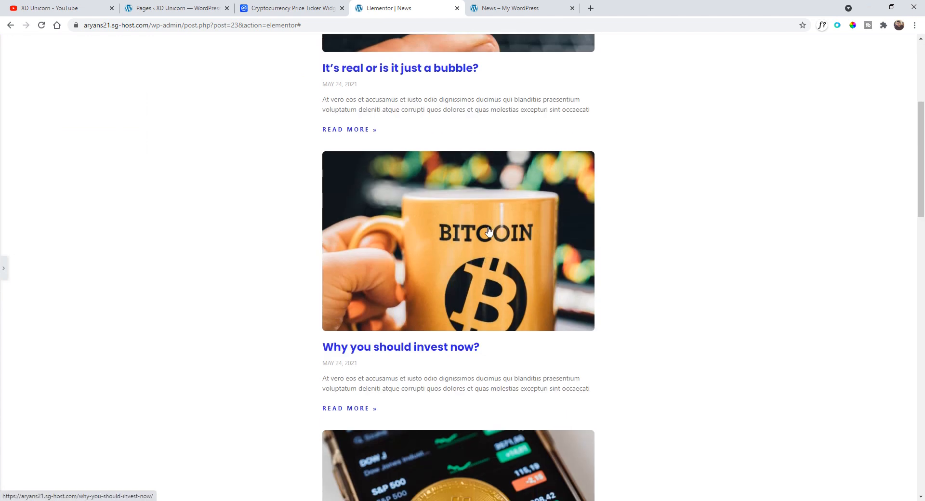
scroll(489, 231, down, 2)
scroll(380, 290, up, 1)
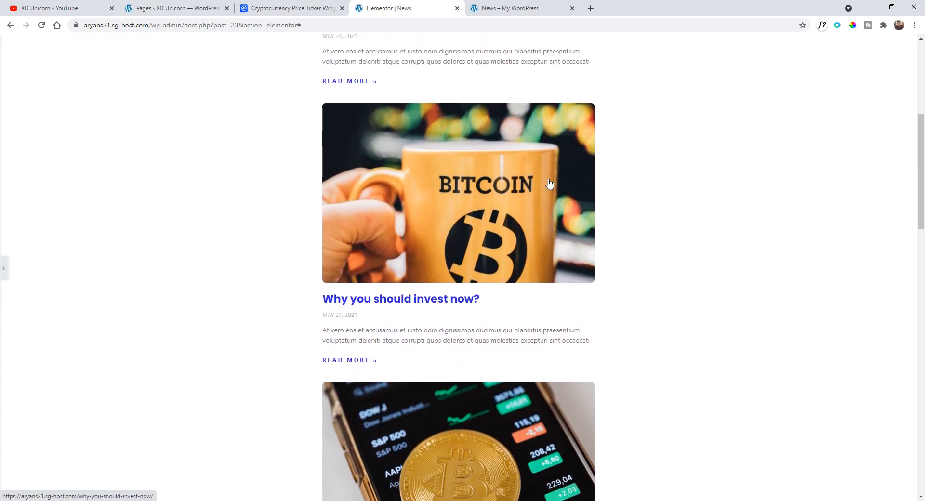
scroll(550, 183, up, 6)
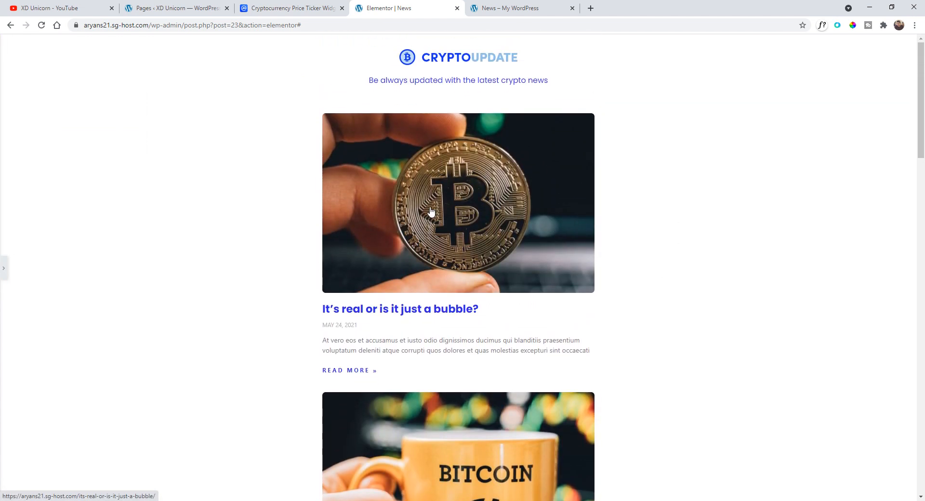
click(4, 268)
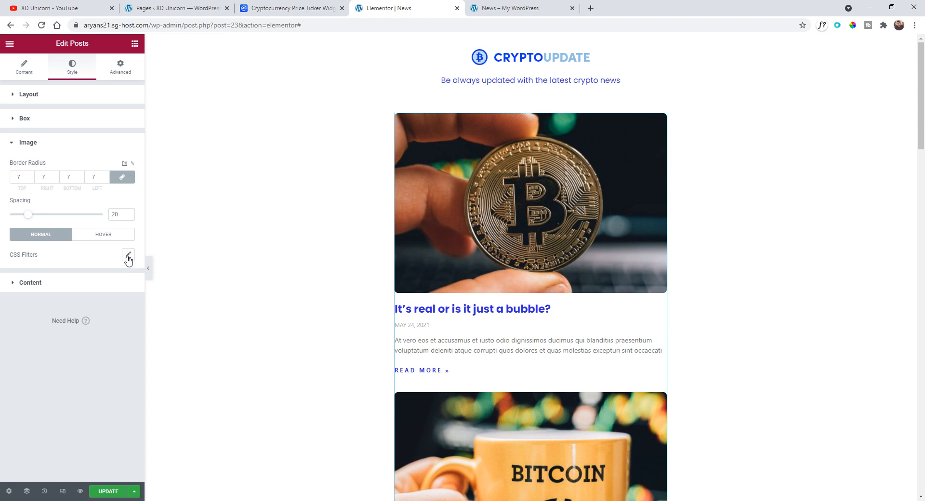
- Set the post images' normal CSS filter brightness to 80
click(128, 255)
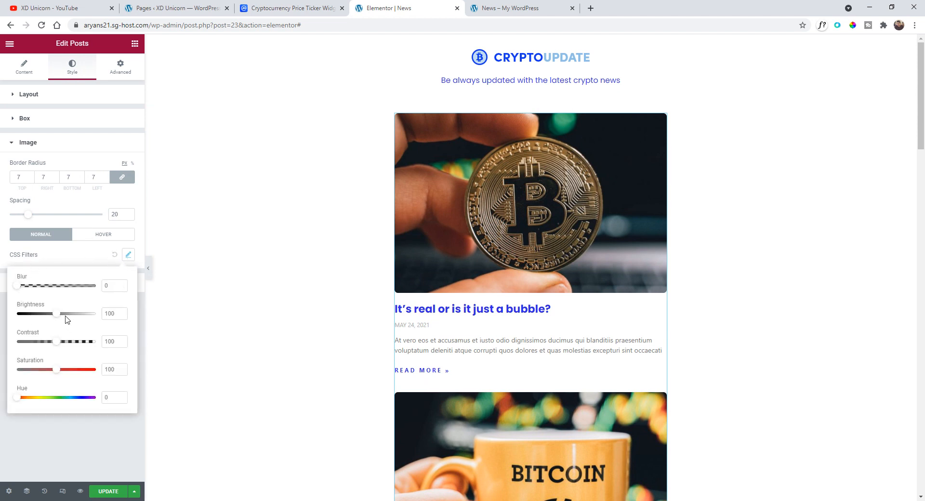
drag(59, 316, 51, 318)
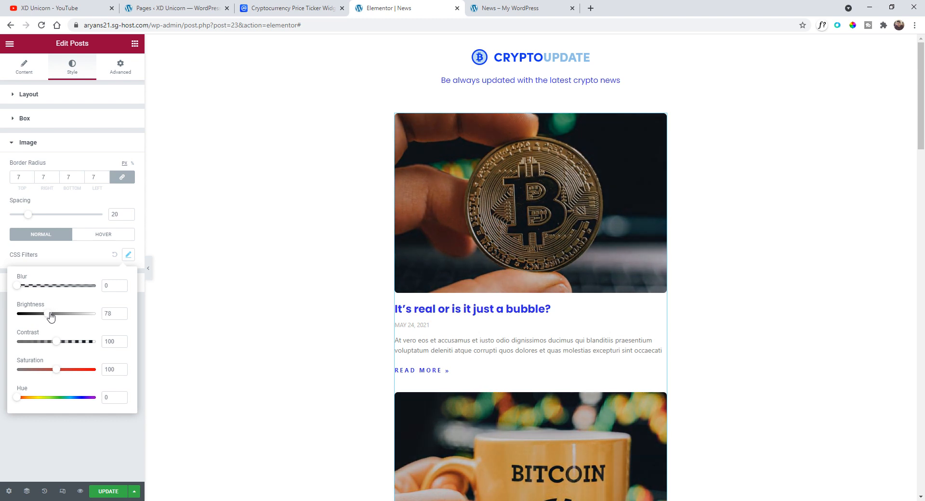
double_click(104, 315)
text(80)
- Set the post images' hover CSS filter brightness to 100
click(106, 236)
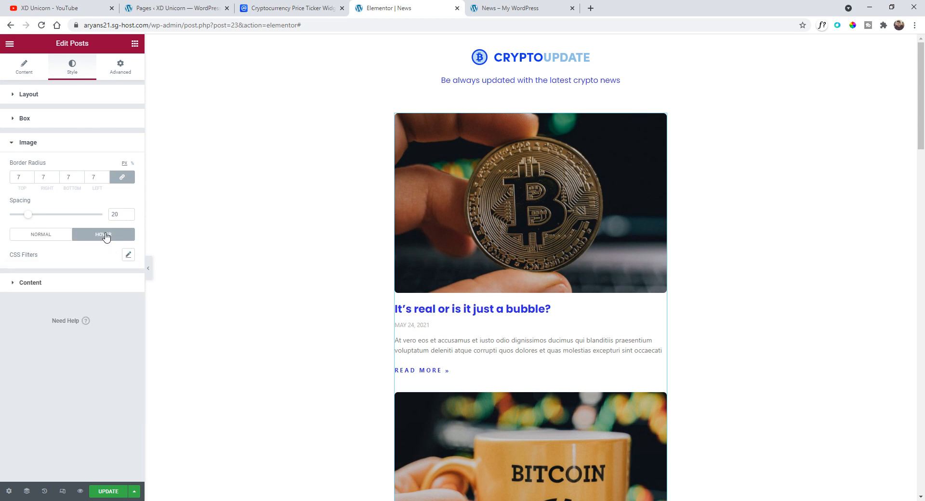
click(128, 256)
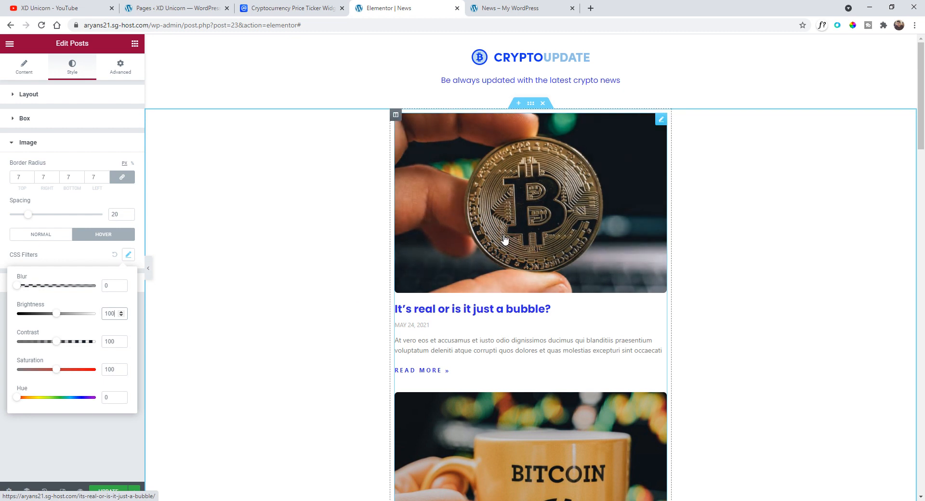
click(148, 268)
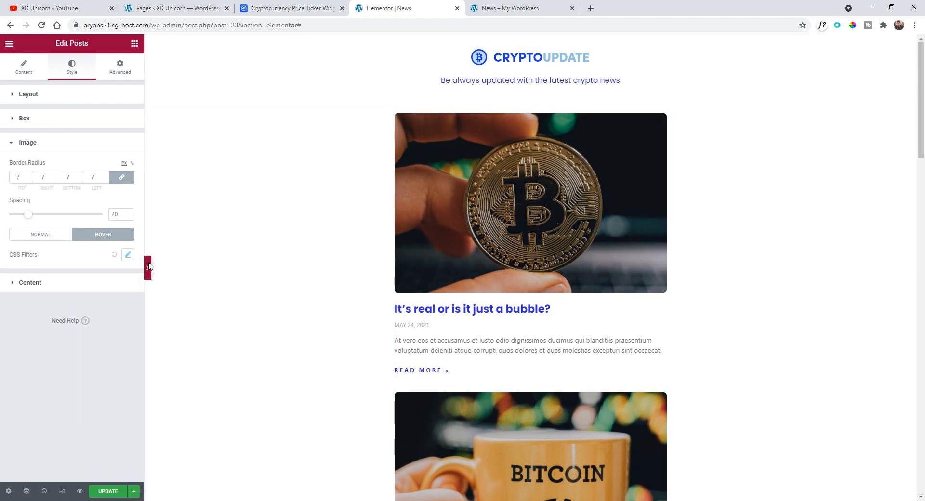
- Hover over the post images along the page to check the brightness hover effect
scroll(151, 266, down, 3)
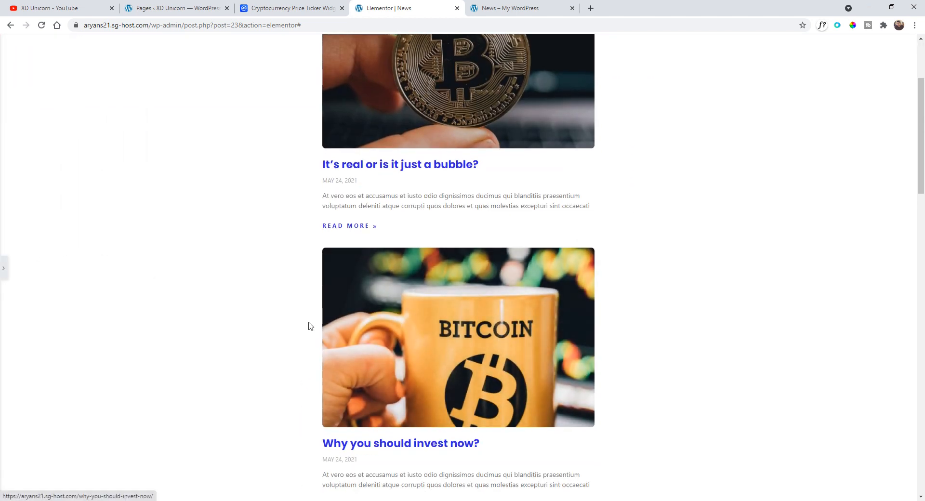
scroll(238, 277, down, 9)
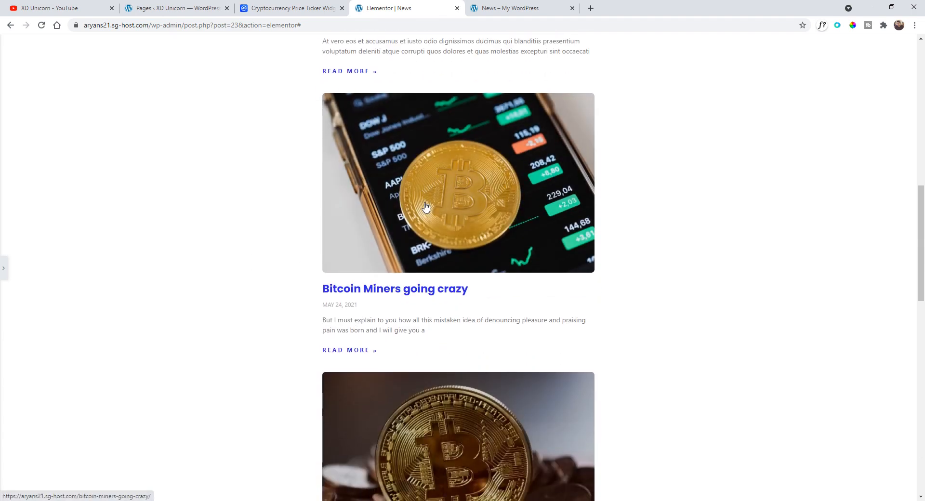
scroll(239, 265, up, 1)
scroll(276, 308, down, 4)
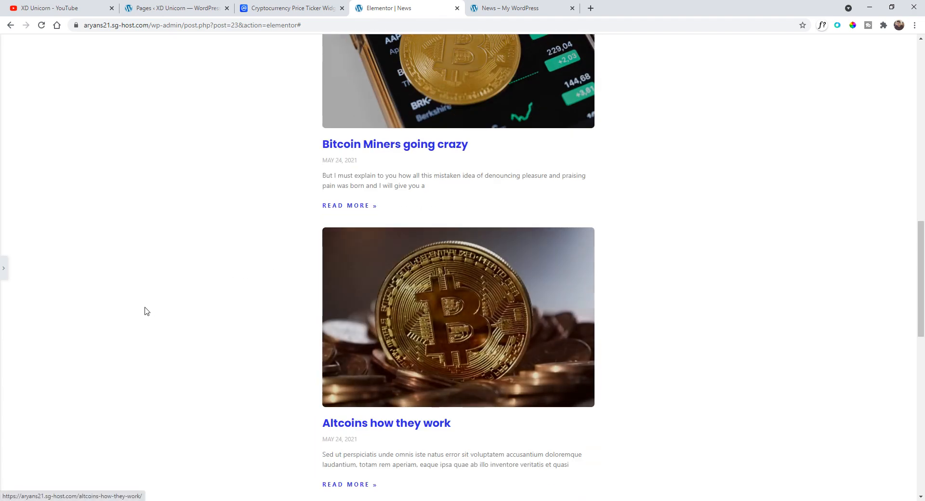
scroll(164, 309, up, 6)
scroll(179, 309, up, 8)
scroll(198, 161, down, 1)
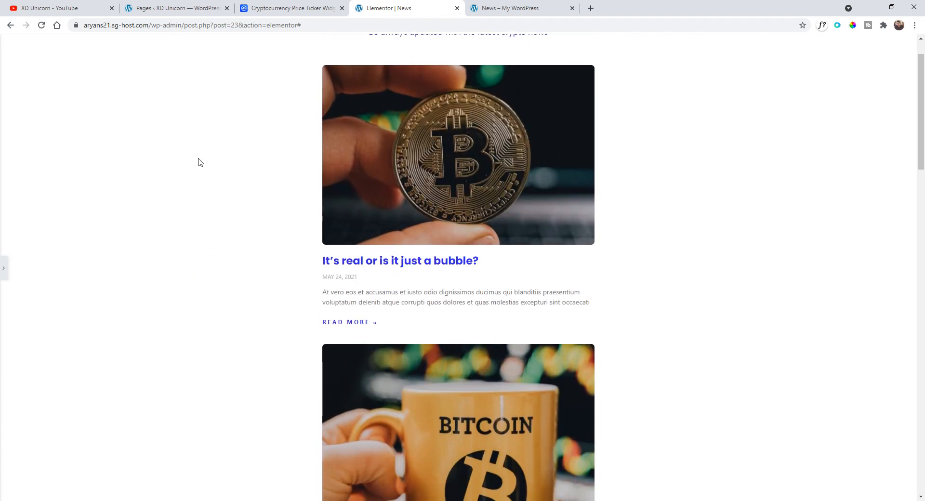
scroll(117, 253, up, 1)
click(3, 268)
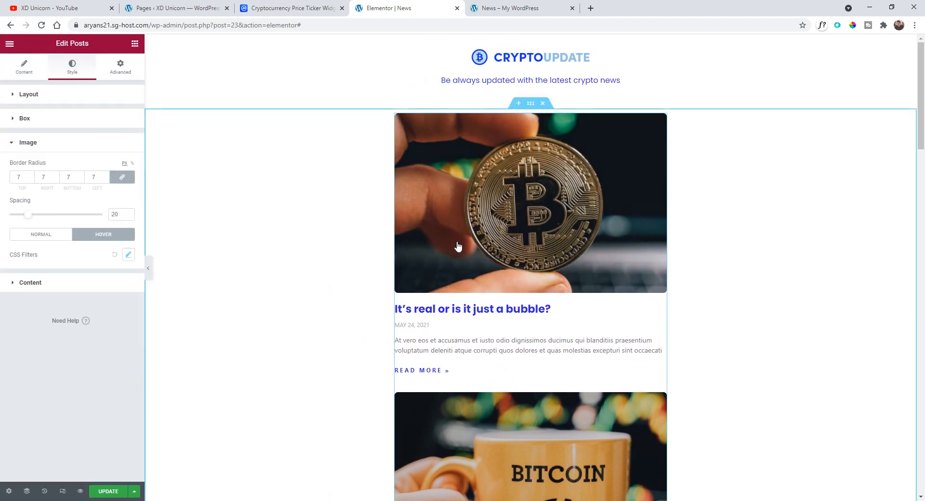
scroll(332, 270, down, 11)
scroll(318, 298, up, 11)
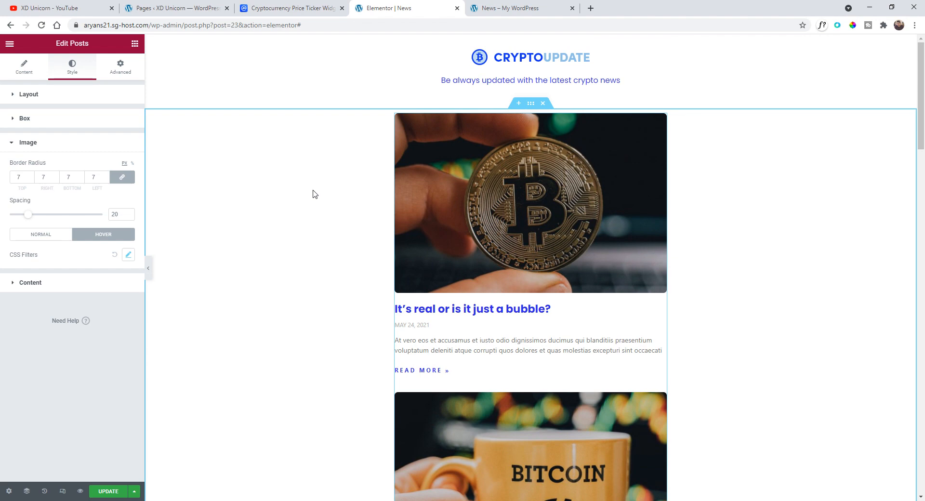
scroll(622, 205, down, 15)
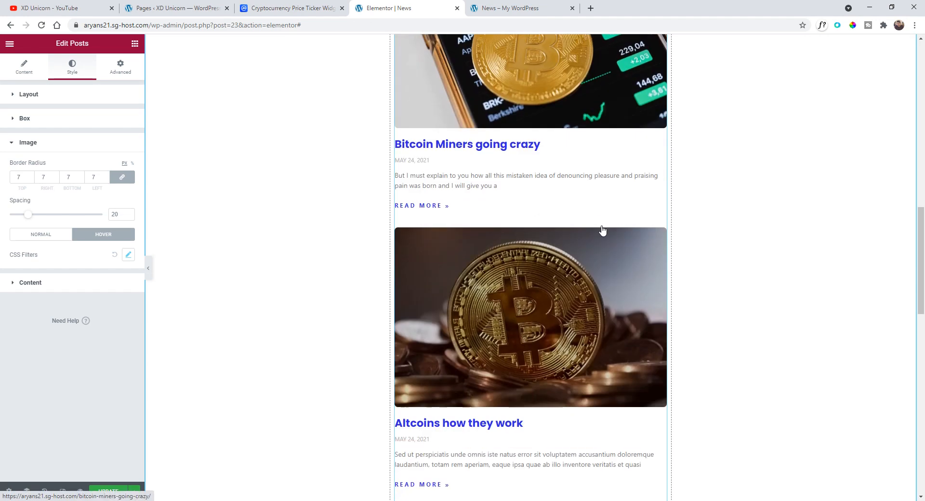
scroll(567, 250, up, 2)
scroll(527, 254, down, 9)
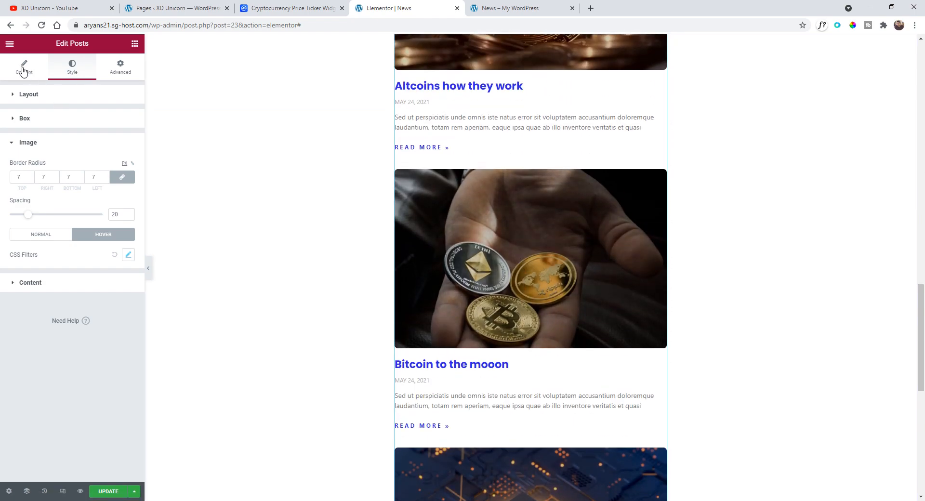
- Set the posts widget's pagination to Numbers + Previous/Next
click(23, 72)
scroll(554, 230, up, 15)
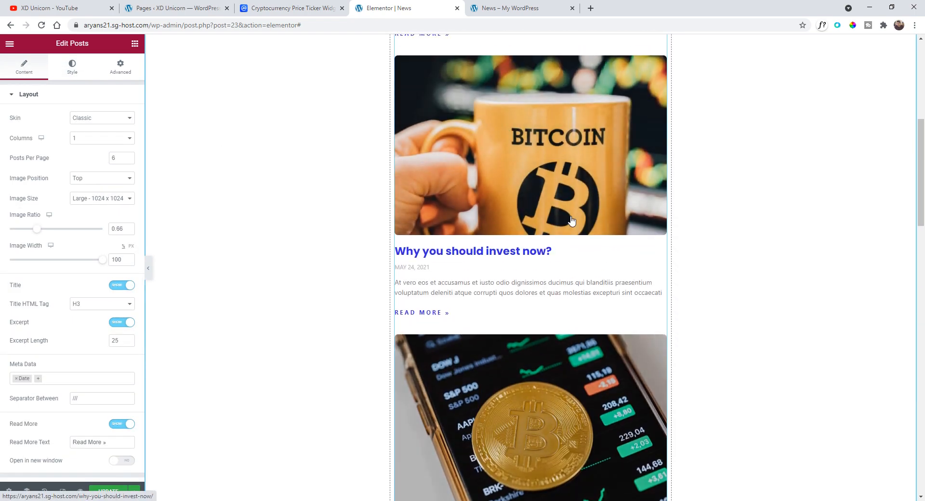
scroll(571, 221, up, 7)
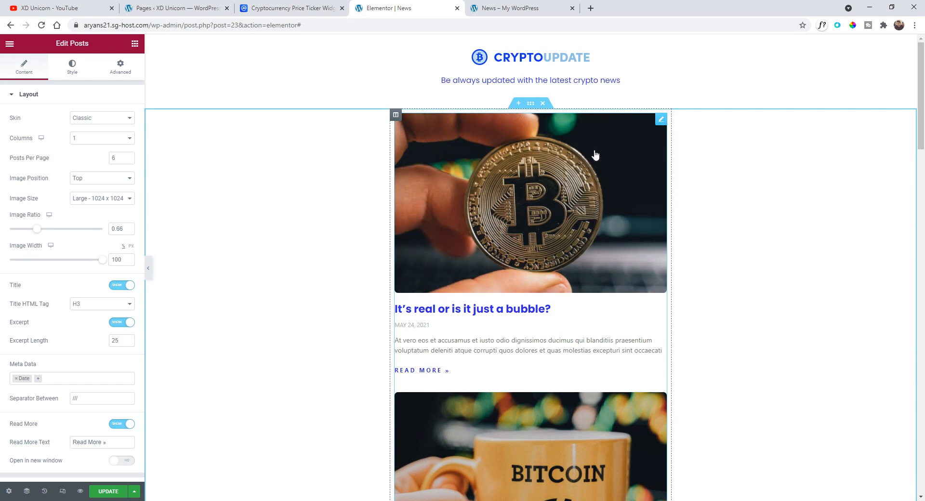
scroll(46, 350, down, 2)
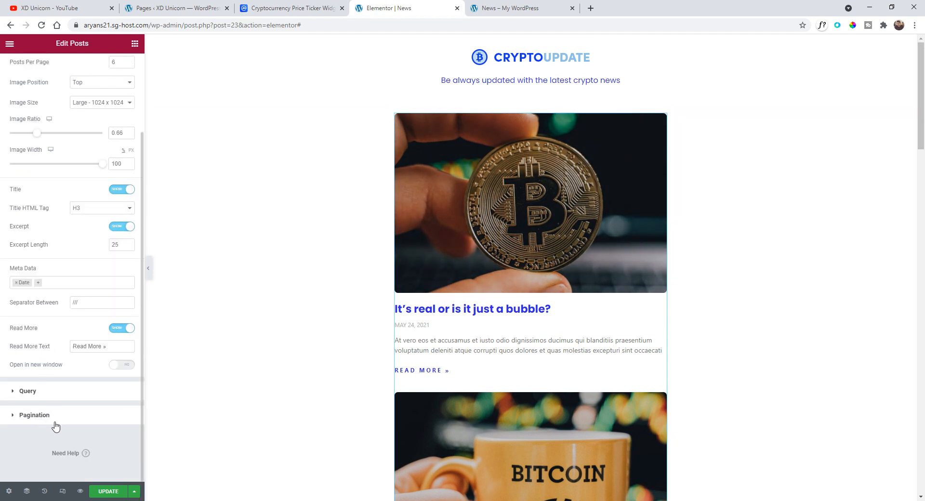
click(53, 422)
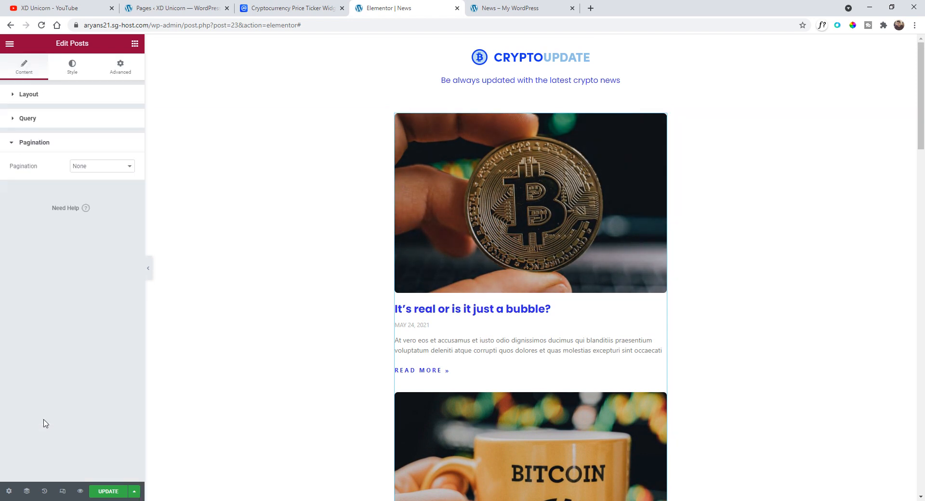
click(116, 166)
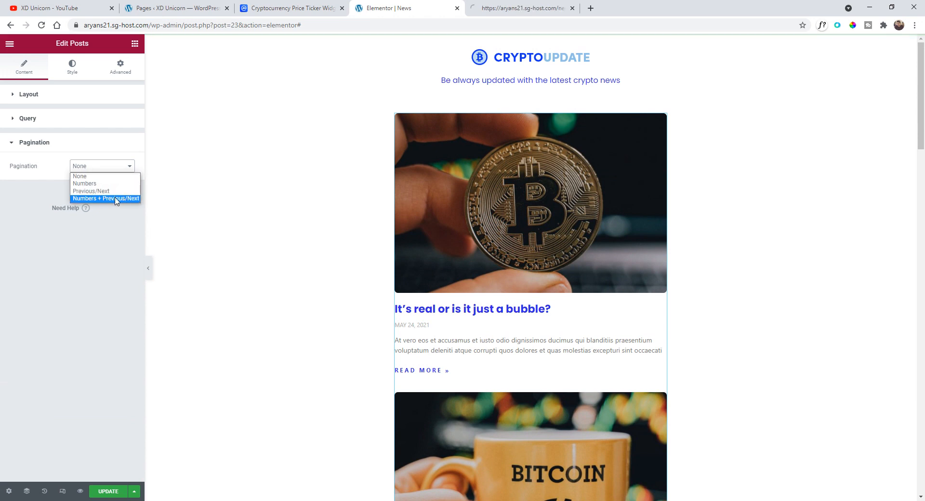
click(88, 199)
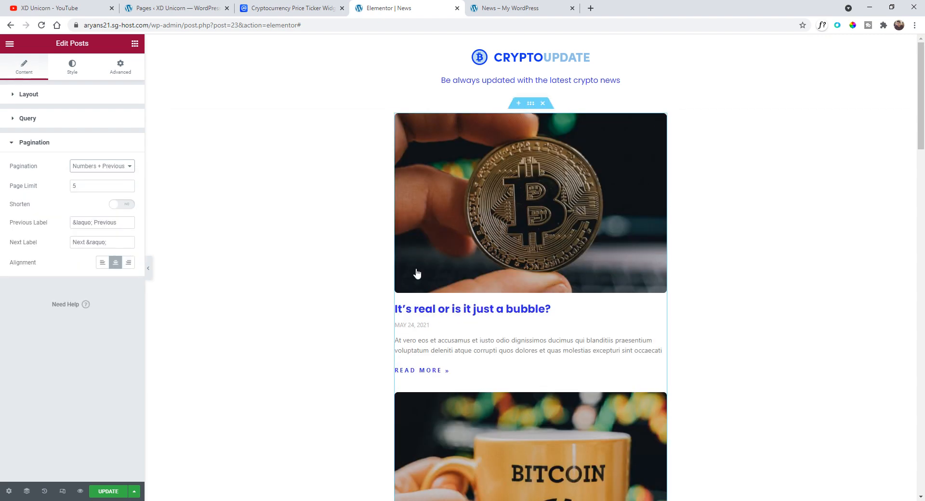
- Set the posts widget to show 4 posts per page
scroll(415, 270, down, 15)
scroll(410, 260, down, 8)
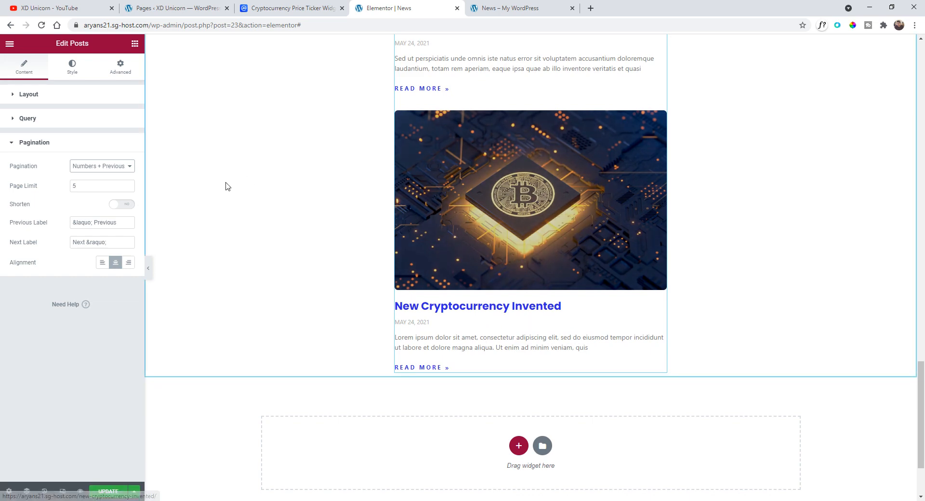
scroll(520, 216, up, 18)
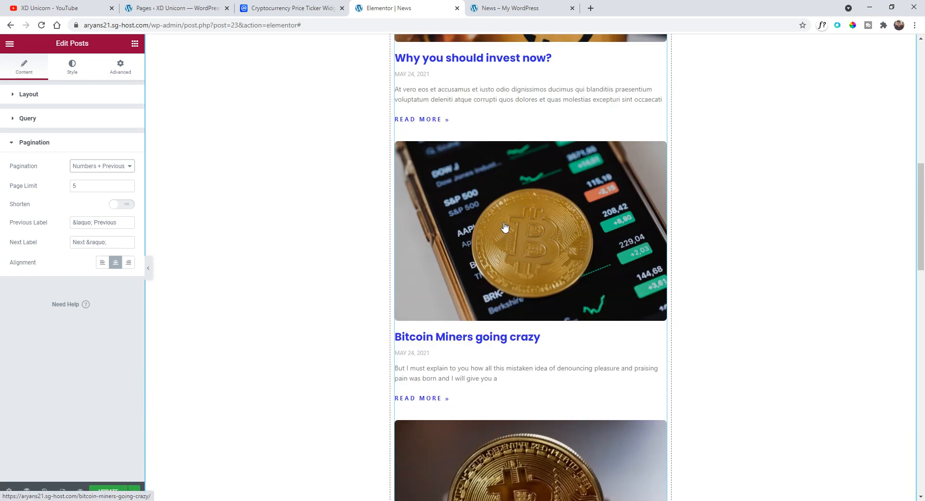
click(79, 99)
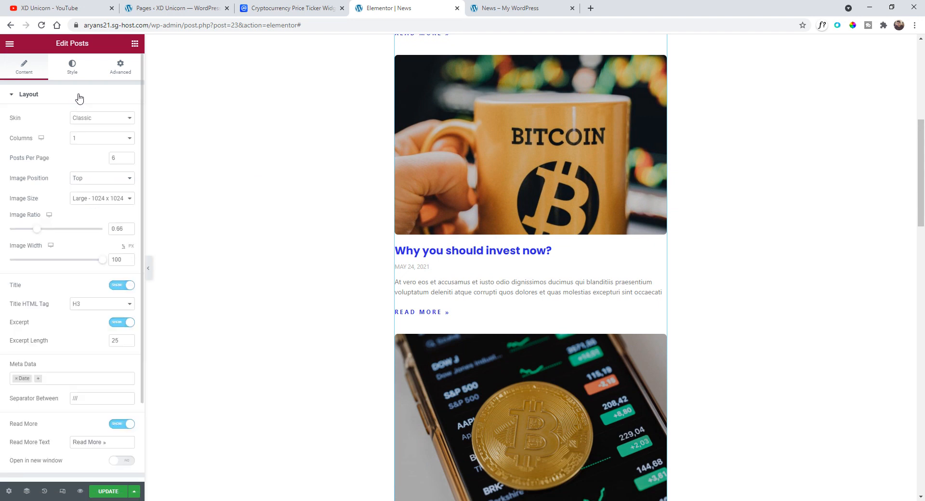
click(102, 167)
text(4)
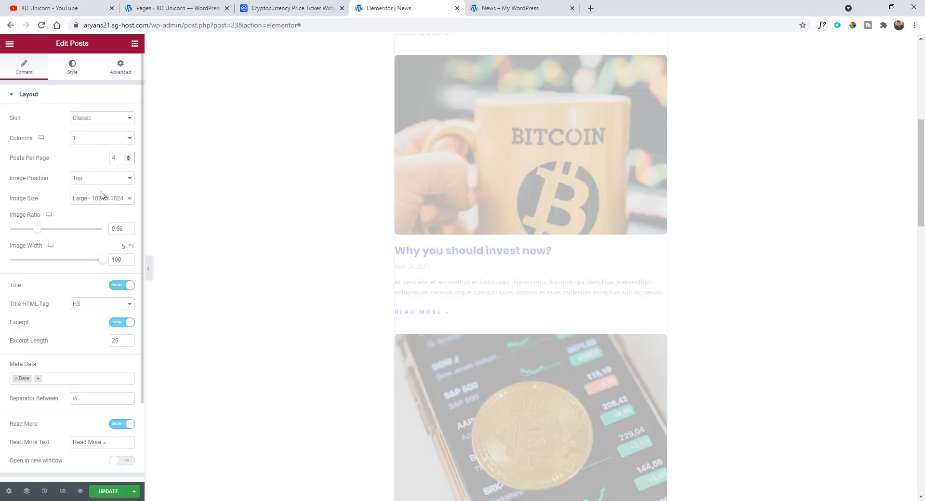
scroll(482, 269, up, 6)
scroll(439, 207, down, 20)
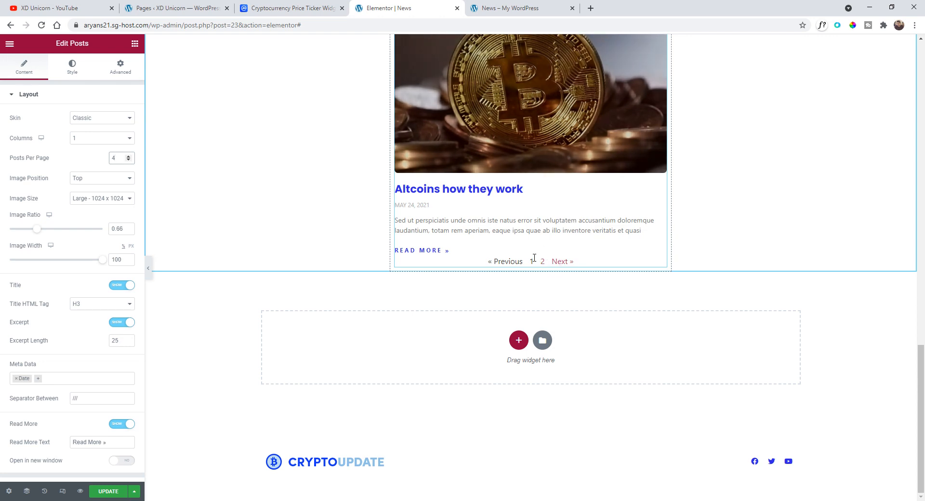
- Set the pagination spacing to 69 in the posts widget's style settings
click(72, 68)
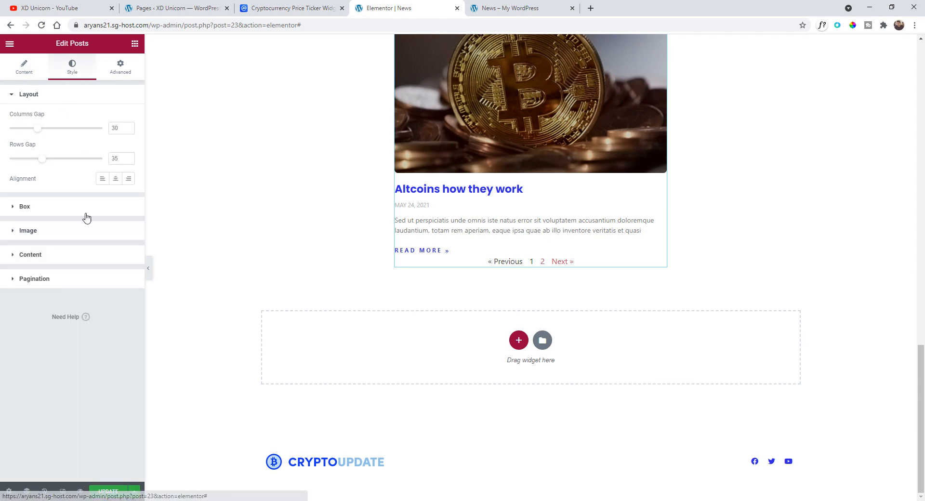
click(51, 279)
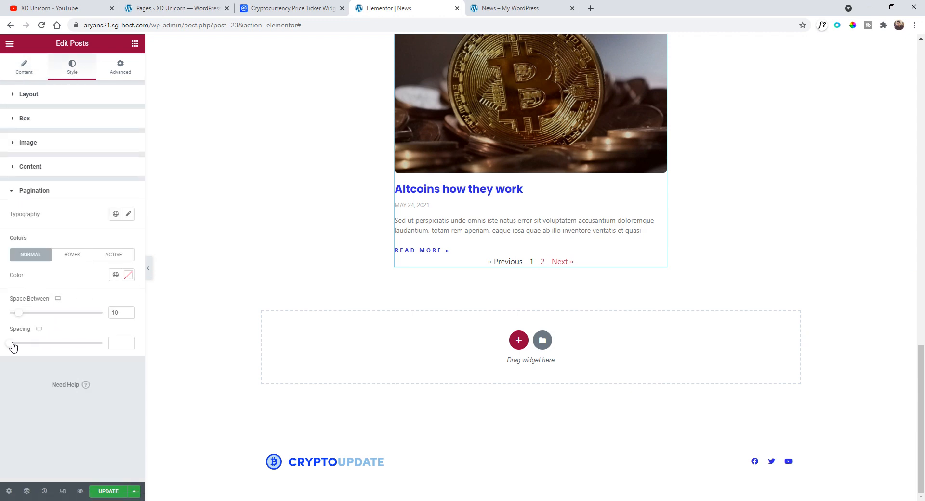
drag(13, 345, 77, 345)
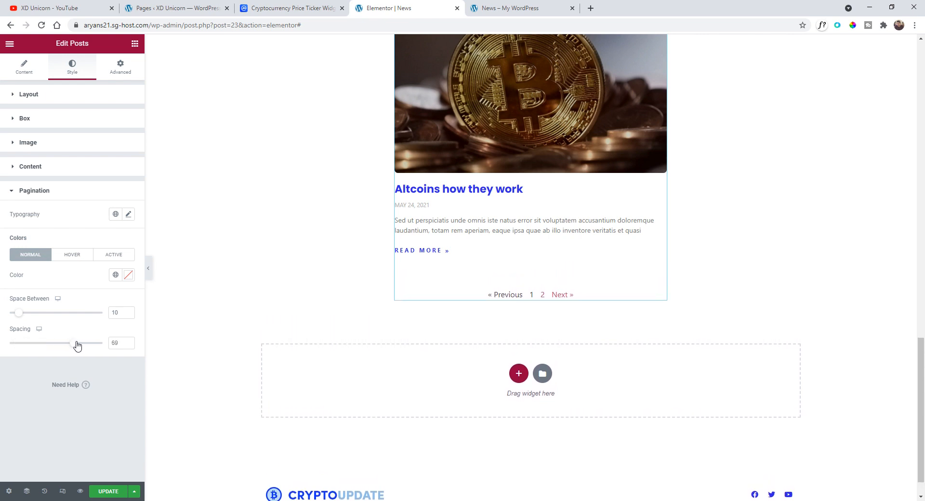
- Set the pagination typography to 1.6 rem, uppercase, weight 600 and letter spacing 3.1
click(129, 215)
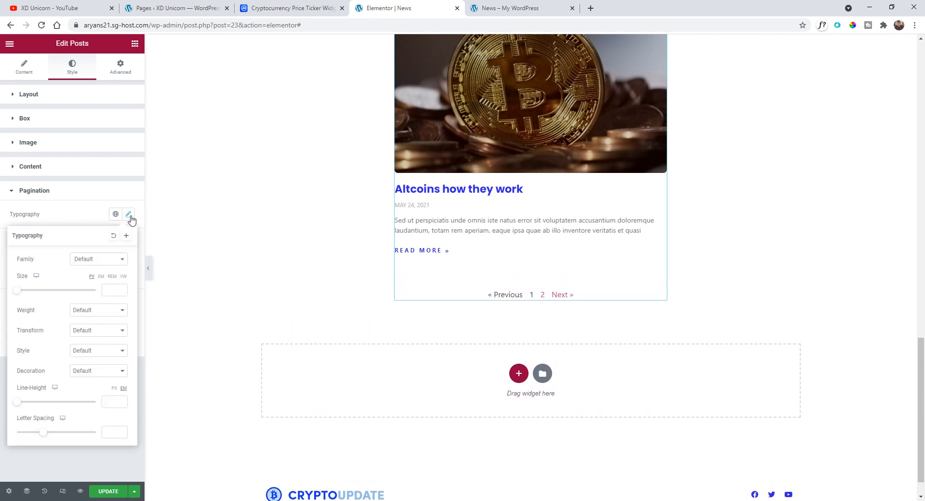
click(114, 277)
drag(17, 290, 30, 295)
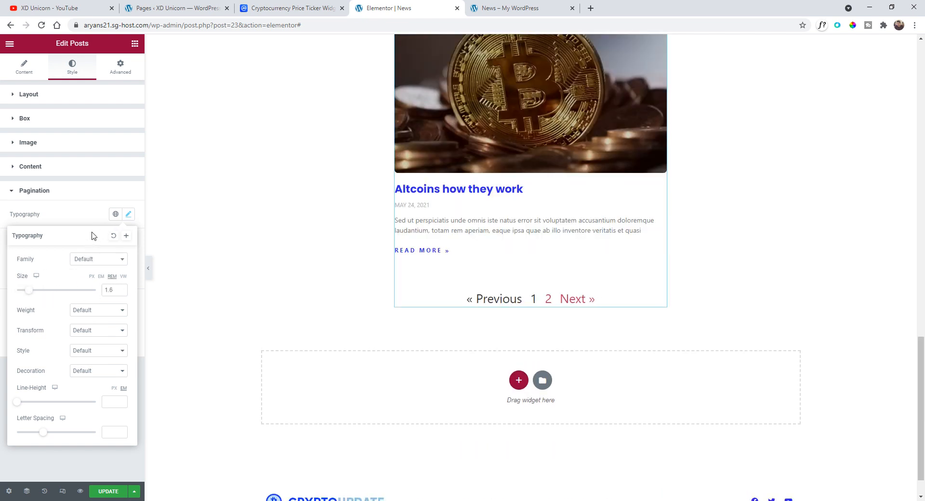
click(95, 332)
click(97, 350)
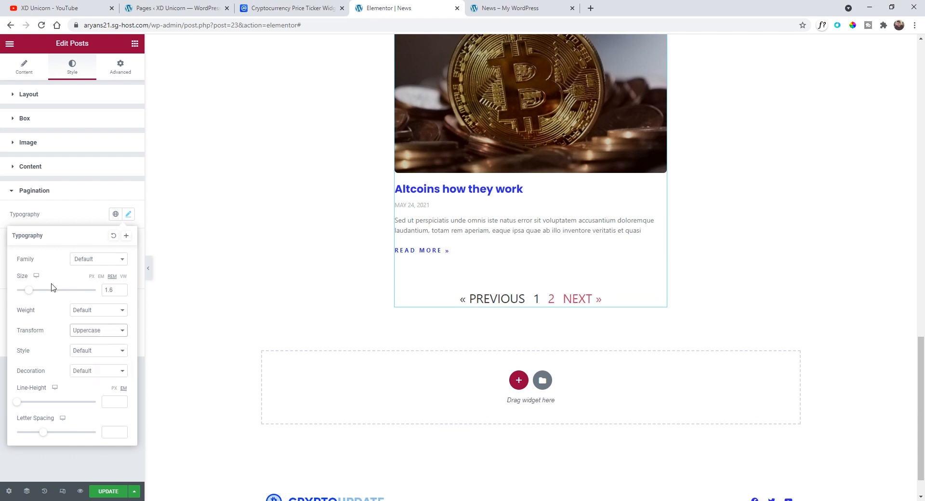
click(98, 312)
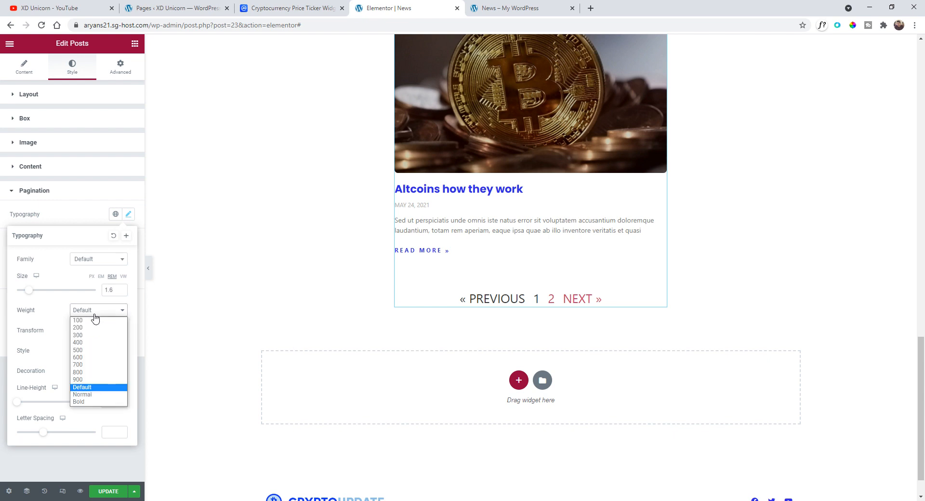
click(98, 357)
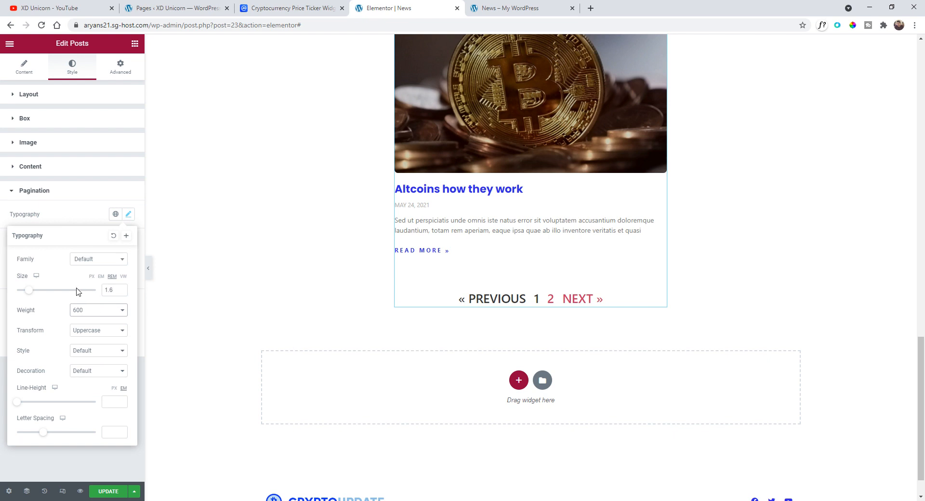
drag(45, 440, 61, 440)
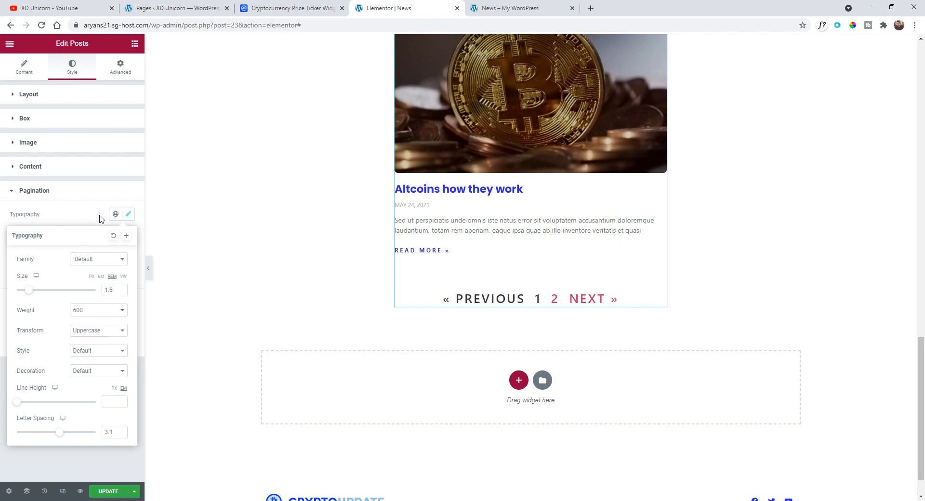
- Set the active pagination color to the global blue color
click(115, 219)
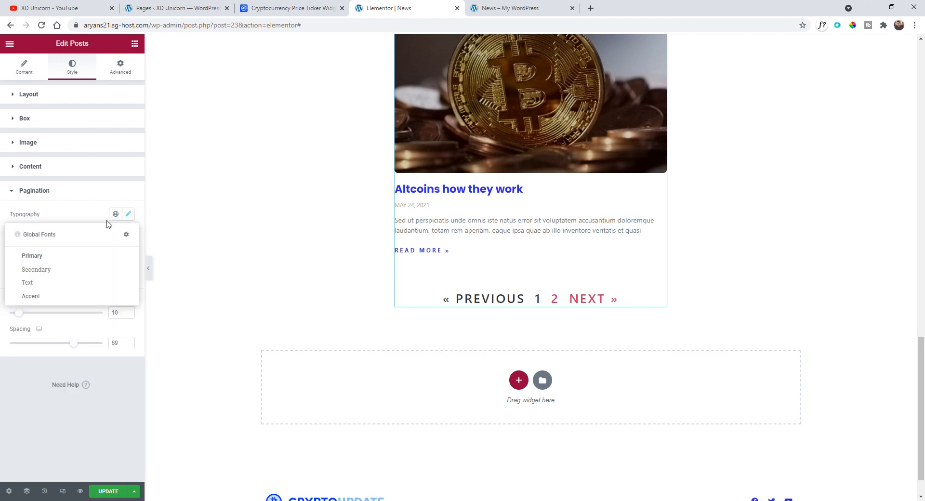
click(114, 216)
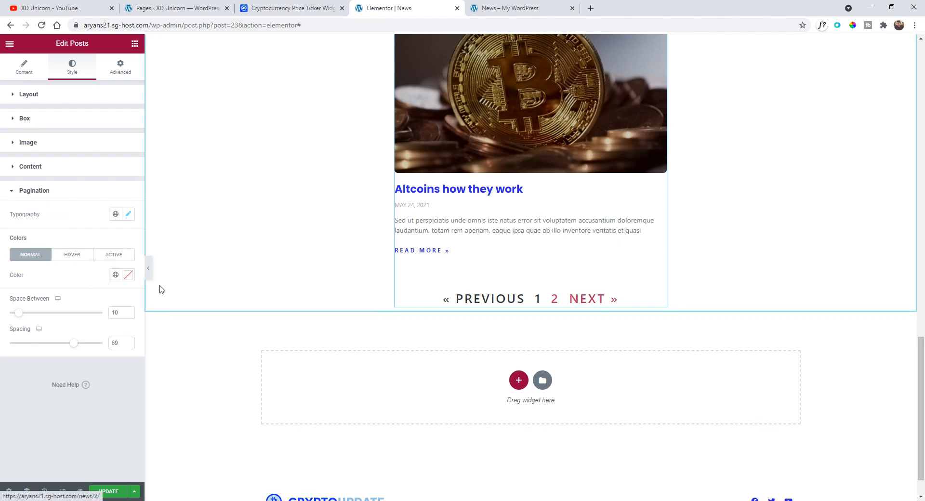
click(114, 255)
click(115, 275)
click(50, 386)
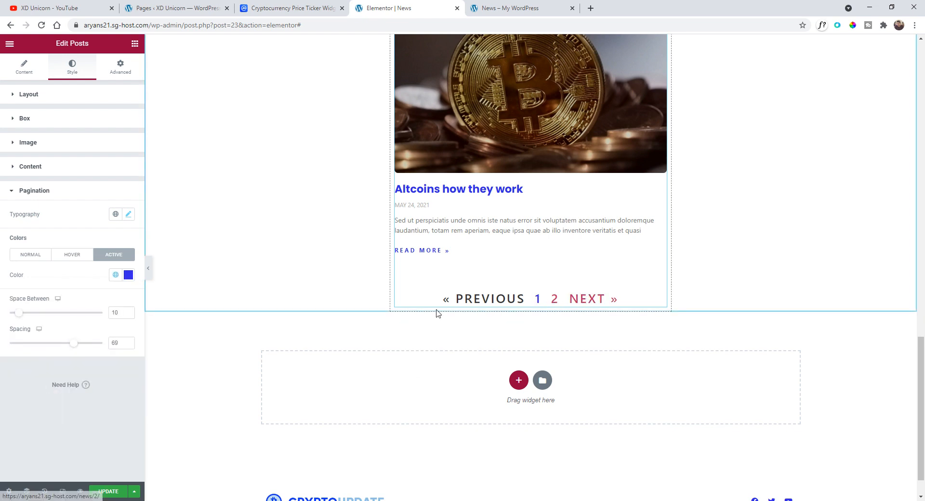
- Set the normal pagination color to light grey #8C8C8C
click(37, 254)
click(128, 274)
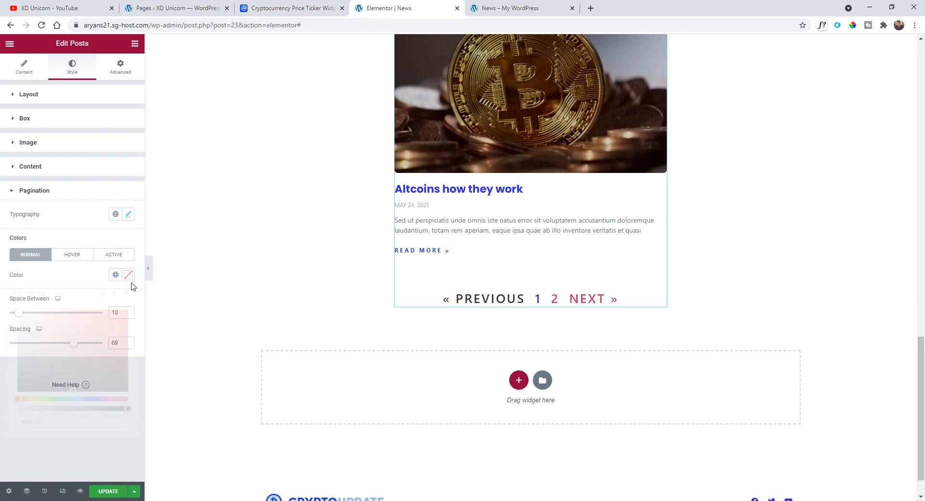
drag(19, 312, 2, 335)
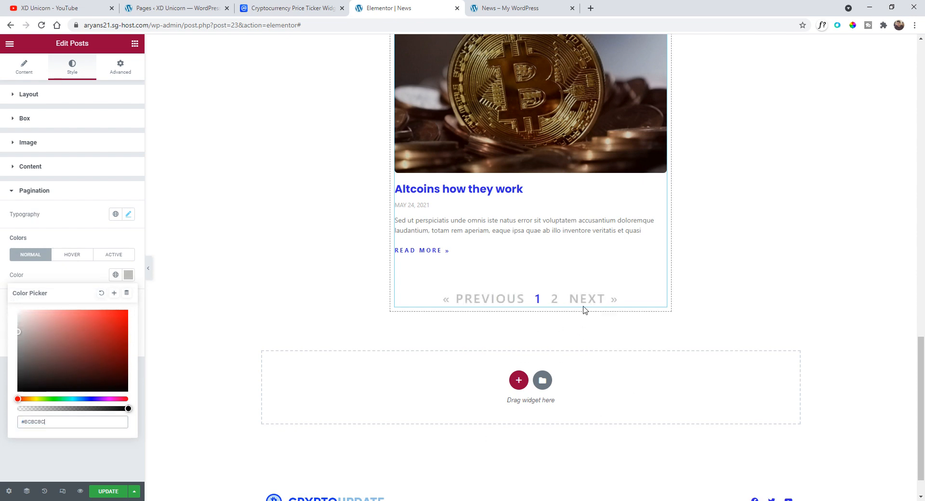
click(93, 276)
- Set the hover pagination color to the global blue color
click(72, 255)
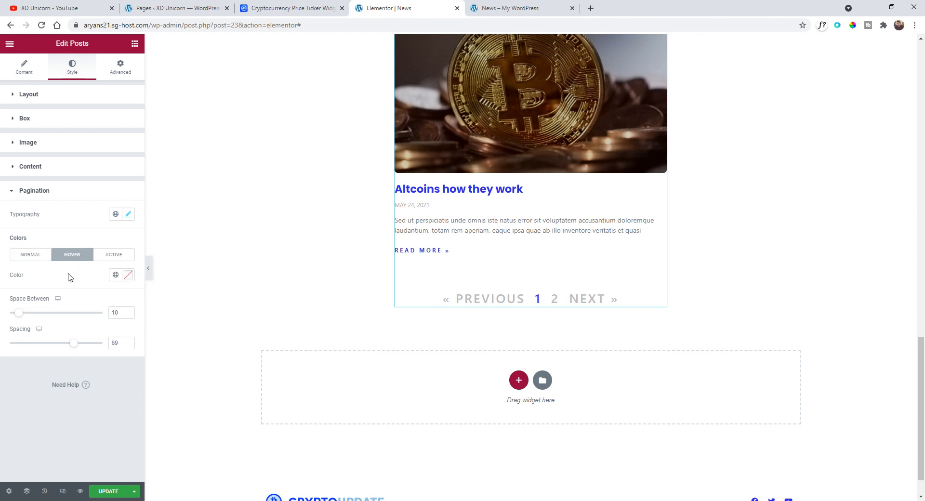
click(115, 274)
click(61, 386)
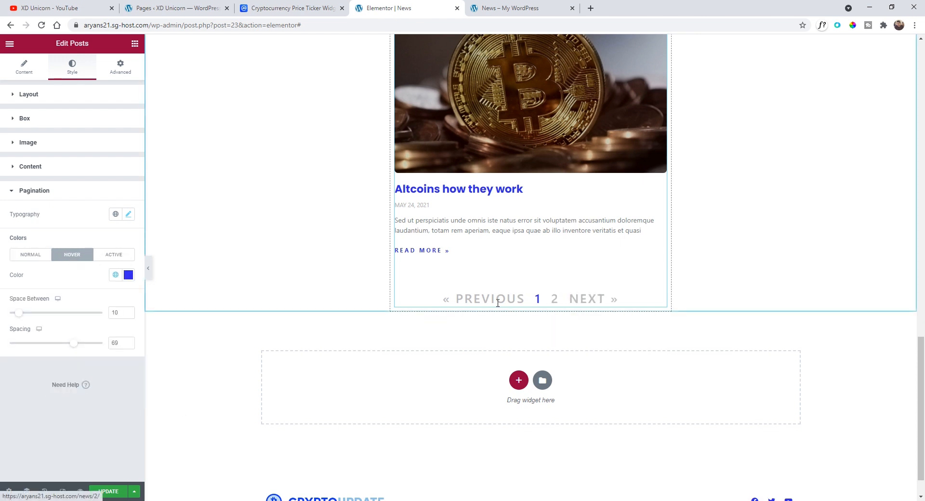
- Reduce the pagination font size to 1.1 rem and update the page
click(127, 216)
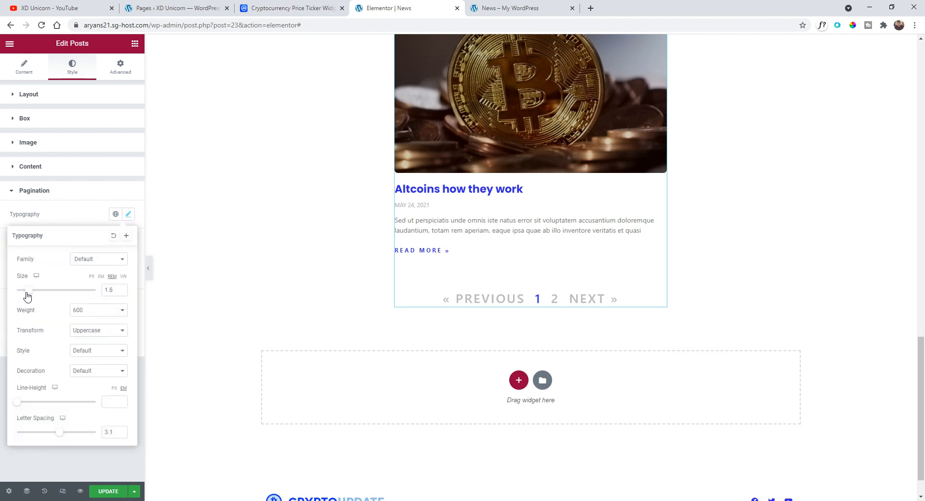
drag(27, 295, 24, 293)
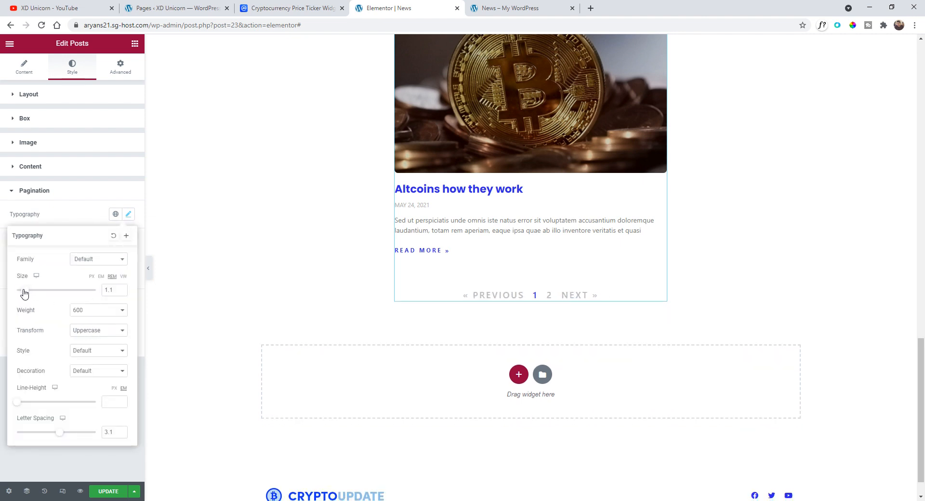
click(117, 493)
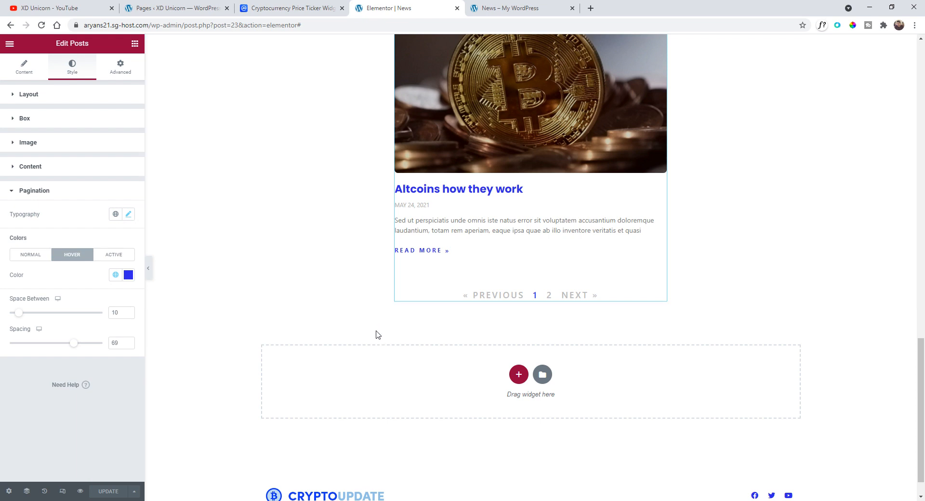
- Preview the News page and check the pagination by moving between pages 1 and 2
click(80, 491)
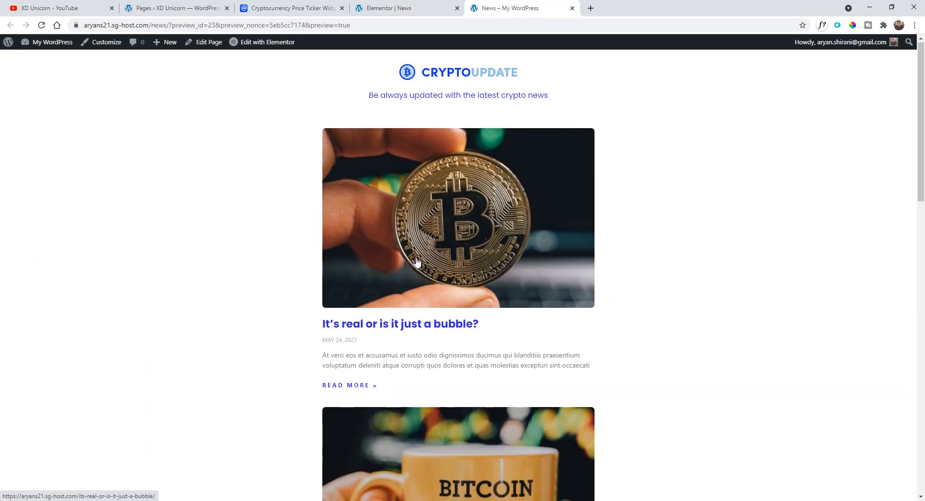
scroll(409, 270, down, 13)
scroll(426, 238, down, 4)
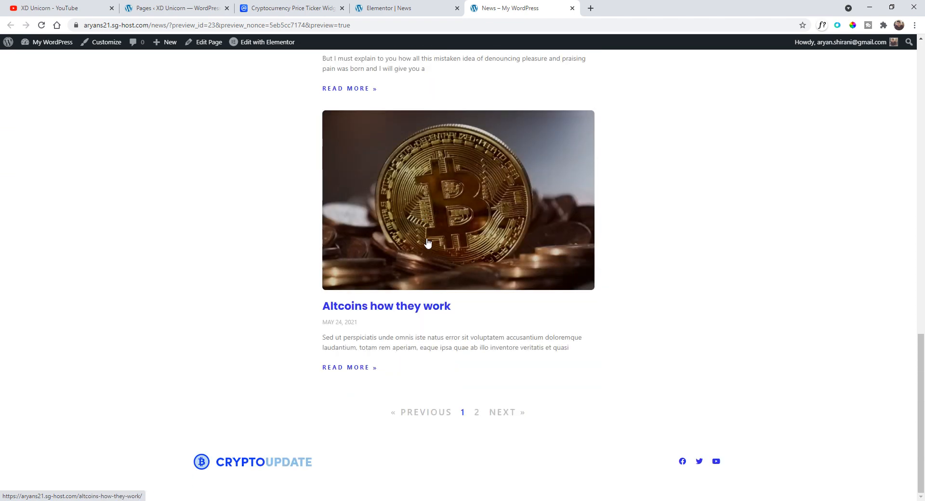
click(476, 414)
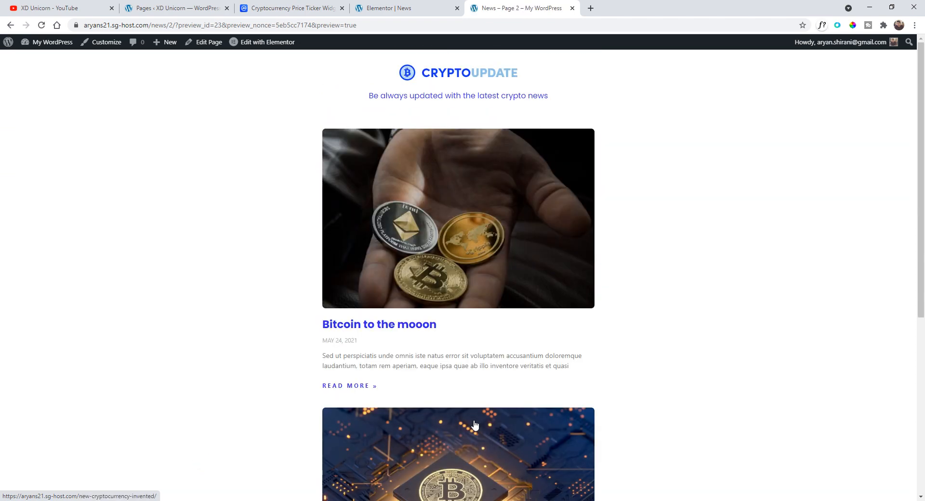
scroll(338, 270, down, 2)
scroll(334, 266, down, 4)
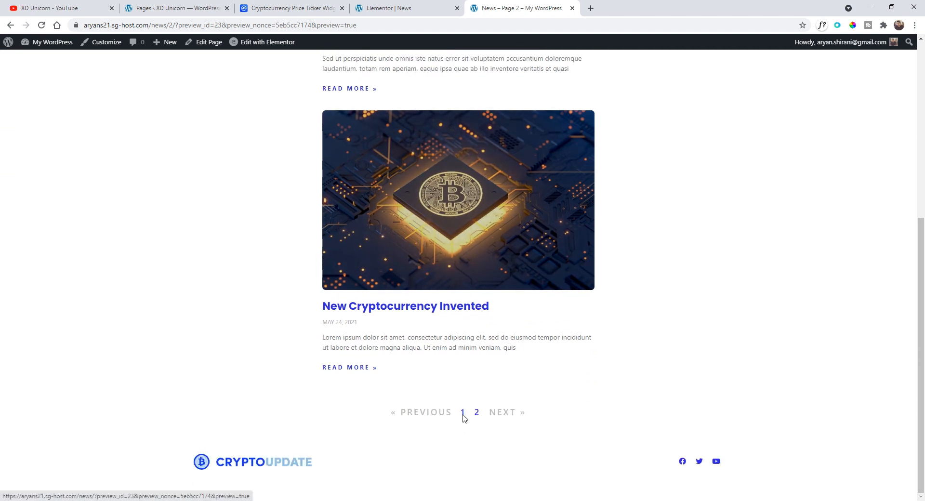
click(464, 413)
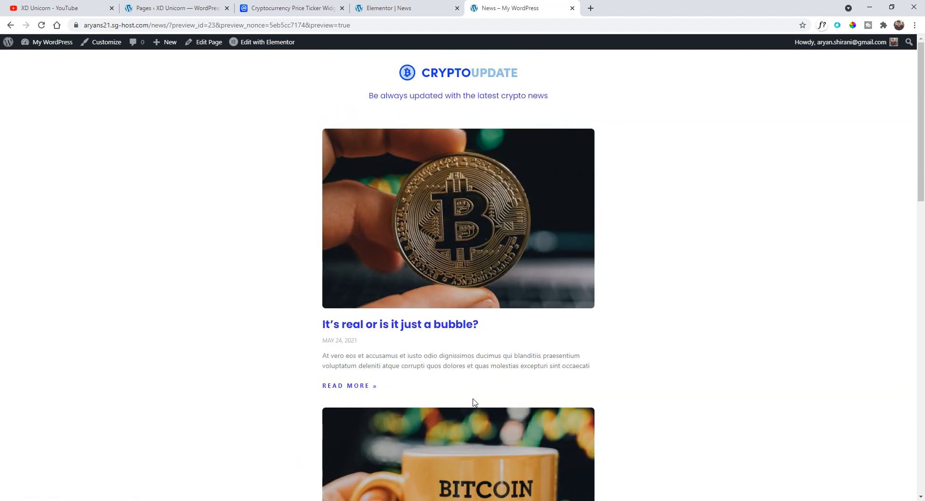
- Close the preview tab and leave the editor for the Pages list in the dashboard
click(433, 7)
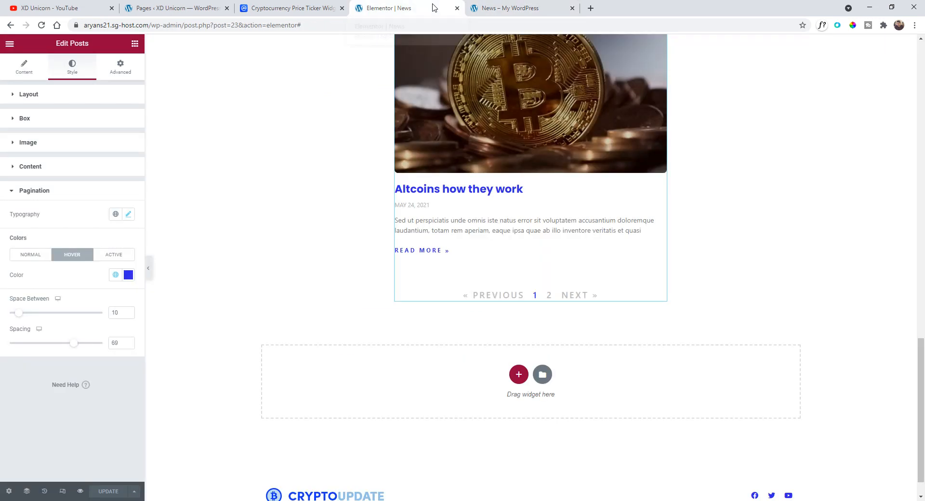
click(570, 15)
click(572, 8)
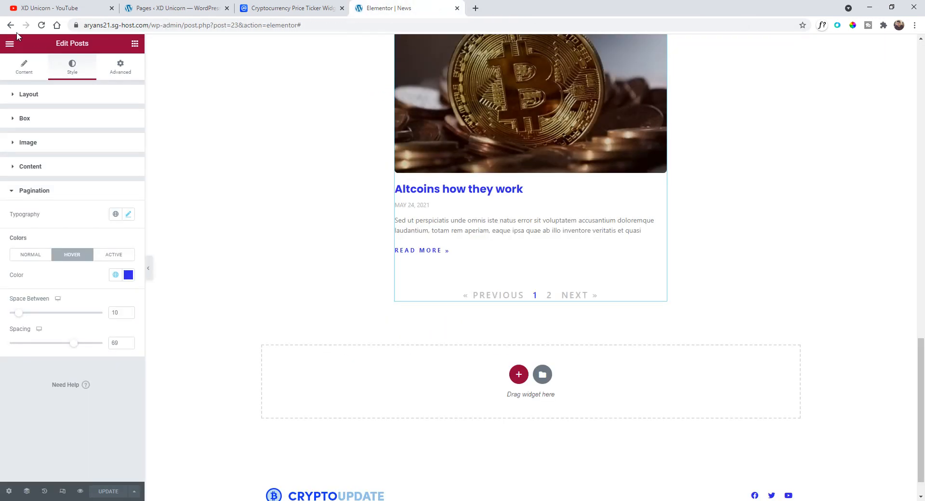
click(11, 44)
click(56, 210)
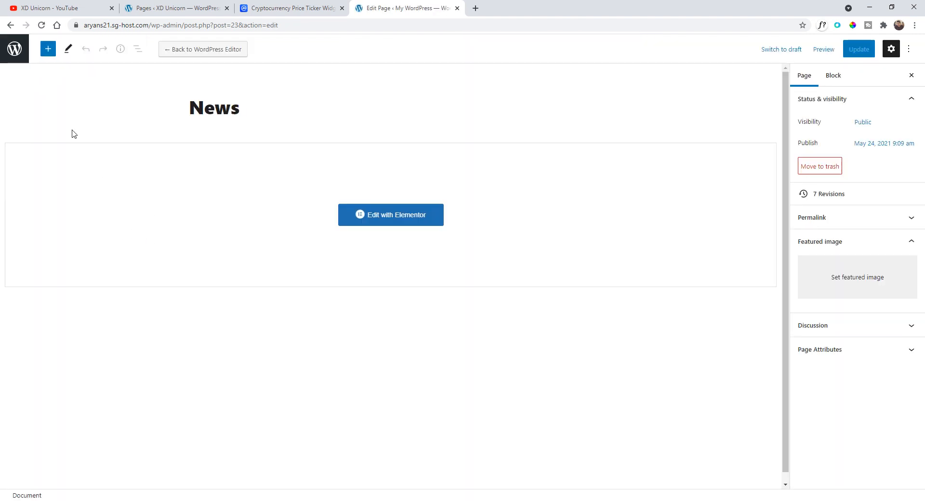
click(15, 54)
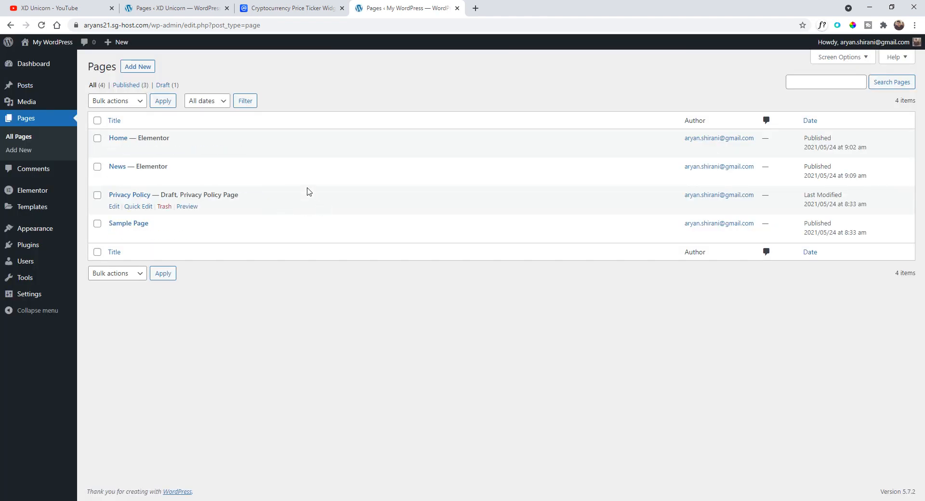
- Add a new page titled About us and open it in Elementor
click(139, 66)
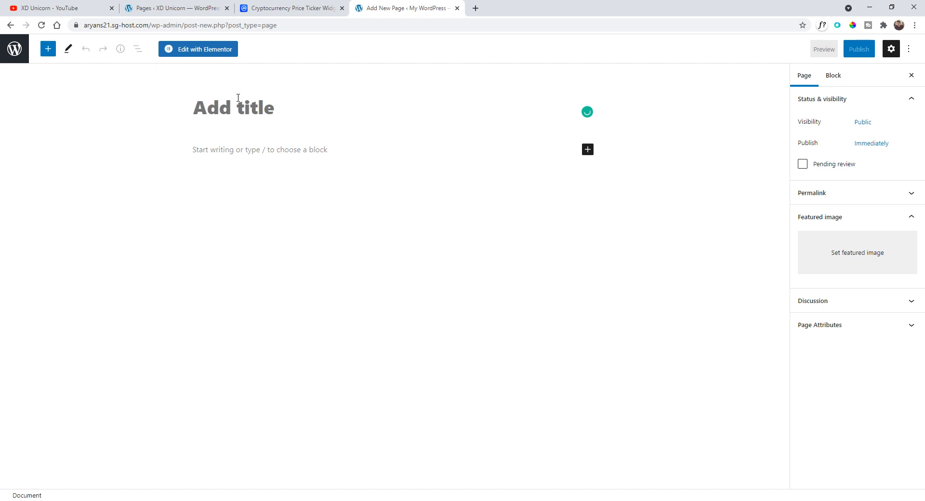
text(About us)
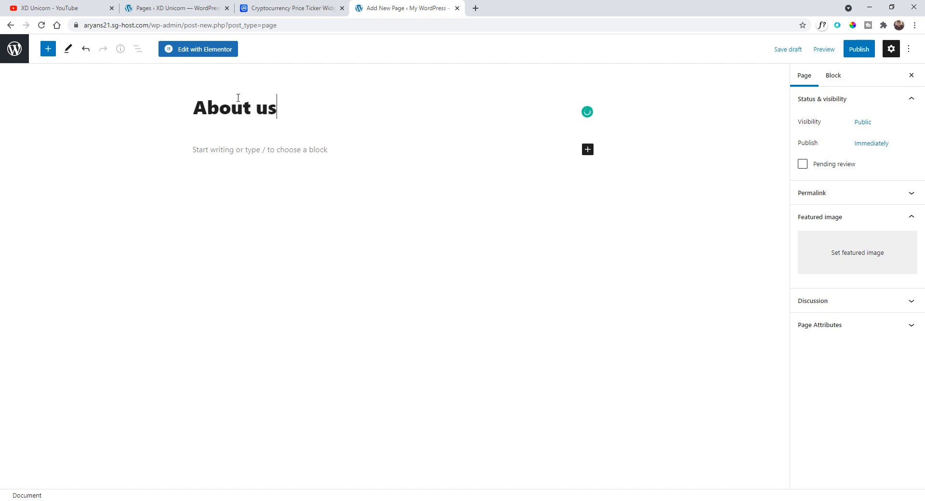
click(213, 52)
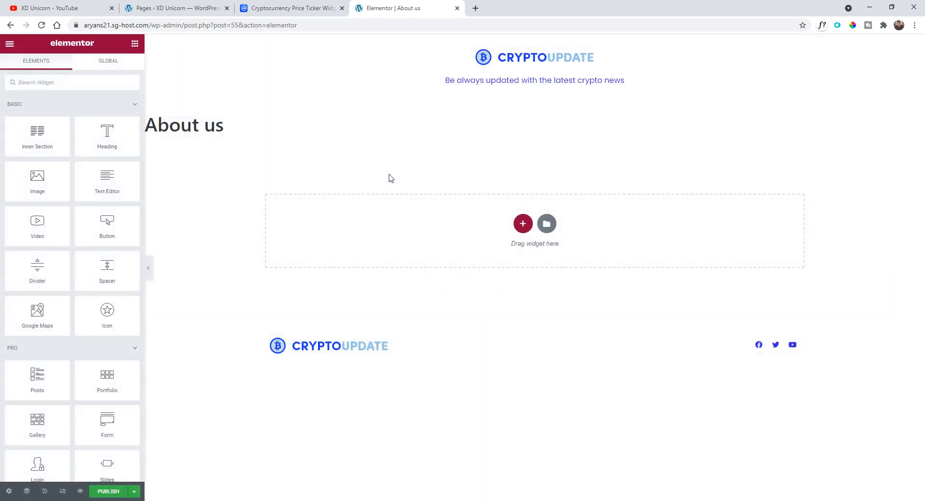
- Set the About us page layout to Elementor Full Width in the page settings
click(9, 492)
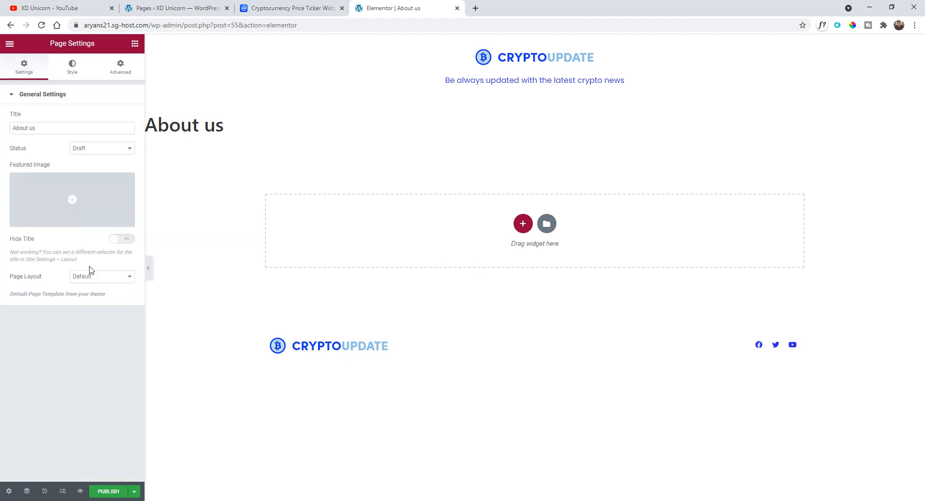
click(89, 278)
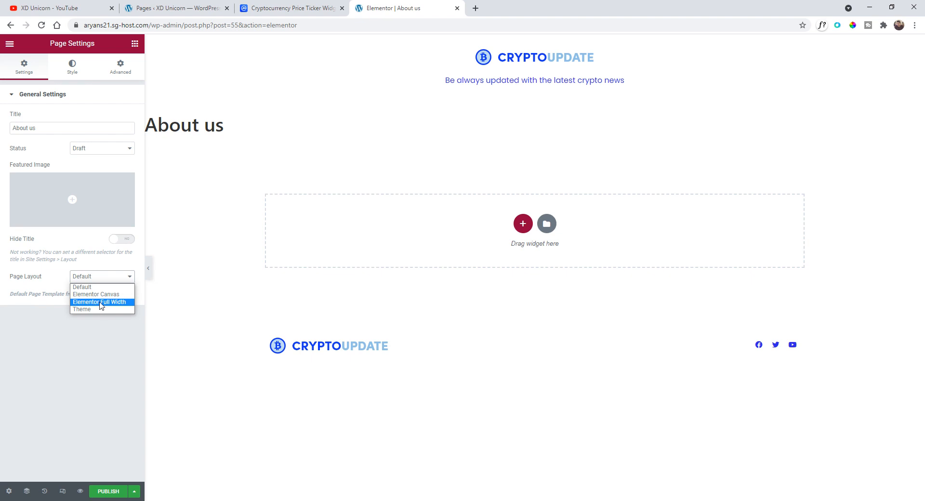
click(100, 302)
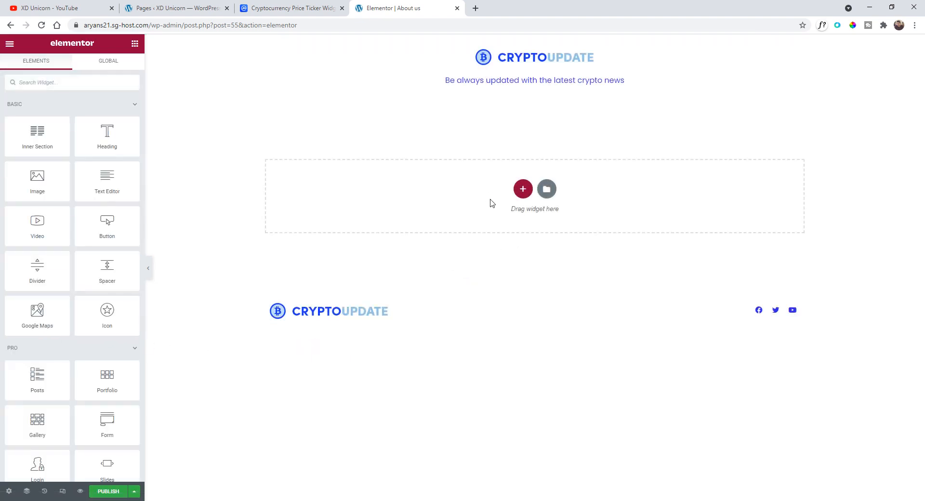
- Add a two-column section and place a Text Editor widget in its left column
click(523, 189)
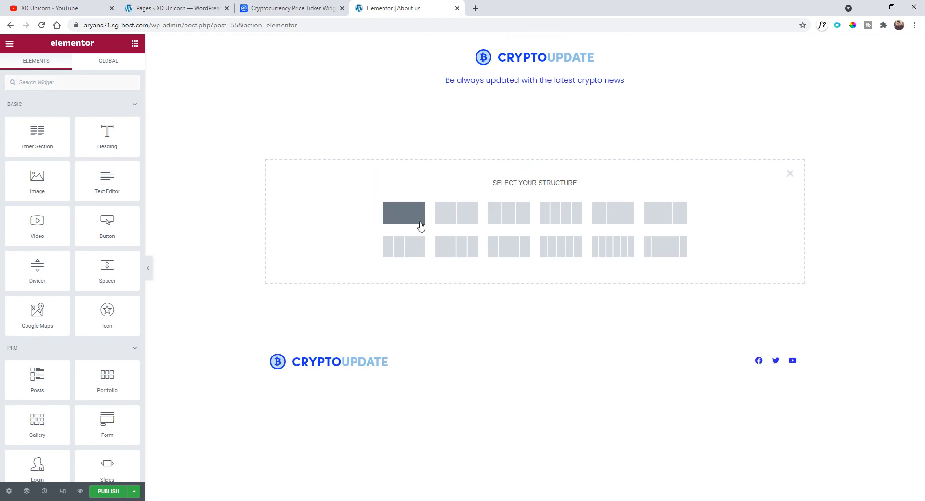
click(465, 221)
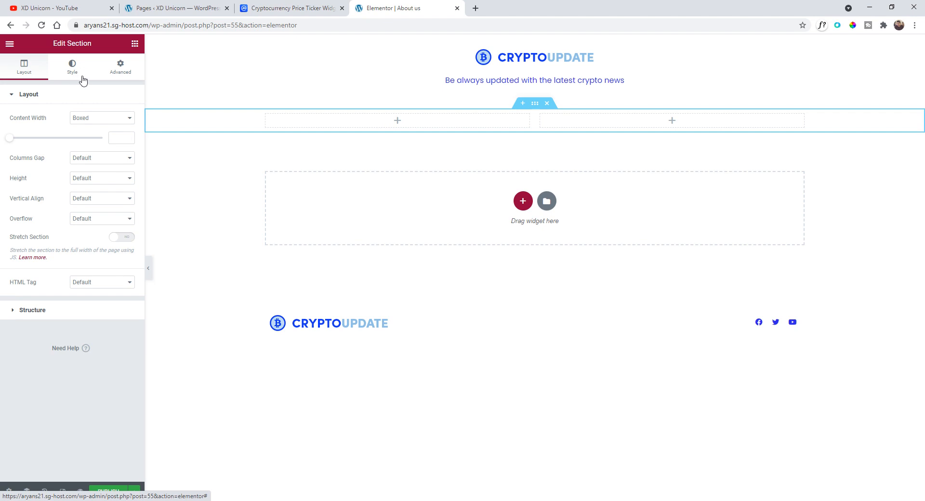
click(9, 44)
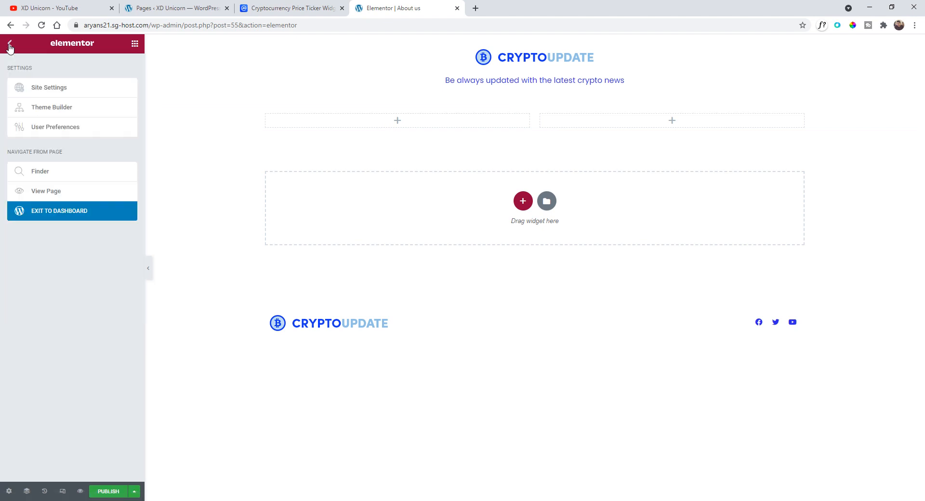
click(10, 46)
drag(107, 183, 351, 128)
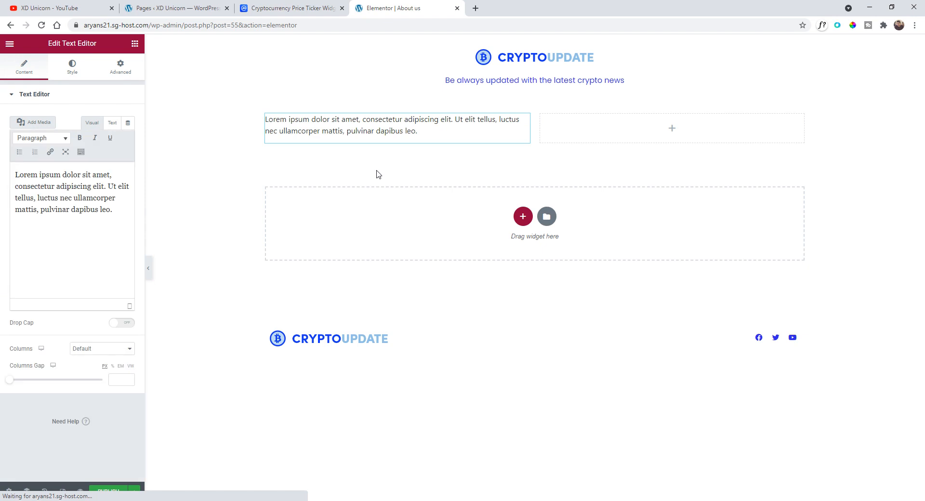
- Add a Heading widget above the text in the left column
click(9, 46)
click(9, 46)
drag(106, 138, 301, 127)
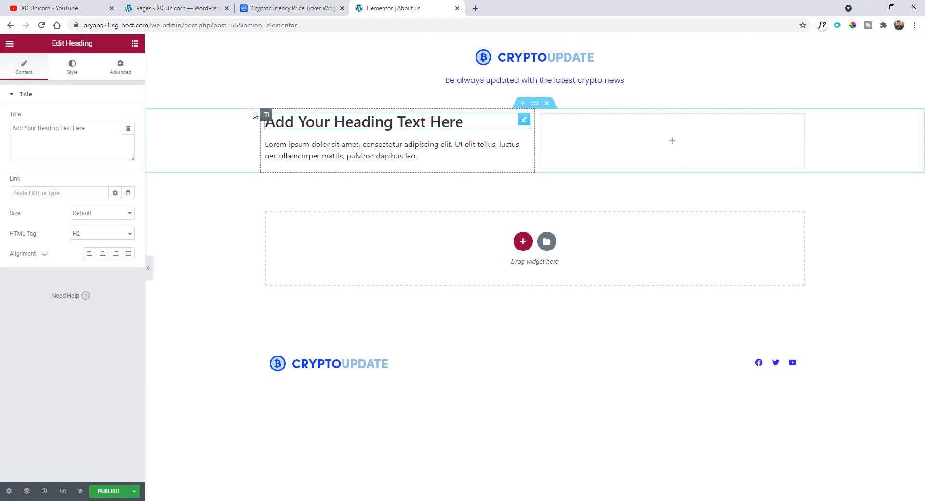
- Add an Image widget to the right column and insert the pexels-photo-7567522 image from the media library
click(10, 46)
click(10, 44)
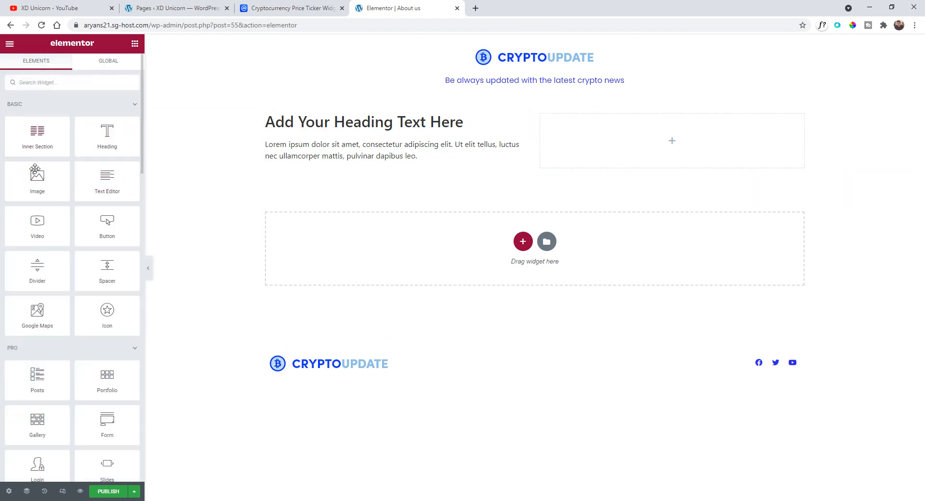
drag(37, 180, 606, 142)
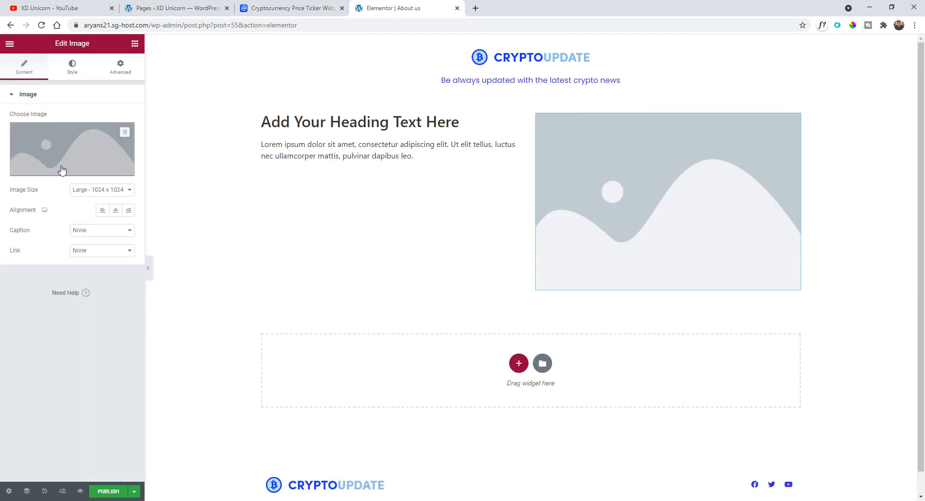
click(63, 140)
click(207, 178)
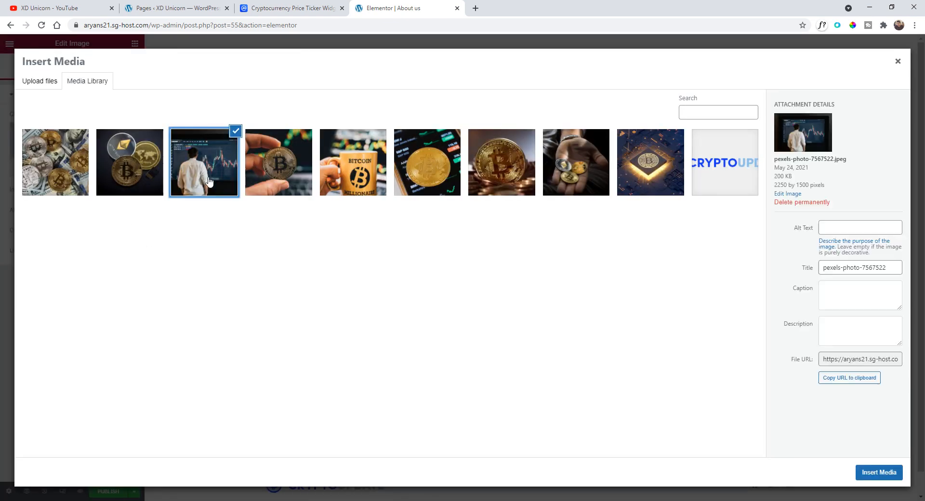
click(874, 476)
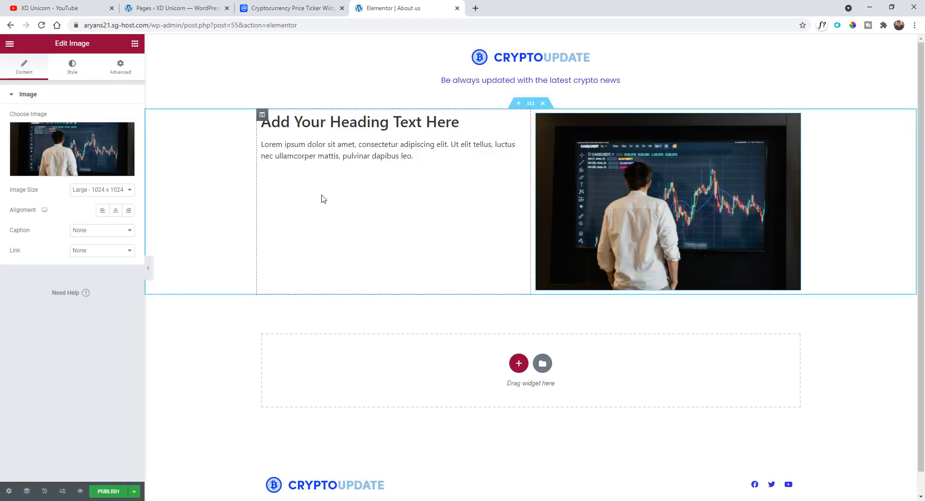
- Set the heading's typography font family to Poppins
click(101, 148)
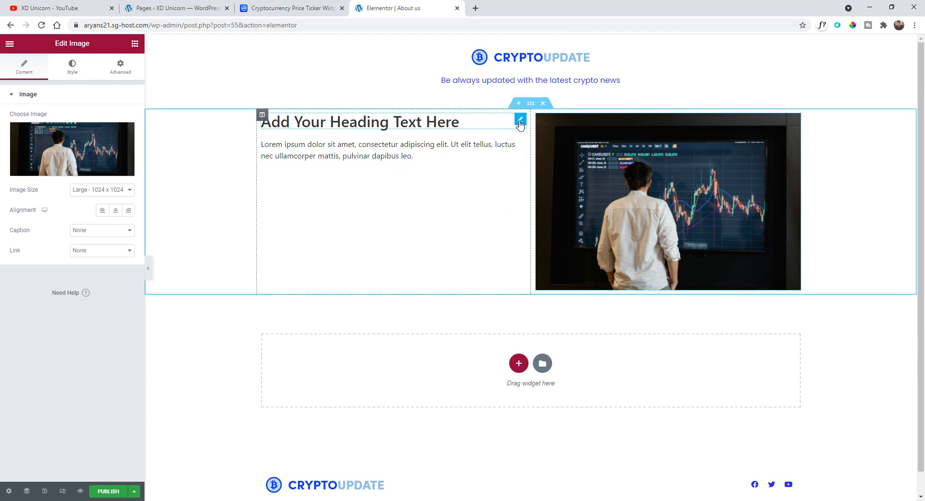
click(457, 124)
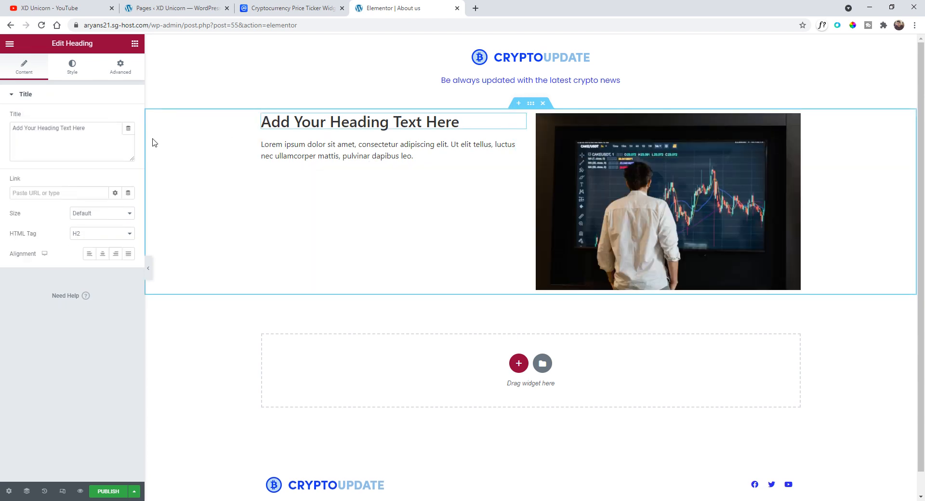
click(72, 68)
click(129, 139)
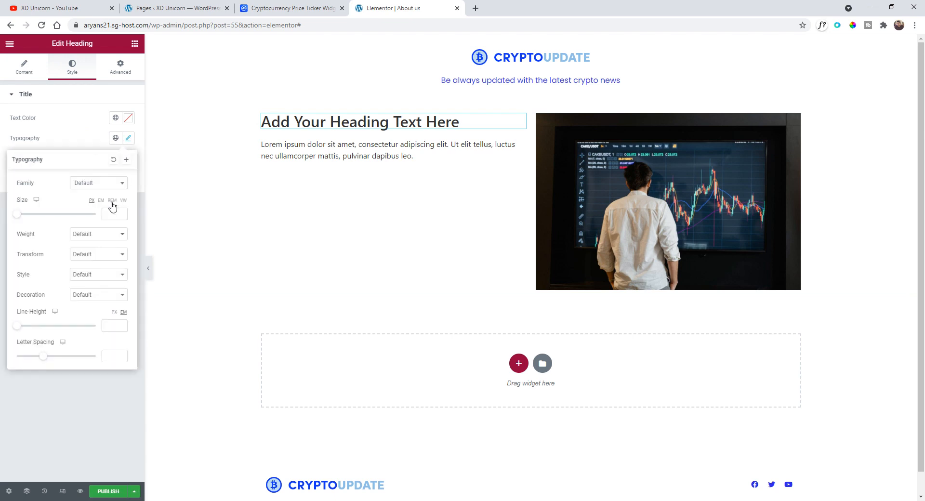
click(99, 184)
text(poppin)
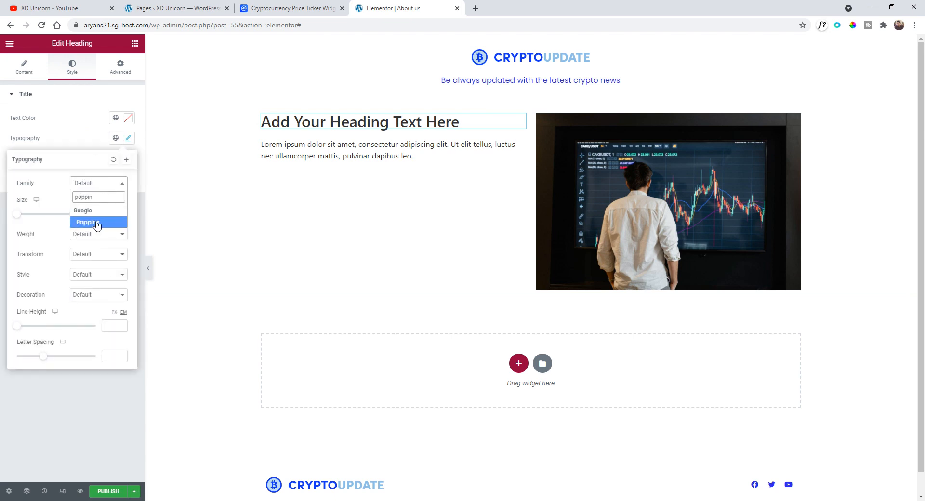
click(96, 223)
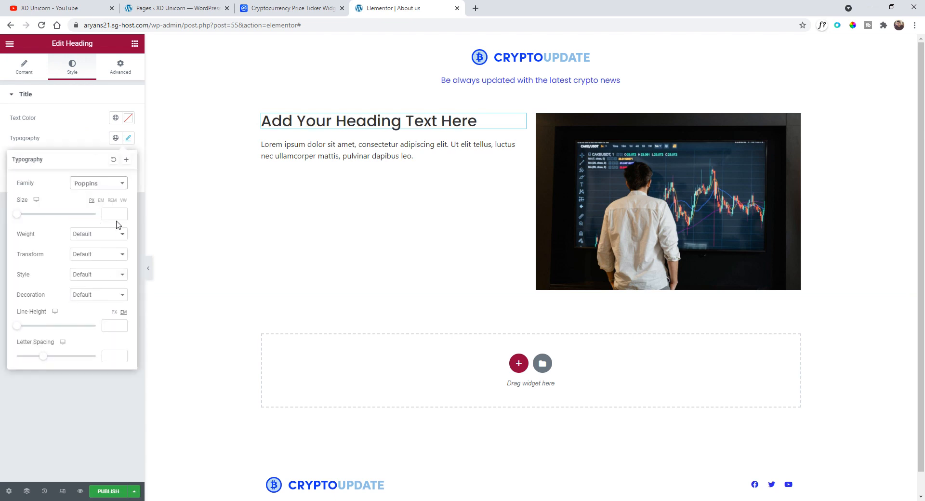
- Set the heading color to the global Blue and change its text to "Who we are?"
click(117, 119)
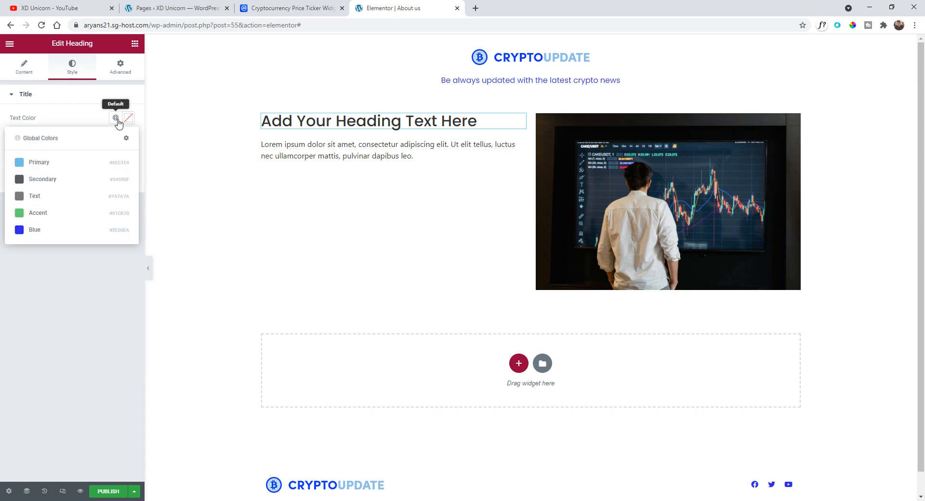
click(68, 230)
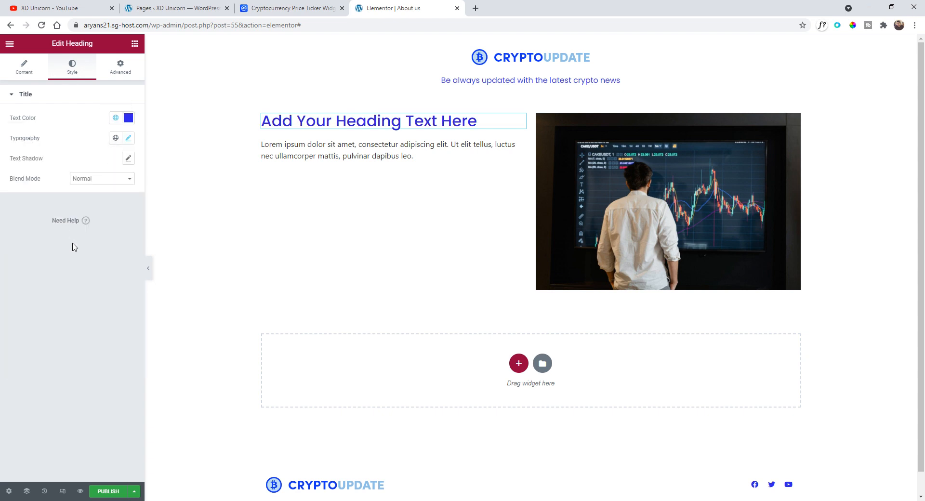
double_click(293, 119)
triple_click(293, 119)
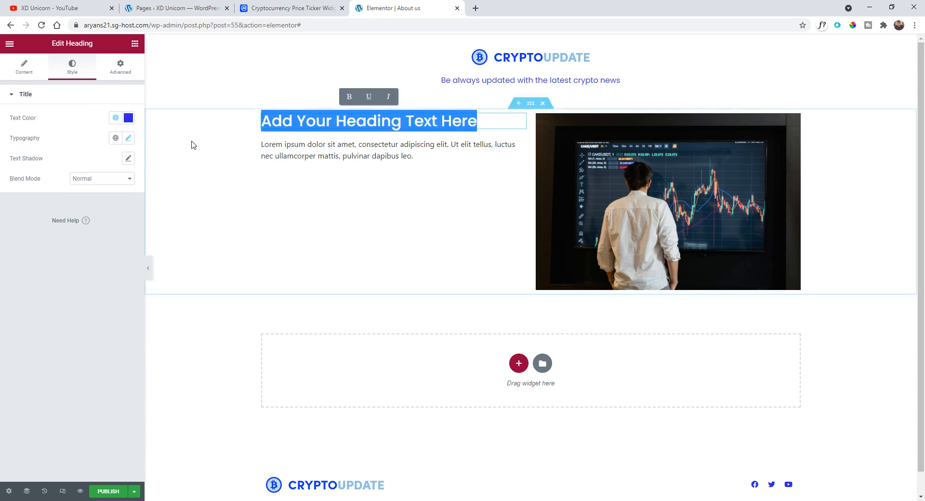
text(Who we are)
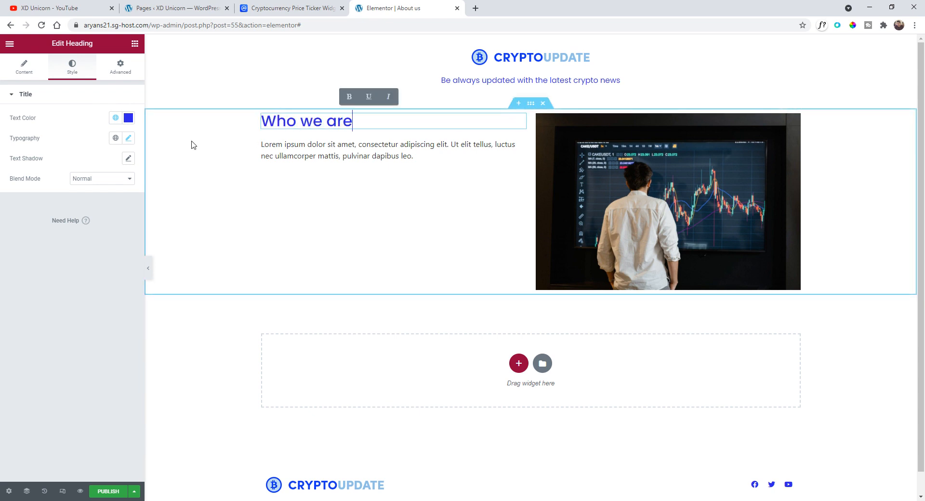
text(?)
- Search for lorem ipsum in a new tab, open lipsum.com and copy the "Where can I get some?" paragraph
click(519, 144)
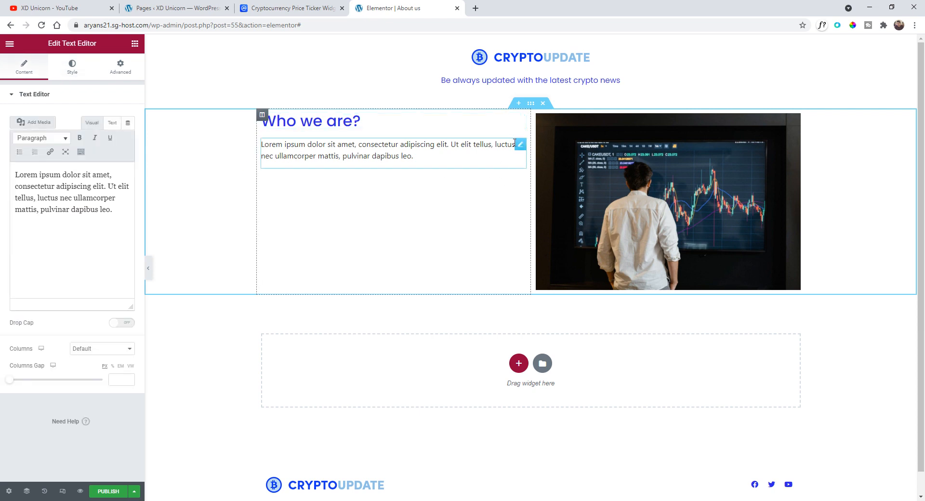
click(478, 11)
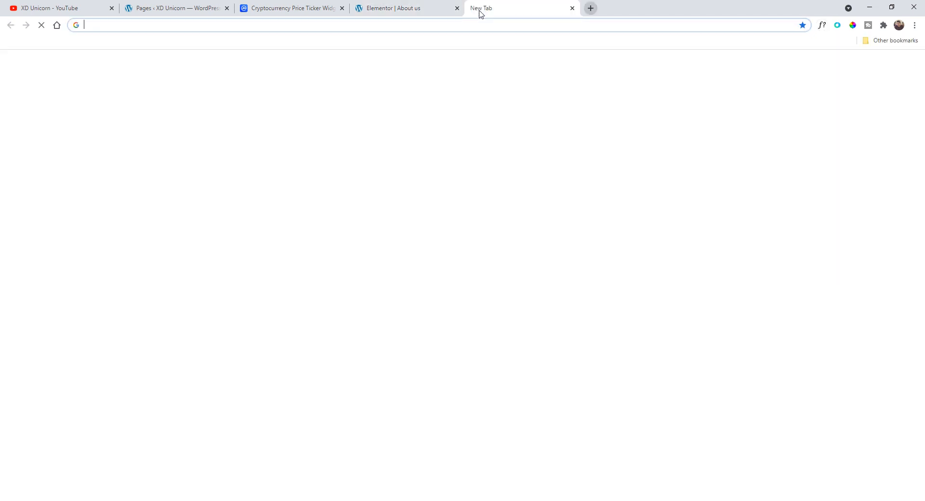
text(lorem ipsum dolor sit amet)
key(Return)
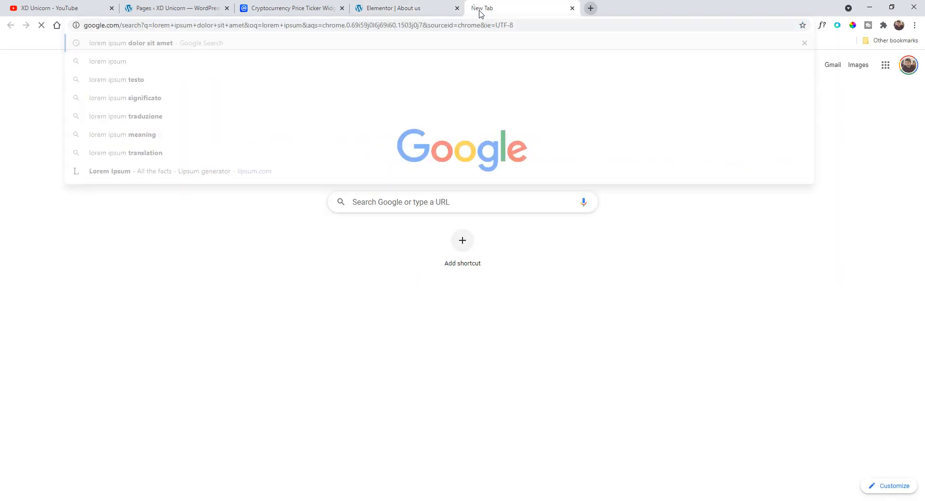
click(174, 141)
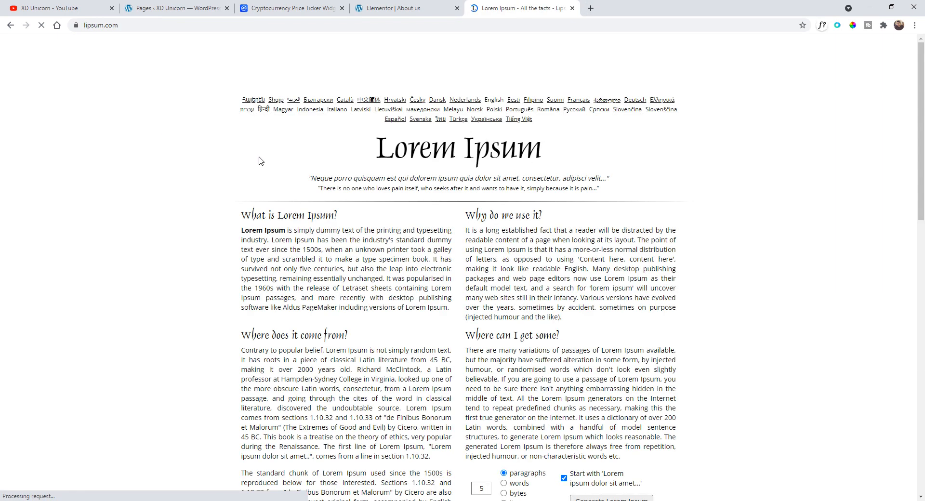
scroll(257, 226, down, 6)
scroll(474, 251, up, 4)
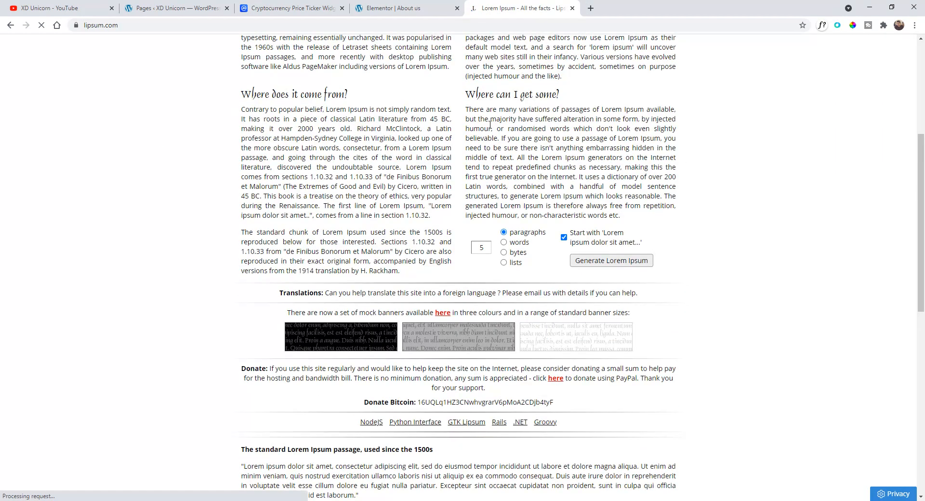
mouse_move(467, 252)
mouse_down()
mouse_move(569, 304)
mouse_move(624, 357)
mouse_move(532, 309)
mouse_move(602, 386)
mouse_move(465, 255)
mouse_up()
key(ctrl+c)
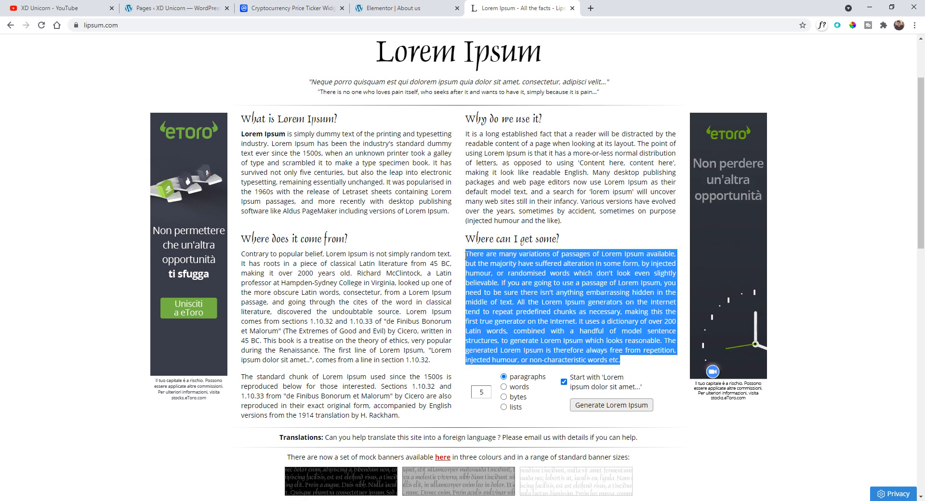
- Replace the text editor's placeholder with the copied paragraph, trimming it to end at "over 200 Latin words."
click(393, 8)
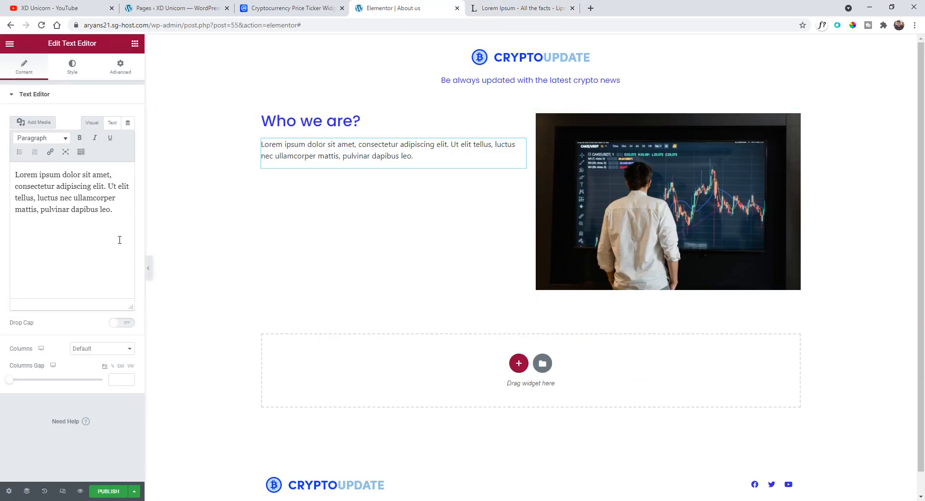
drag(117, 214, 6, 173)
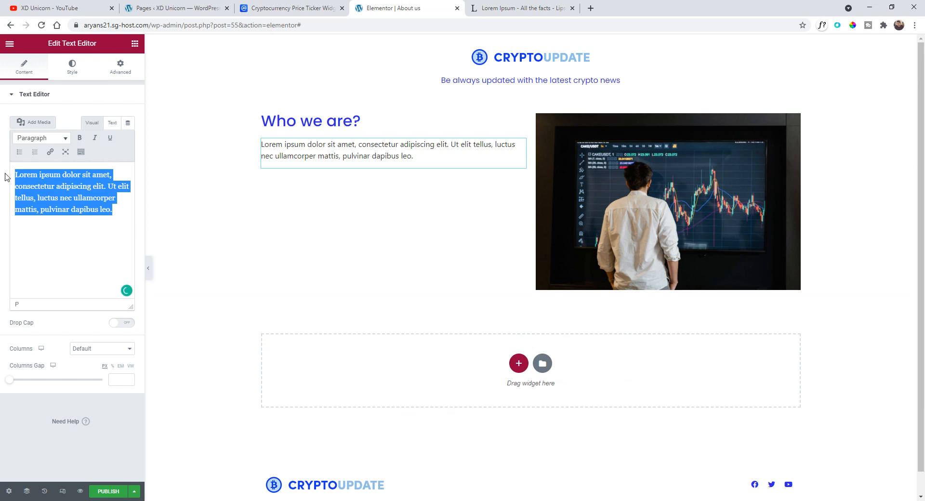
key(ctrl+v)
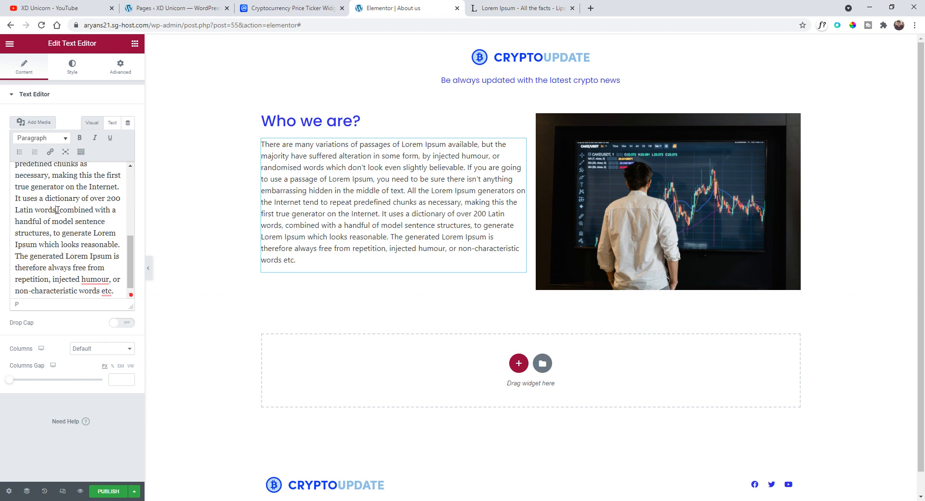
drag(57, 210, 146, 336)
key(BackSpace)
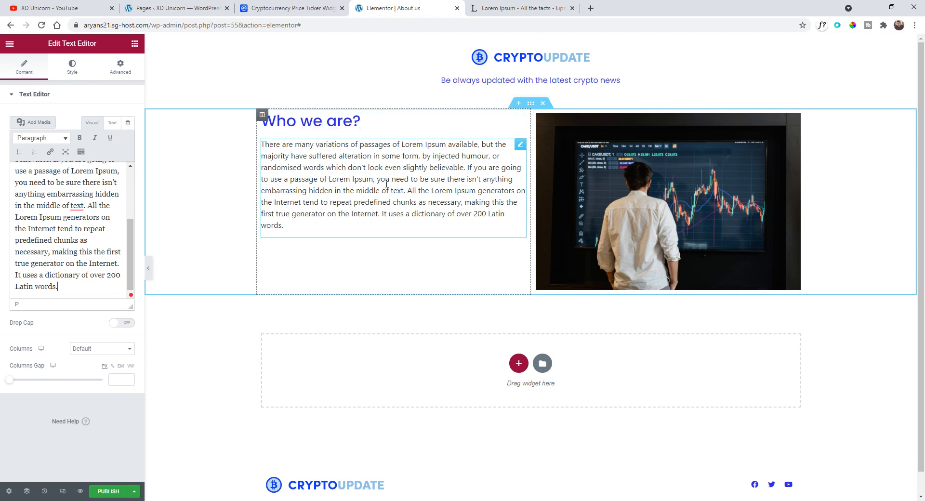
- Set the left column's vertical alignment to Middle
click(261, 116)
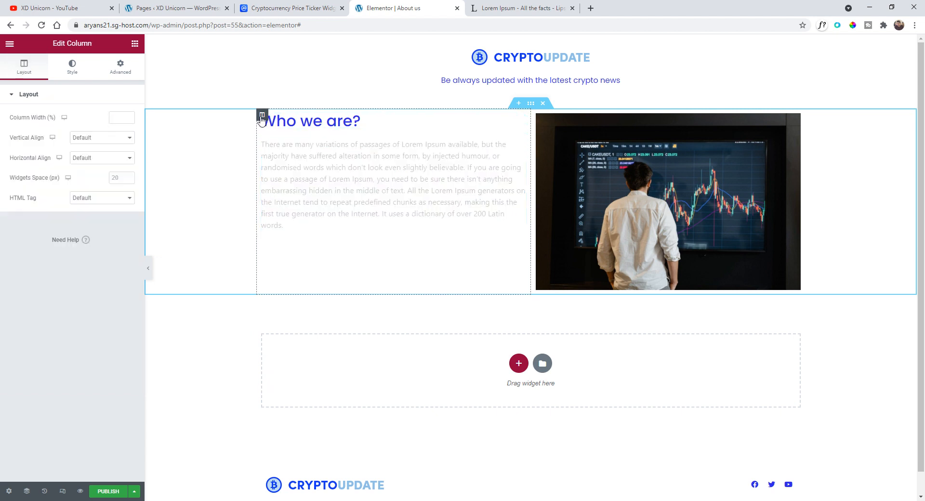
click(87, 139)
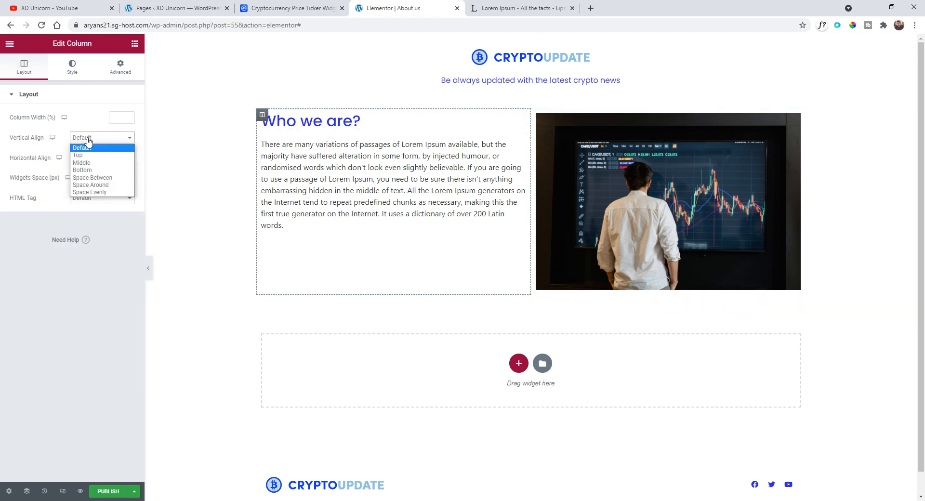
click(95, 166)
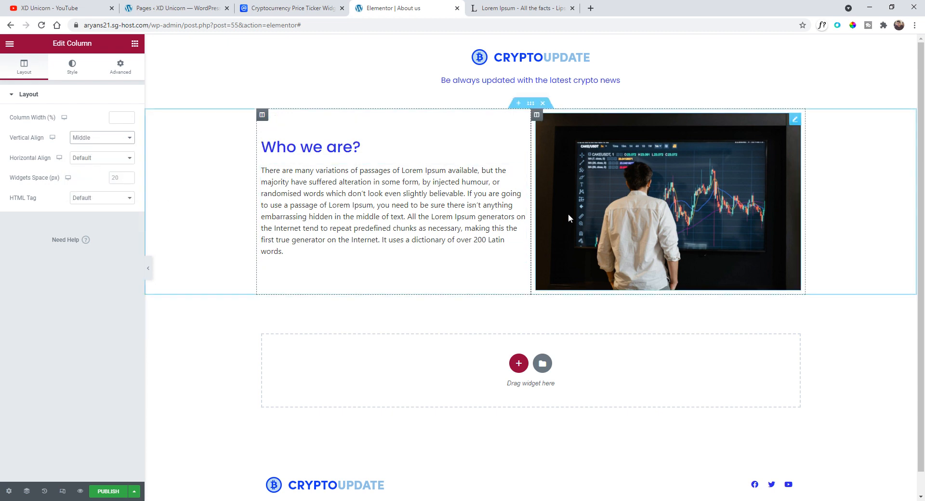
- Set the left column's padding to 9% on all sides
click(121, 68)
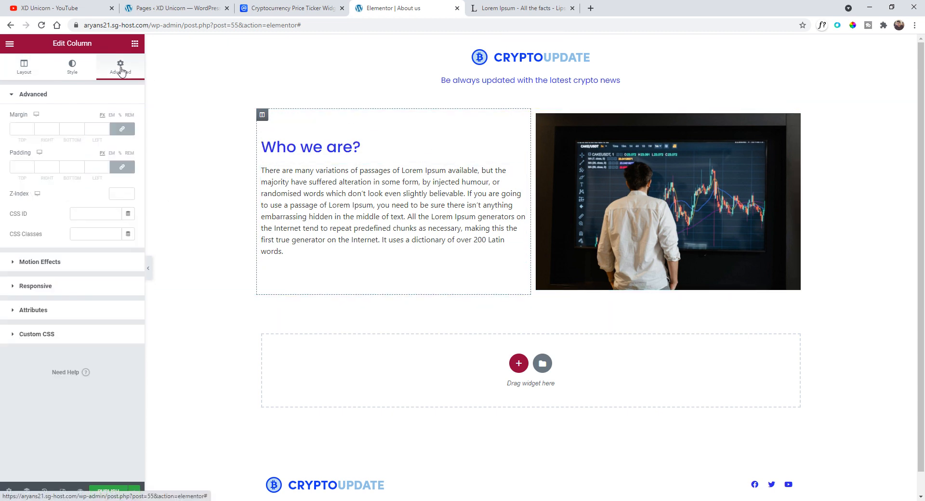
click(120, 154)
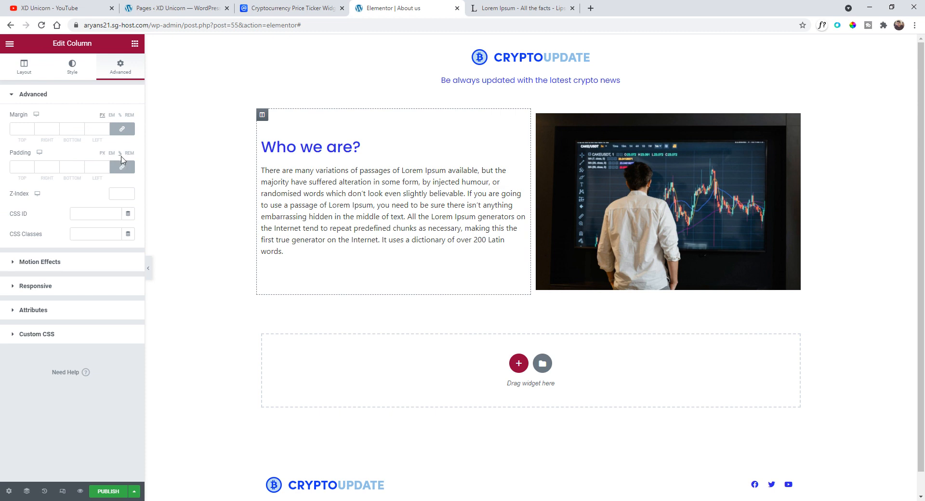
click(31, 165)
click(31, 166)
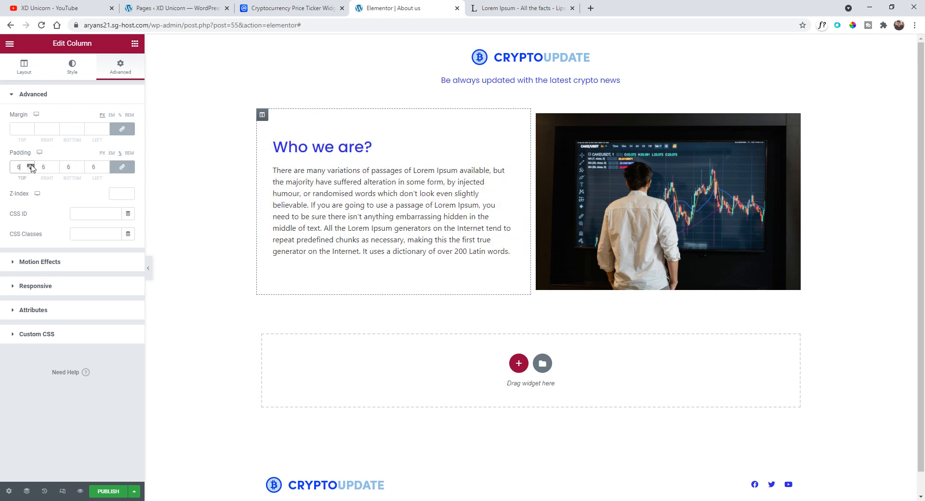
click(31, 165)
click(31, 165)
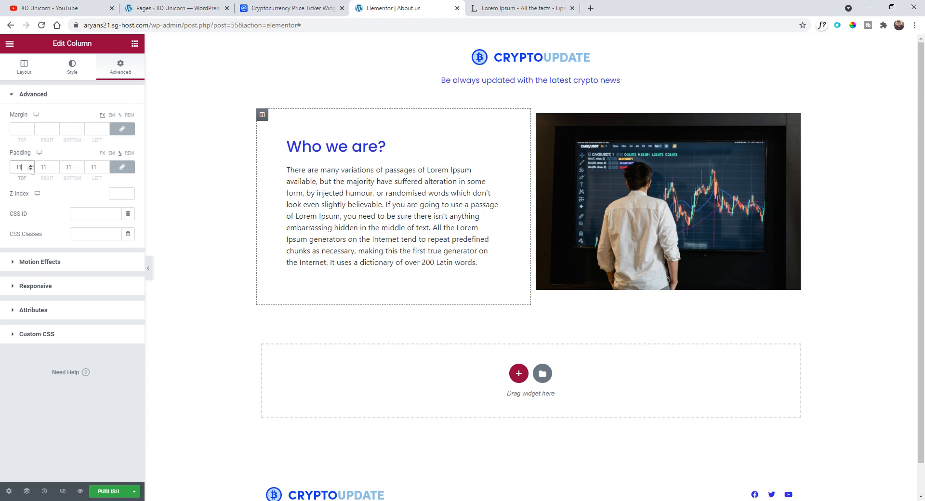
click(31, 169)
click(31, 169)
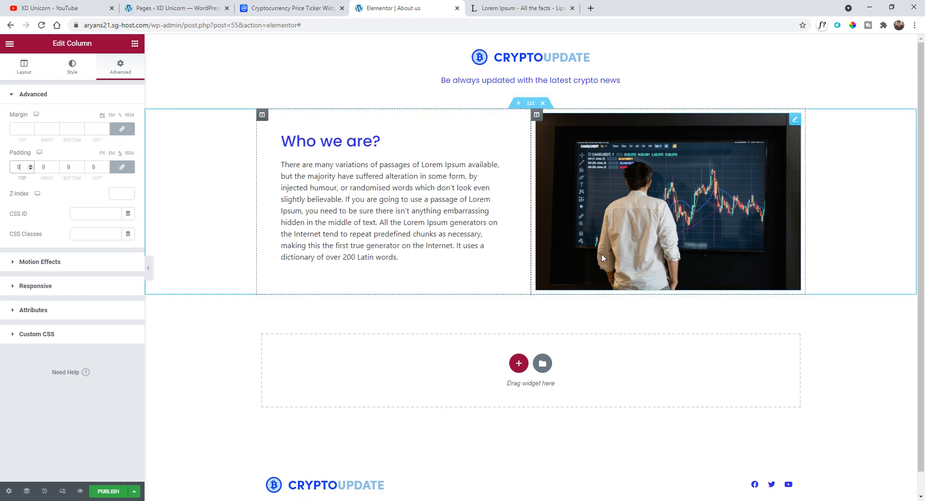
- Give the section a minimum height of about 482 px
click(531, 104)
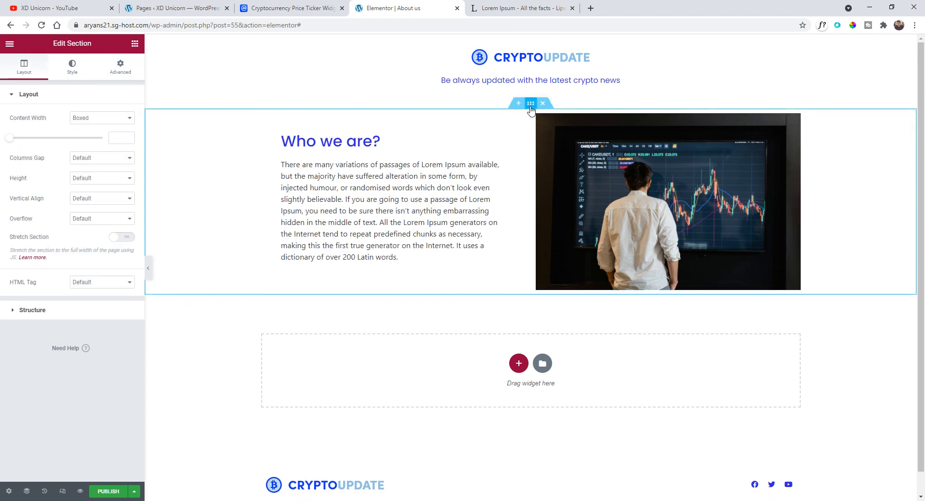
click(72, 178)
click(94, 204)
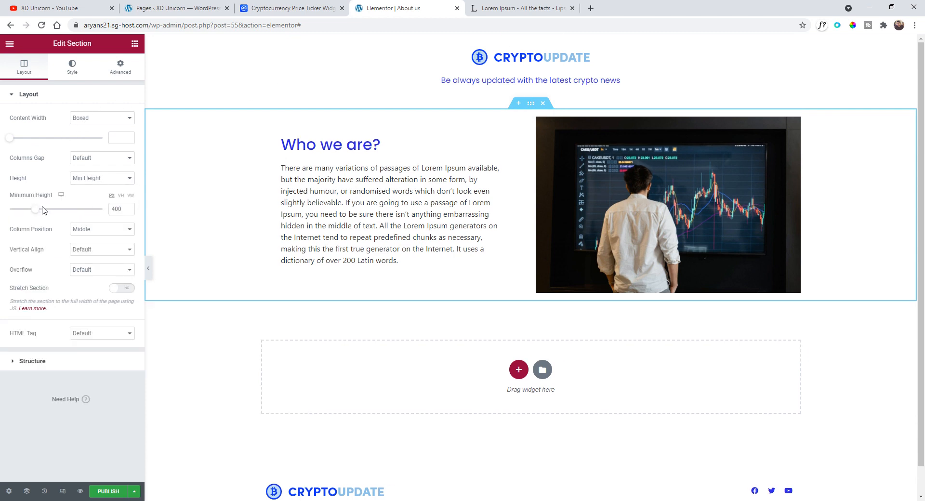
drag(43, 207, 42, 211)
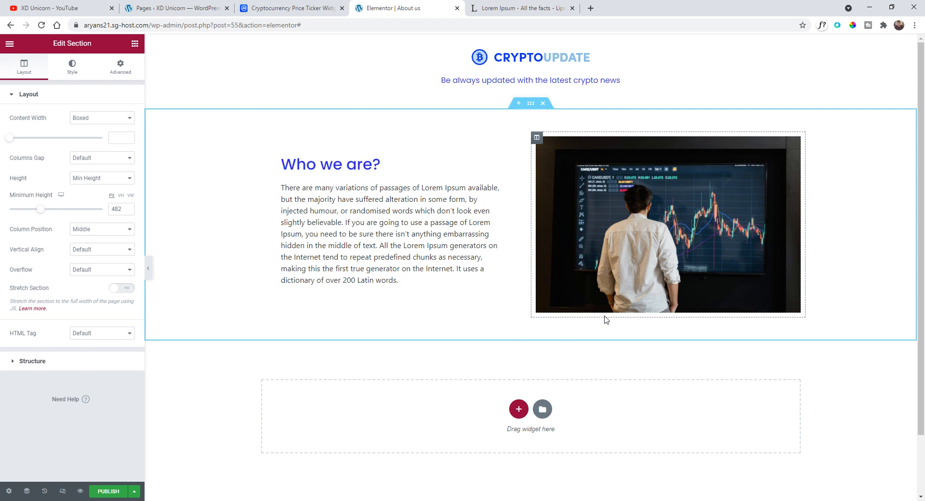
- Set the "Who we are?" heading's font weight to 800
right_click(530, 104)
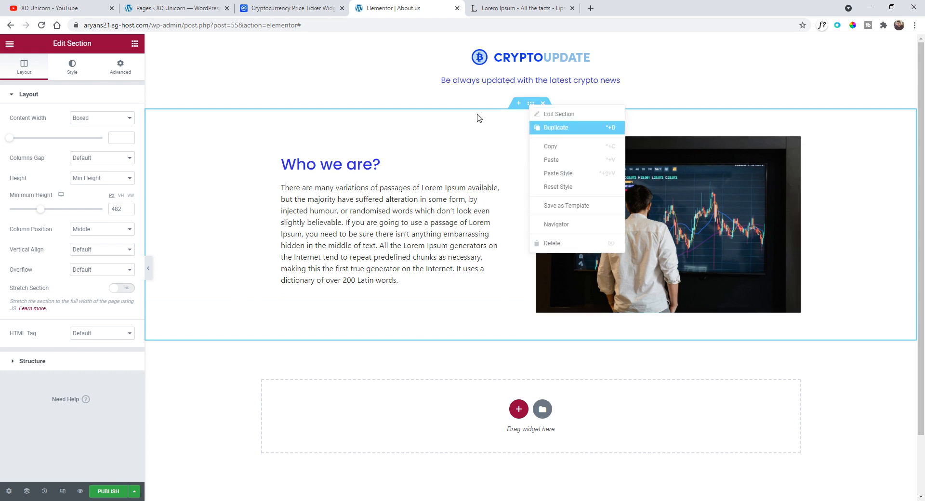
click(367, 165)
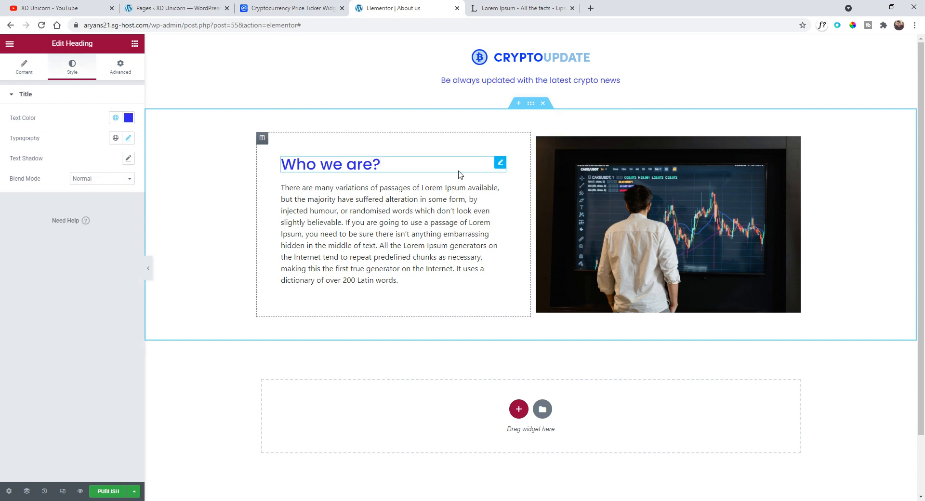
click(128, 138)
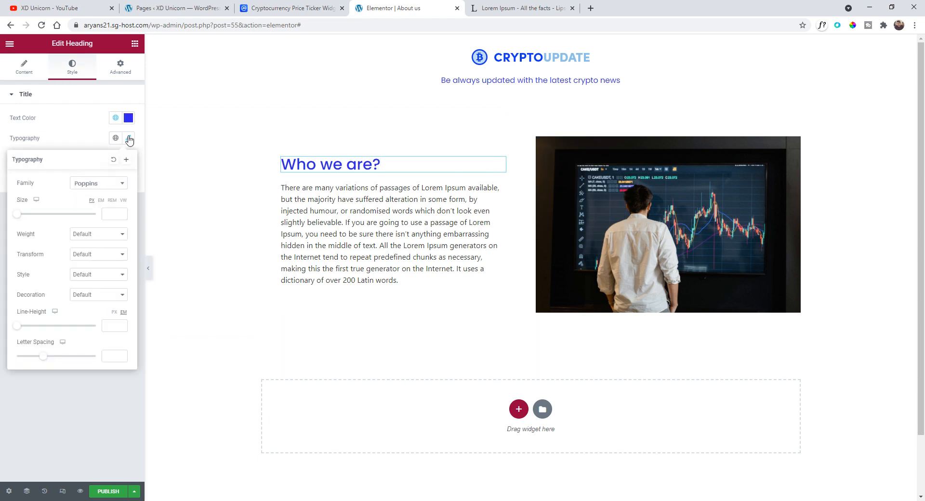
click(91, 240)
click(98, 298)
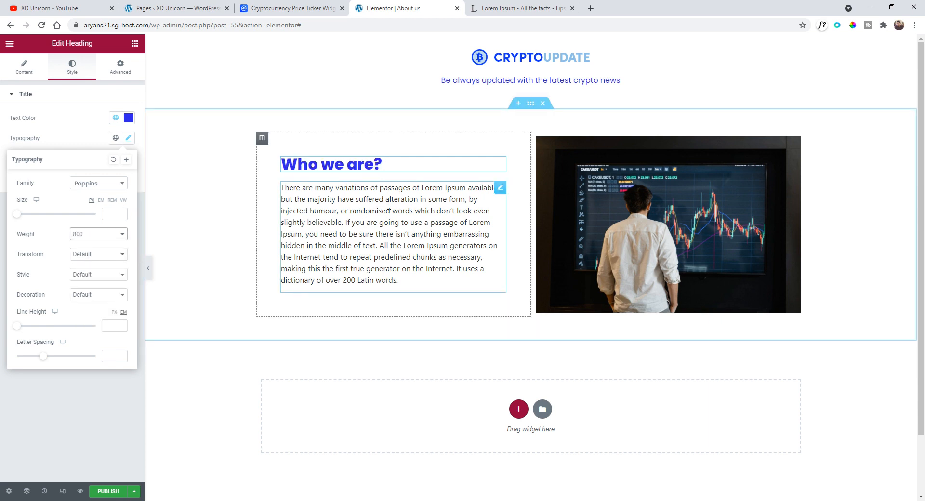
- Duplicate the section and move the copy's image column to the left of the text column
right_click(532, 103)
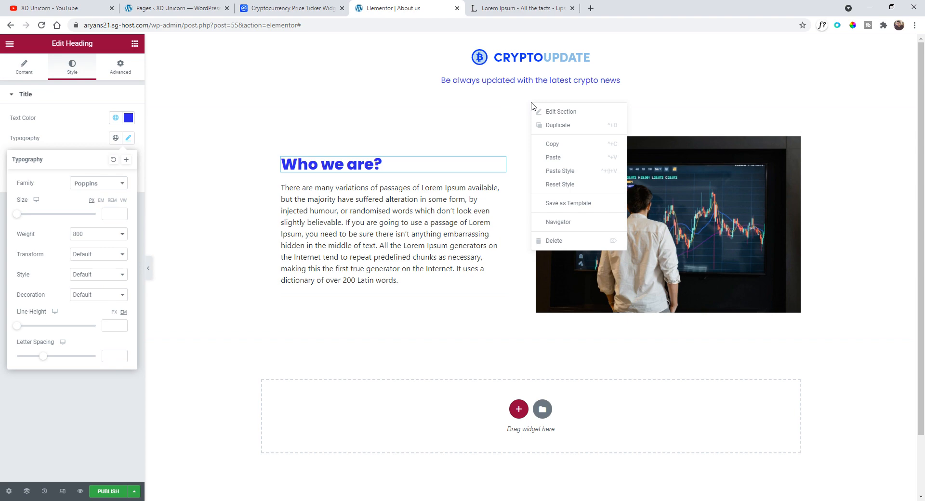
click(557, 128)
scroll(556, 130, down, 4)
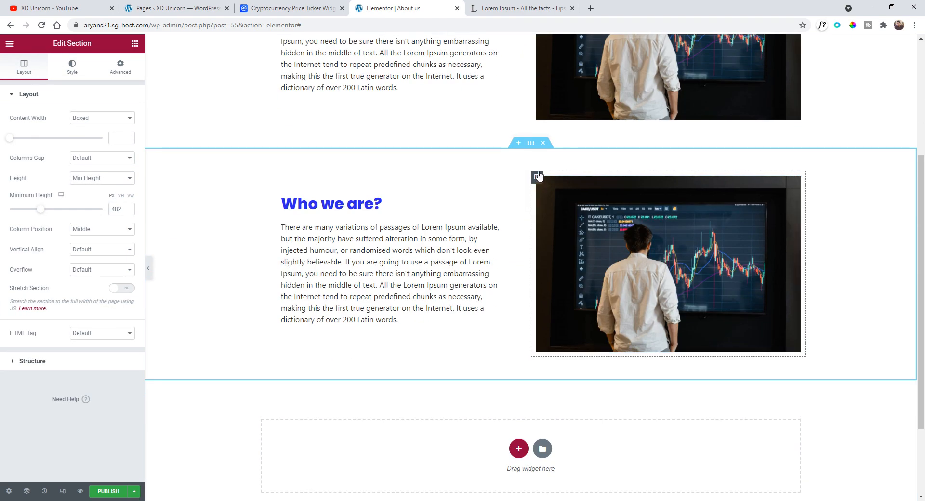
drag(537, 177, 304, 179)
scroll(542, 318, up, 2)
- Replace the duplicated section's image with the Ethereum and Bitcoin coins photo from the media library
click(456, 345)
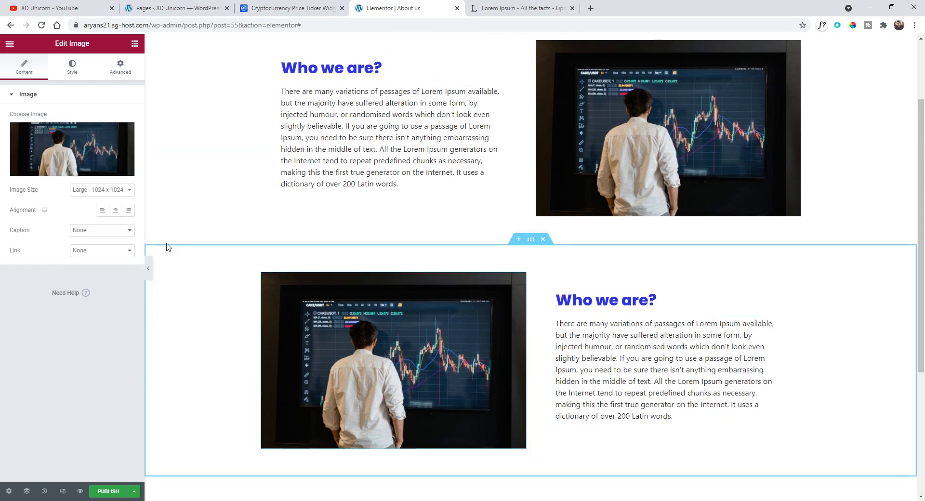
click(75, 151)
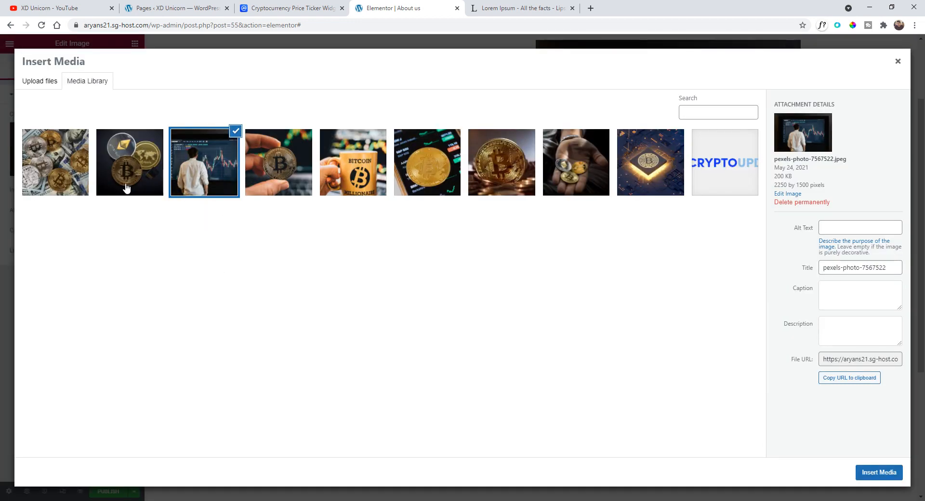
click(126, 188)
click(873, 473)
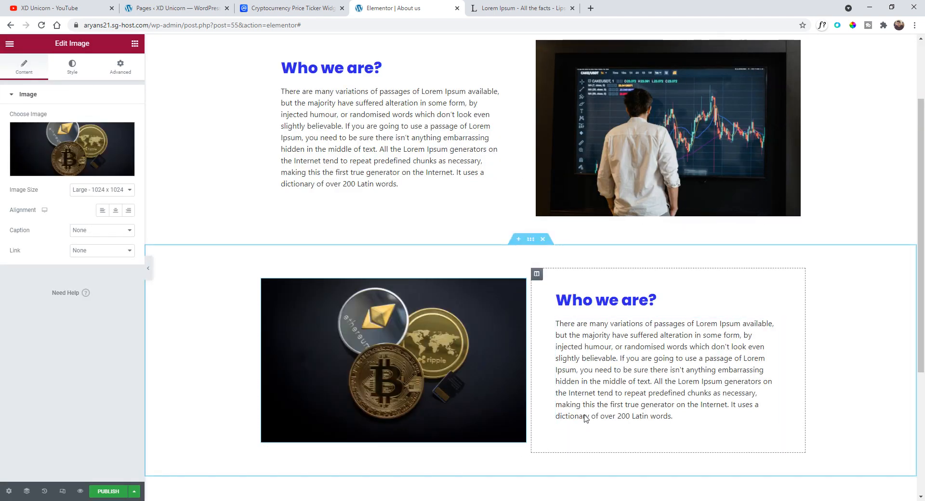
- Change the duplicated heading's text to "What we do?"
double_click(608, 300)
click(648, 300)
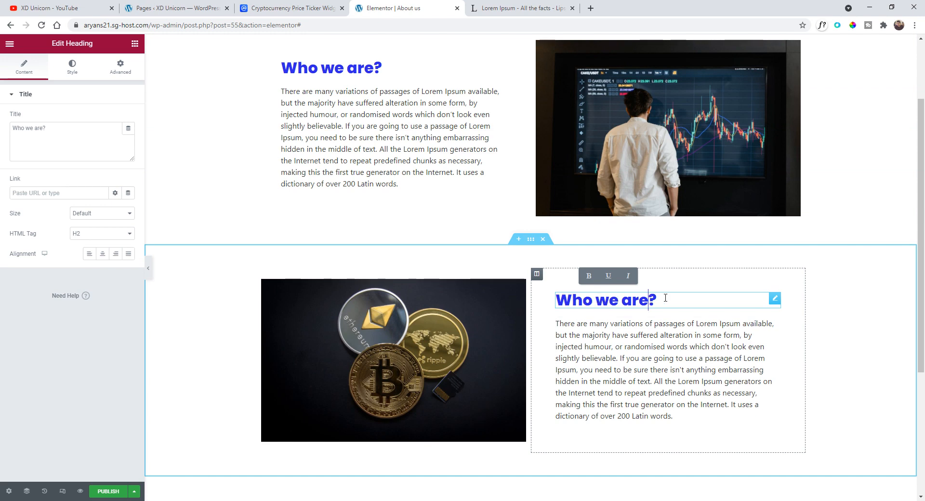
drag(666, 298, 554, 299)
text(What)
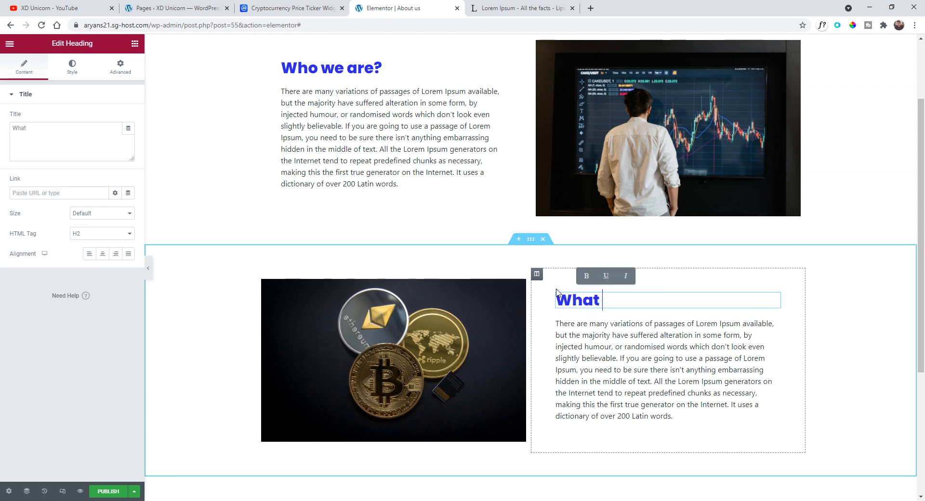
text( we do?)
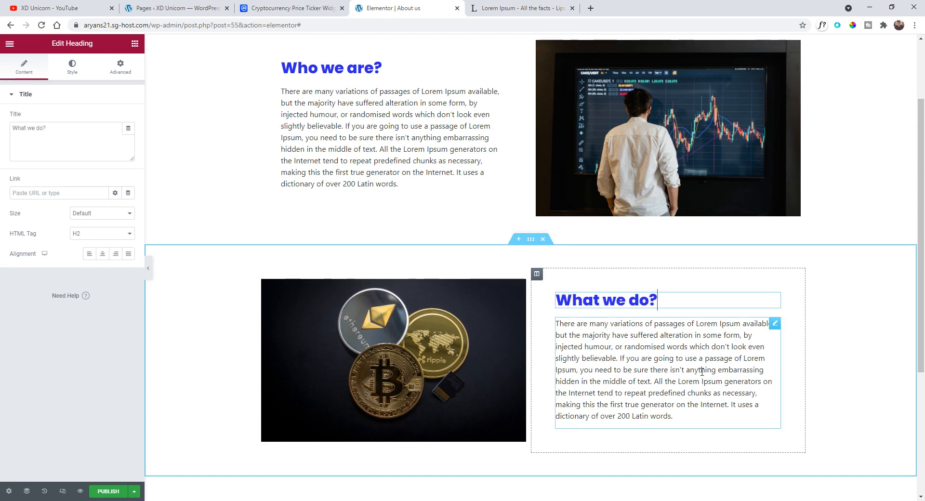
- Trim the duplicated paragraph so it ends at "in the middle of text."
click(702, 372)
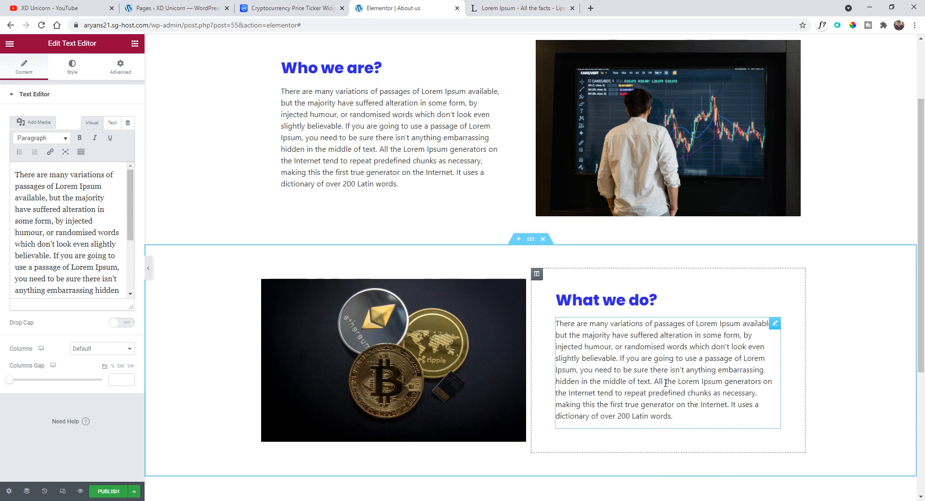
scroll(94, 235, down, 2)
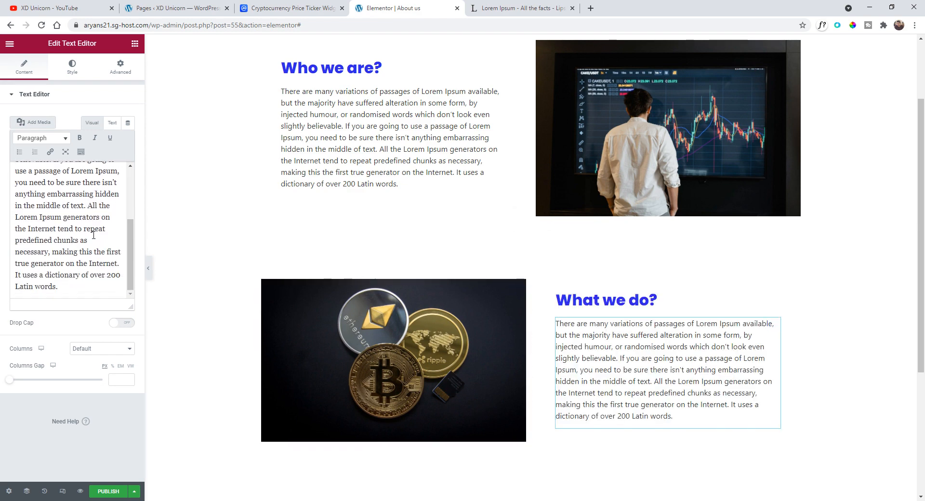
drag(72, 288, 87, 205)
key(BackSpace)
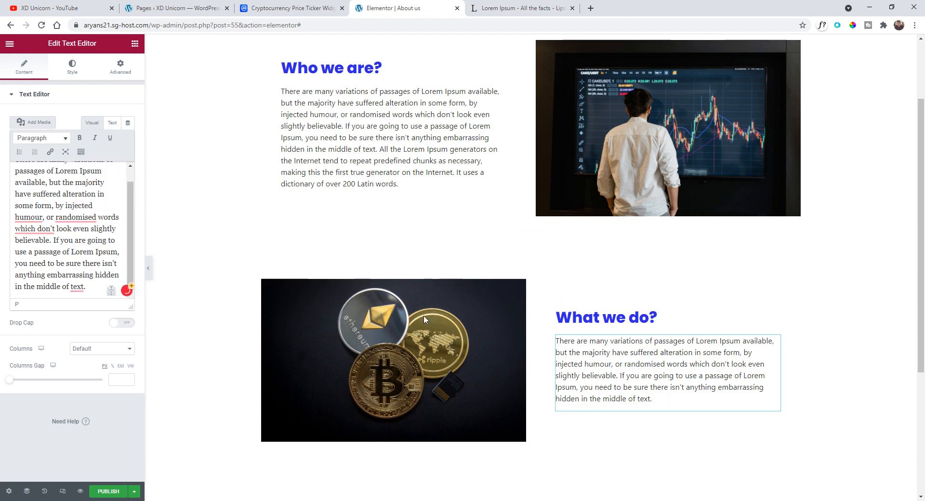
- Hide the editor panel to preview the About us page and review both sections
scroll(442, 217, up, 2)
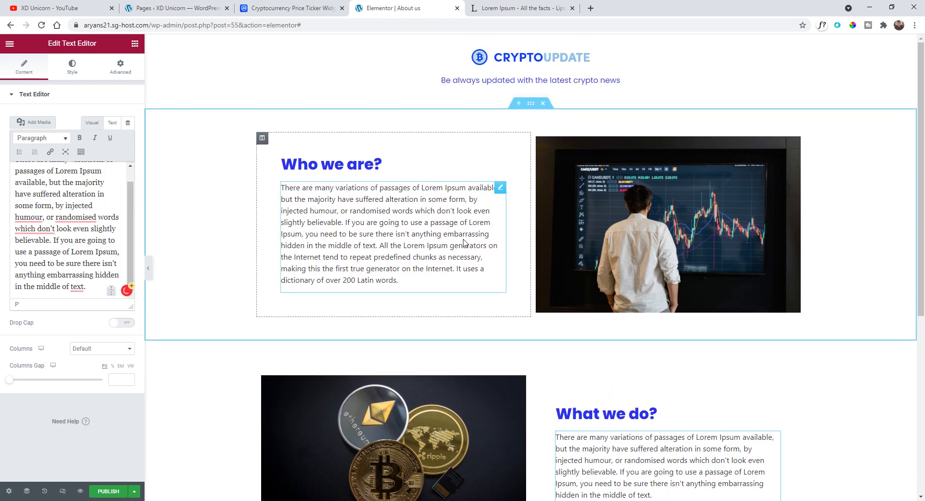
click(150, 268)
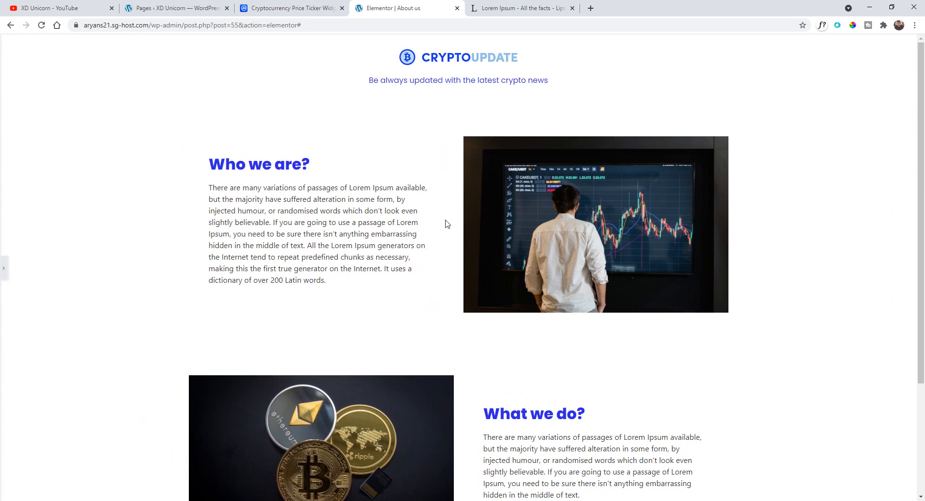
scroll(449, 217, down, 3)
scroll(256, 282, up, 3)
click(3, 268)
scroll(523, 275, down, 2)
scroll(523, 275, down, 1)
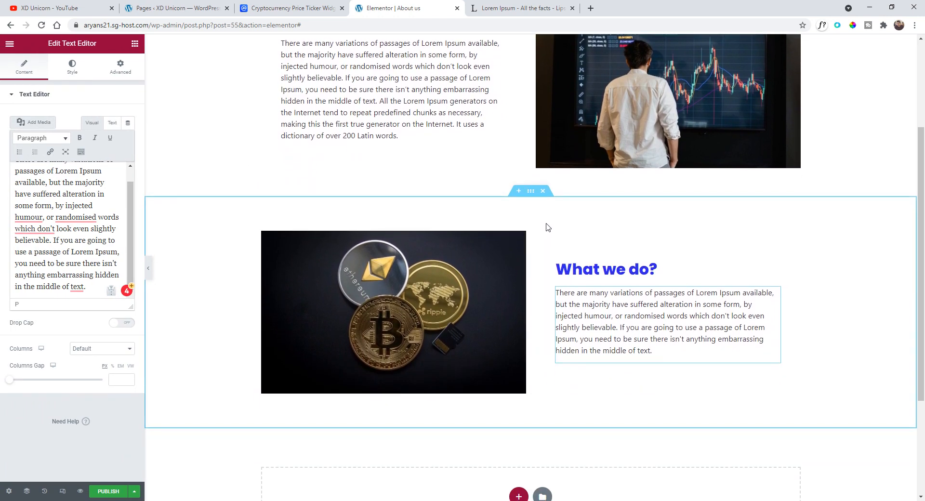
scroll(548, 227, up, 3)
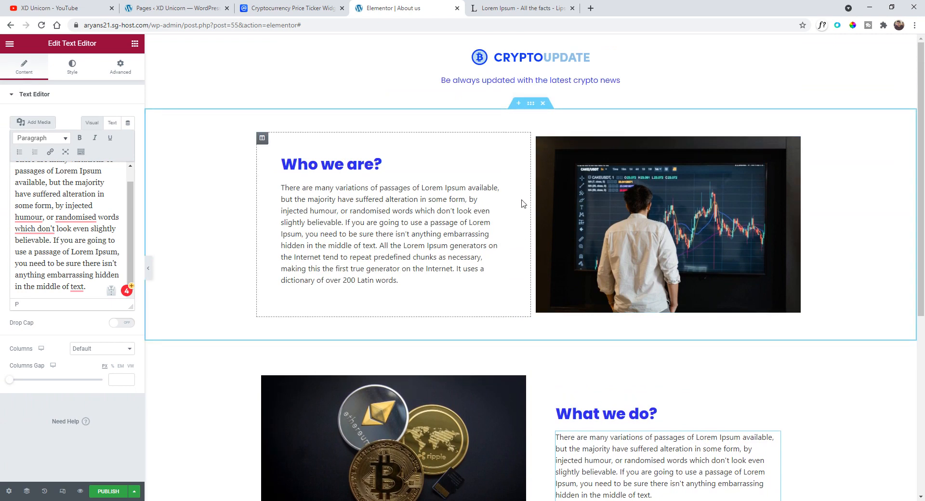
- Publish the About us page
scroll(525, 212, down, 3)
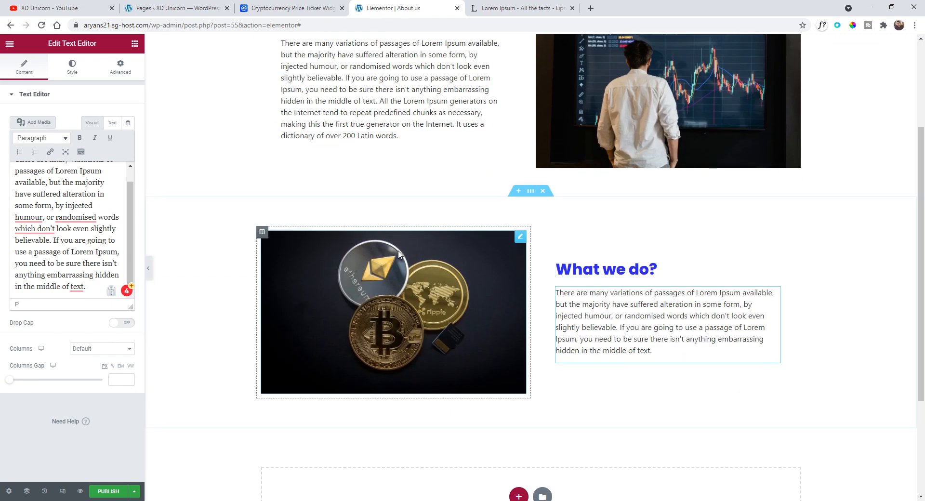
scroll(458, 184, up, 3)
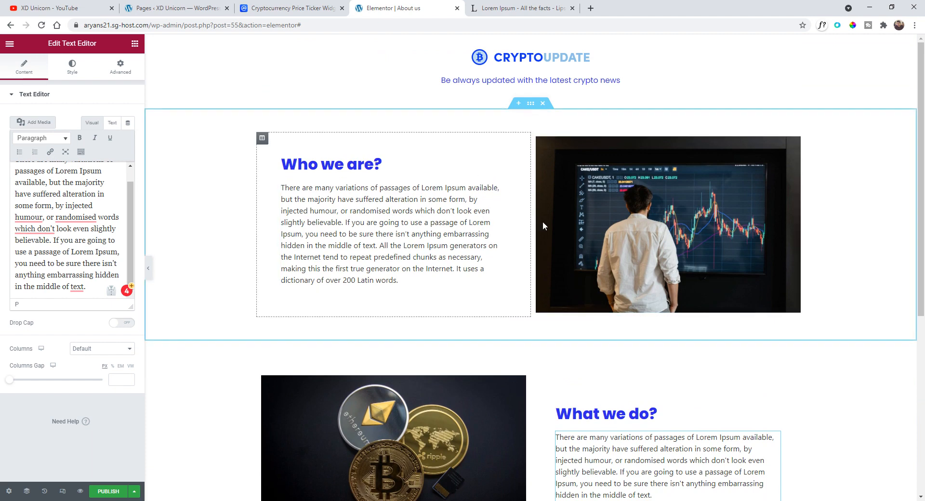
click(114, 493)
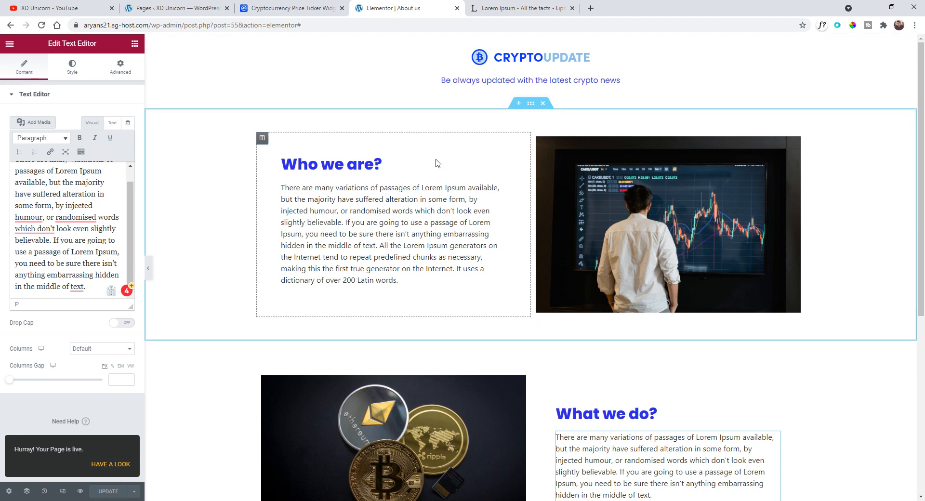
click(11, 45)
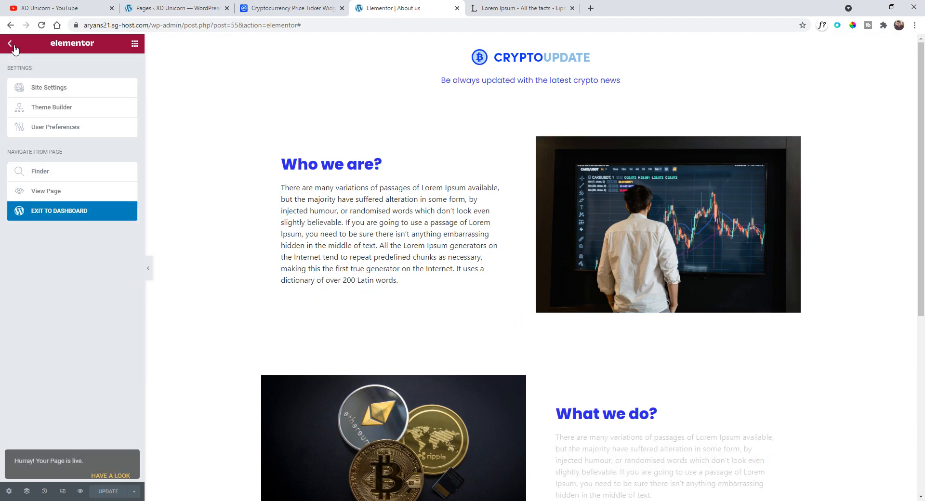
click(11, 45)
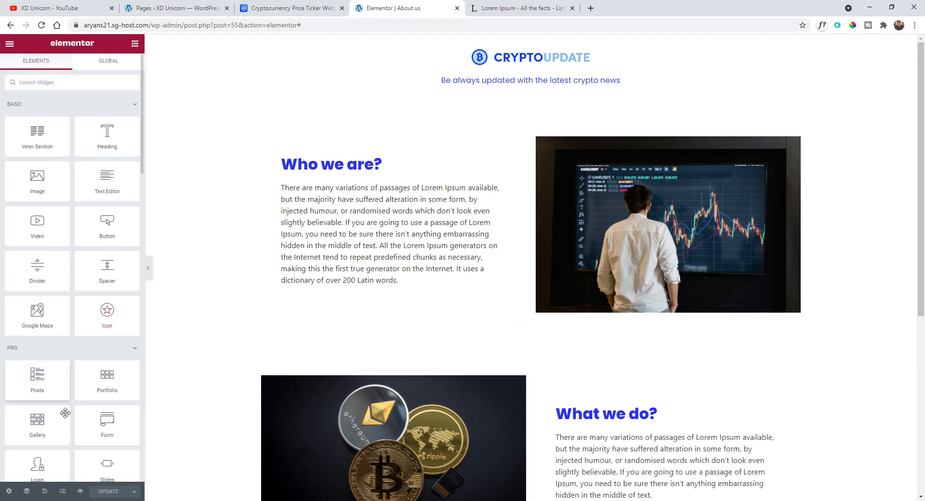
scroll(463, 202, down, 2)
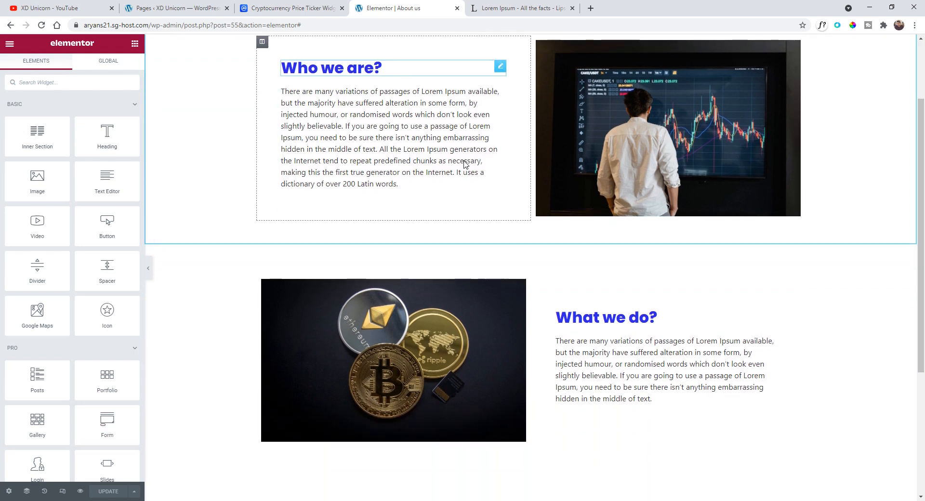
scroll(453, 182, up, 1)
scroll(453, 183, up, 1)
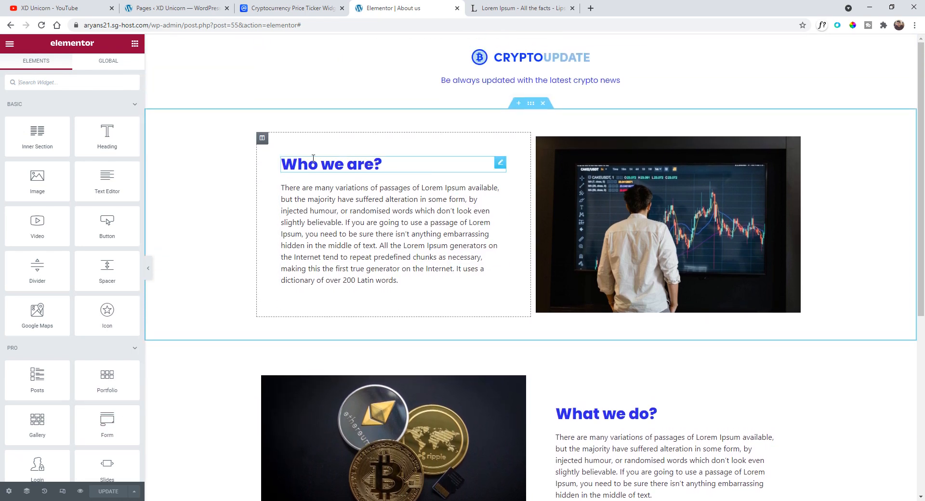
click(13, 52)
click(12, 52)
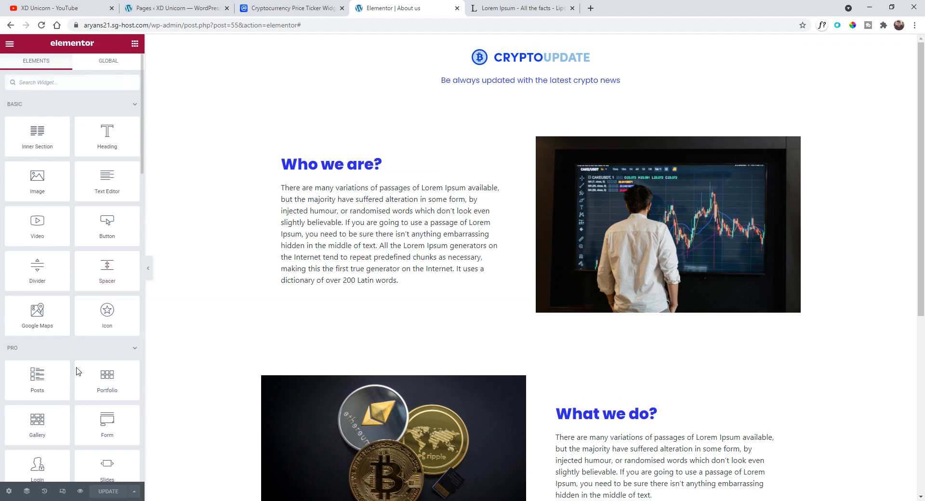
scroll(83, 367, down, 4)
scroll(77, 299, down, 2)
- Exit the Elementor editor back to the WordPress Pages list
click(10, 43)
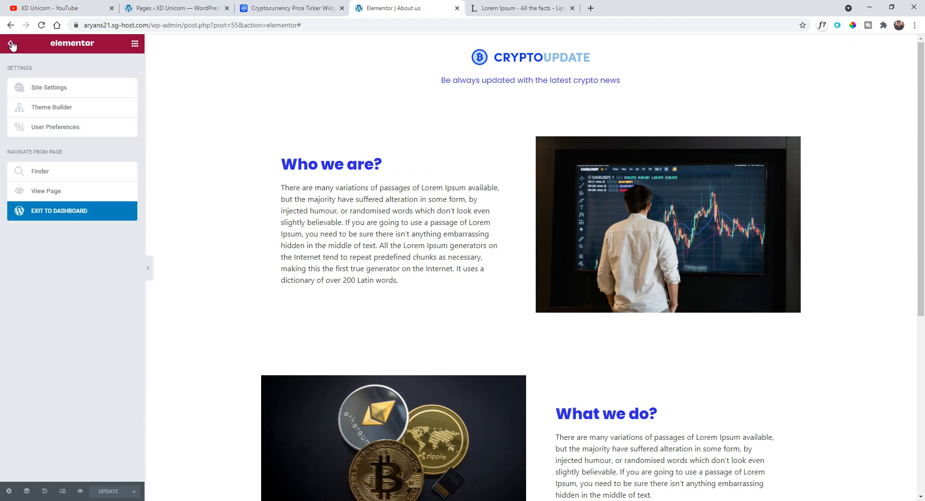
click(85, 216)
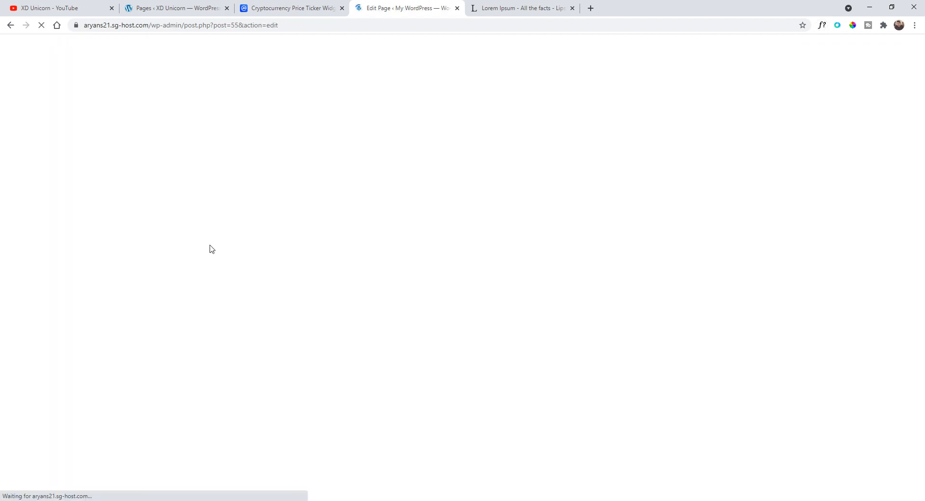
click(15, 48)
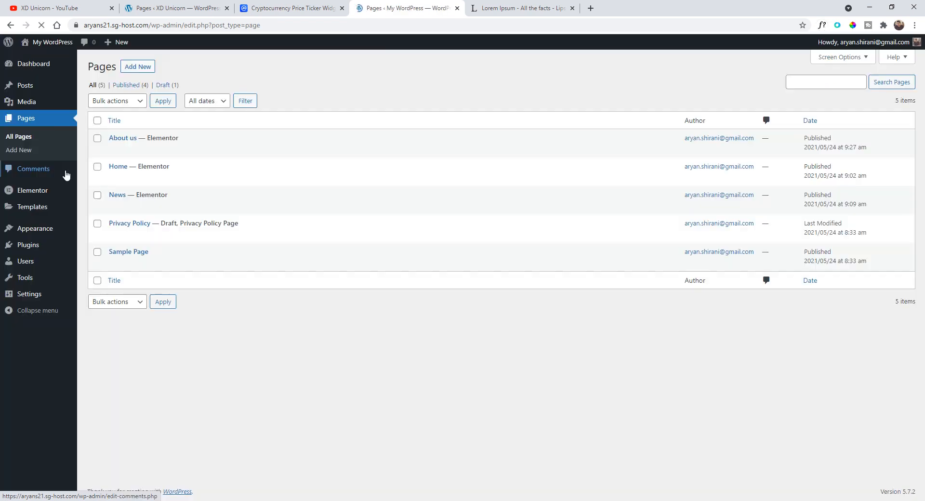
- Add a new page titled "Contact Us" and open it for editing with Elementor
click(138, 66)
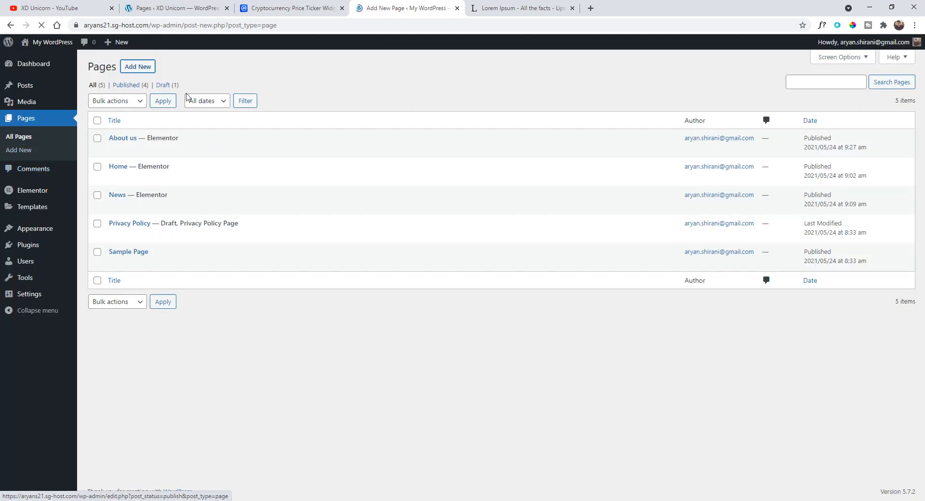
text(Co)
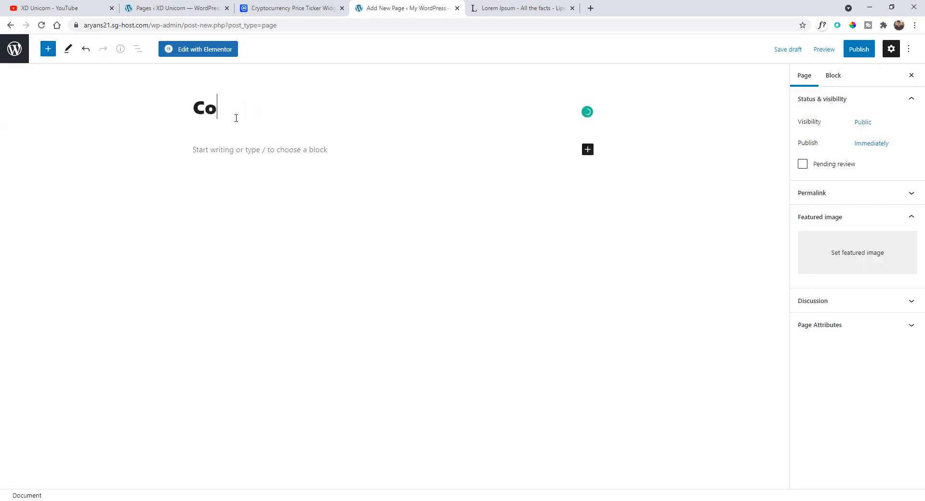
text(ntact Us)
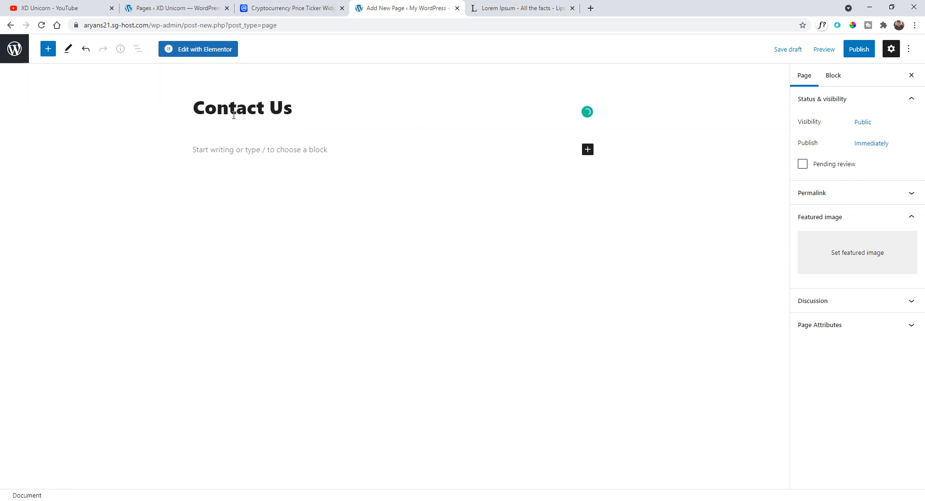
key(Return)
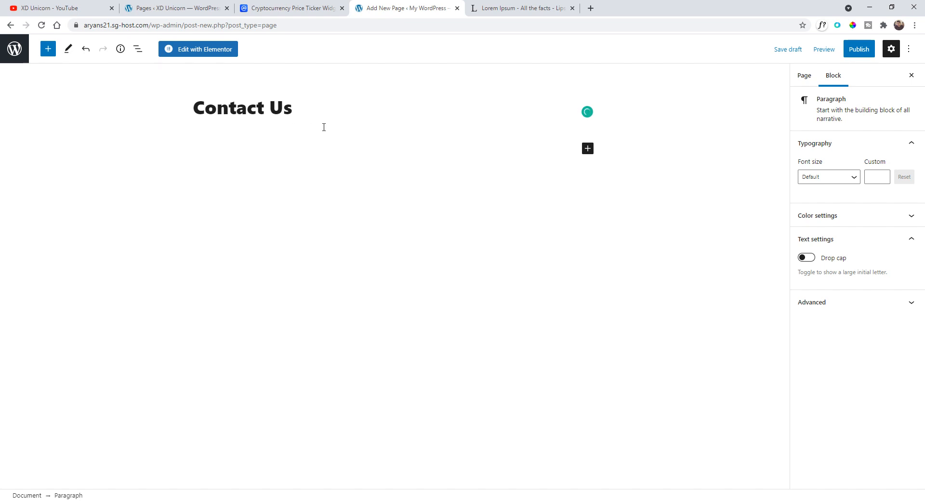
click(327, 112)
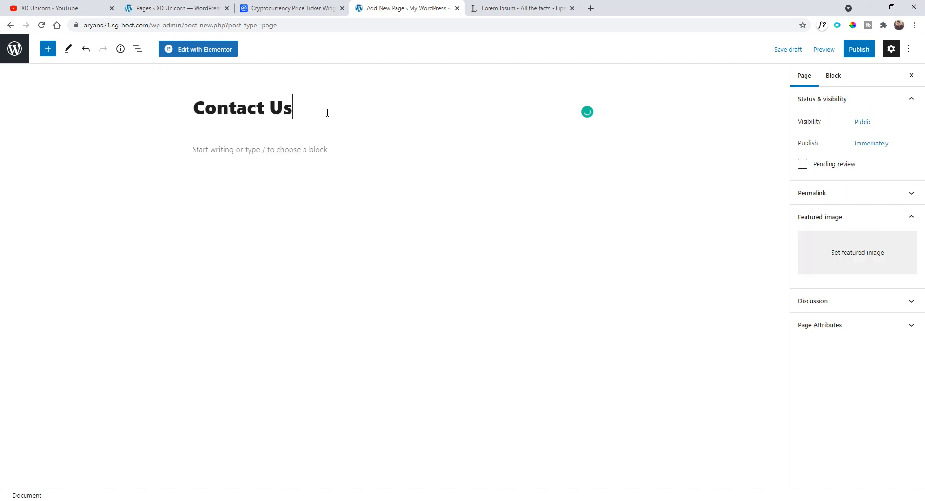
click(215, 55)
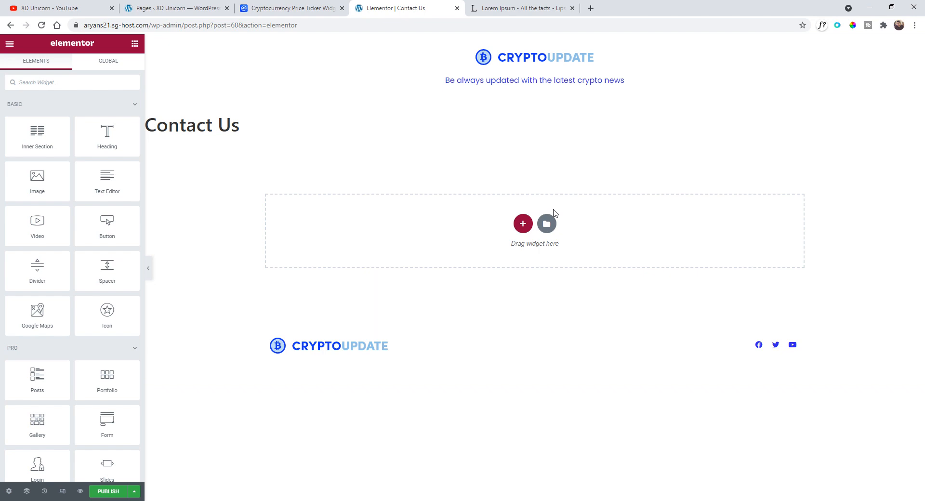
- Set the page layout to Elementor Full Width in the page settings
click(8, 491)
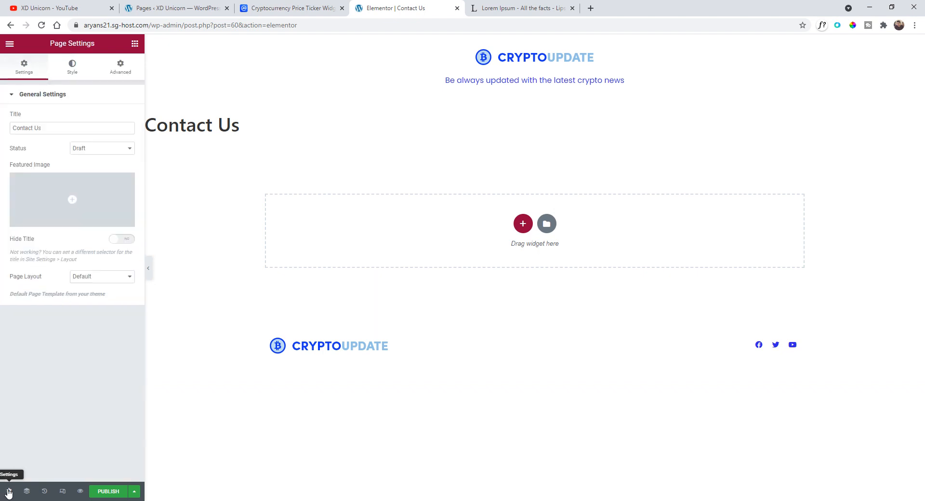
click(89, 283)
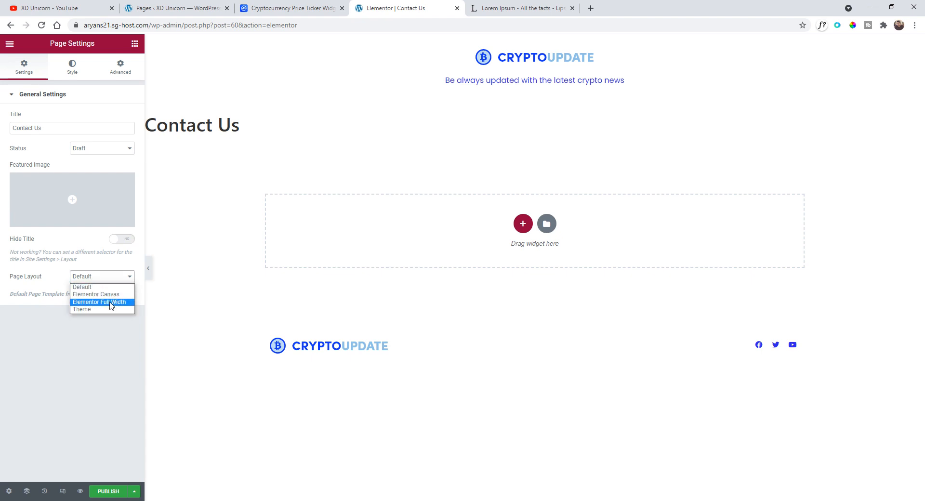
click(113, 304)
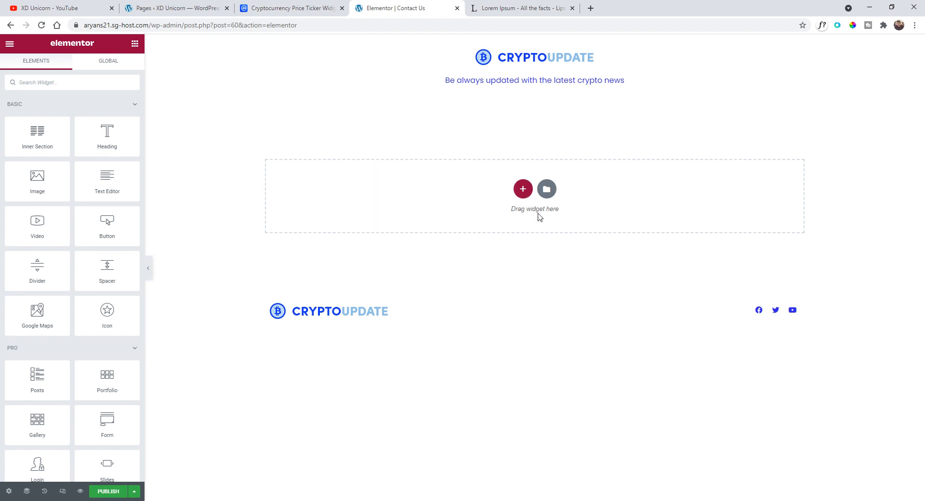
- Add a one-column section and place a Heading widget in it reading "Contact us"
click(524, 195)
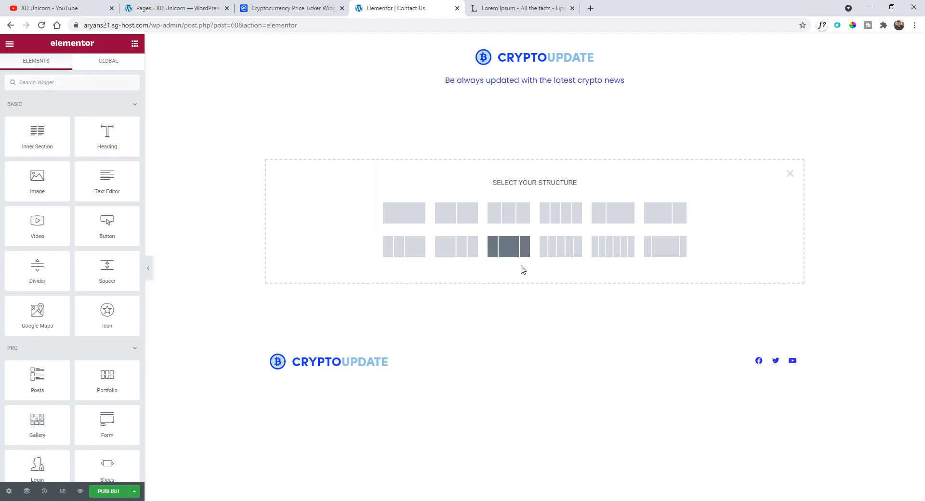
click(411, 221)
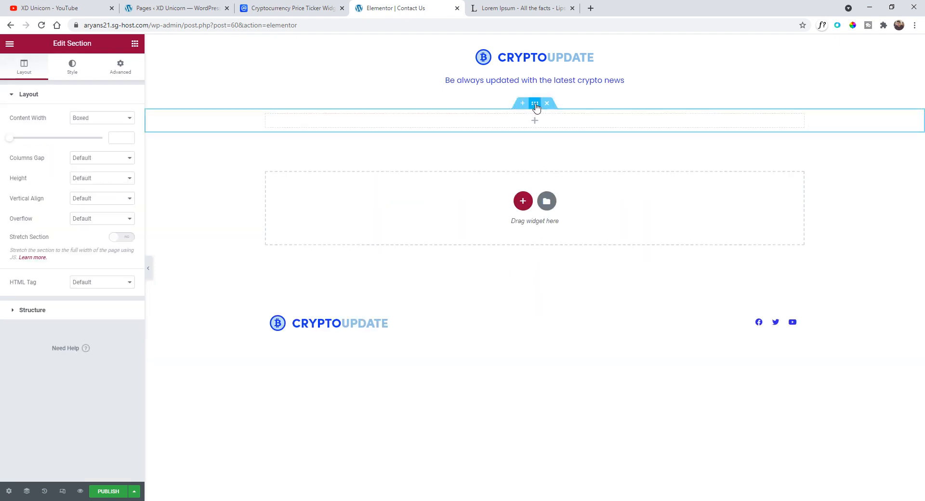
click(10, 44)
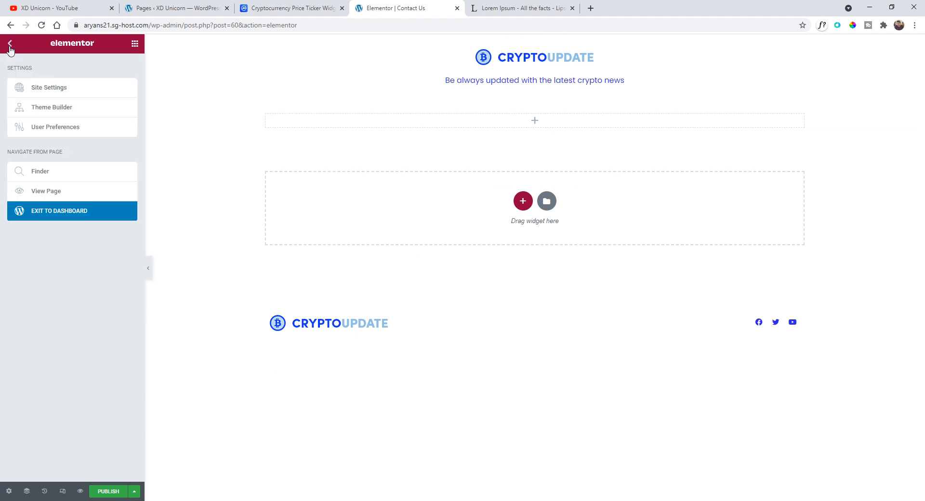
click(10, 43)
drag(107, 140, 438, 124)
triple_click(91, 129)
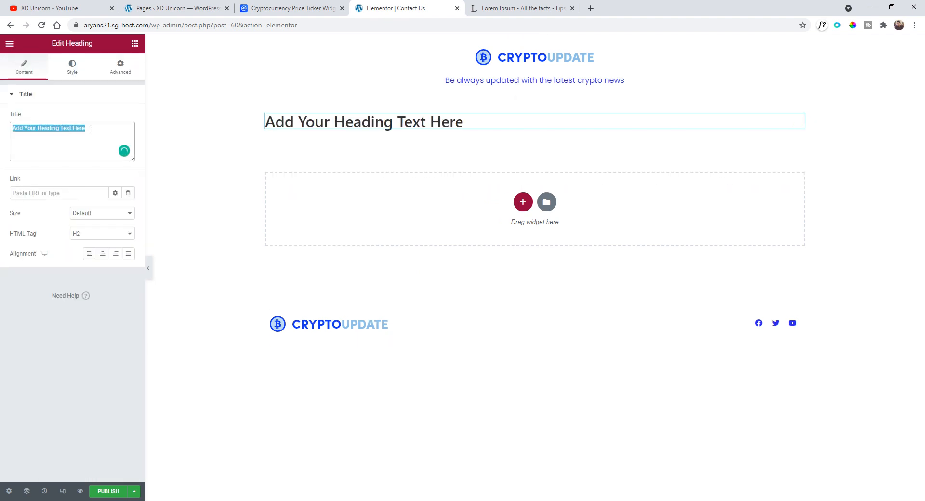
text(Contact us)
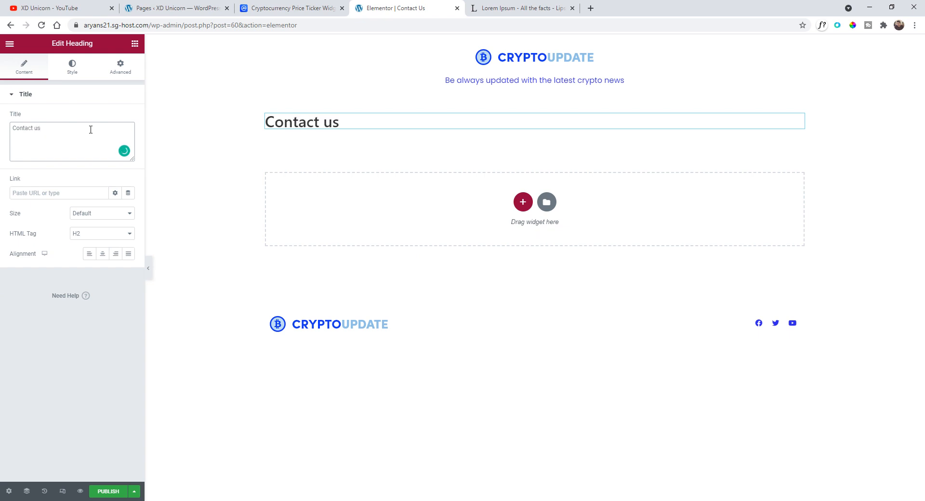
- Add a Text Editor widget below the heading and replace its text with "We will reply in 24"
click(10, 43)
click(10, 43)
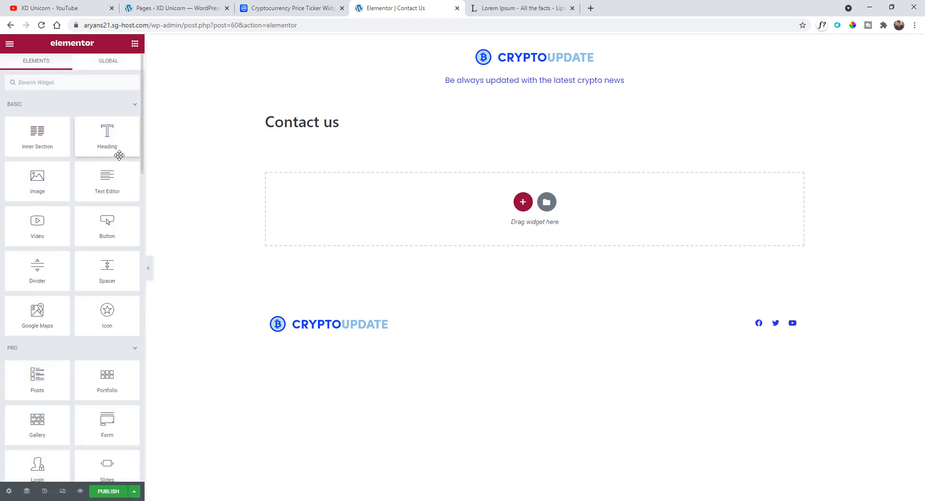
drag(108, 178, 364, 129)
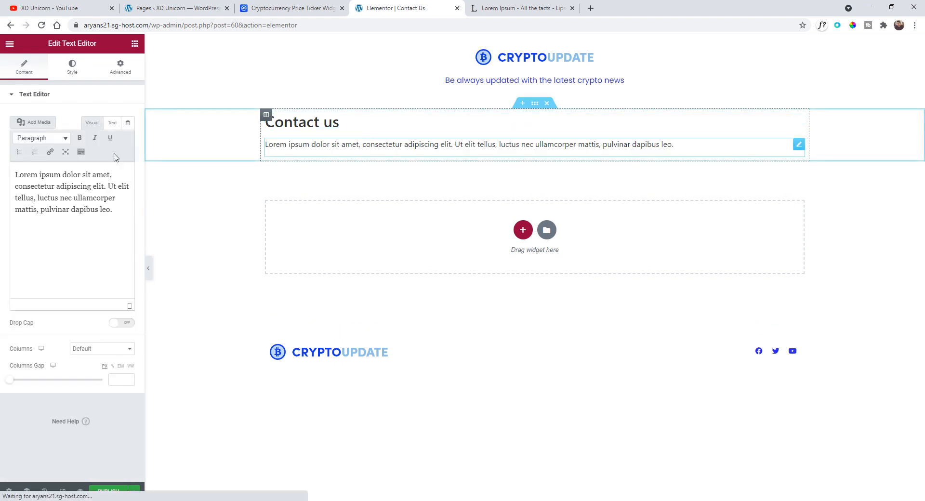
drag(113, 209, 15, 175)
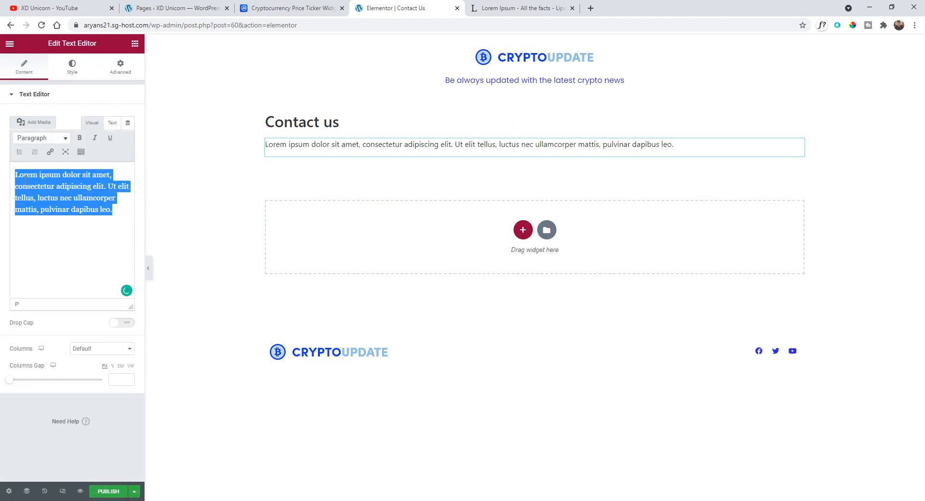
text(We will)
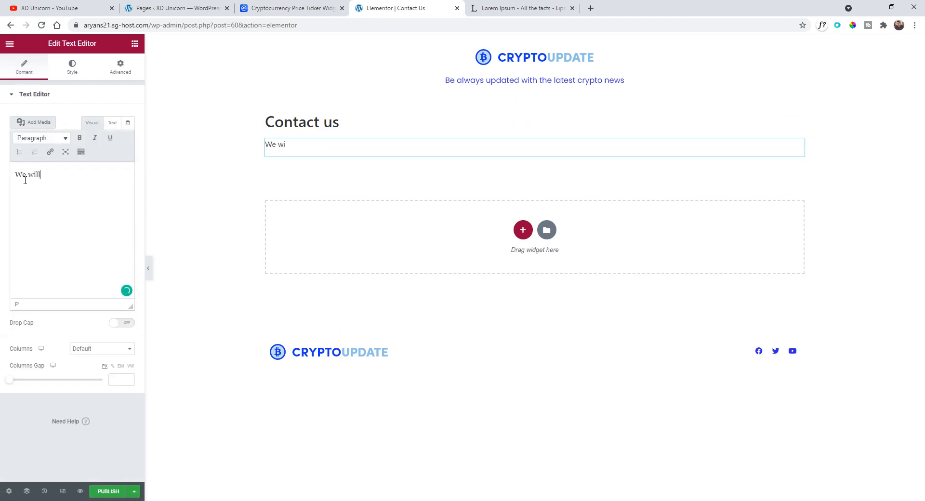
text( reply in 24)
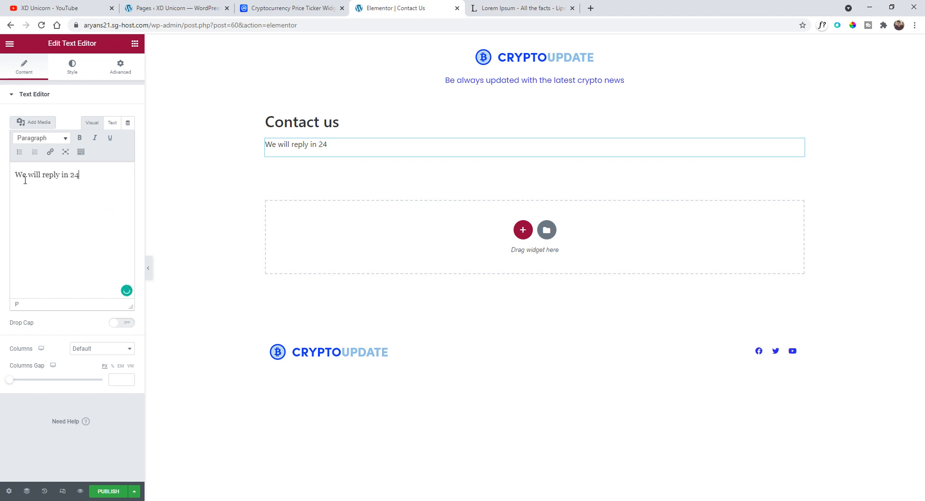
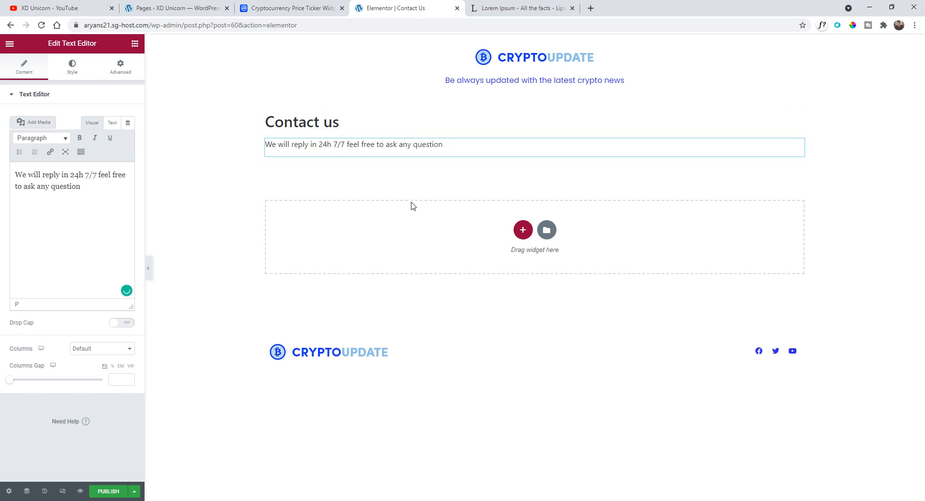
- Add a Form widget to the contact section and position it below the reply text
click(10, 44)
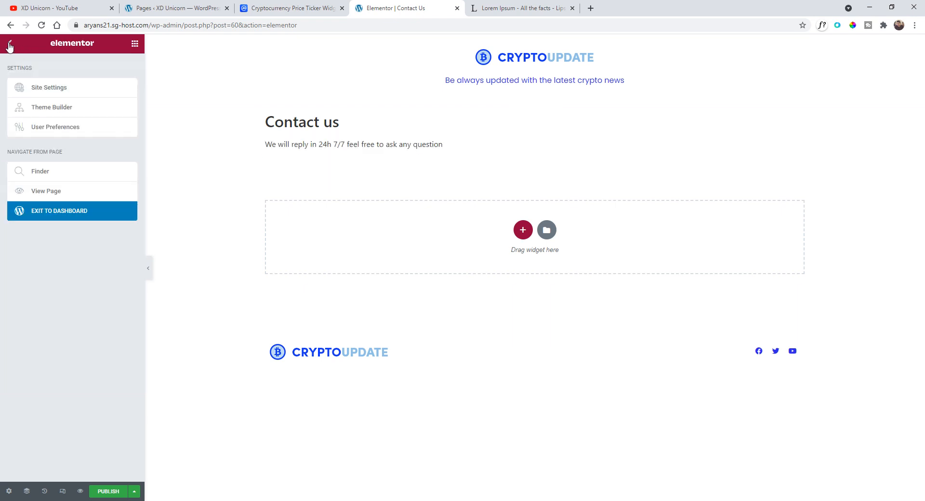
click(10, 45)
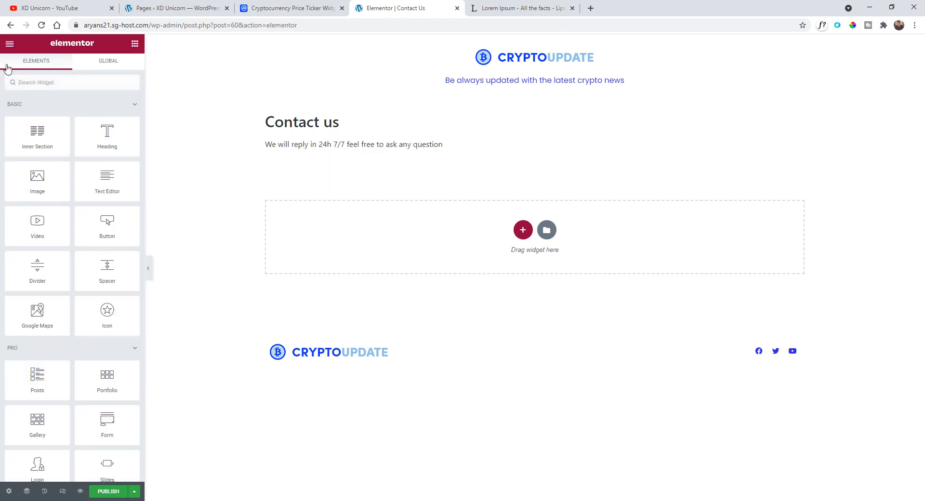
click(55, 88)
text(form)
drag(37, 112, 405, 151)
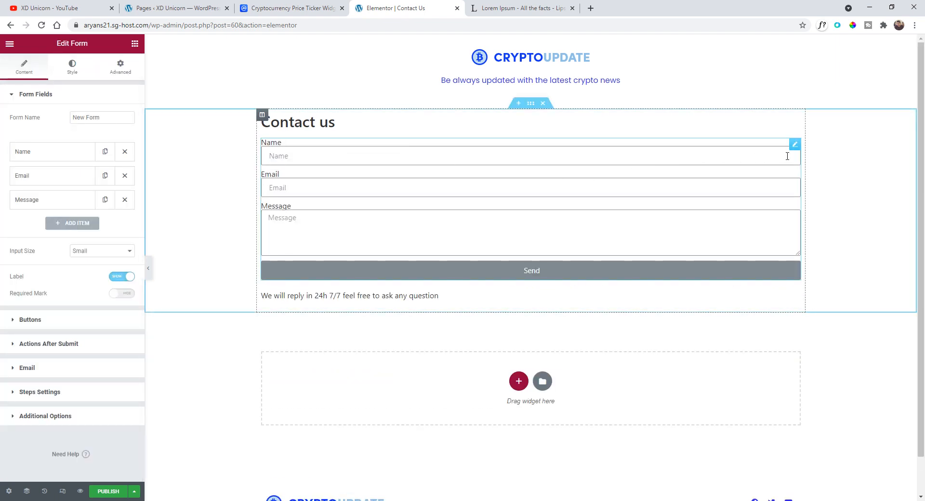
drag(523, 181, 450, 158)
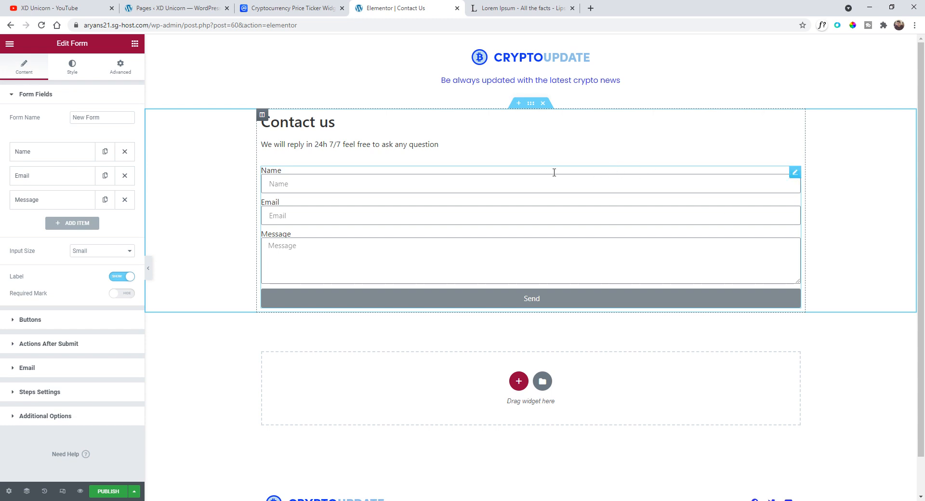
- Set the contact section's boxed content width to 500
click(530, 104)
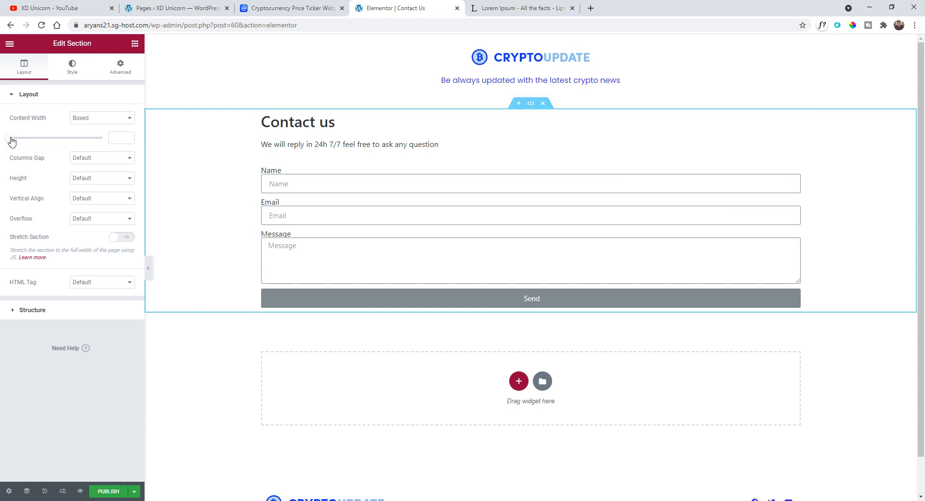
drag(12, 141, 10, 140)
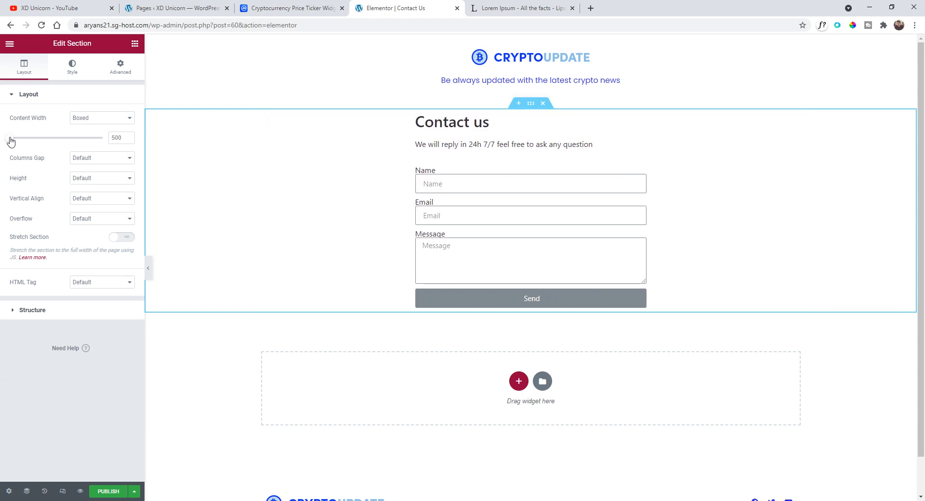
- Center the "Contact us" heading and set its typography to Poppins, 2 rem, weight 800, uppercase
click(446, 125)
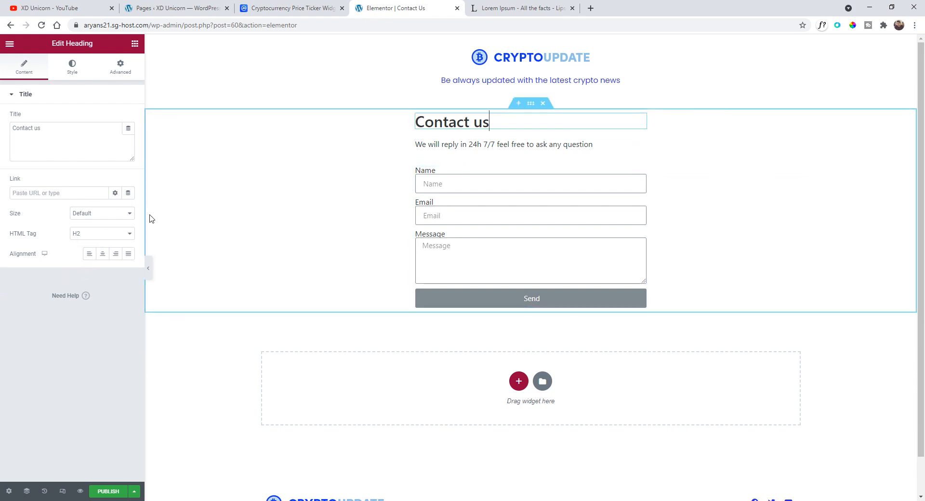
click(102, 255)
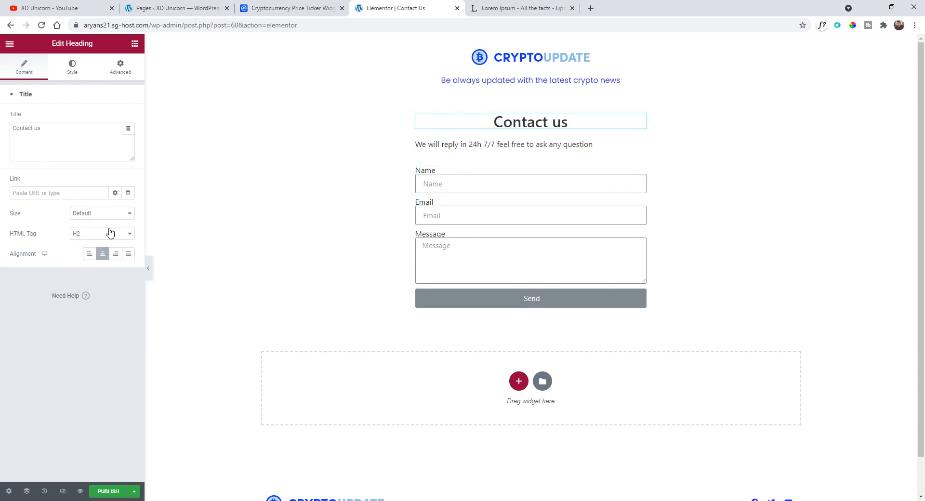
click(74, 74)
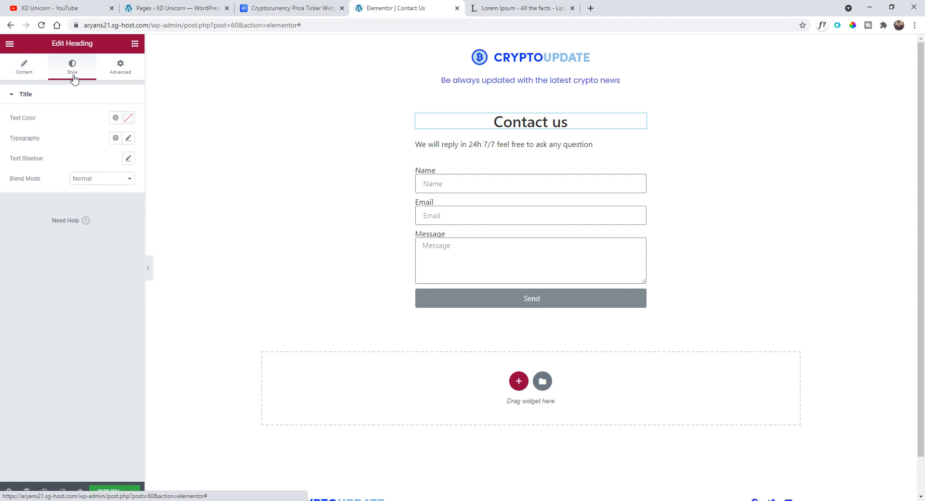
click(128, 139)
click(93, 184)
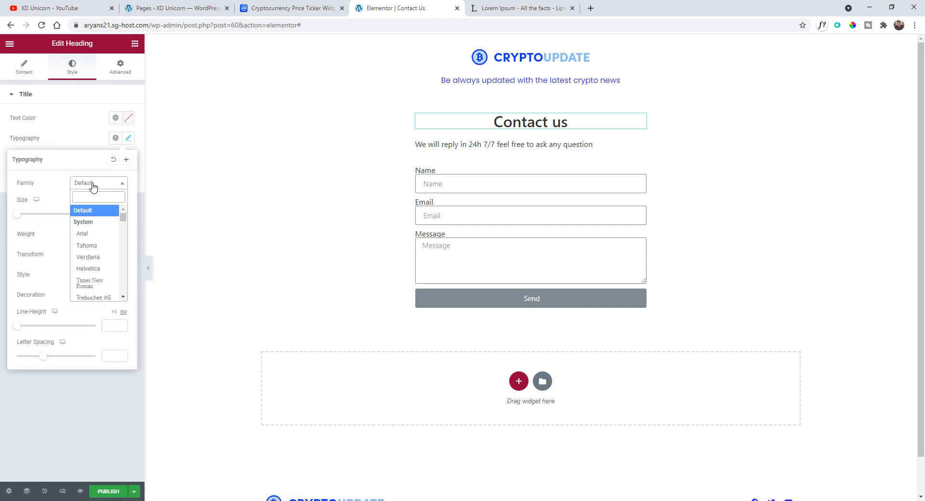
text(poppins)
key(Return)
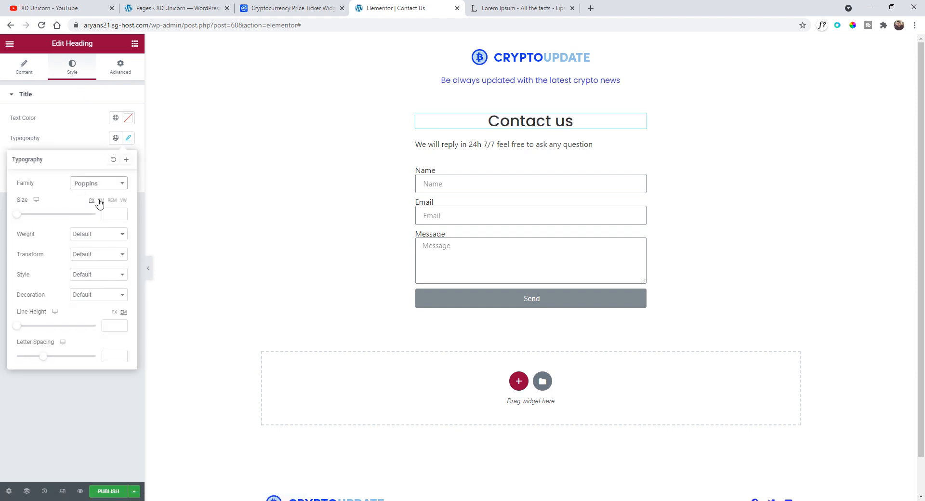
click(112, 200)
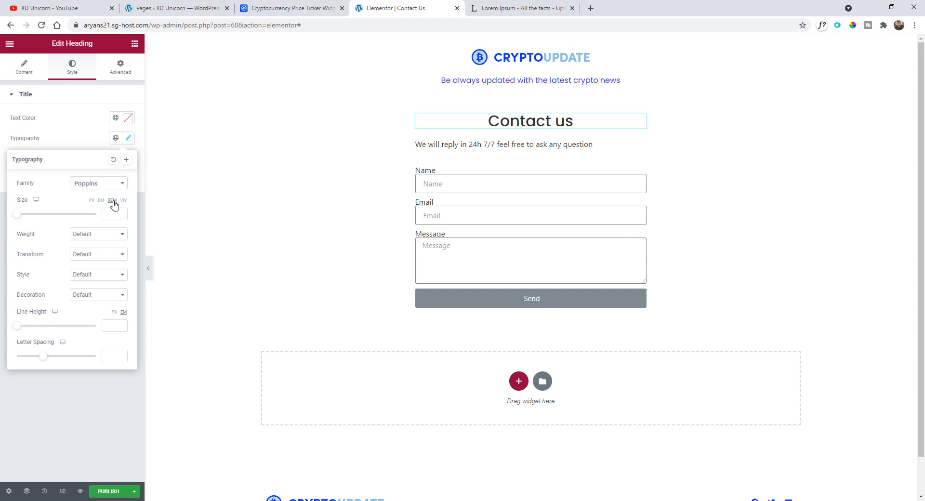
click(23, 214)
drag(28, 219, 36, 218)
click(95, 237)
click(95, 296)
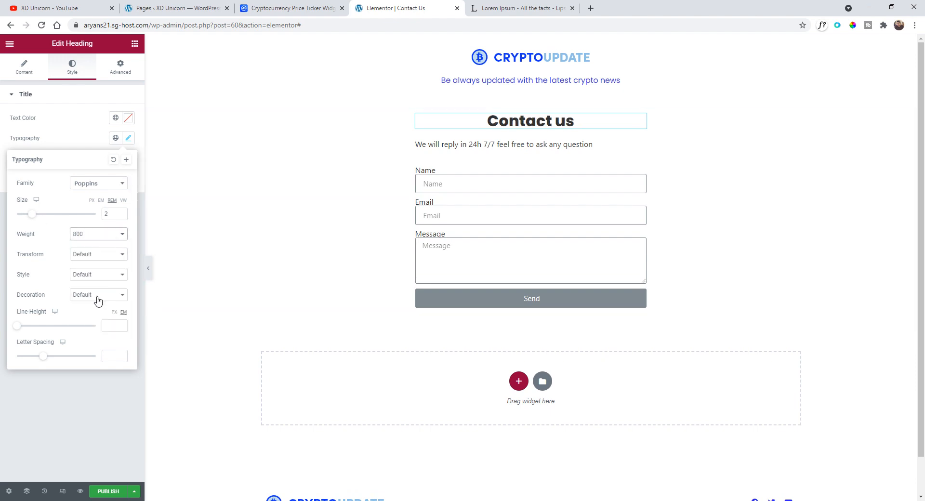
click(107, 254)
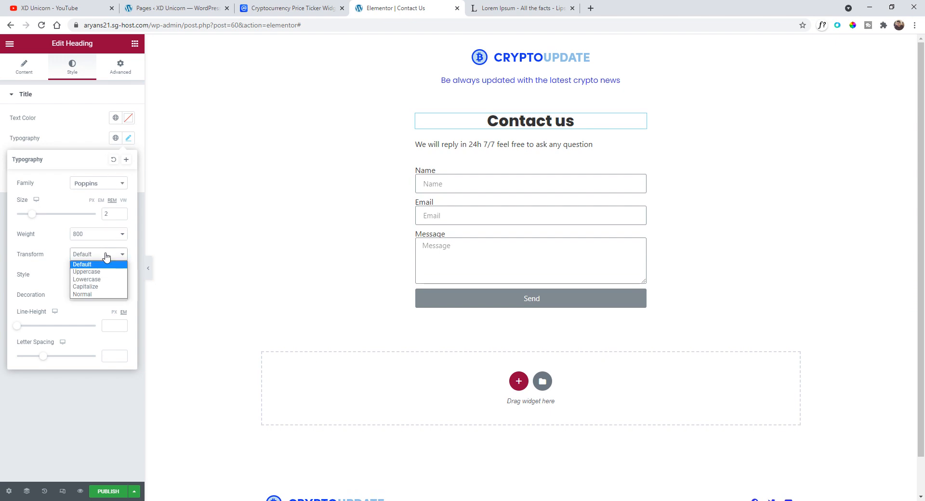
click(109, 271)
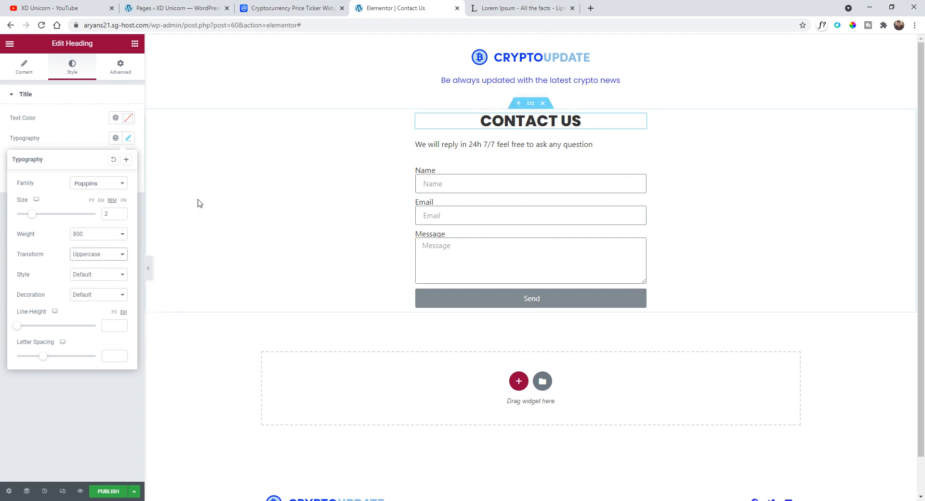
- Set the heading's text color to the global Blue color
click(116, 120)
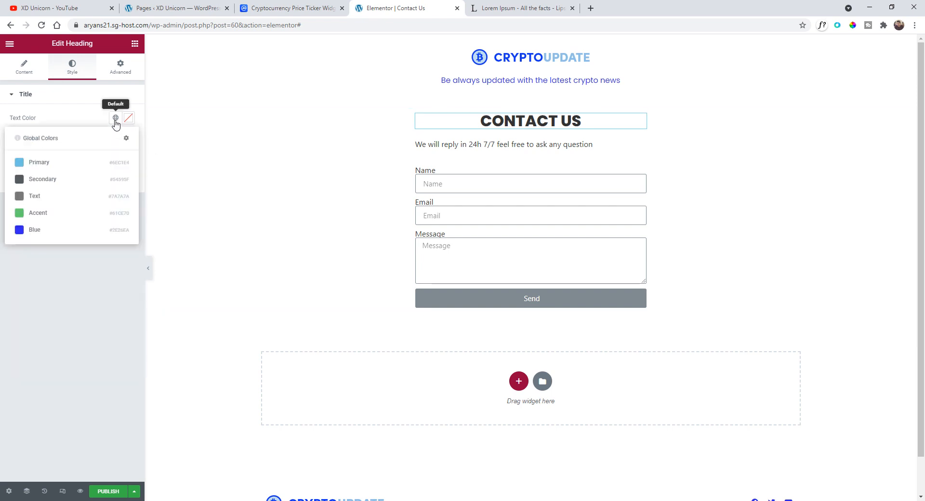
click(39, 230)
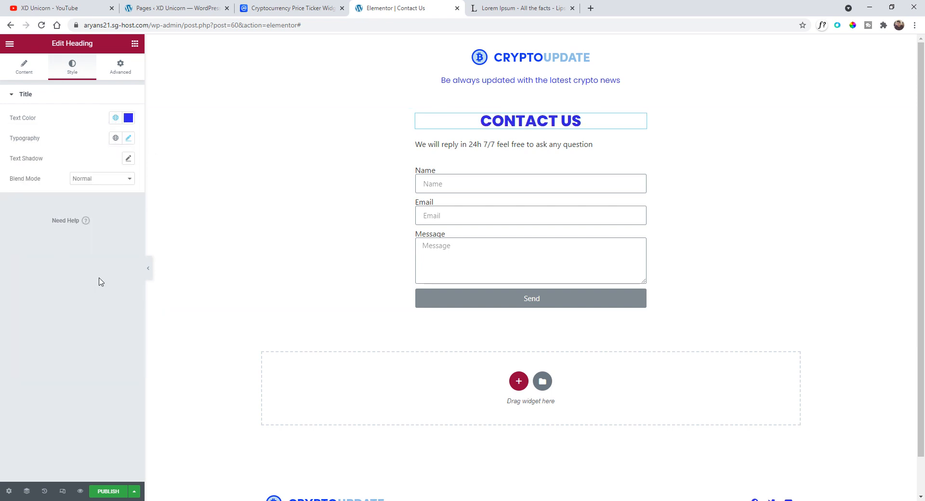
- Center-align the reply text below the heading
mouse_move(643, 144)
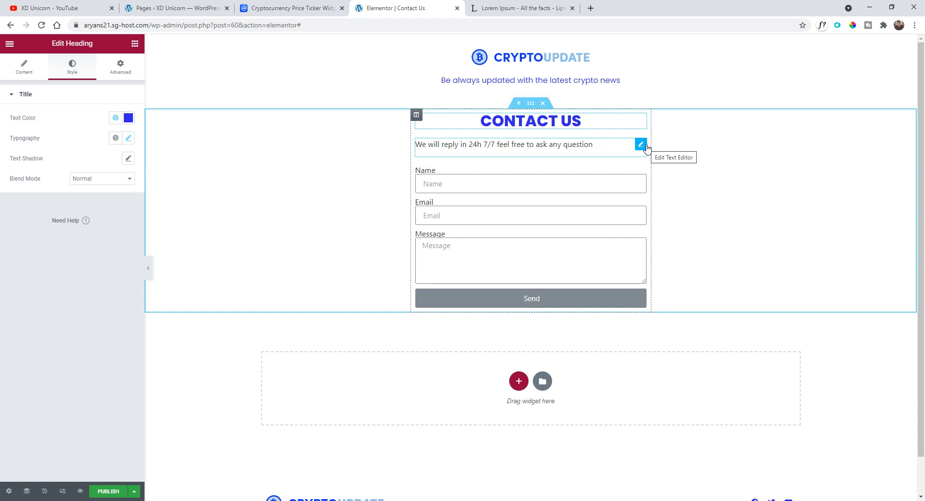
click(641, 145)
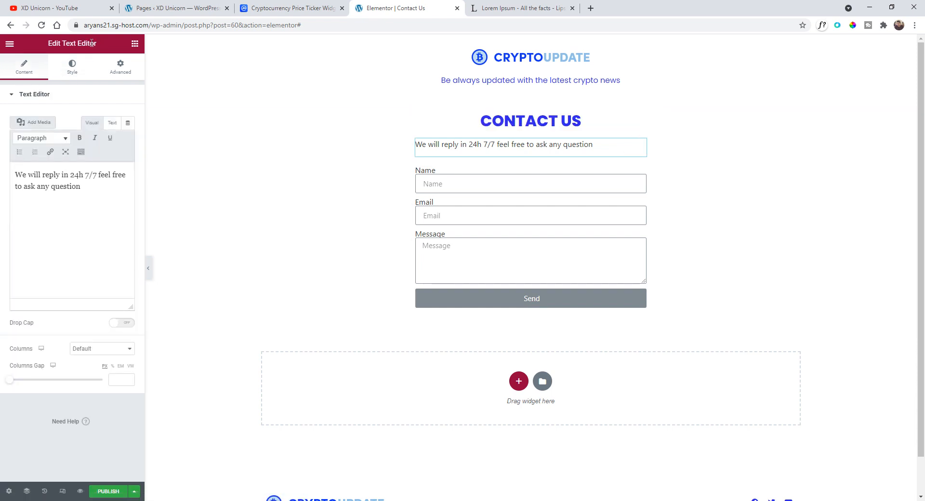
click(72, 68)
click(102, 118)
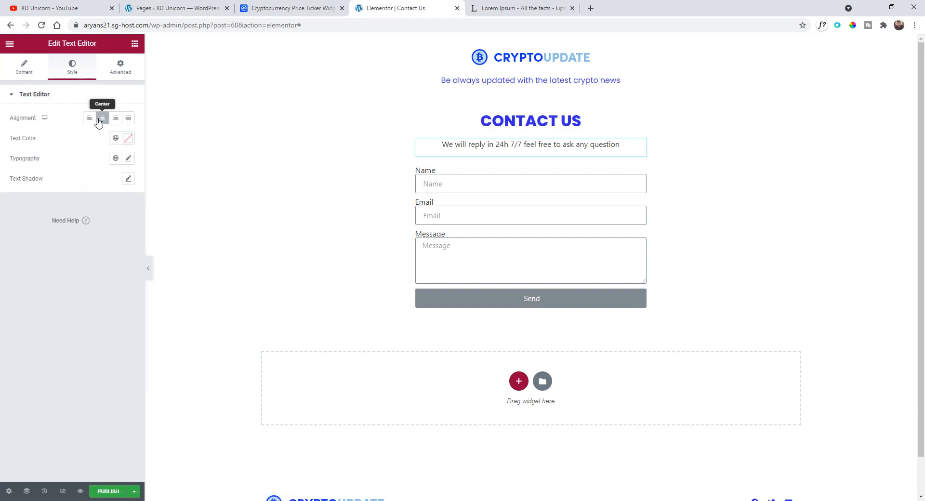
click(35, 76)
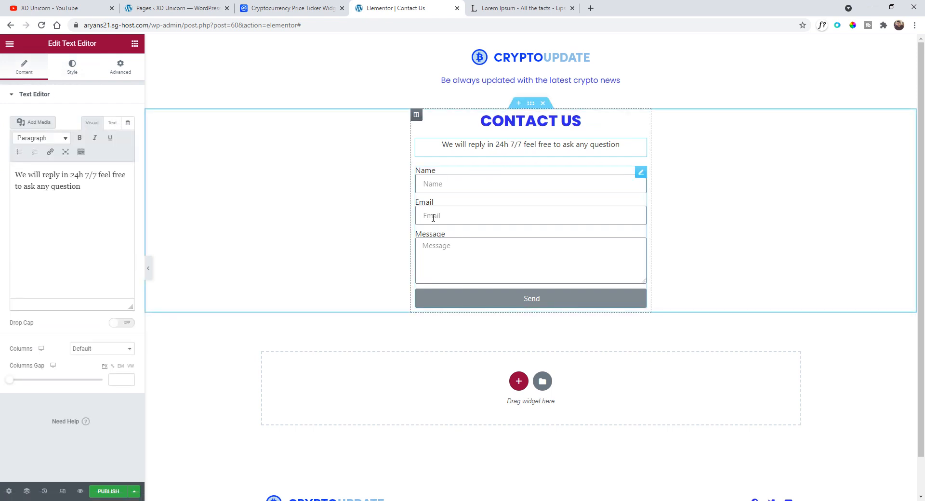
- Add a new field to the contact form and set its type to Tel
click(642, 173)
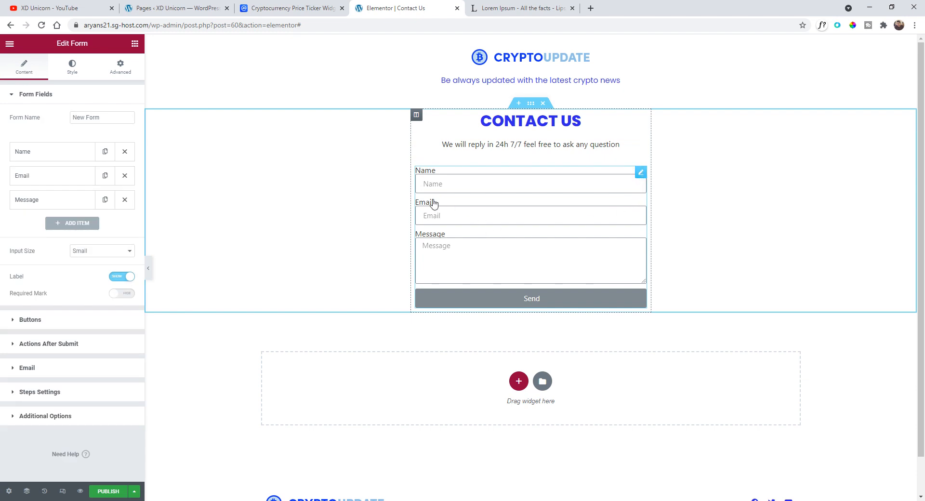
click(47, 157)
click(47, 158)
click(46, 179)
click(46, 179)
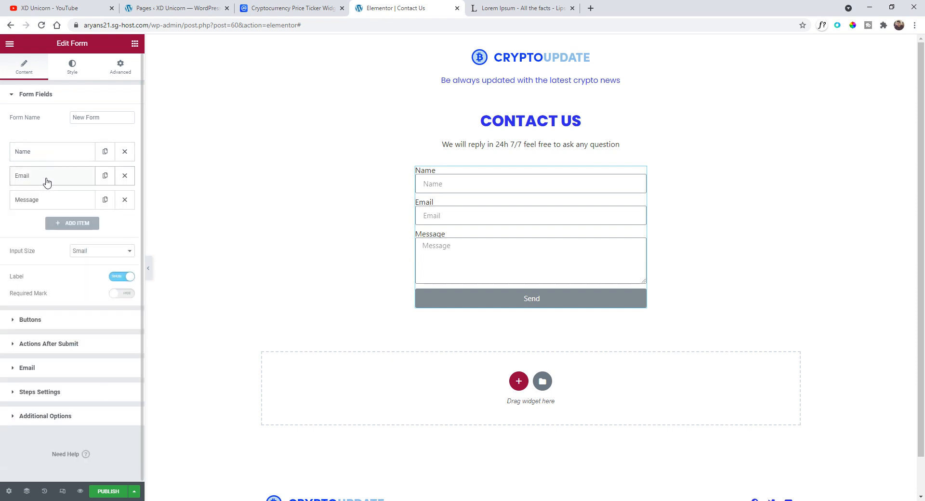
click(47, 205)
click(47, 207)
click(68, 224)
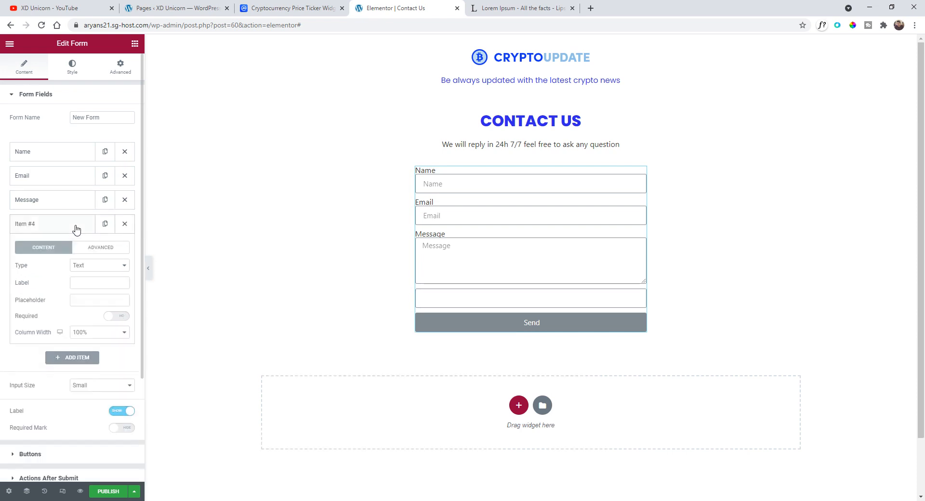
click(103, 267)
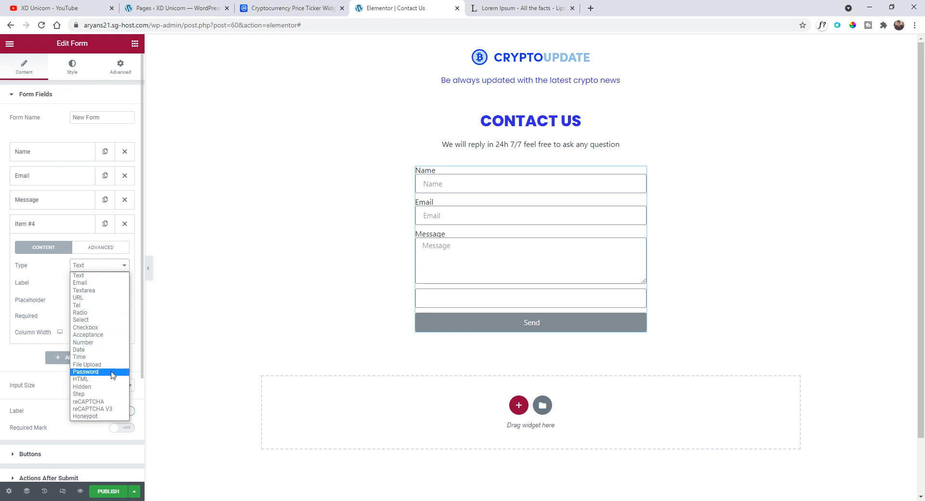
click(106, 308)
click(86, 284)
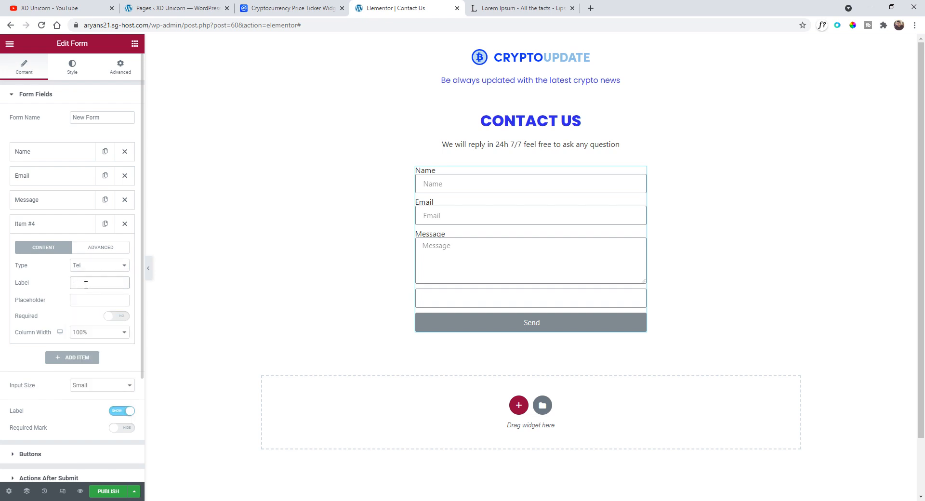
- Label the new field Phone with placeholder "Phone number" and move it above the Message field
text(Tel)
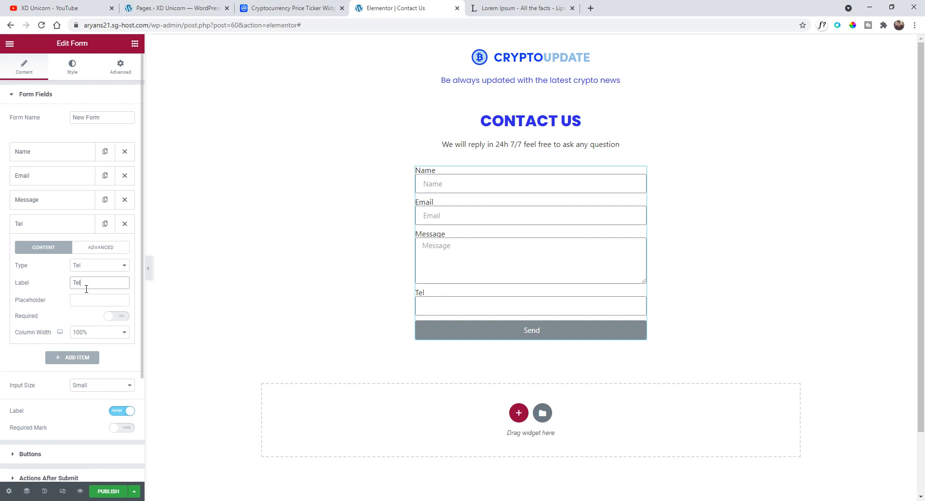
drag(86, 289, 55, 287)
text(Phone)
click(81, 296)
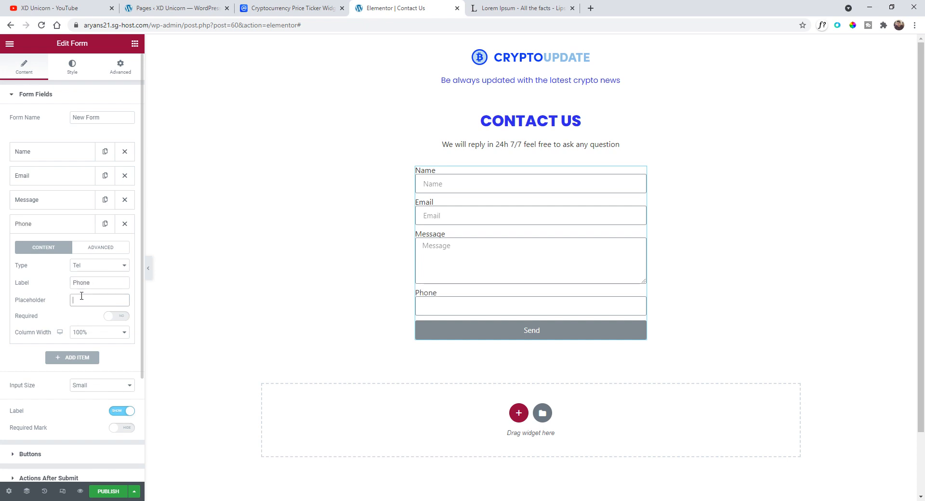
text(Phone number)
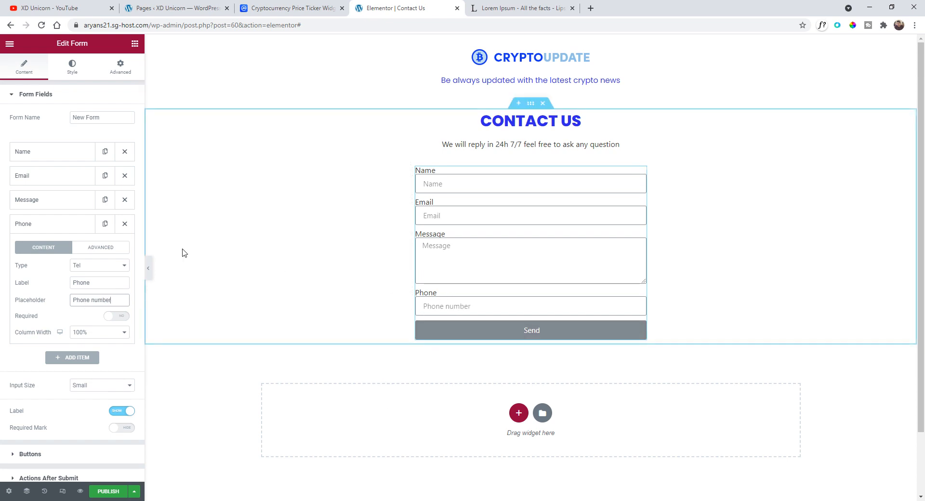
drag(66, 229, 43, 200)
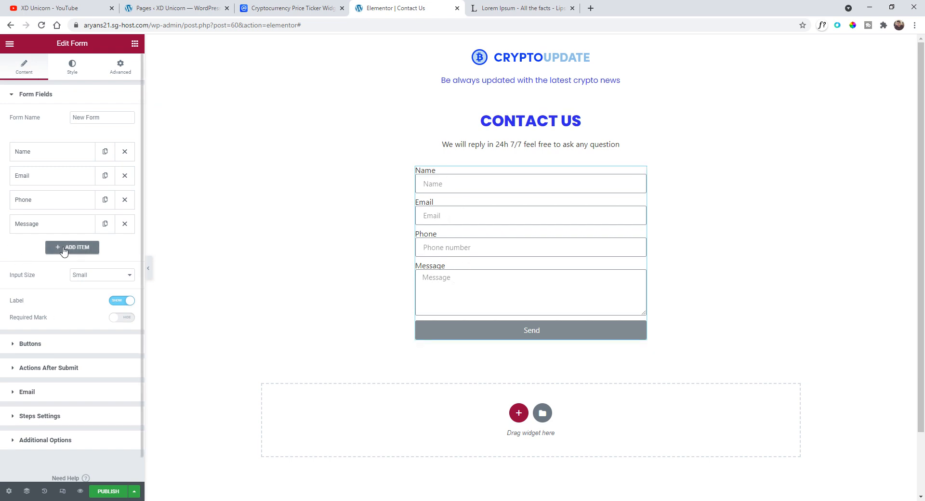
- Add another form field and set its type to Acceptance
click(66, 249)
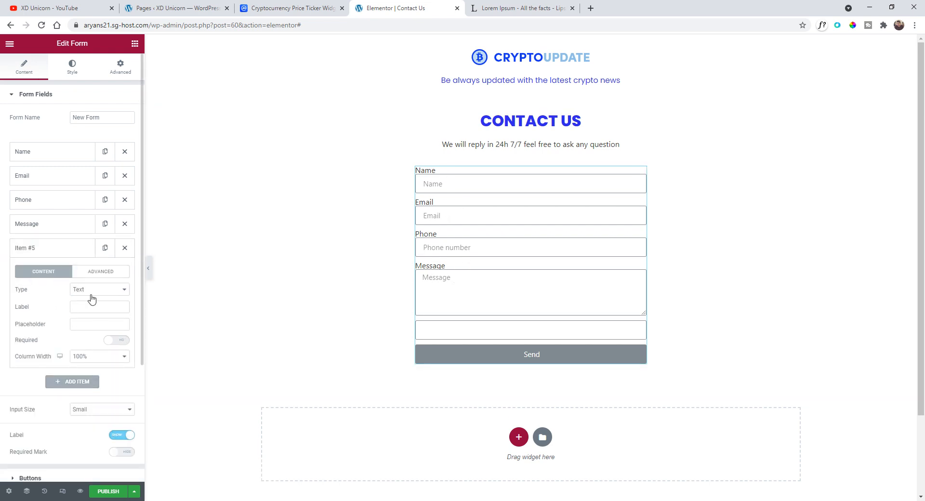
click(91, 294)
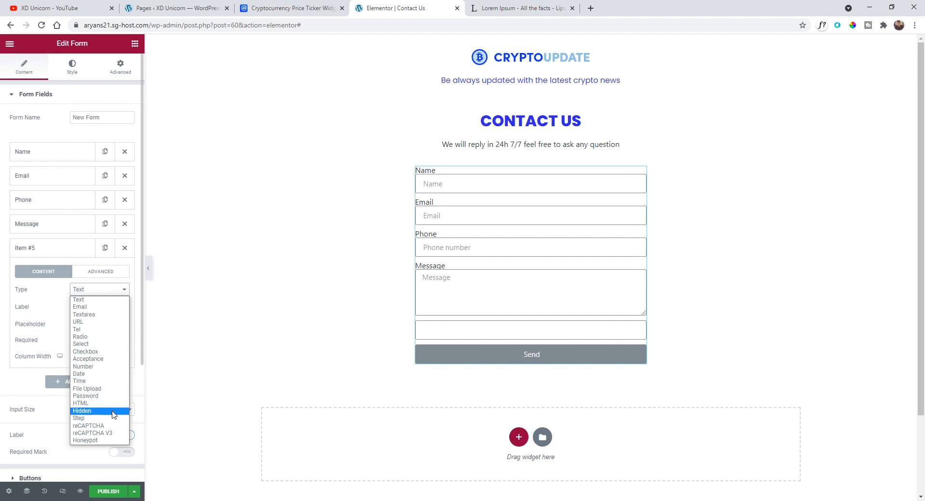
click(97, 359)
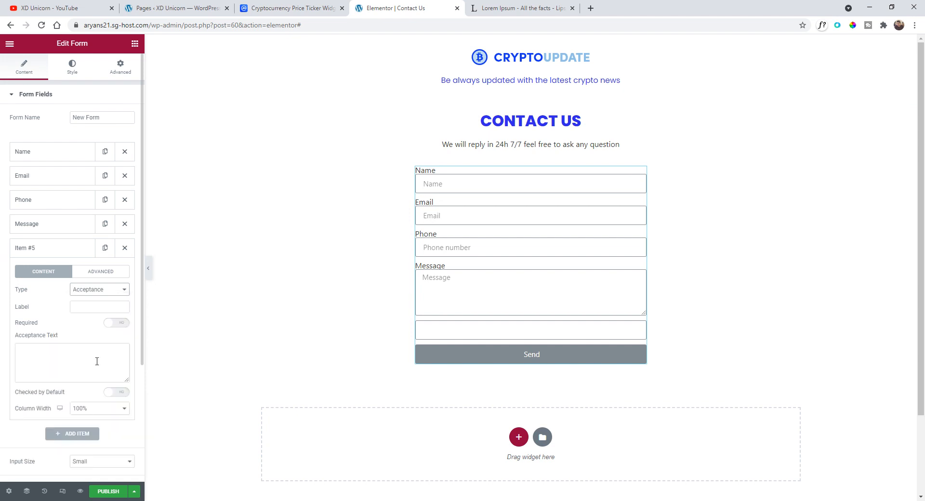
- Set the acceptance text to "You agree on the Terms & Conditions by sending this email"
click(62, 353)
text(You ag)
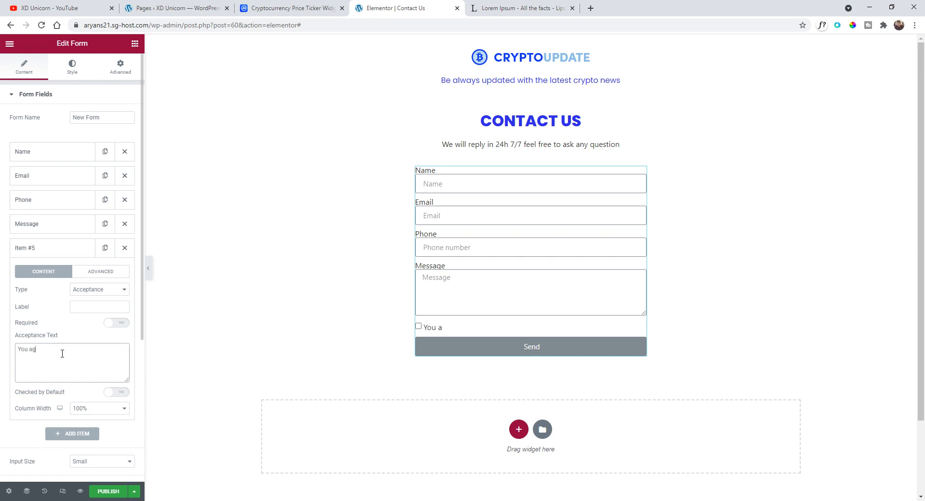
text(ree on the Terms a)
text( Conditions)
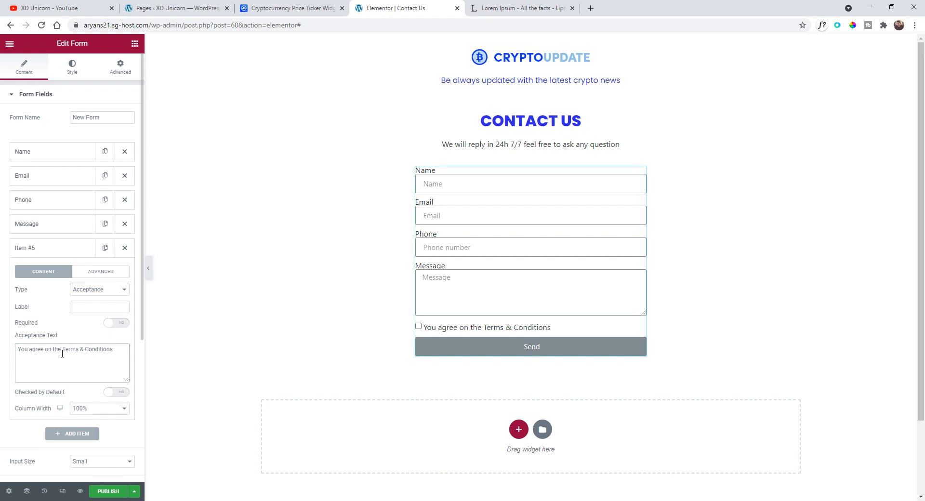
text( by sending this email)
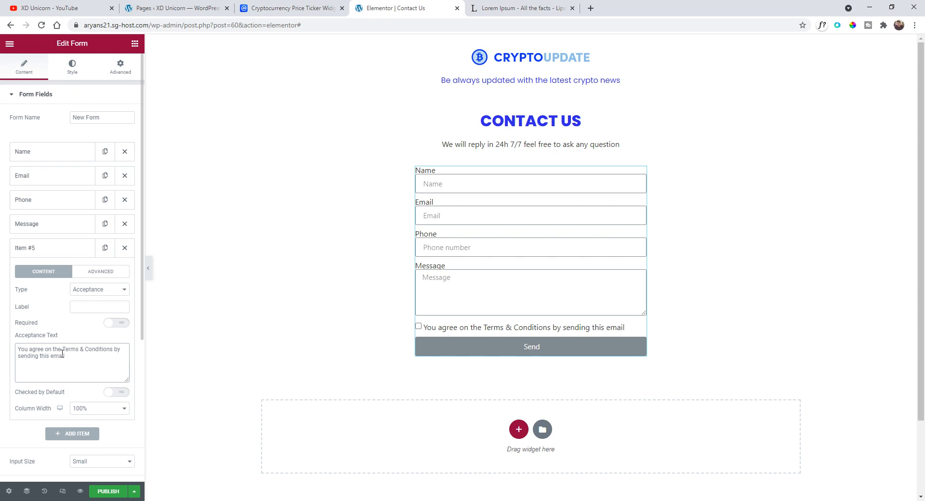
- Make the acceptance field required and checked by default
click(112, 324)
click(92, 309)
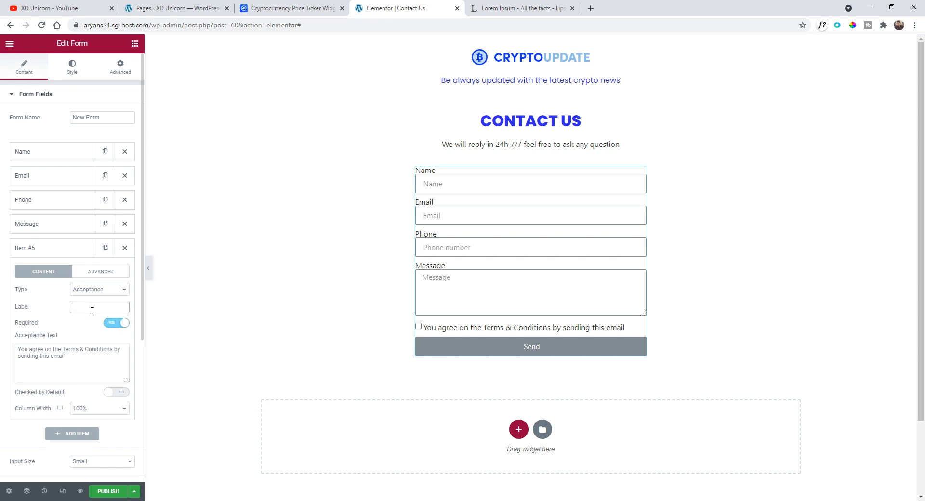
click(117, 393)
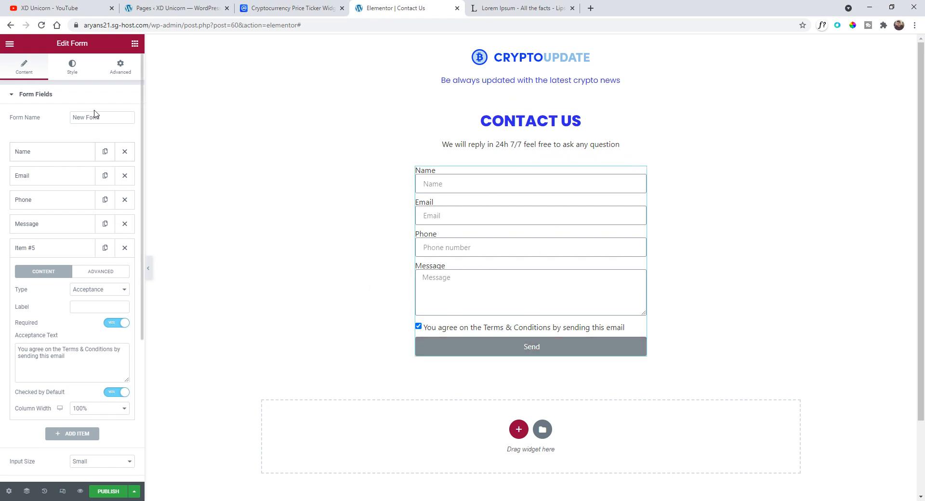
- Turn off the labels for the form fields
click(75, 73)
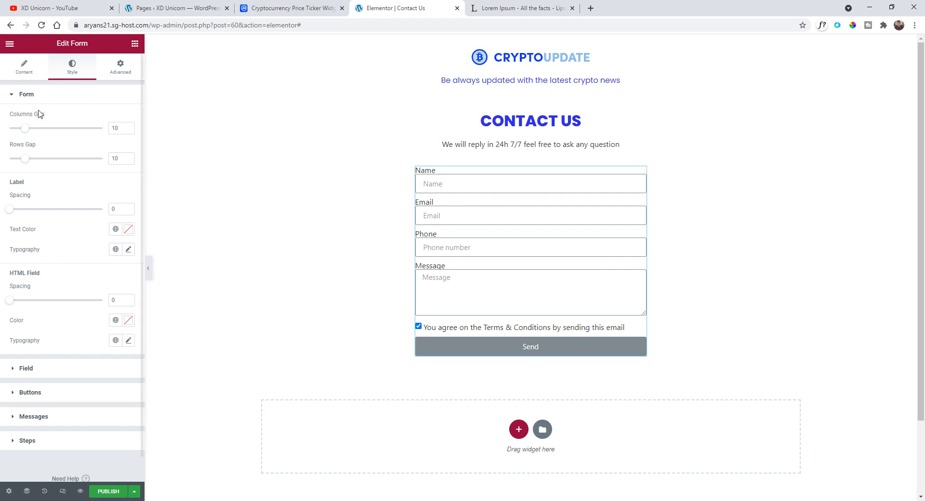
click(18, 72)
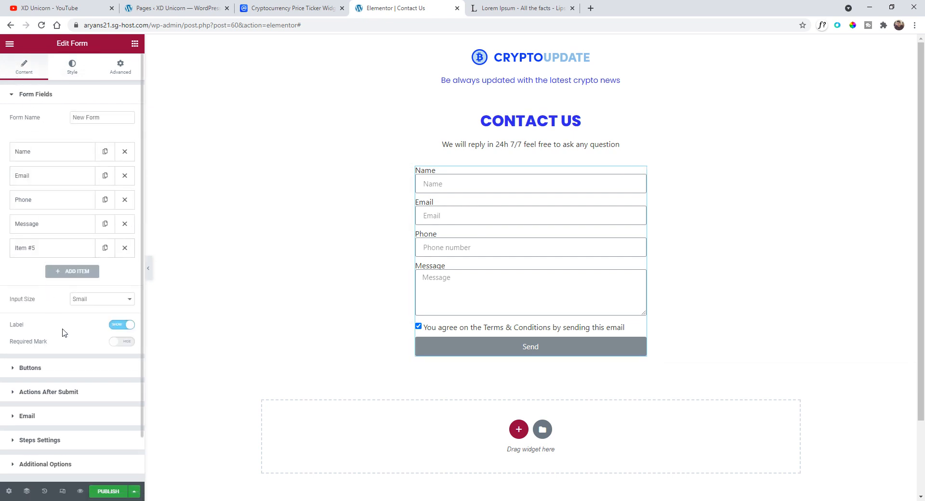
click(122, 326)
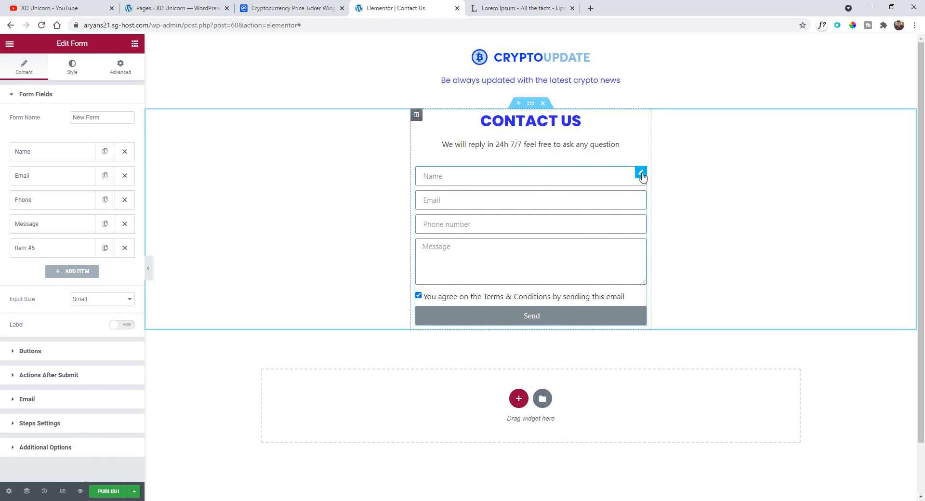
- Set the field border width to 2 on all sides
click(72, 66)
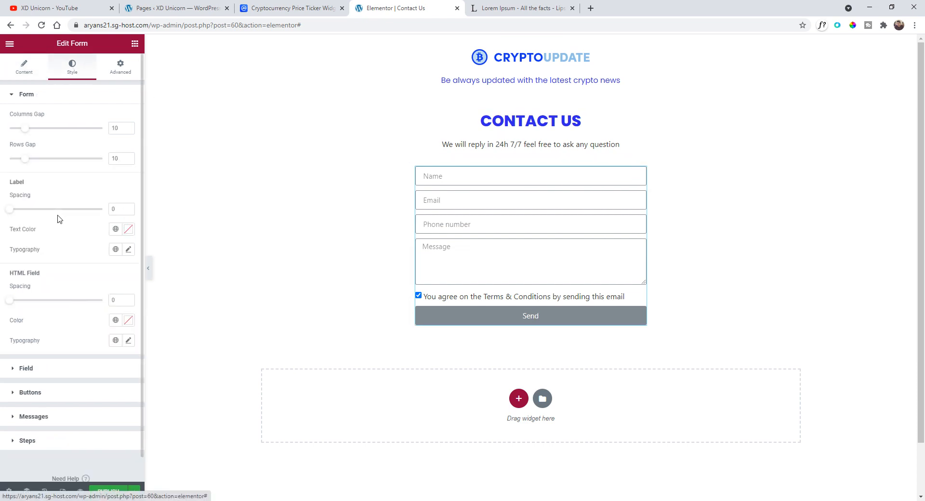
scroll(80, 261, down, 1)
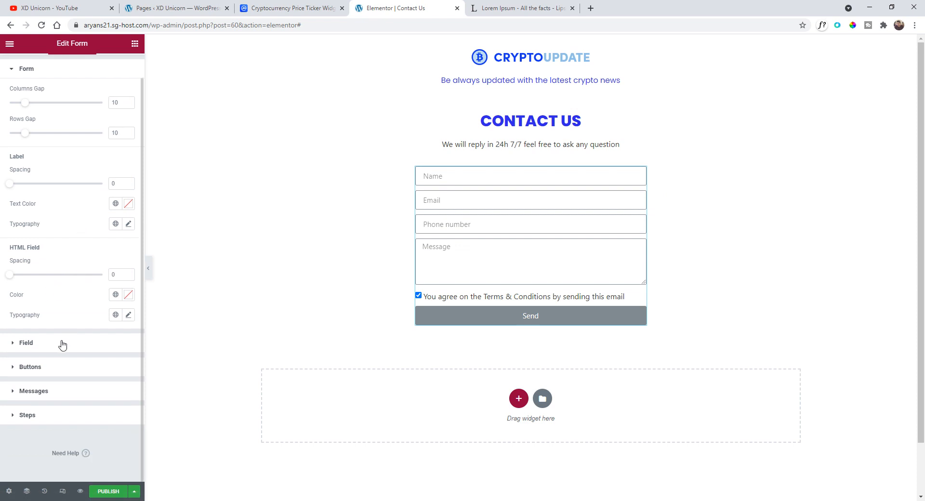
scroll(57, 267, up, 1)
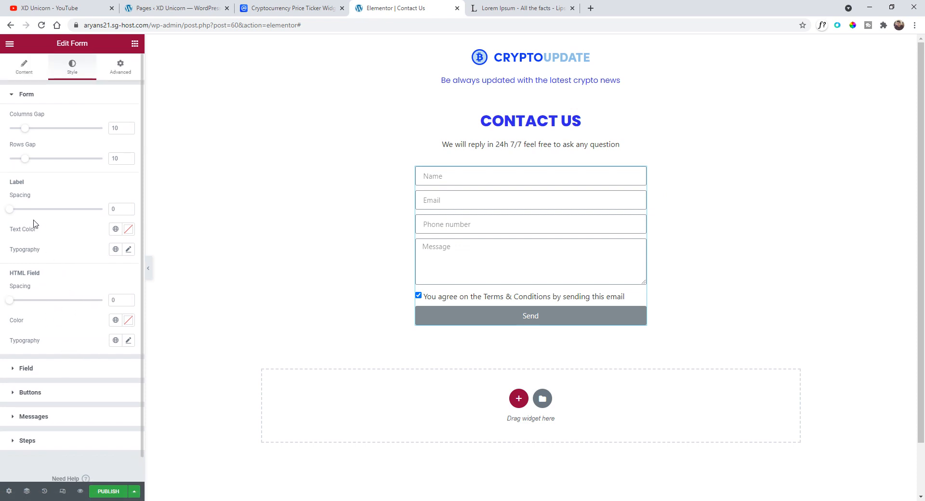
scroll(84, 314, down, 1)
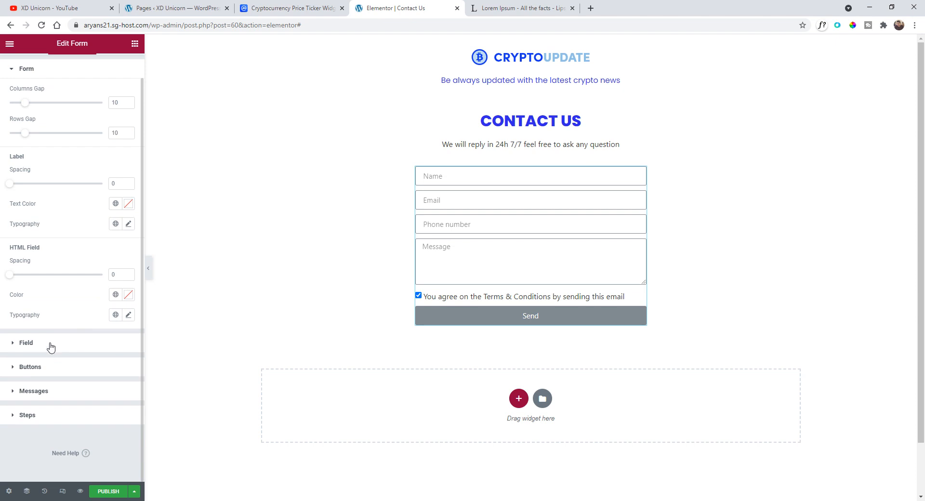
click(51, 344)
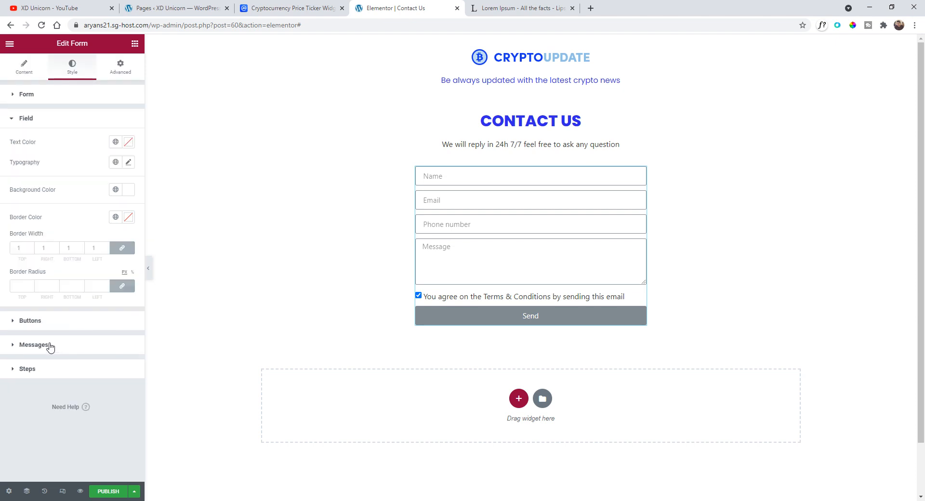
click(31, 246)
click(31, 246)
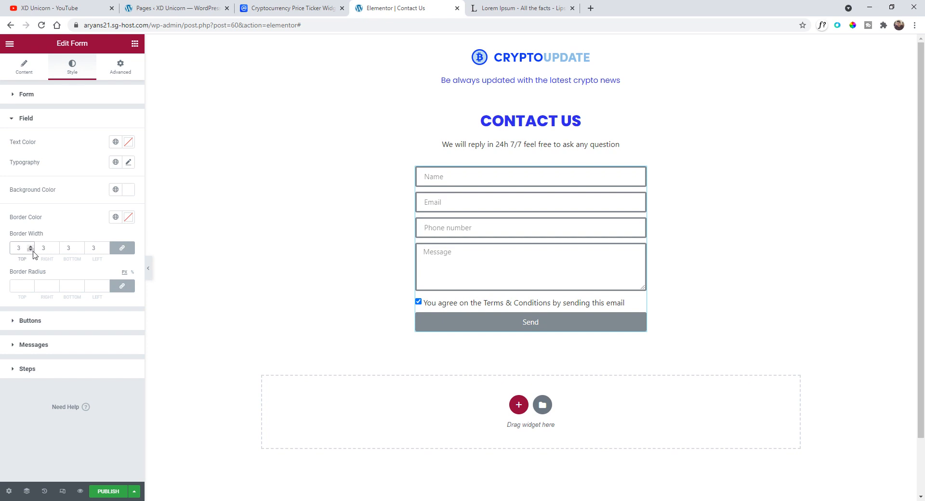
click(31, 249)
click(31, 250)
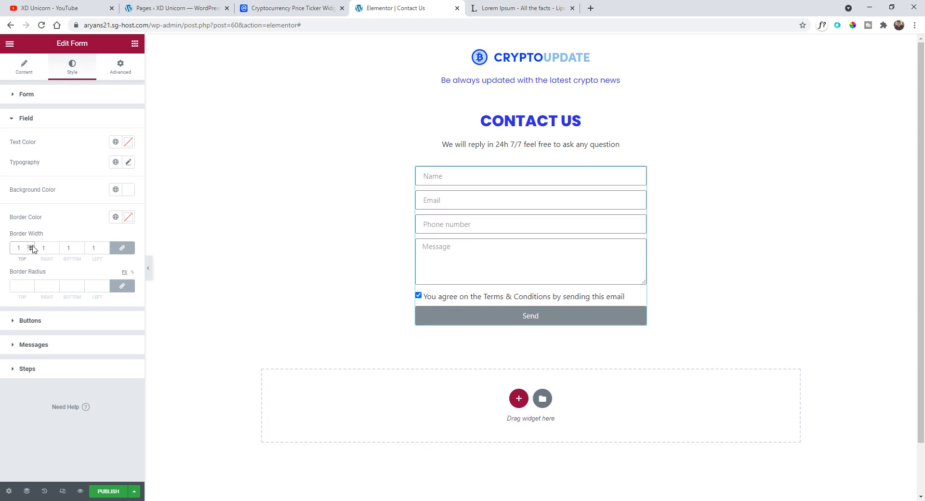
click(32, 245)
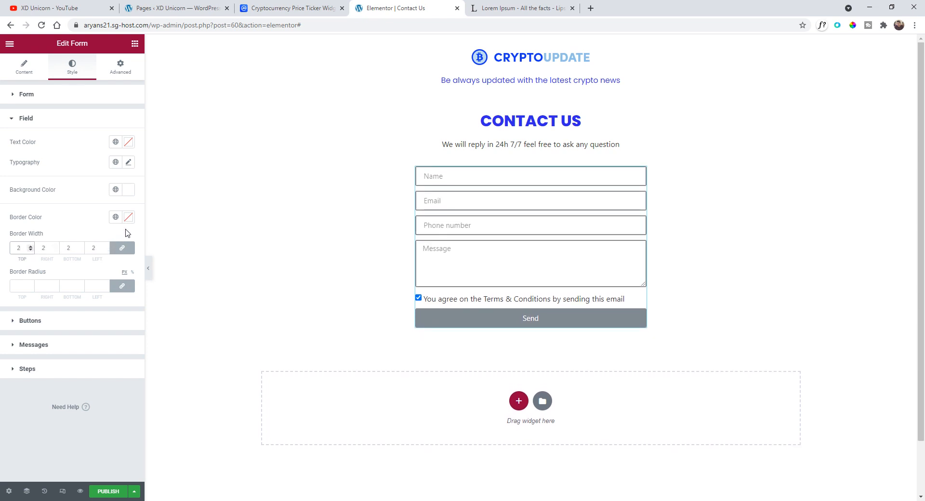
- Set the field border color to a light grey
click(116, 218)
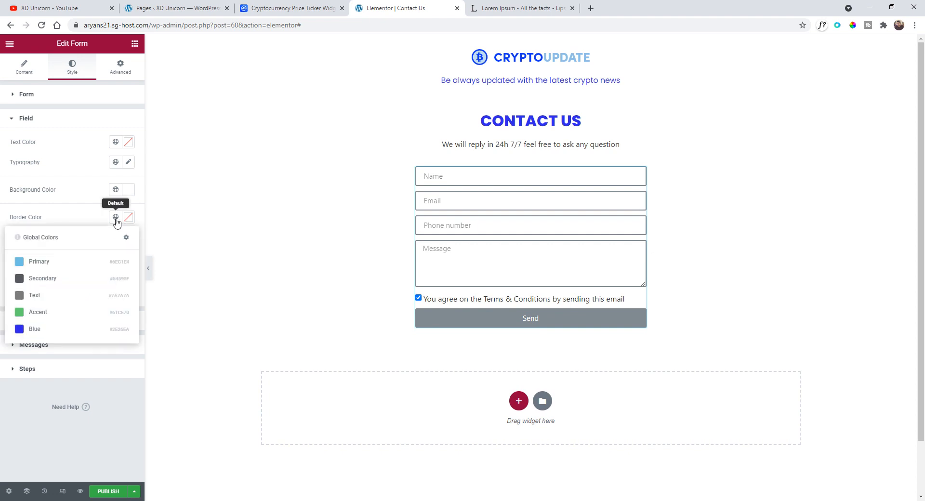
click(116, 217)
click(129, 218)
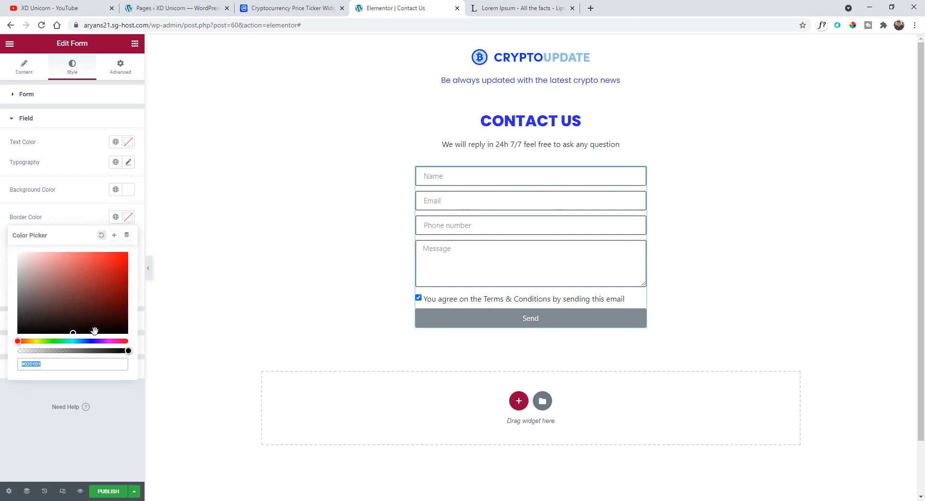
click(82, 341)
mouse_move(79, 313)
mouse_down()
mouse_move(87, 273)
mouse_move(77, 250)
mouse_move(85, 247)
mouse_move(8, 249)
mouse_move(1, 270)
mouse_up()
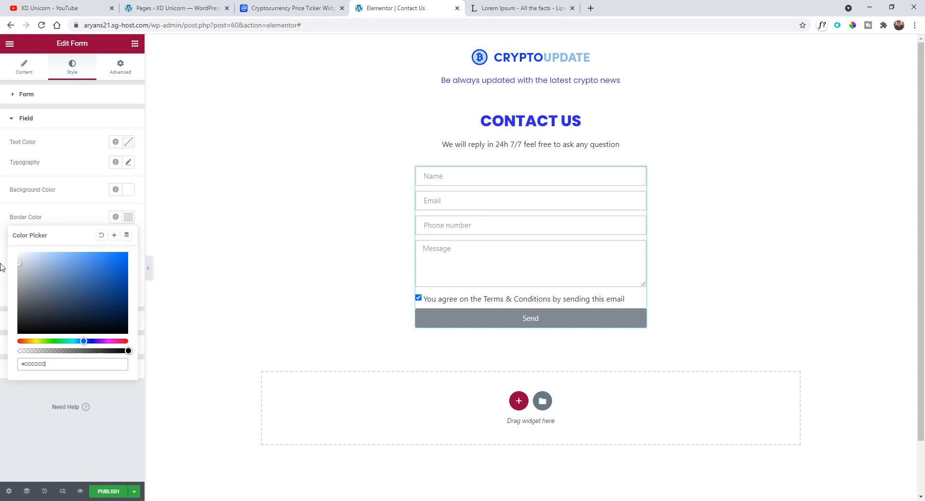
click(78, 222)
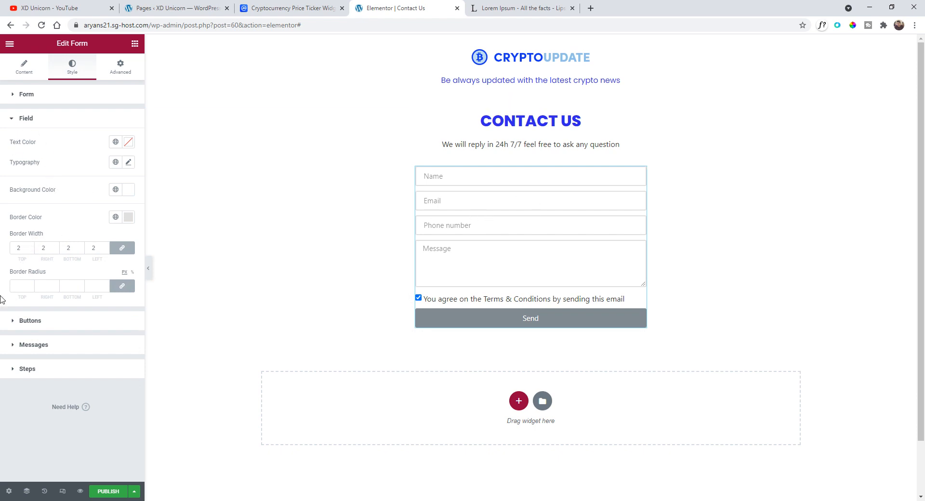
- Set the form's rows gap to 16
click(38, 95)
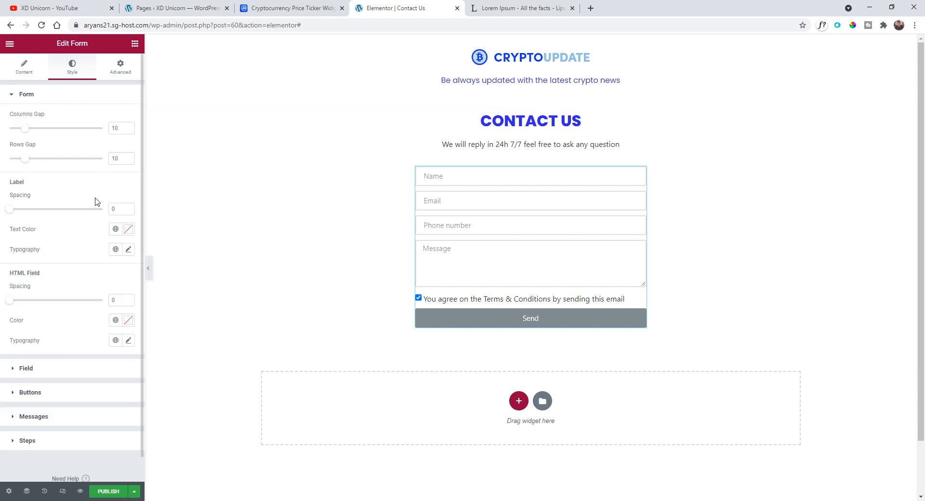
click(60, 373)
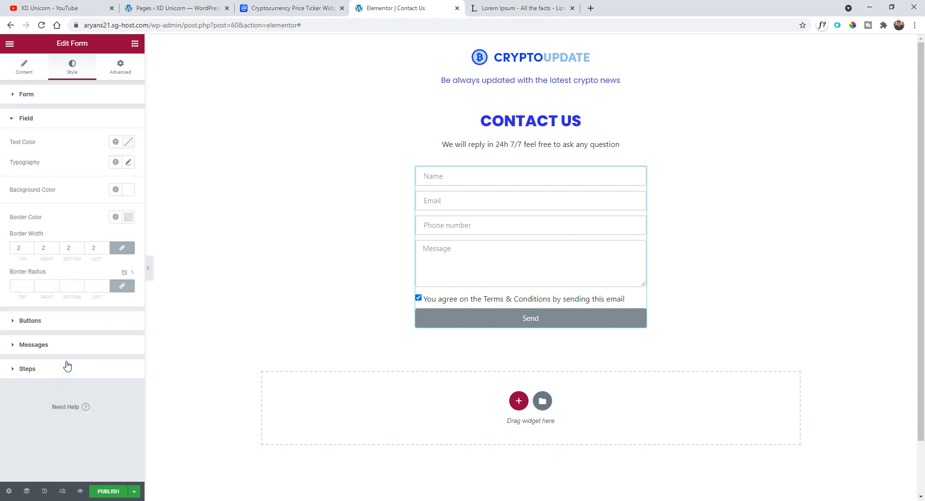
double_click(30, 286)
click(52, 94)
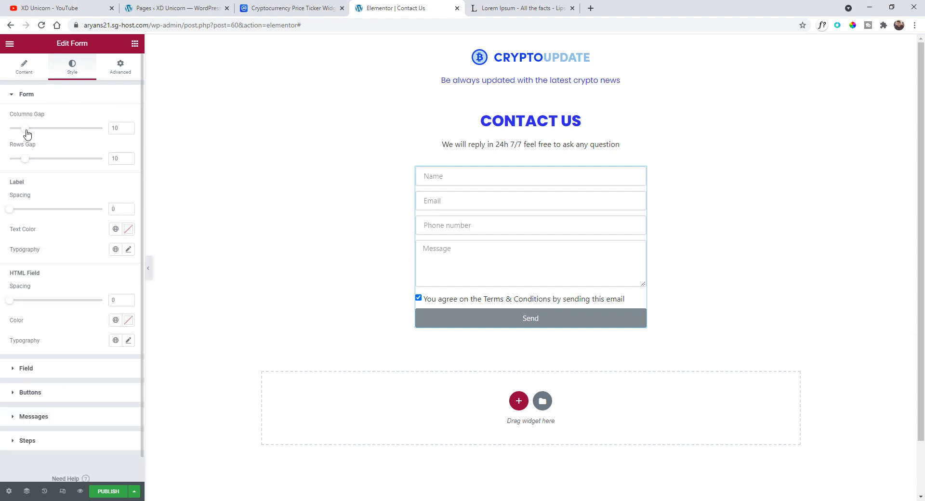
mouse_move(26, 162)
mouse_down()
mouse_move(46, 166)
mouse_move(39, 168)
mouse_up()
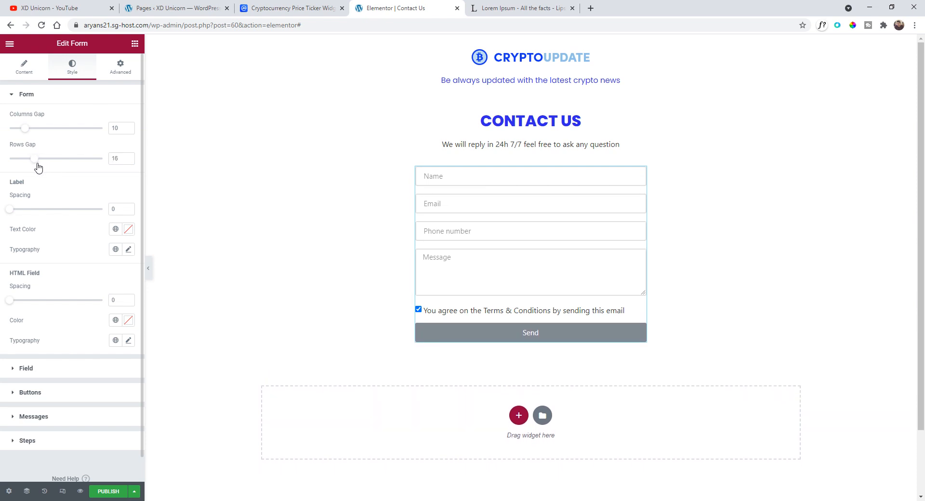
- Change the form's input size to Large
scroll(85, 222, down, 1)
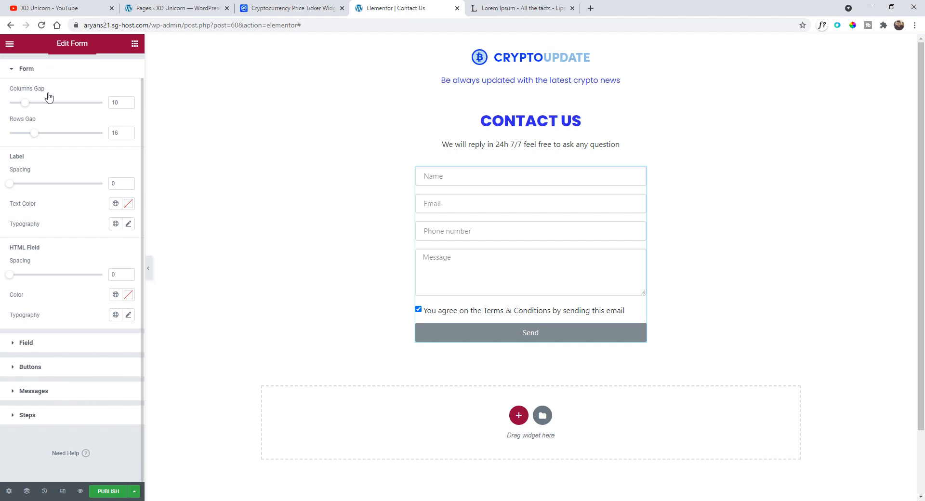
scroll(48, 98, up, 1)
click(26, 76)
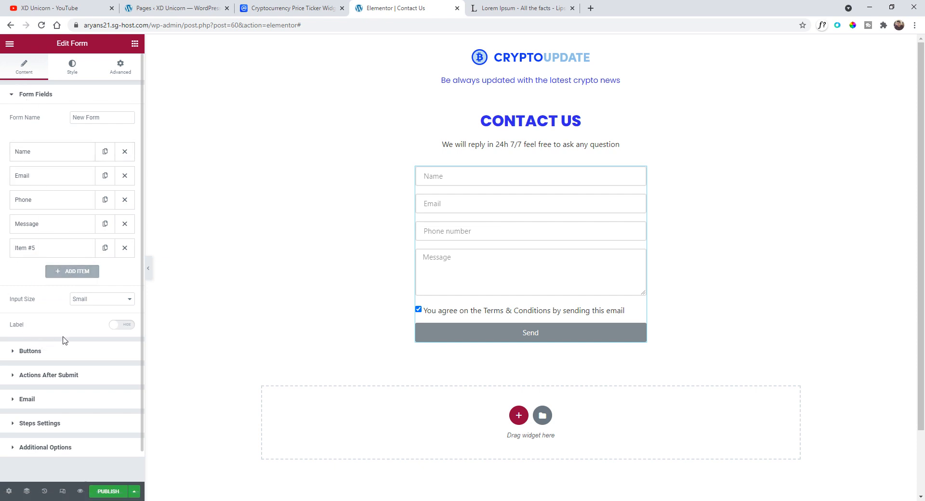
click(92, 299)
click(96, 332)
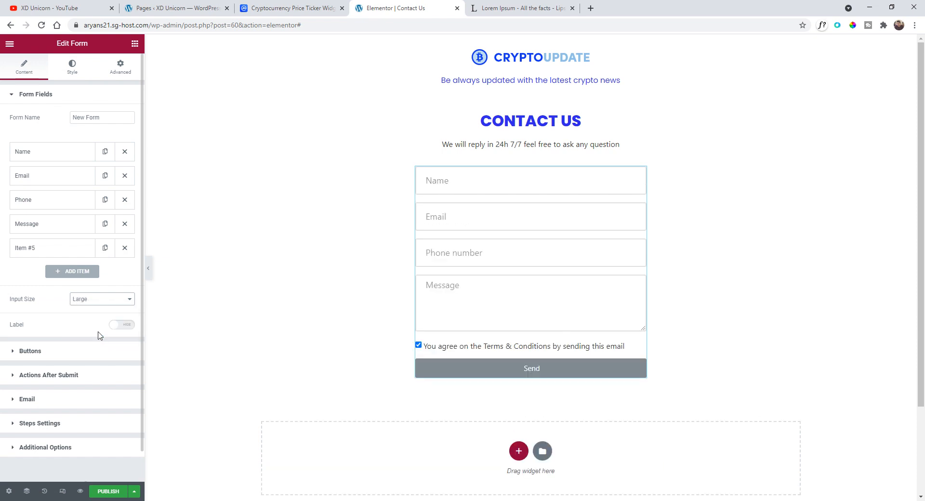
- Preview the page and test typing in the phone number field, then clear it
click(149, 269)
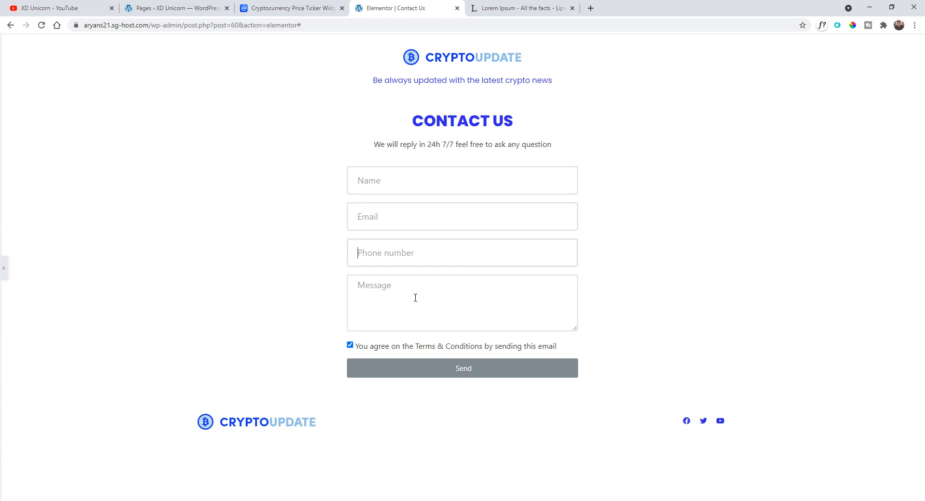
text(ggrgr)
key(ctrl+a)
key(BackSpace)
click(3, 268)
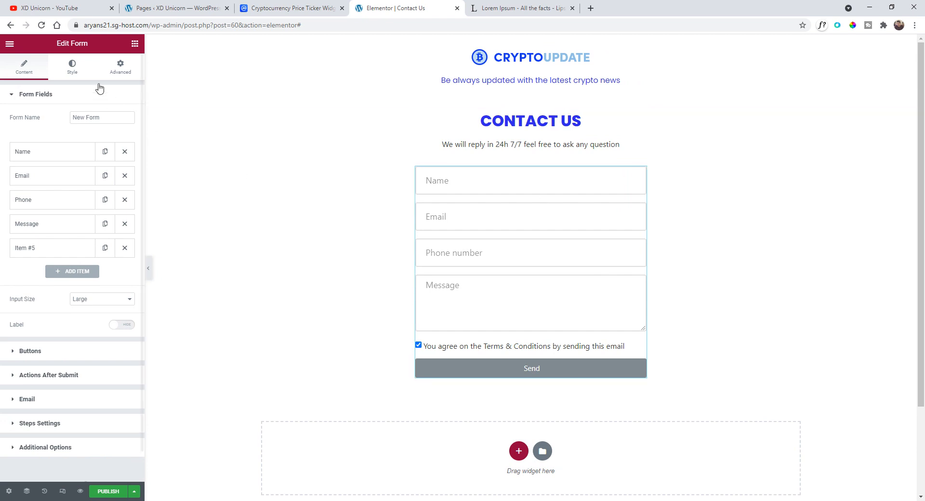
- Set the button typography to the Poppins font at a size of 1.2 rem
click(73, 67)
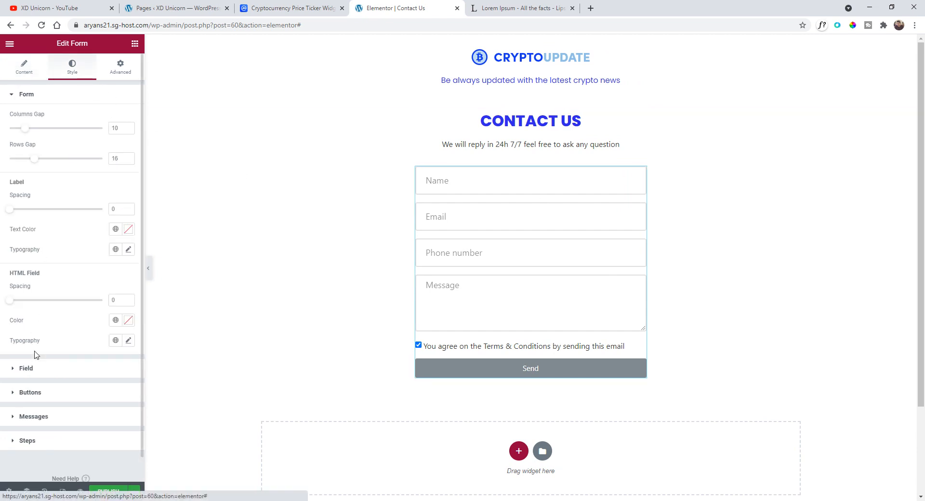
click(40, 392)
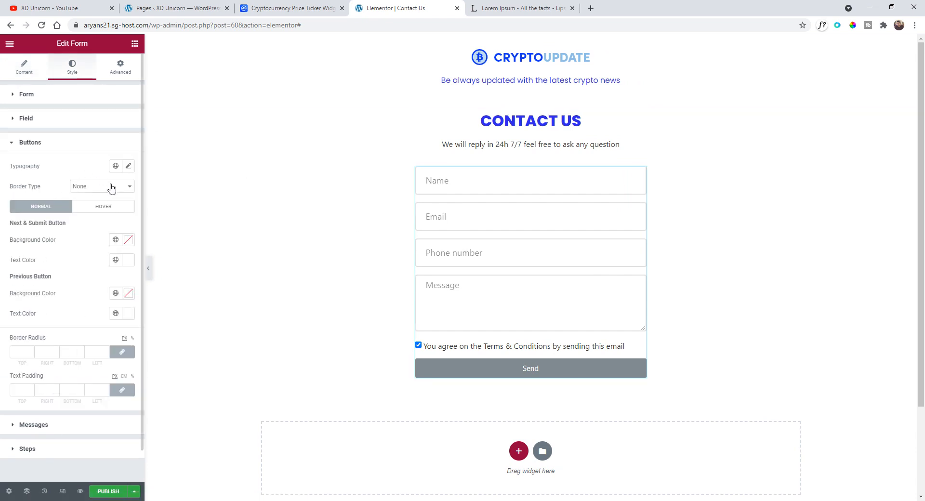
click(128, 166)
click(103, 214)
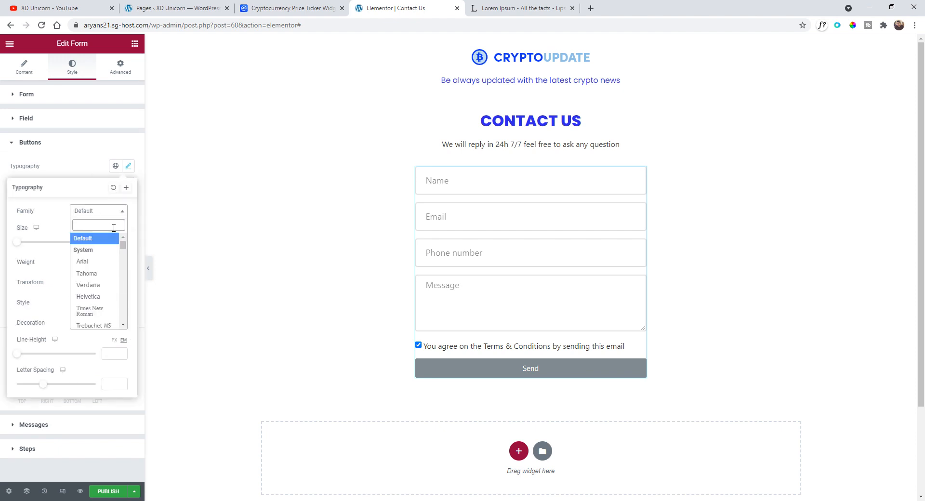
text(poppi)
key(Return)
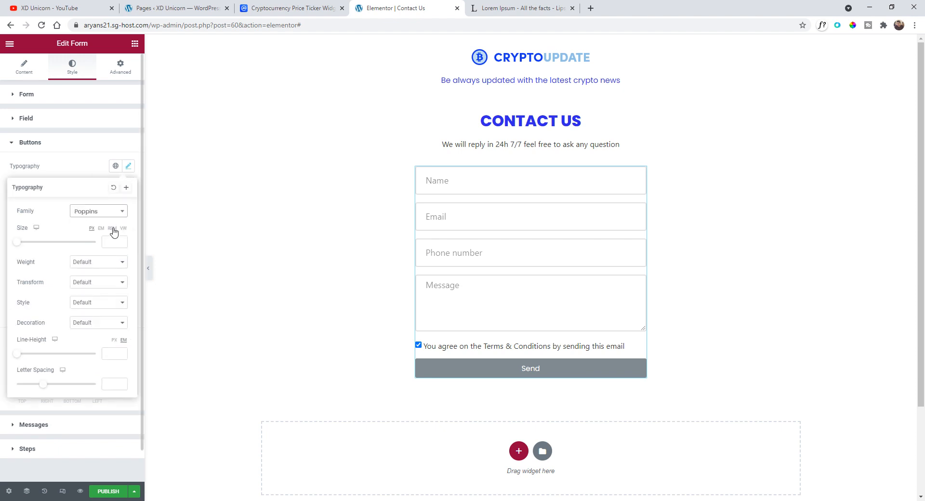
click(112, 229)
drag(21, 246, 29, 246)
- Set the button text weight to 500, transform to Uppercase, and letter spacing to 4.5
click(85, 263)
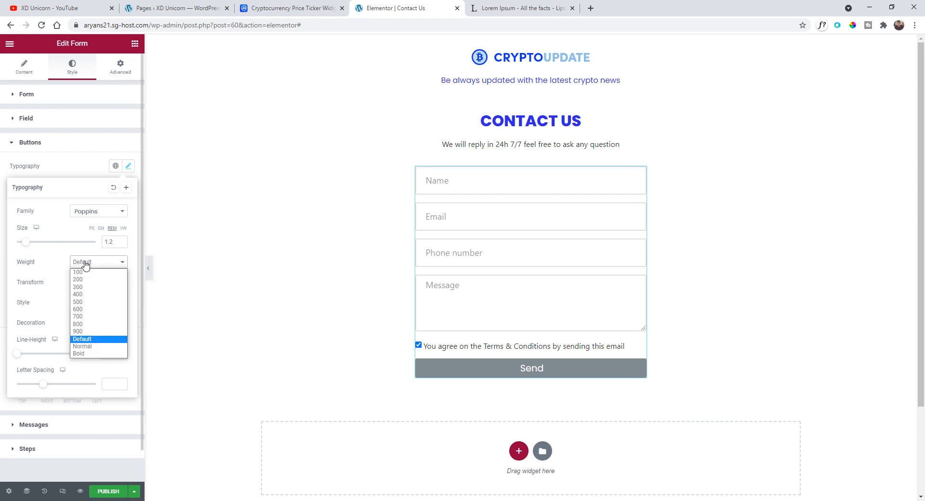
click(97, 317)
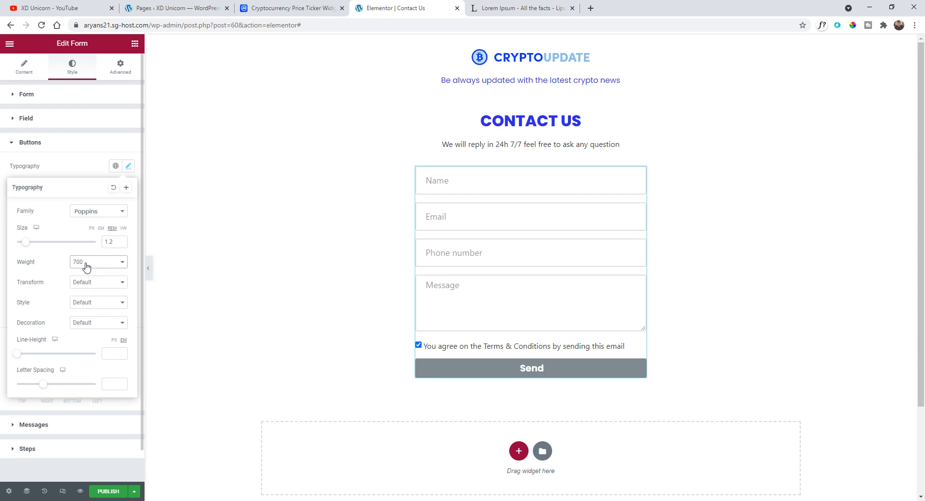
click(90, 284)
click(102, 303)
click(101, 263)
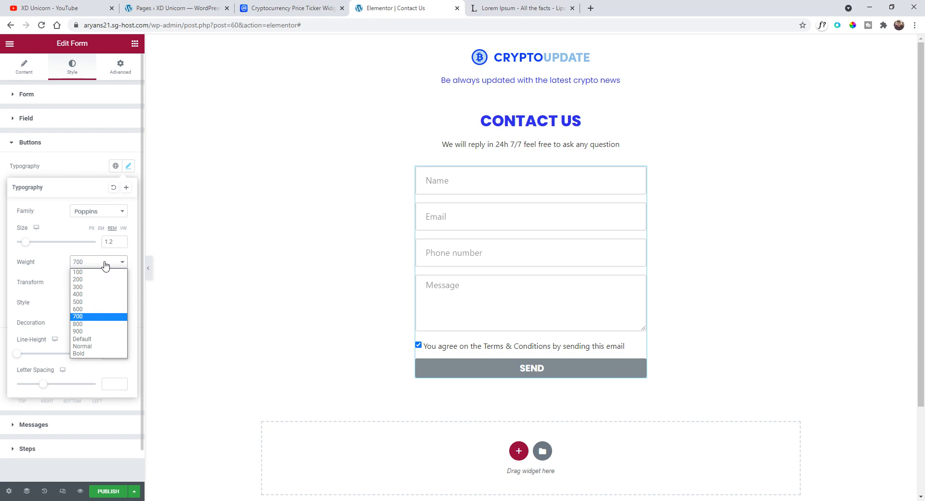
click(96, 302)
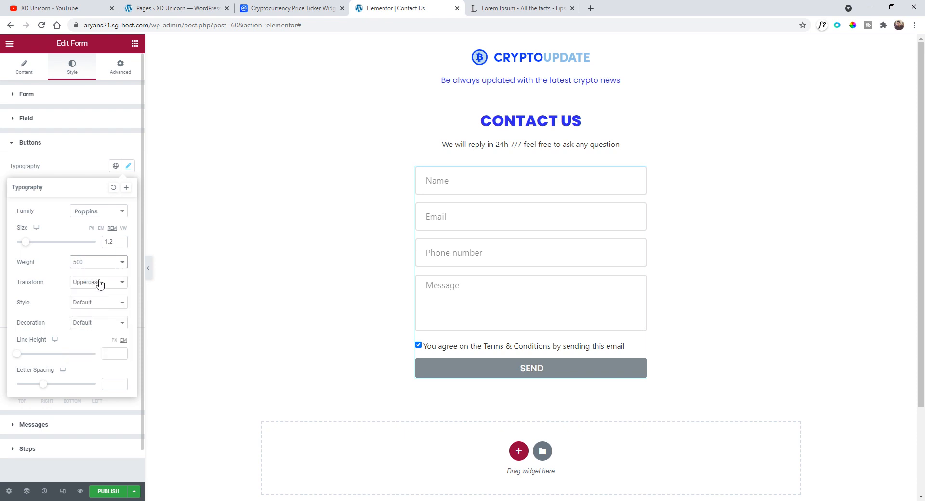
drag(47, 388, 69, 385)
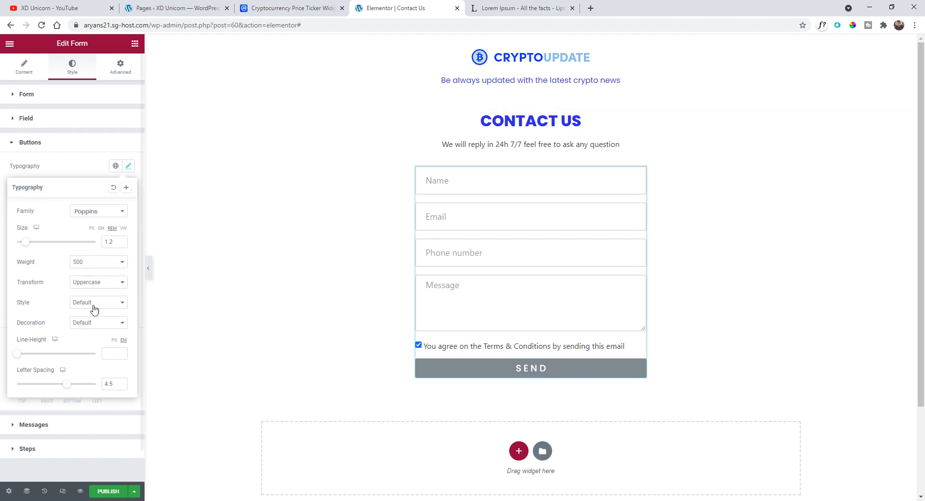
- Reduce the button letter spacing to 2.9 and set the button's normal background colour to the global Blue
drag(71, 388, 62, 389)
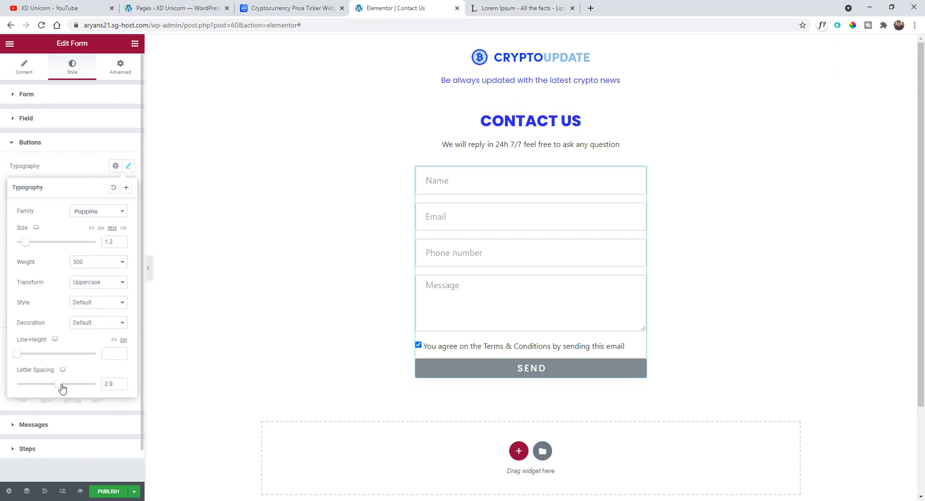
click(94, 169)
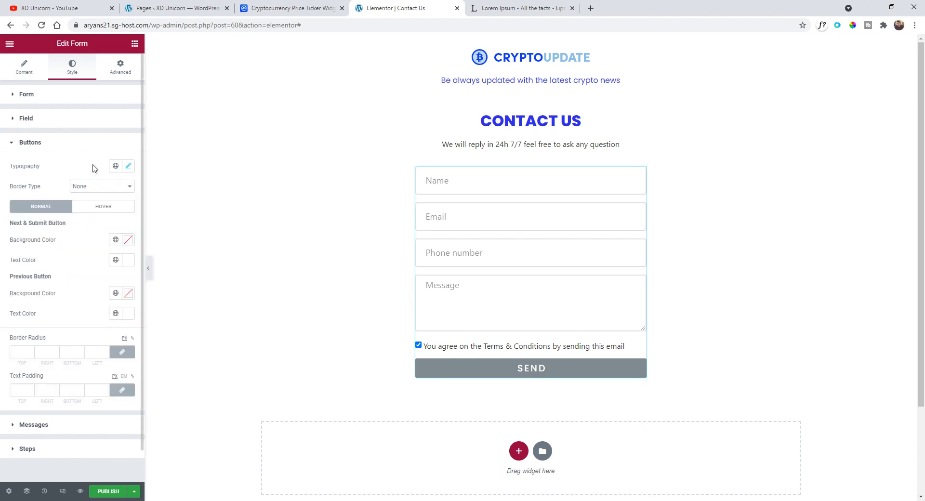
click(116, 240)
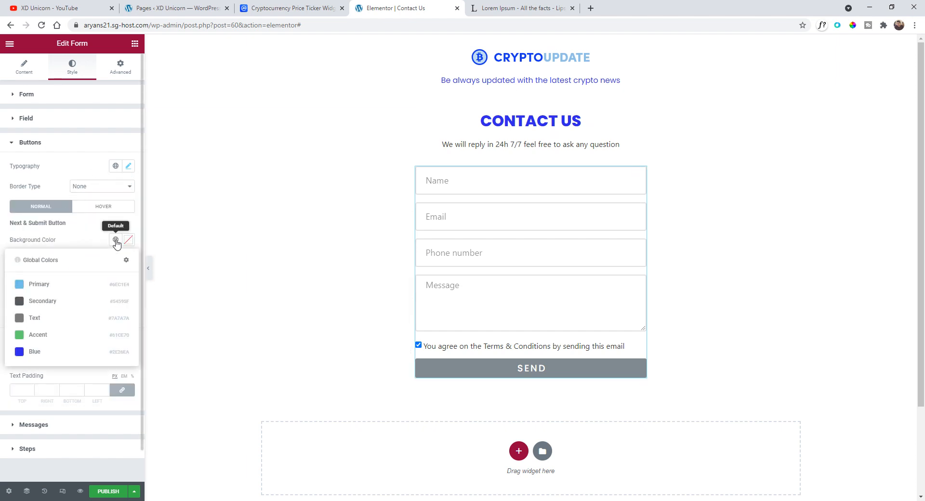
click(57, 357)
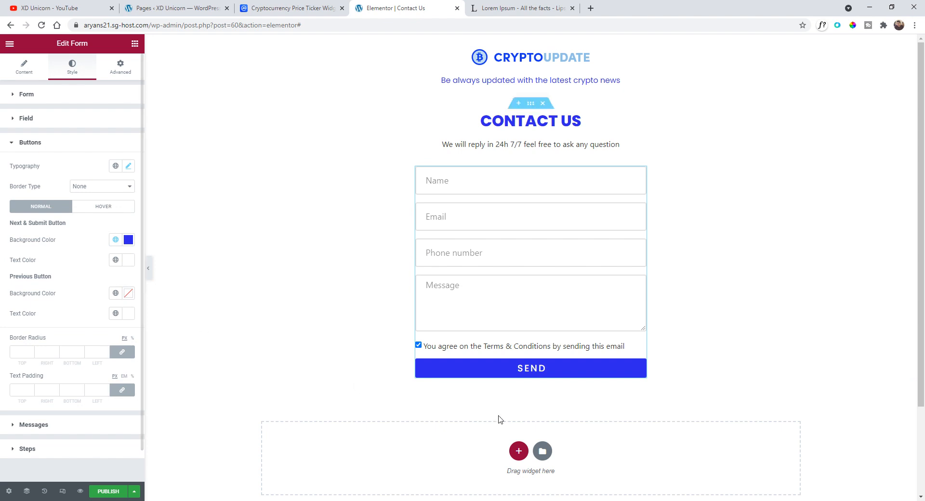
- Set the button's hover background colour to black, #000000
click(106, 207)
click(116, 240)
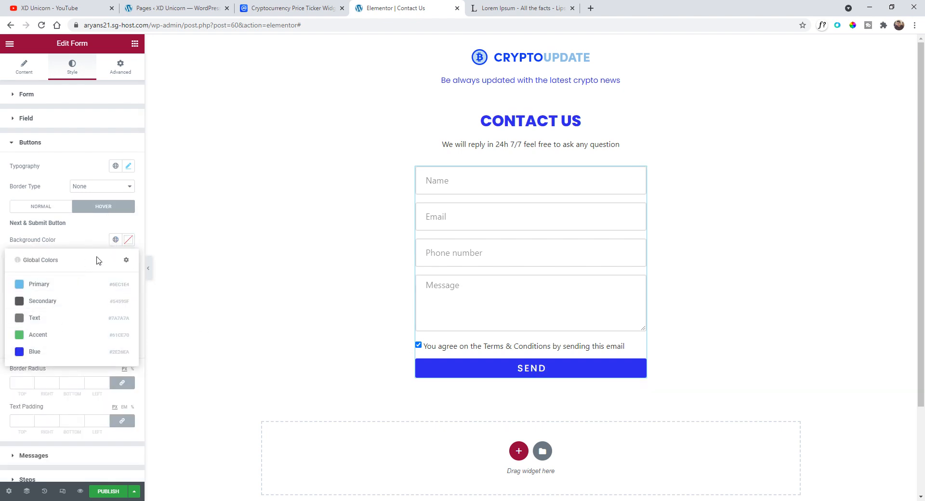
click(128, 239)
drag(43, 331, 4, 383)
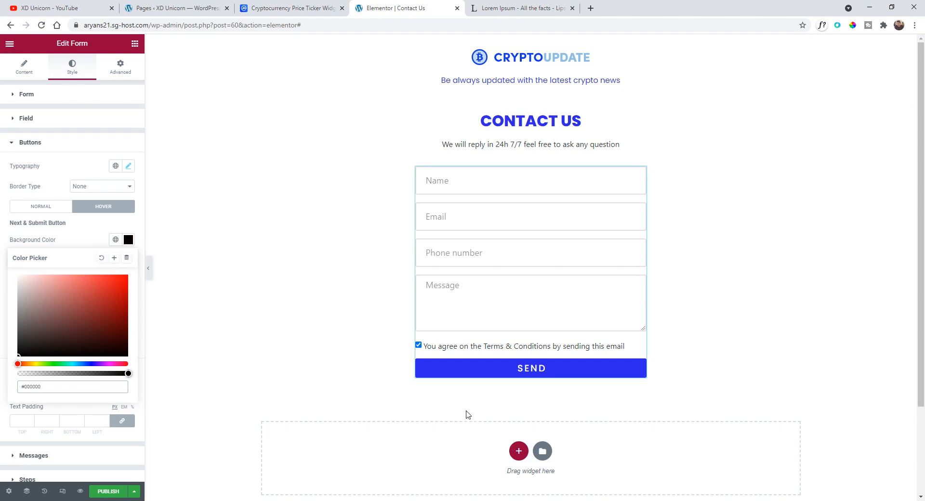
click(96, 234)
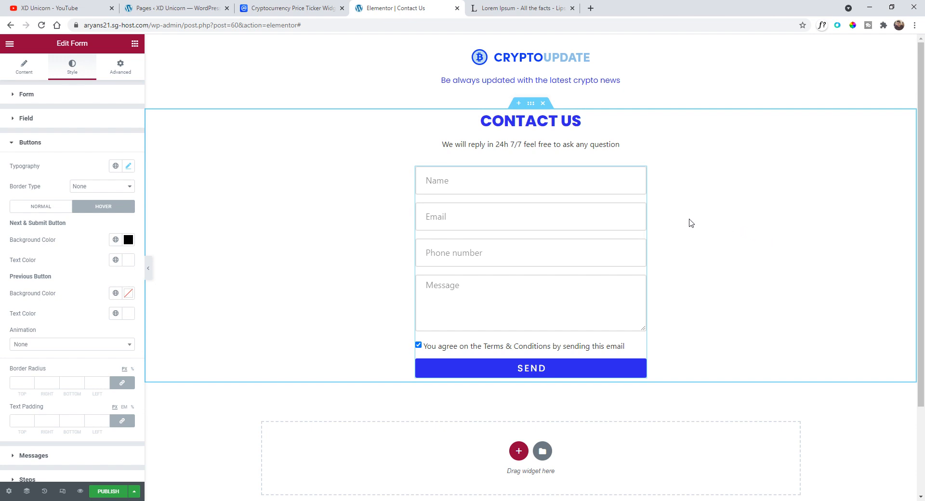
- Publish the Contact Us page, view it live, and return to the editor tab
scroll(557, 392, down, 2)
scroll(561, 387, up, 2)
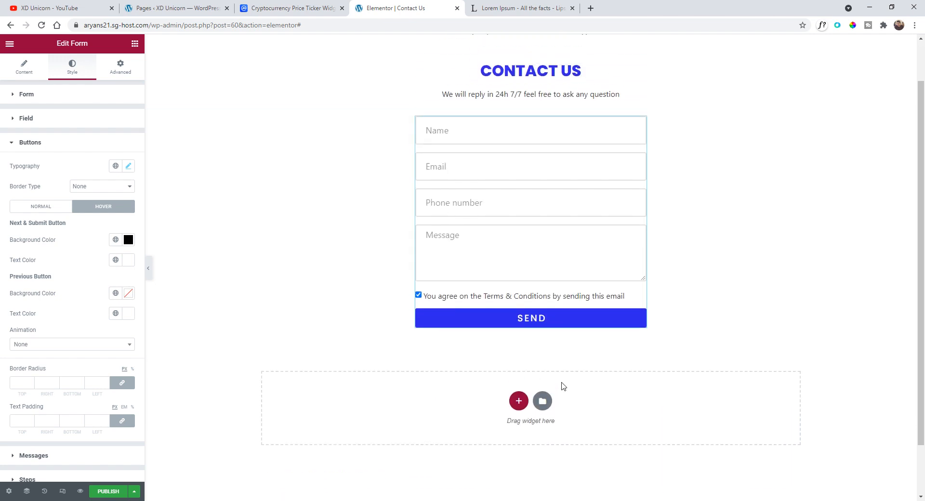
click(110, 491)
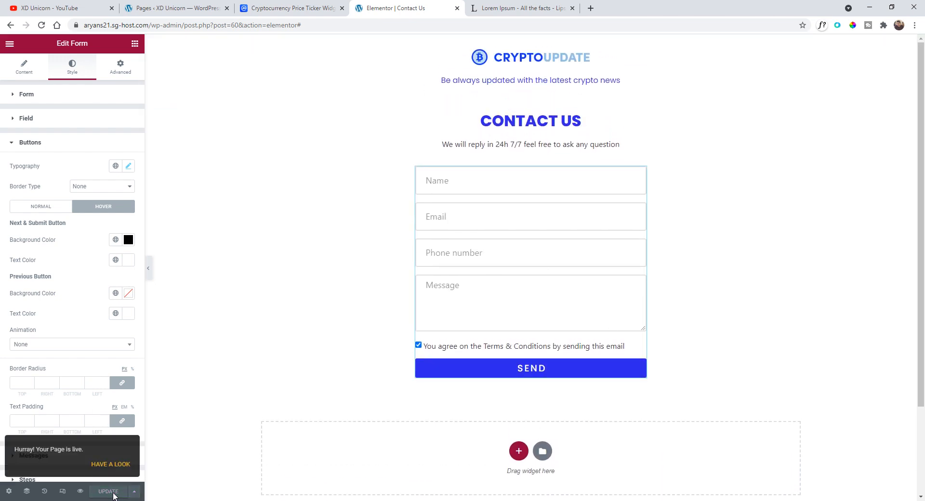
click(111, 464)
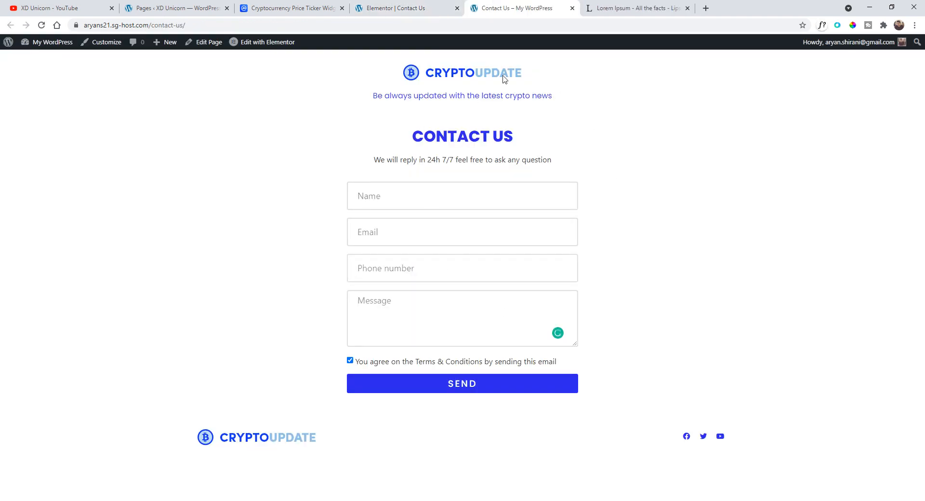
click(419, 8)
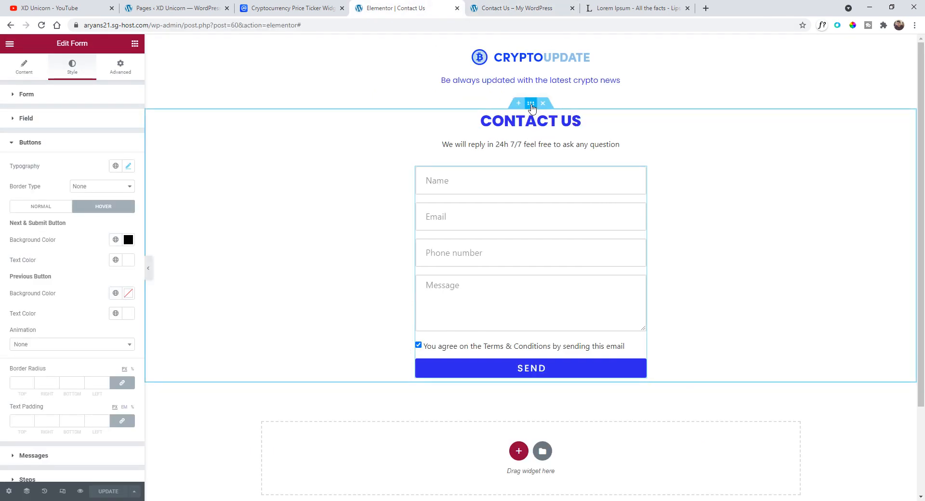
- Set the contact section's height to Min Height of about 765 px
click(530, 104)
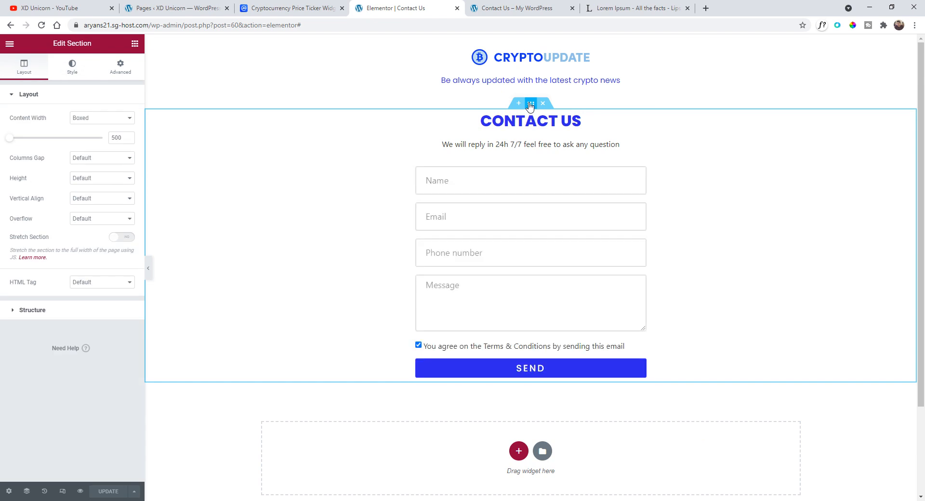
click(80, 181)
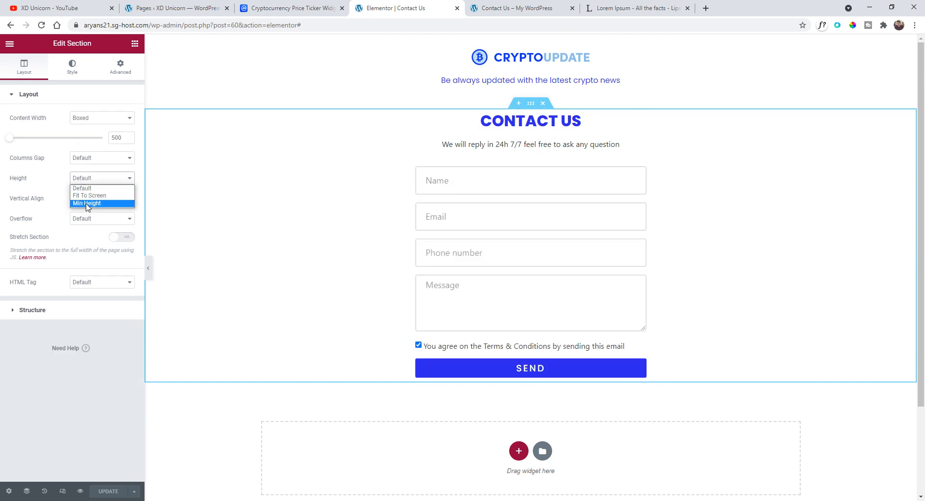
click(83, 202)
drag(47, 213, 64, 219)
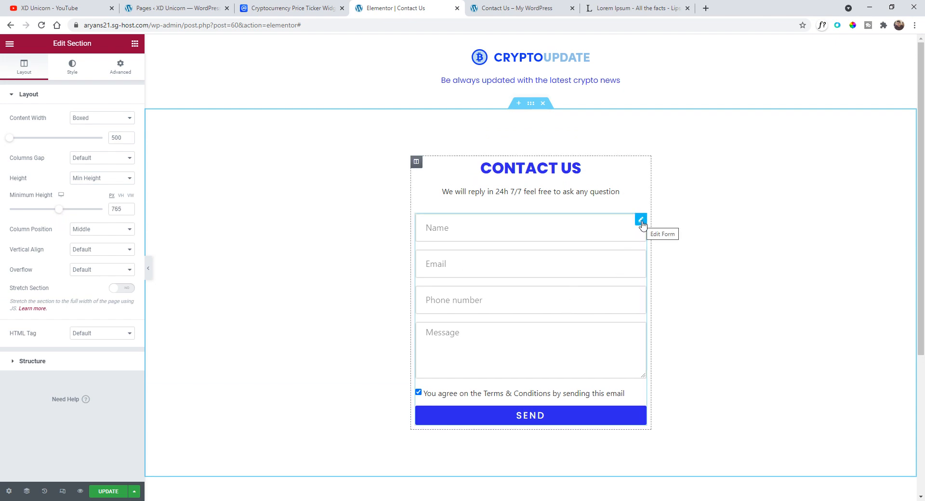
- Open the form's Email action settings and examine the To, Subject and Message fields
click(641, 220)
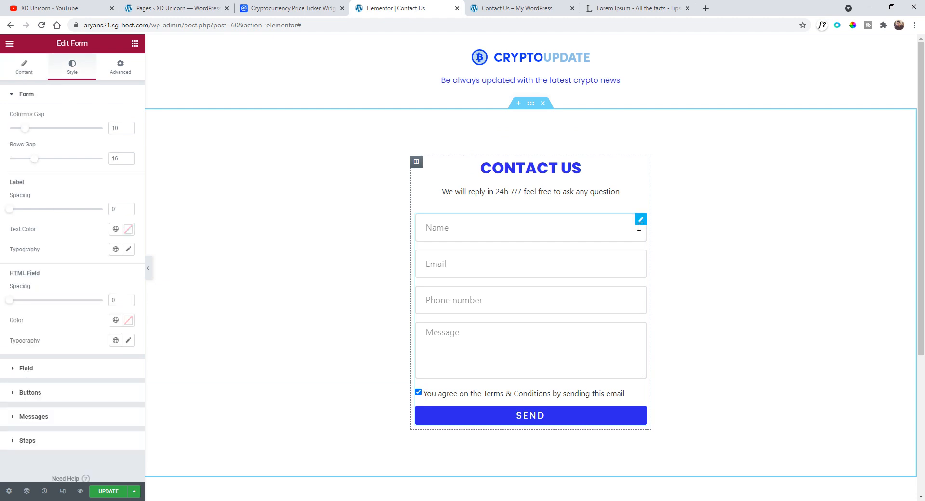
click(21, 71)
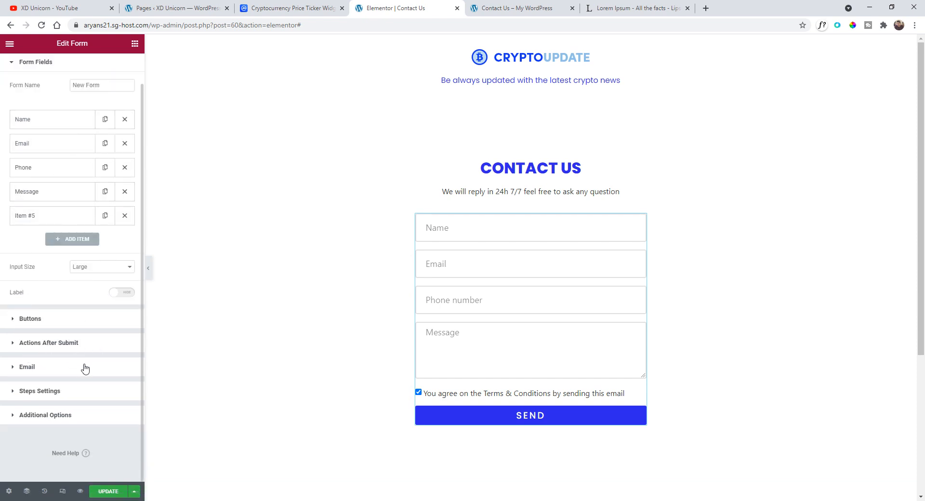
click(54, 368)
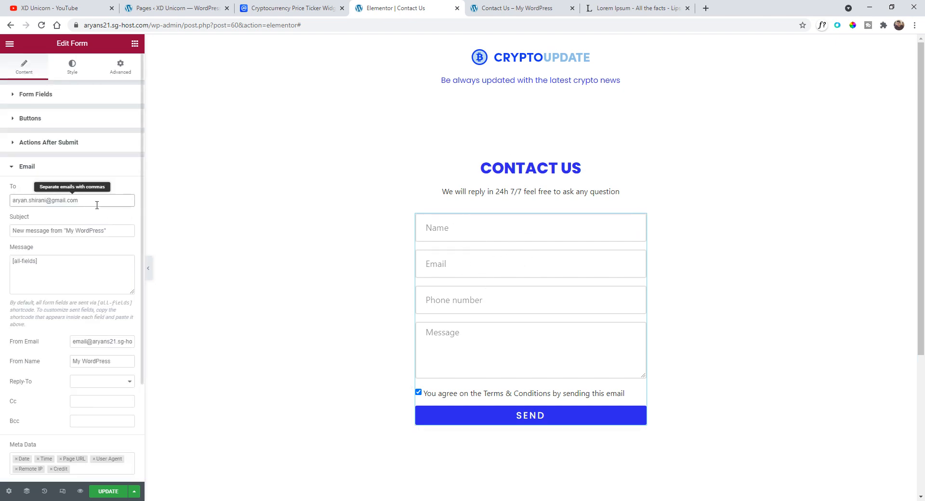
drag(79, 200, 13, 200)
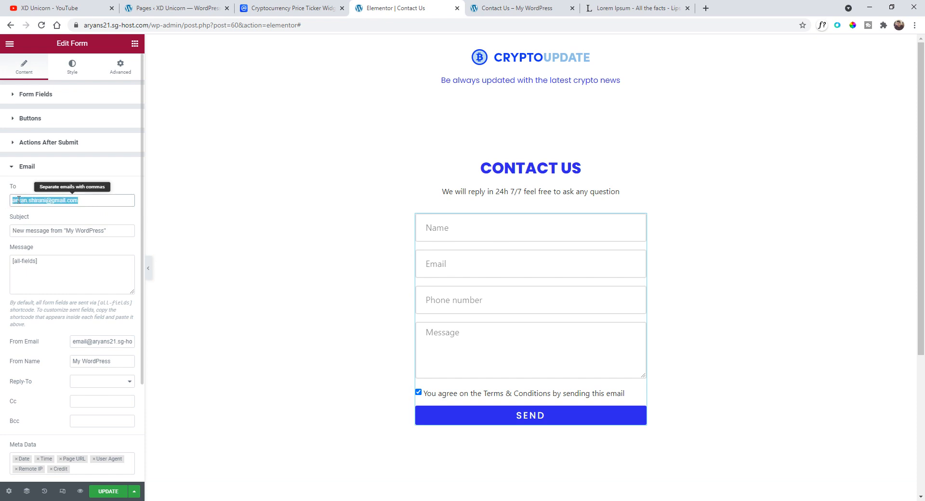
click(47, 200)
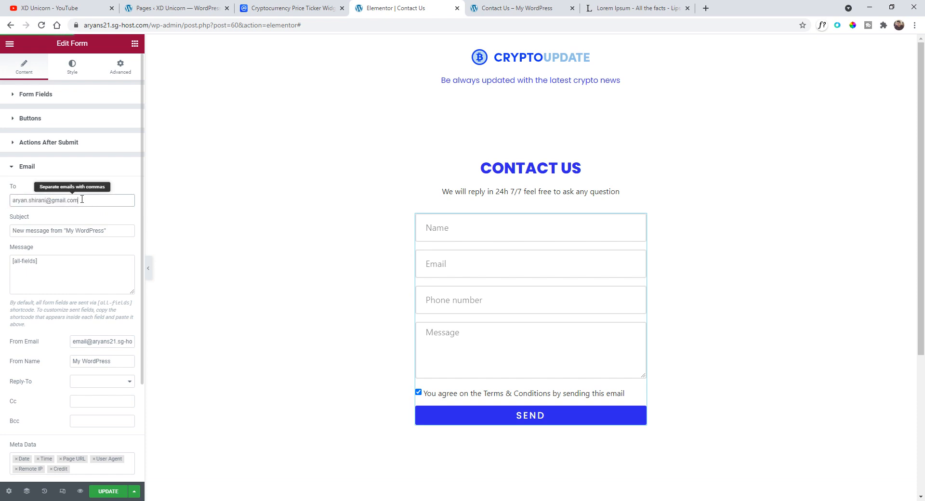
triple_click(32, 201)
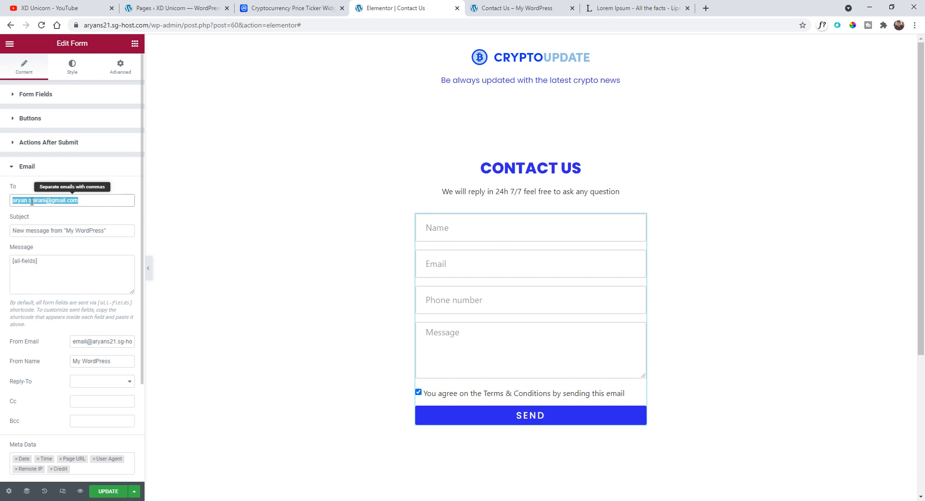
click(61, 232)
drag(107, 231, 12, 231)
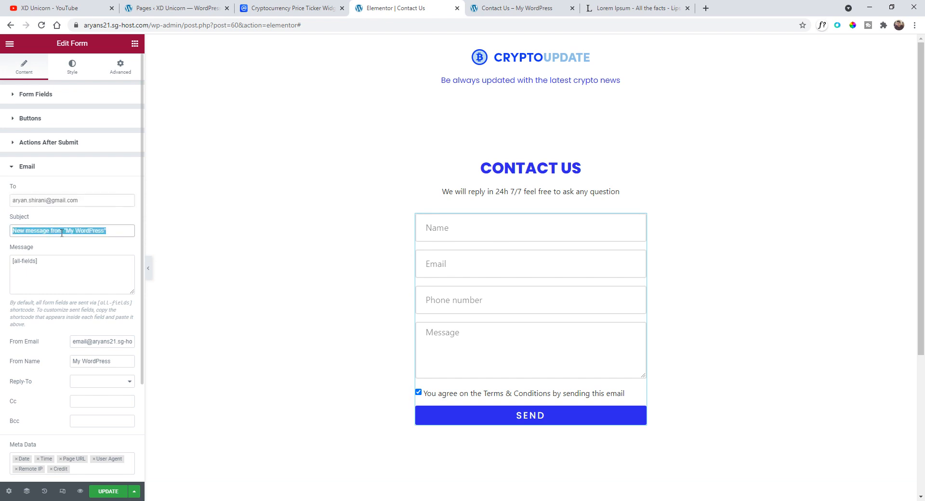
click(102, 231)
drag(71, 261, 13, 262)
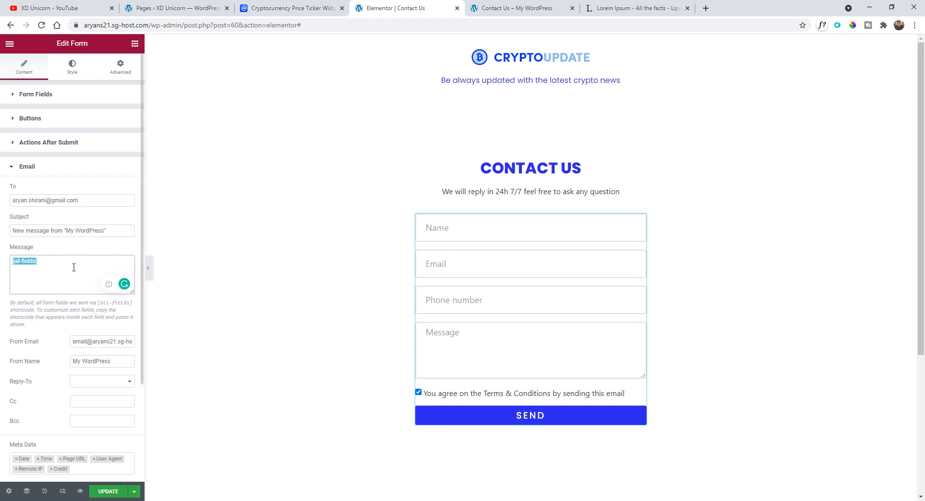
scroll(74, 267, down, 1)
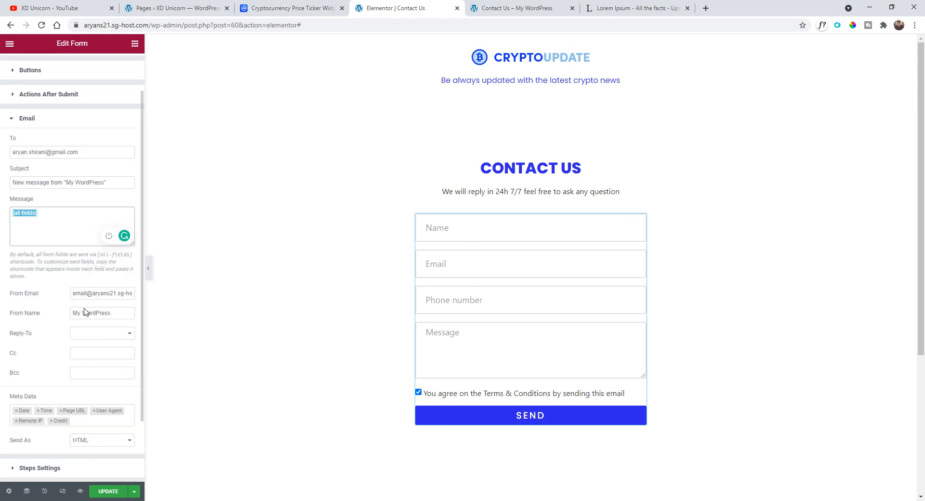
scroll(89, 296, up, 1)
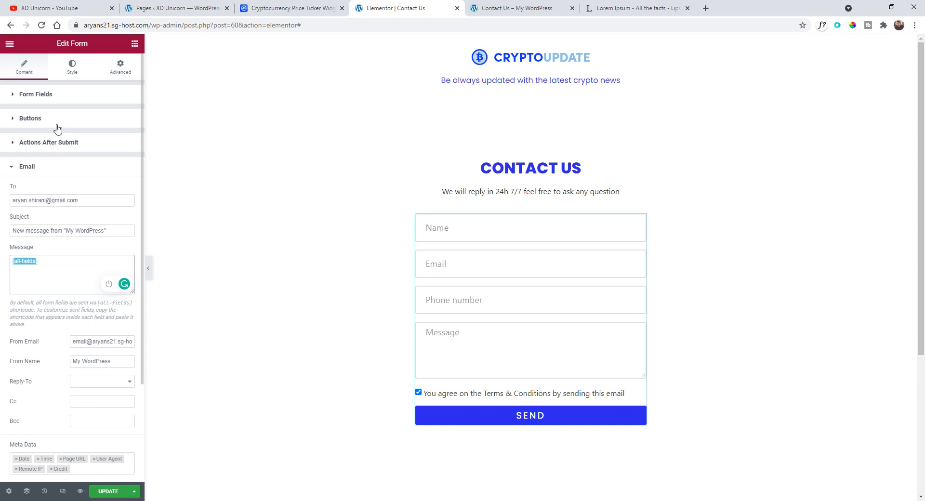
- Copy the Email field's shortcode from its advanced settings and paste it as the From Email address
click(49, 101)
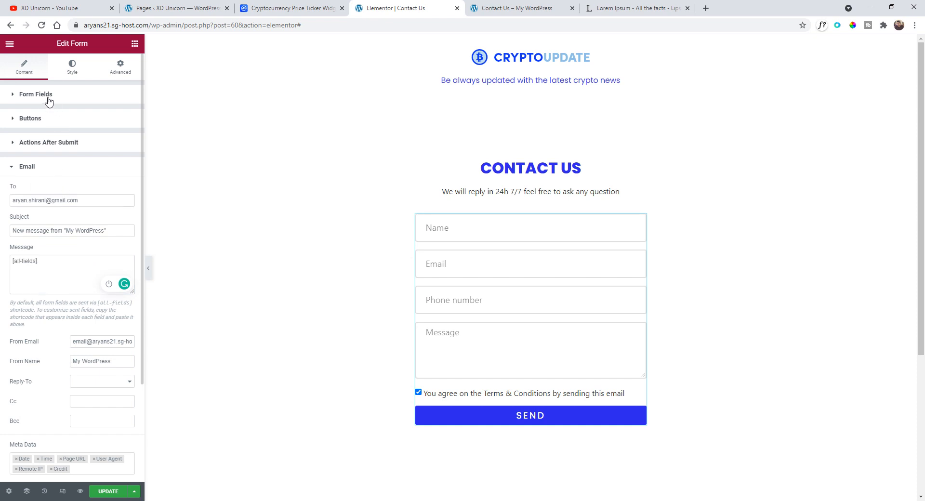
click(57, 178)
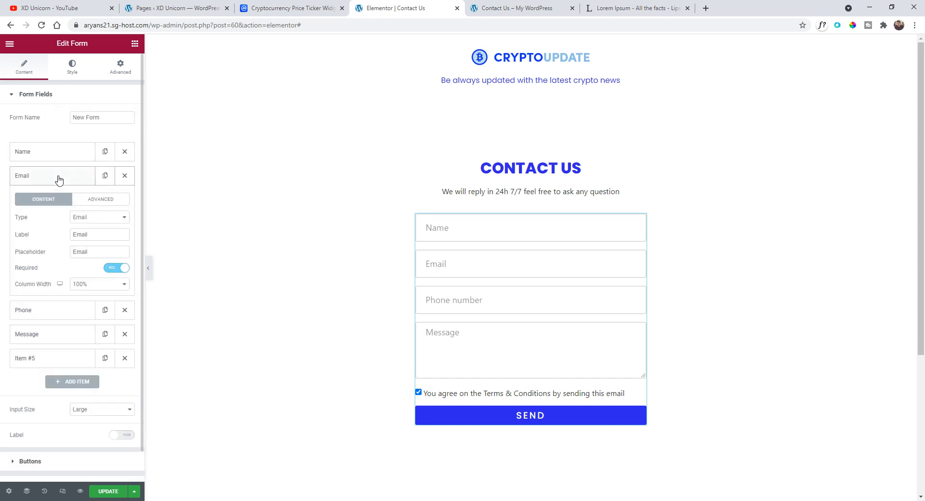
click(99, 200)
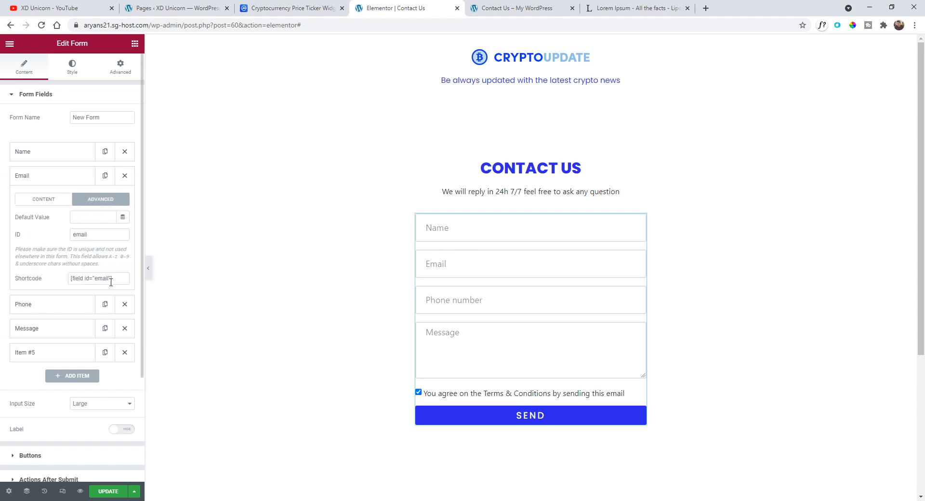
drag(111, 282, 61, 282)
key(ctrl+c)
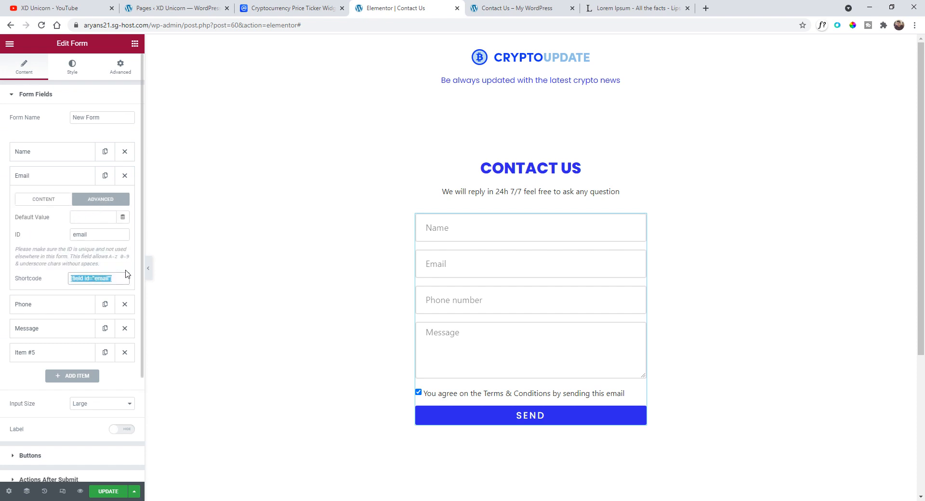
scroll(121, 277, down, 3)
click(68, 367)
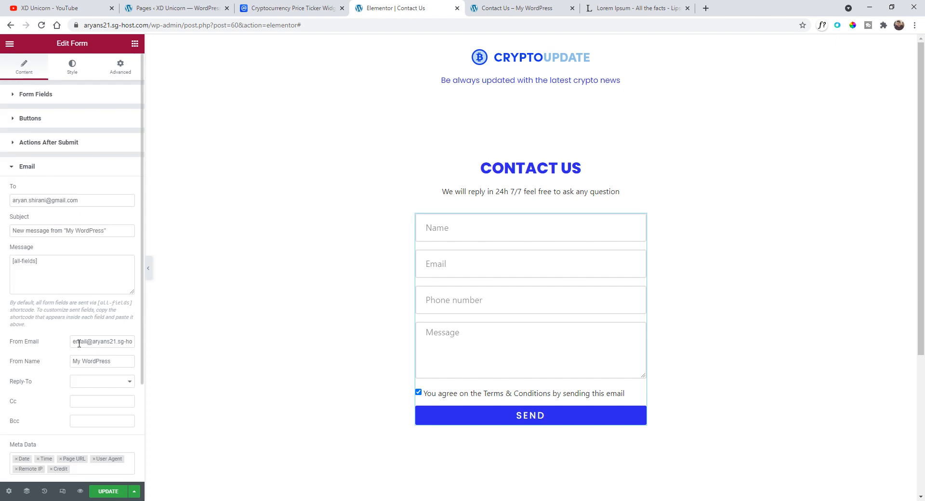
drag(75, 342, 120, 347)
key(ctrl+v)
- Try to choose a Reply-To field in the Email action settings
click(104, 382)
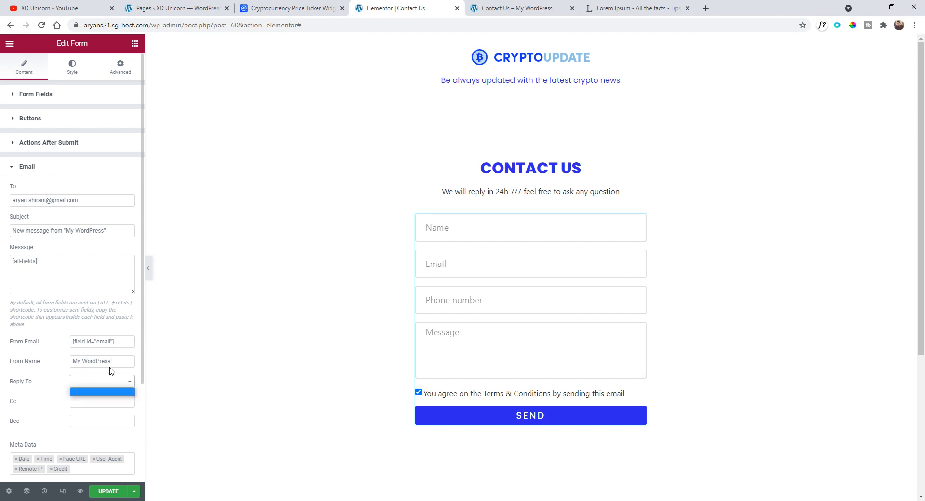
click(118, 341)
key(ctrl+a)
click(97, 381)
click(101, 391)
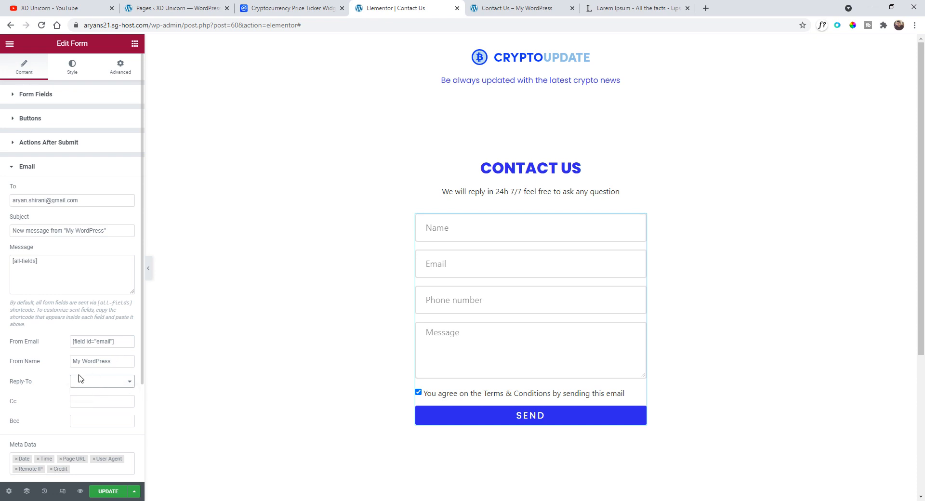
click(98, 382)
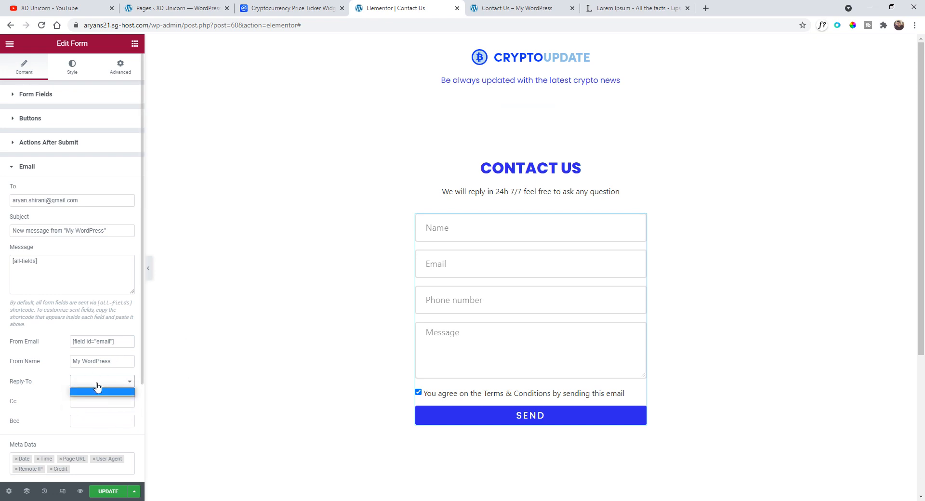
click(98, 387)
- Copy the Name field's shortcode from its advanced settings and paste it as the Email action's From Name
drag(115, 362, 69, 365)
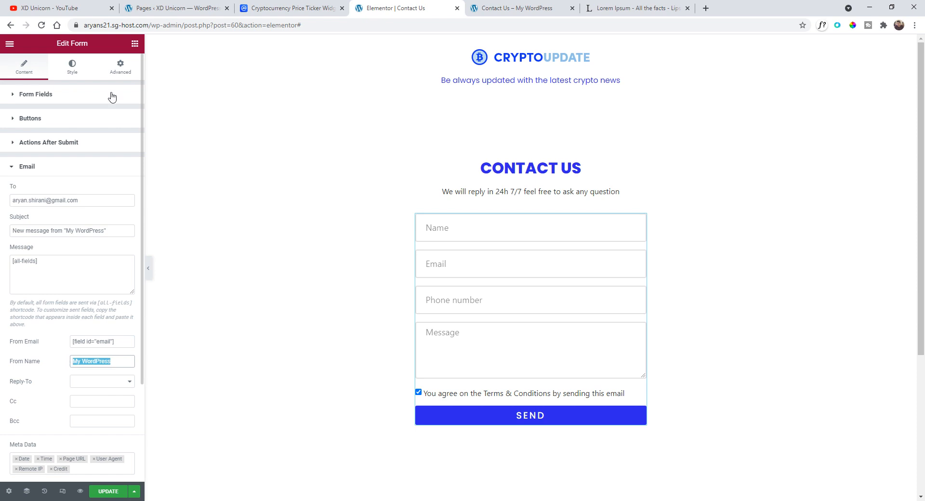
click(40, 100)
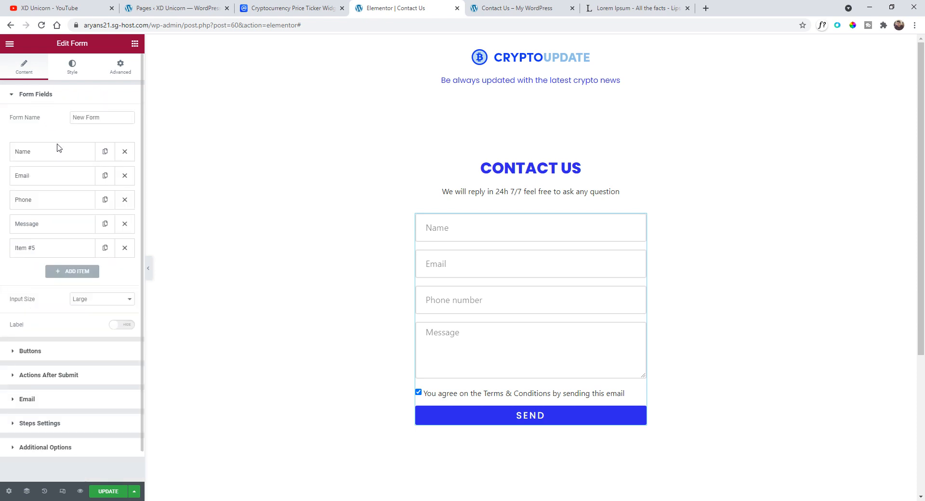
click(33, 153)
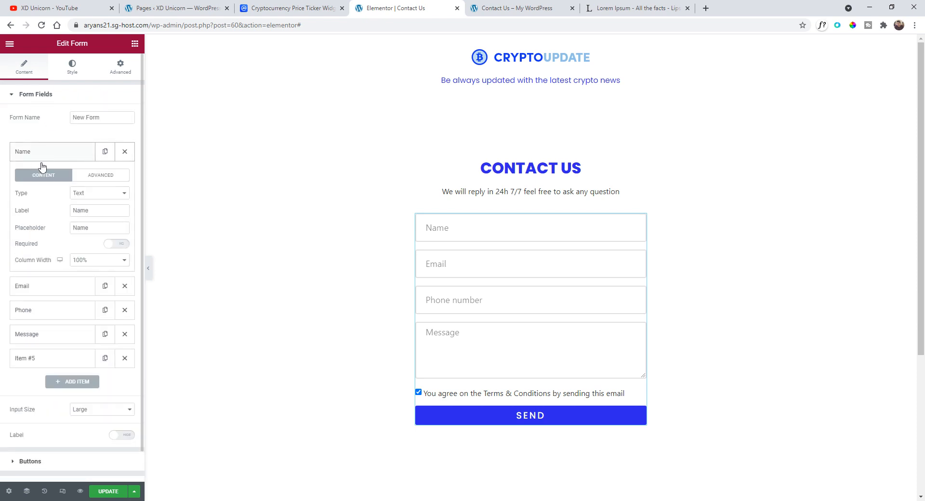
click(96, 176)
drag(119, 257, 62, 259)
key(ctrl+c)
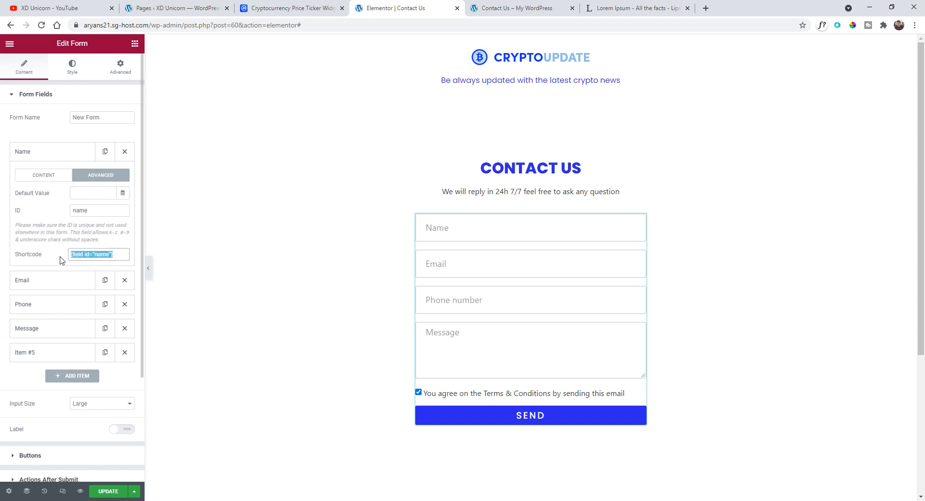
click(53, 154)
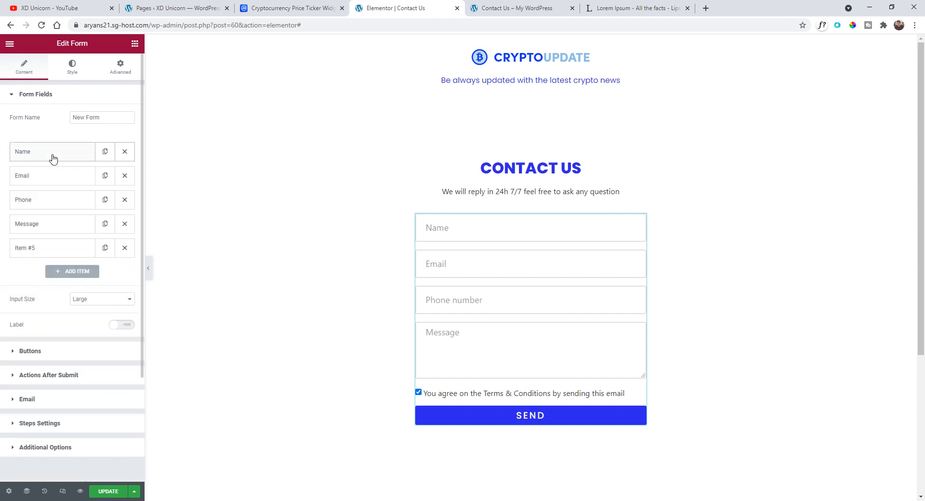
click(58, 400)
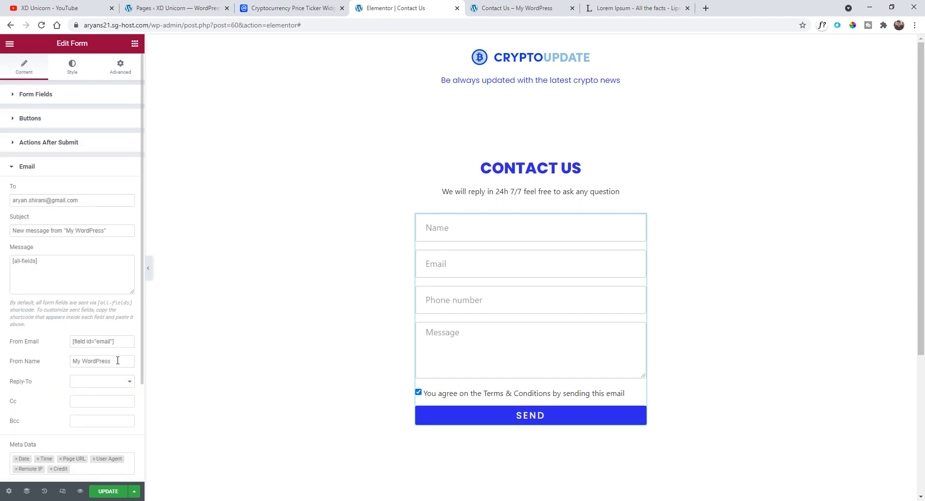
drag(118, 361, 50, 361)
key(ctrl+v)
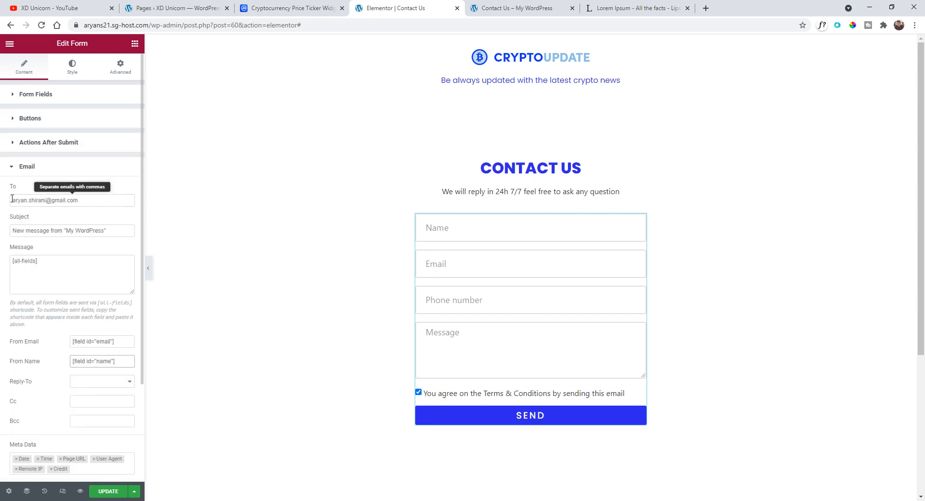
- Review the Email action settings and update the Contact Us page
mouse_move(13, 199)
mouse_down()
mouse_move(99, 198)
mouse_move(13, 201)
mouse_up()
click(99, 198)
triple_click(98, 199)
click(83, 201)
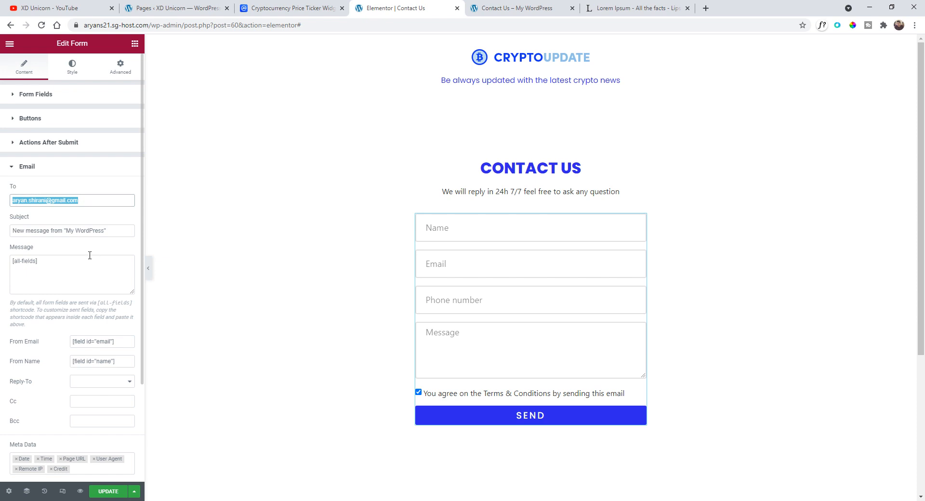
scroll(77, 388, down, 2)
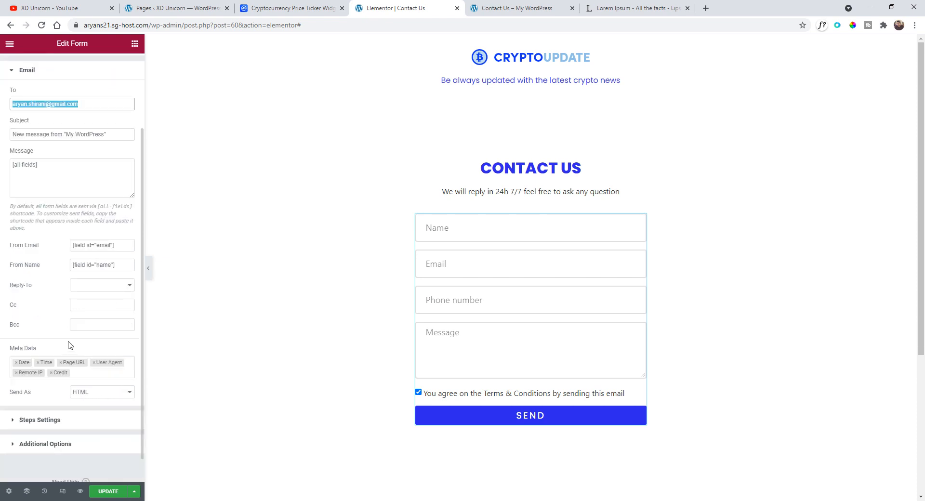
scroll(66, 399, up, 1)
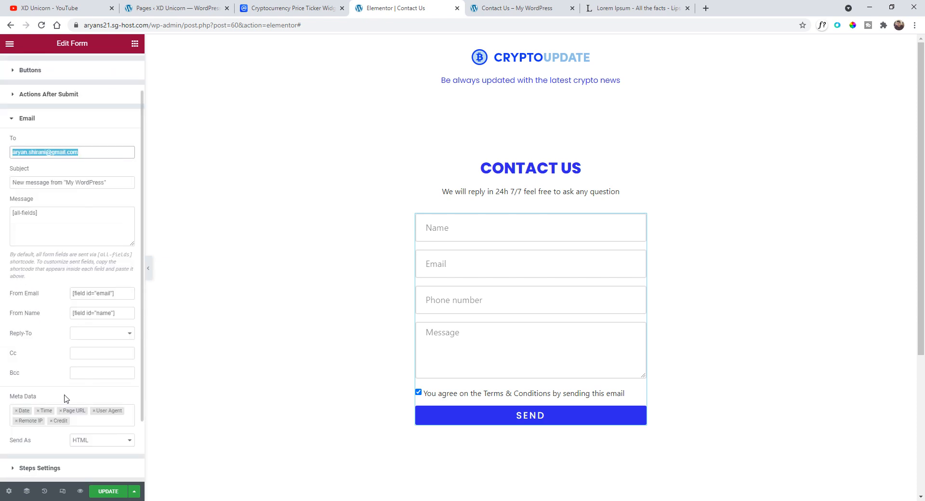
scroll(66, 399, up, 1)
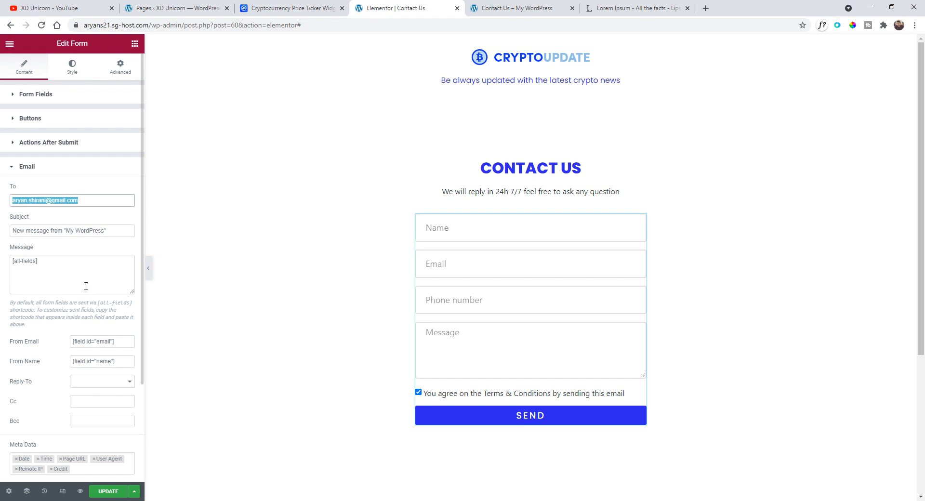
click(108, 491)
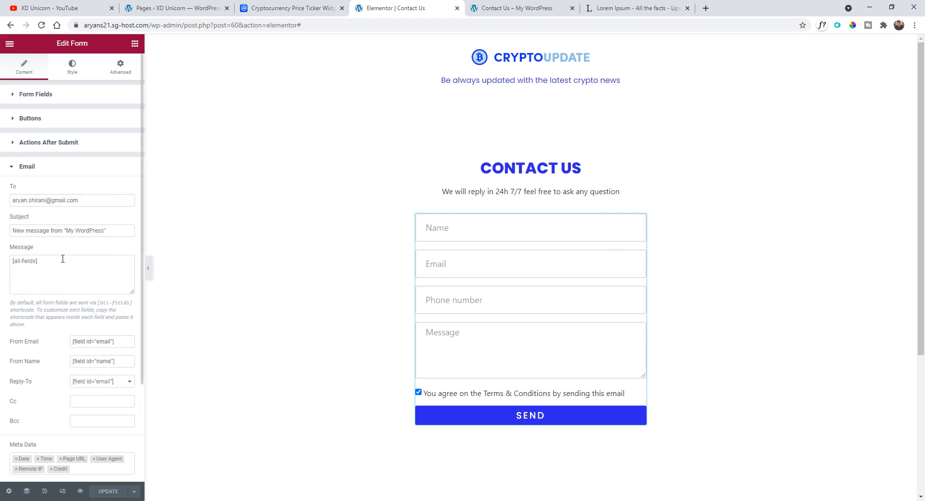
- View the published Contact Us page
click(10, 46)
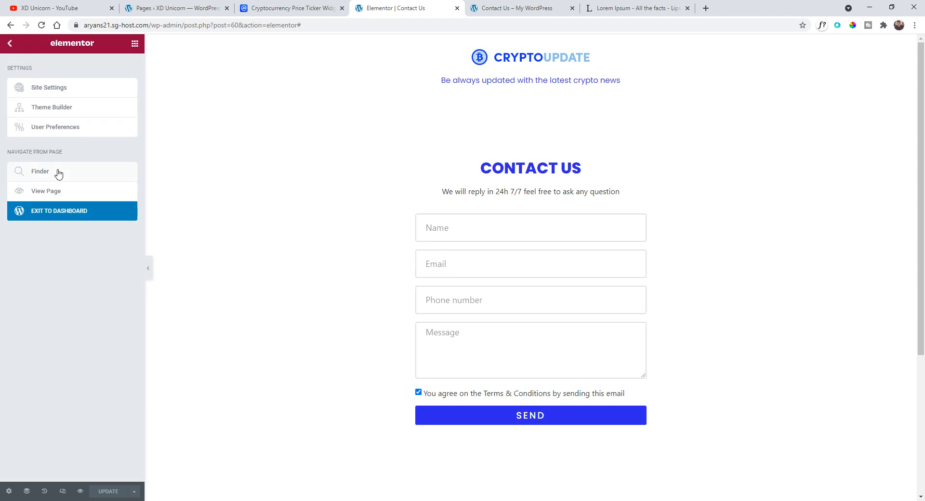
click(56, 191)
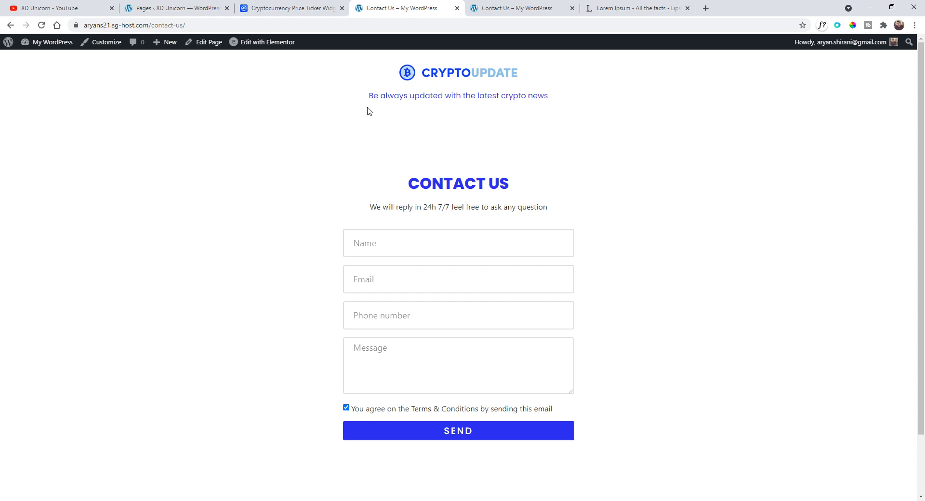
scroll(366, 114, down, 2)
scroll(366, 114, up, 1)
mouse_move(8, 42)
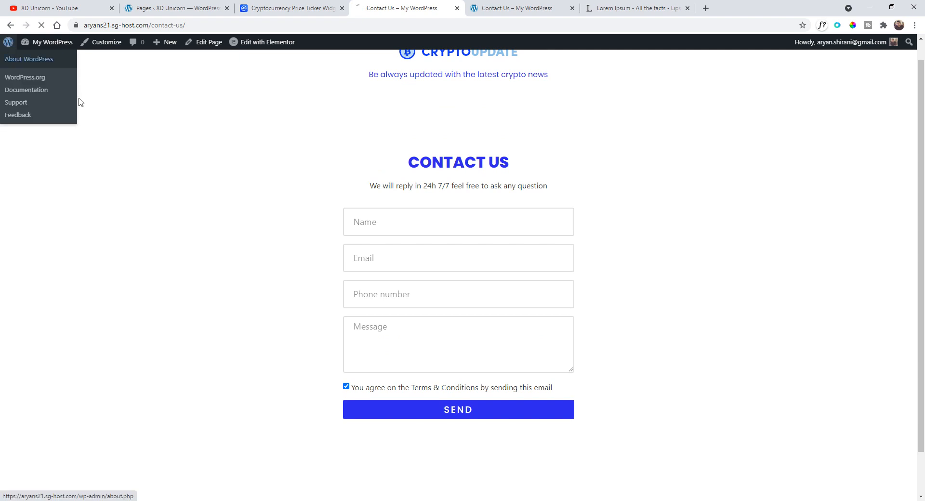
- Open the Theme Builder templates and quick-edit the header template, setting its title and slug to Header
click(34, 59)
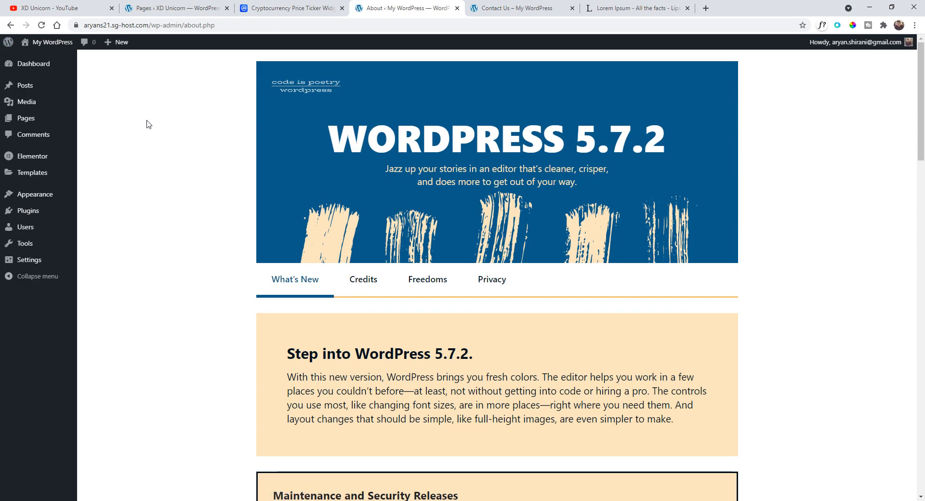
mouse_move(51, 200)
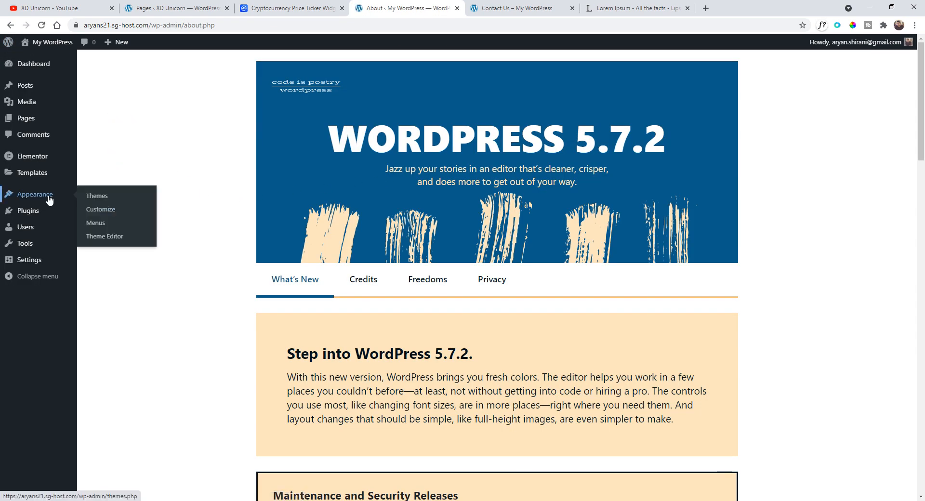
mouse_move(40, 178)
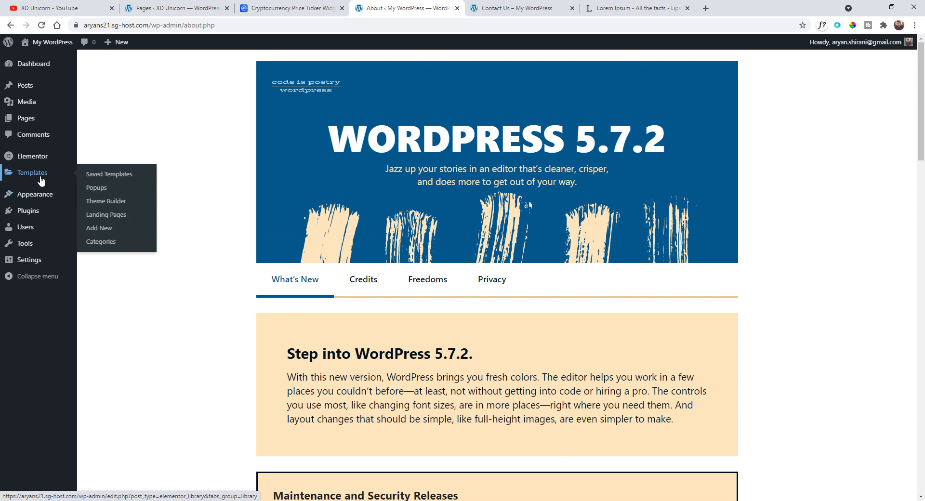
click(114, 201)
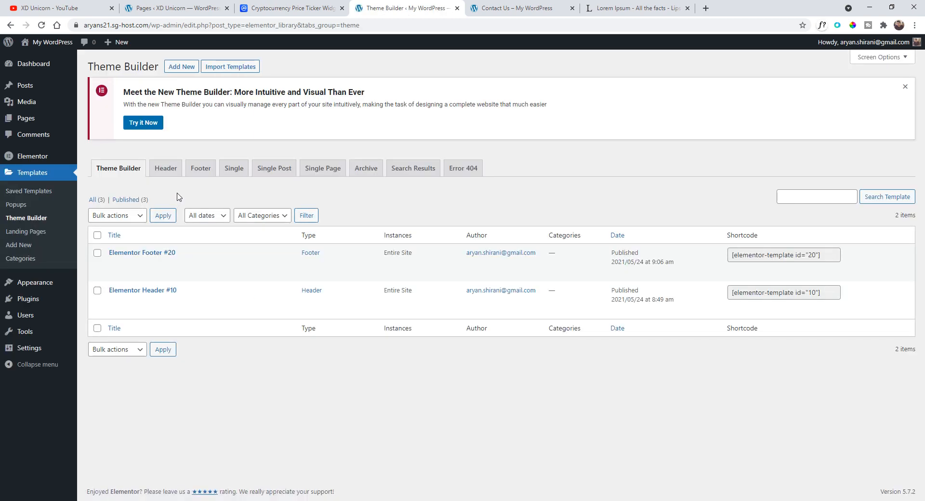
mouse_move(264, 254)
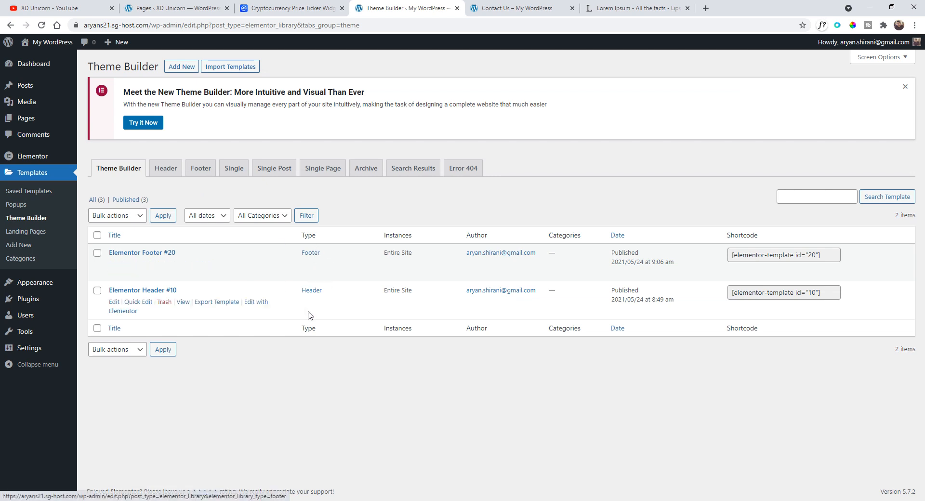
click(137, 303)
drag(198, 306, 88, 308)
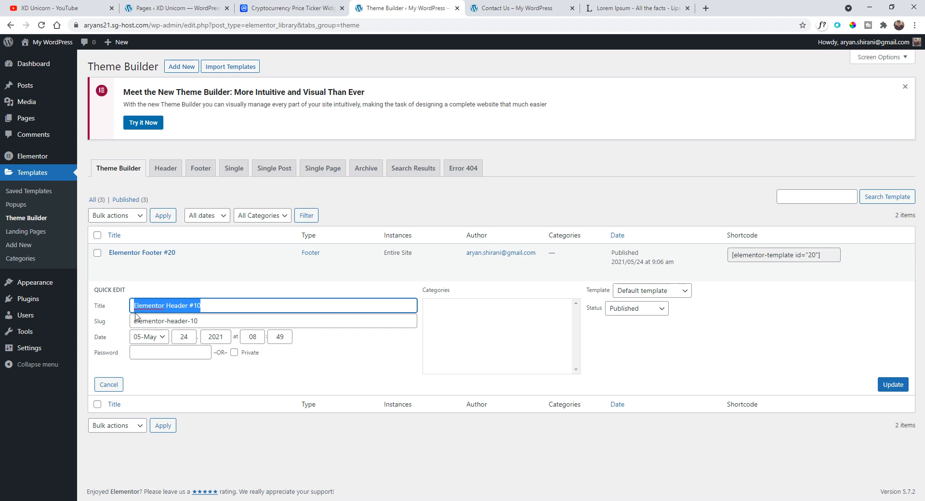
text(Header)
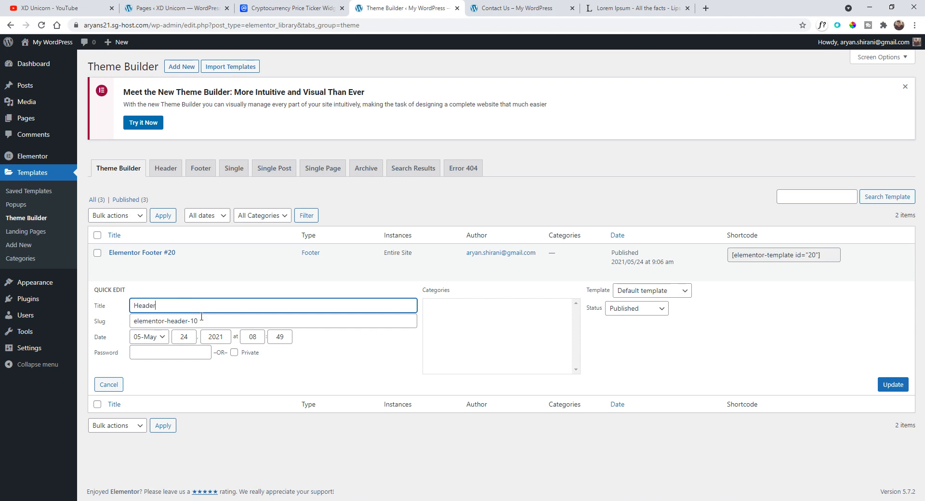
drag(161, 306, 132, 309)
key(ctrl+c)
triple_click(207, 321)
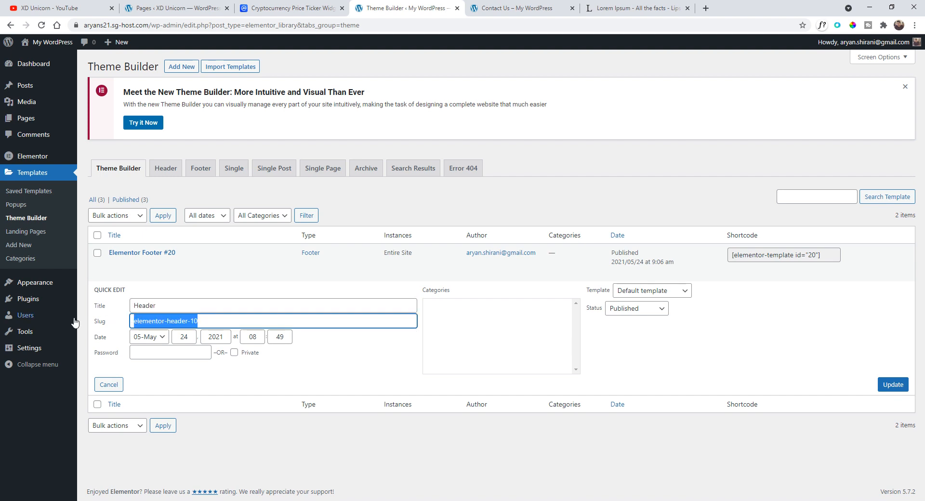
key(ctrl+v)
click(893, 385)
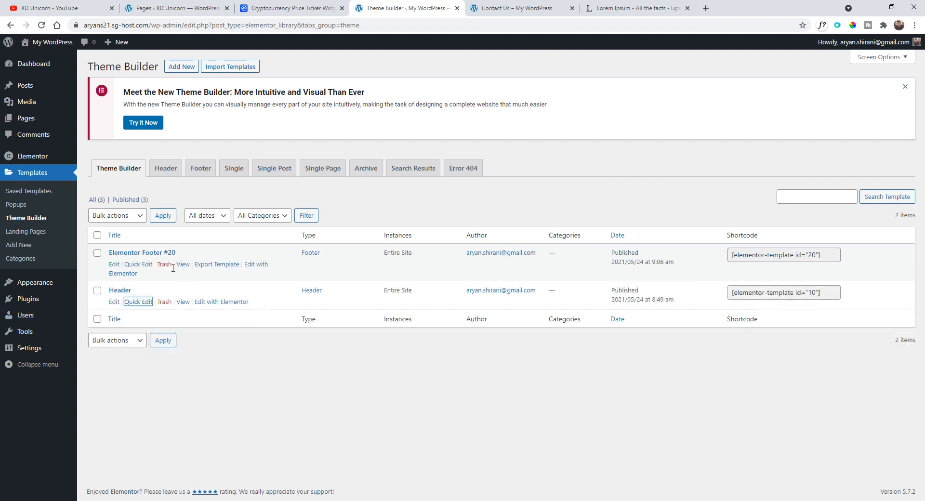
- Quick-edit the footer template, setting its title and slug to Footer
click(140, 264)
triple_click(227, 271)
mouse_move(25, 285)
text(F)
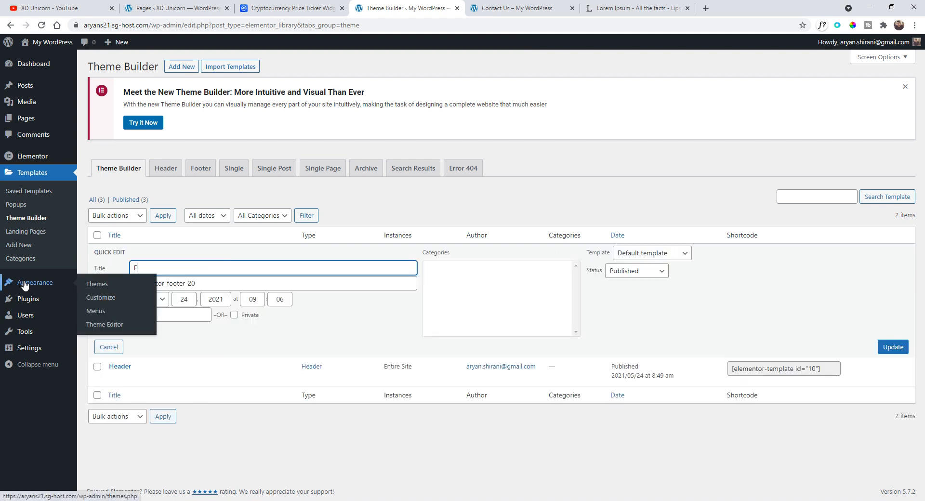
text(ooter)
key(ctrl+a)
key(ctrl+c)
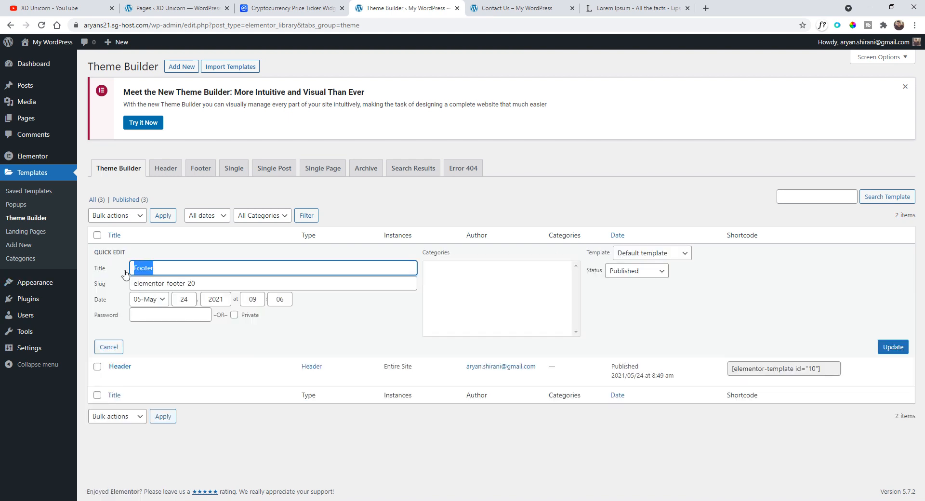
click(207, 282)
key(ctrl+a)
key(ctrl+v)
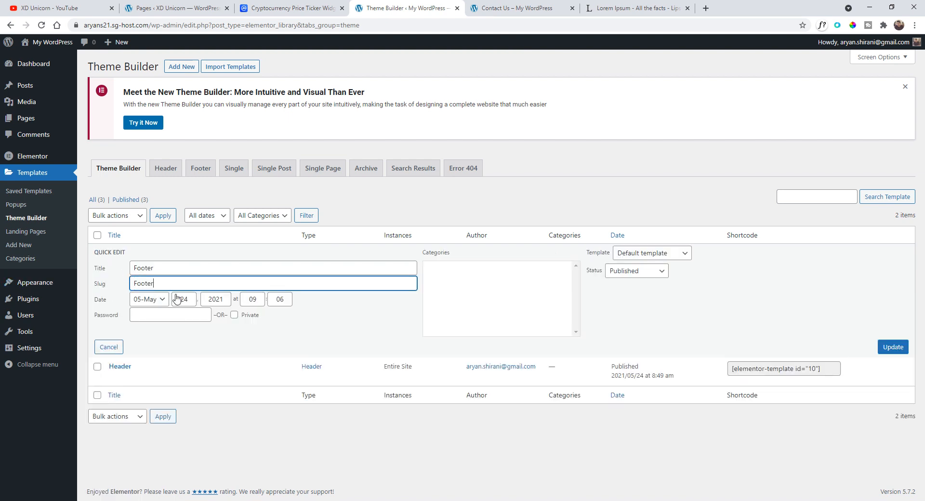
click(897, 349)
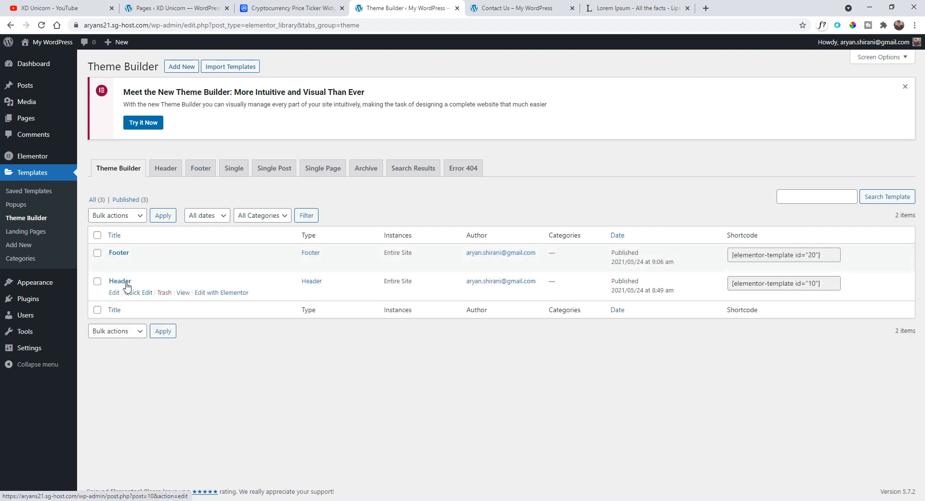
- Open the Header template in Elementor and add a Nav Menu widget below the tagline
click(227, 294)
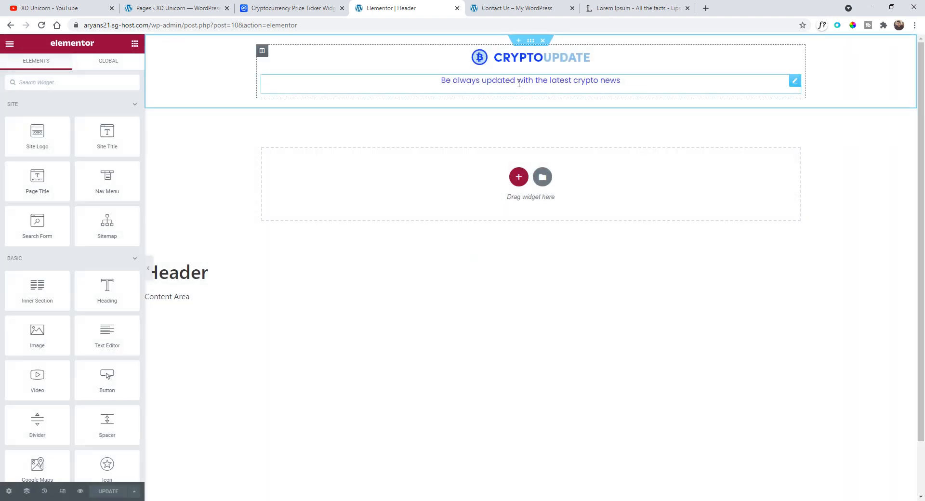
click(57, 84)
text(menu)
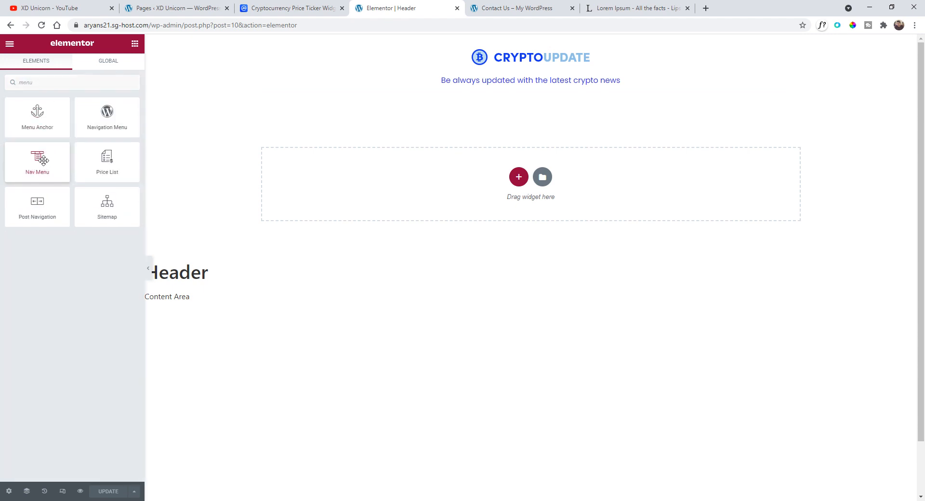
drag(39, 164, 514, 84)
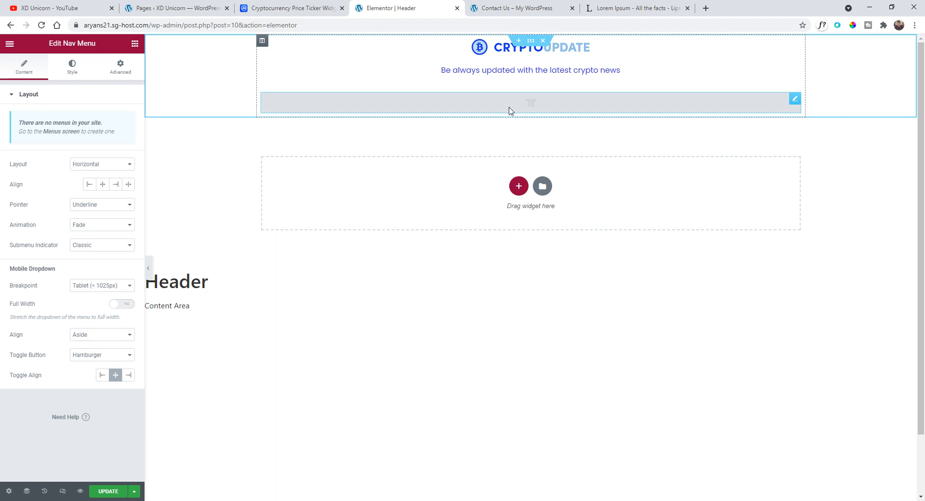
- Link the header logo image to the dynamic Site URL
click(573, 50)
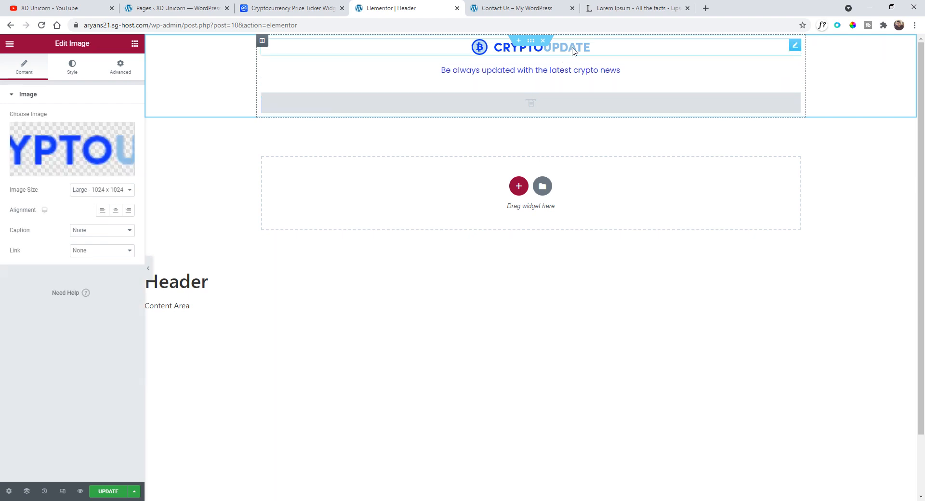
click(125, 255)
click(125, 275)
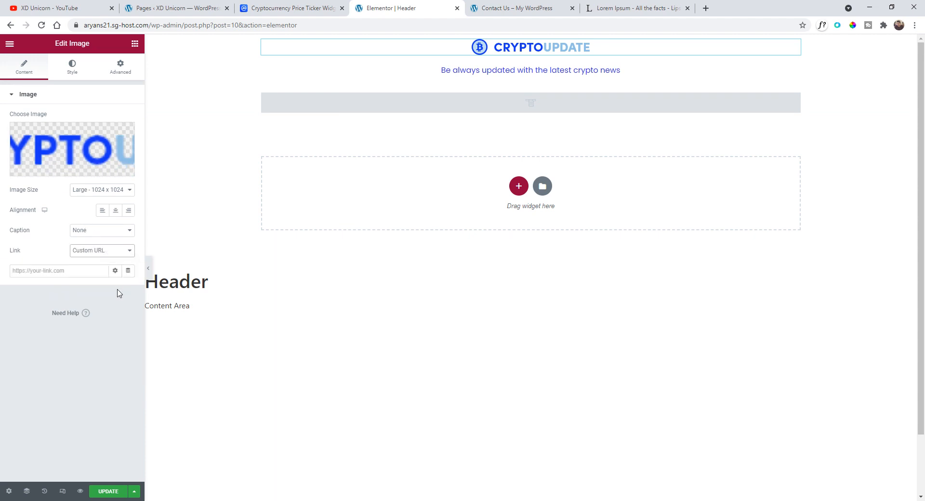
click(128, 273)
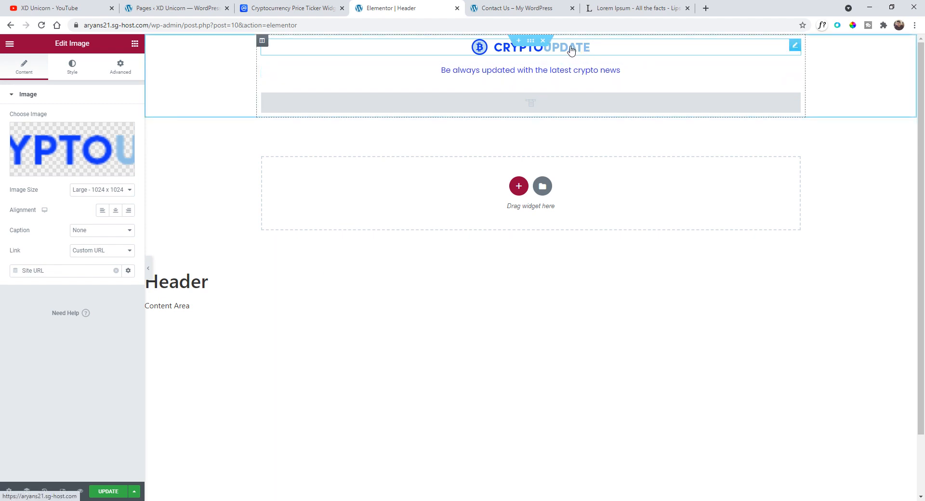
- Save the header template with the new nav menu widget and exit to the WordPress dashboard
click(479, 106)
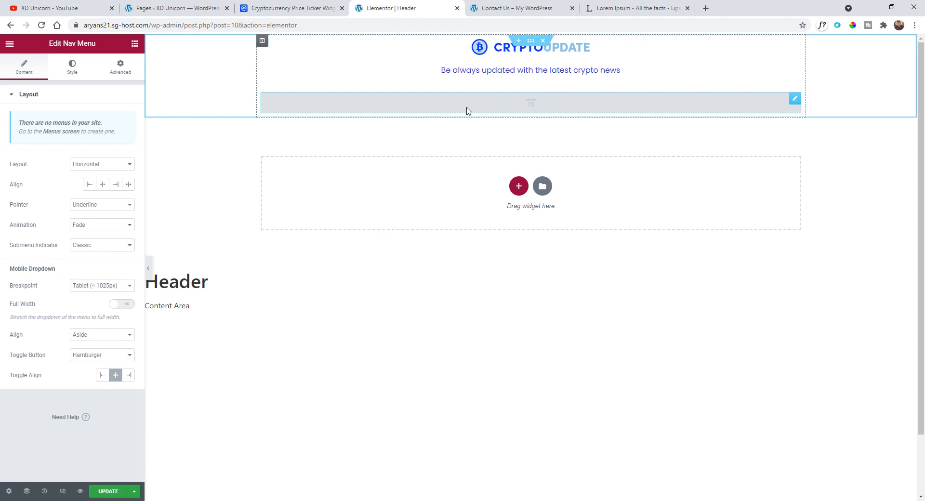
click(122, 491)
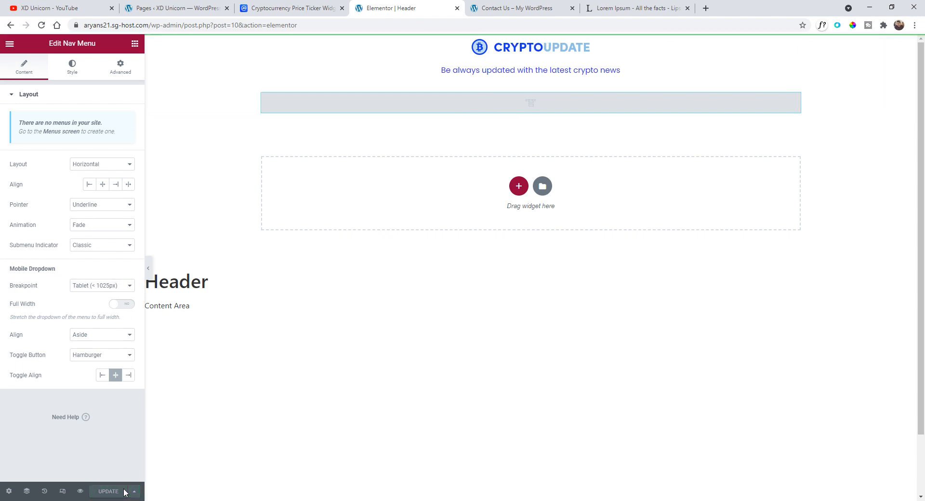
click(10, 44)
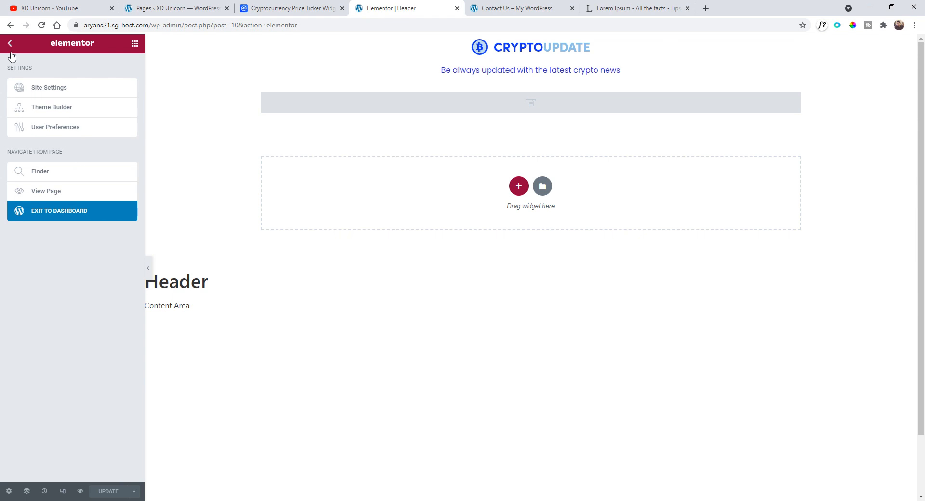
click(53, 212)
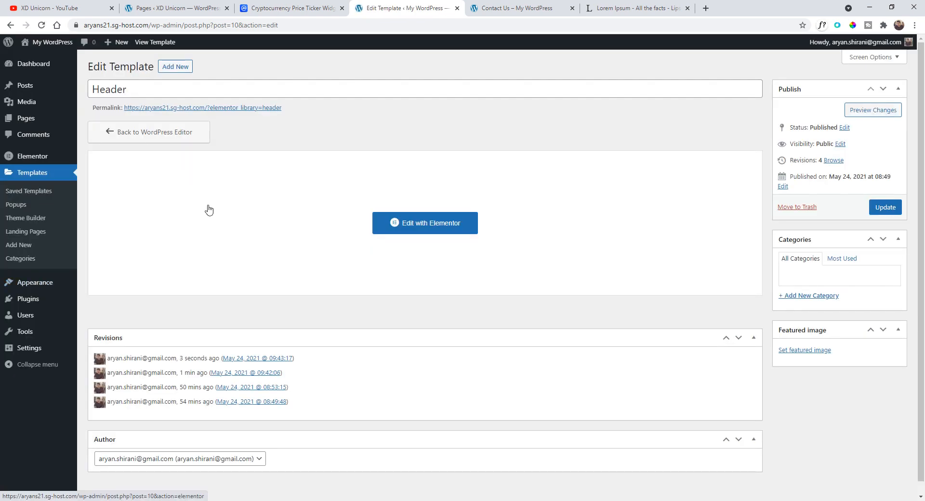
- Create the menu Menu 1 from the listed pages and remove its custom Home link
mouse_move(46, 285)
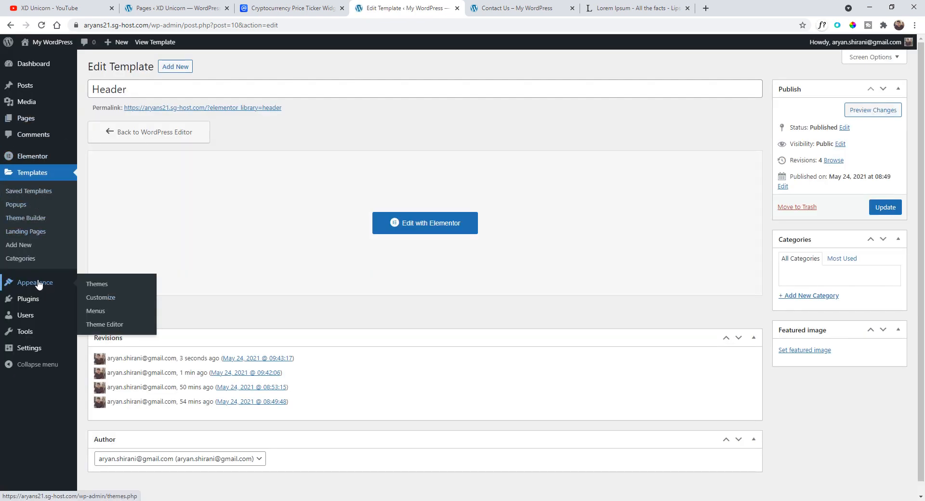
click(96, 312)
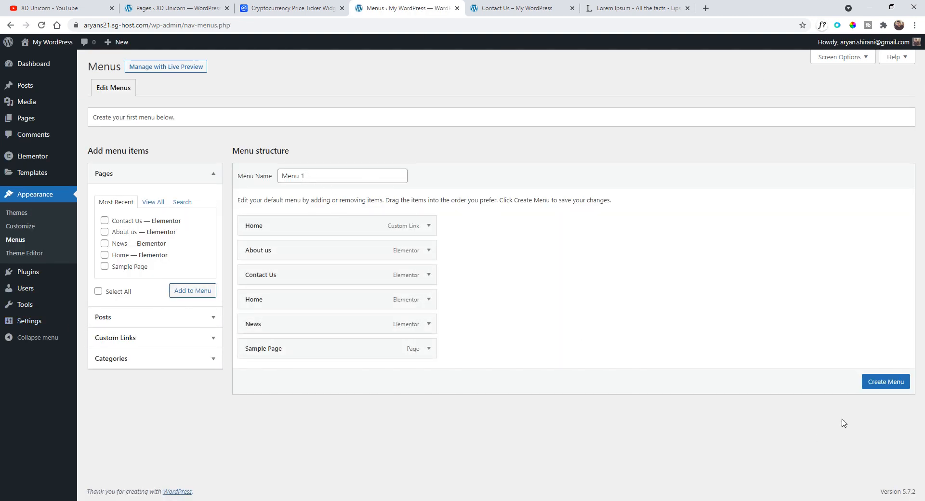
click(883, 383)
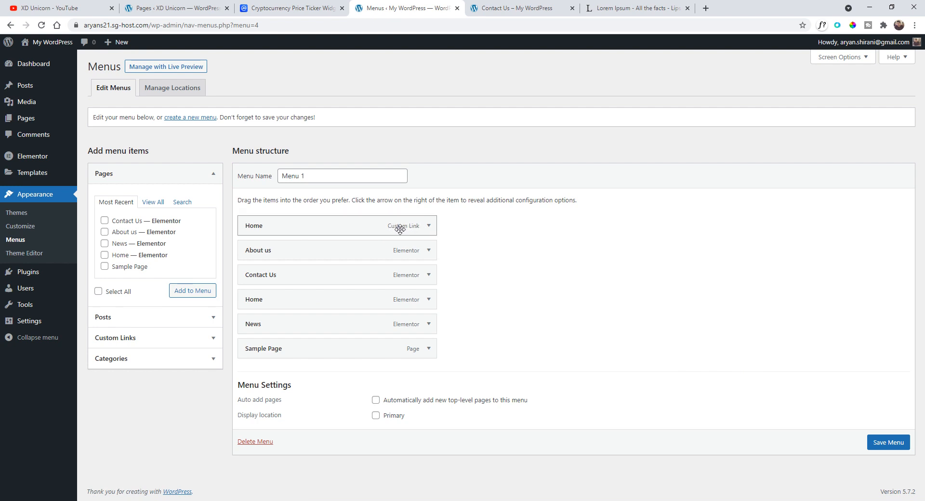
click(428, 226)
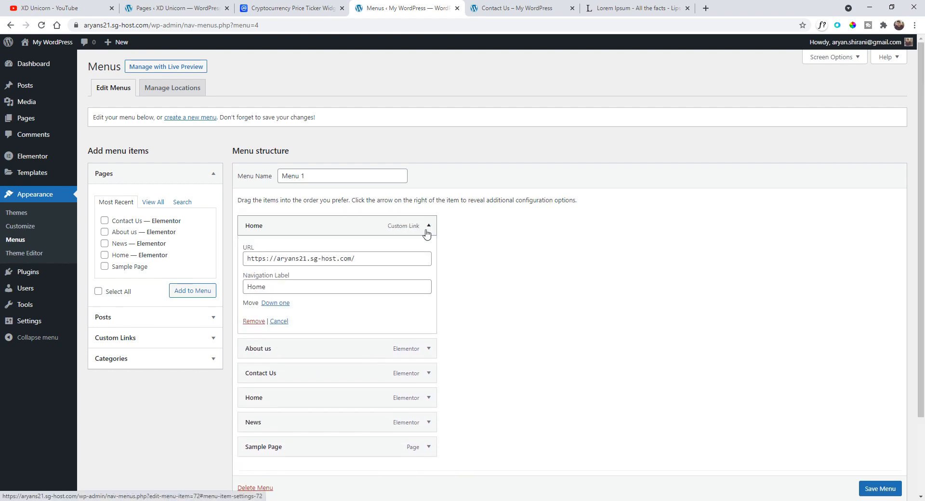
click(252, 321)
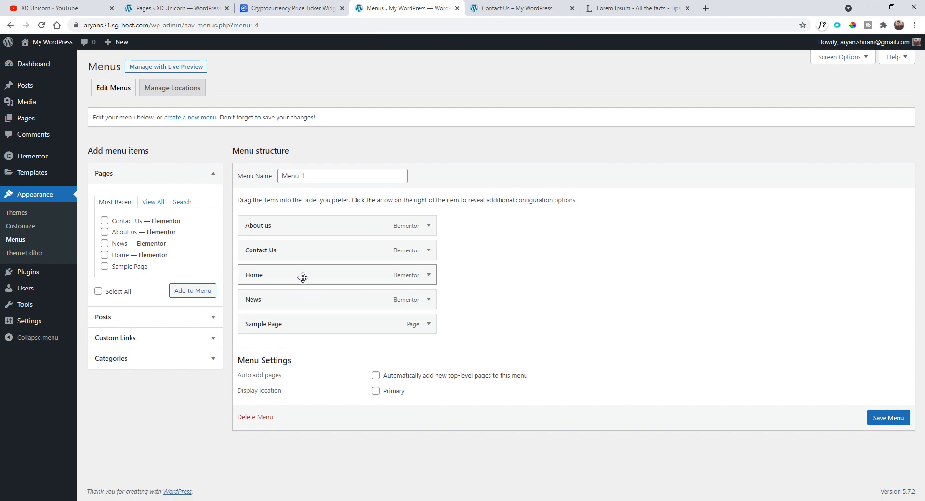
- Reorder the menu so Home comes first, followed by News
drag(361, 275, 357, 219)
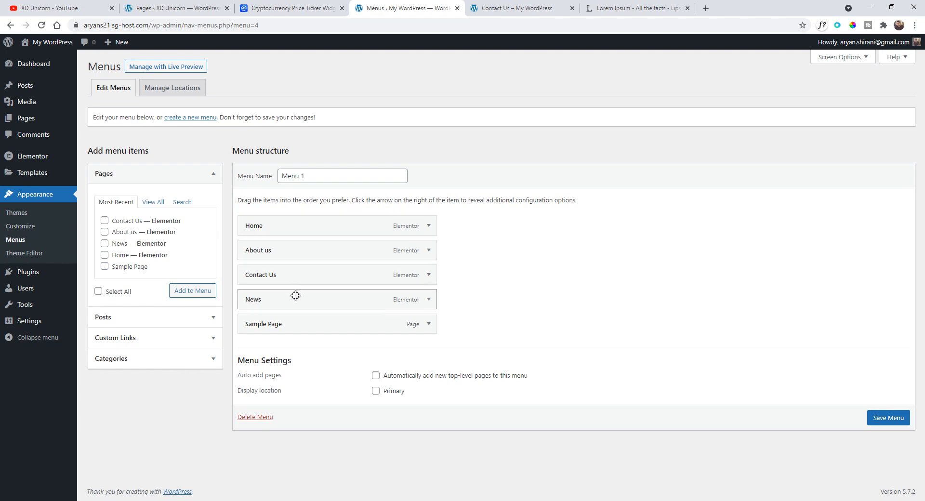
drag(296, 299, 292, 244)
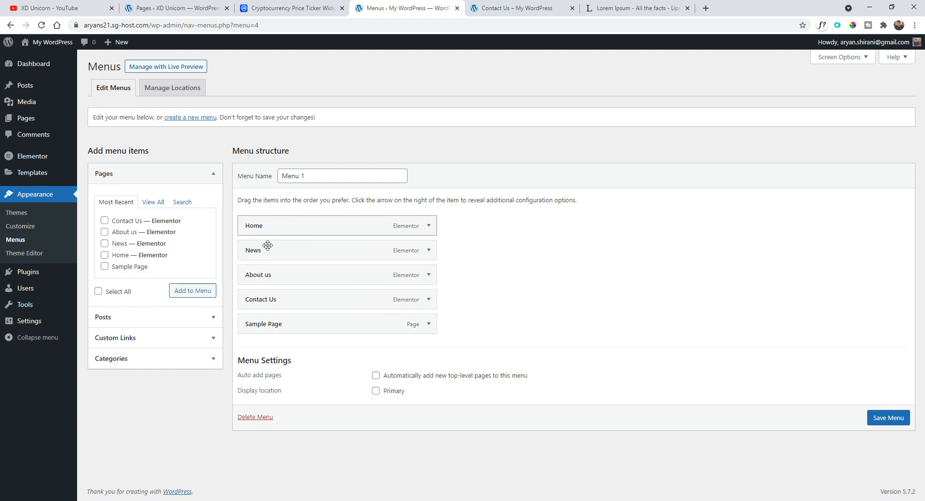
- Remove Sample Page from the menu and save the menu
click(429, 323)
click(247, 415)
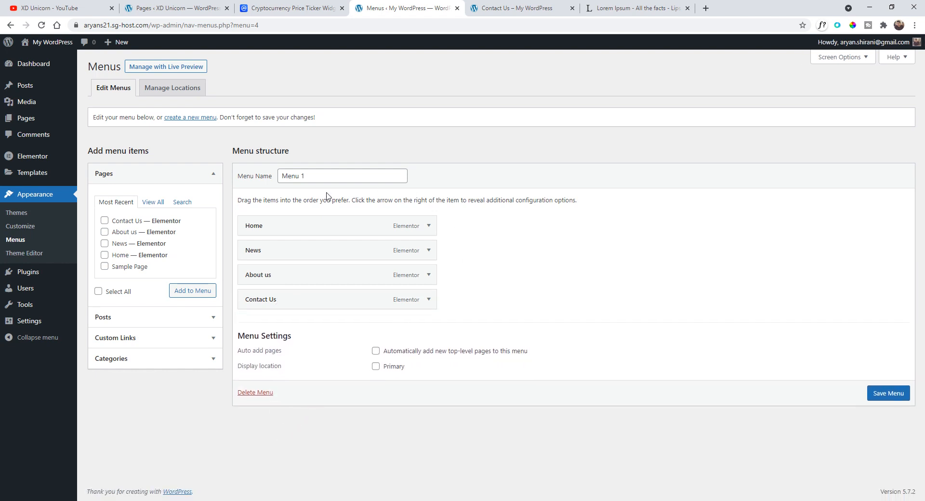
click(885, 399)
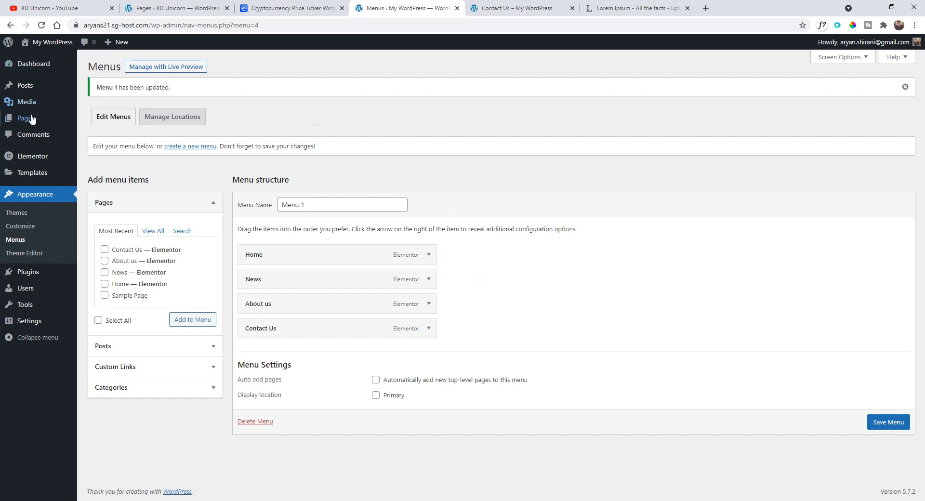
- Open the Header template from Theme Builder in Elementor
mouse_move(43, 119)
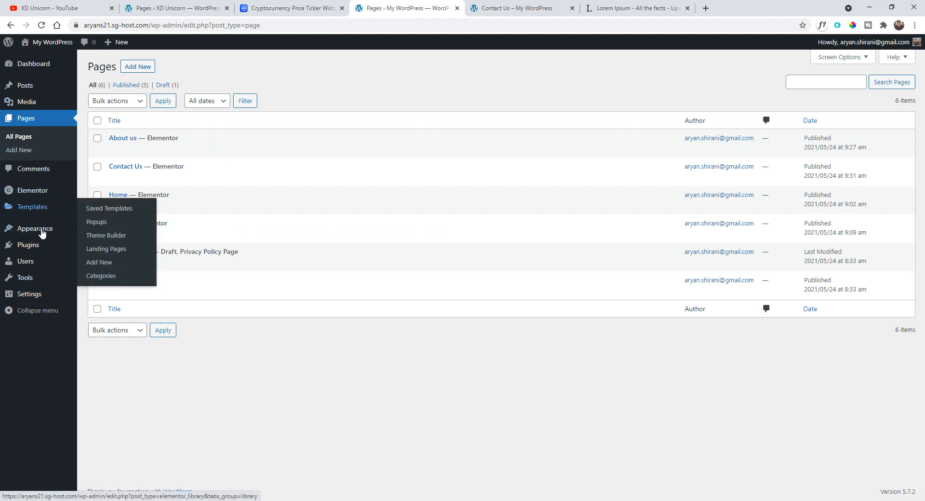
mouse_move(33, 210)
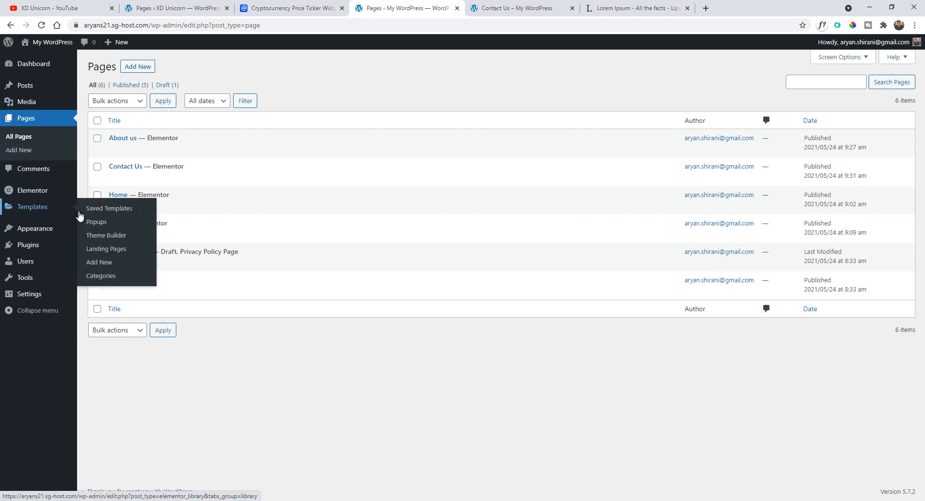
click(127, 239)
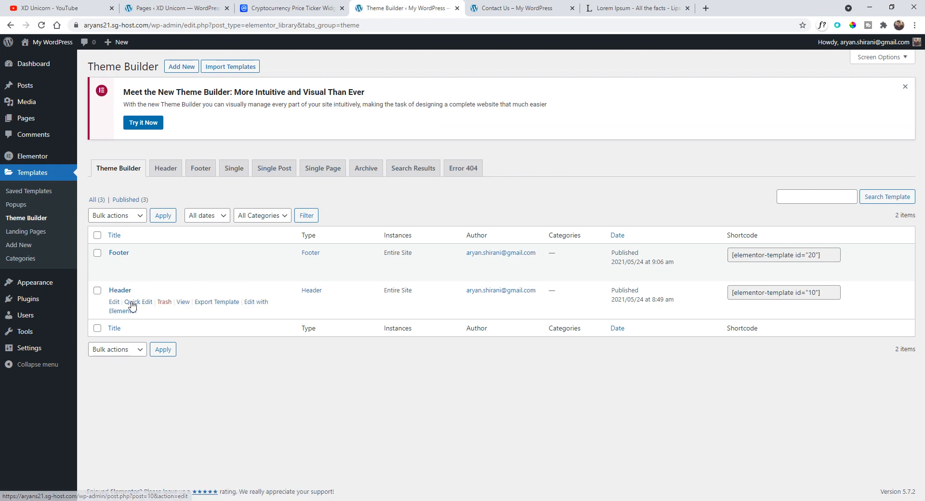
click(258, 307)
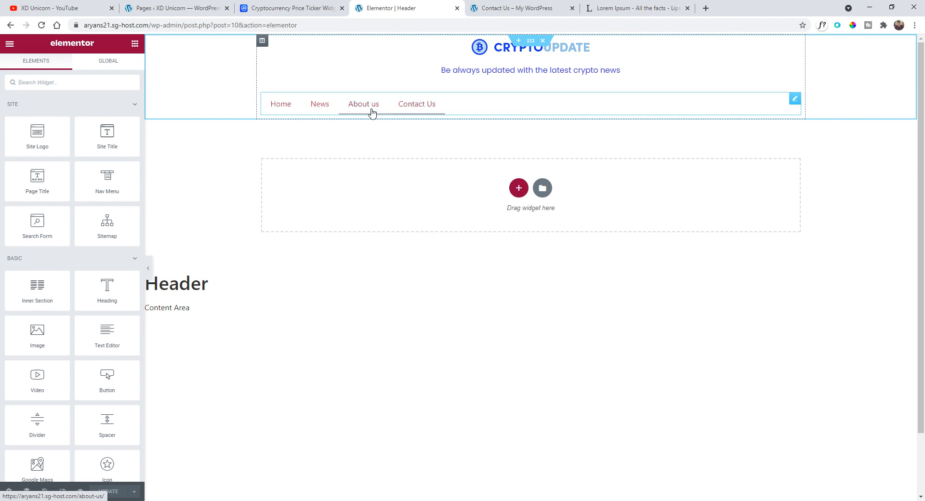
- Center-align the items of the header's nav menu
click(795, 99)
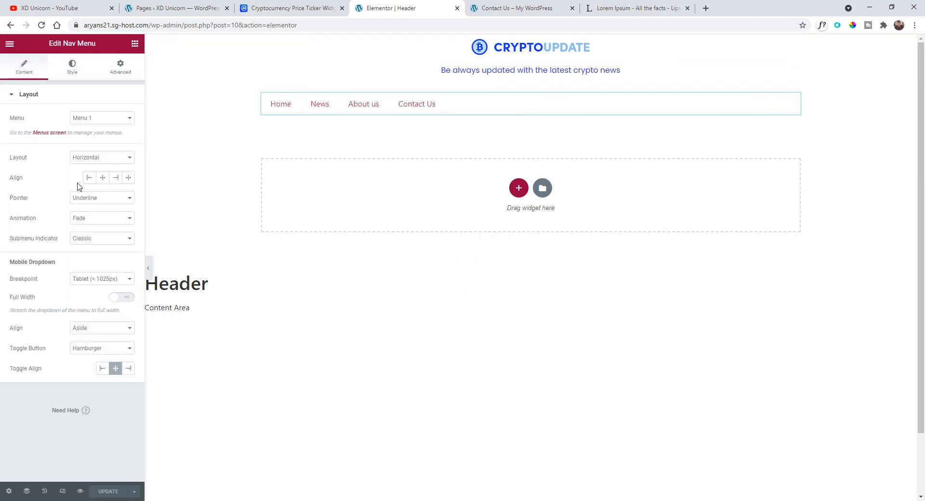
click(102, 178)
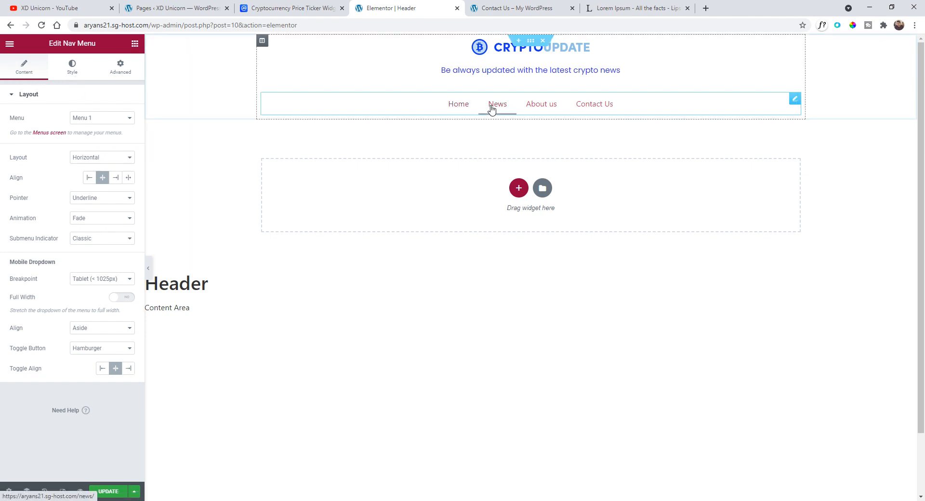
click(87, 198)
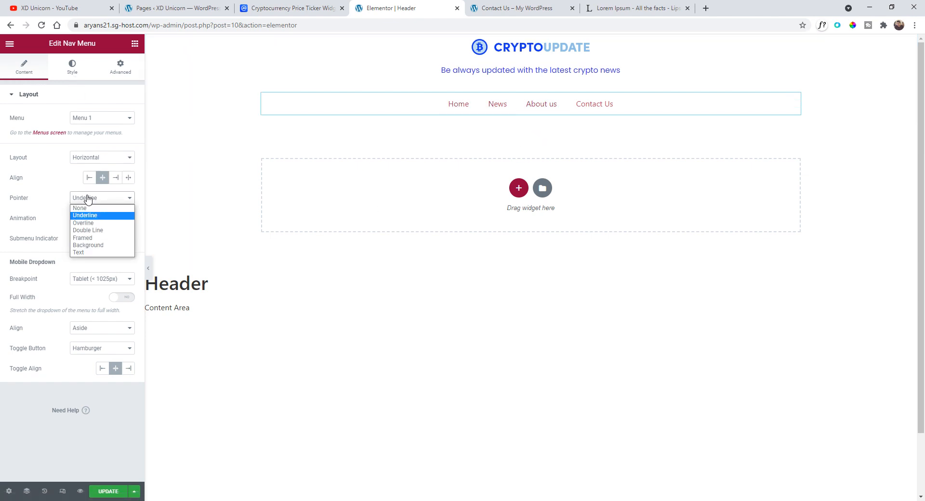
click(115, 224)
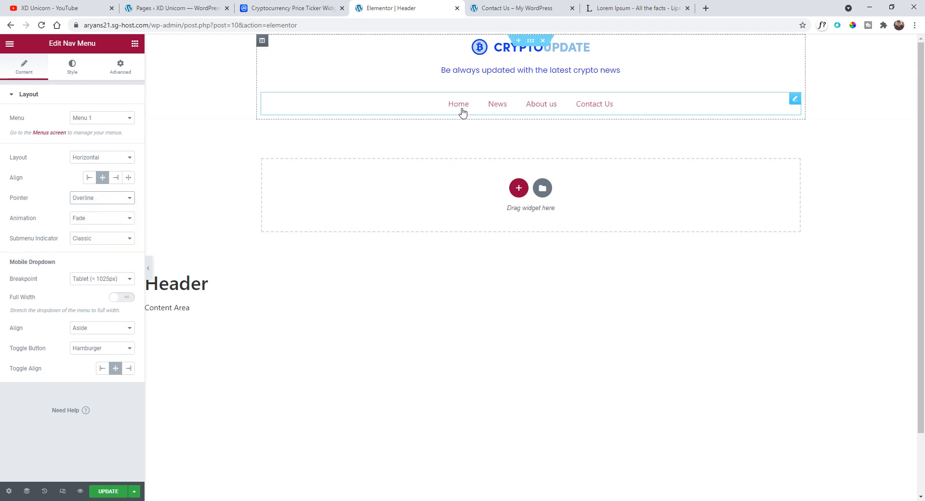
click(87, 199)
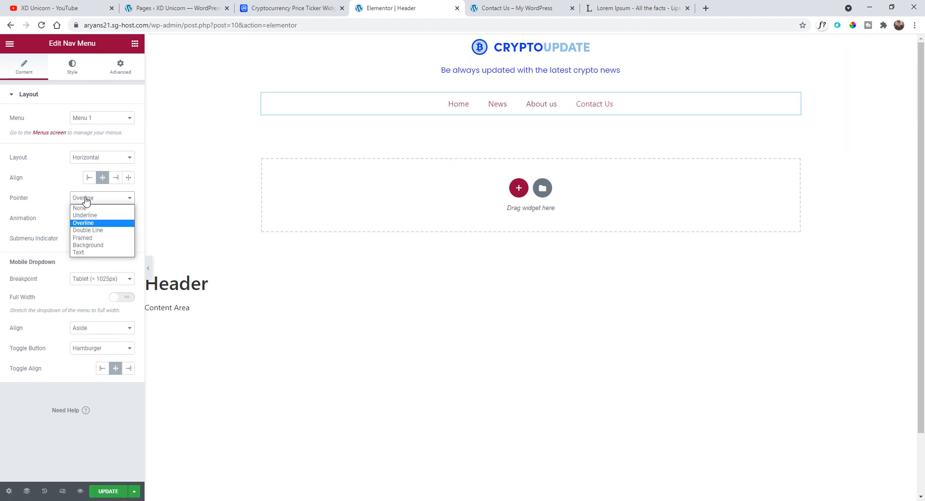
click(93, 217)
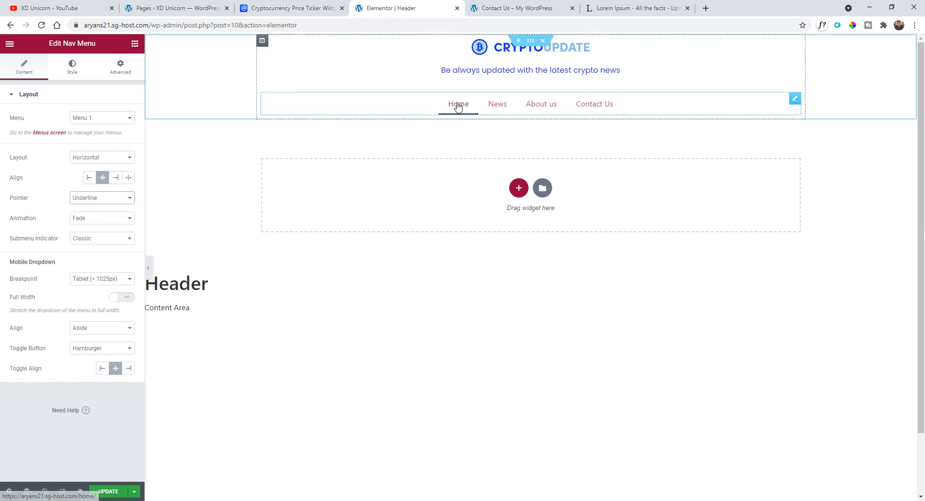
- Set the nav menu's animation to Slide
click(76, 220)
click(79, 236)
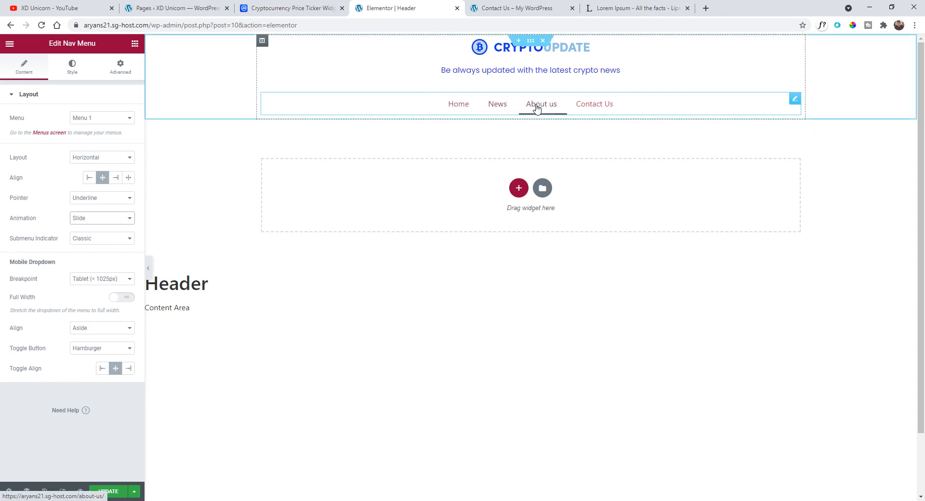
click(89, 220)
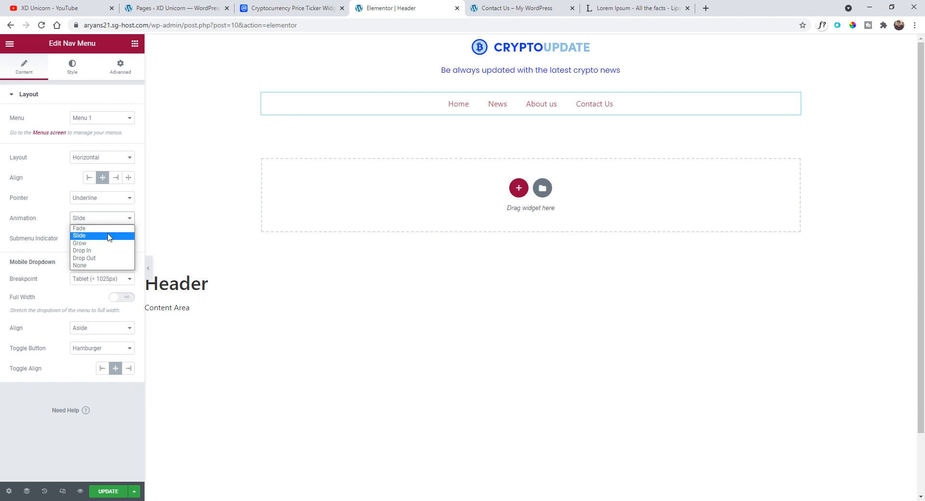
click(106, 236)
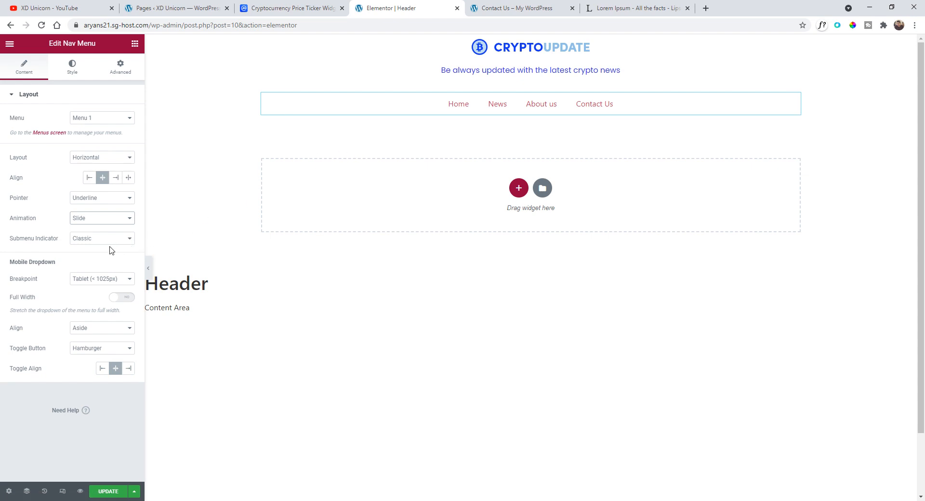
- Set the nav menu's typography font family to Poppins
click(70, 72)
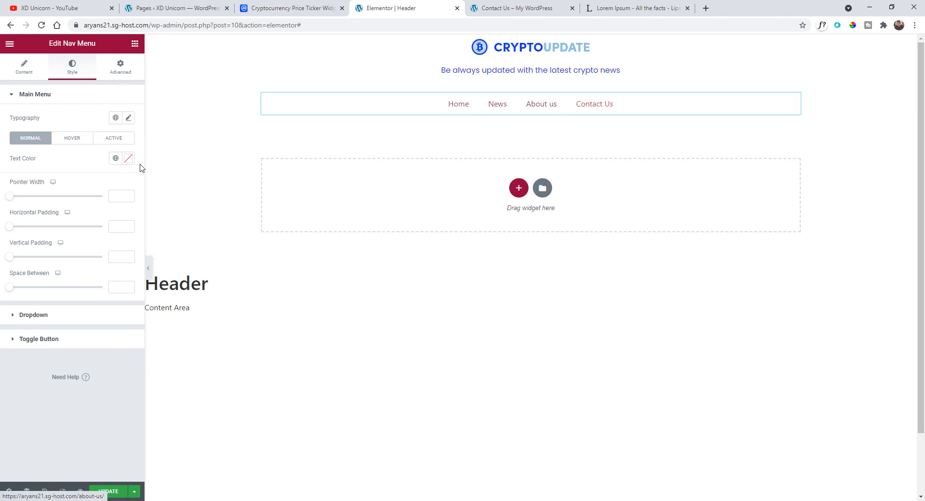
click(128, 119)
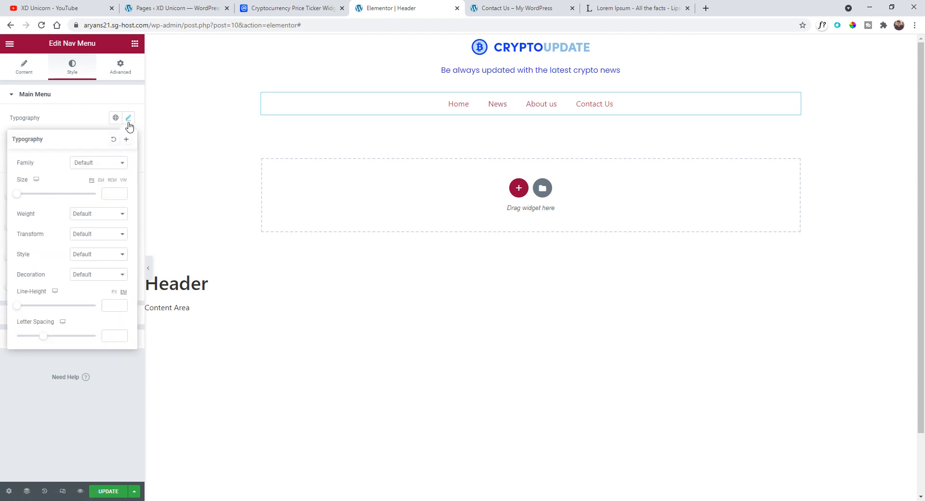
click(91, 167)
text(p)
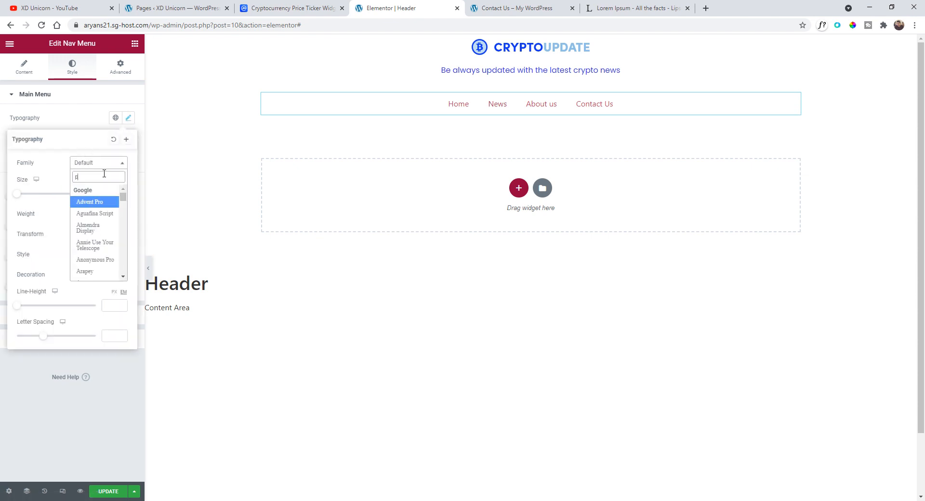
text(oppin)
key(Return)
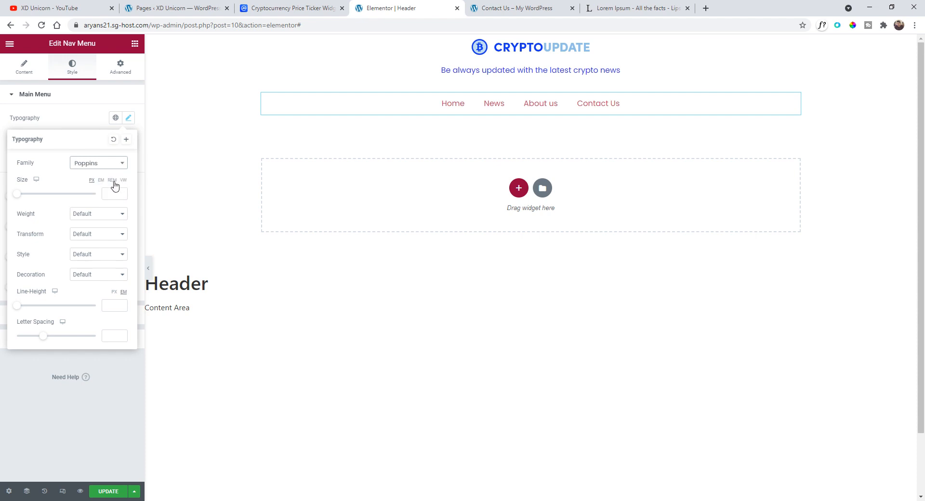
- Set the menu font size to 1 rem and its text transform to Uppercase
click(112, 181)
drag(21, 196, 27, 195)
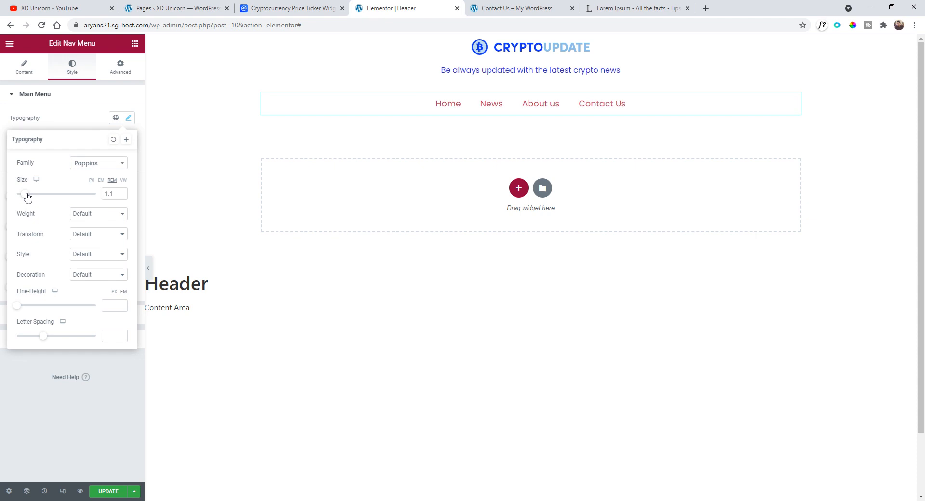
click(121, 195)
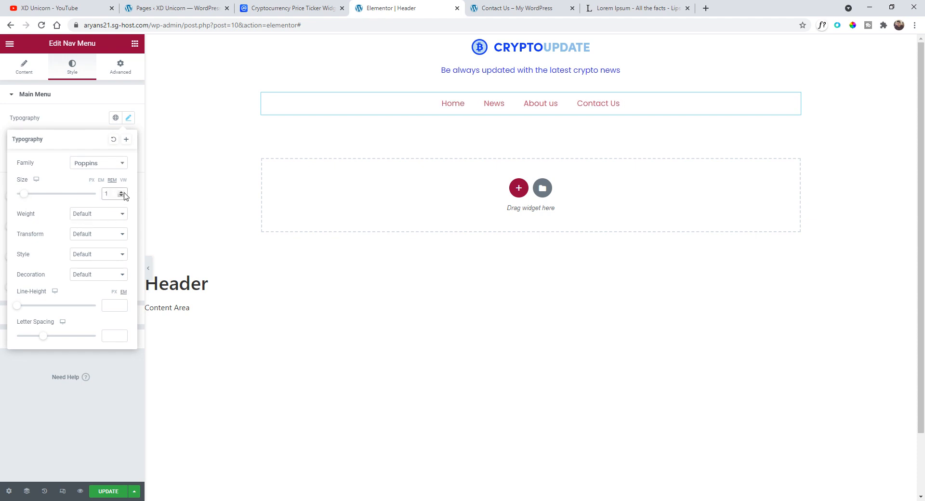
click(100, 235)
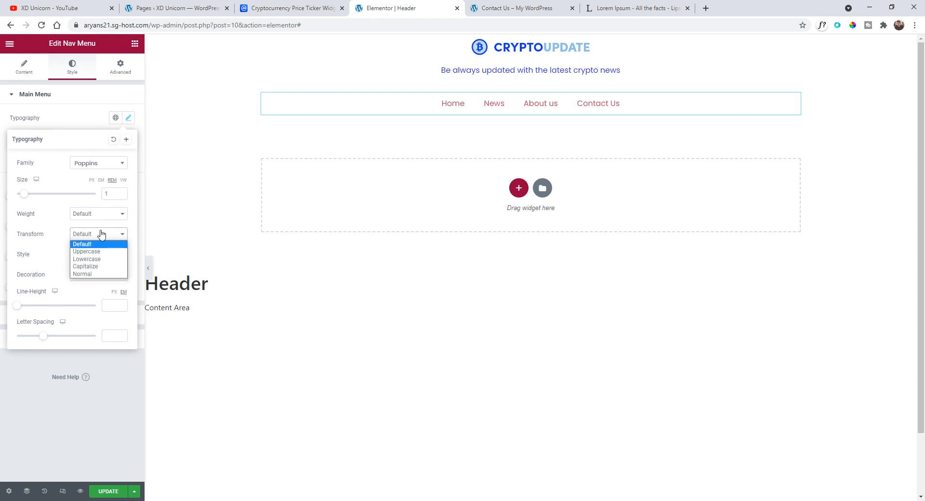
click(86, 251)
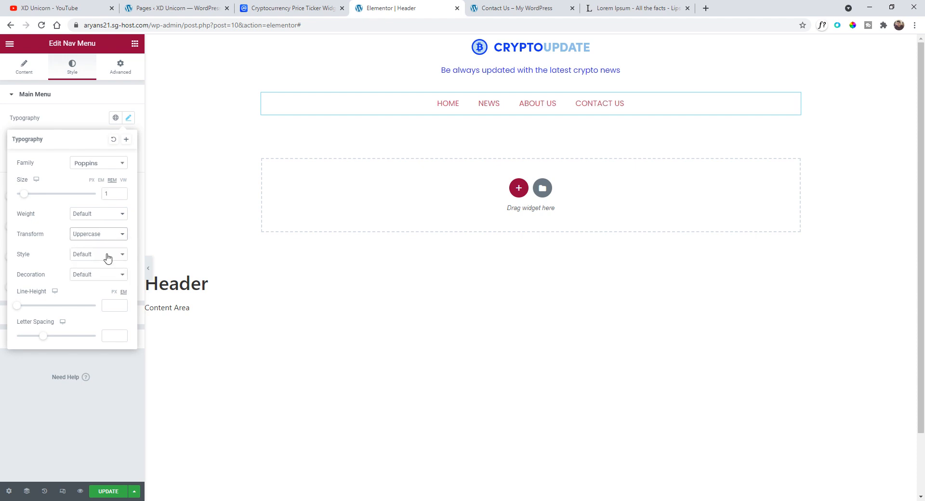
- Set the menu font weight to 700
click(96, 216)
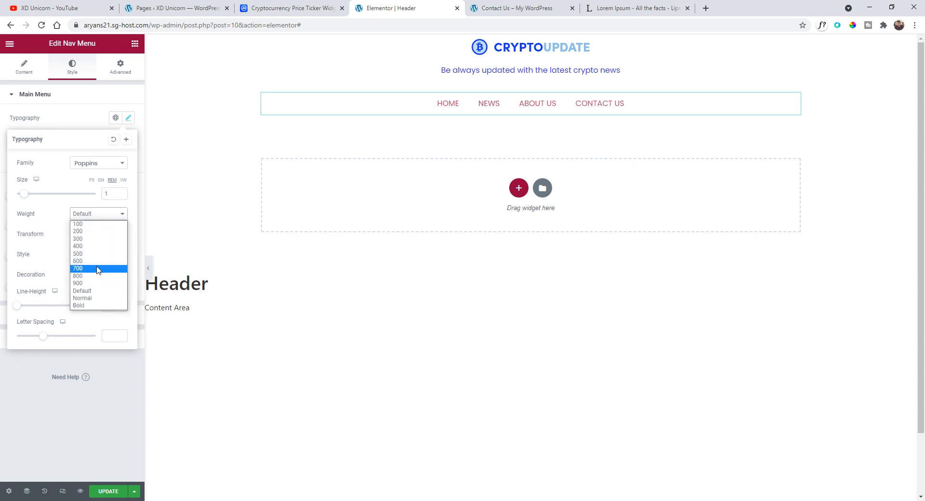
click(97, 268)
click(94, 214)
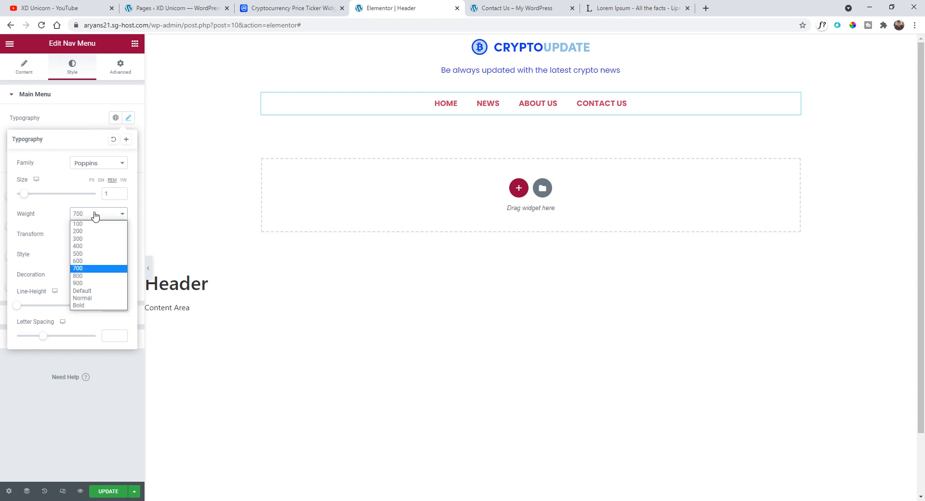
- Set the nav menu's font weight to 500
click(99, 262)
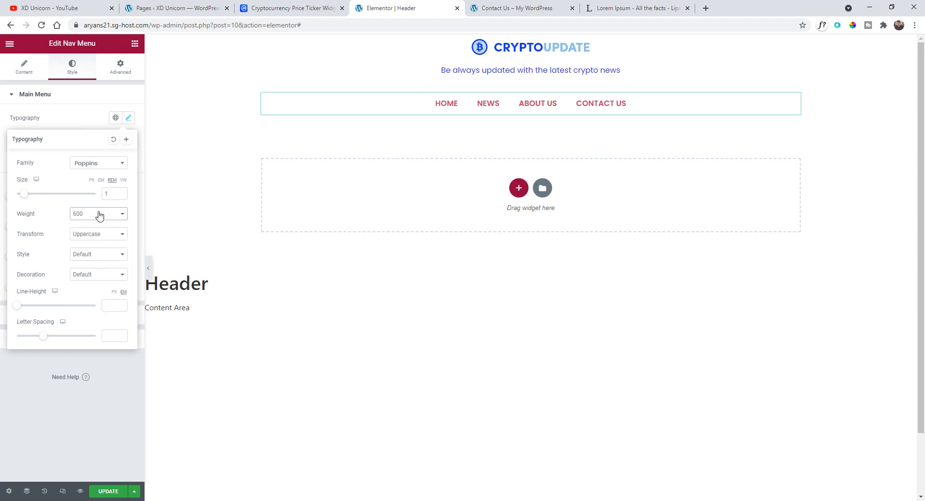
click(100, 216)
click(99, 255)
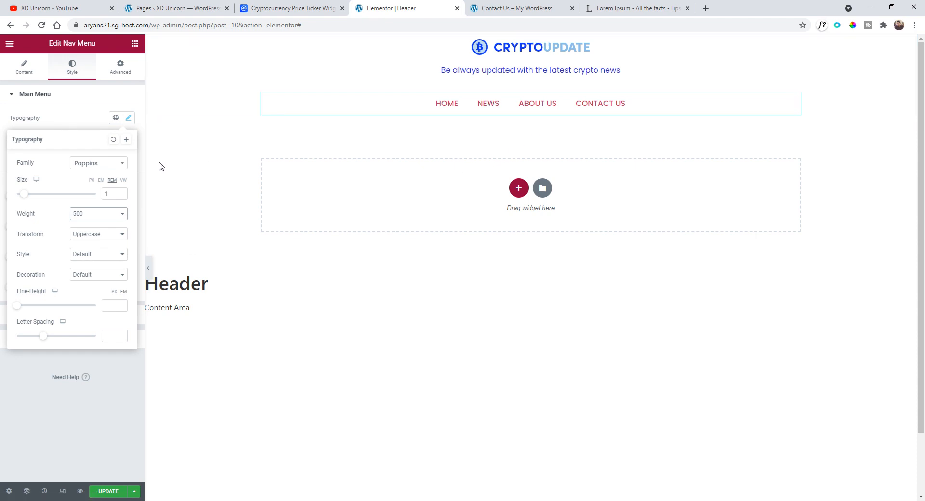
click(95, 125)
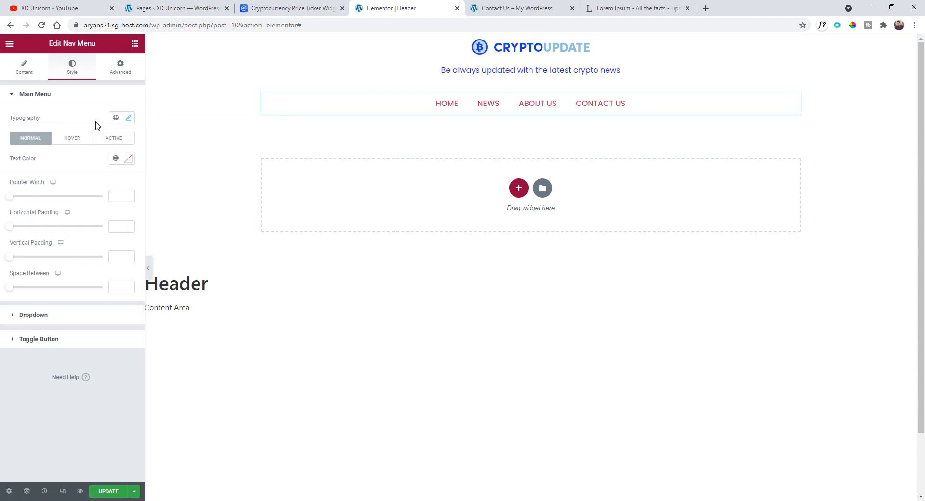
- Set the menu's normal text color to the global Blue color
click(115, 160)
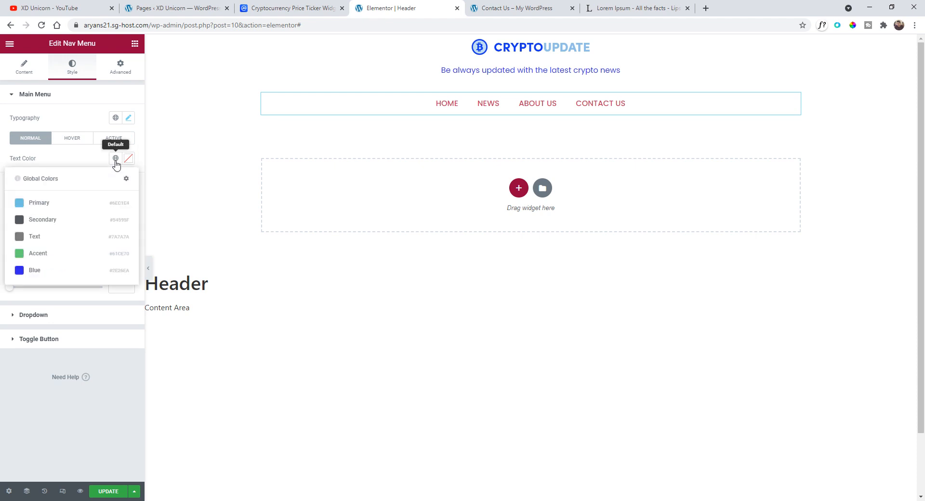
click(75, 272)
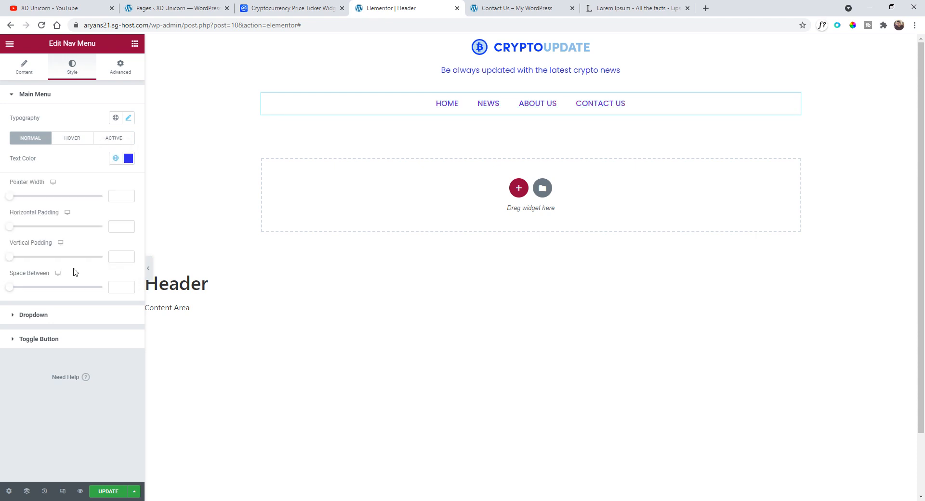
click(113, 140)
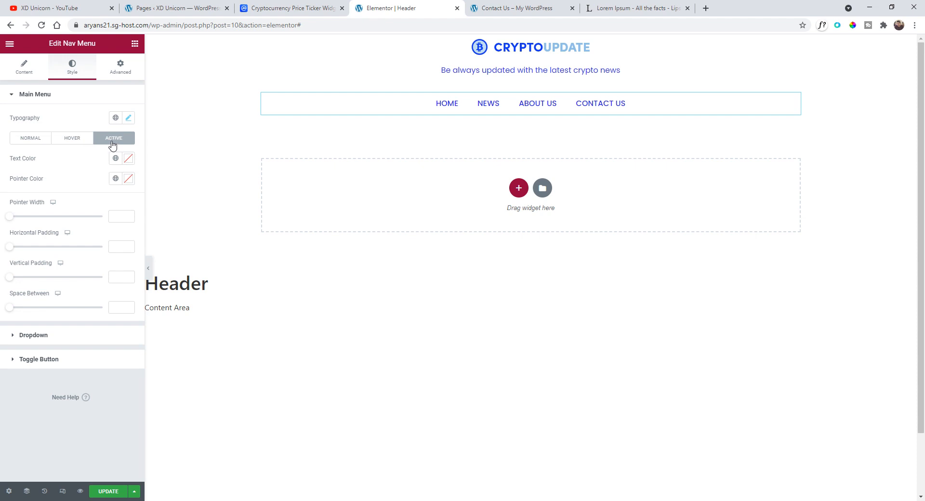
click(30, 140)
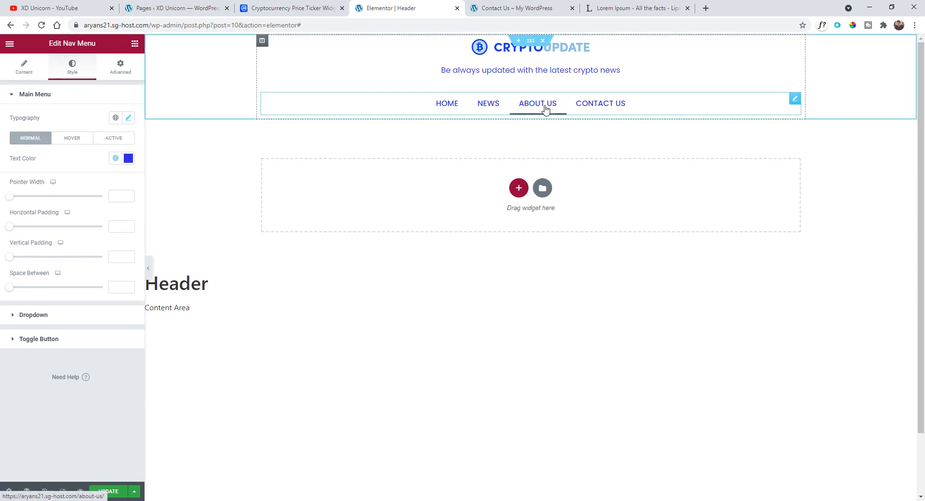
- Lower the normal text color's opacity to #2E26EAC7
click(128, 161)
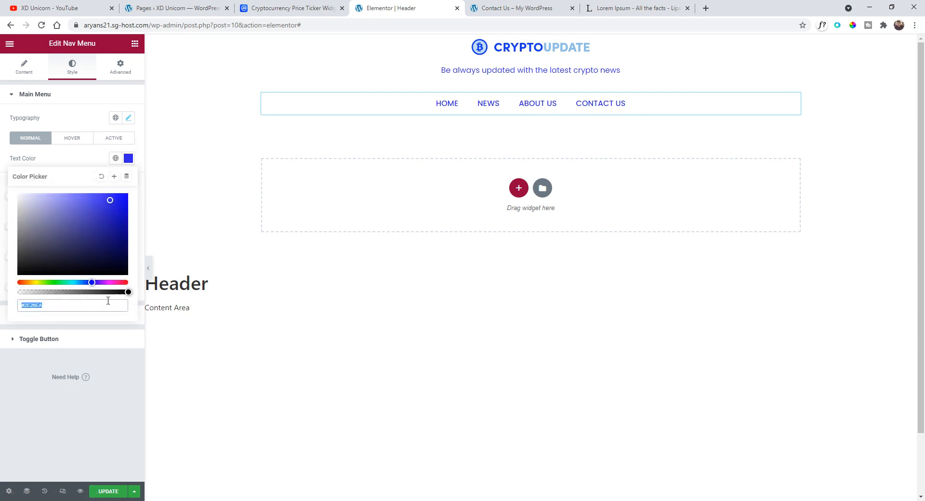
drag(127, 292, 106, 294)
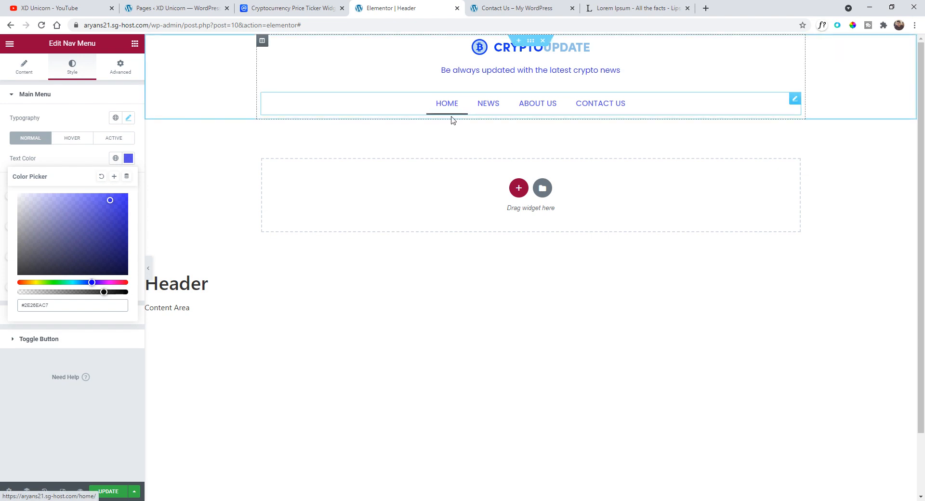
click(72, 157)
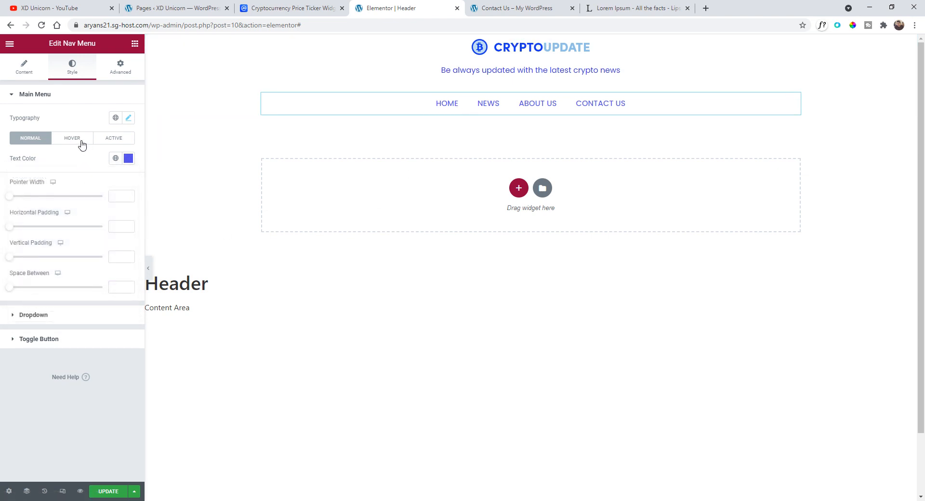
- Set the hover text color and pointer color to the global Blue color
click(72, 139)
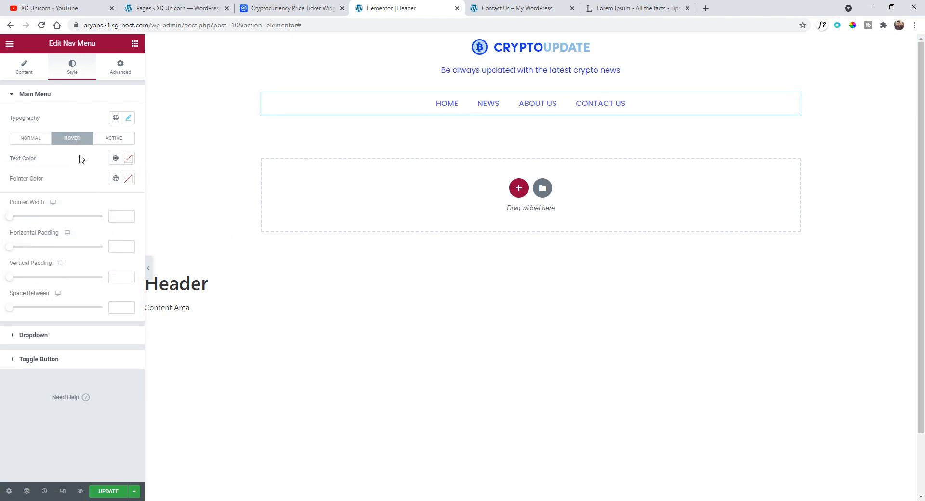
click(115, 158)
click(72, 270)
click(116, 178)
click(35, 290)
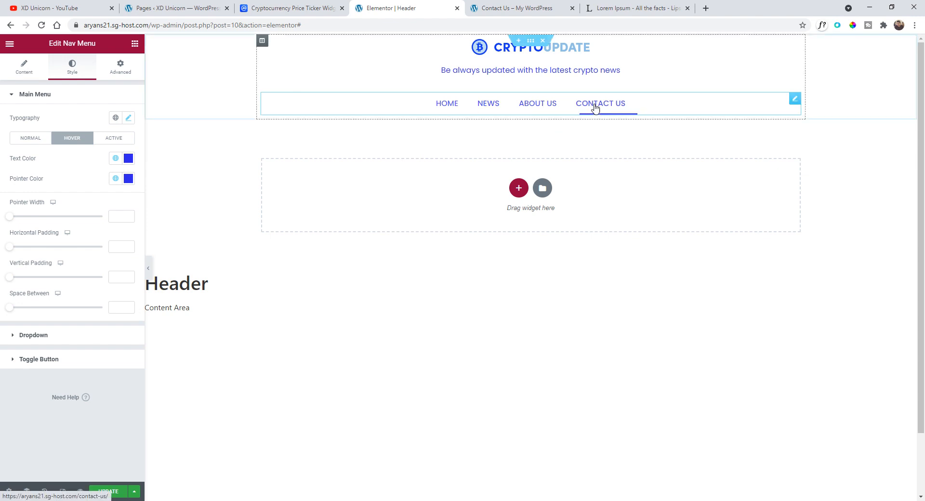
- Set the active text color and pointer color to the global Blue color
click(120, 139)
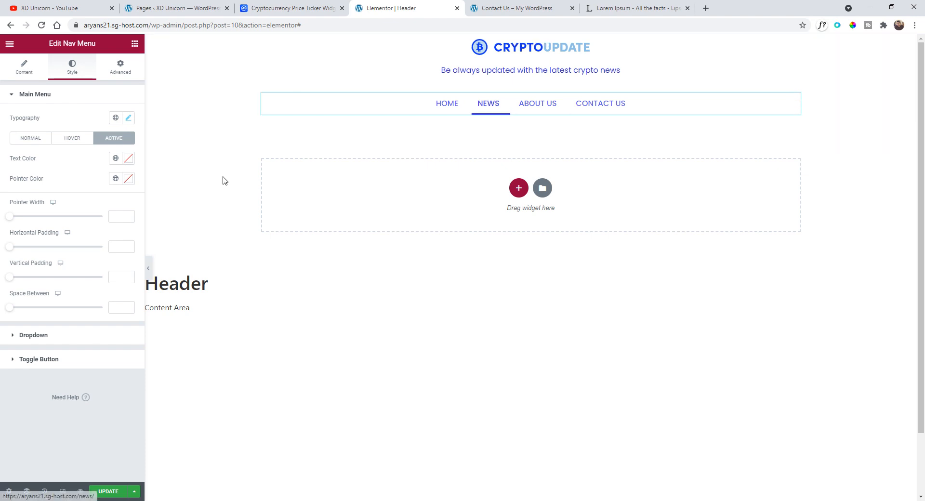
click(115, 158)
click(54, 271)
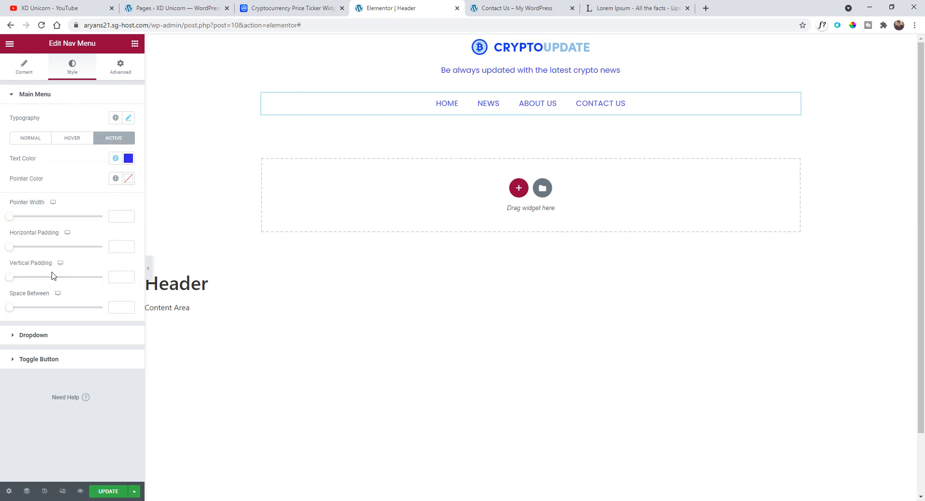
click(115, 178)
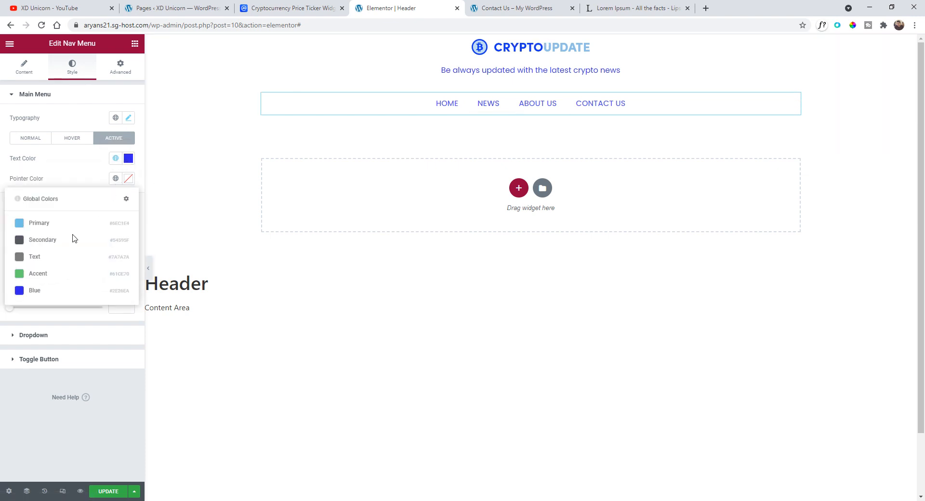
click(59, 292)
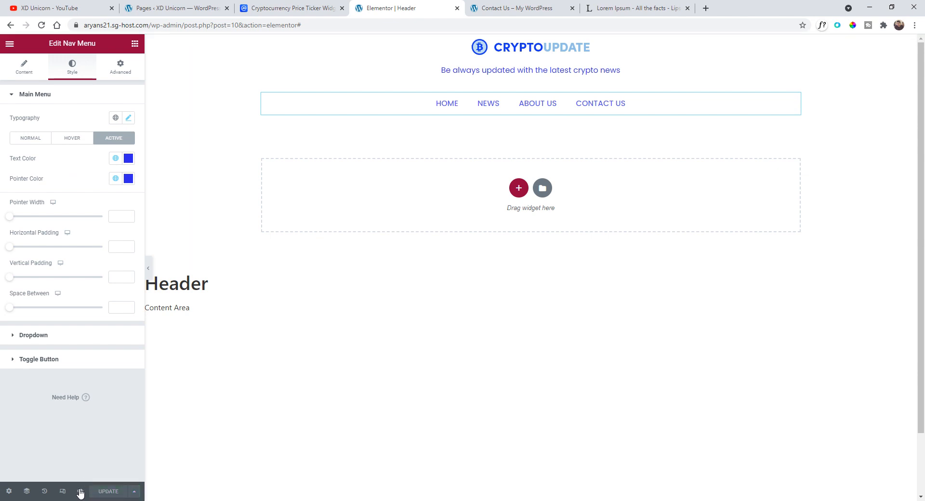
- Preview the header and check each menu link's pages and hover effects
mouse_move(80, 493)
click(101, 467)
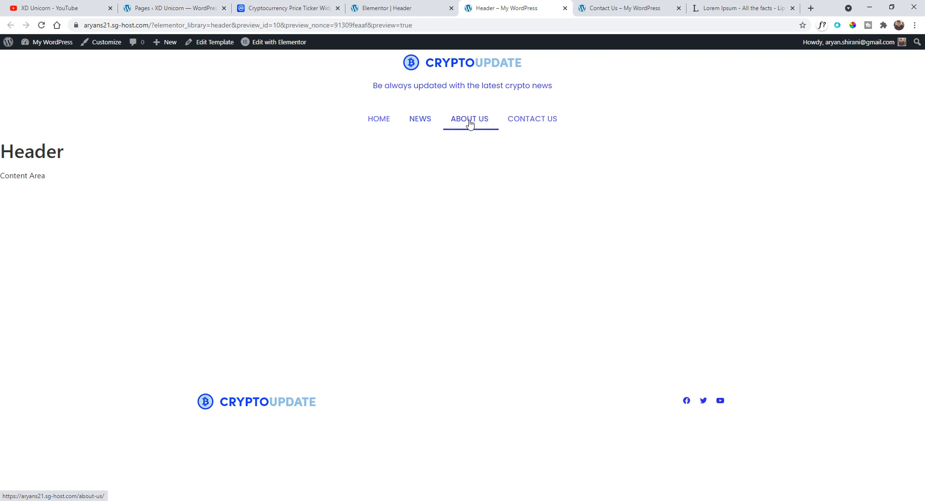
click(432, 128)
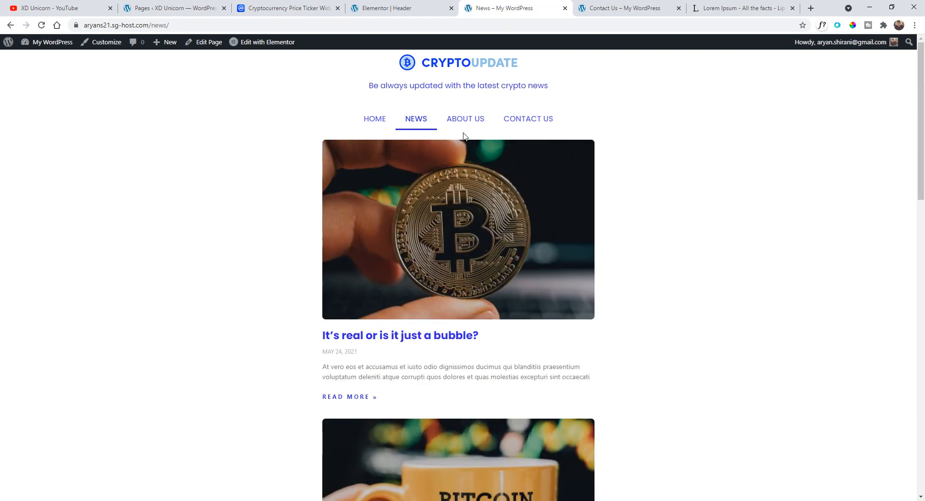
click(470, 129)
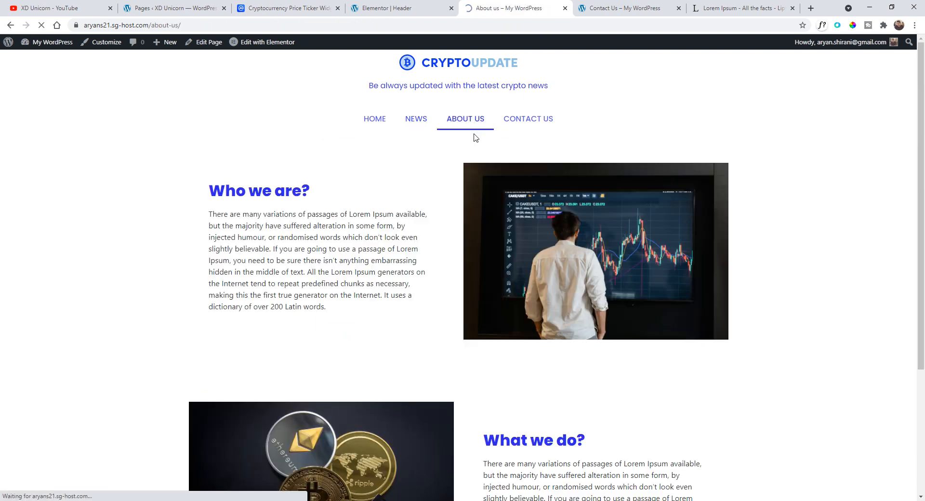
click(528, 121)
click(382, 129)
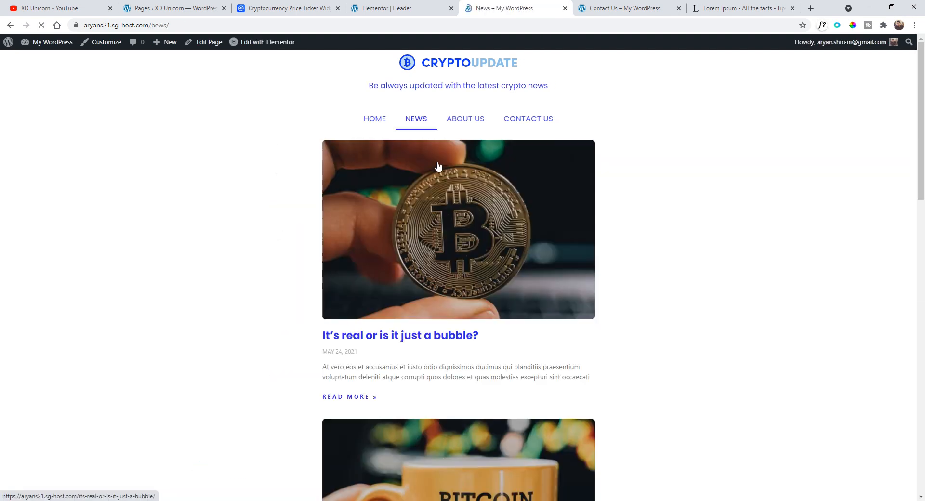
click(471, 126)
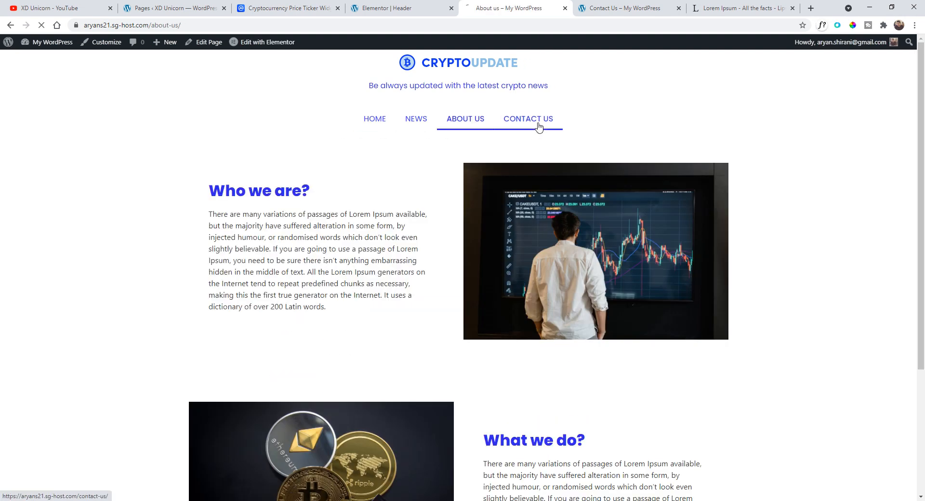
click(537, 123)
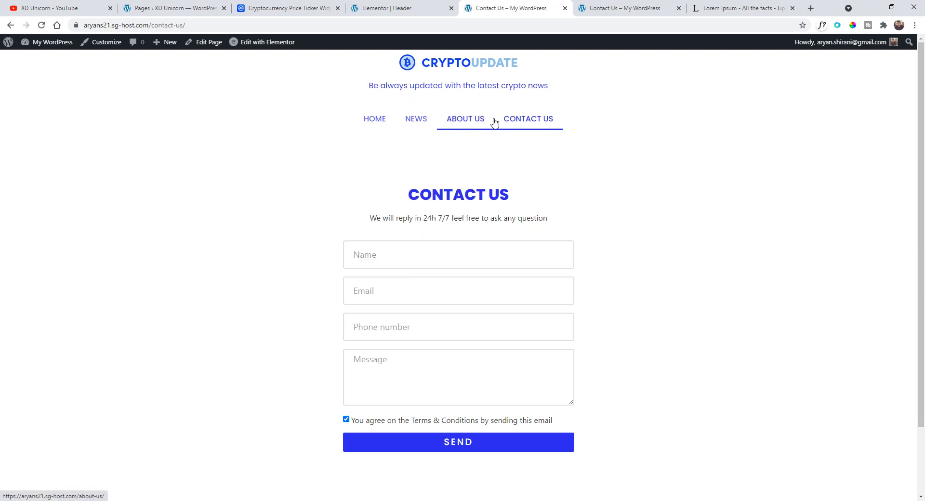
click(410, 7)
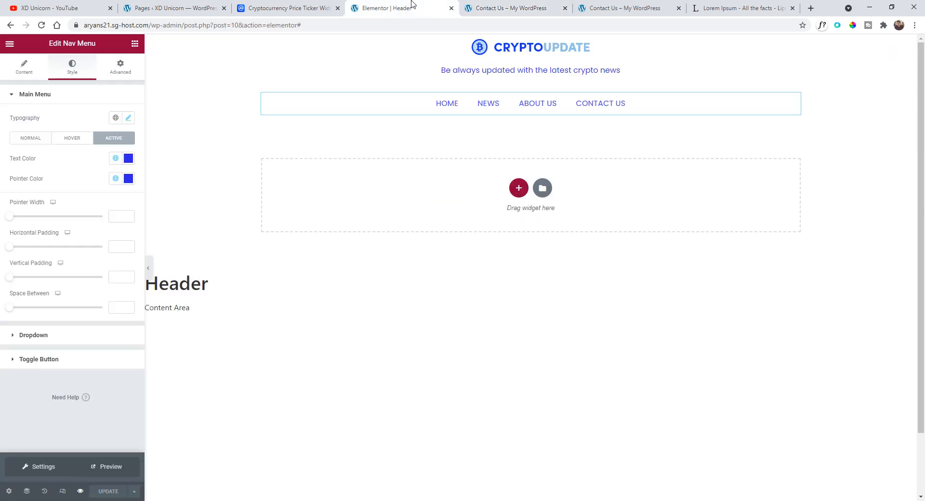
- Reduce the menu font size to 0.9 rem and update the template
click(795, 103)
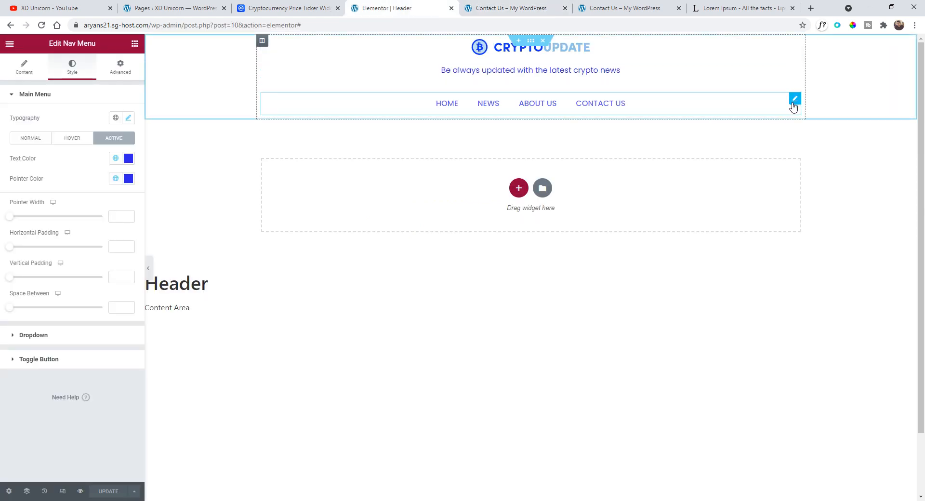
click(34, 72)
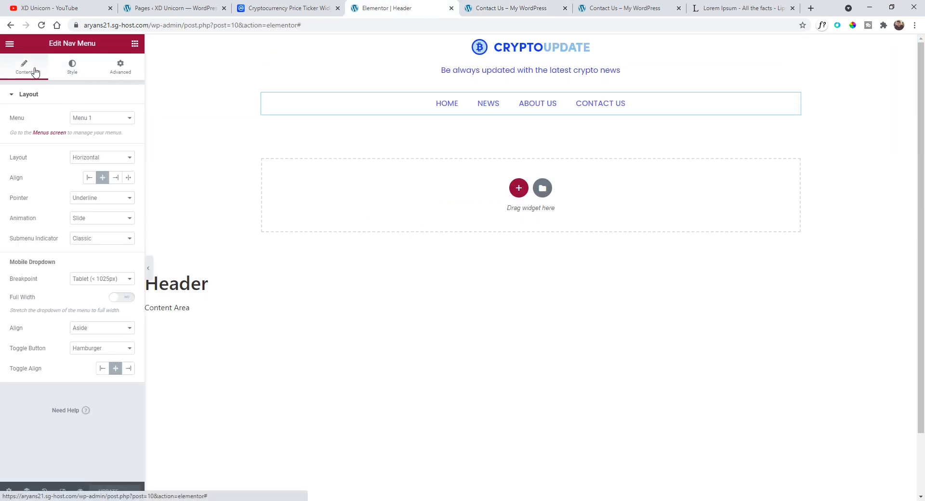
click(58, 71)
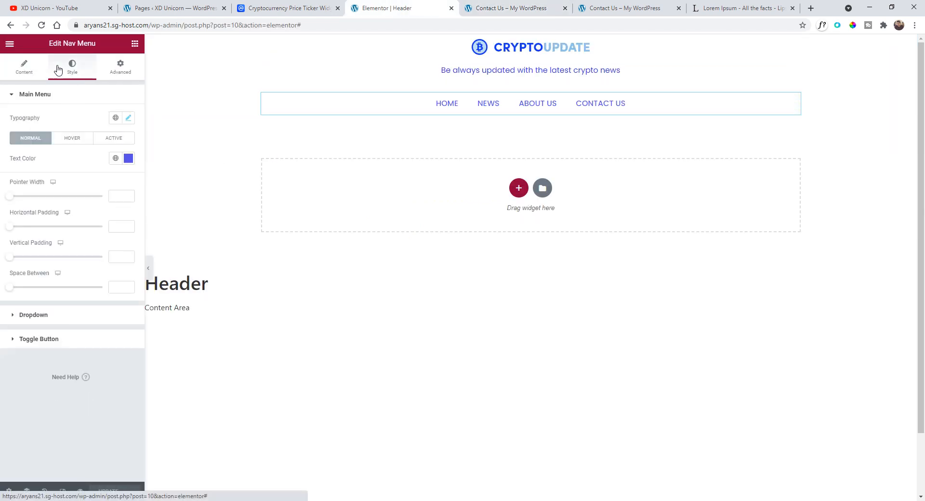
click(128, 119)
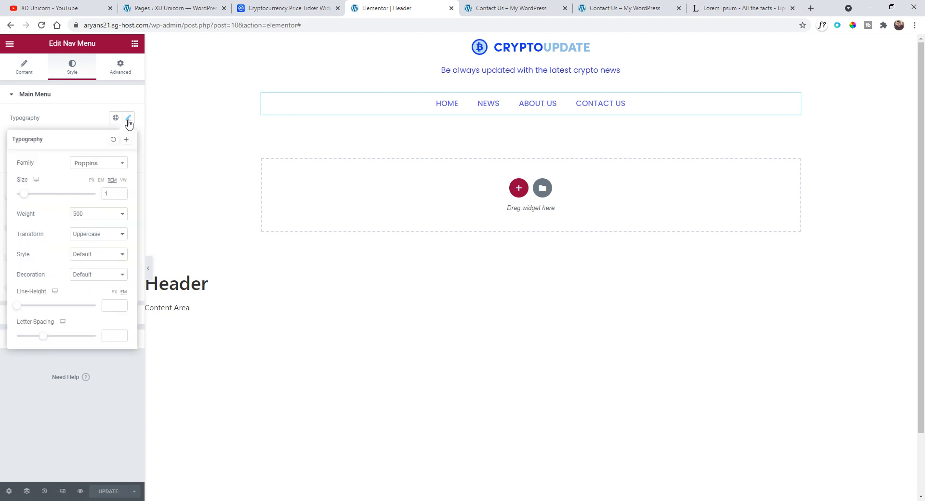
click(121, 195)
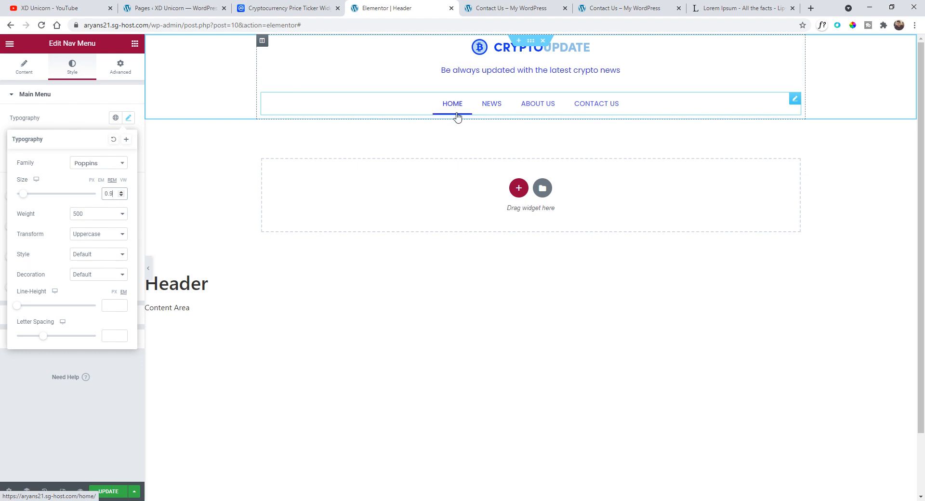
click(110, 491)
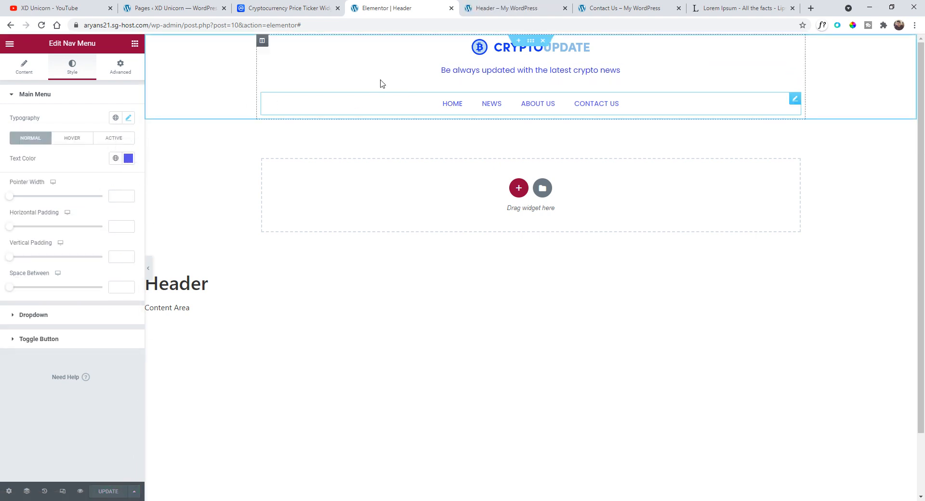
- Preview the header again and check the menu links across pages
mouse_move(81, 496)
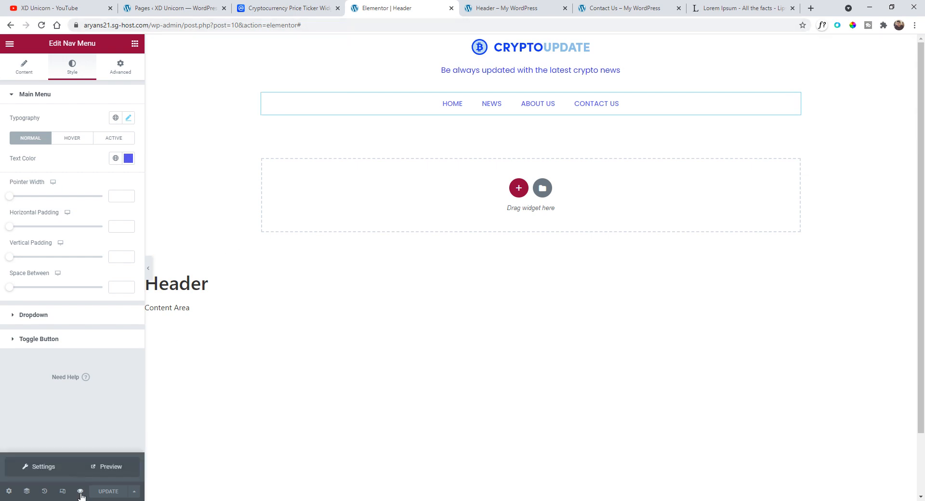
click(108, 468)
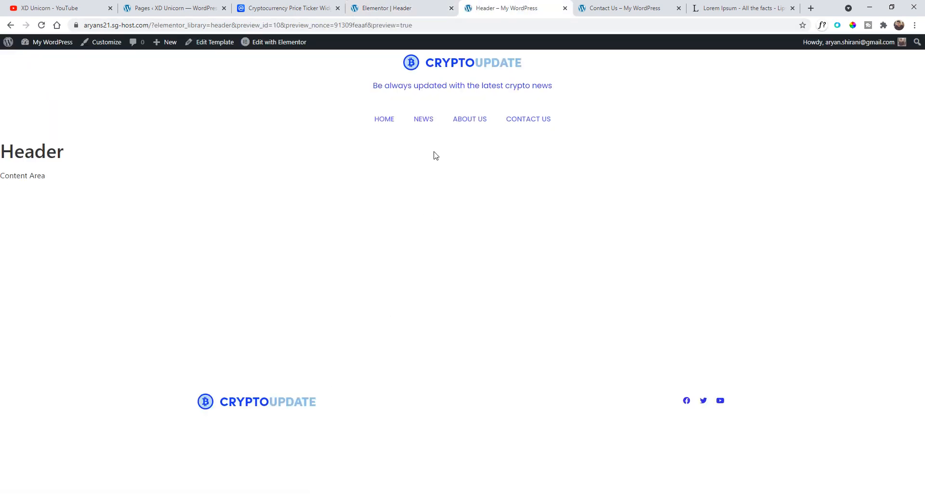
click(424, 120)
click(470, 125)
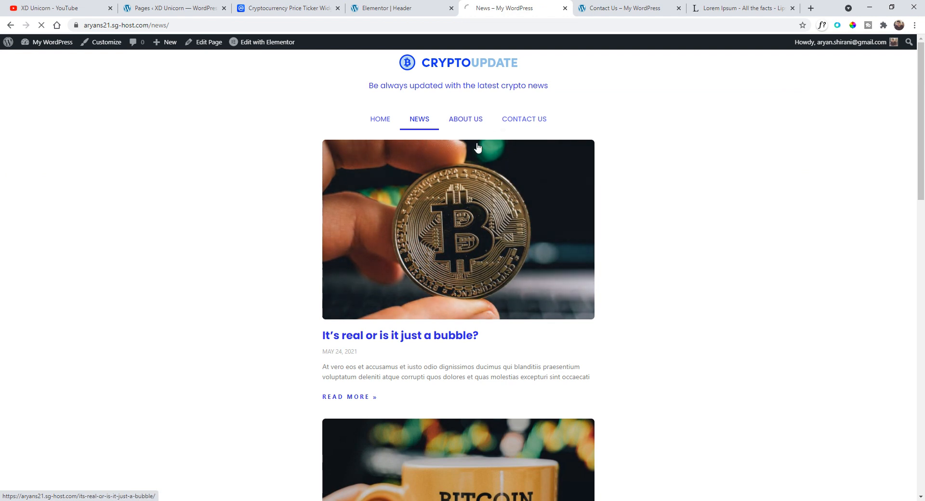
click(524, 120)
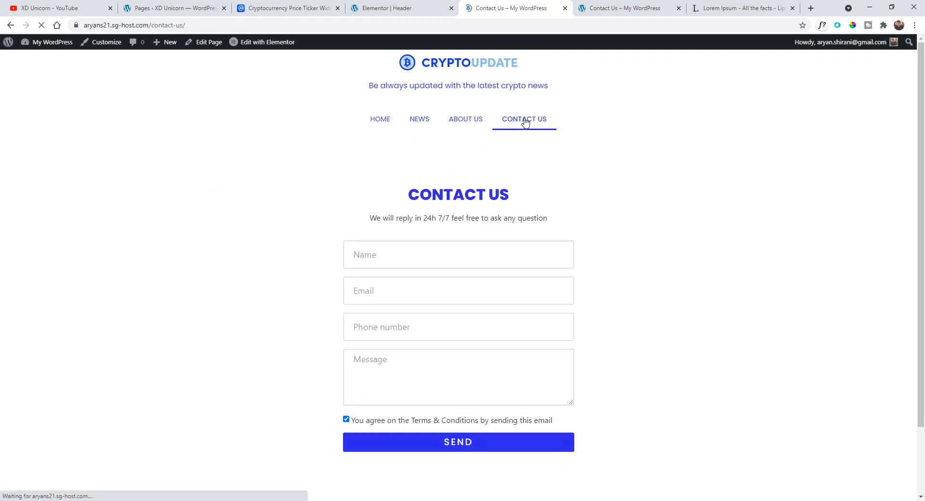
click(476, 119)
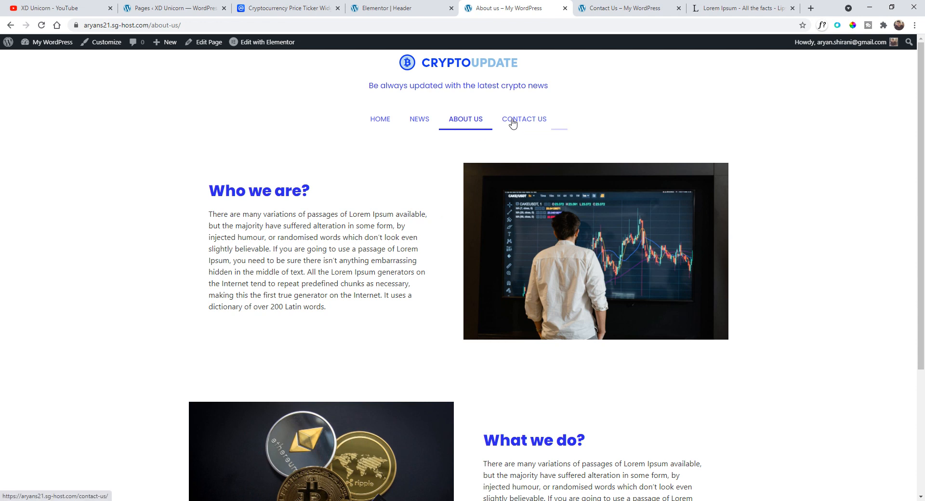
click(389, 125)
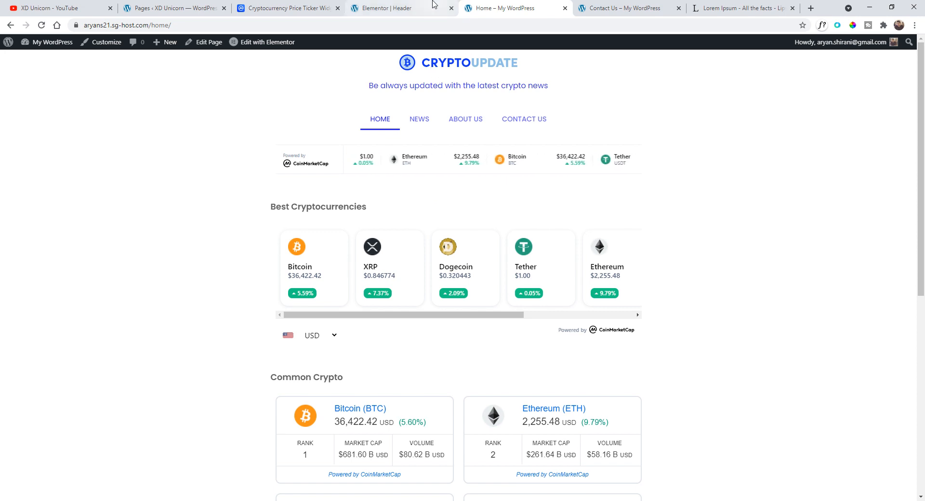
click(418, 6)
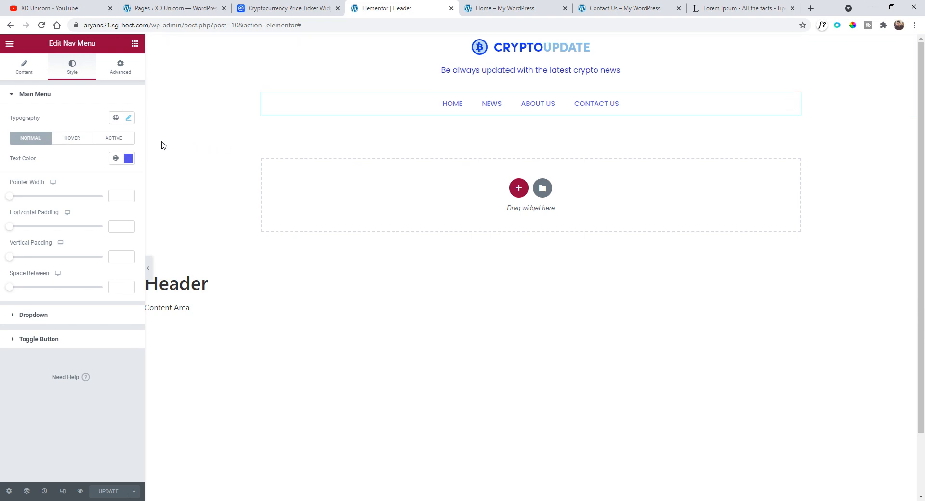
- Set the menu font weight to 600 and update the template
click(129, 118)
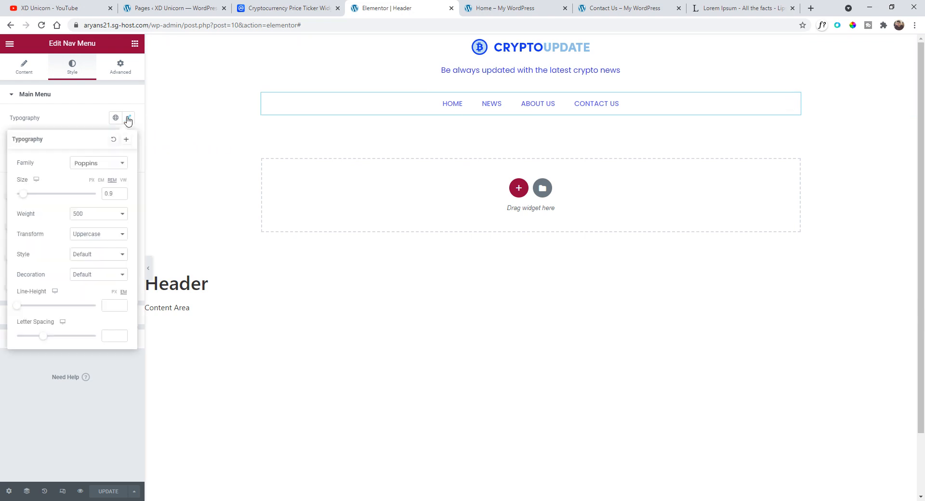
click(98, 214)
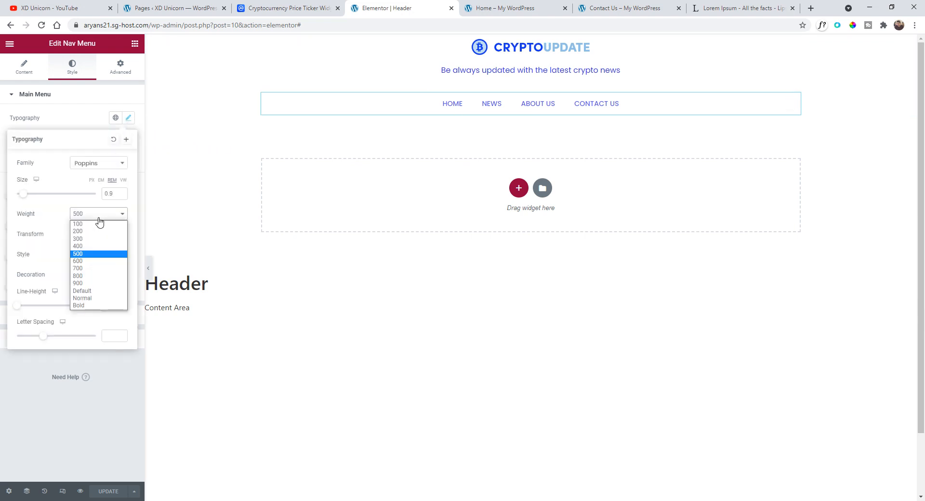
click(95, 261)
click(110, 491)
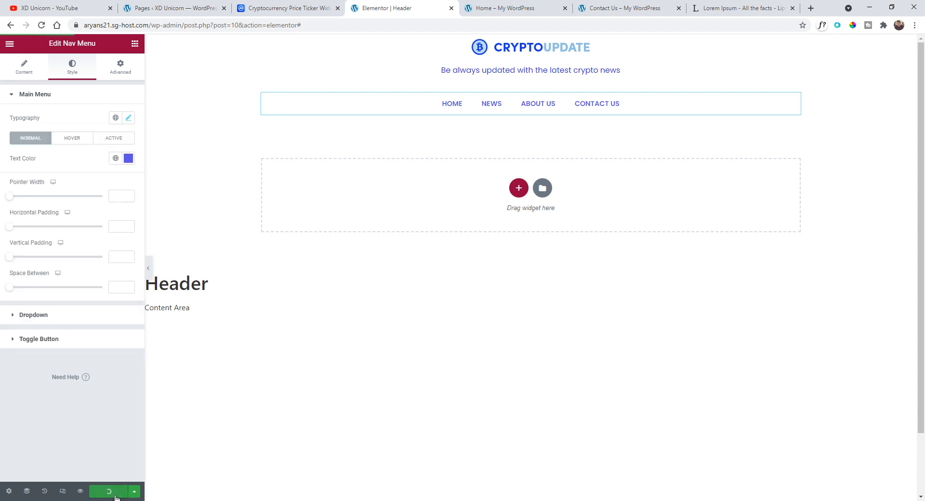
click(10, 44)
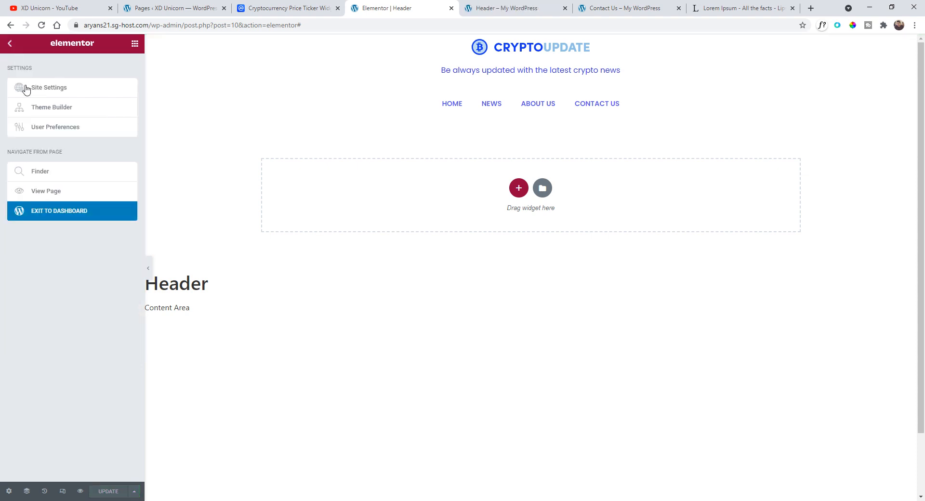
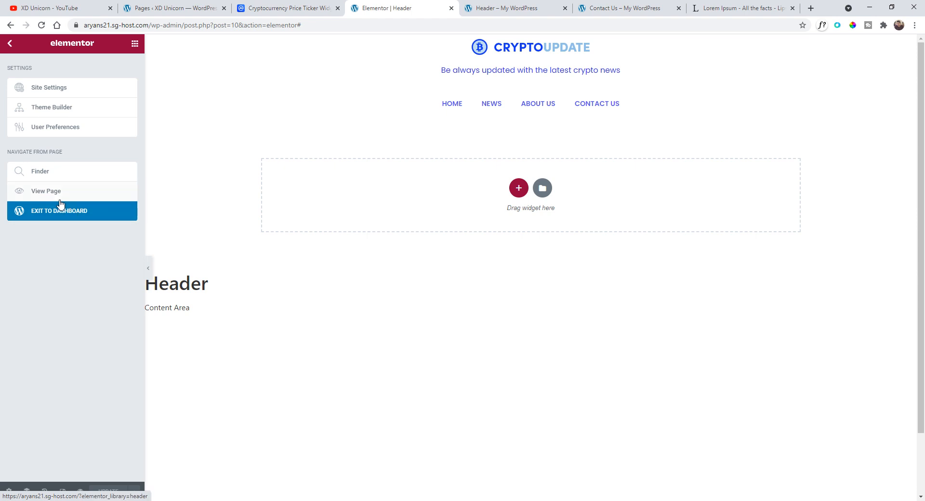
- Preview the header template on the live site and browse the current homepage
click(498, 5)
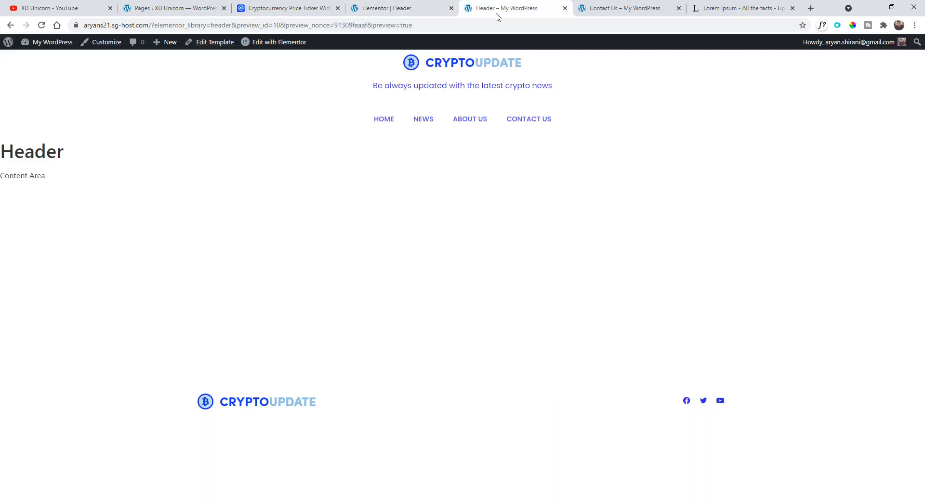
click(427, 7)
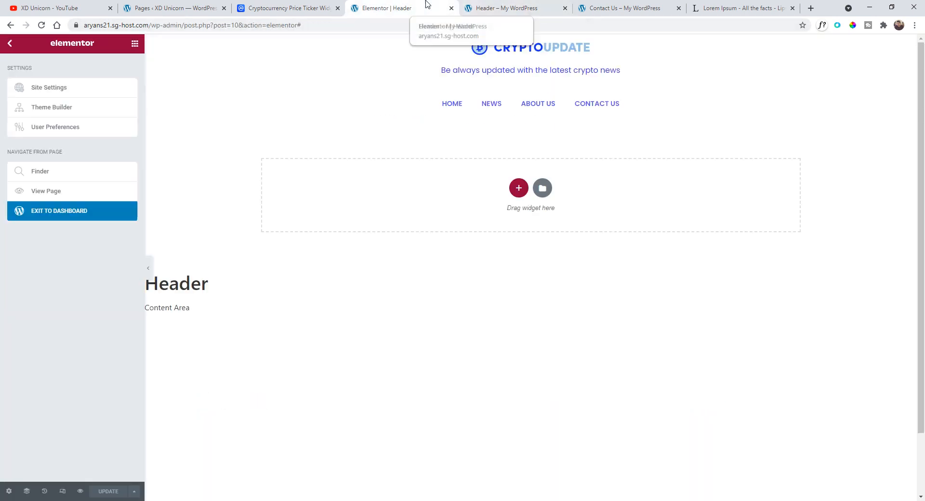
click(47, 193)
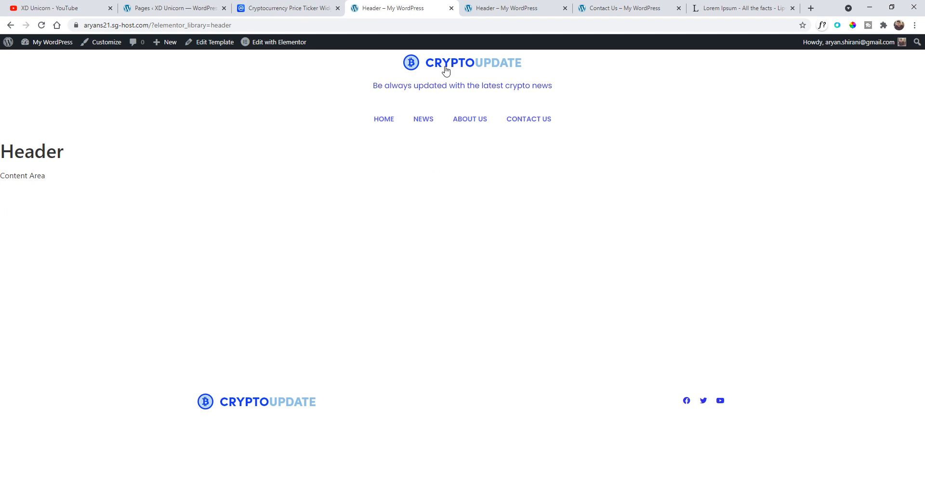
click(446, 71)
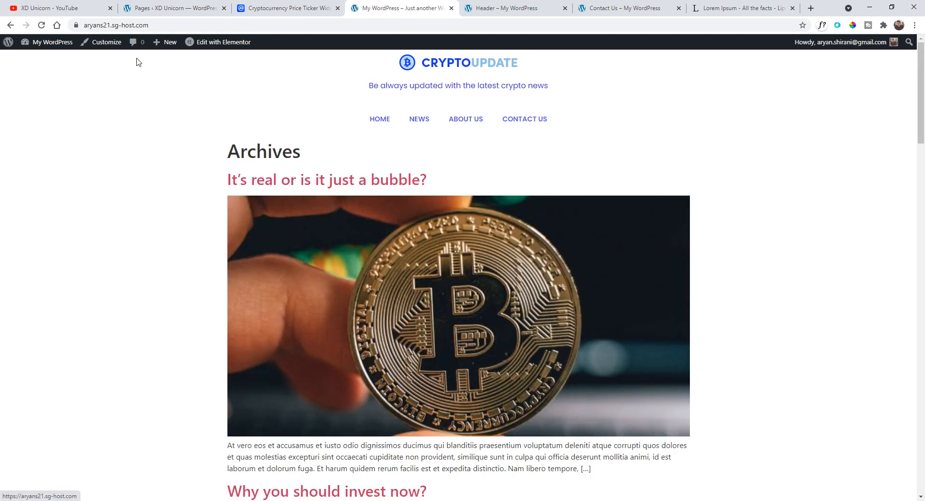
click(121, 25)
click(196, 147)
scroll(289, 227, down, 12)
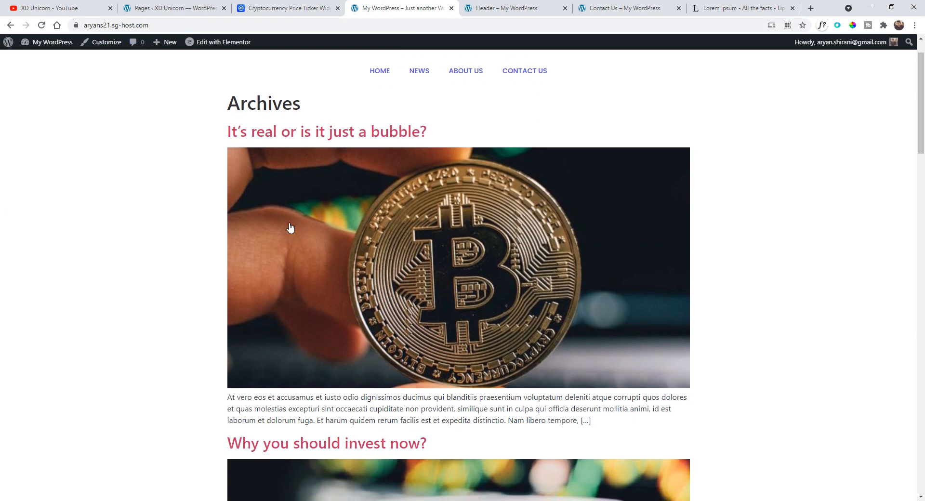
scroll(361, 284, up, 12)
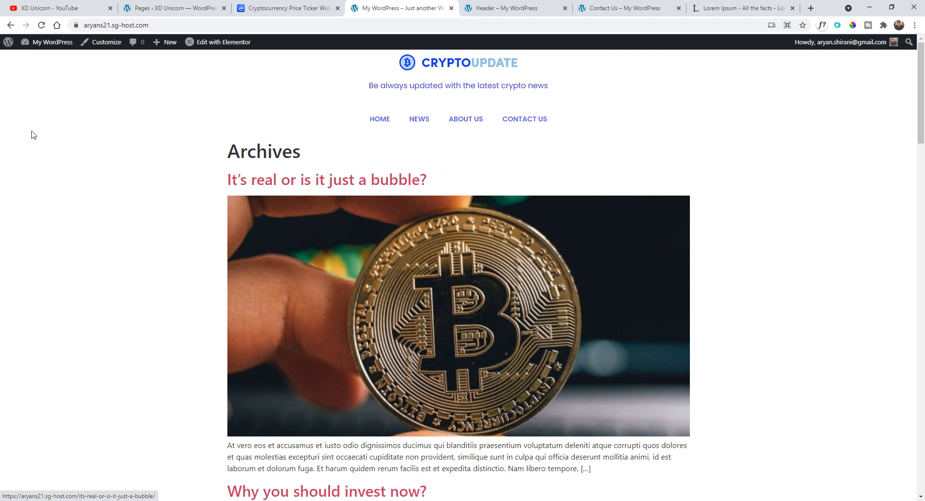
- In Reading settings, set the homepage to display the static page Home and save the changes
click(8, 42)
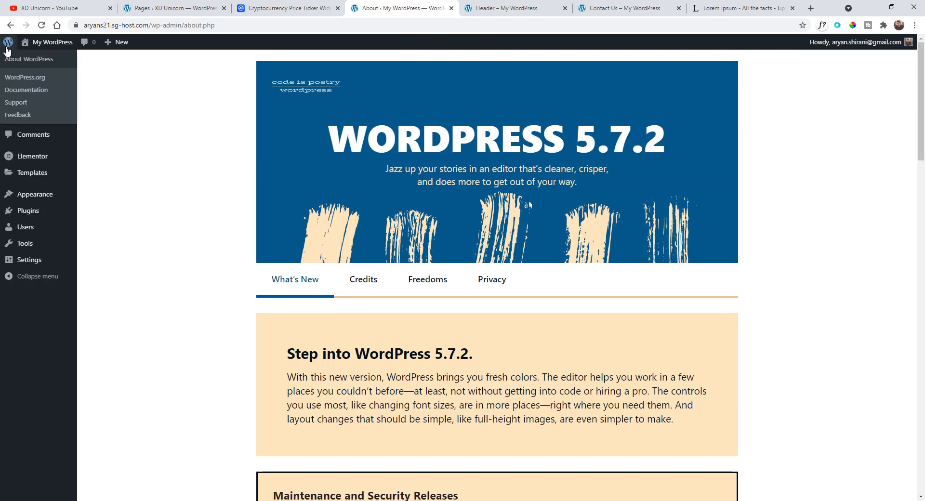
click(37, 263)
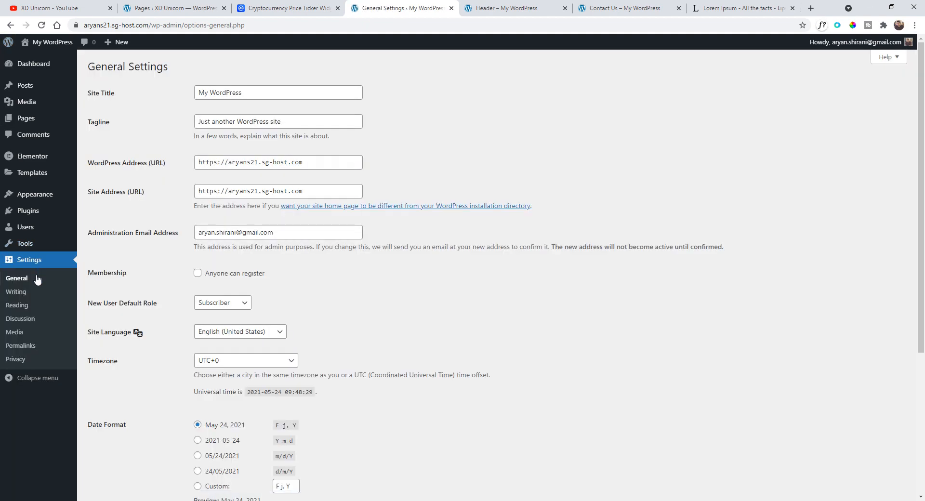
click(36, 306)
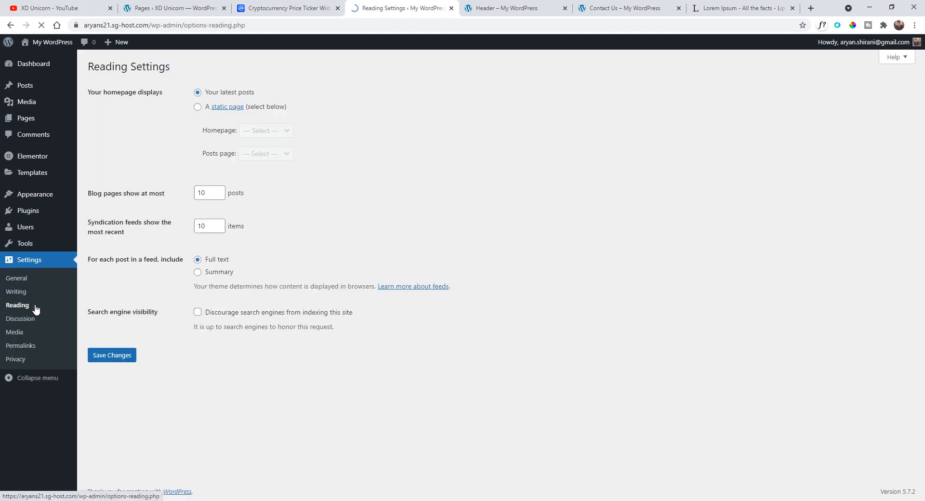
click(197, 108)
click(263, 133)
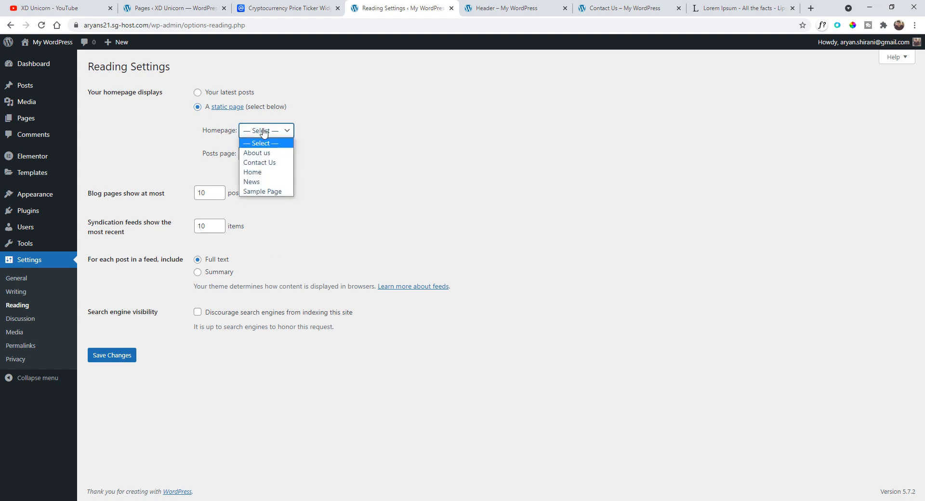
click(260, 172)
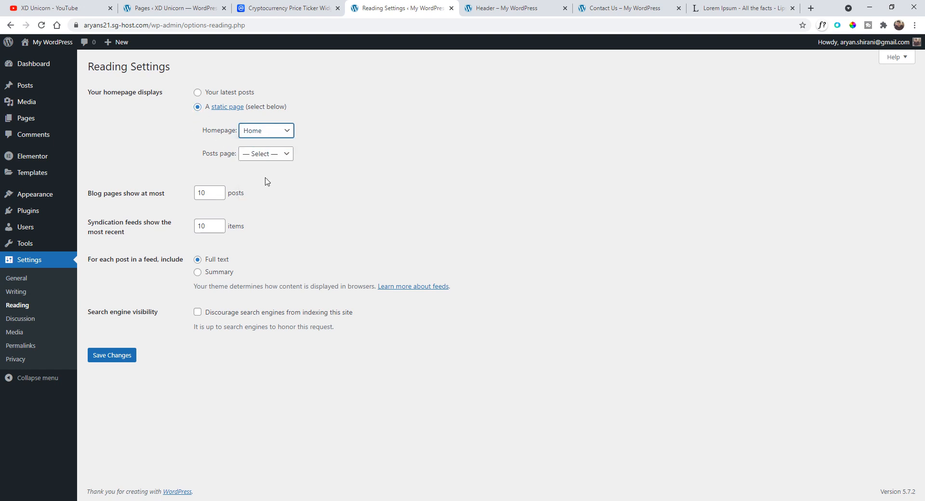
click(117, 359)
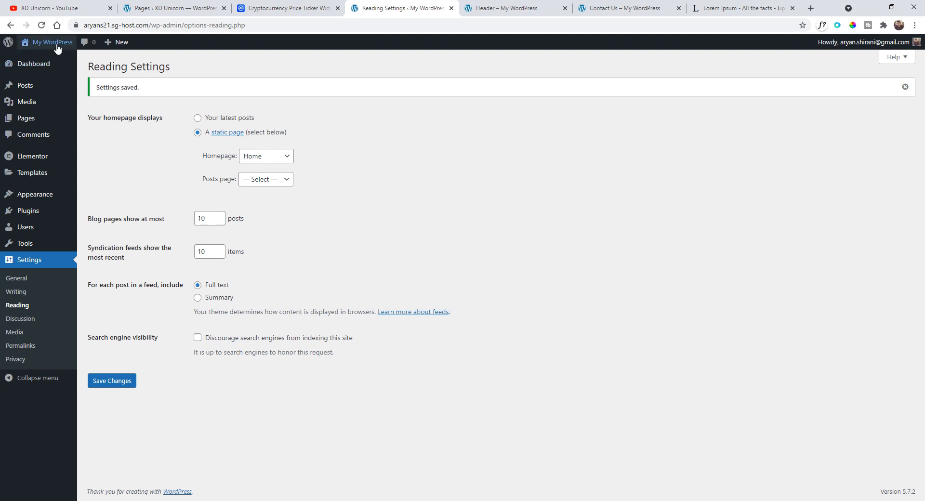
- Visit the site and review the Home and News pages
mouse_move(52, 43)
click(52, 60)
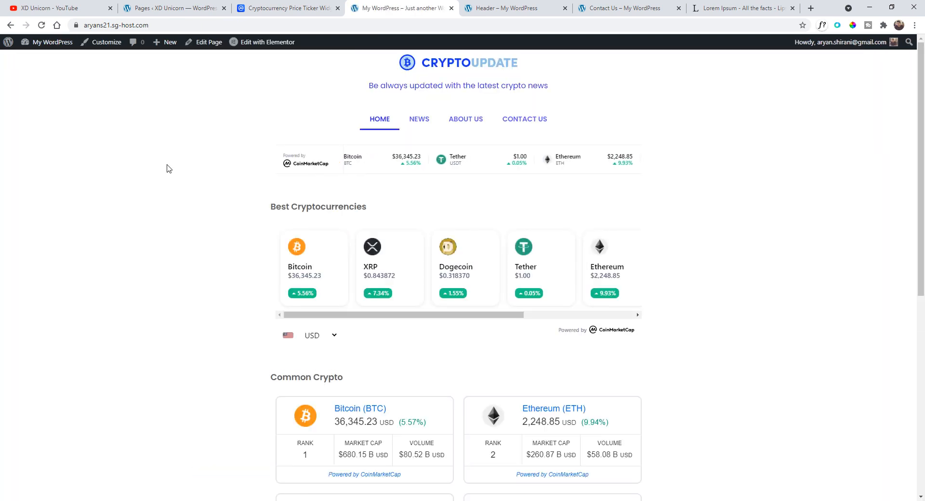
scroll(152, 158, down, 8)
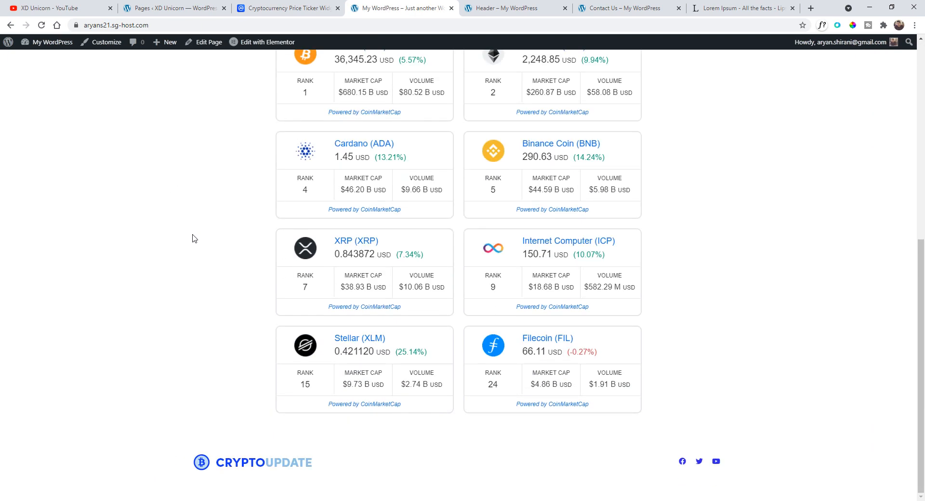
scroll(197, 248, up, 10)
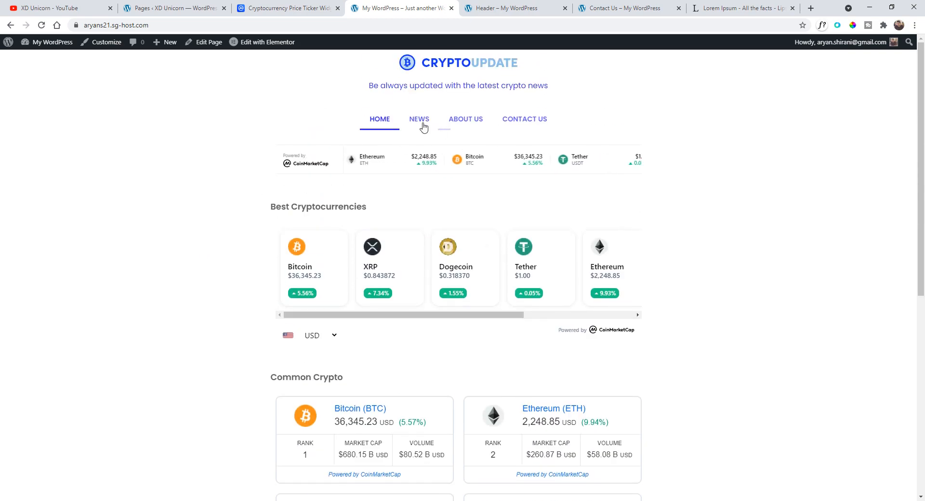
click(419, 119)
scroll(242, 196, down, 5)
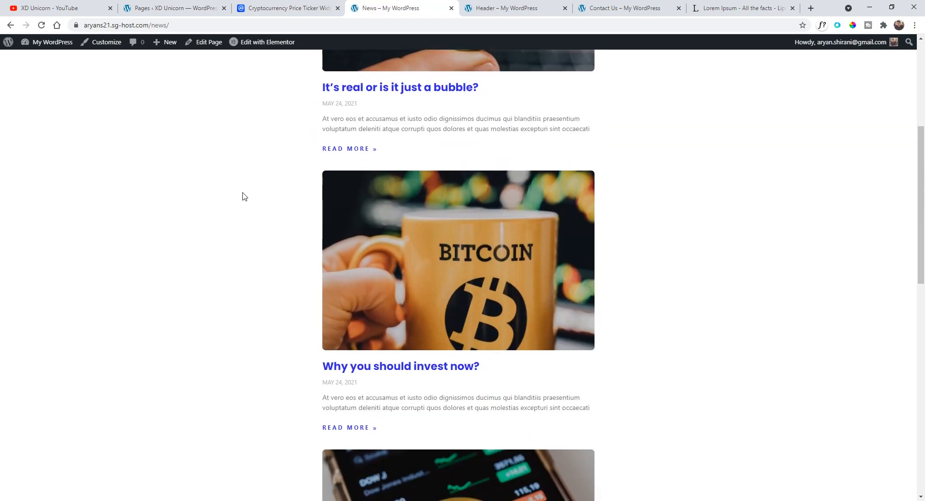
scroll(242, 196, down, 10)
scroll(668, 161, up, 13)
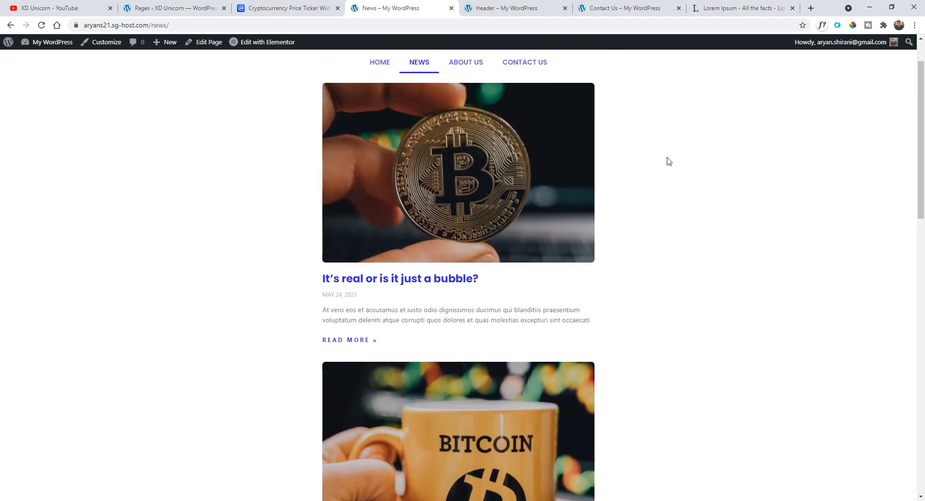
scroll(669, 161, up, 1)
- Review the About Us and Contact Us pages of the site
click(470, 119)
scroll(403, 177, down, 3)
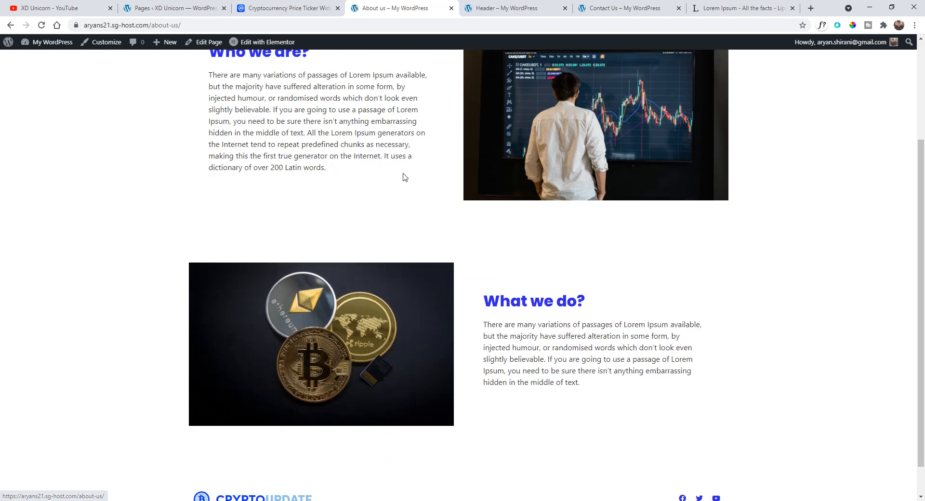
scroll(414, 231, down, 1)
scroll(482, 217, up, 4)
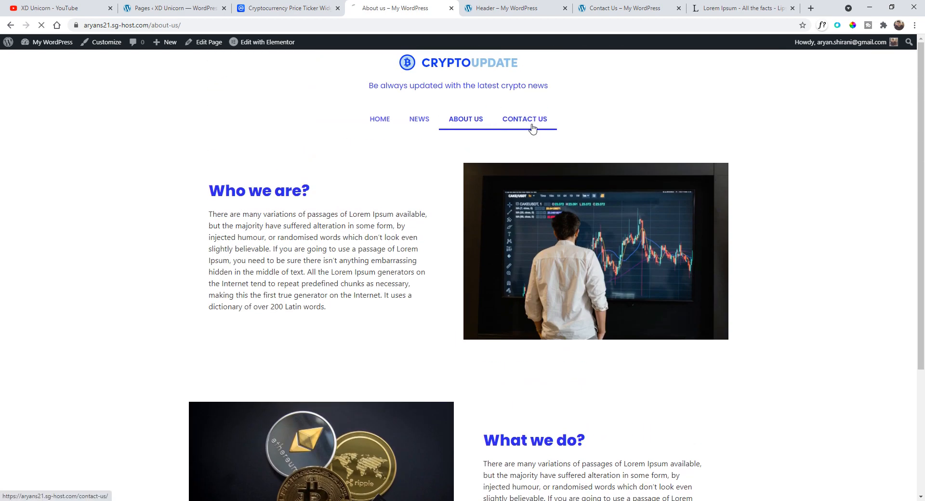
click(534, 123)
scroll(326, 196, down, 1)
scroll(337, 202, down, 2)
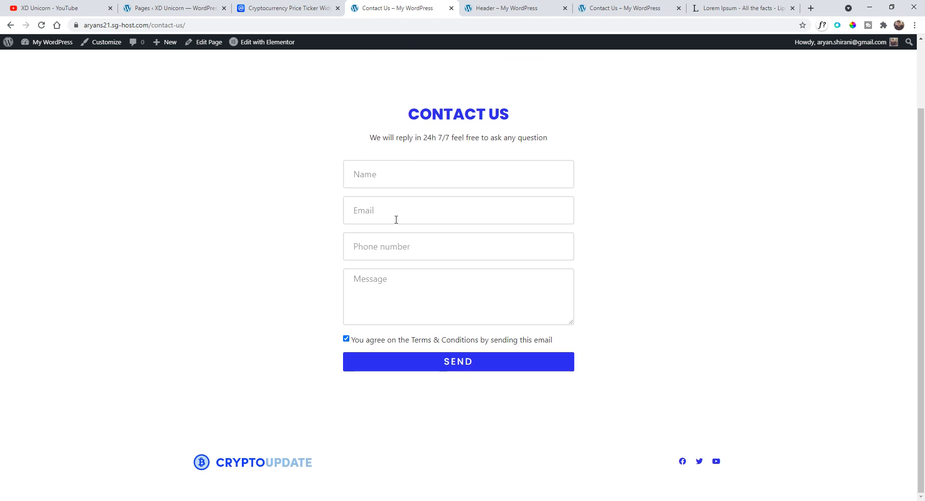
scroll(481, 451, up, 2)
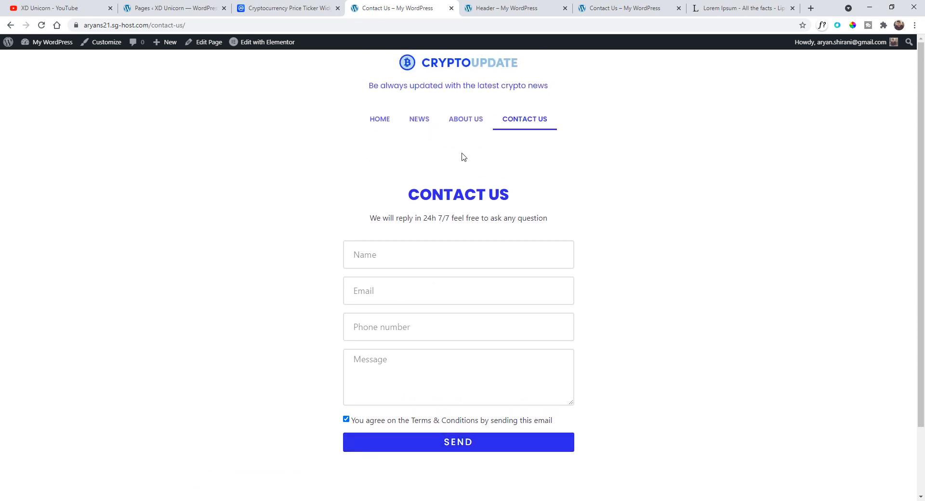
- Open the News page and a blog post to check how single posts look
click(430, 123)
scroll(212, 256, down, 2)
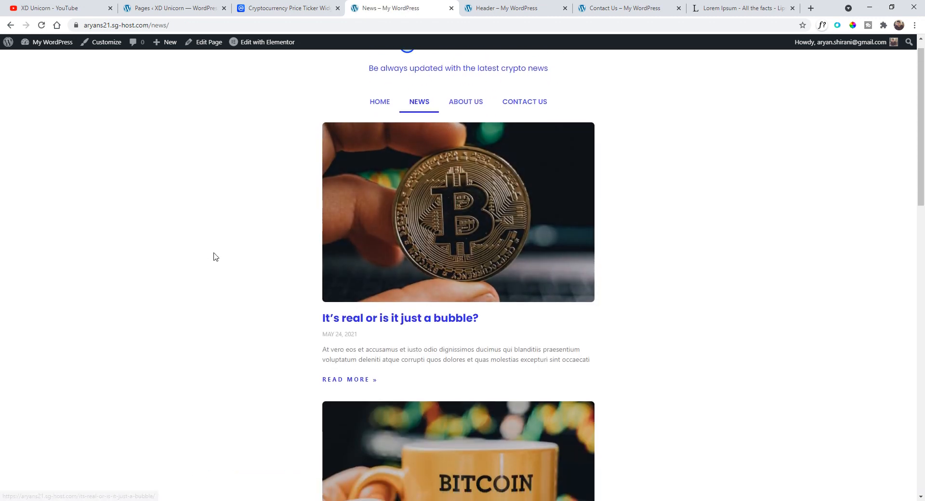
scroll(217, 259, up, 2)
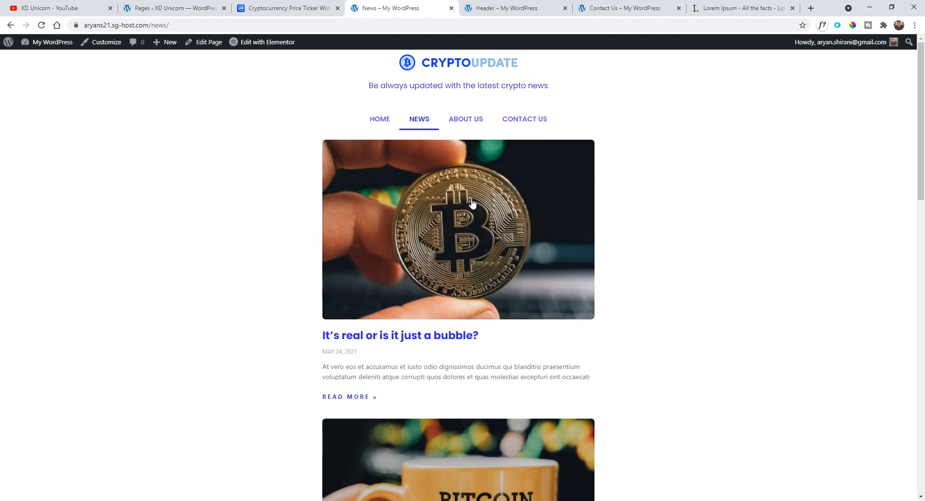
scroll(424, 265, down, 1)
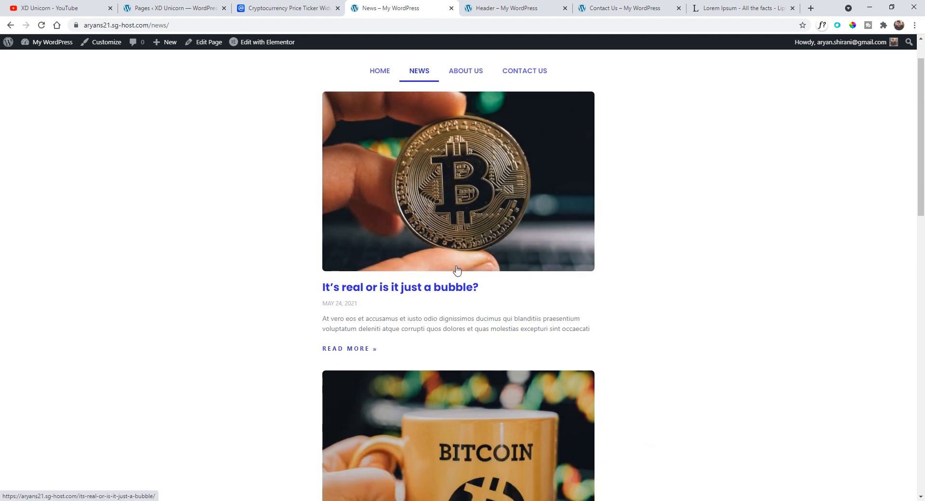
scroll(458, 271, down, 8)
scroll(430, 252, up, 9)
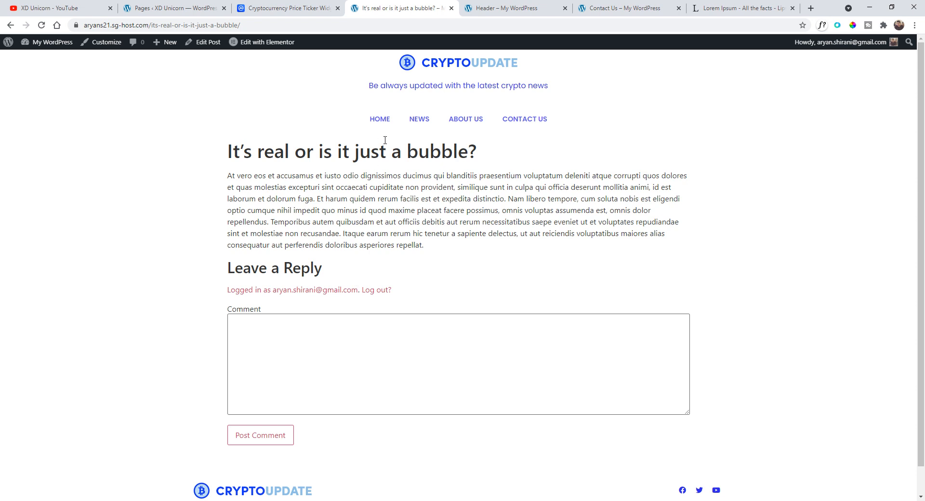
click(417, 124)
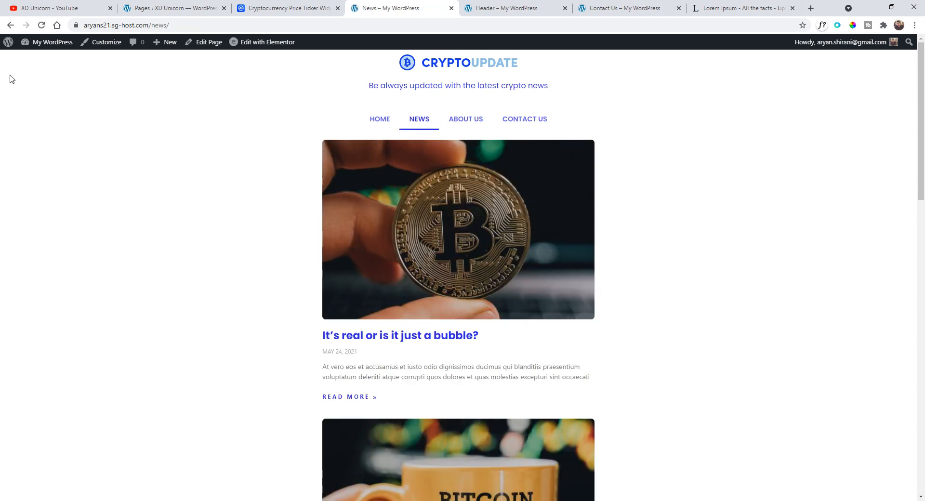
- Open the new Elementor Theme Builder and add a new Single Post template
click(6, 41)
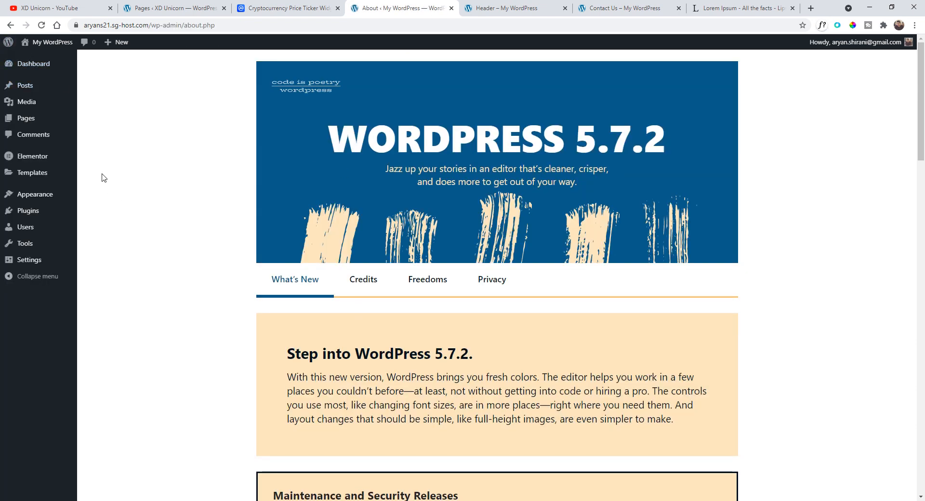
mouse_move(44, 203)
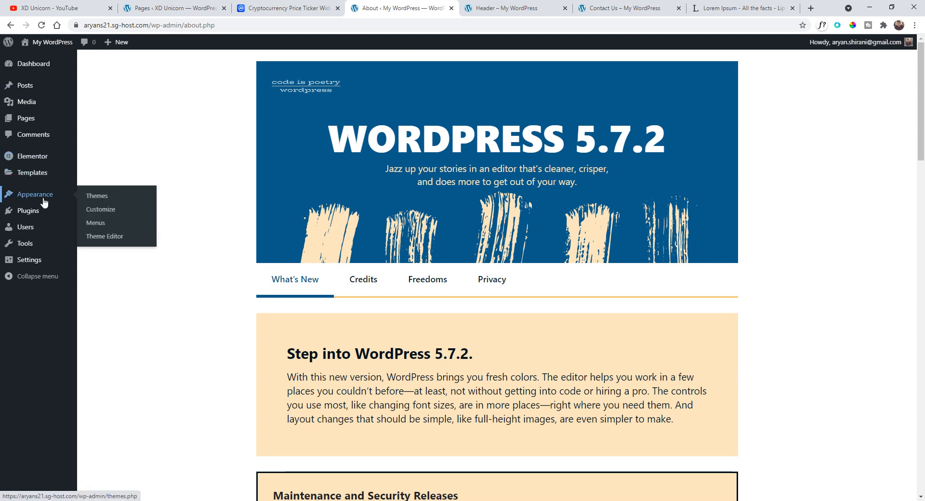
mouse_move(44, 170)
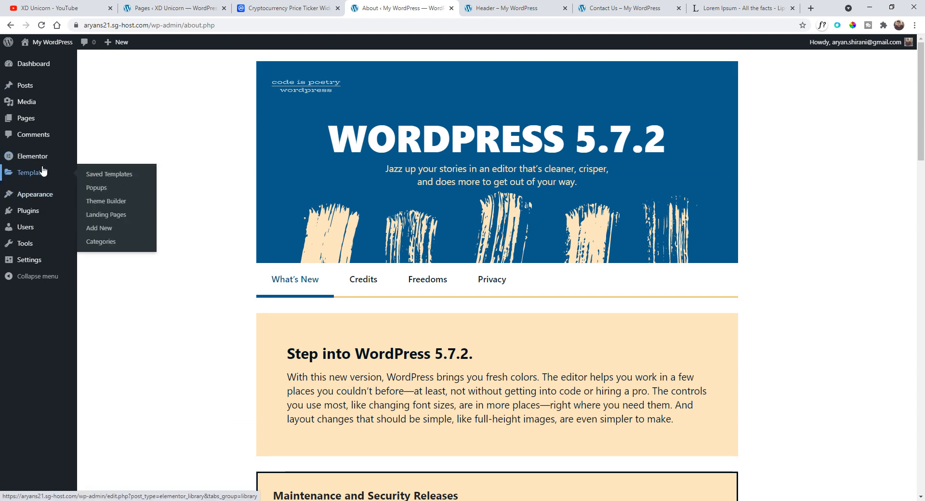
click(113, 203)
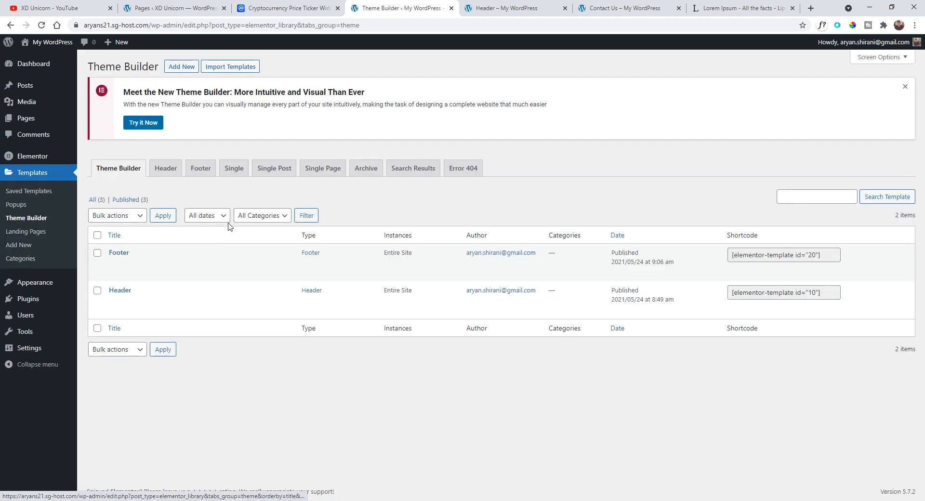
click(145, 123)
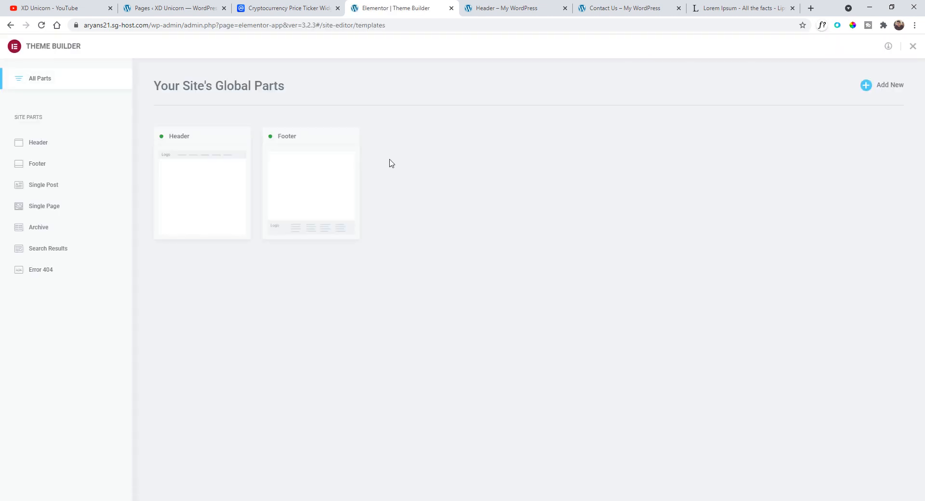
click(52, 186)
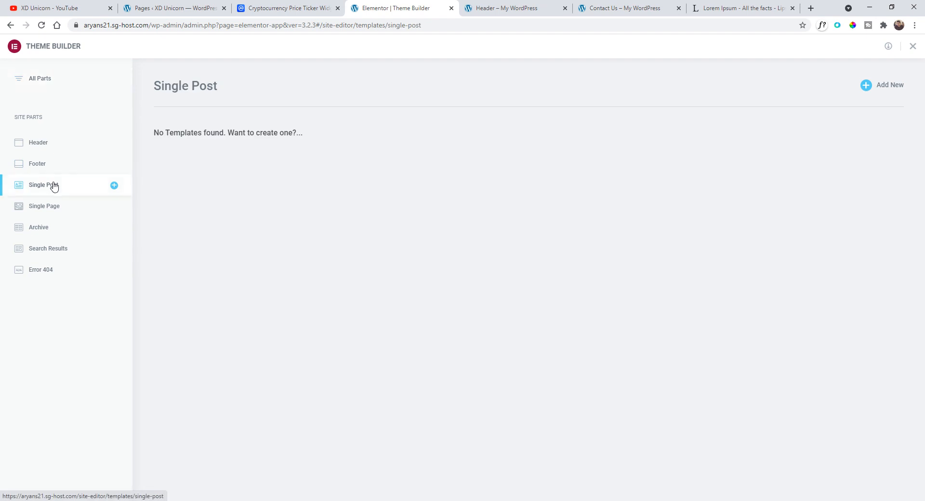
click(881, 84)
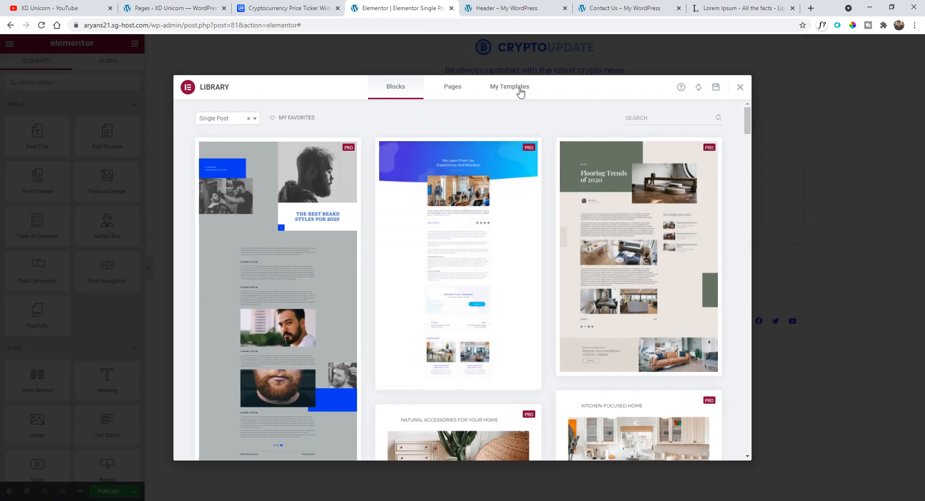
- Close the template library, add a one-column section and place a Post Title widget in it
click(738, 87)
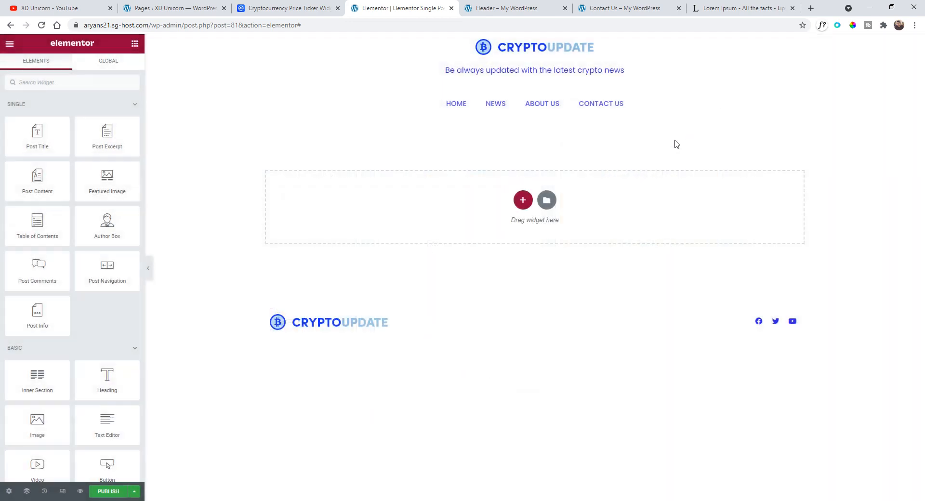
click(523, 201)
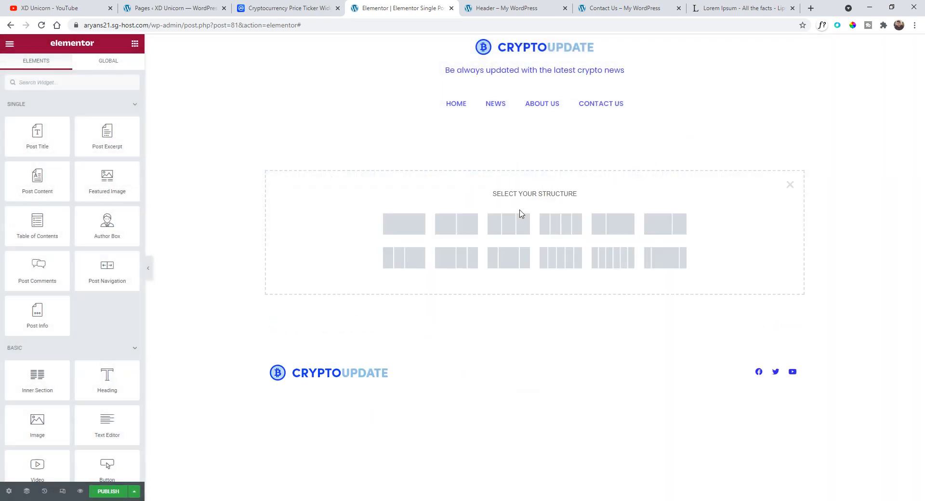
click(403, 234)
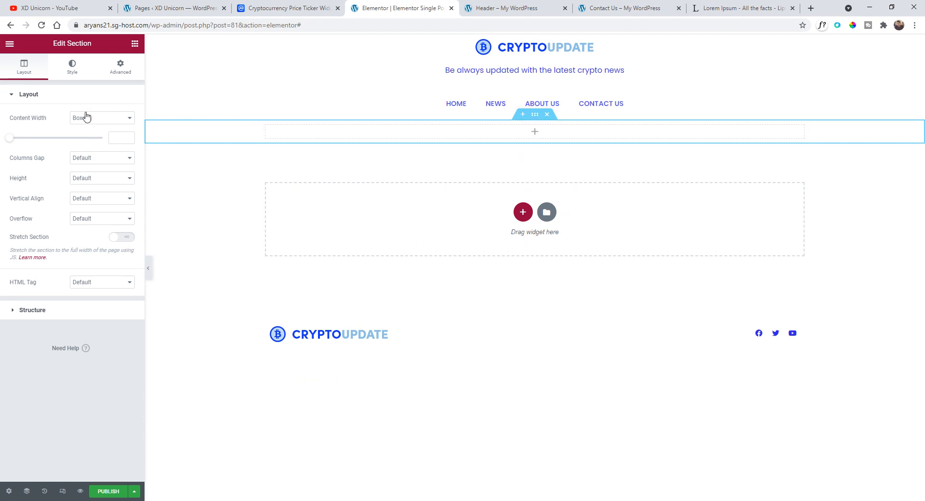
click(10, 43)
click(9, 43)
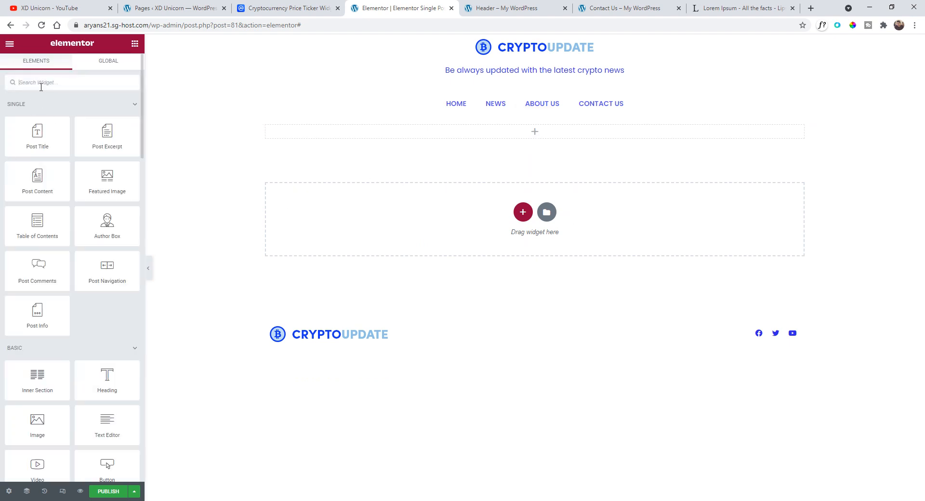
drag(37, 134, 415, 133)
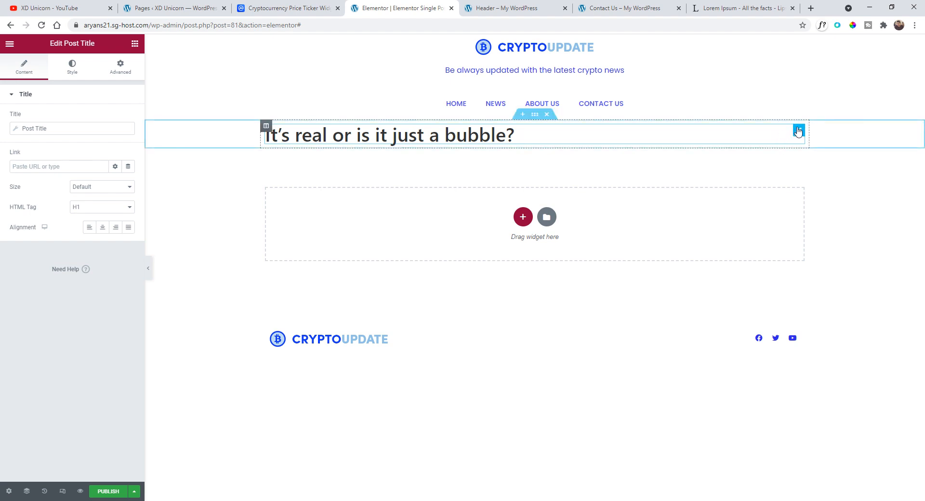
- Center the post title and set its typography font family to Poppins
click(102, 227)
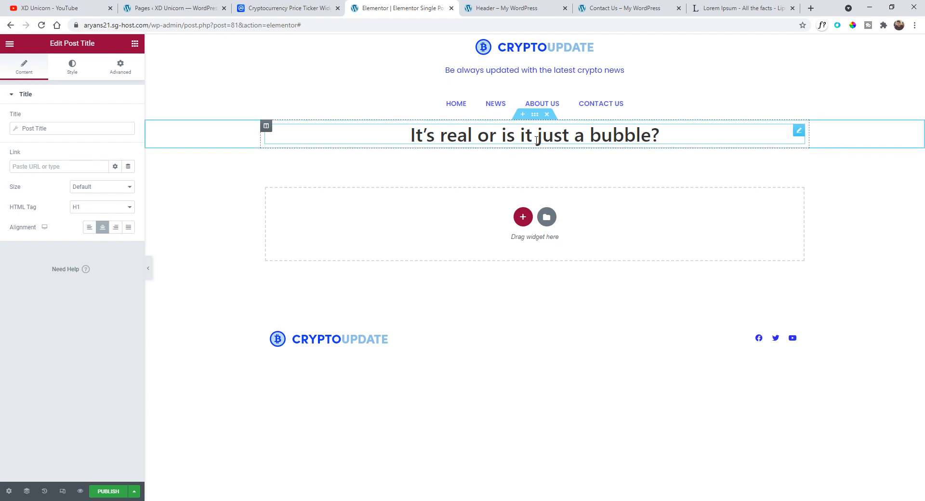
click(71, 68)
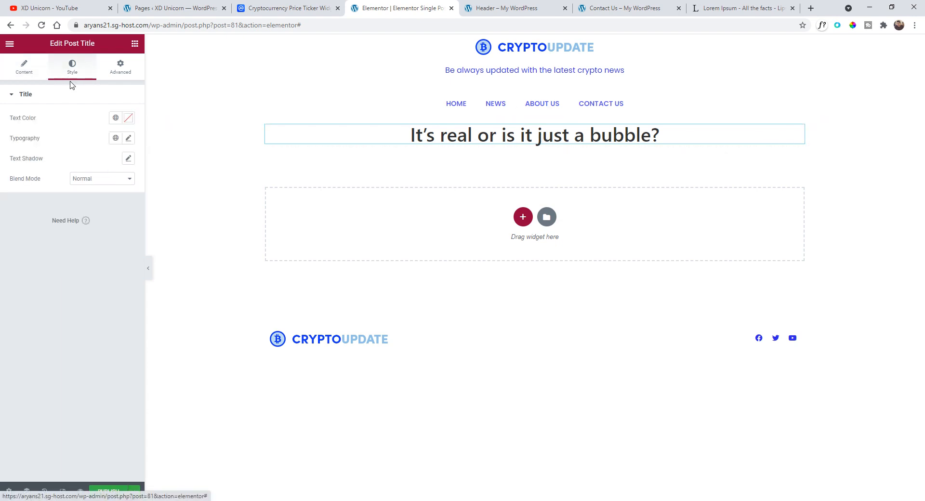
click(128, 139)
click(107, 187)
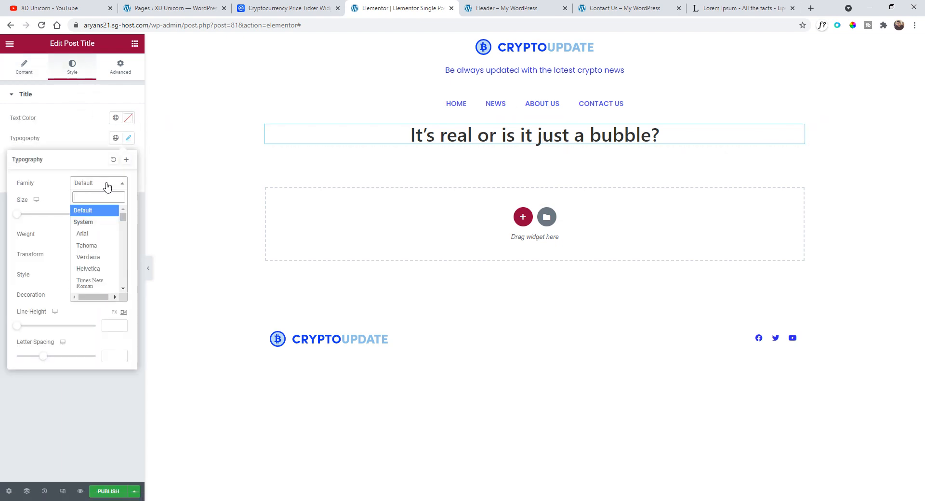
text(popp)
key(Return)
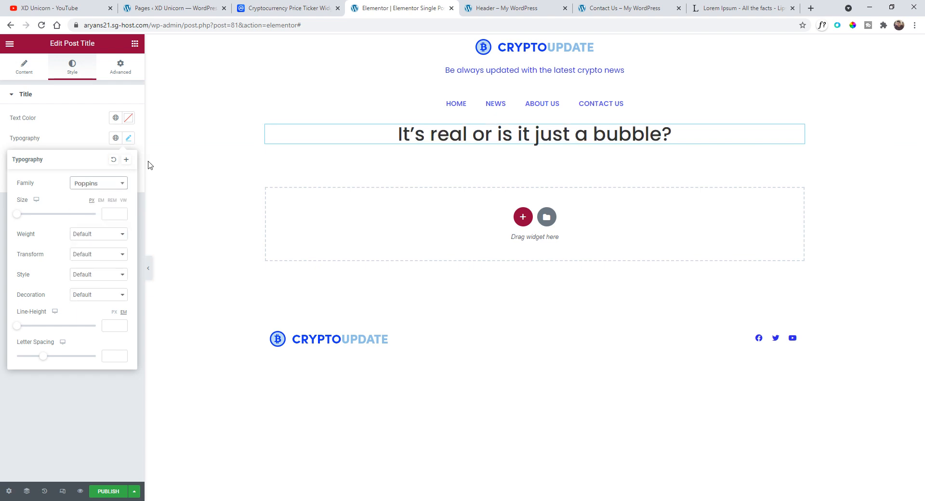
- Set the post title's text color to the global Blue color
click(115, 117)
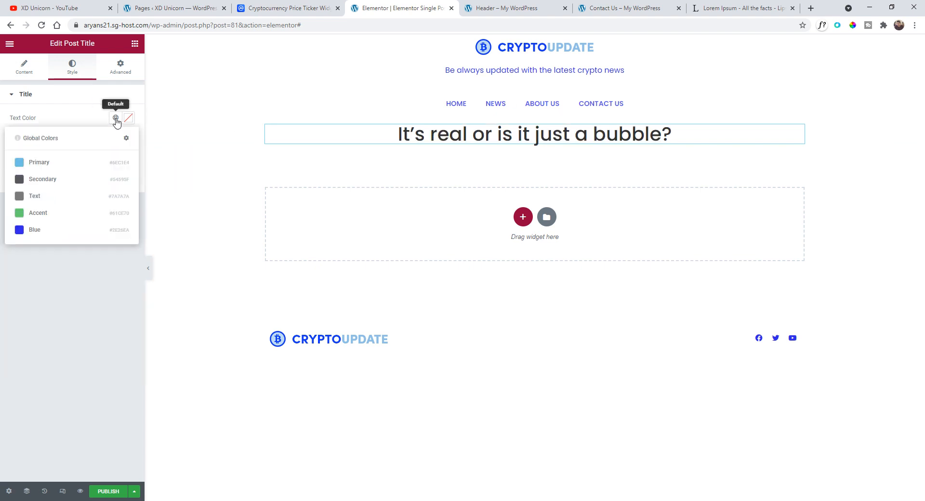
click(65, 230)
mouse_move(538, 119)
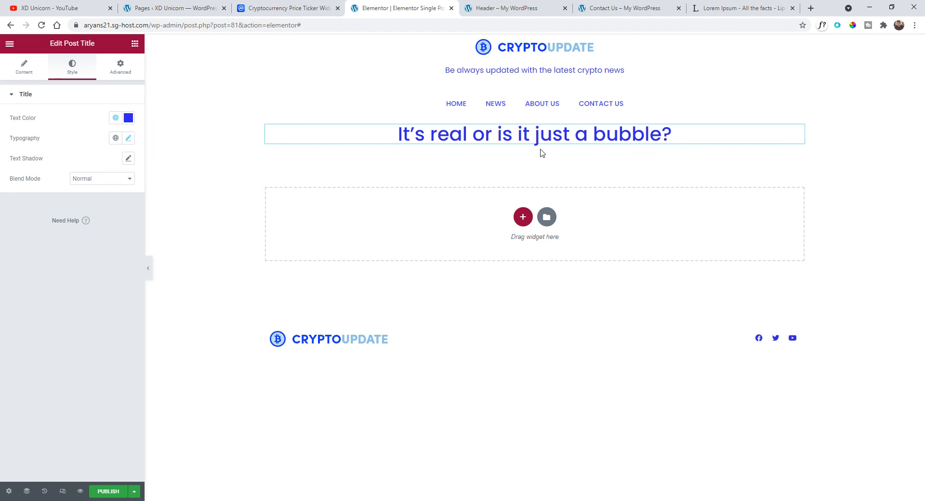
- Add a Post Info widget to the section and move it below the post title
click(10, 44)
click(9, 45)
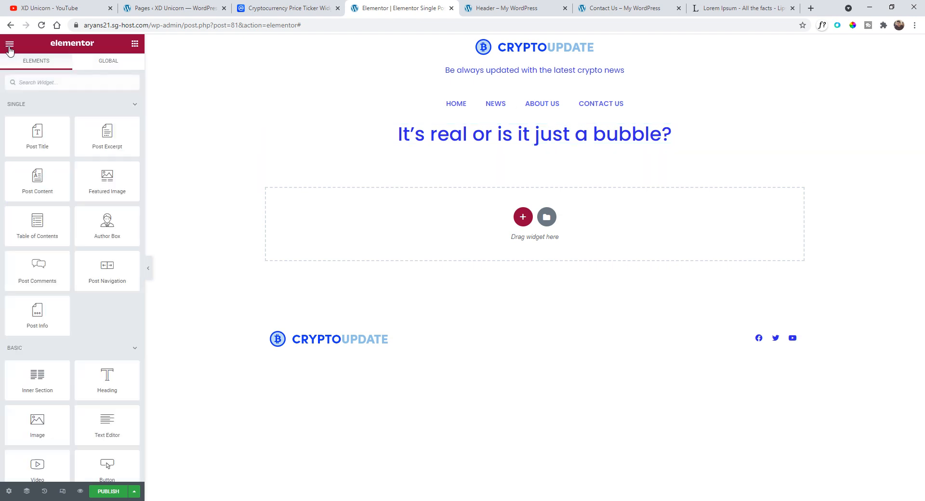
click(53, 86)
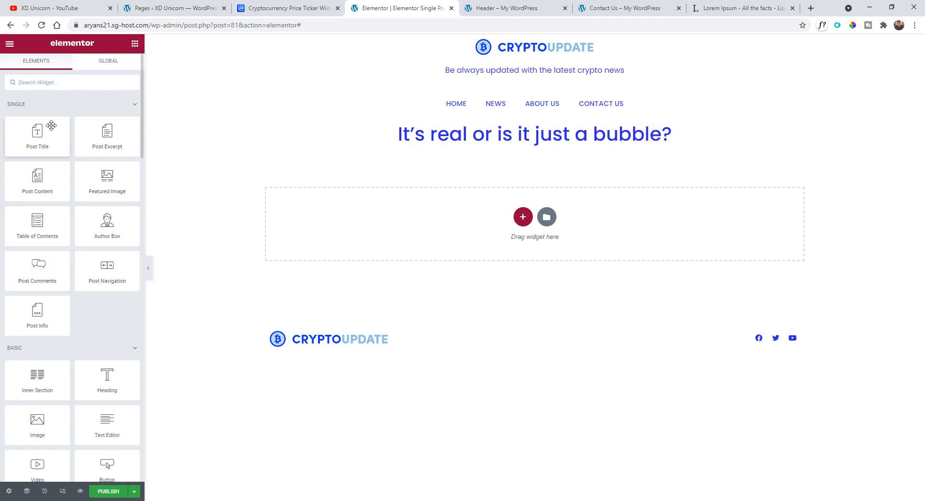
drag(37, 318, 524, 136)
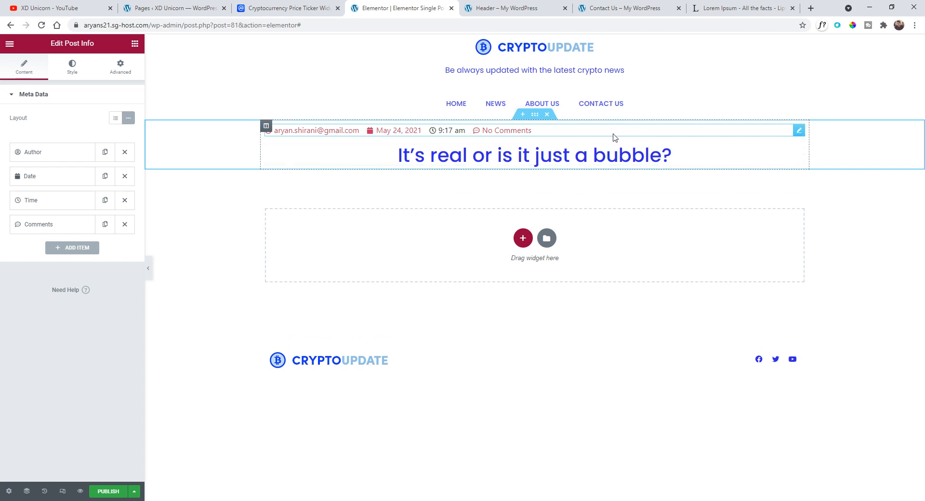
drag(799, 129, 612, 176)
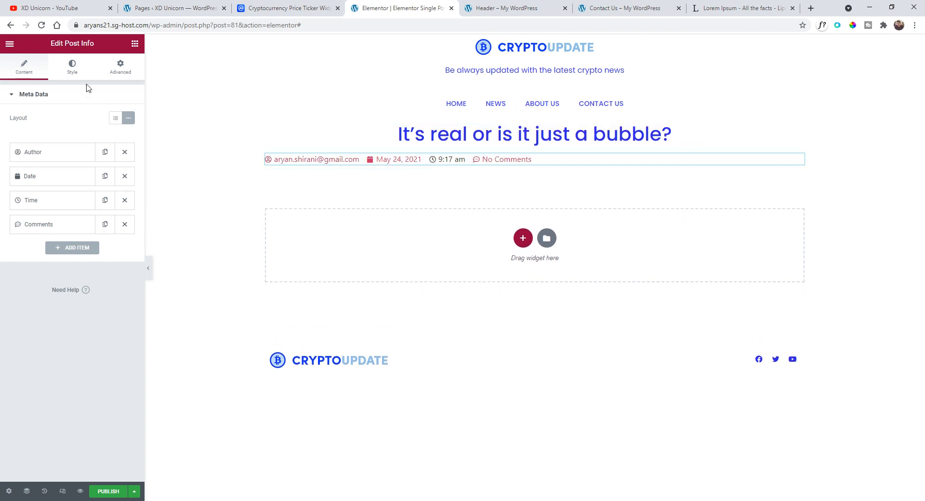
- Remove the Comments item from the post info and set the Date item's icon to None
click(126, 226)
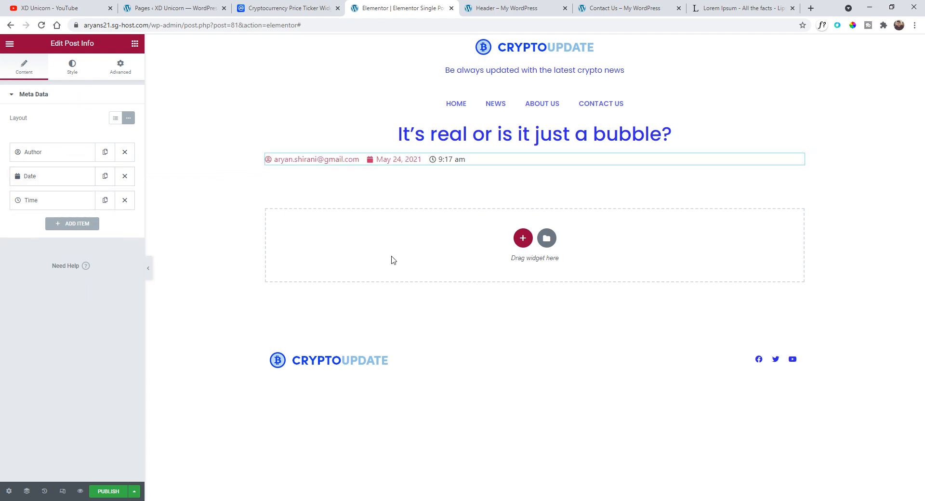
click(43, 178)
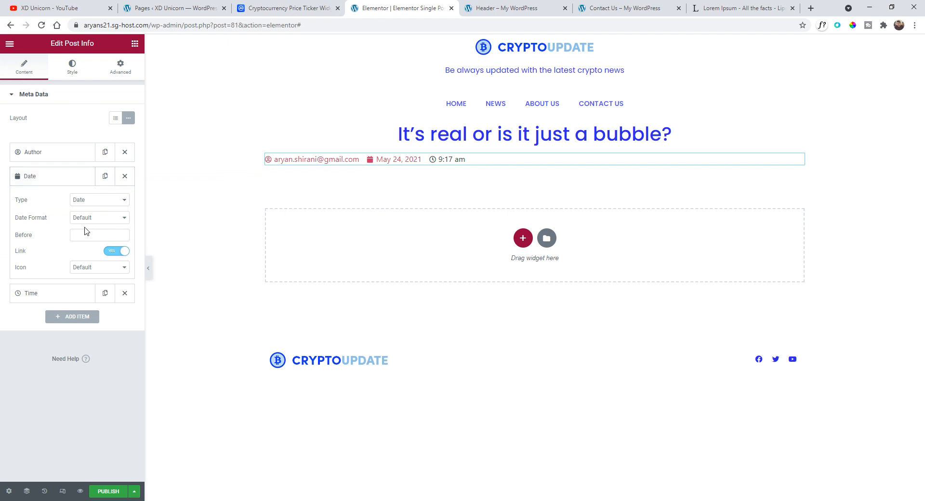
click(103, 267)
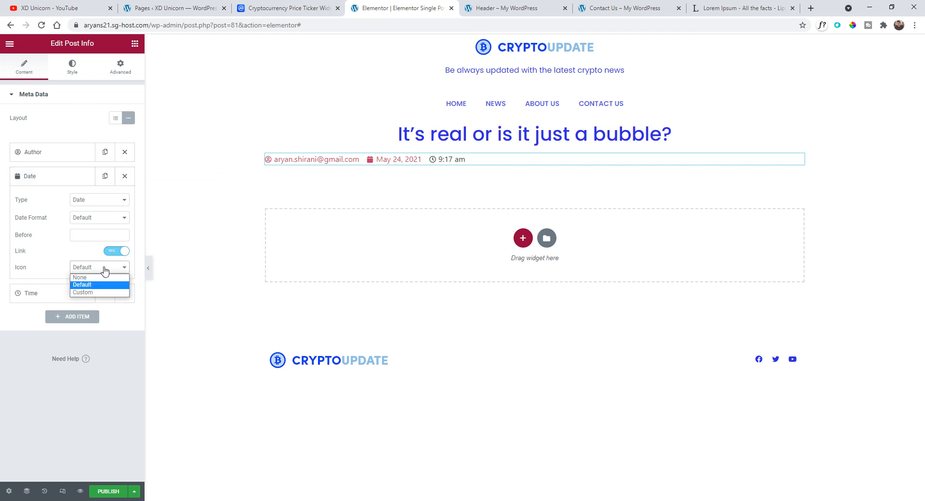
click(96, 282)
- Set the Author item's icon in the post info to None
click(61, 176)
click(54, 153)
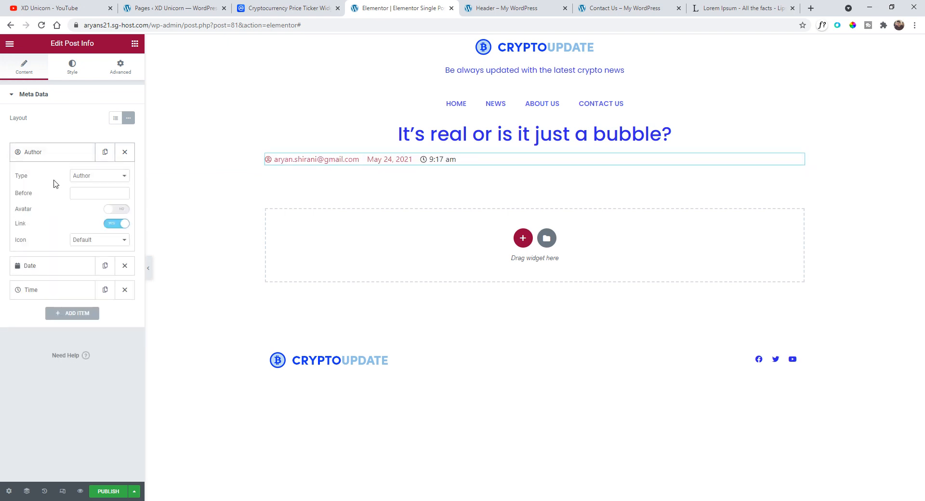
click(89, 240)
click(90, 250)
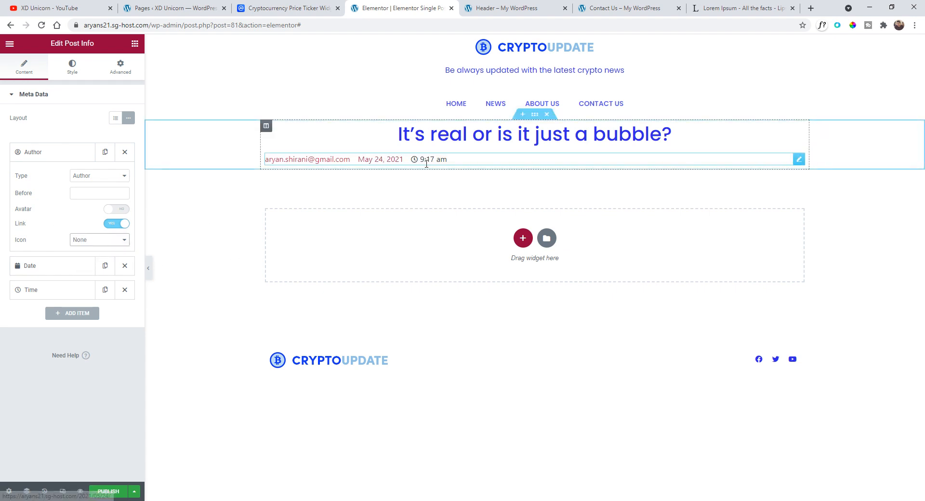
- Center the post info list and set its text color to the global Blue color
click(72, 69)
click(116, 148)
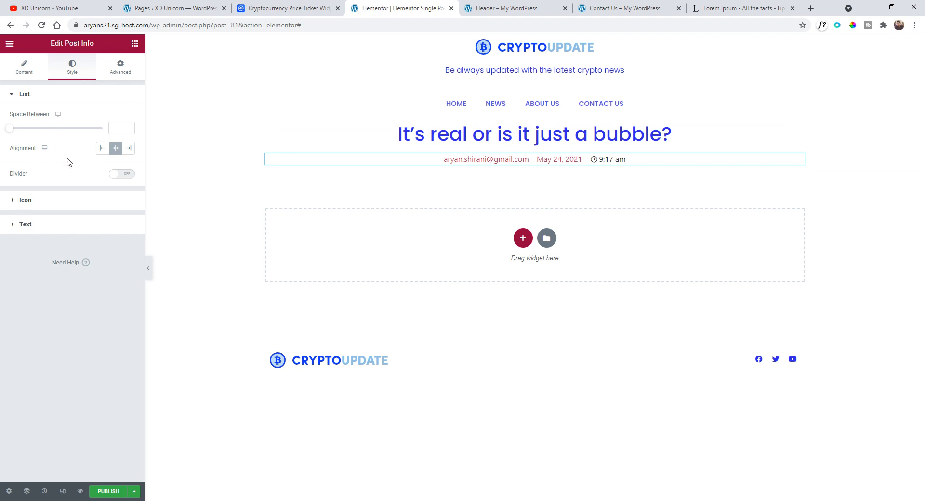
click(52, 225)
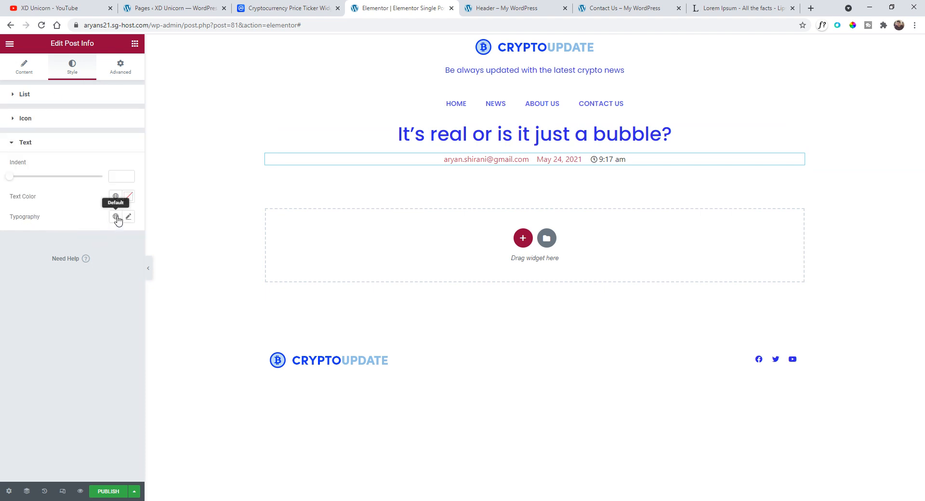
click(129, 198)
click(70, 308)
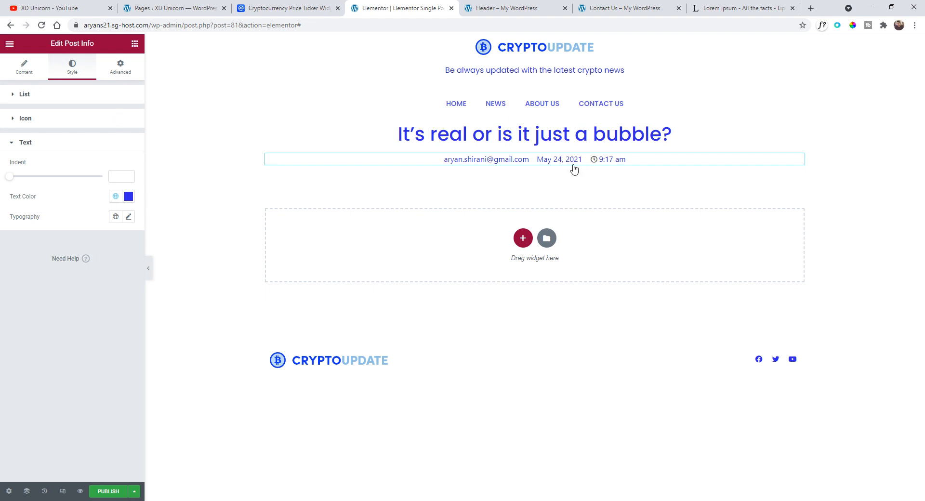
- Set the Time item's icon in the post info to None
click(24, 68)
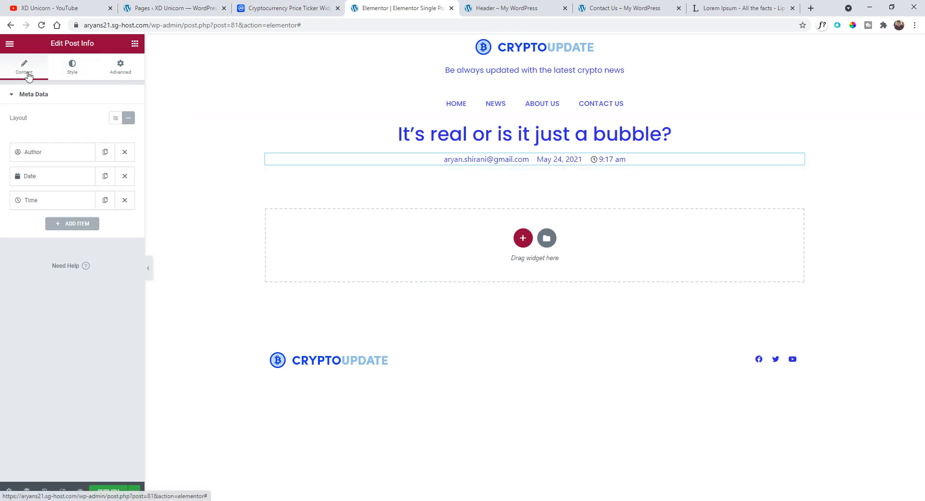
click(48, 200)
click(88, 277)
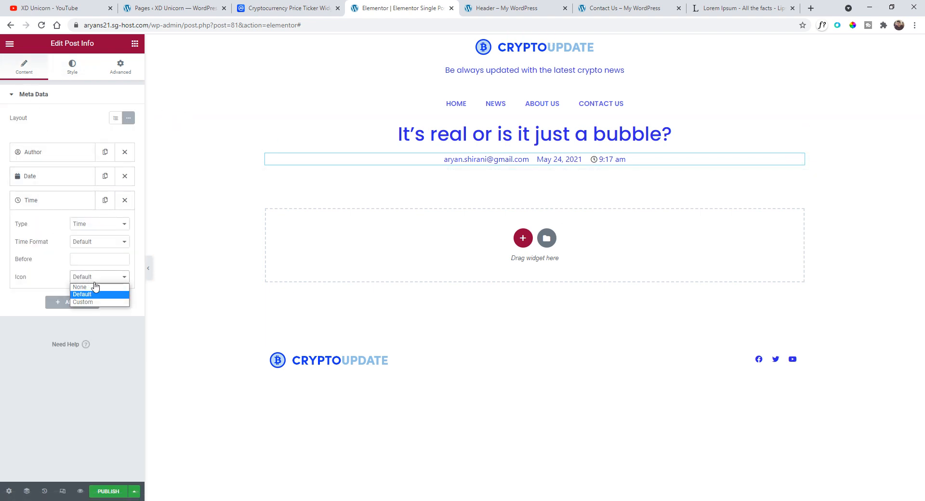
click(95, 287)
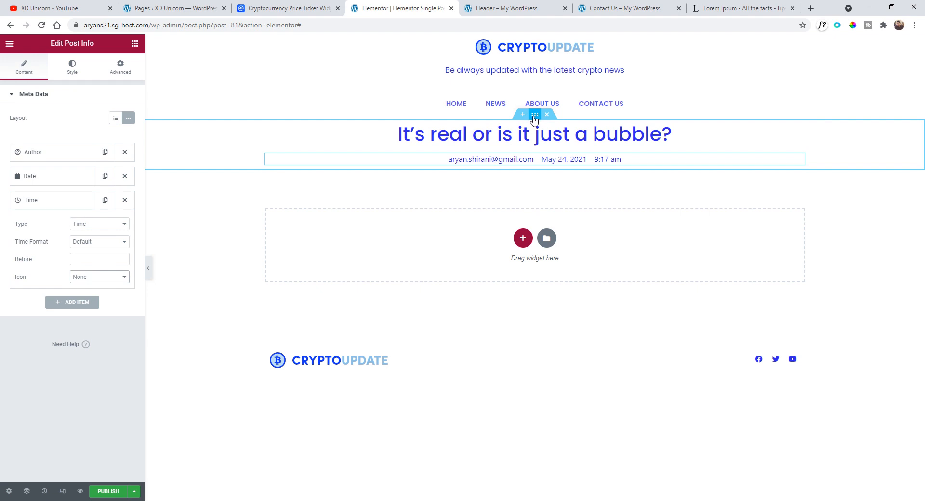
- Give the title section a Min Height of about 229 px
click(535, 114)
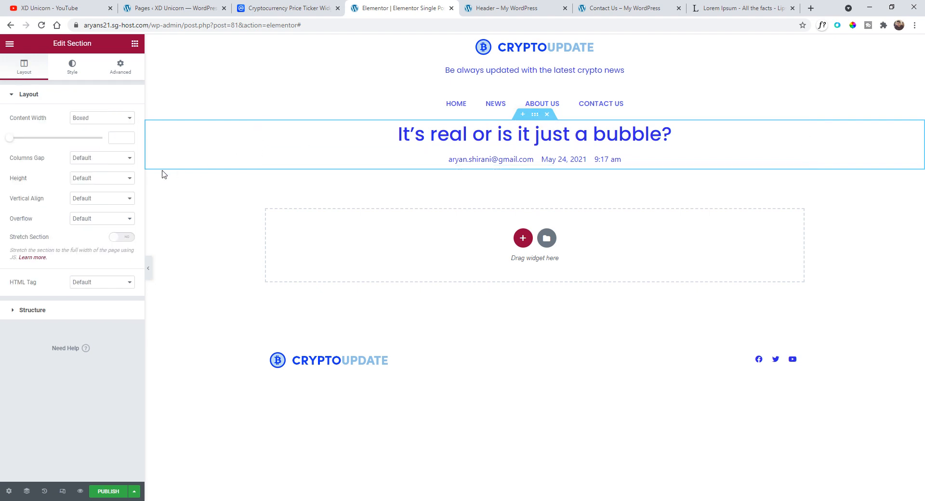
click(77, 180)
click(94, 206)
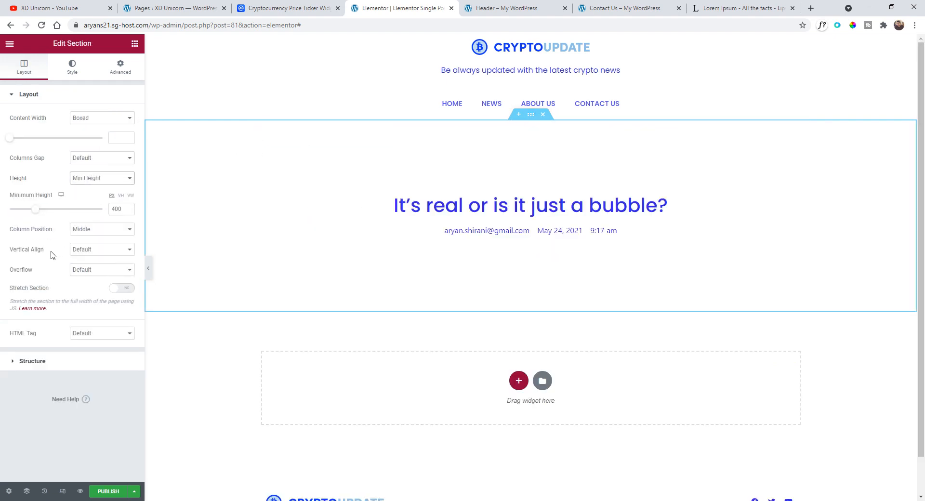
drag(35, 212, 24, 212)
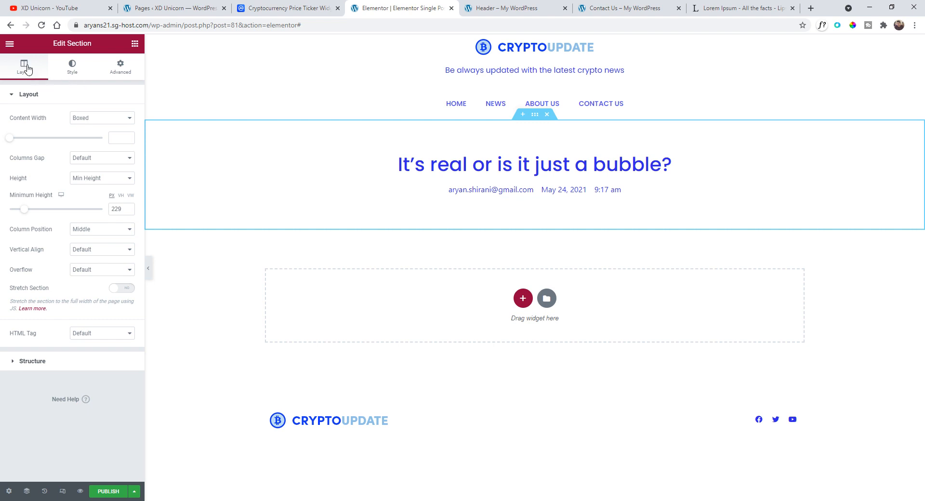
- Add a Featured Image widget below the post info
click(135, 43)
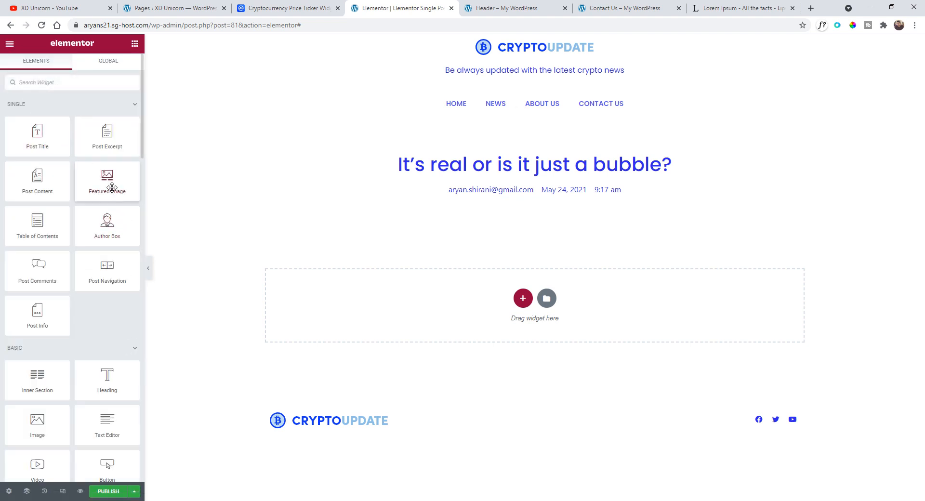
drag(106, 182, 581, 178)
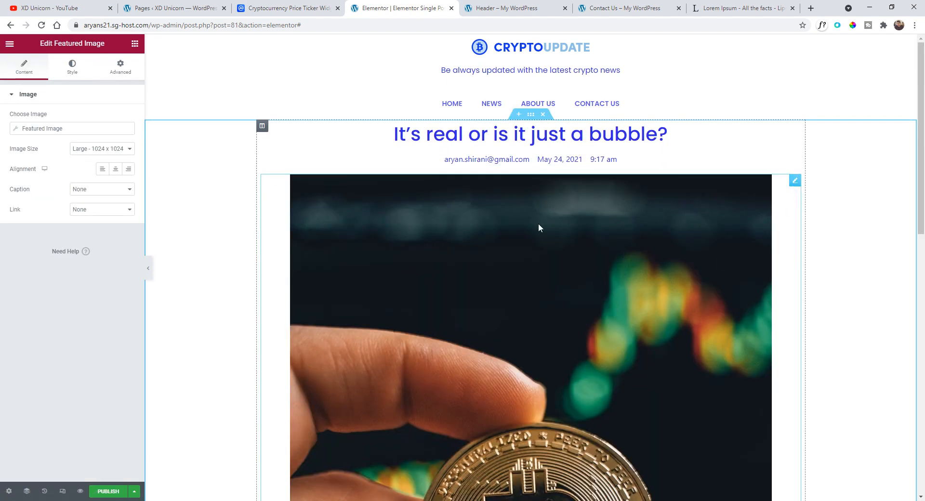
scroll(548, 224, down, 2)
scroll(549, 224, up, 1)
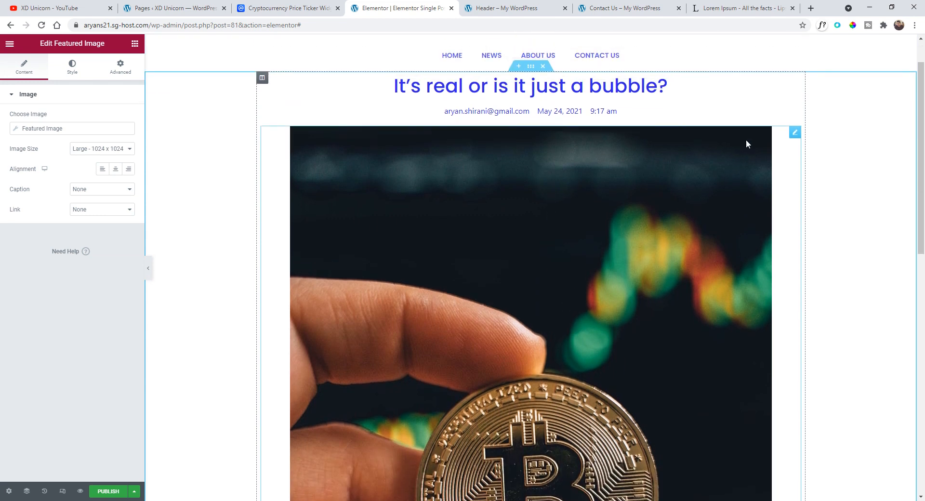
- Set the featured image size to Medium Large - 768 x 0
click(121, 150)
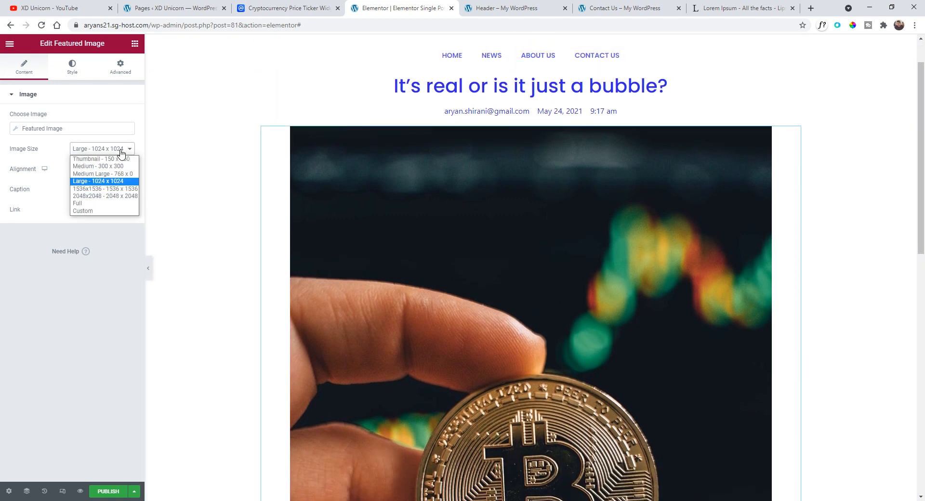
click(123, 174)
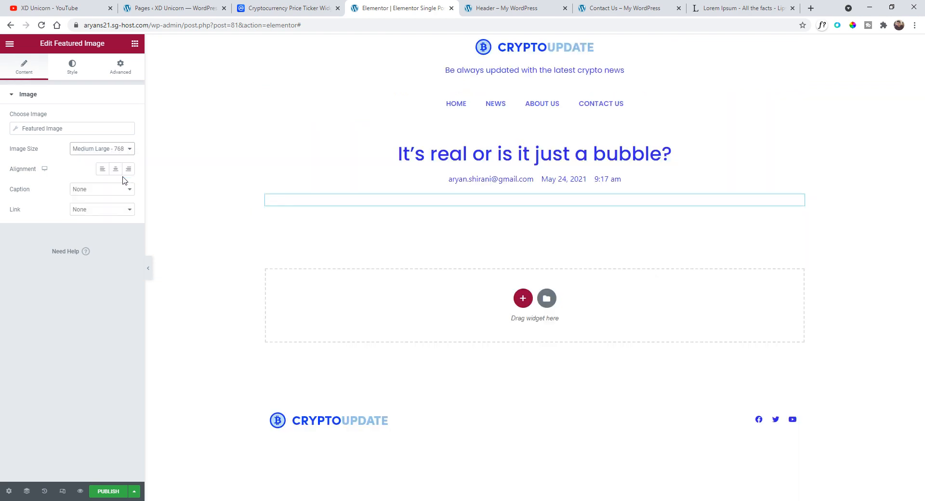
scroll(400, 249, down, 6)
scroll(386, 246, up, 5)
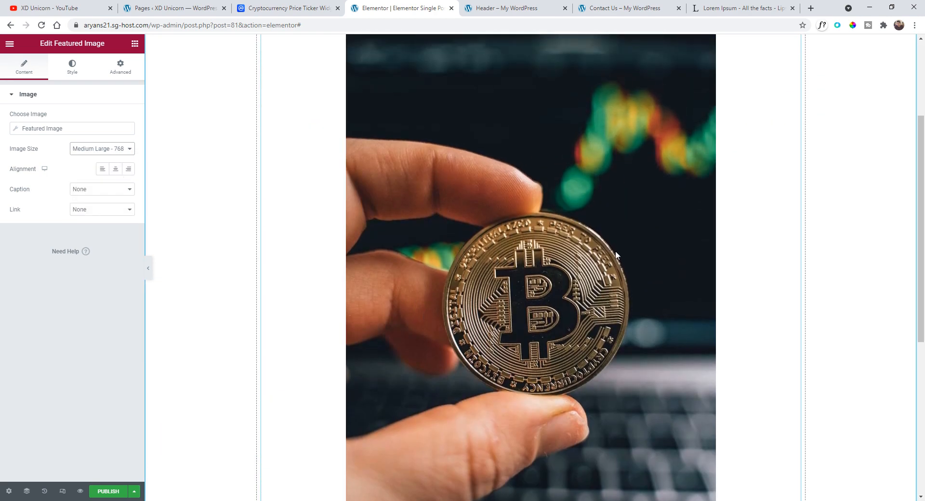
- Try the featured image at Medium - 300 x 300 size, then restore Medium Large - 768 x 0
click(99, 150)
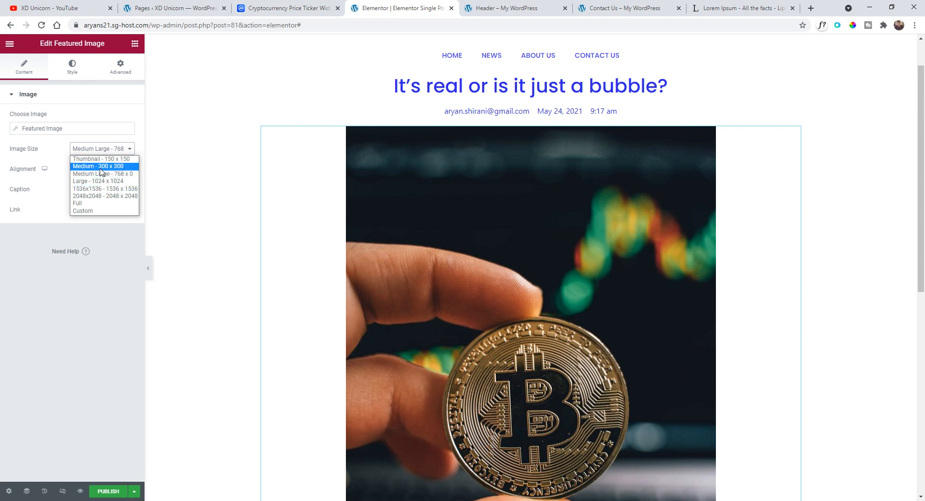
click(103, 167)
click(99, 150)
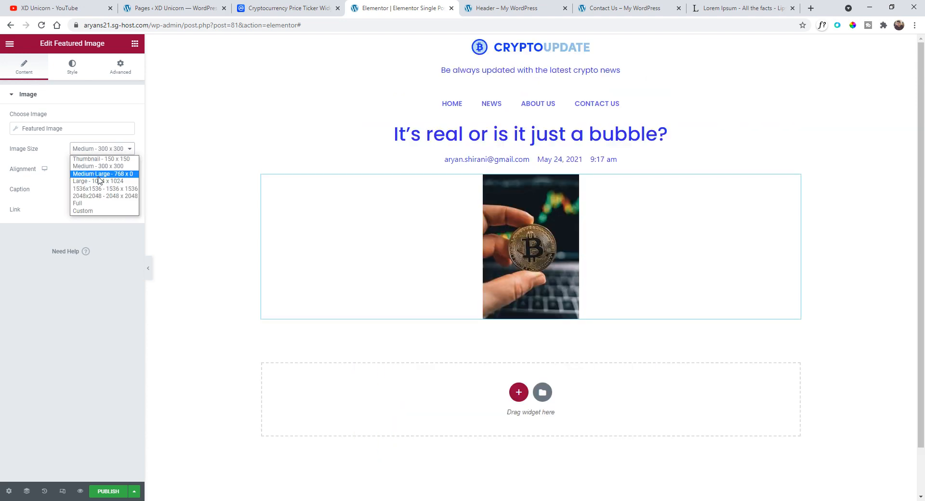
click(101, 175)
- Delete the Featured Image widget from the single post template
scroll(498, 230, down, 6)
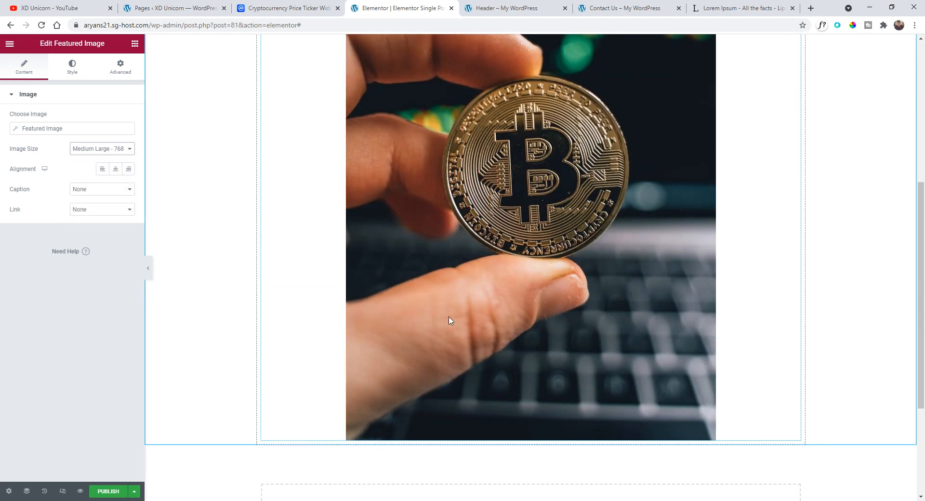
scroll(464, 316, up, 4)
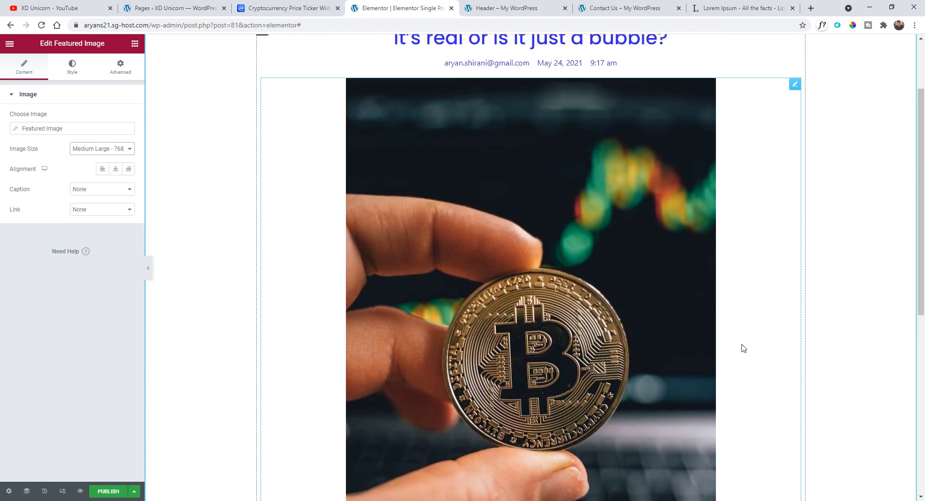
scroll(479, 378, down, 2)
scroll(564, 252, up, 3)
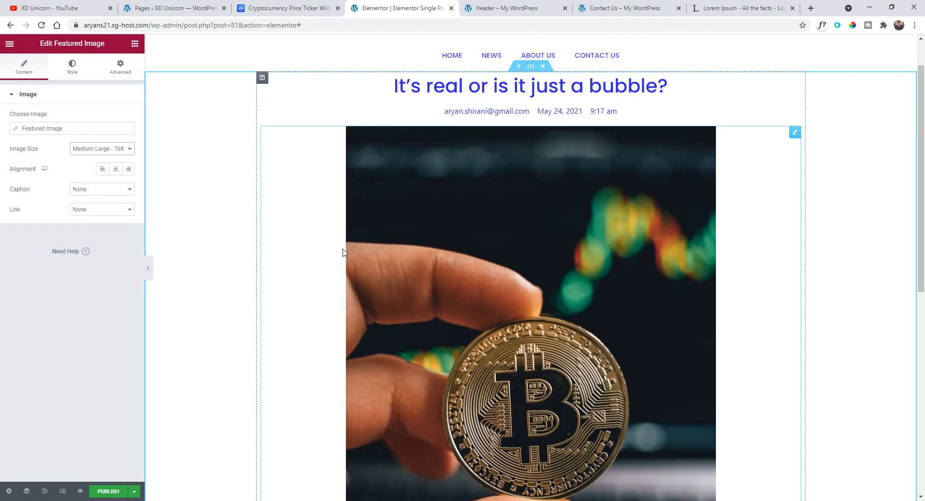
scroll(343, 251, down, 2)
scroll(546, 307, up, 3)
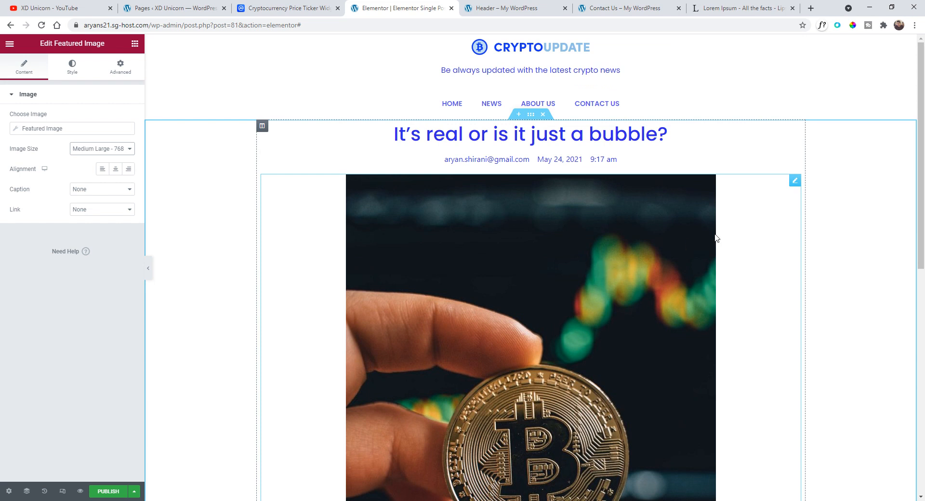
right_click(794, 186)
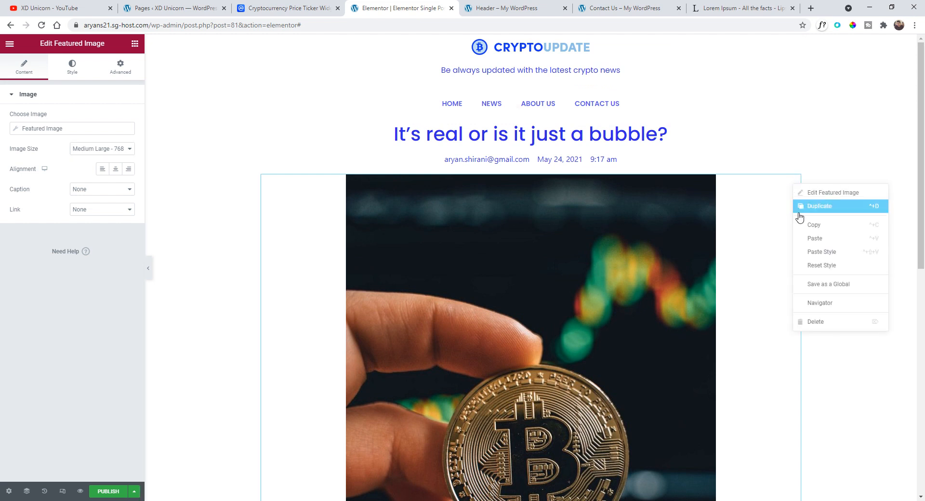
click(834, 321)
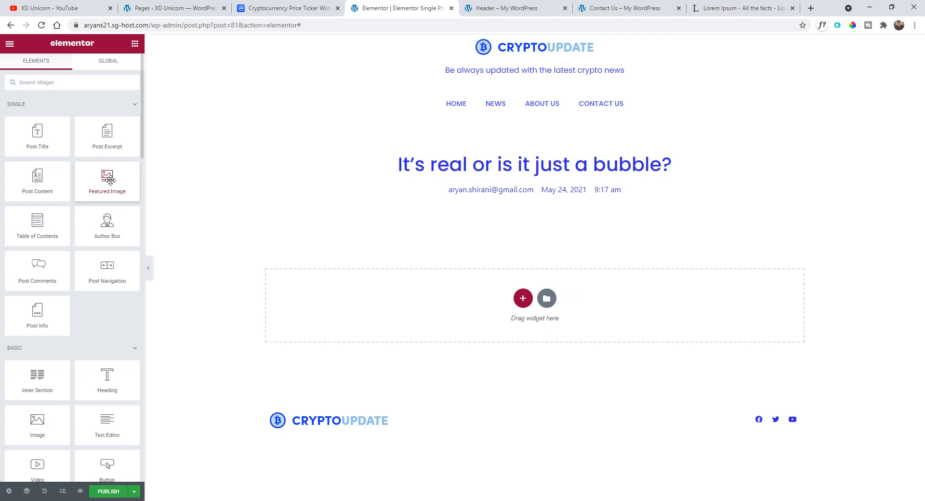
- Add an Inner Section below the post info and delete its second column
click(11, 45)
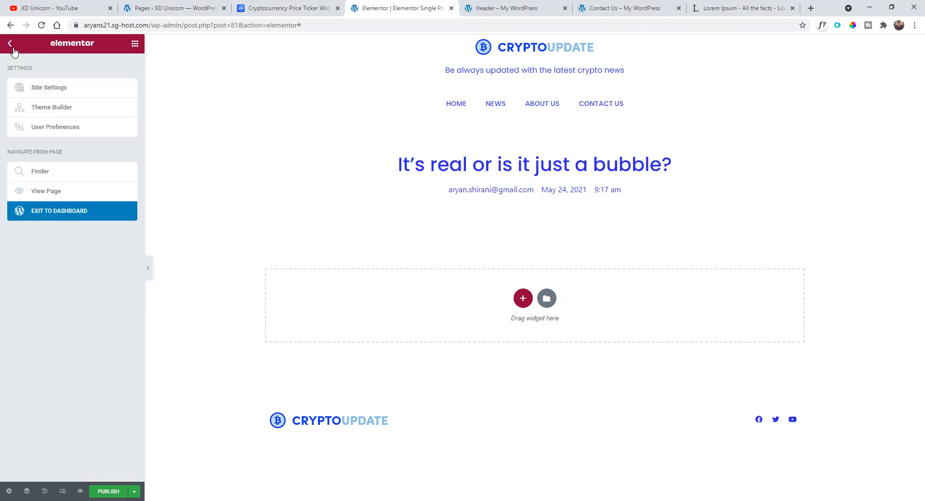
click(13, 48)
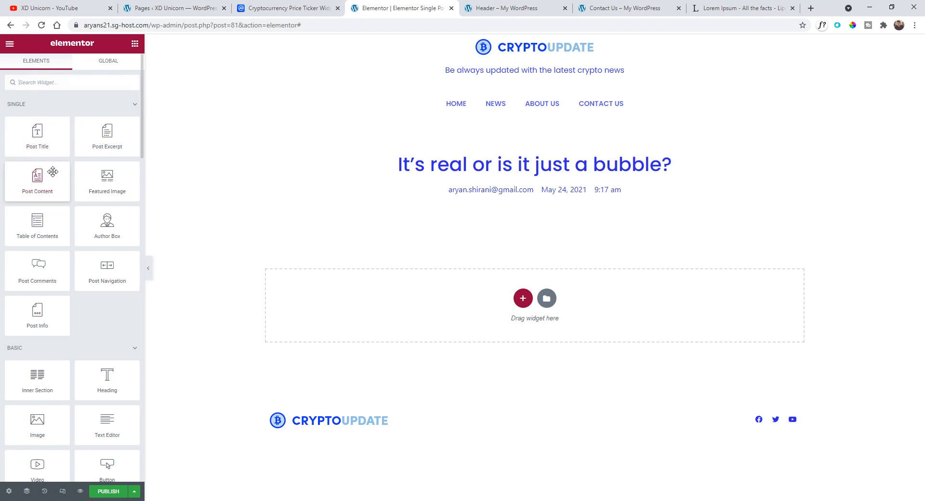
drag(37, 376, 540, 193)
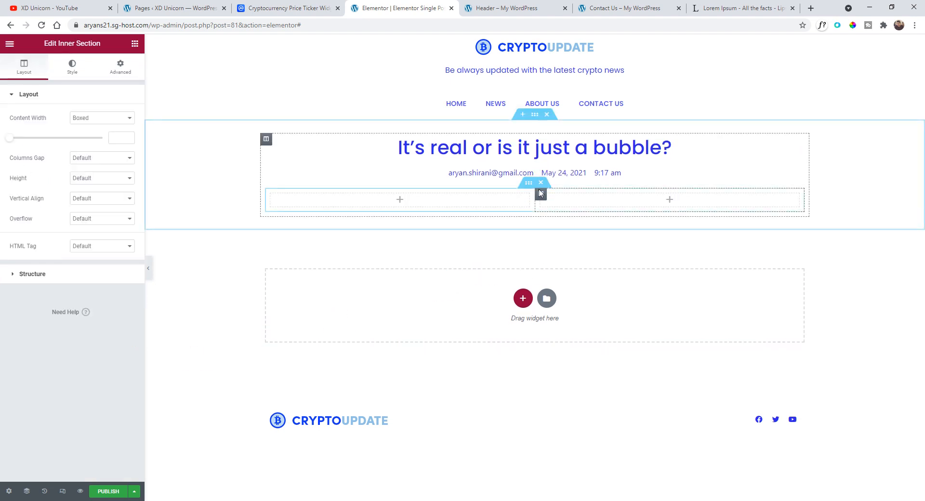
right_click(541, 194)
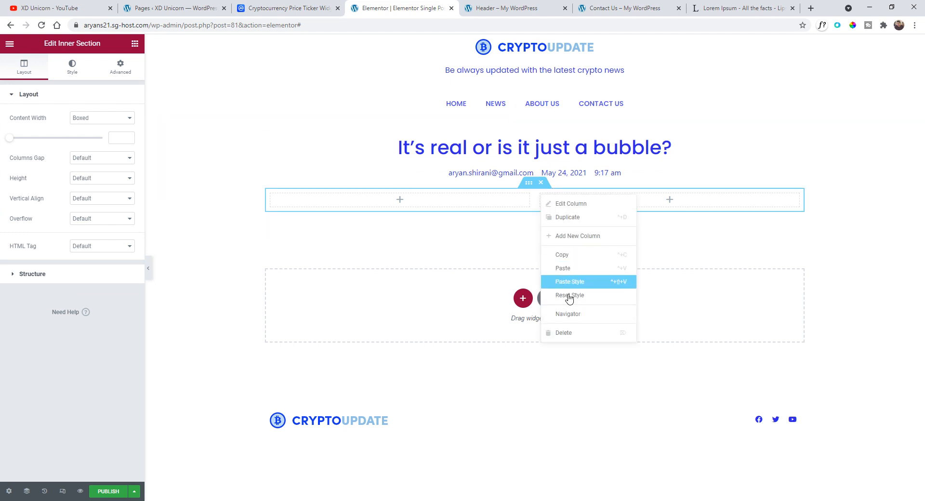
click(572, 334)
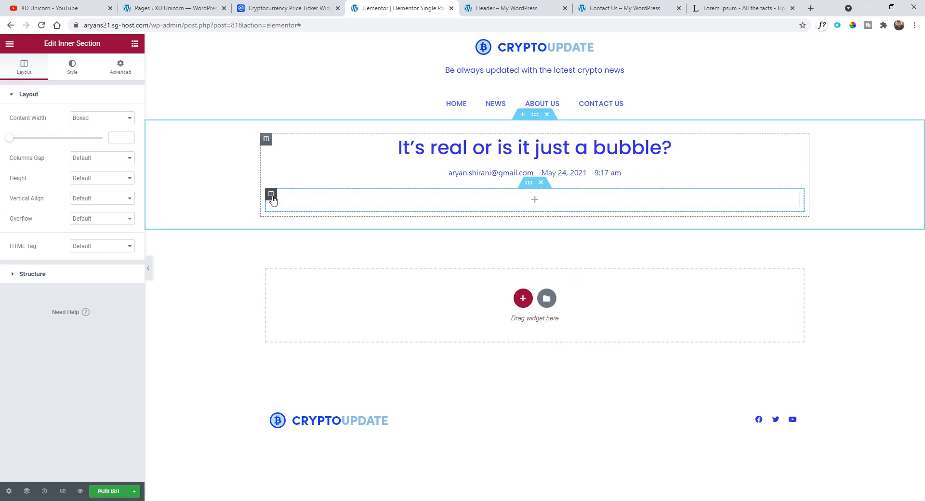
- Give the inner section's column a classic background image using the dynamic Featured Image tag
click(271, 195)
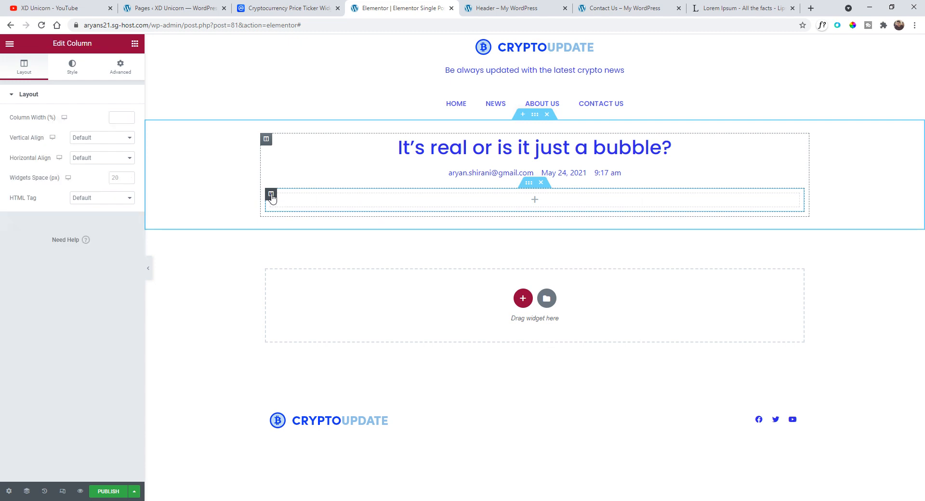
click(72, 70)
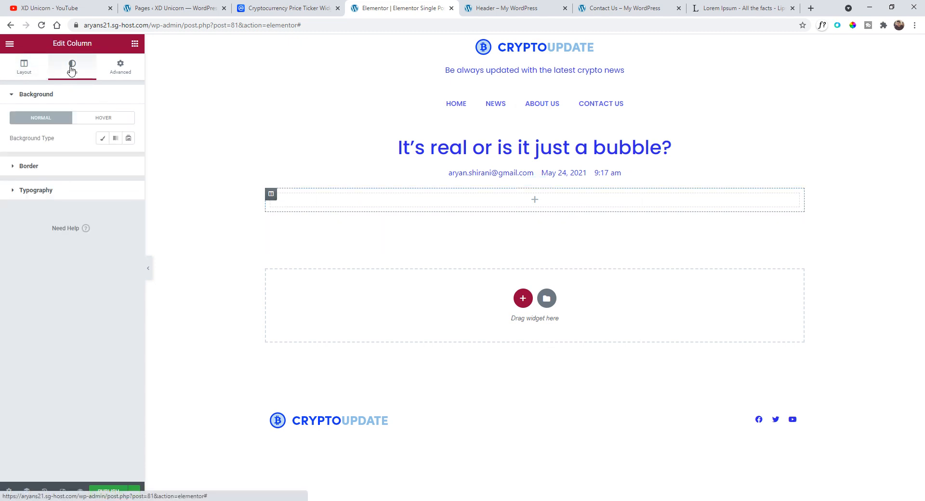
click(102, 139)
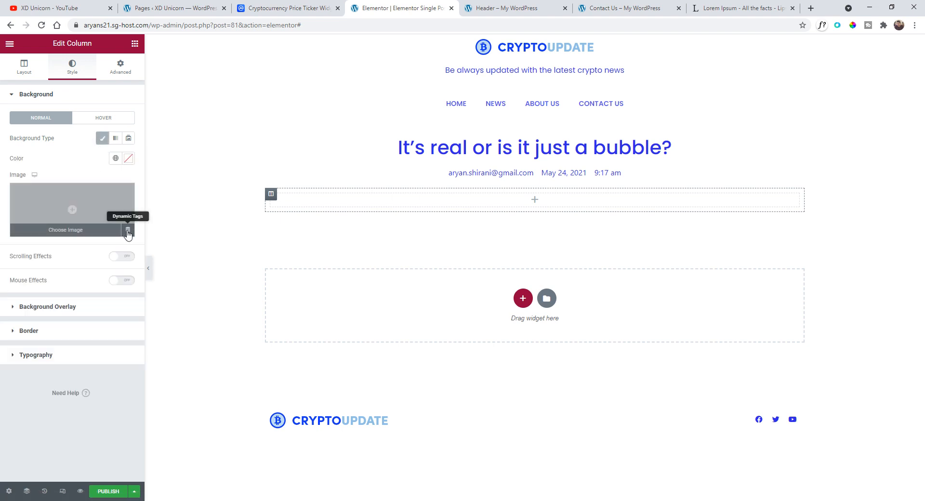
click(128, 233)
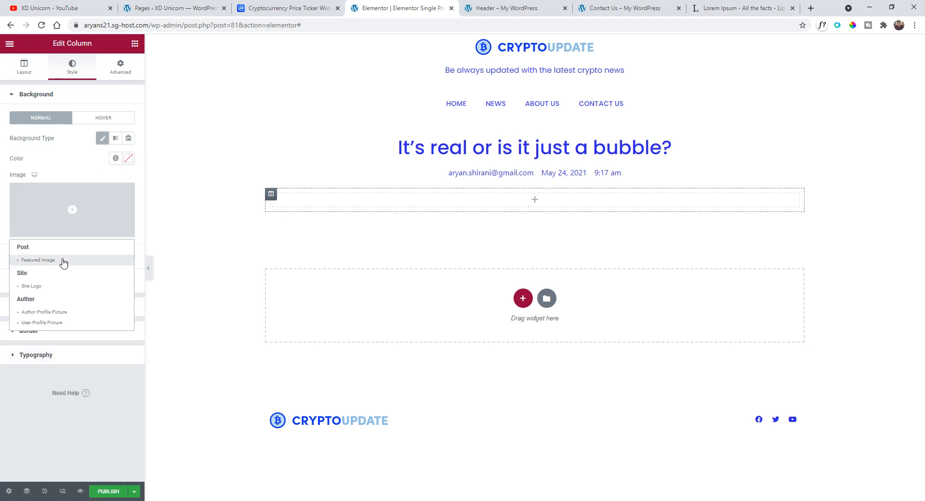
click(65, 262)
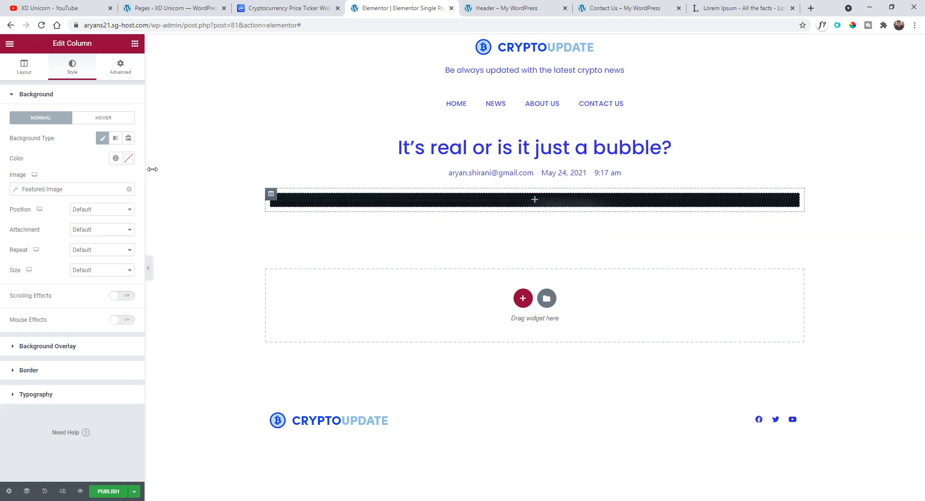
- Add a Spacer widget inside the column and set its space to 532 px
click(22, 70)
click(9, 45)
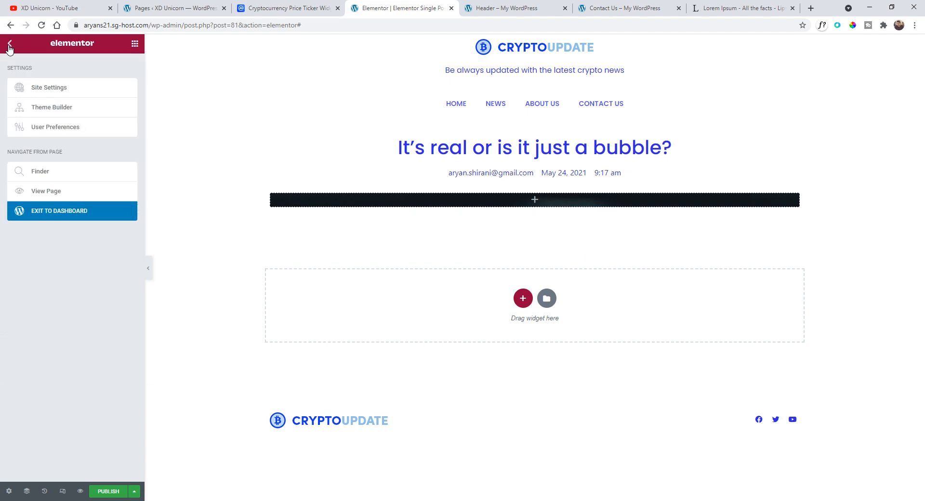
click(10, 45)
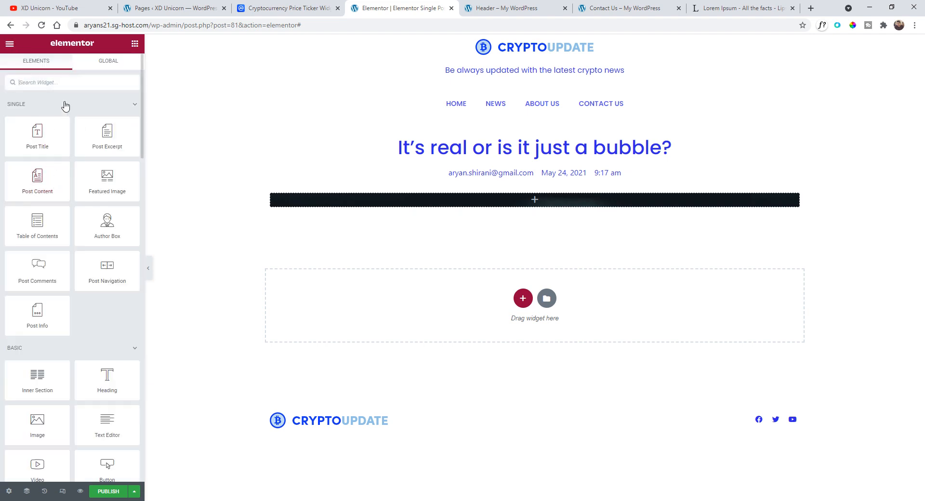
scroll(93, 231, down, 3)
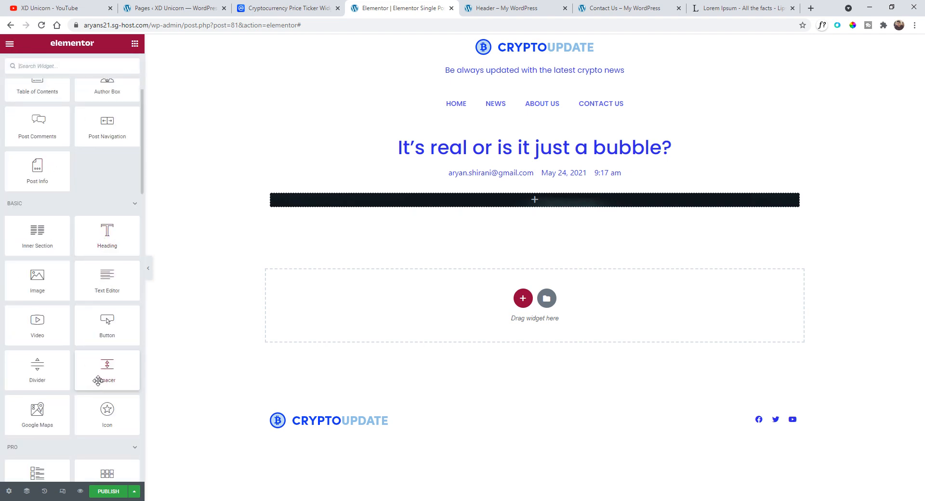
drag(103, 375, 458, 197)
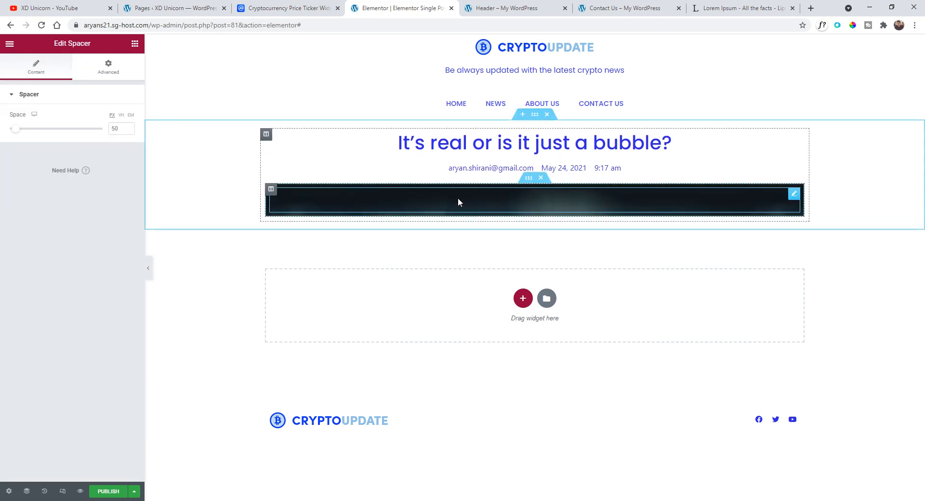
drag(25, 132, 93, 131)
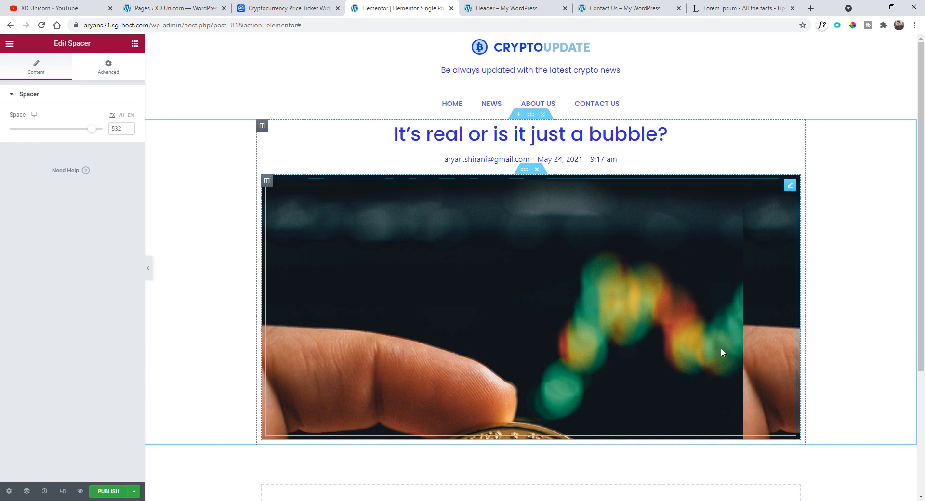
- Set the column's background size to Cover, position to Center Center and repeat to No-repeat
click(267, 181)
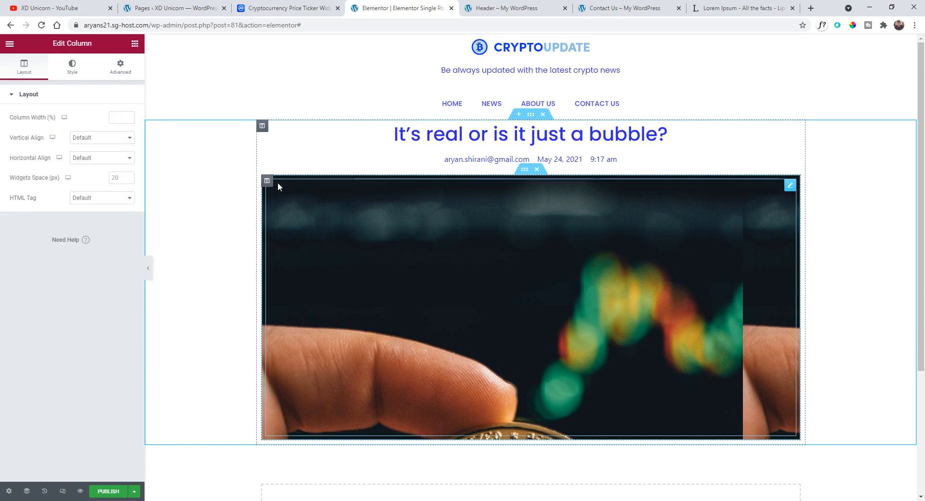
click(72, 68)
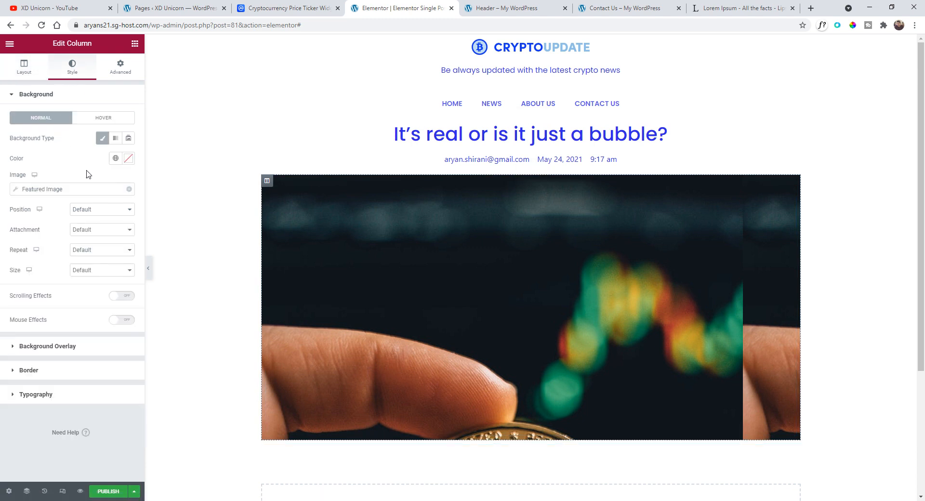
click(83, 271)
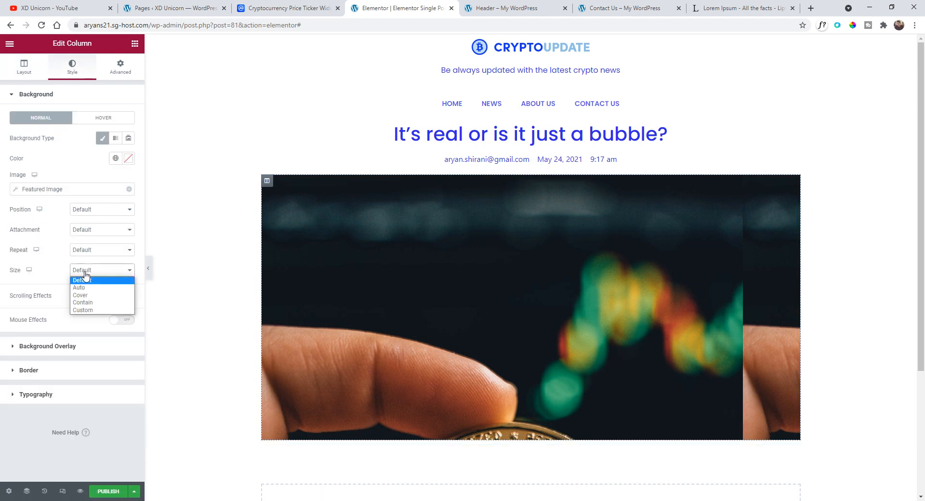
click(96, 295)
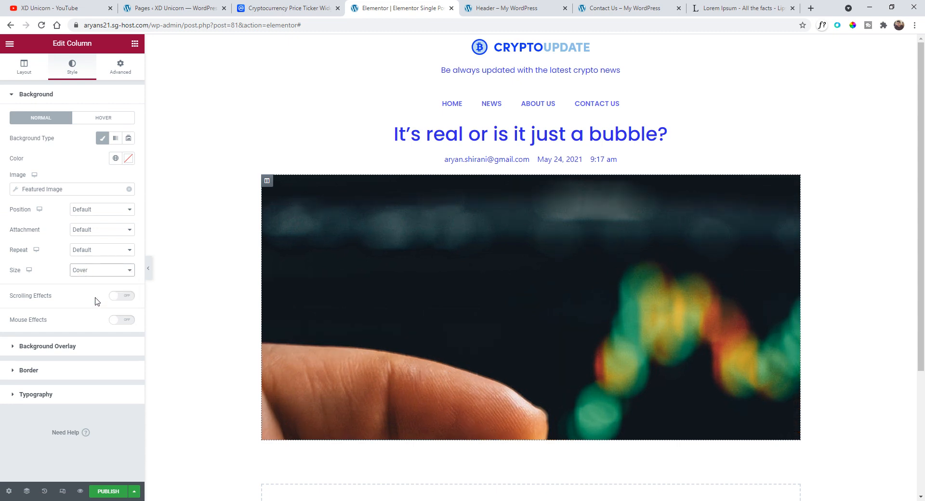
click(96, 211)
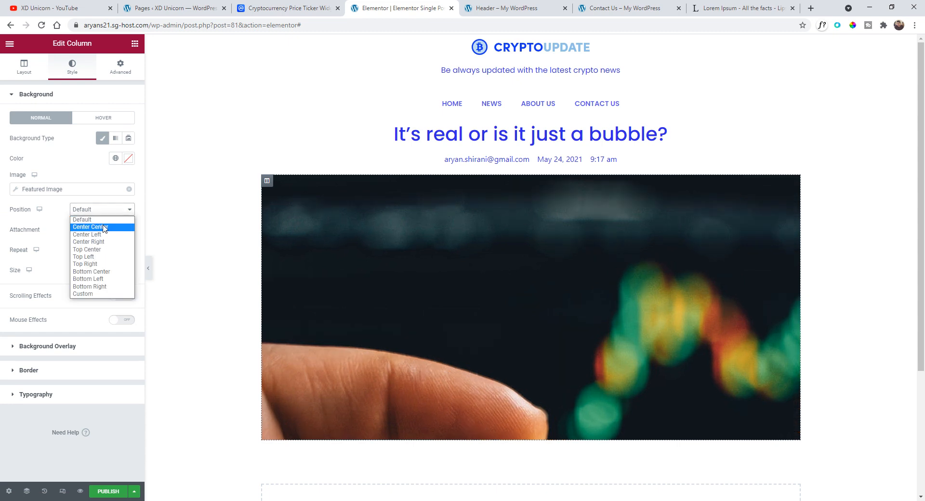
click(101, 226)
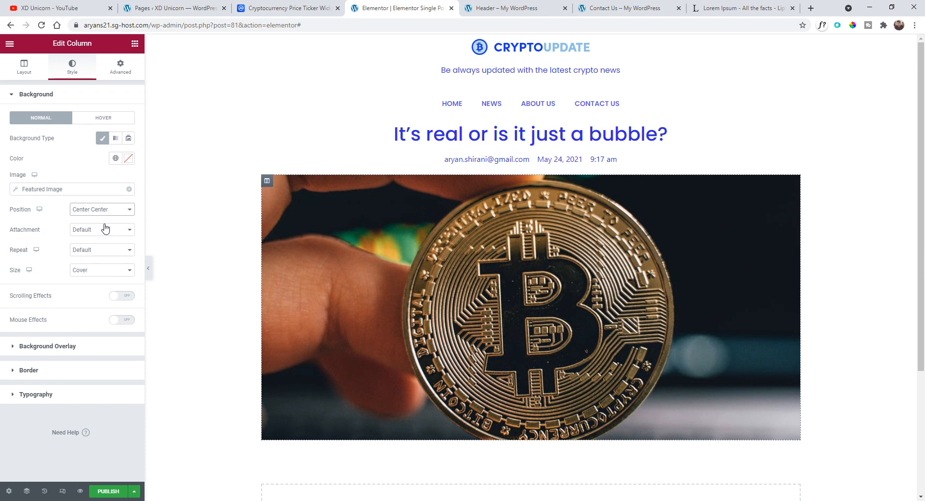
click(95, 250)
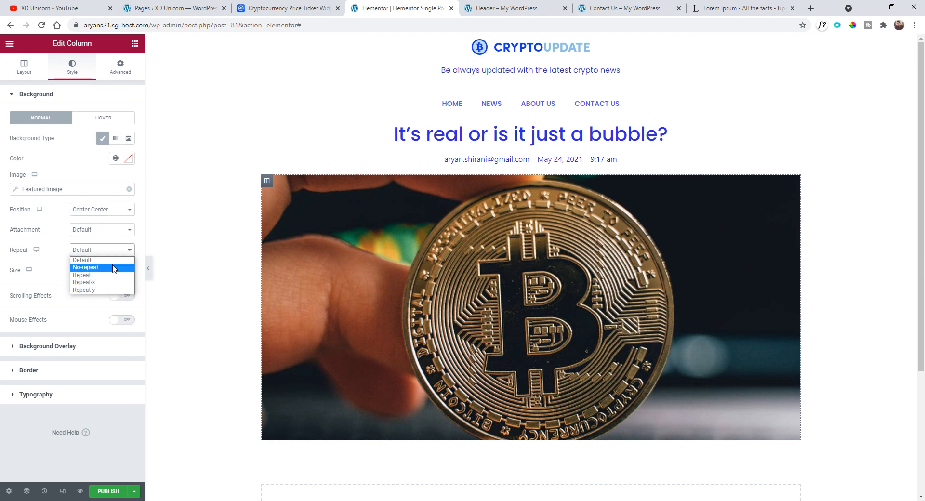
click(99, 265)
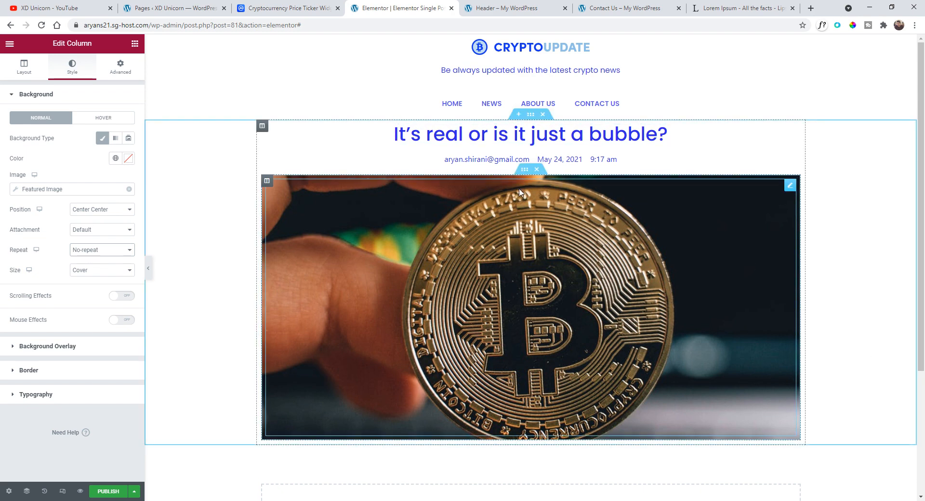
- Set the inner section's boxed content width to 915
click(525, 170)
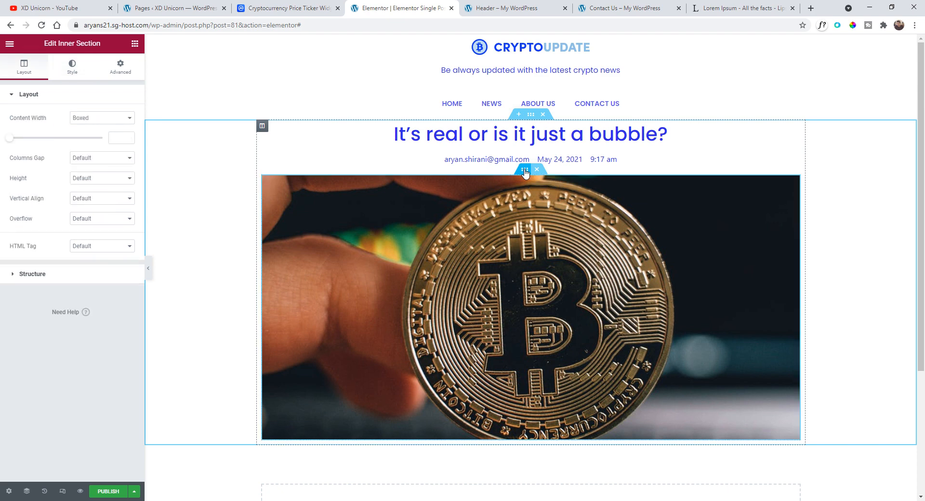
drag(12, 141, 44, 139)
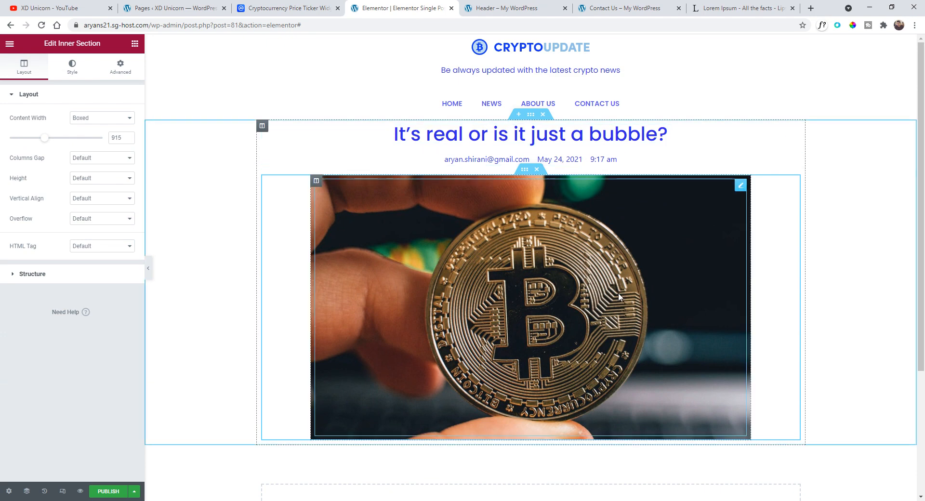
- Give the featured image column a border radius of 8 on all corners
scroll(618, 293, down, 1)
scroll(580, 364, up, 1)
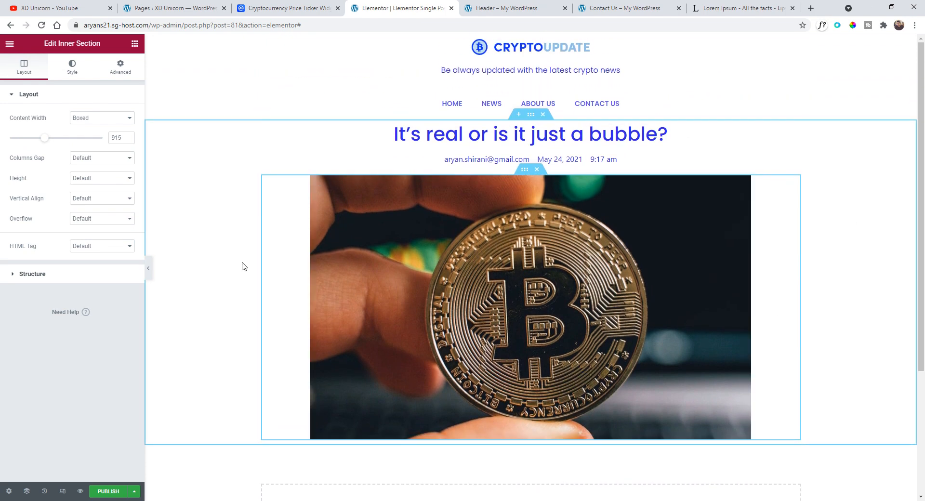
click(73, 70)
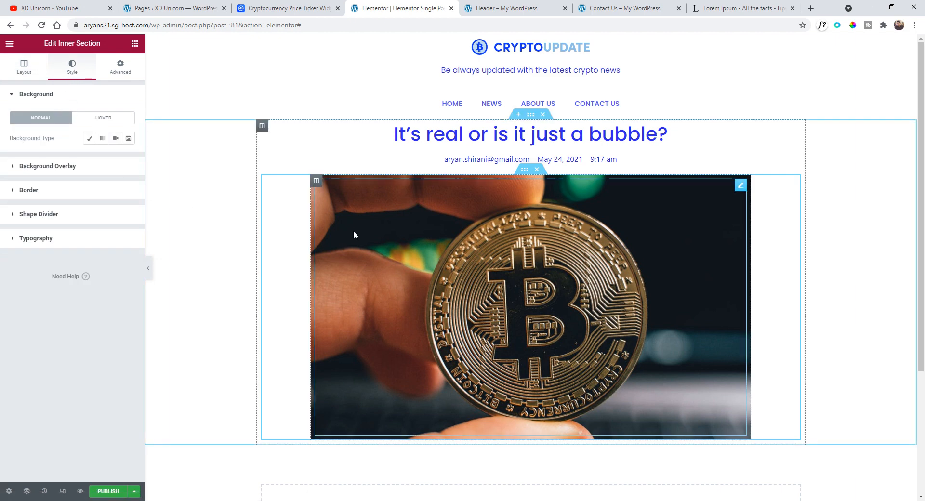
click(316, 182)
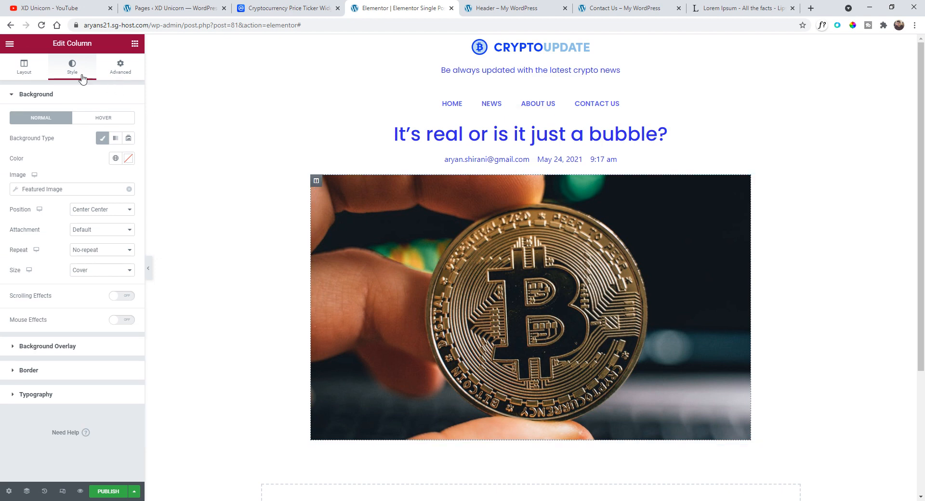
click(50, 372)
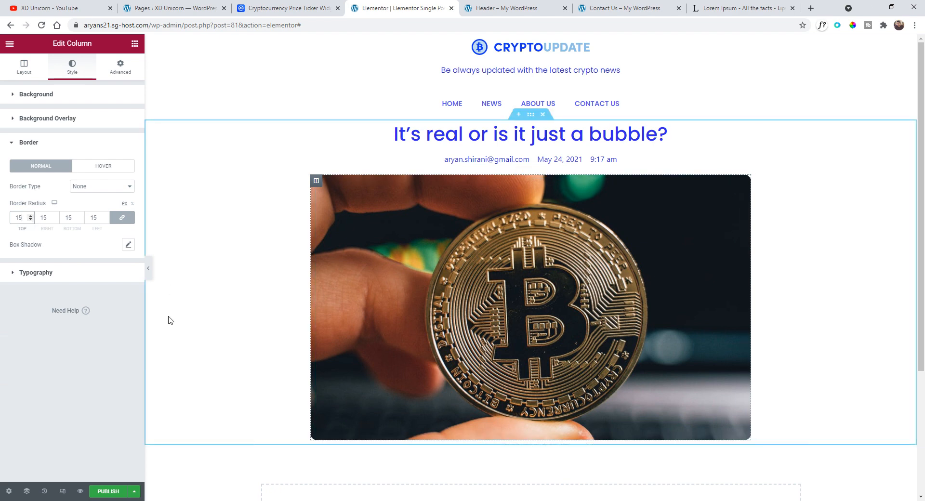
click(148, 269)
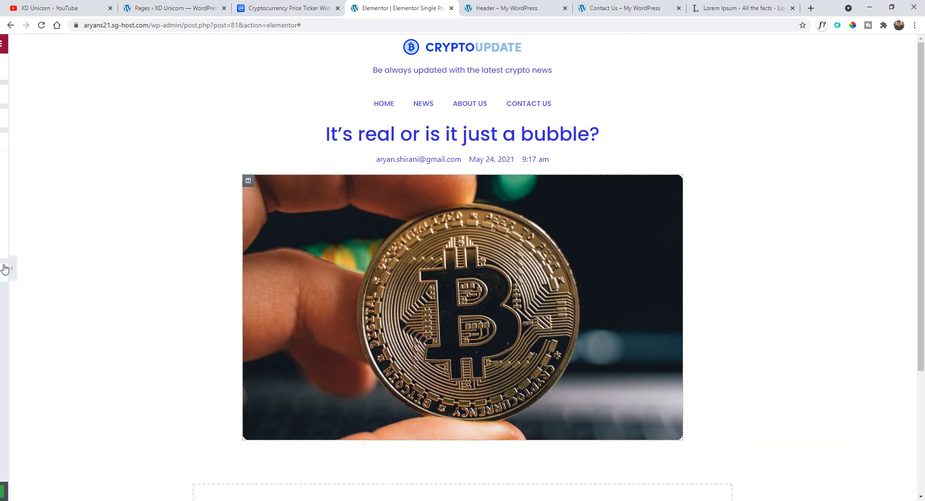
click(4, 268)
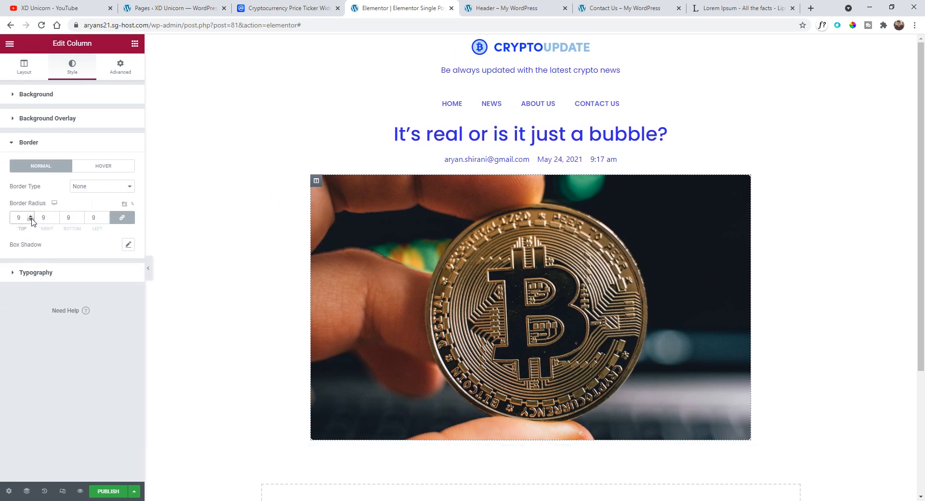
click(149, 268)
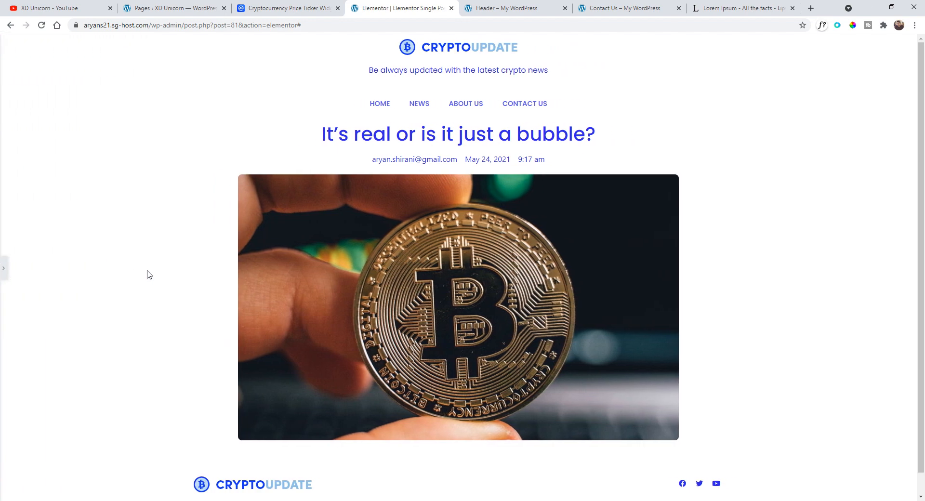
click(4, 268)
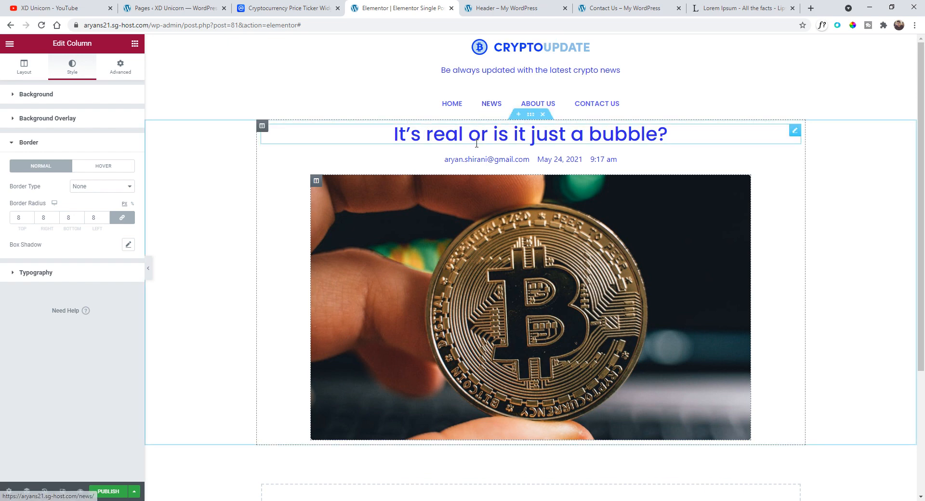
- Set the outer title column's top padding to 6 with the padding values unlinked
click(263, 127)
click(116, 73)
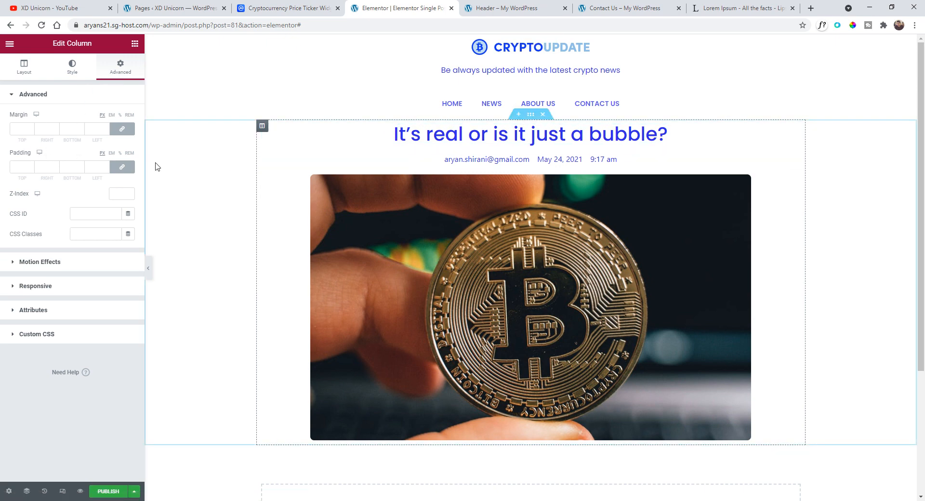
click(123, 169)
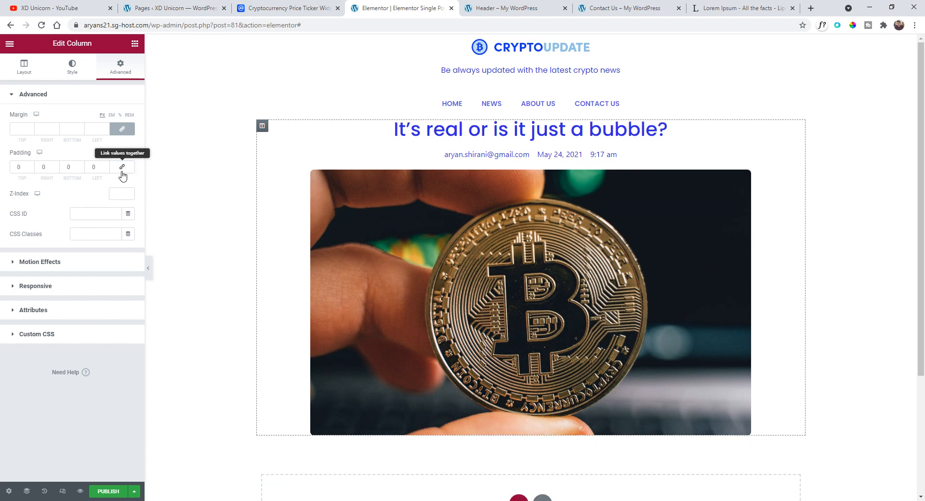
click(31, 166)
click(31, 166)
click(31, 166)
click(31, 165)
click(31, 166)
click(31, 166)
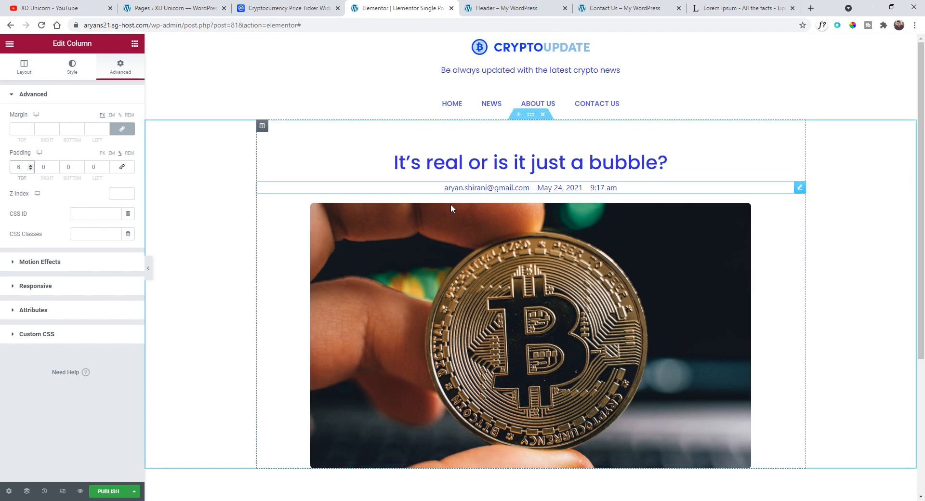
scroll(432, 253, down, 4)
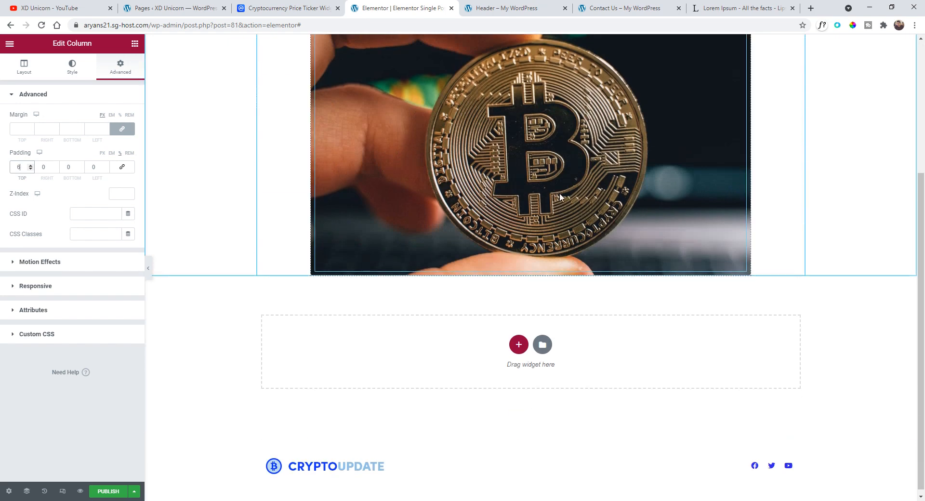
scroll(543, 231, up, 2)
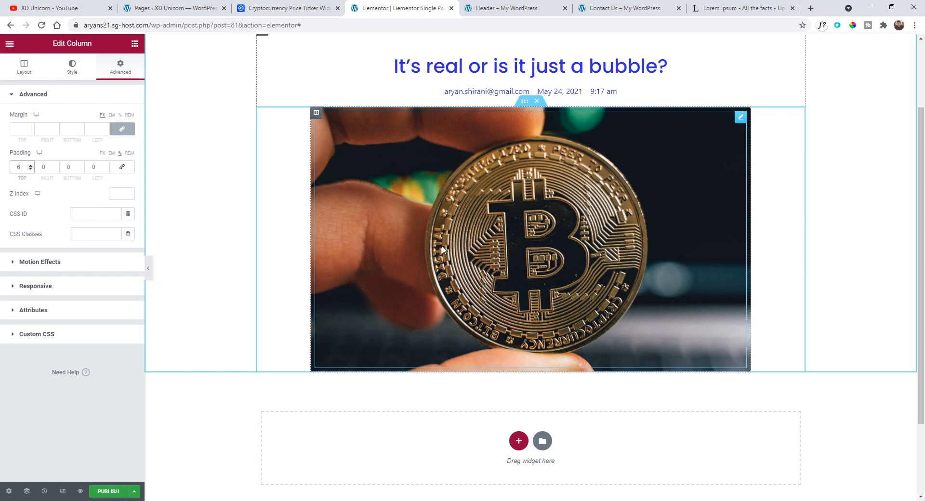
scroll(499, 200, up, 1)
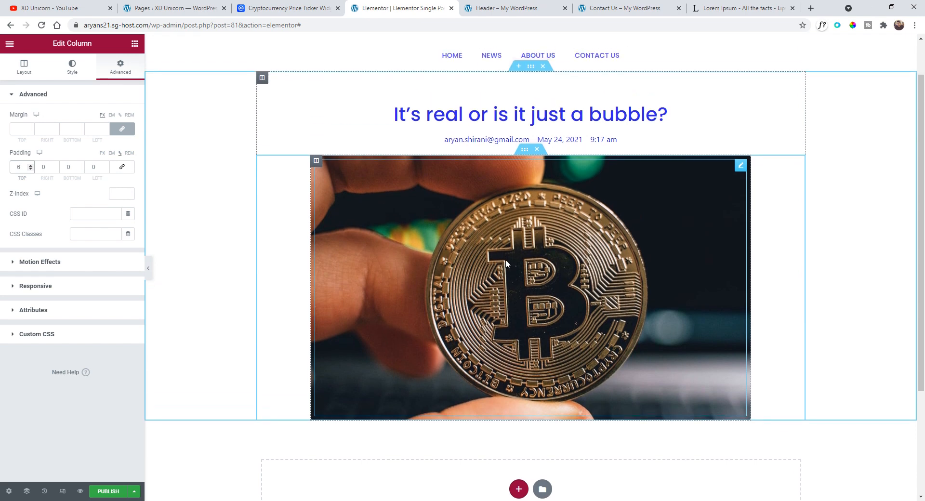
- Add an Inner Section below the featured image section and delete one of its two columns
click(10, 44)
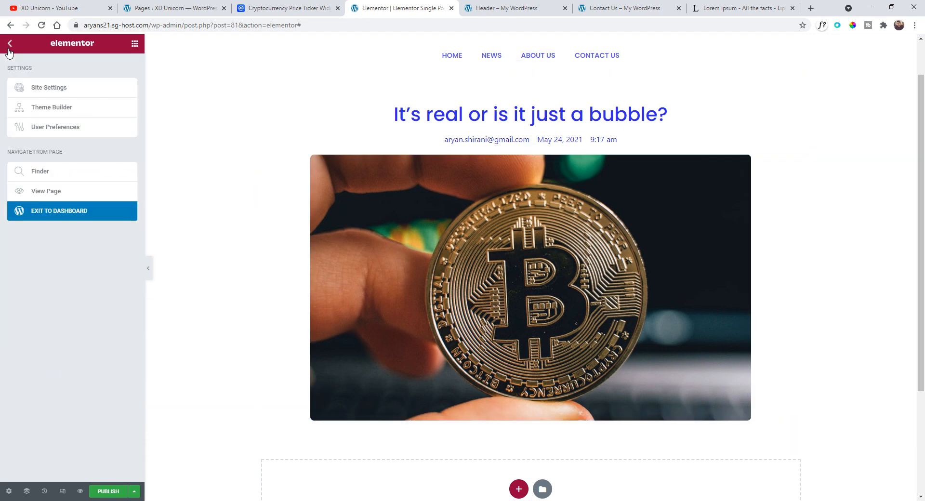
click(9, 51)
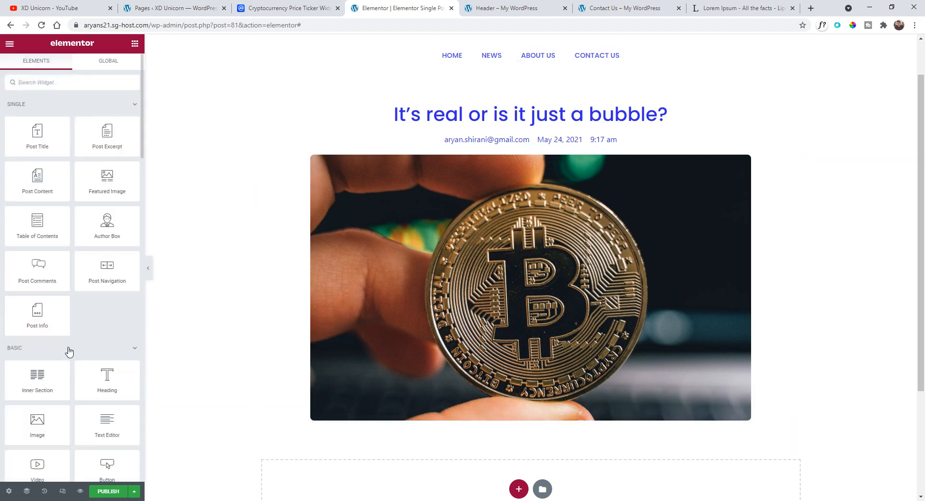
drag(38, 378, 514, 422)
scroll(526, 410, down, 3)
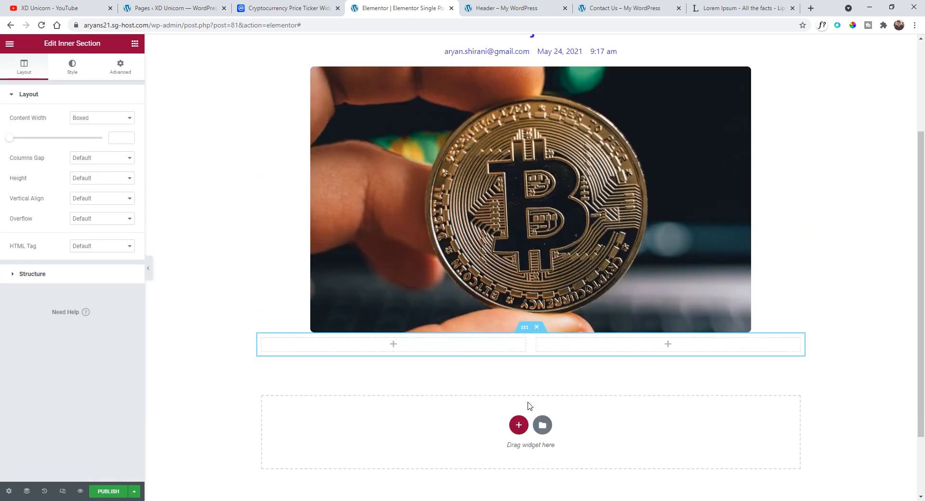
right_click(537, 286)
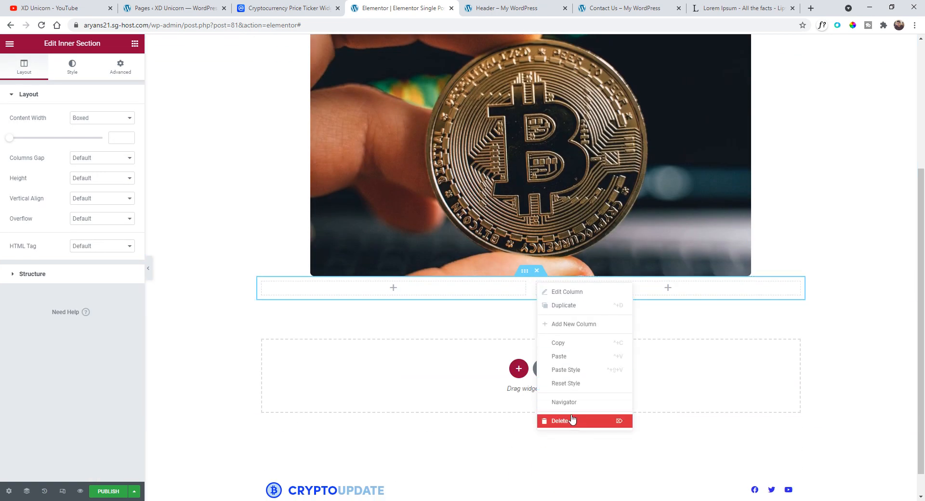
right_click(534, 281)
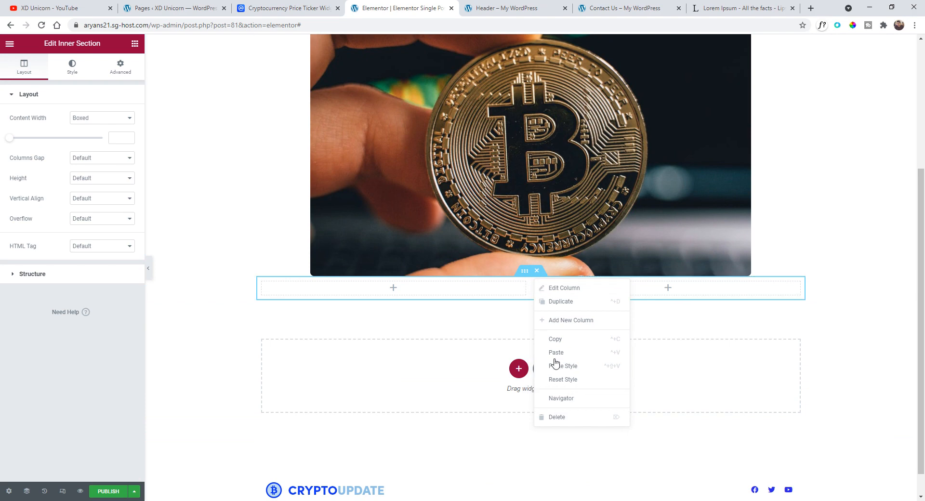
click(564, 418)
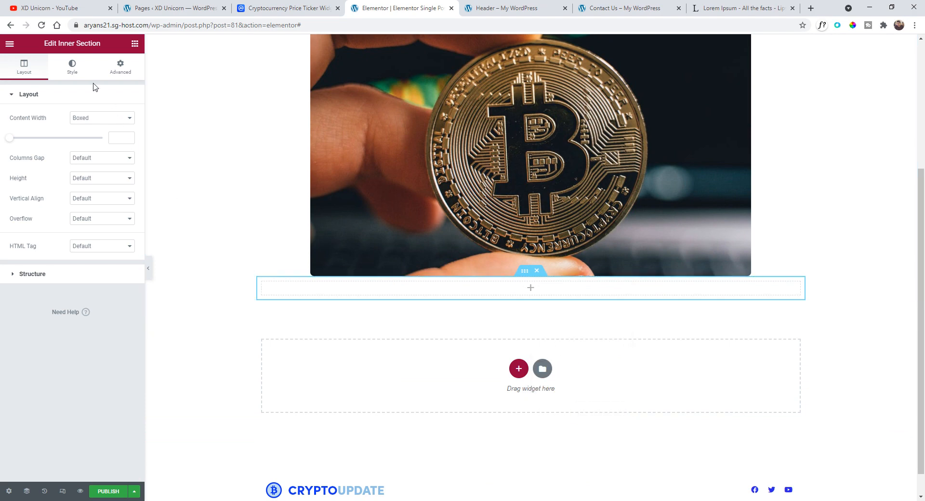
- Place a Post Content widget into the new inner section's column
click(15, 47)
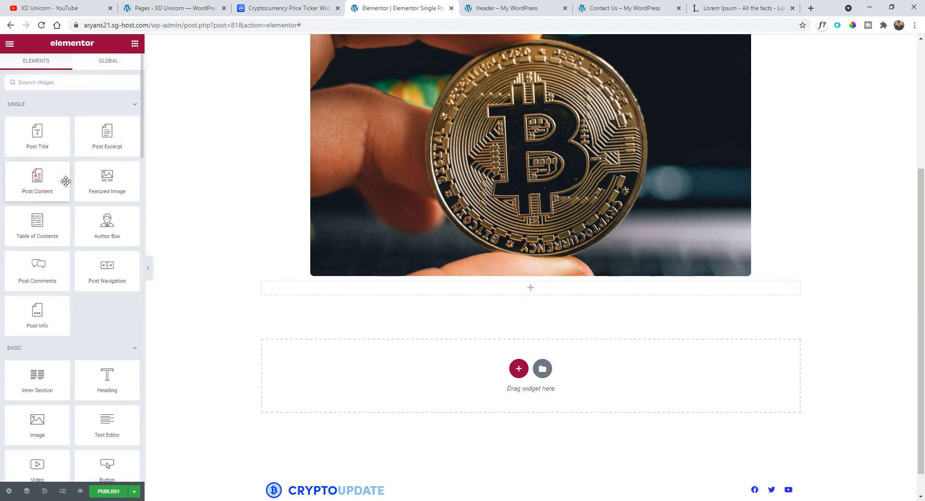
drag(31, 178, 456, 295)
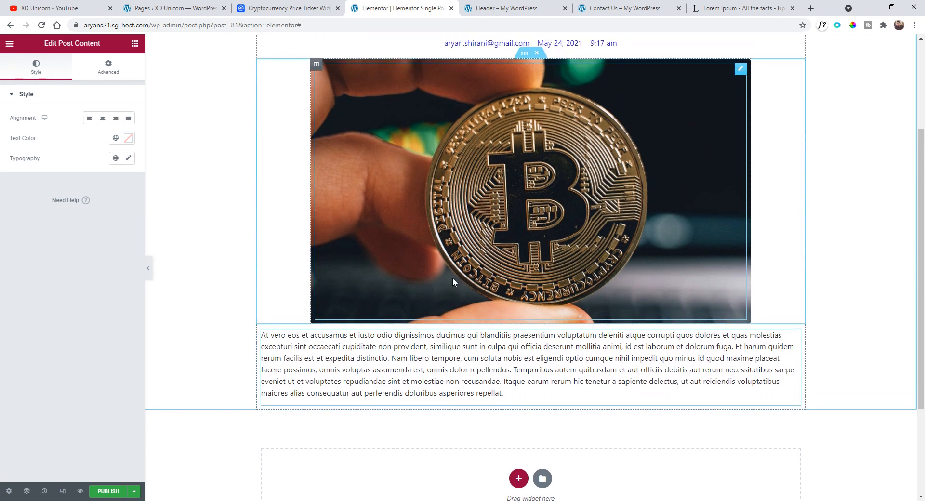
scroll(453, 277, up, 1)
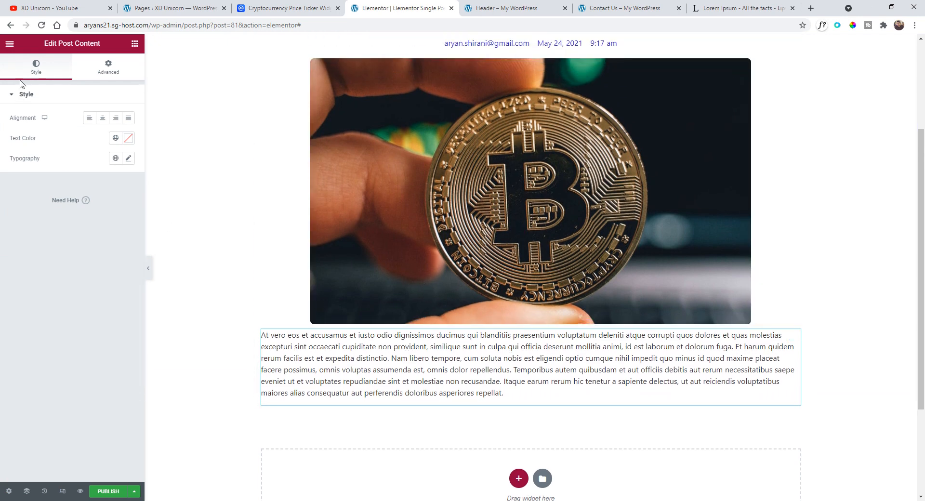
- Insert a Spacer widget between the featured image section and the post content
click(9, 44)
click(9, 44)
scroll(115, 313, down, 2)
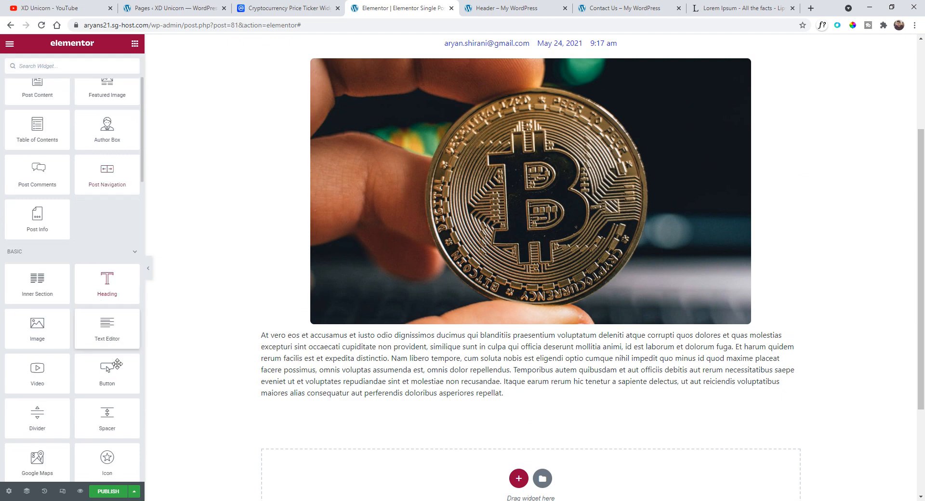
drag(122, 423, 432, 323)
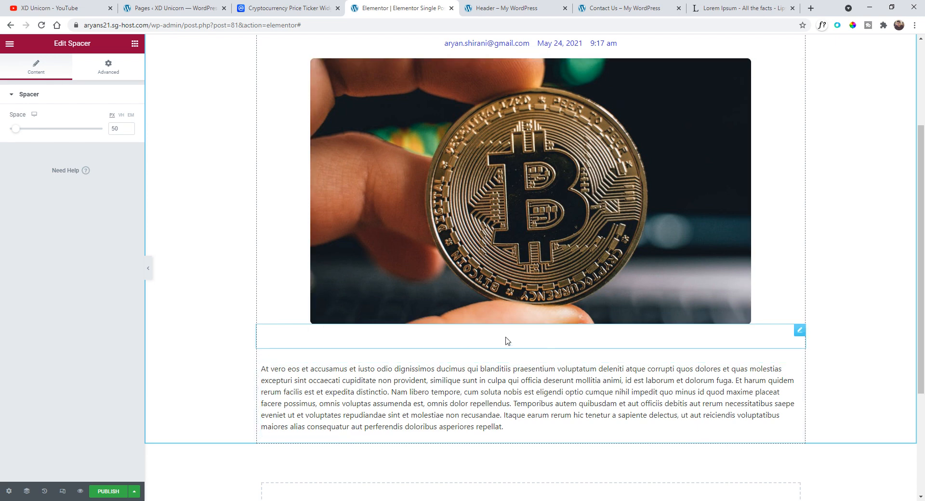
scroll(453, 337, up, 2)
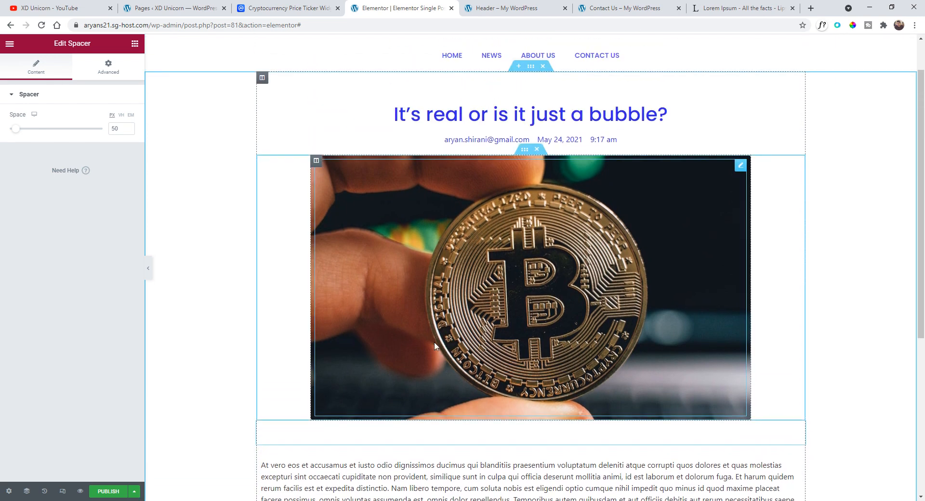
scroll(434, 328, down, 1)
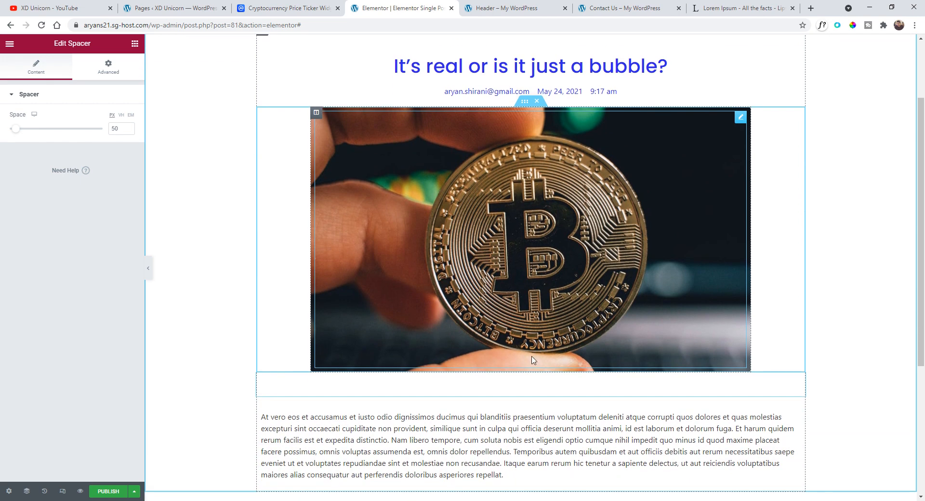
scroll(531, 362, down, 1)
scroll(516, 362, up, 1)
scroll(501, 314, down, 2)
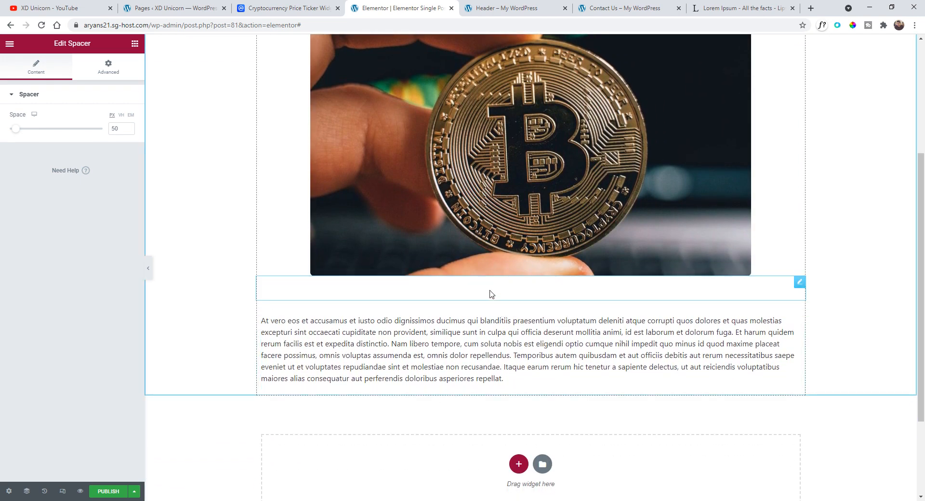
- Set the post content inner section's boxed content width to 625
click(525, 306)
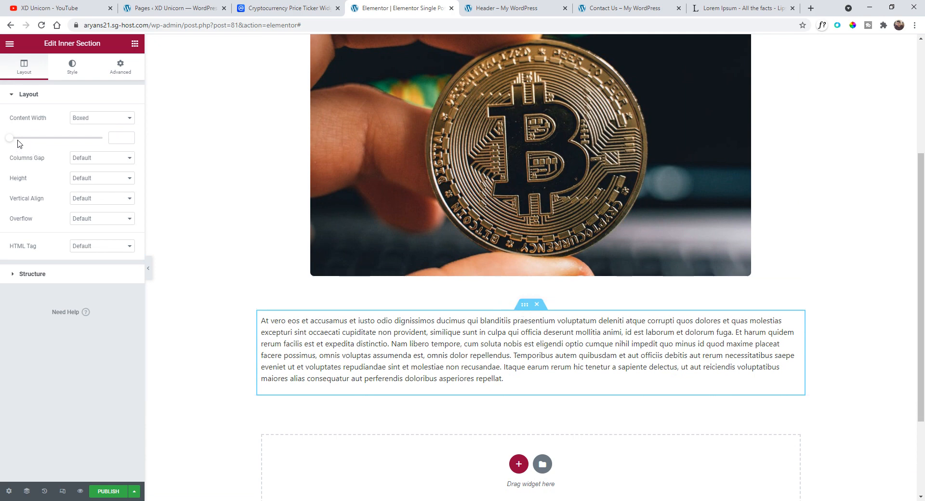
drag(8, 141, 19, 142)
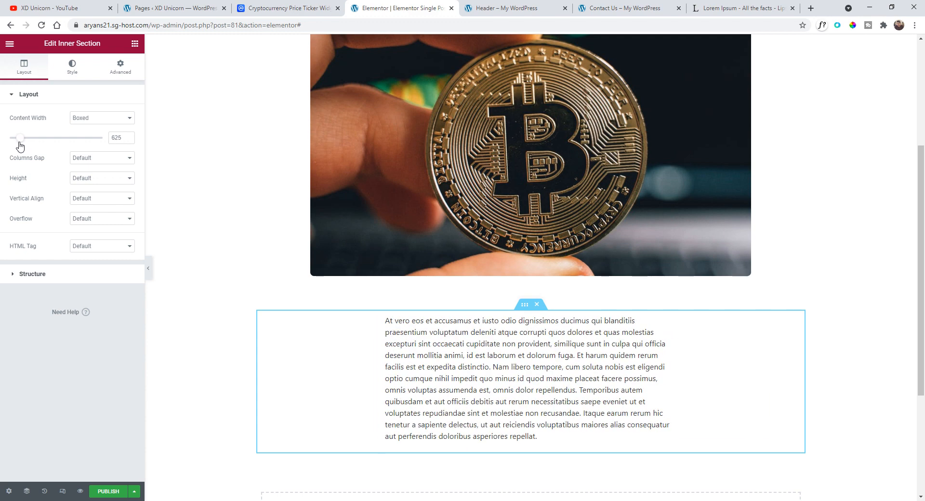
scroll(449, 362, up, 4)
scroll(448, 362, down, 2)
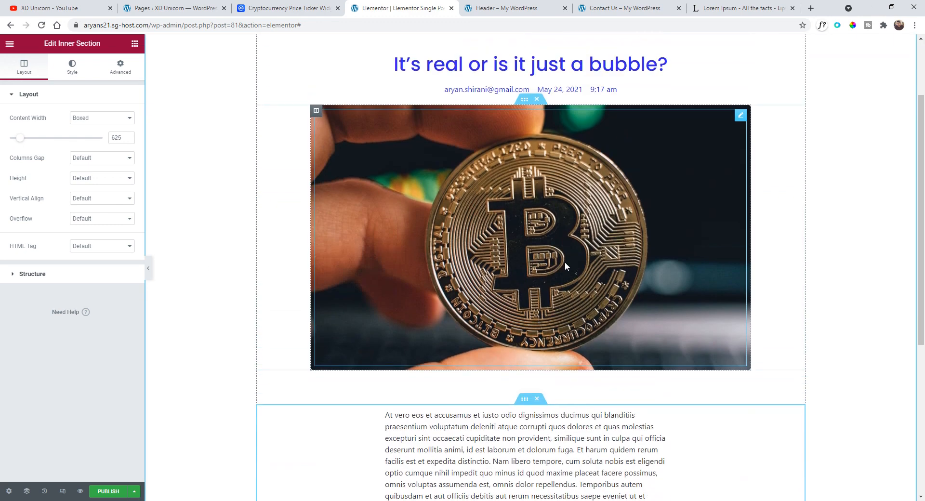
scroll(565, 262, down, 4)
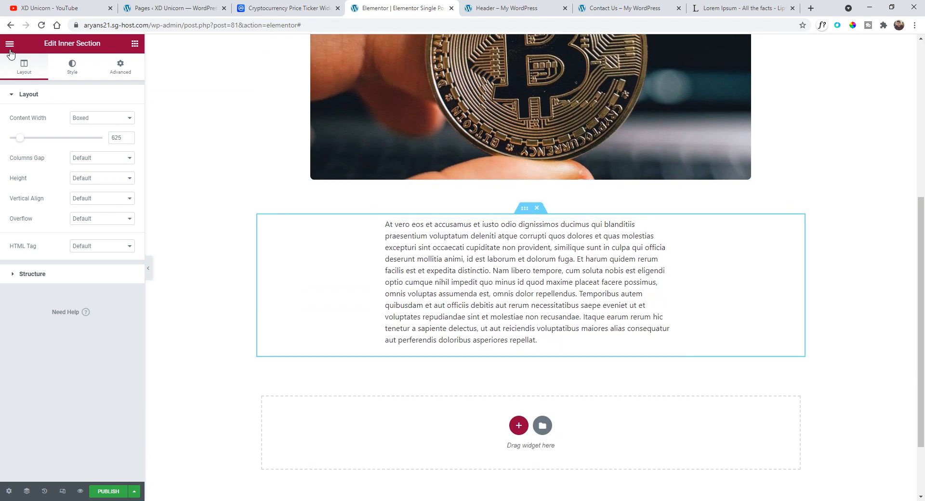
- Search the widgets for Share Buttons and place it below the post content
click(10, 49)
click(10, 48)
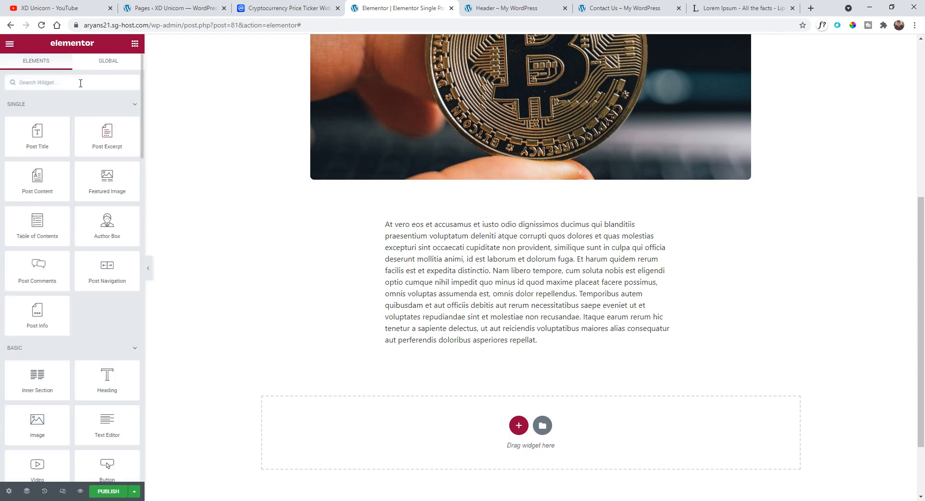
text(sha)
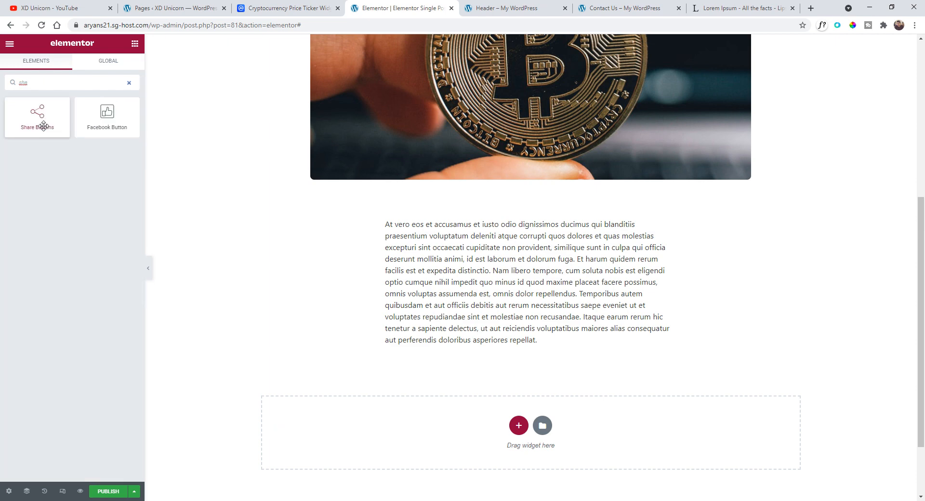
drag(41, 123, 490, 344)
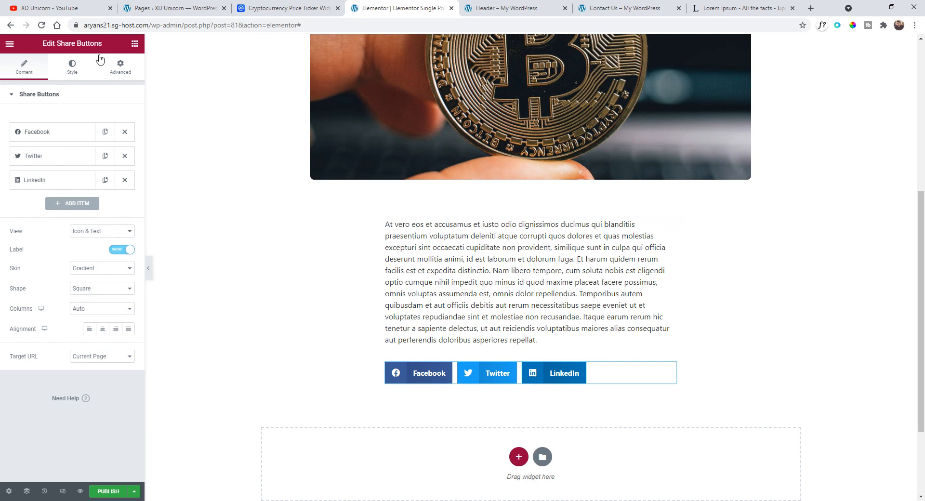
- Set the Spacer between the featured image and the post content to a space of 20
scroll(424, 256, up, 2)
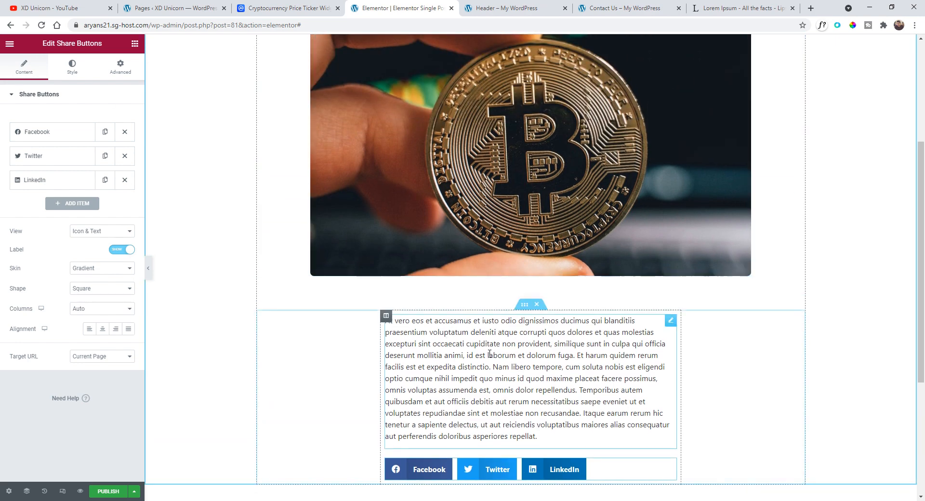
click(517, 295)
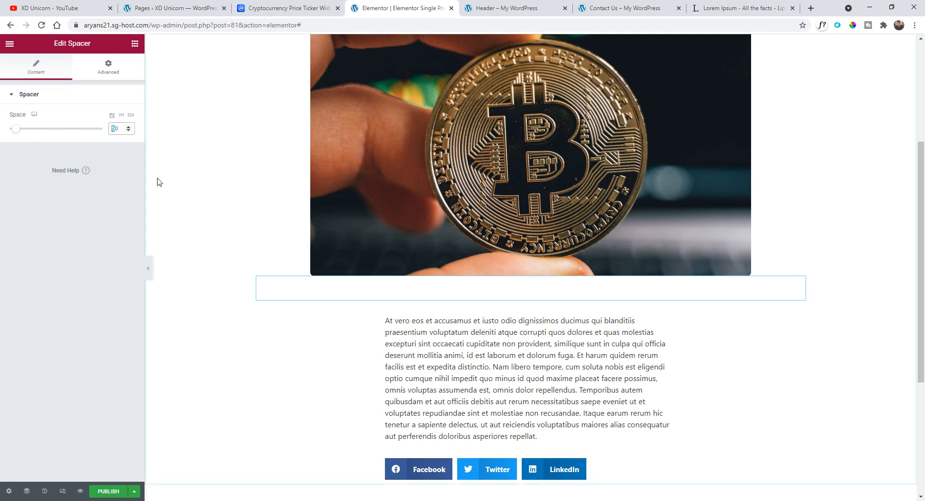
text(200)
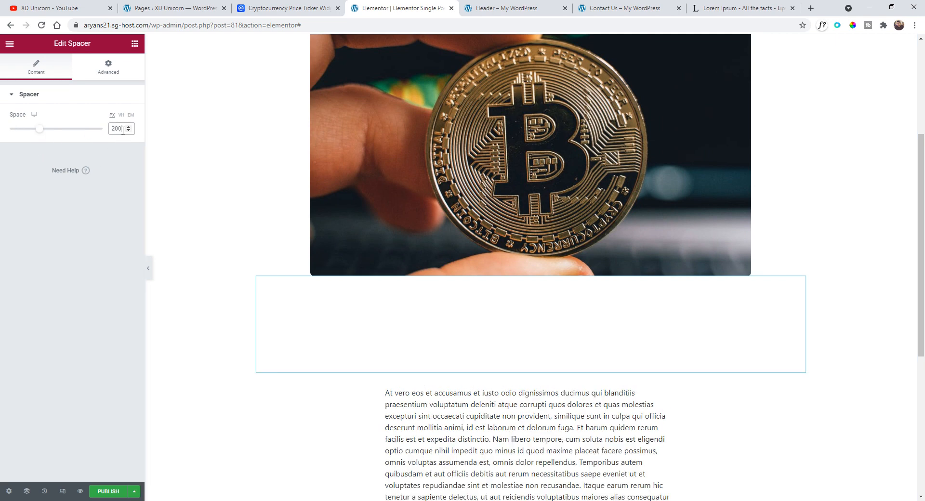
text(20)
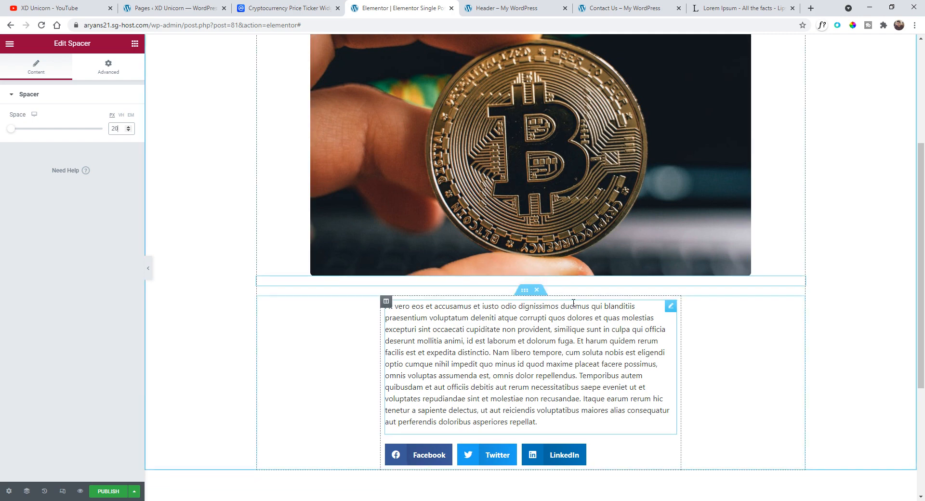
- Preview the single post template with the editor panel hidden, scrolling through the whole layout
scroll(573, 306, up, 3)
scroll(574, 307, up, 1)
click(150, 275)
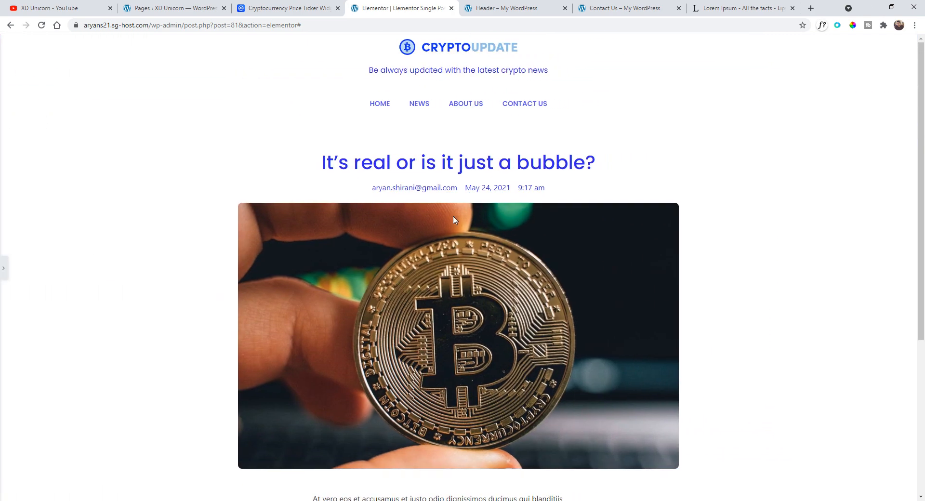
scroll(507, 208, down, 1)
scroll(507, 208, down, 4)
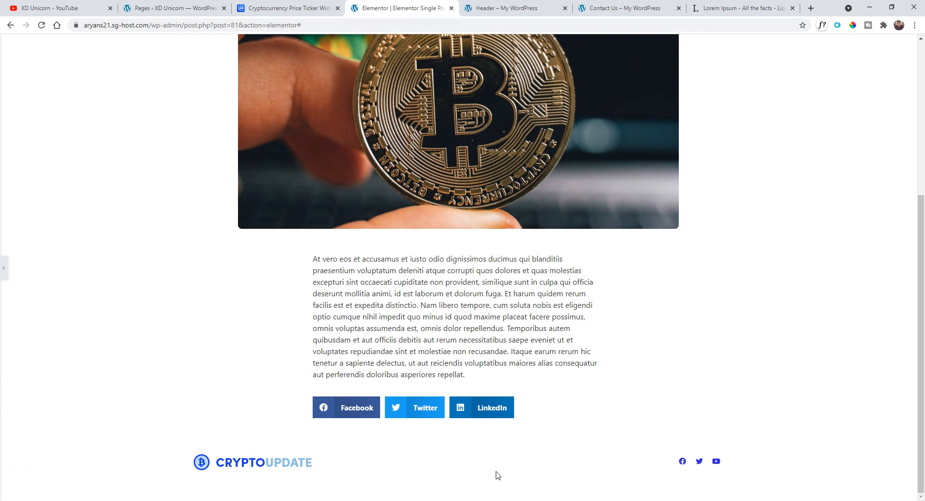
scroll(507, 376, up, 5)
scroll(434, 371, down, 4)
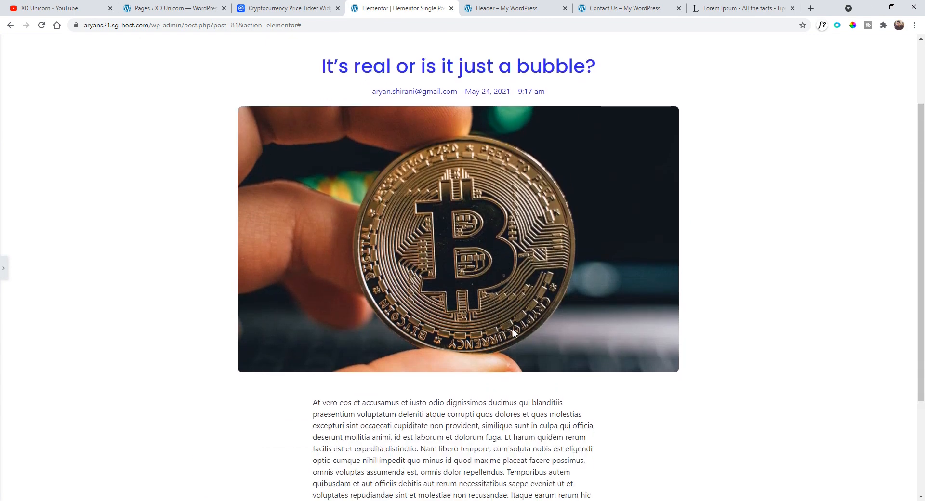
scroll(401, 367, down, 1)
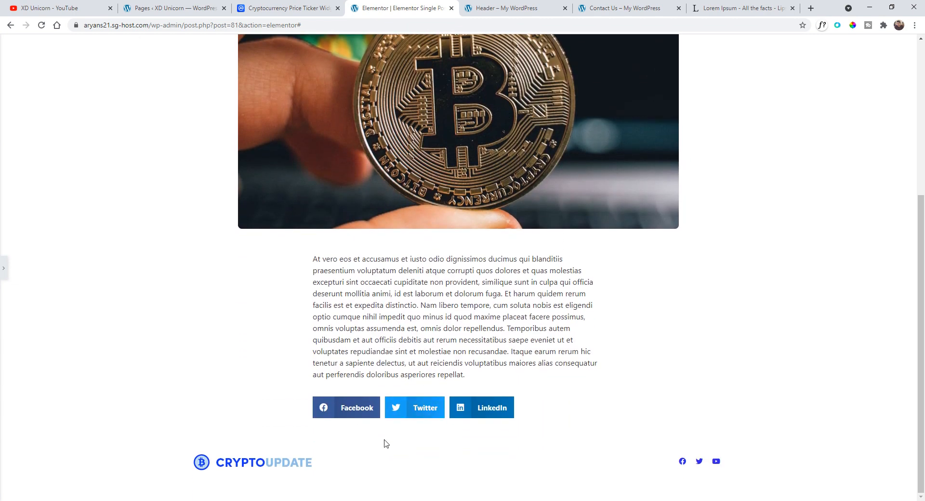
- Set the main column's bottom padding to 6 px, matching its top padding
click(4, 268)
scroll(296, 112, up, 4)
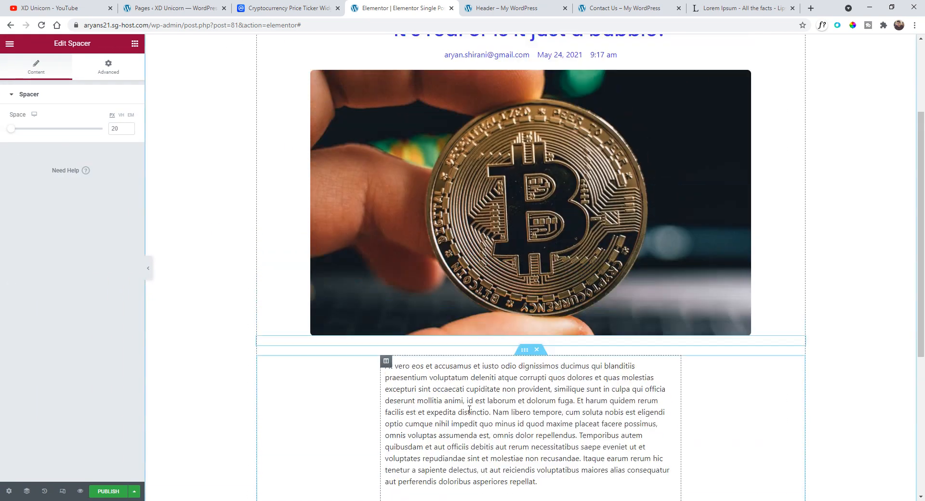
click(263, 79)
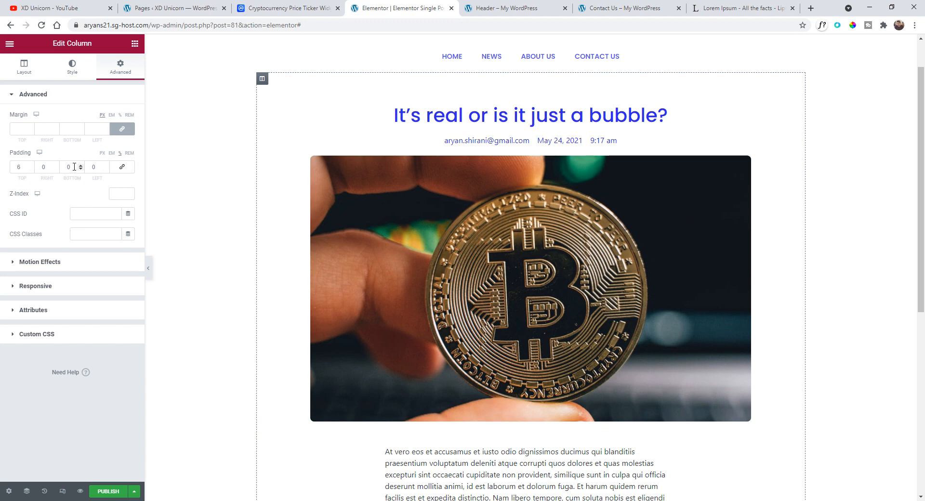
text(6)
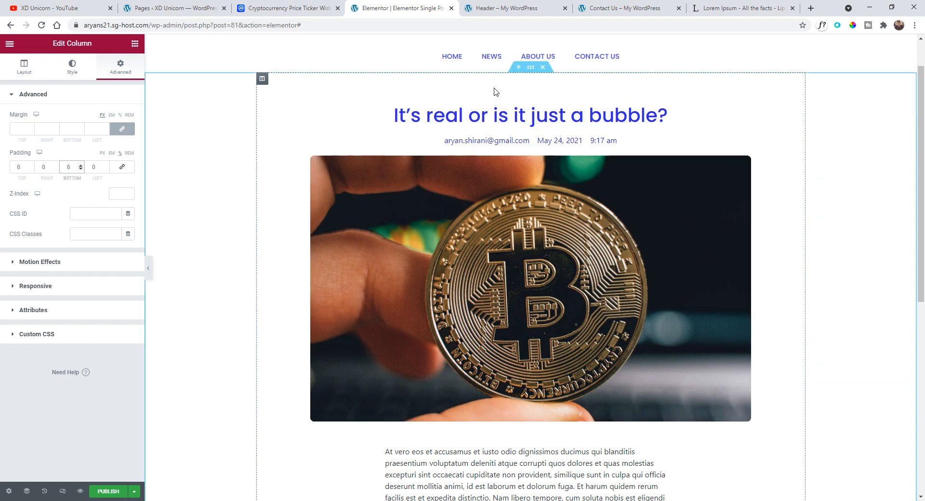
- Hide the editor panel again and review the spacing of title, image, content and share buttons
scroll(438, 158, down, 4)
scroll(437, 171, down, 3)
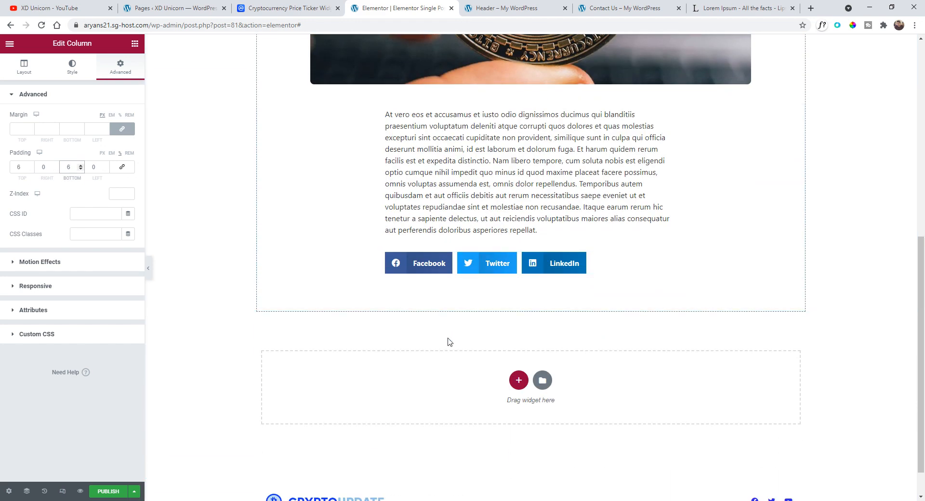
click(148, 268)
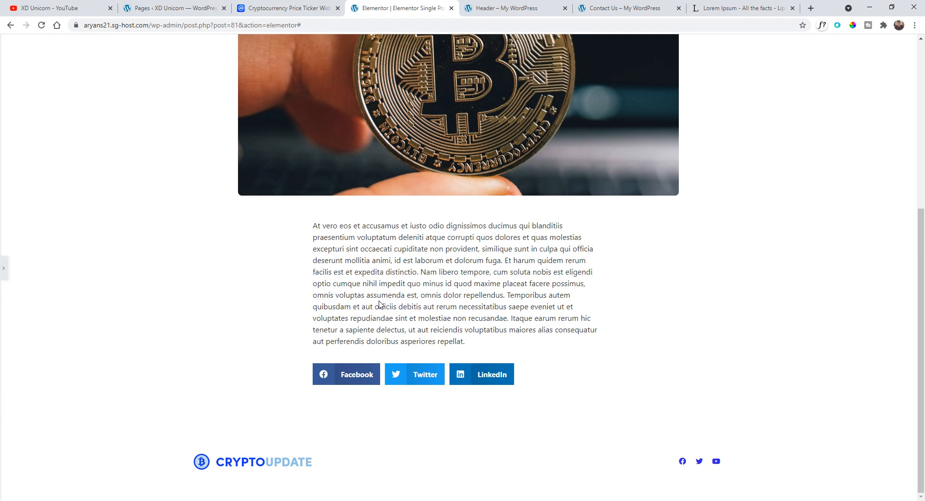
scroll(379, 300, up, 6)
scroll(572, 167, down, 1)
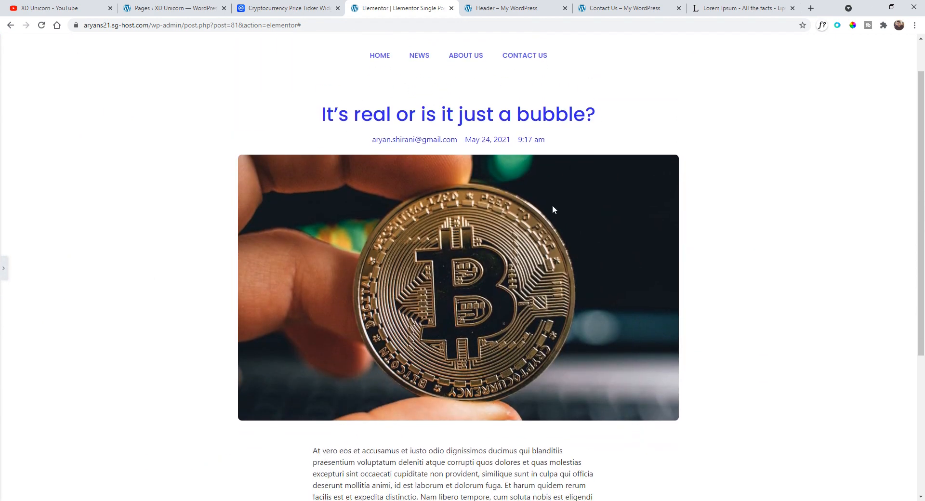
scroll(552, 204, up, 1)
scroll(570, 198, down, 5)
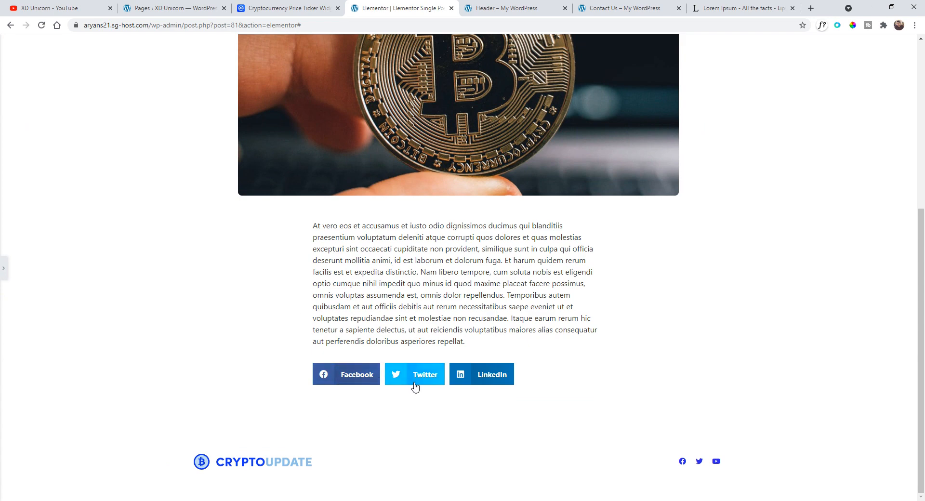
scroll(496, 313, up, 6)
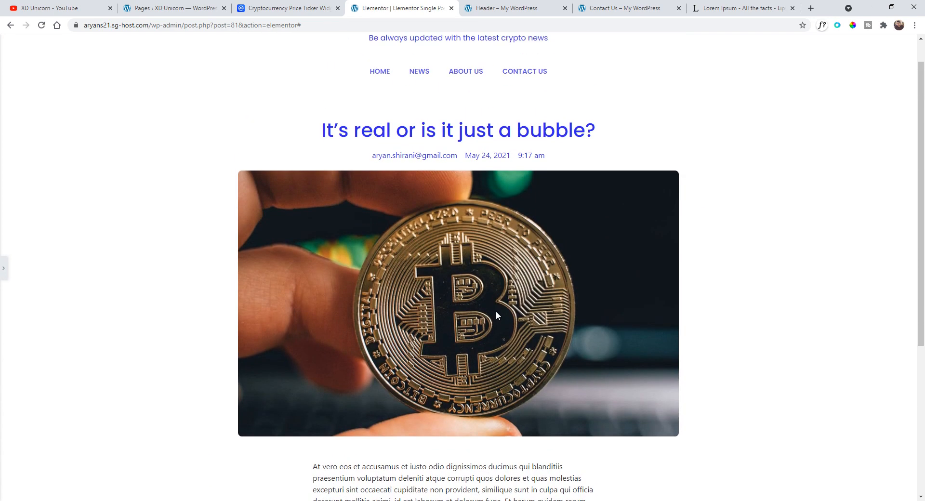
scroll(380, 252, down, 3)
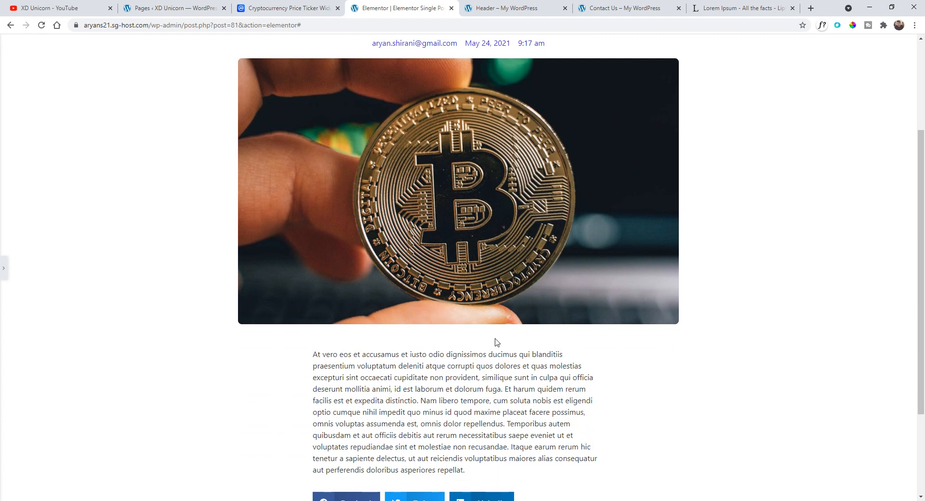
scroll(437, 225, up, 3)
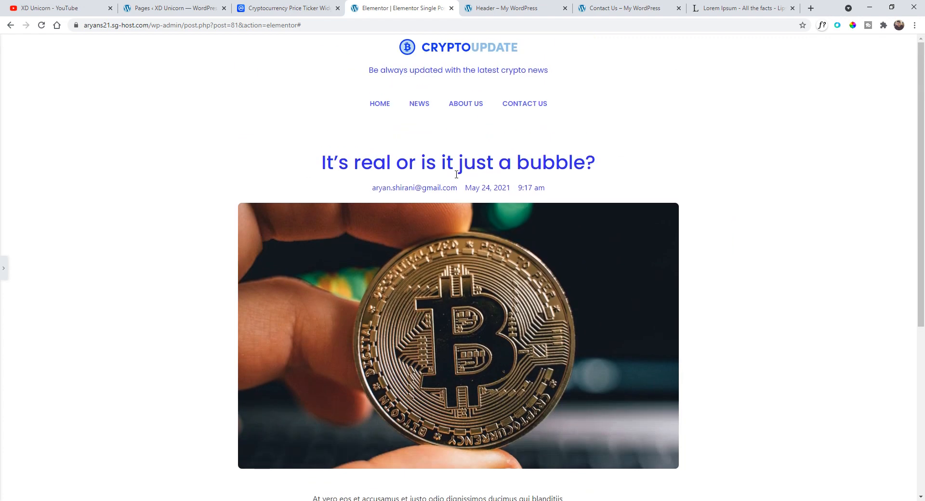
scroll(458, 193, down, 4)
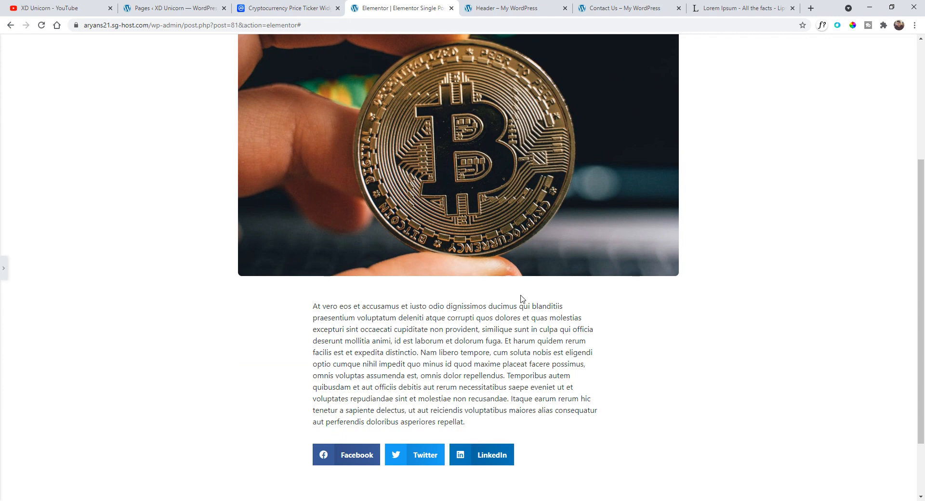
scroll(532, 312, up, 4)
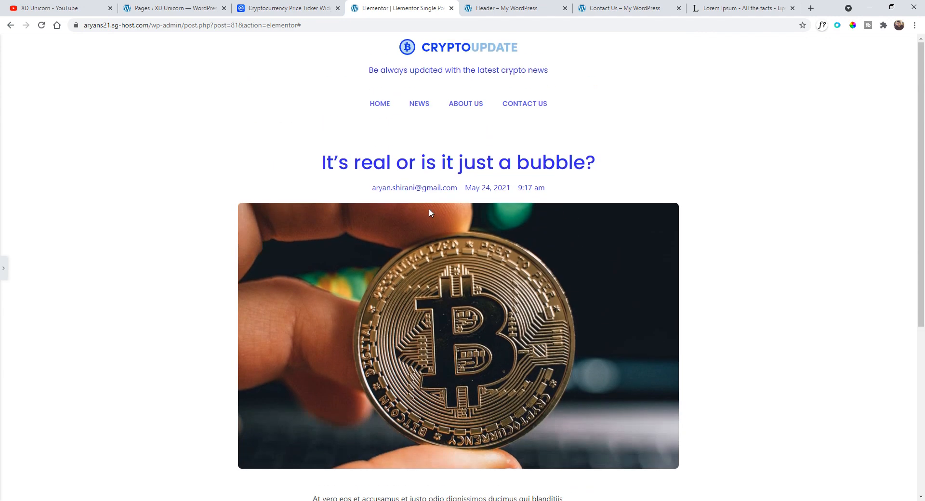
scroll(295, 206, down, 3)
scroll(331, 252, down, 2)
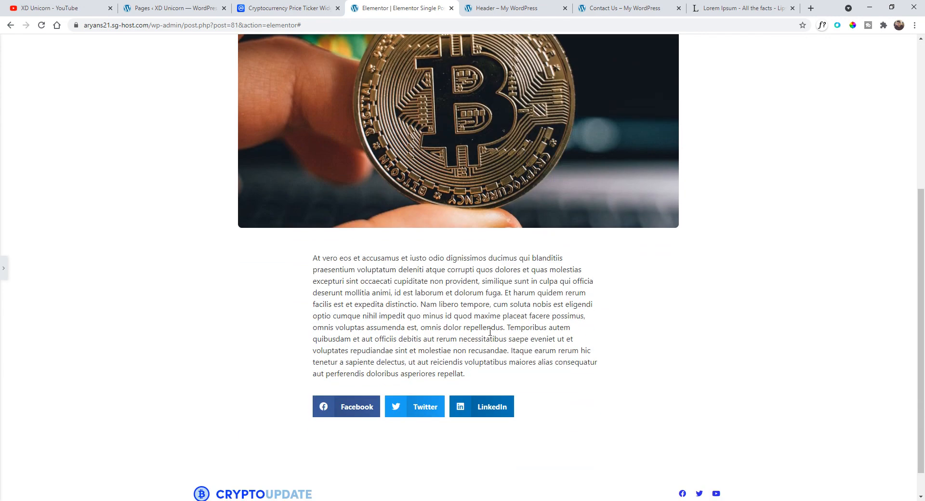
click(5, 275)
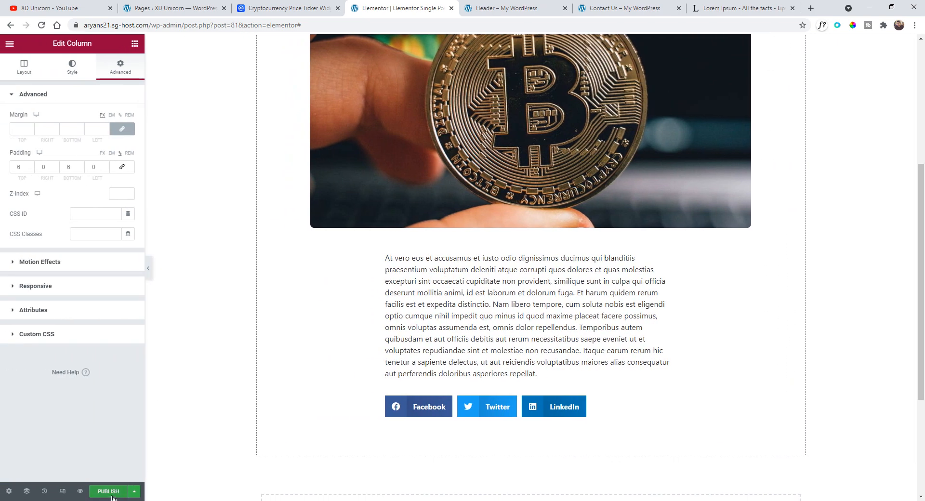
- Publish the template with the display condition set to include All Singular
click(108, 492)
click(449, 301)
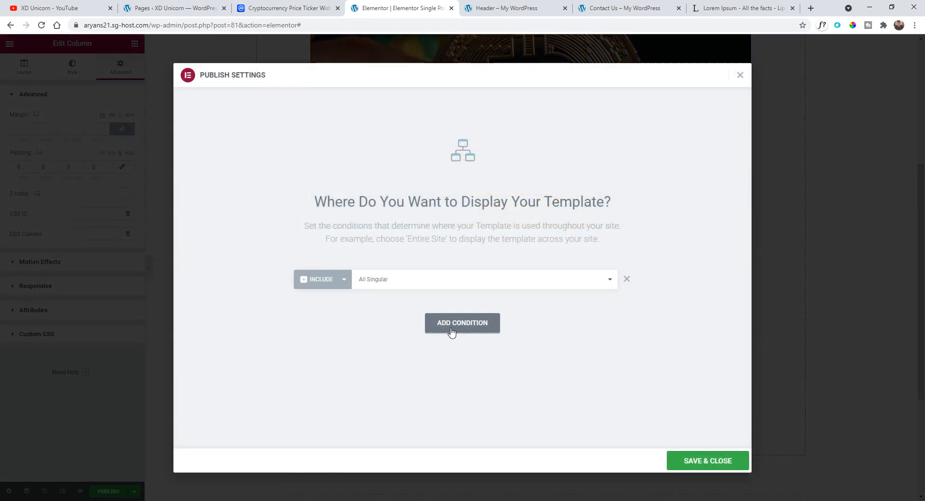
click(394, 286)
click(394, 286)
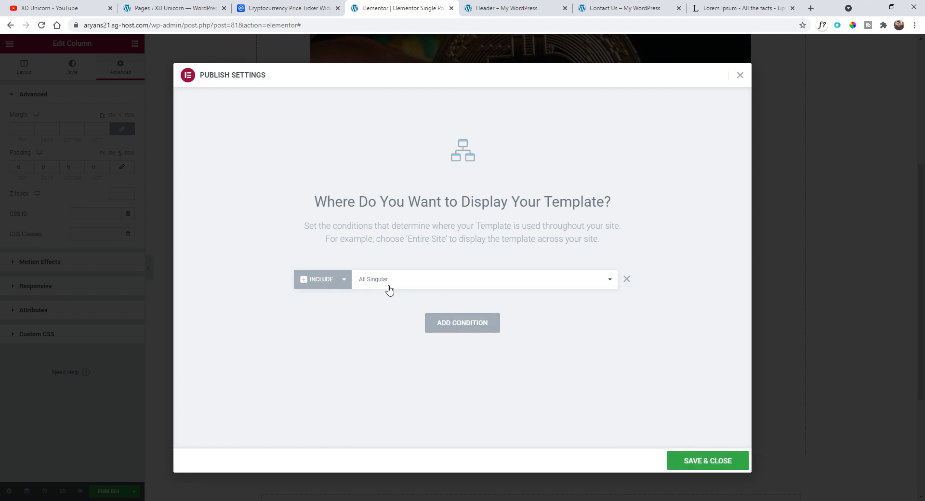
click(672, 456)
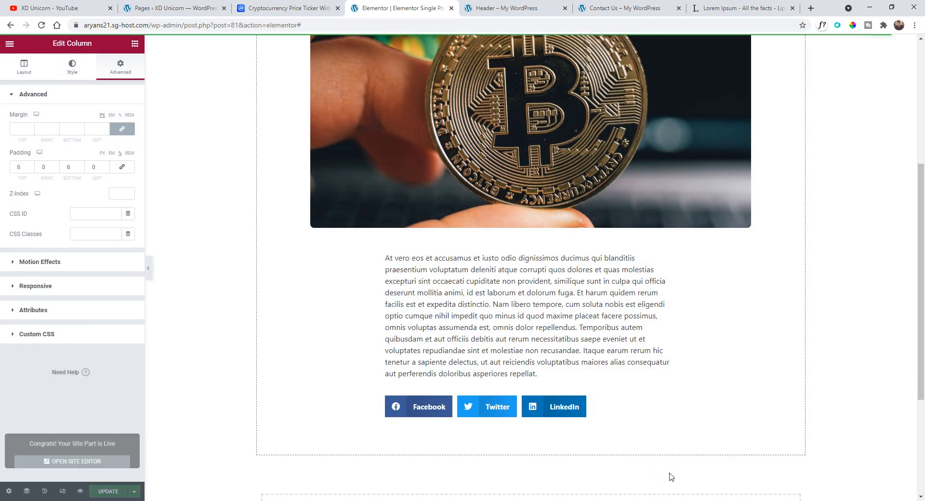
- View the published template page from the editor menu
scroll(368, 266, up, 5)
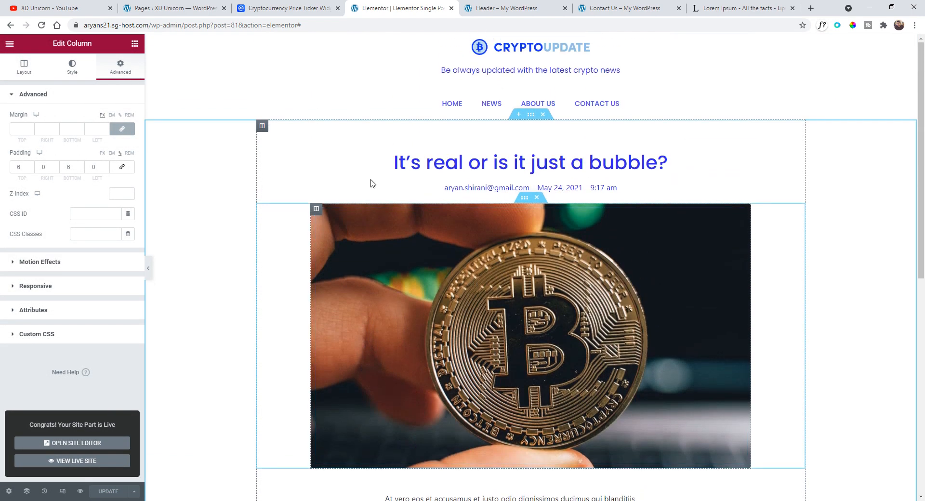
click(11, 45)
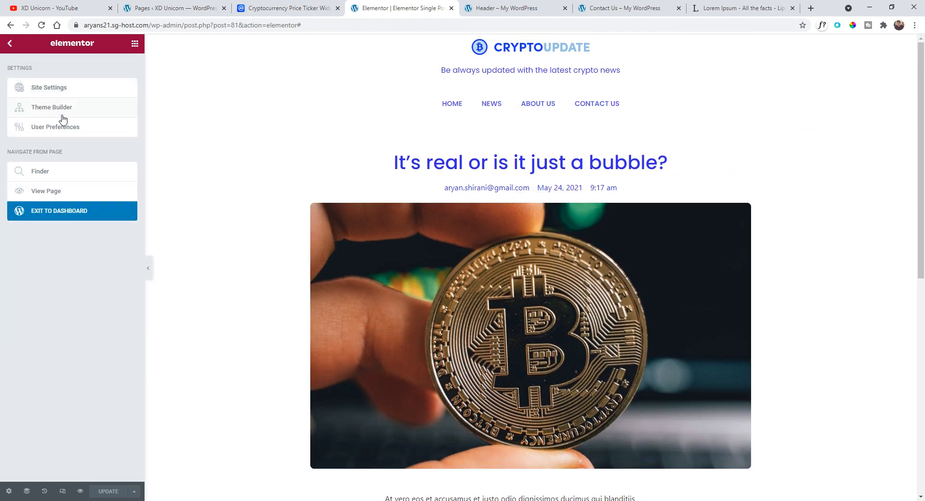
click(70, 193)
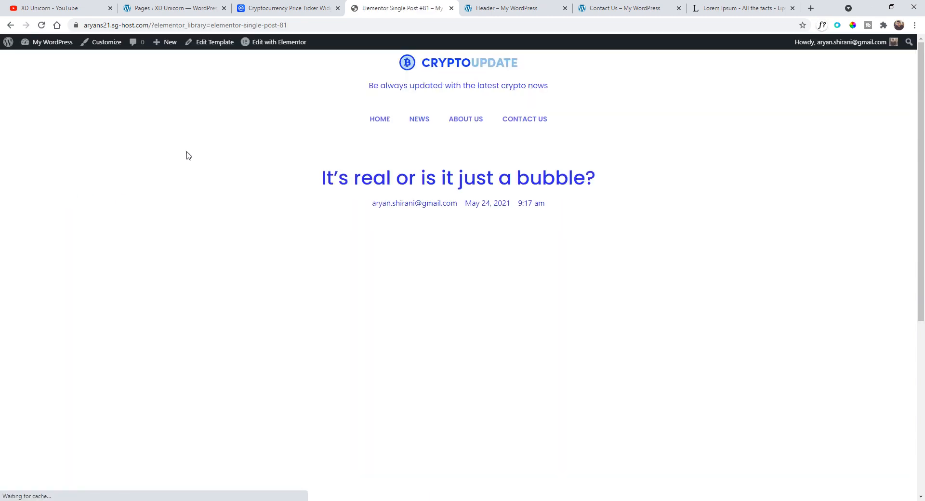
- Go from the site's home page to the News page
click(455, 59)
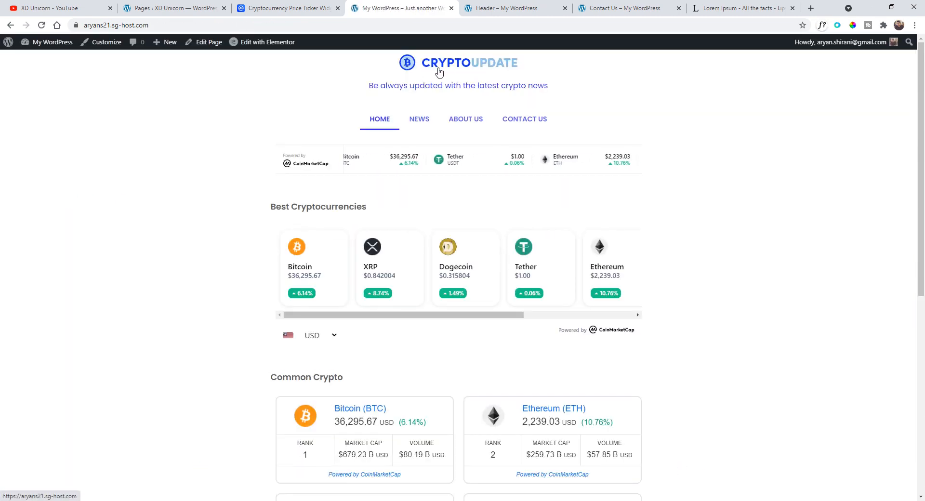
scroll(433, 231, down, 3)
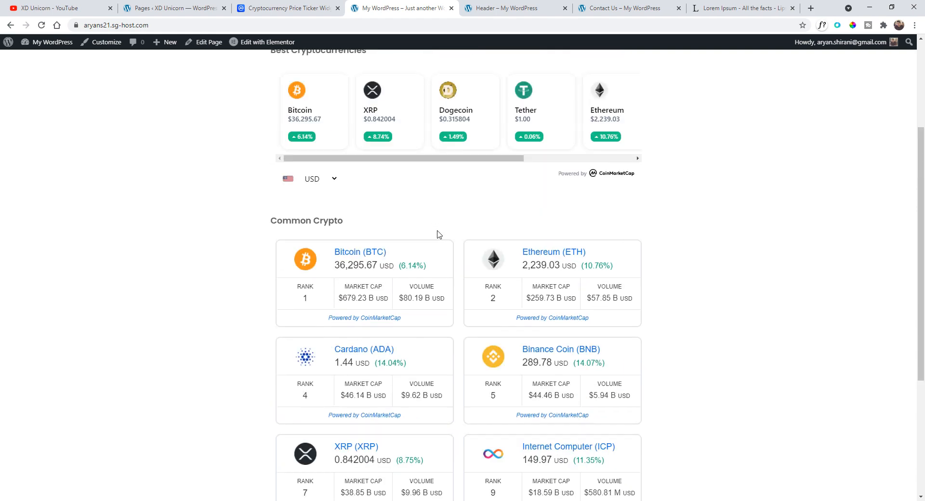
scroll(438, 227, up, 3)
click(417, 121)
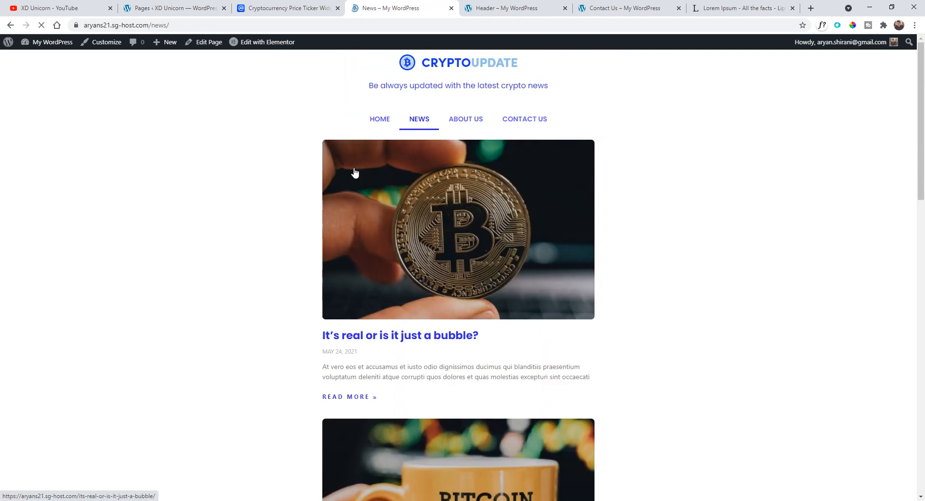
- Open the post 'Why you should invest now?' and check that it uses the new single post layout
scroll(409, 192, down, 9)
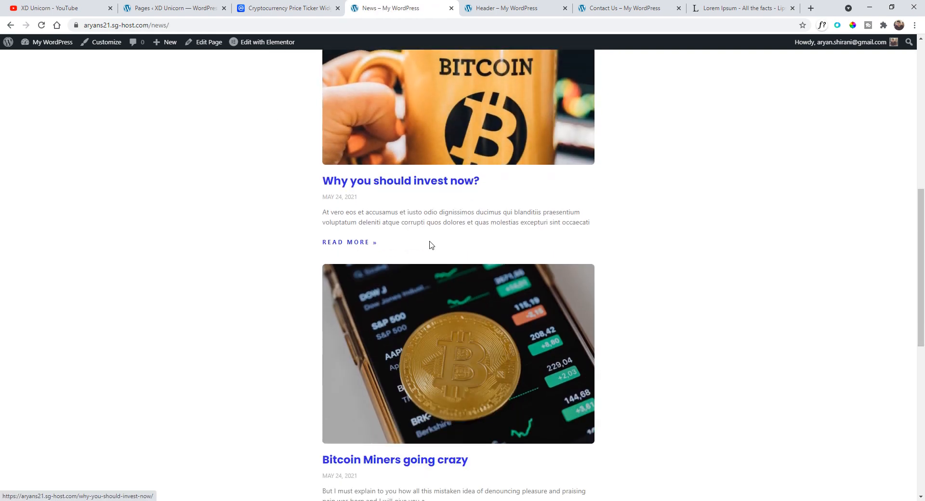
click(380, 184)
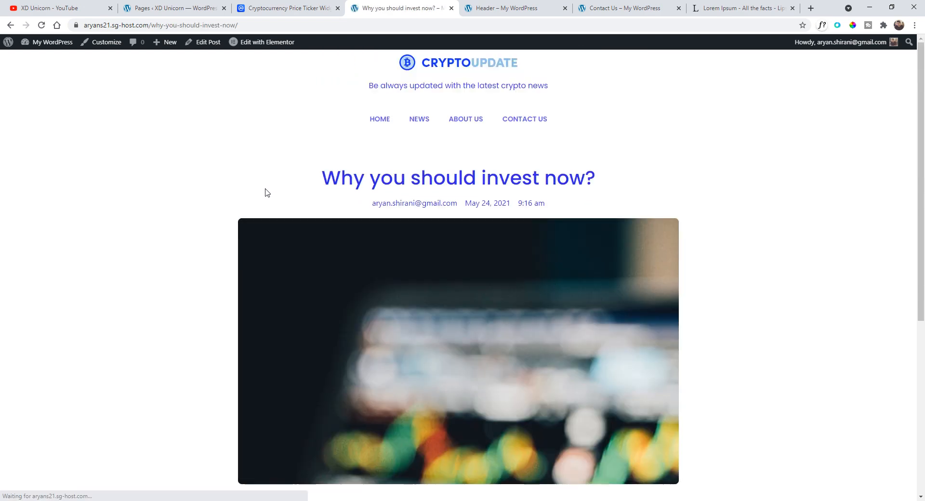
scroll(294, 167, down, 6)
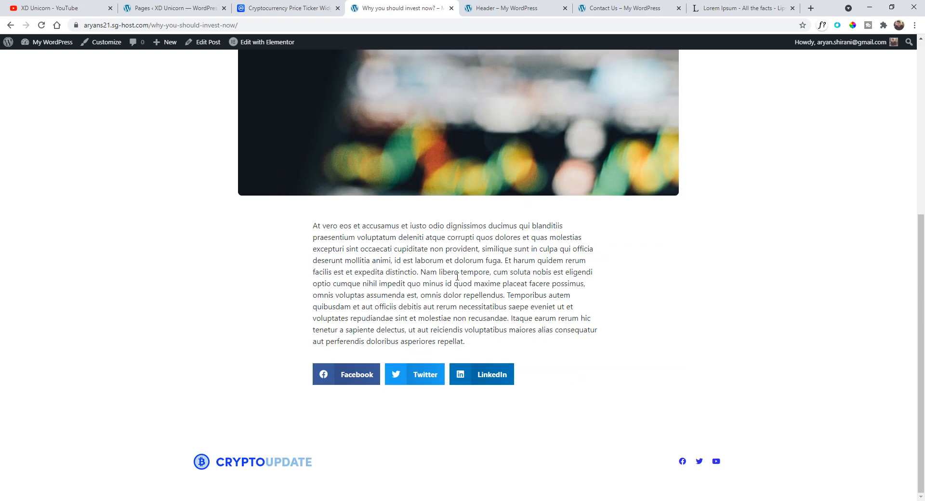
scroll(457, 278, up, 4)
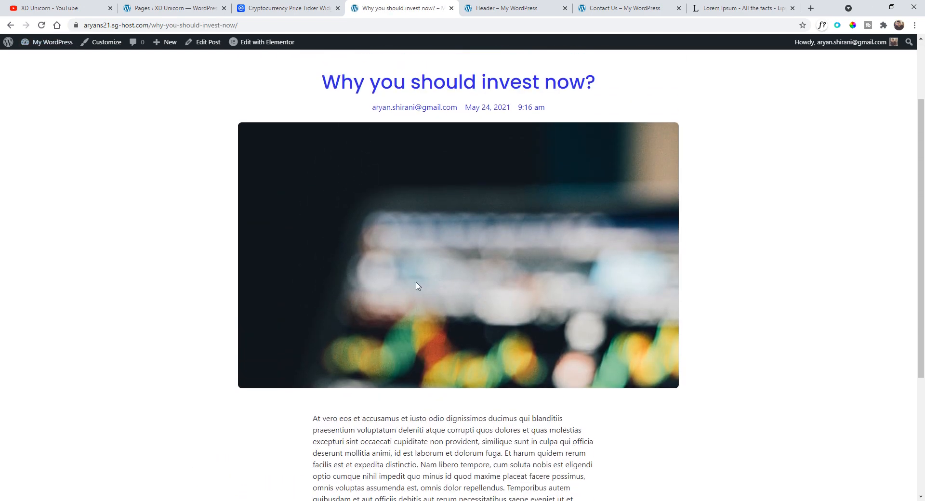
scroll(372, 320, up, 2)
scroll(372, 320, down, 3)
scroll(95, 82, up, 3)
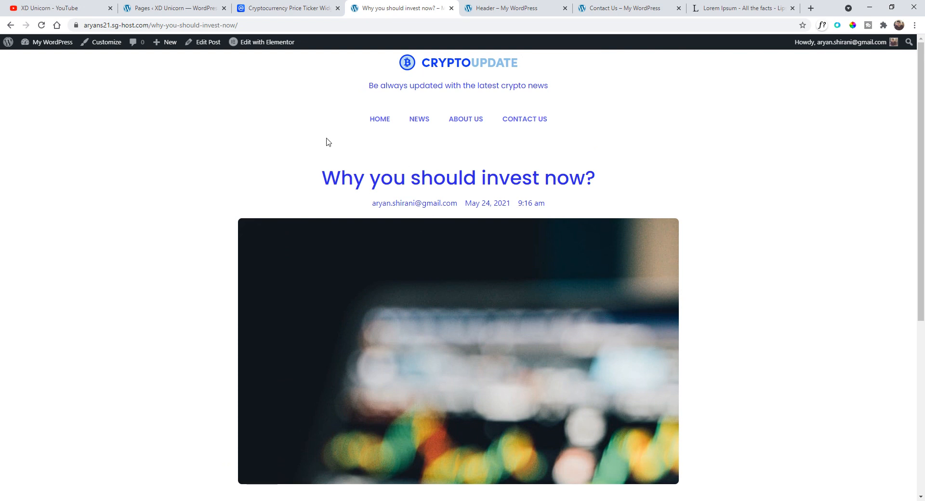
- Open the single post template in Elementor and preview other background positions for the featured-image column, returning to Center Center
mouse_move(250, 45)
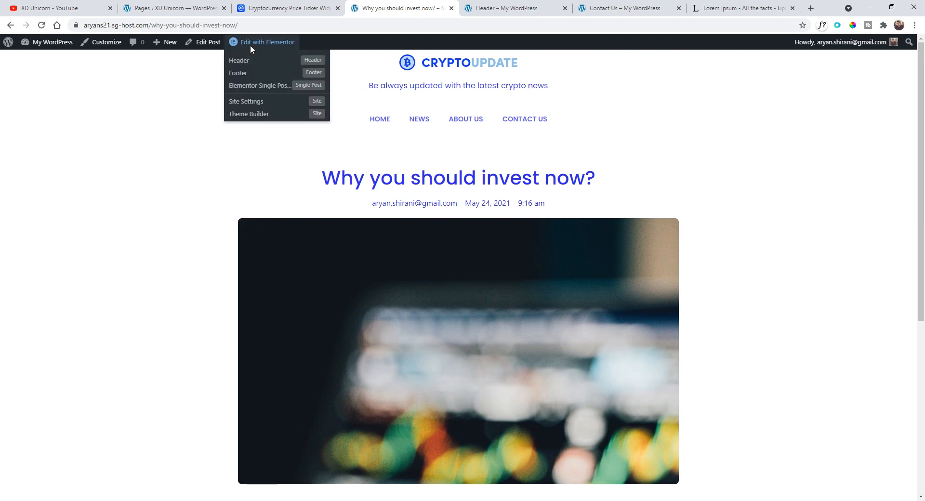
click(256, 90)
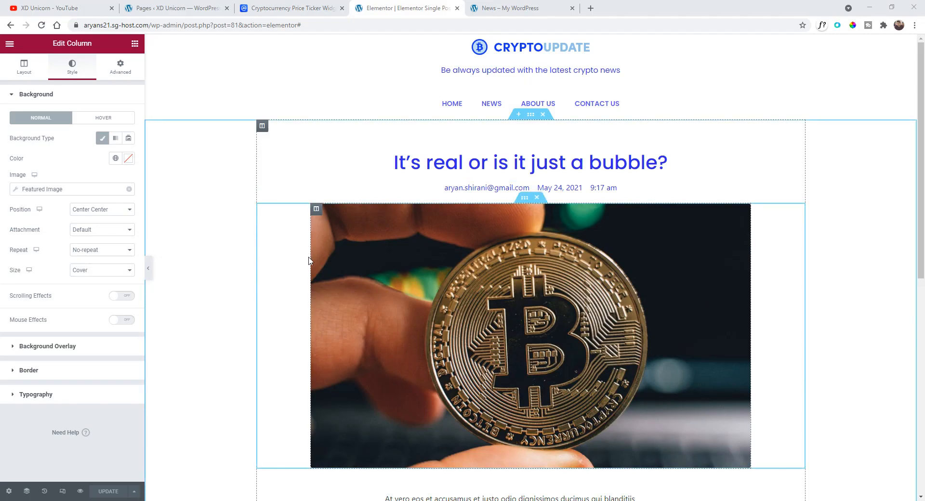
click(111, 211)
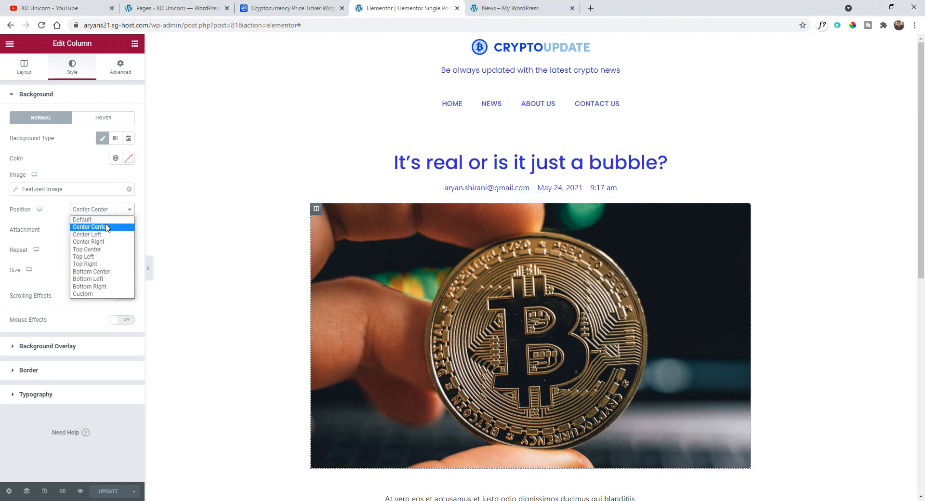
click(100, 221)
click(101, 210)
click(99, 220)
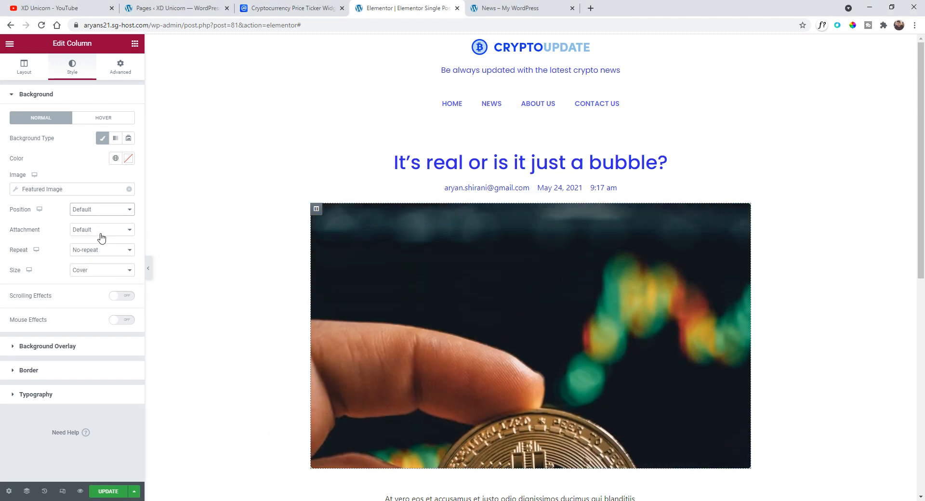
click(101, 230)
click(104, 212)
click(88, 234)
click(105, 209)
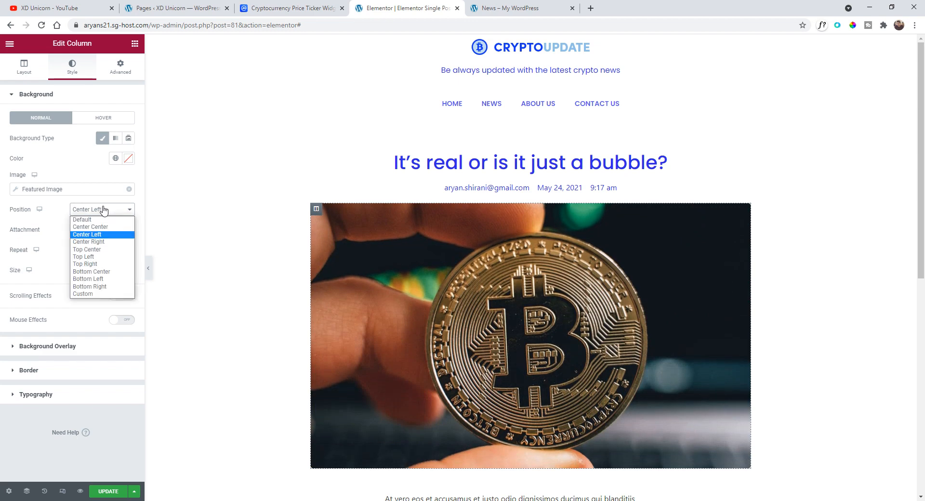
click(111, 226)
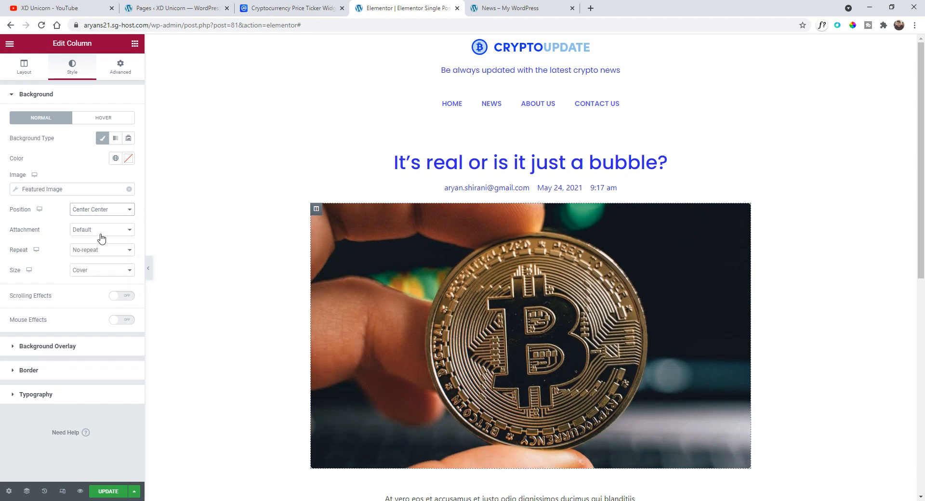
- Preview other repeat and size options for the column background, keeping No-repeat and Cover, and update the template
click(97, 254)
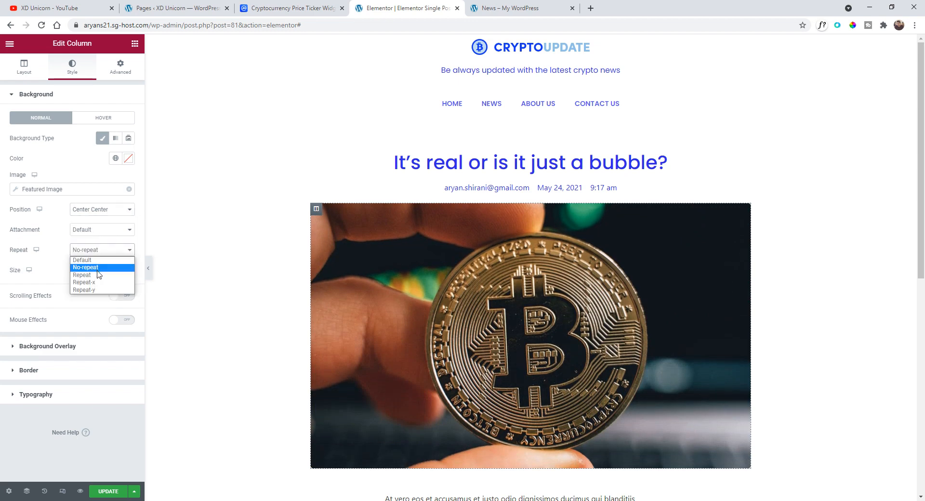
click(99, 275)
click(98, 250)
click(99, 266)
click(99, 270)
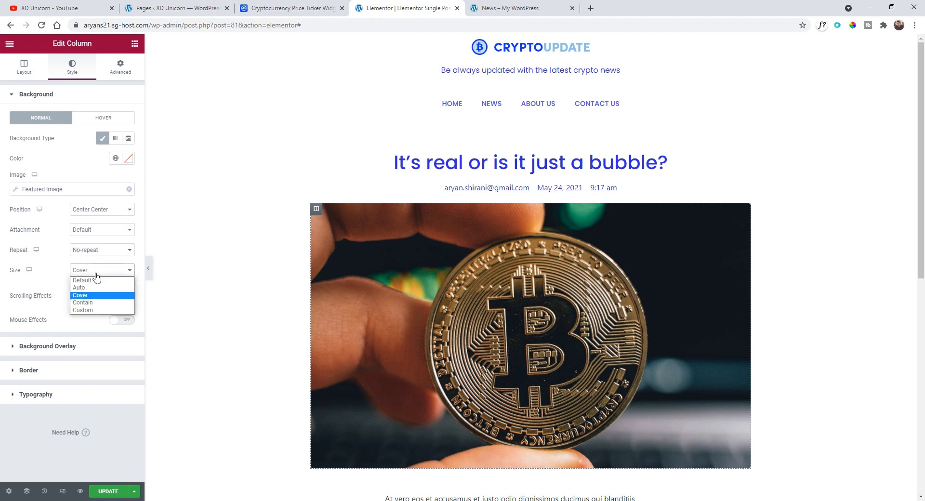
click(97, 287)
click(101, 270)
click(102, 295)
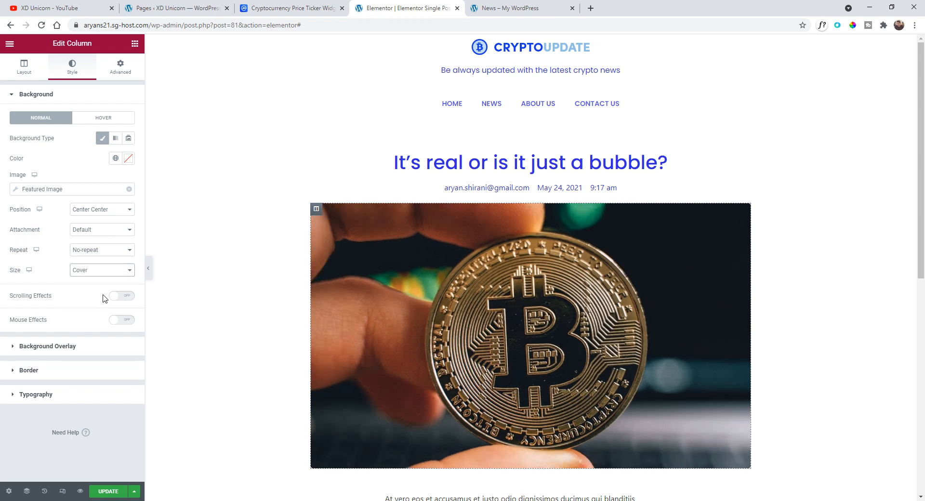
click(113, 492)
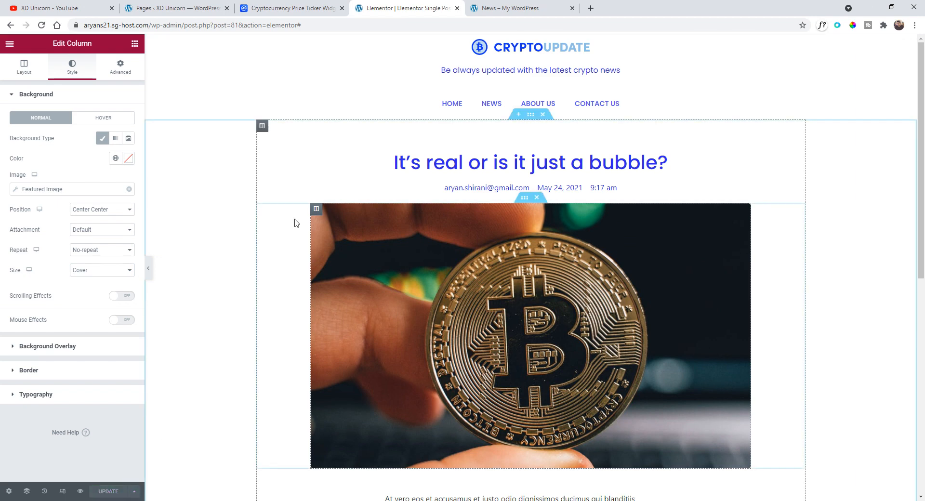
- Open several posts from the News page to check their featured images in the single post layout
click(491, 7)
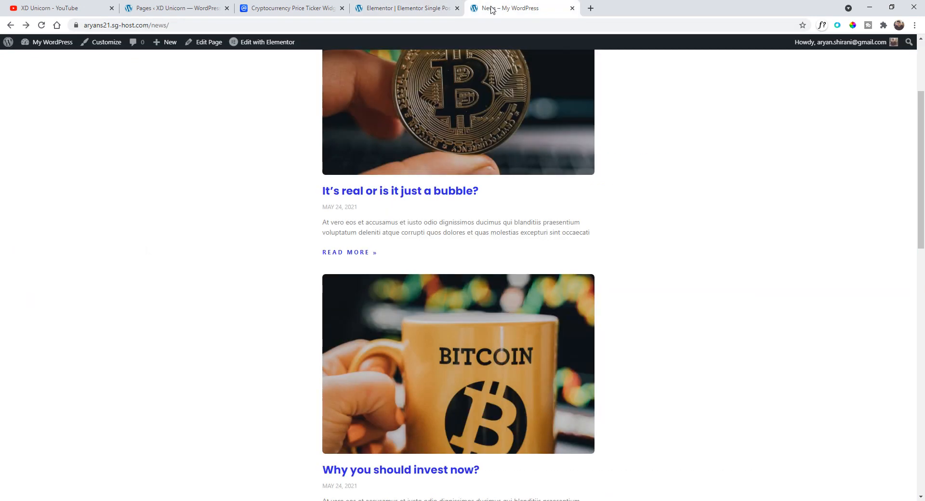
scroll(434, 145, up, 3)
click(419, 119)
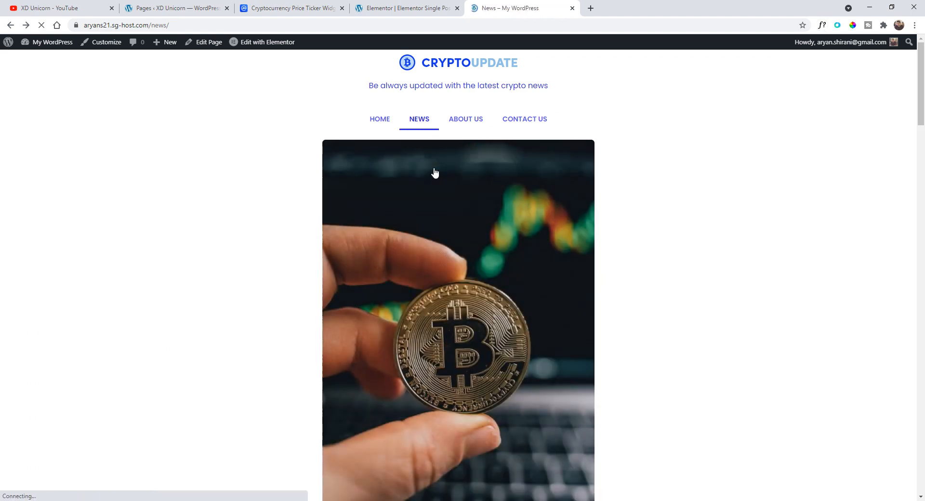
click(444, 236)
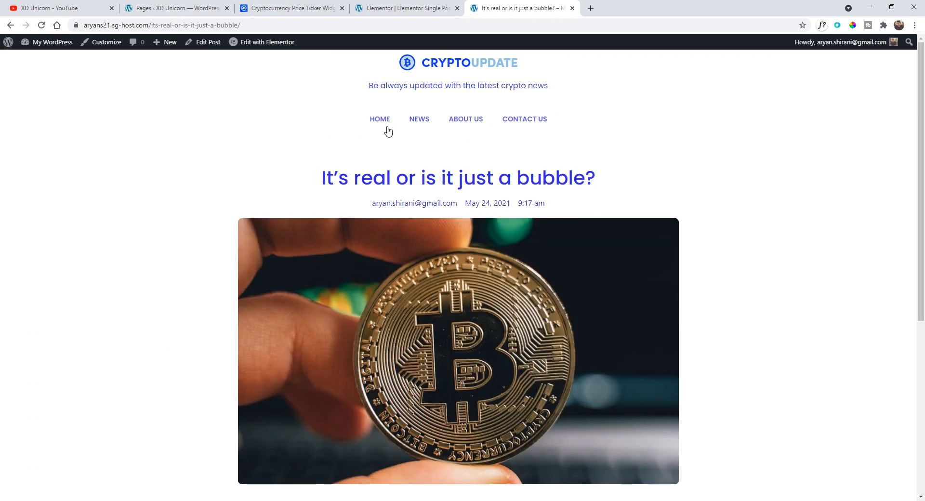
click(419, 120)
scroll(409, 183, down, 8)
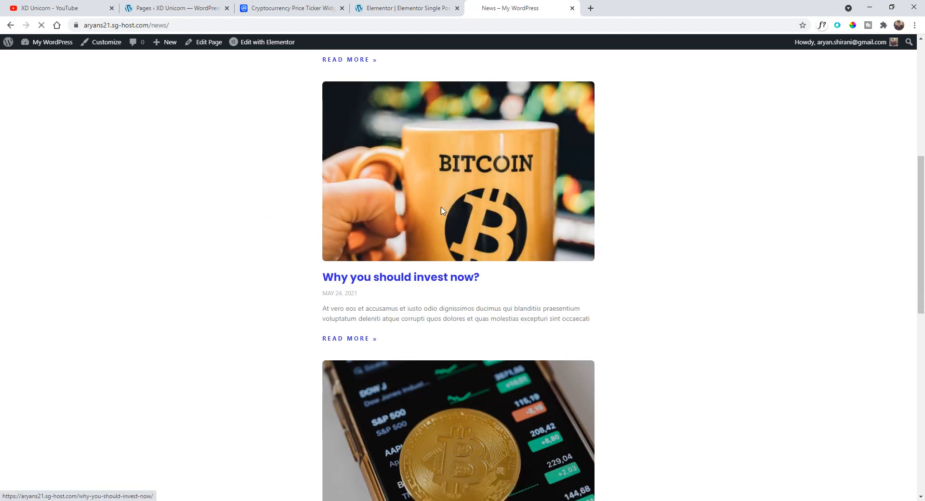
click(444, 207)
scroll(289, 215, down, 5)
scroll(221, 192, up, 4)
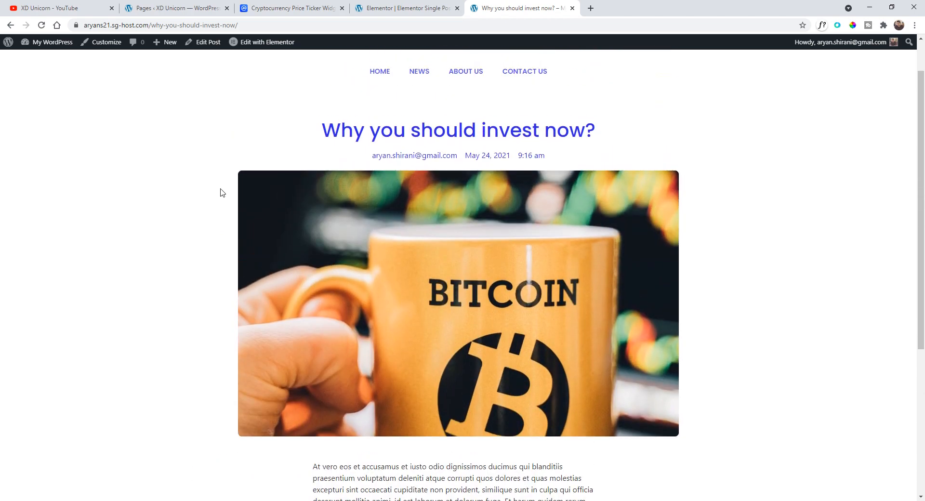
click(10, 25)
scroll(311, 262, down, 4)
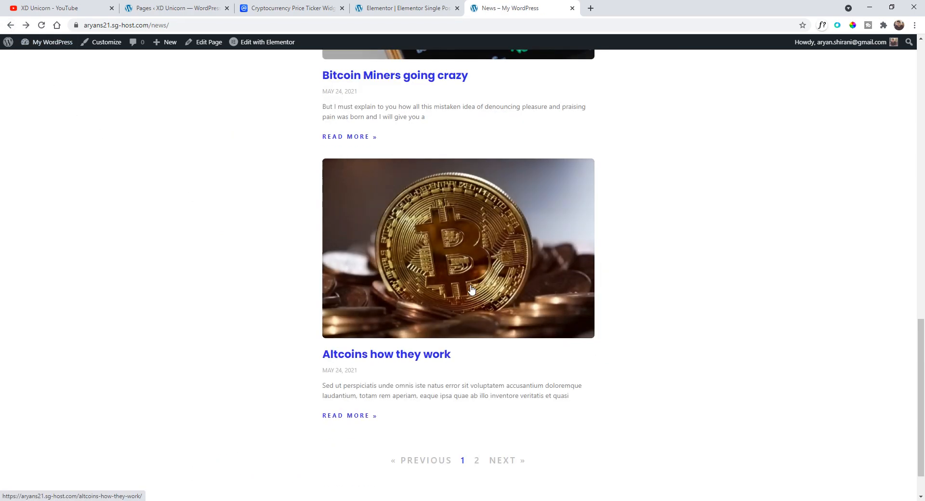
scroll(265, 254, down, 3)
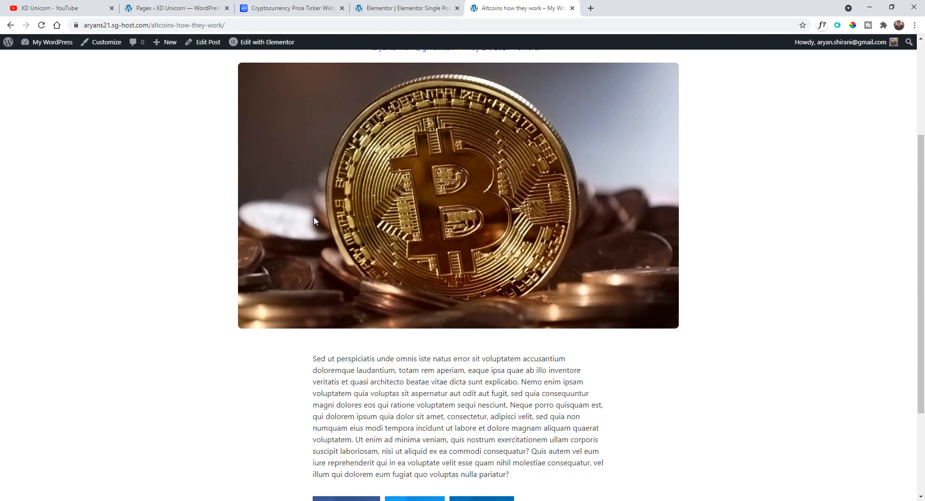
scroll(314, 216, up, 4)
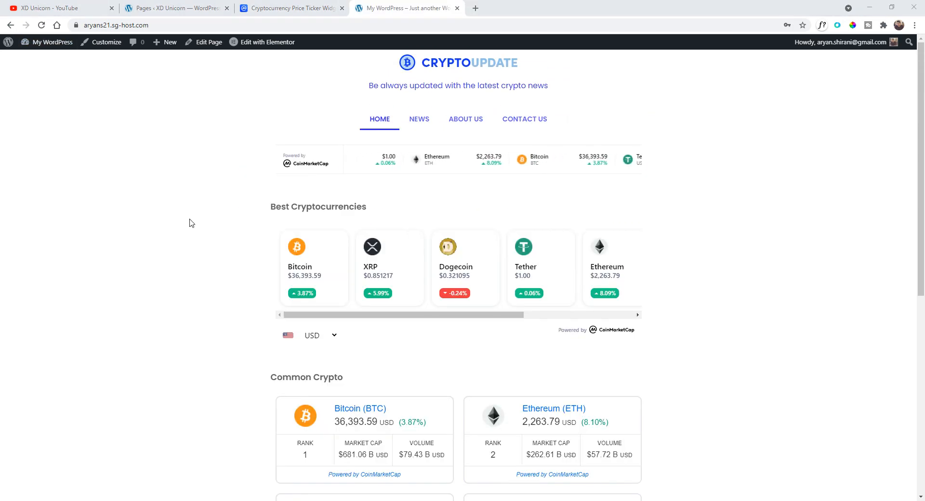
- Open the Home page in Elementor from the pages list and switch the editor to mobile responsive mode
mouse_move(8, 43)
click(14, 58)
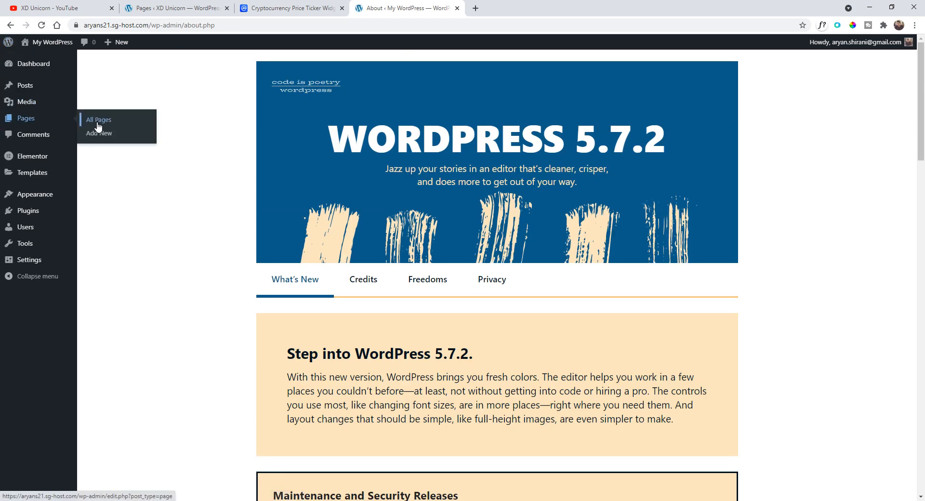
click(96, 118)
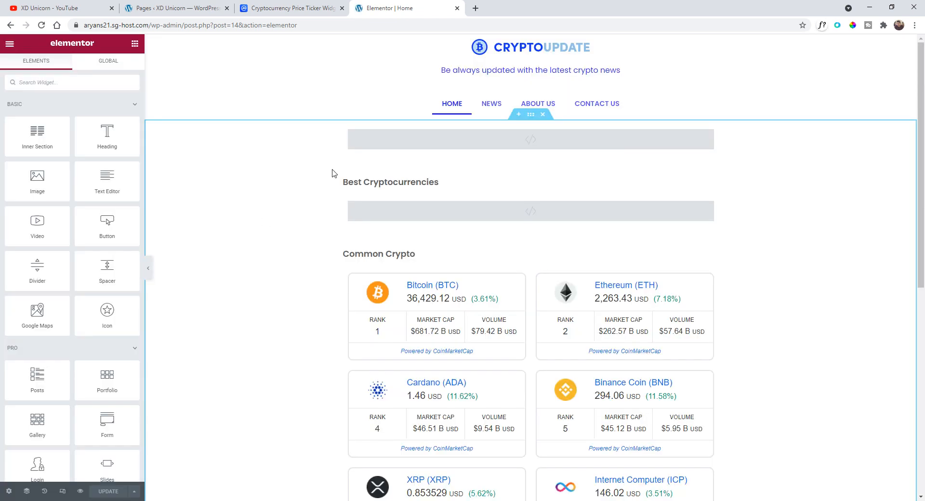
click(62, 492)
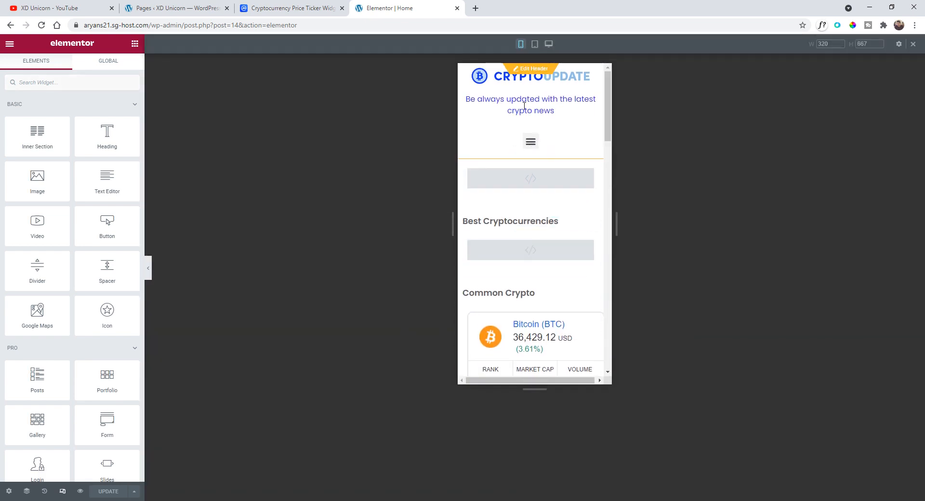
- Set the main column's margin and padding to 0 on mobile
scroll(525, 135, down, 3)
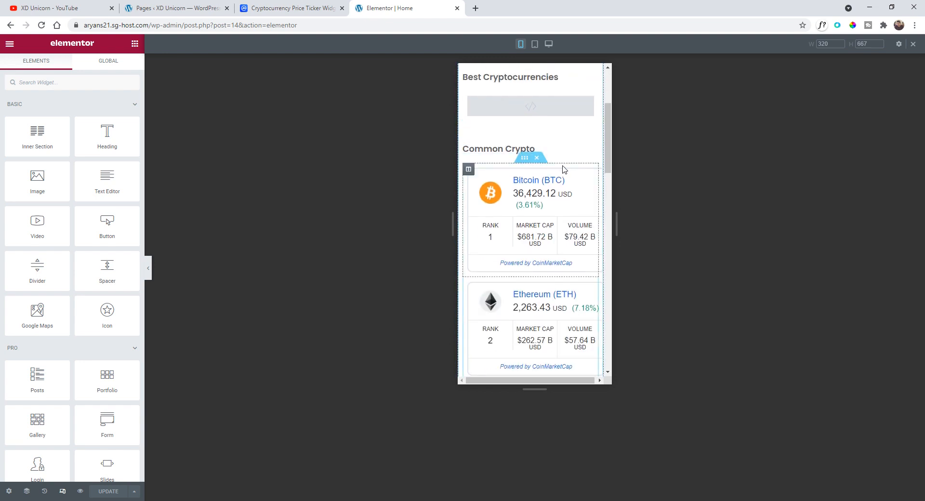
scroll(608, 140, up, 2)
drag(607, 134, 606, 156)
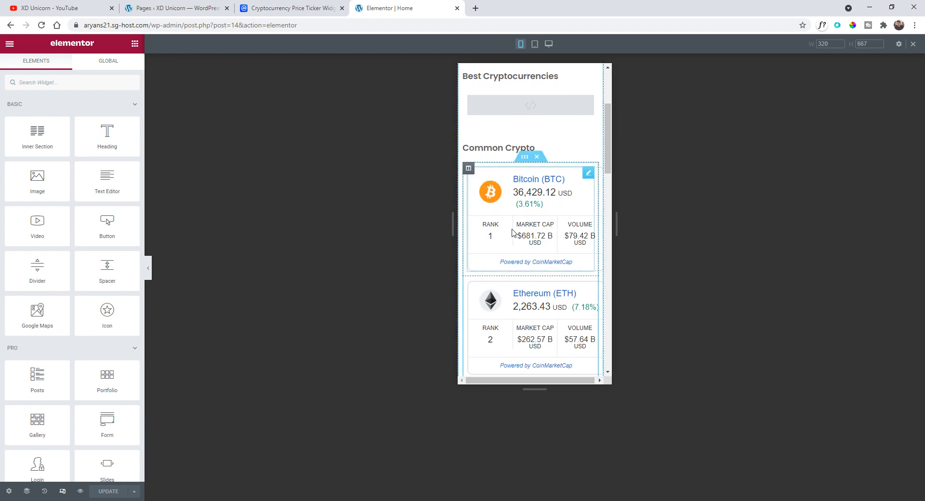
scroll(522, 183, down, 4)
scroll(530, 212, up, 7)
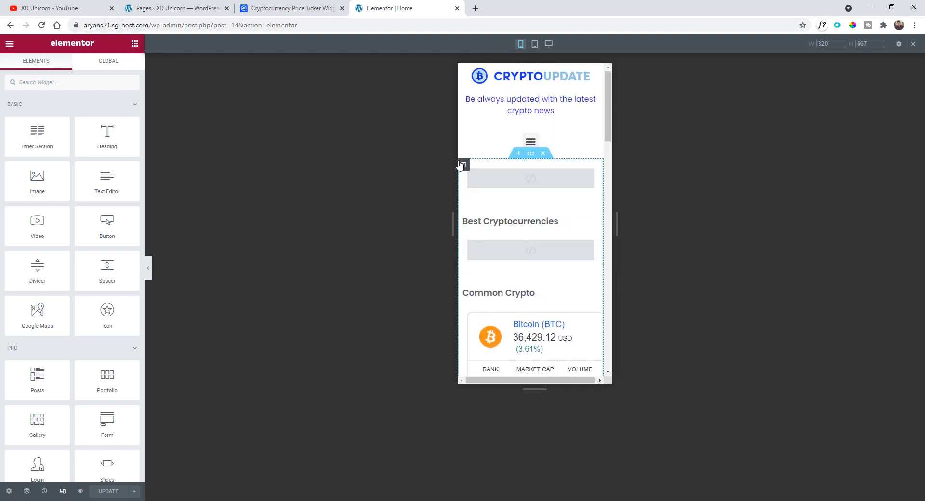
click(463, 166)
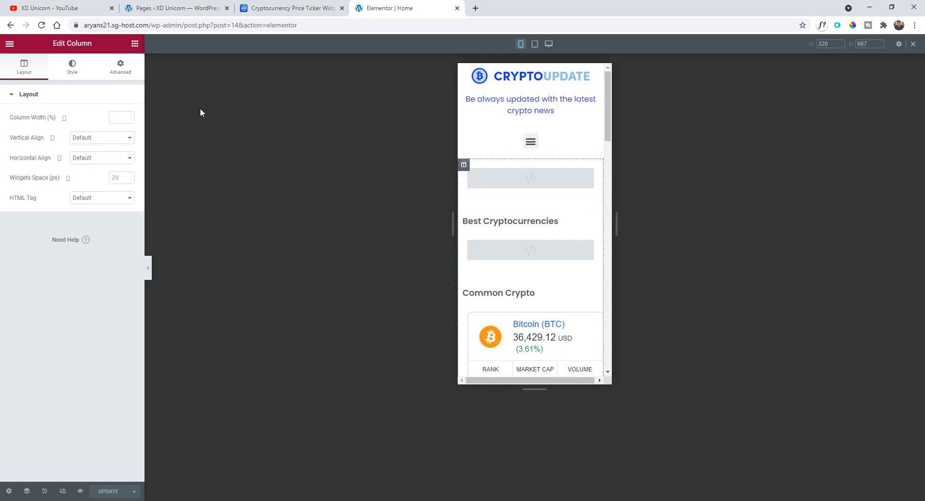
click(121, 68)
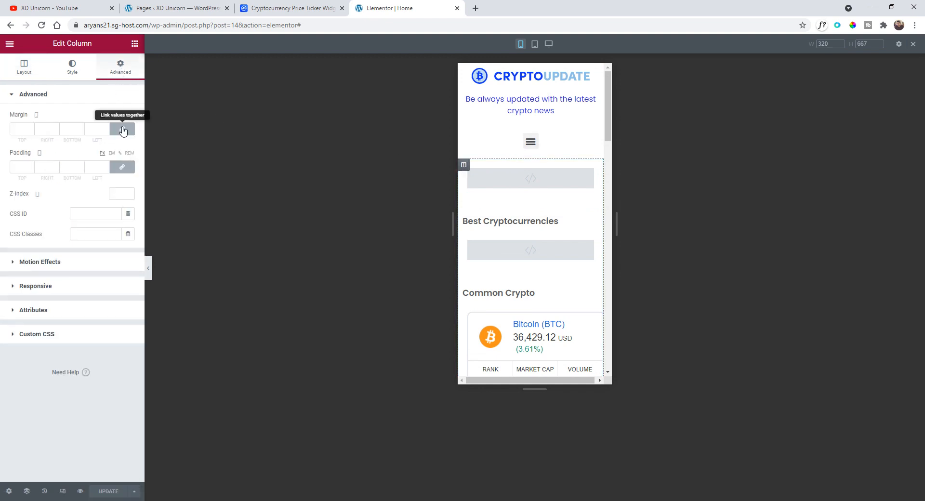
click(123, 129)
click(121, 167)
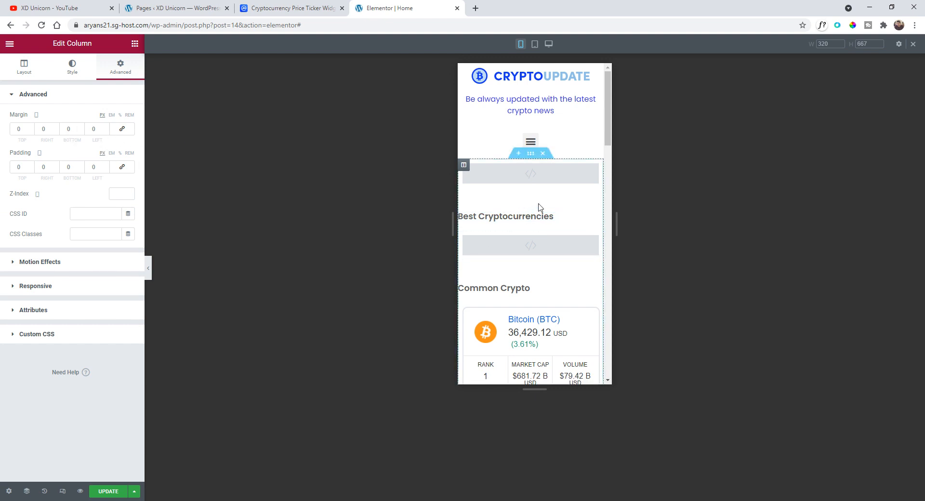
- Review the Home page's mobile layout with the editor panel hidden
scroll(573, 198, down, 2)
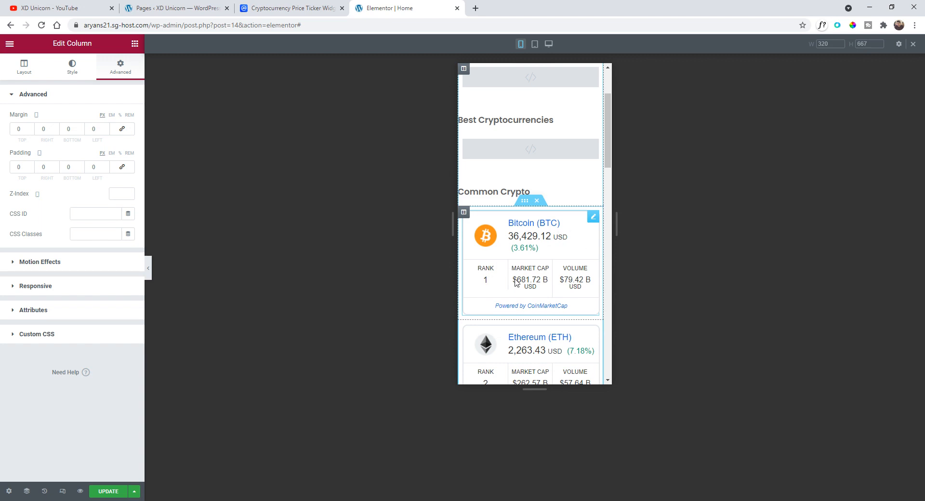
scroll(516, 282, down, 5)
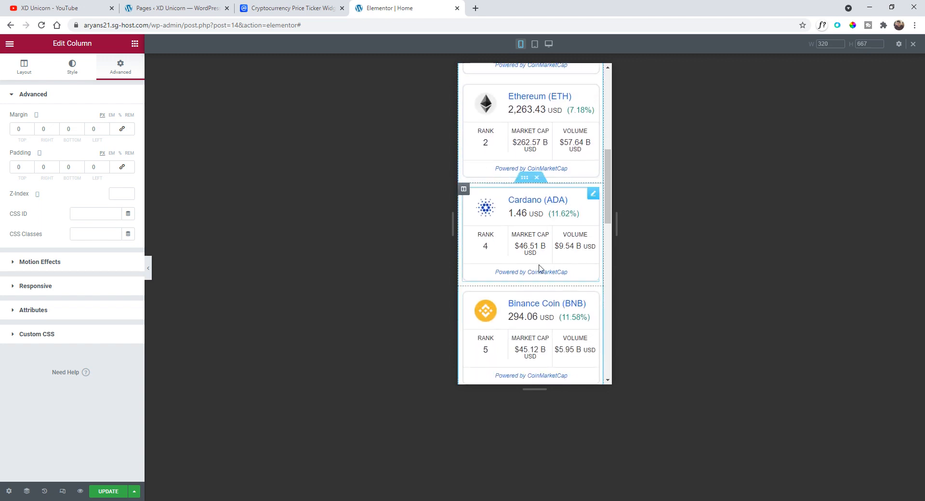
scroll(540, 269, up, 8)
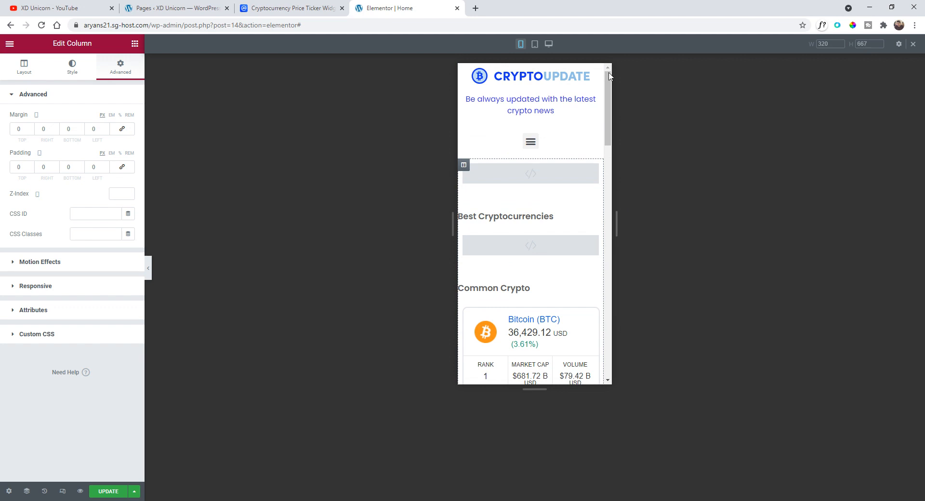
scroll(582, 269, down, 1)
scroll(582, 263, up, 1)
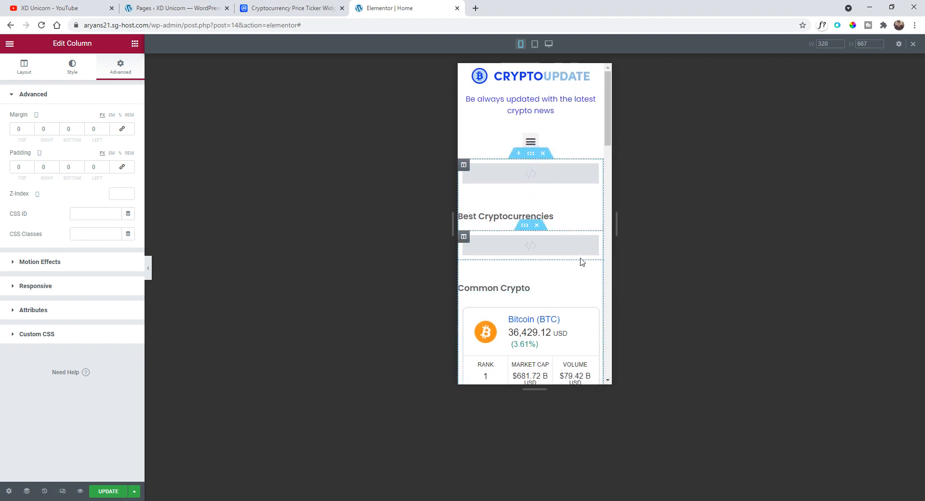
scroll(582, 263, down, 2)
scroll(583, 250, up, 2)
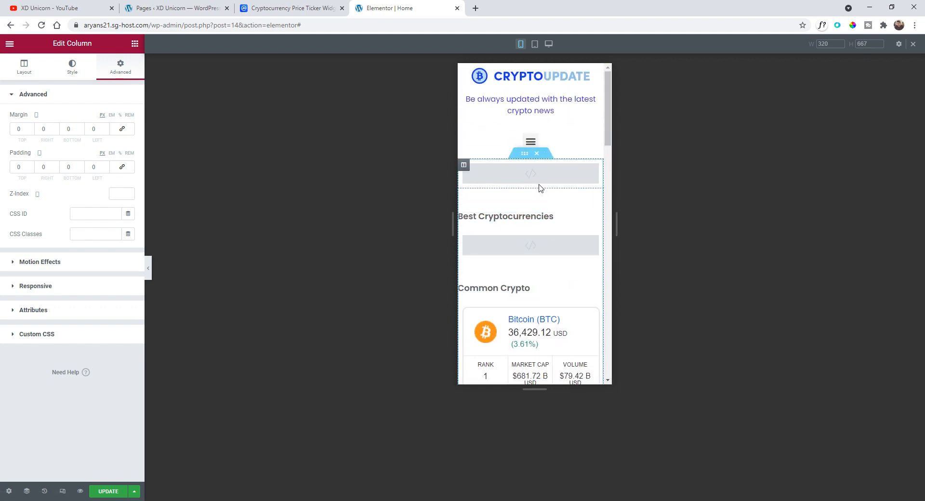
scroll(564, 183, down, 1)
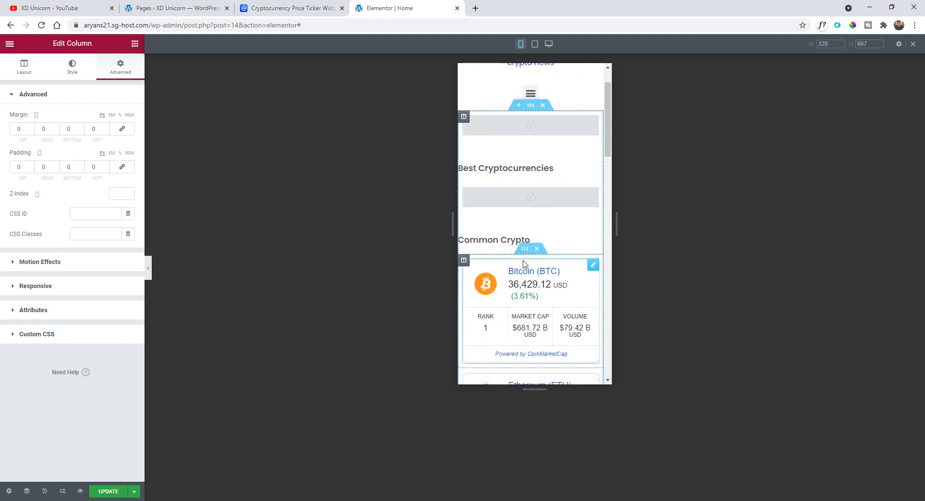
scroll(525, 264, down, 1)
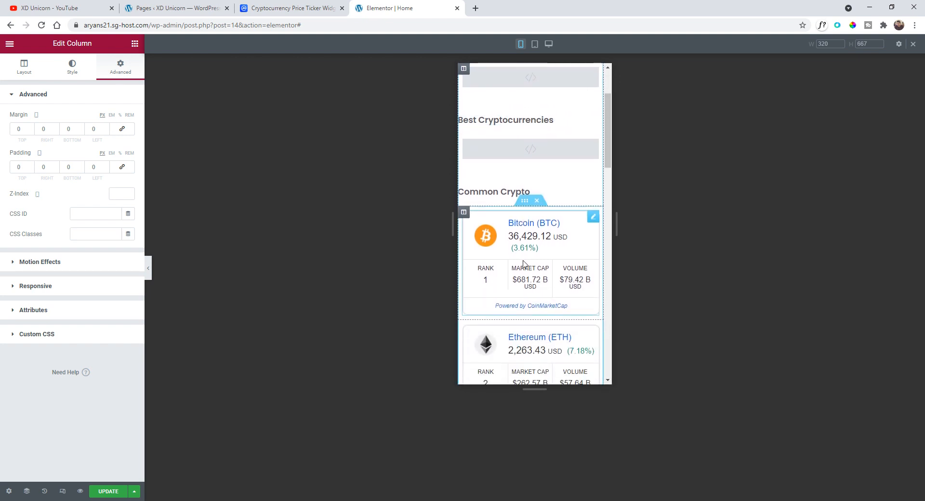
click(148, 270)
scroll(424, 222, down, 4)
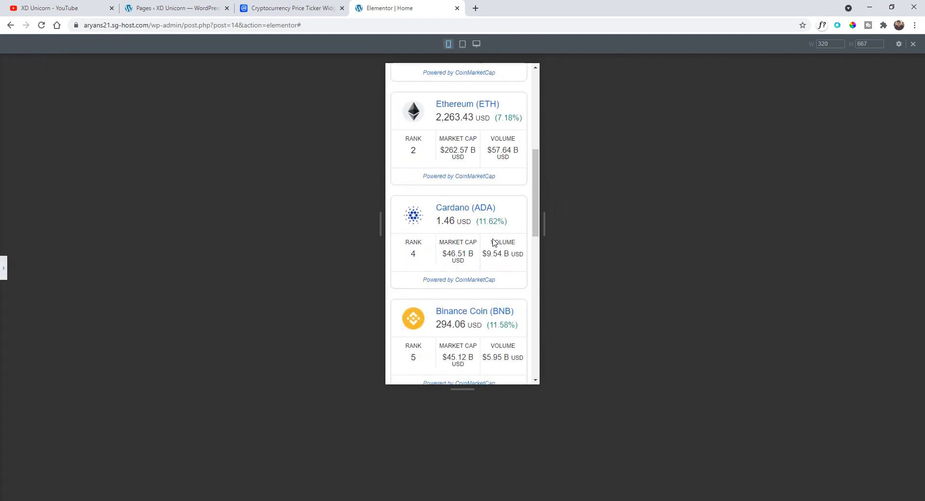
- Reopen the editor panel and check the margin and padding of the two code-widget columns on mobile
scroll(494, 242, down, 9)
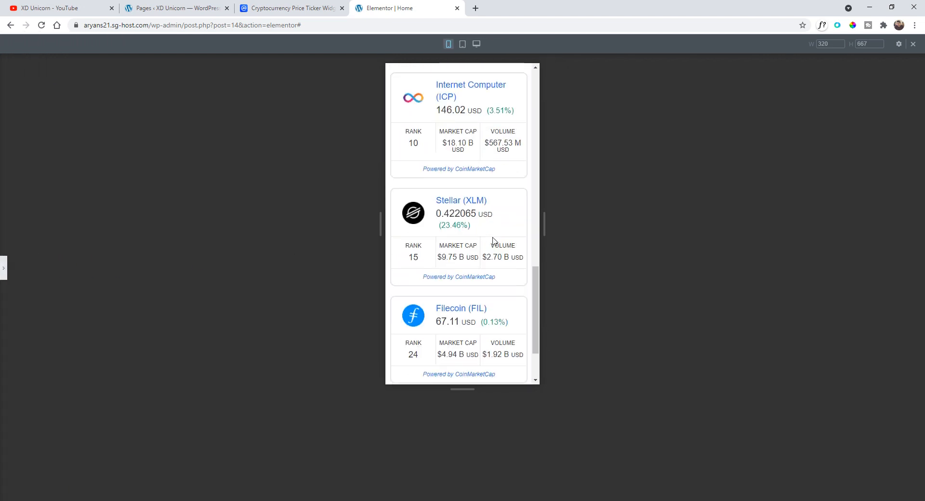
scroll(494, 241, up, 13)
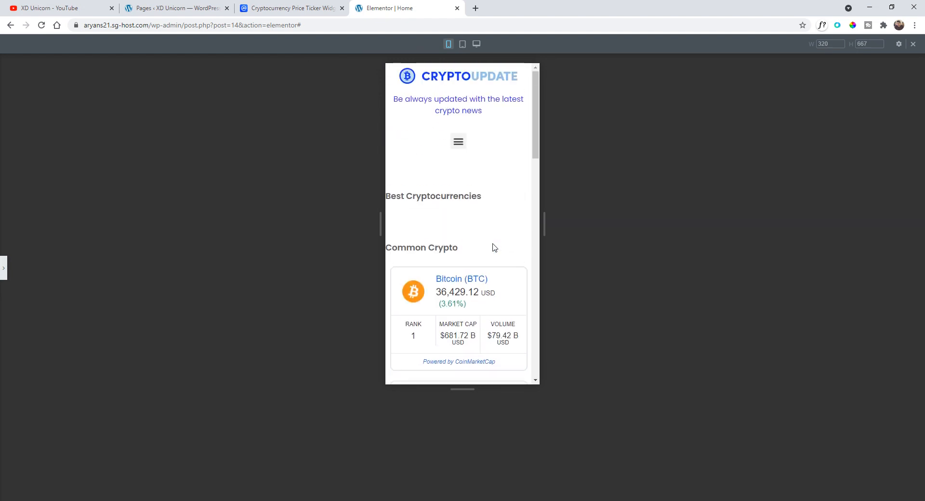
click(4, 268)
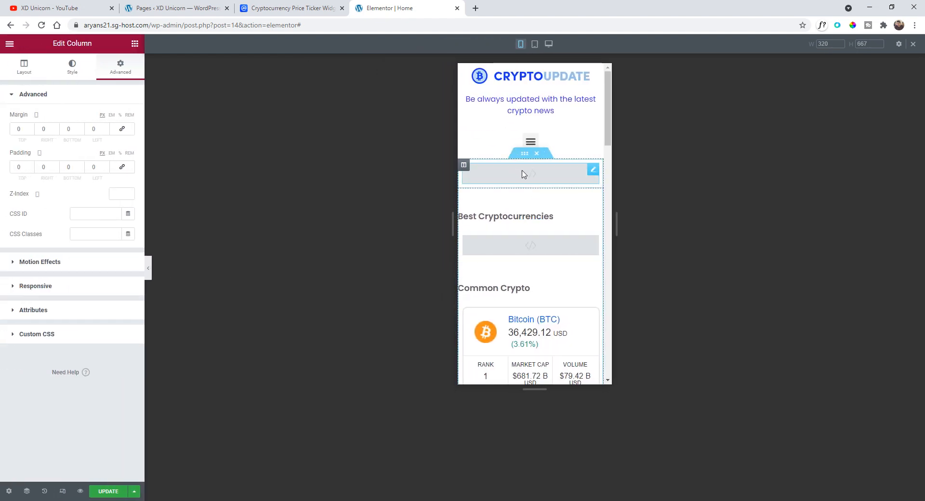
click(463, 167)
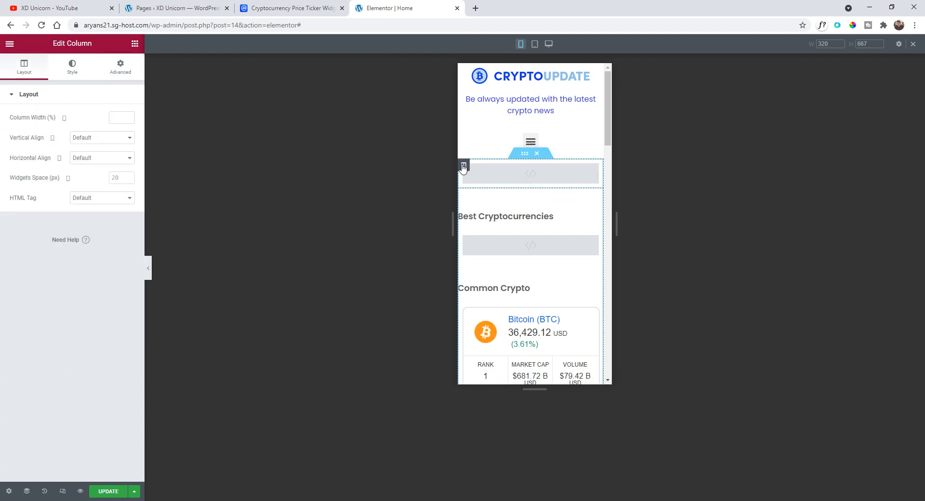
click(121, 67)
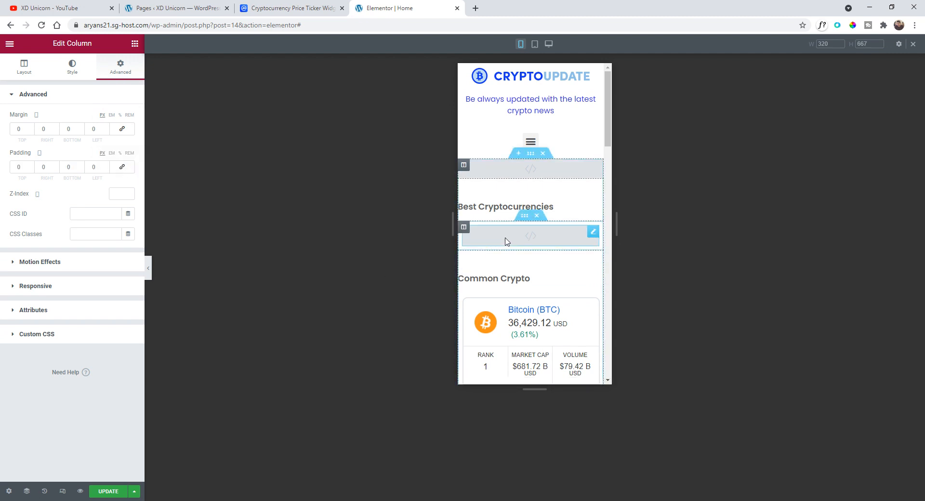
click(463, 227)
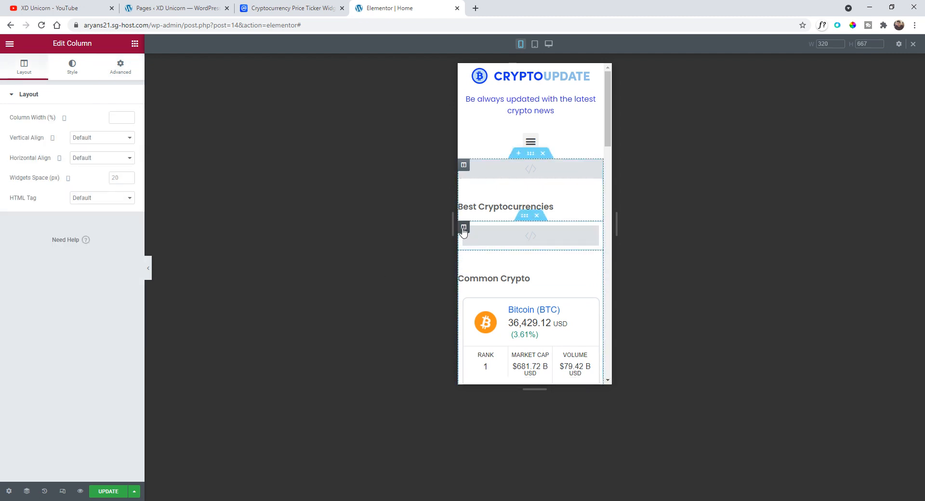
click(123, 70)
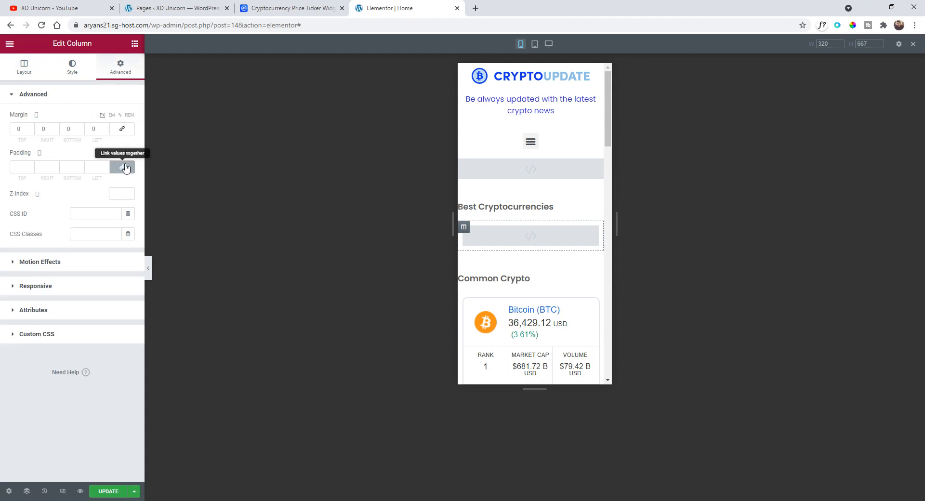
- Preview the Home page in a new tab, inspect it in mobile device emulation, and return to the editor
click(80, 491)
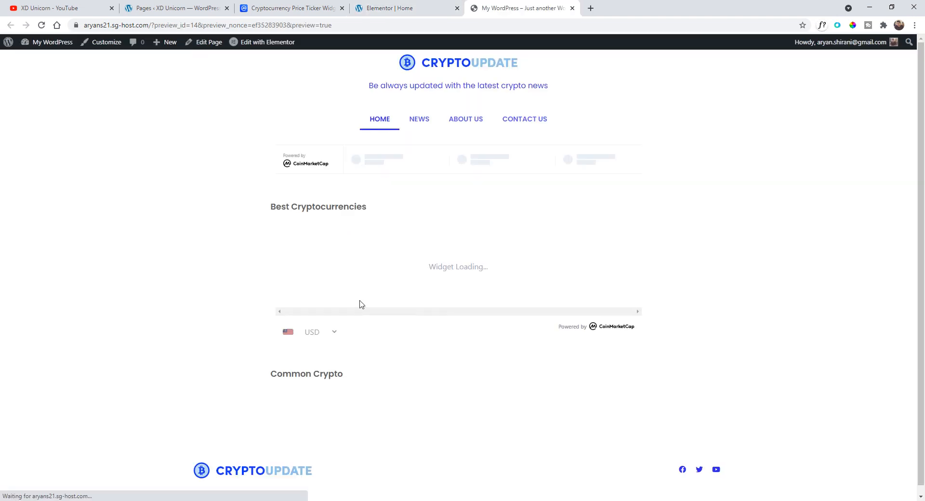
right_click(244, 238)
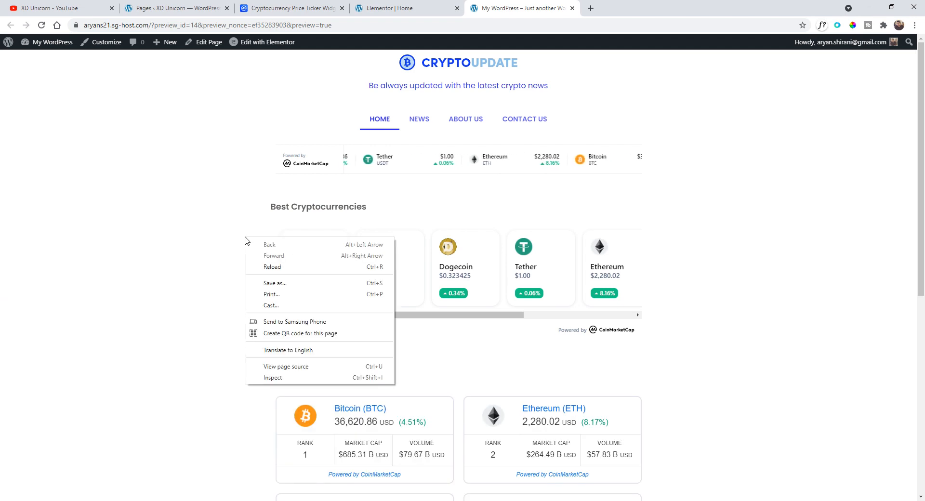
click(290, 378)
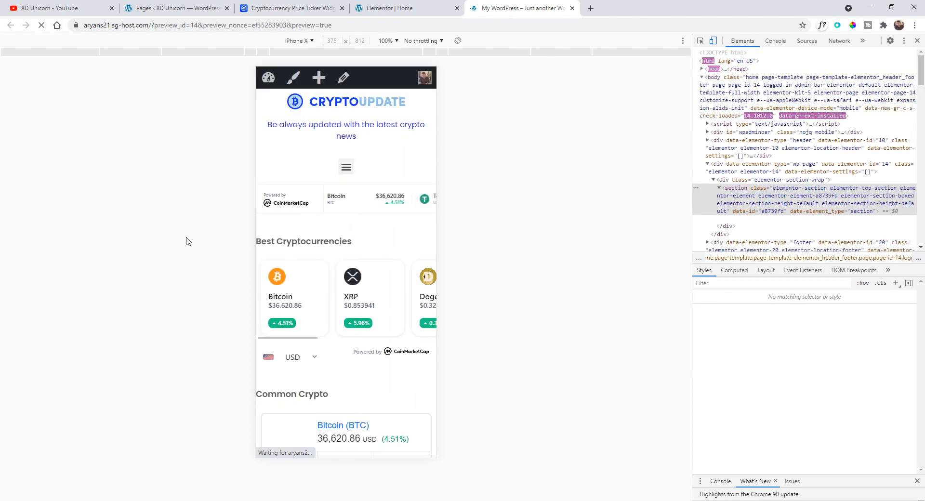
scroll(339, 211, down, 1)
scroll(339, 211, down, 1)
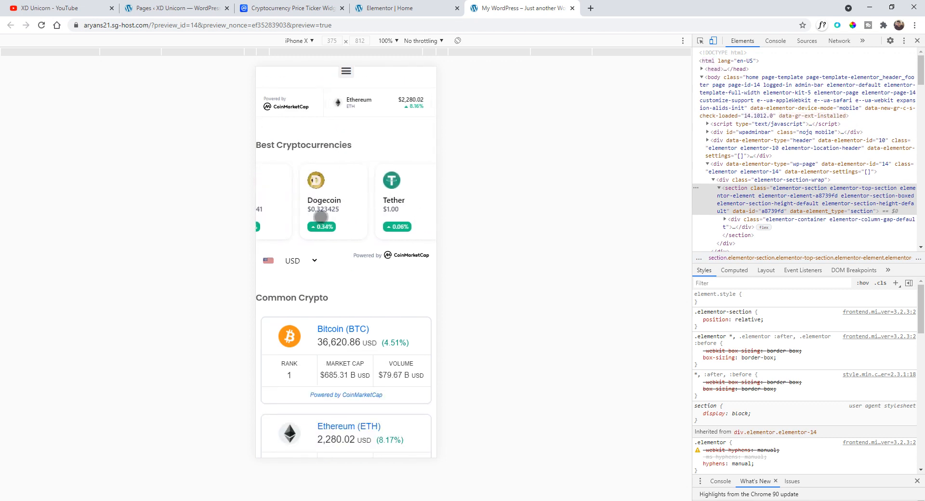
scroll(369, 258, down, 2)
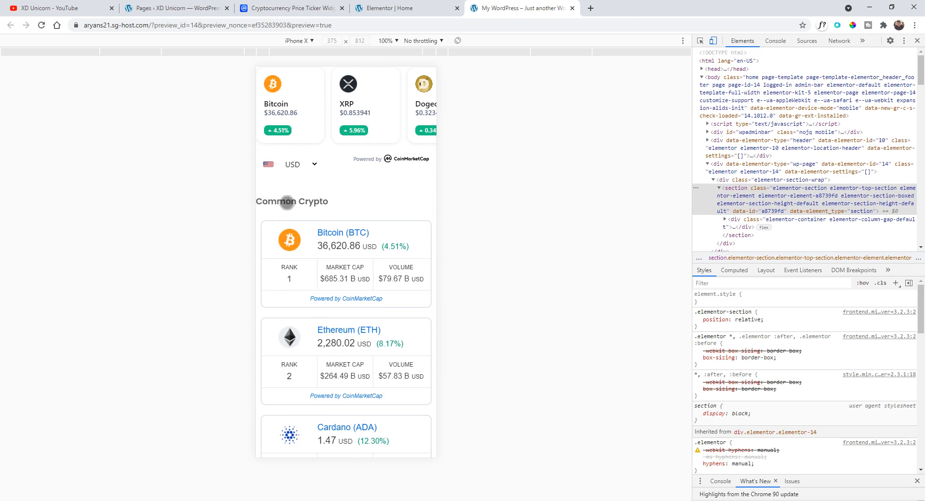
scroll(287, 202, down, 12)
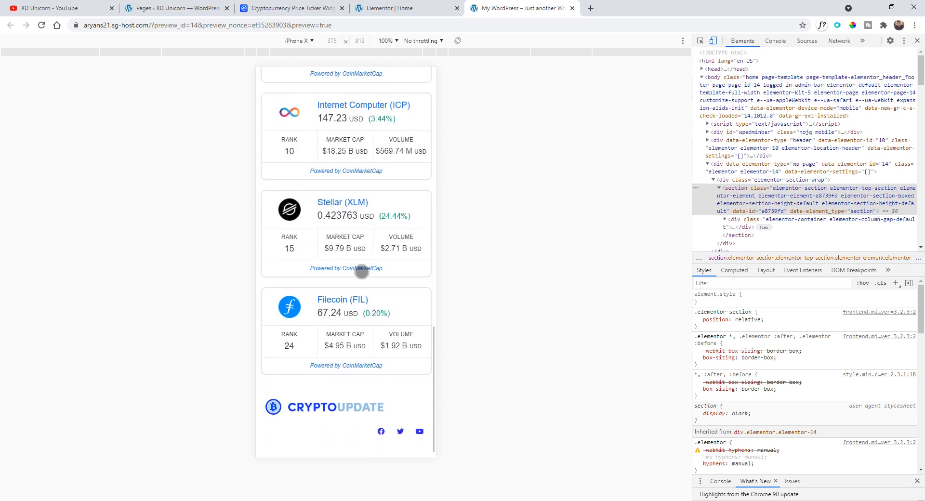
scroll(361, 271, up, 15)
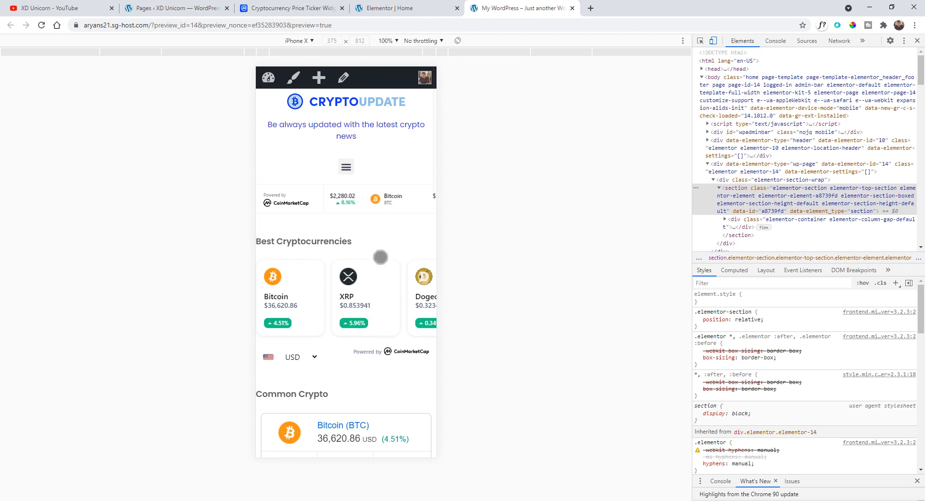
click(411, 6)
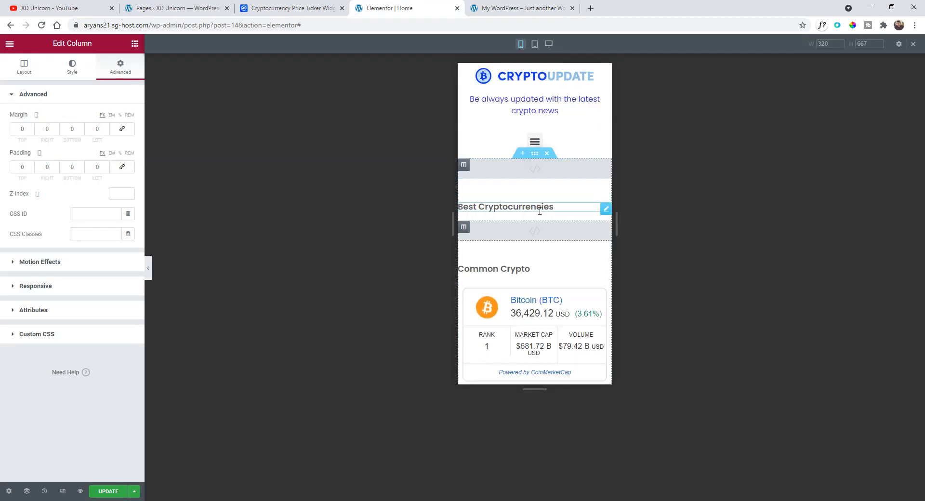
- Set the Best Cryptocurrencies heading's left padding to 5 on mobile
click(603, 211)
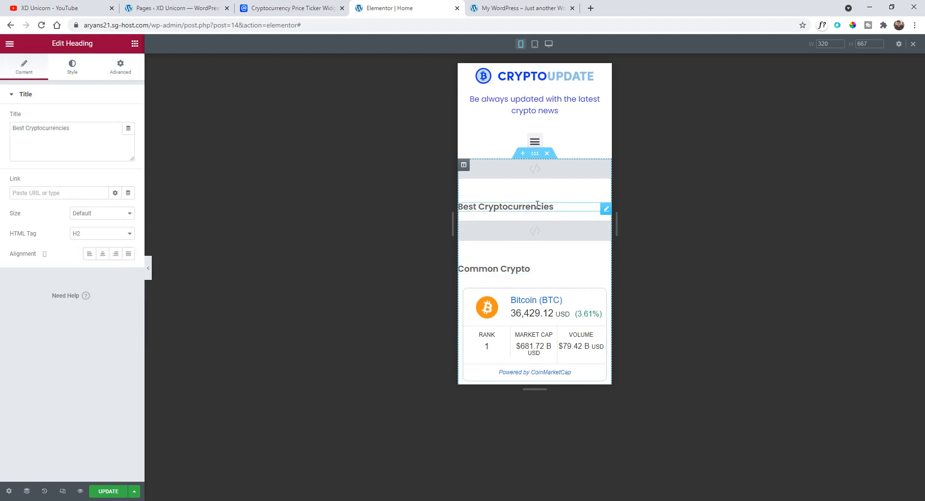
click(123, 72)
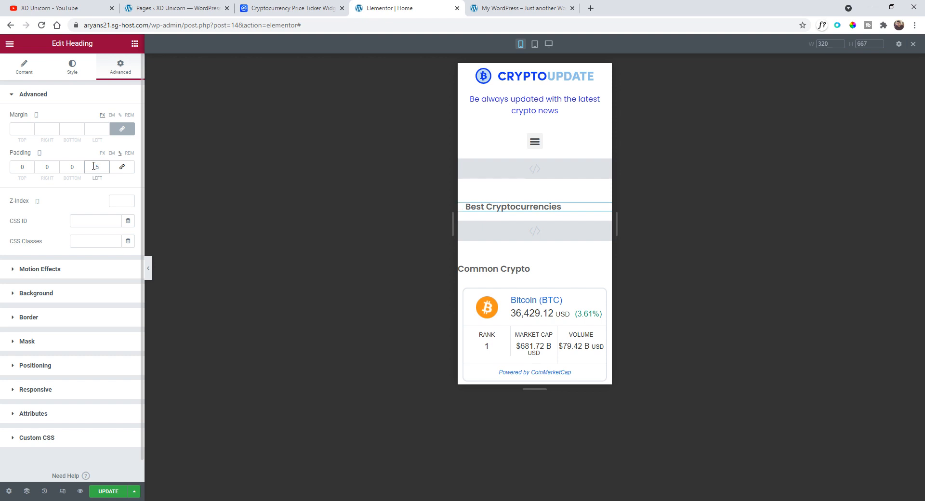
text(5)
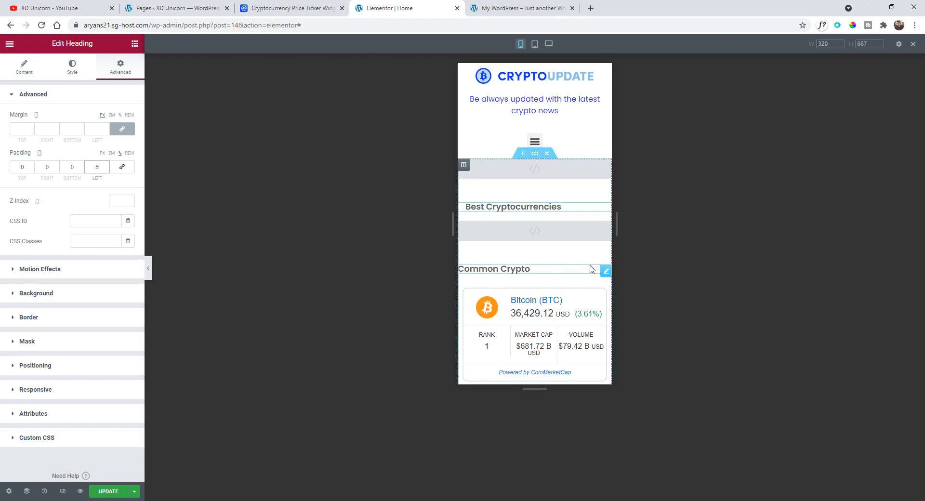
- Copy the Best Cryptocurrencies heading and paste its style onto the Common Crypto heading
right_click(605, 209)
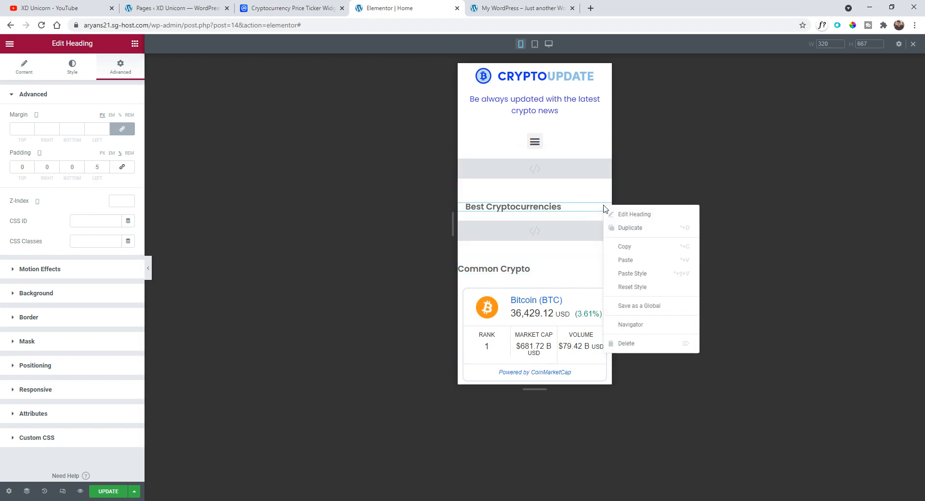
click(633, 248)
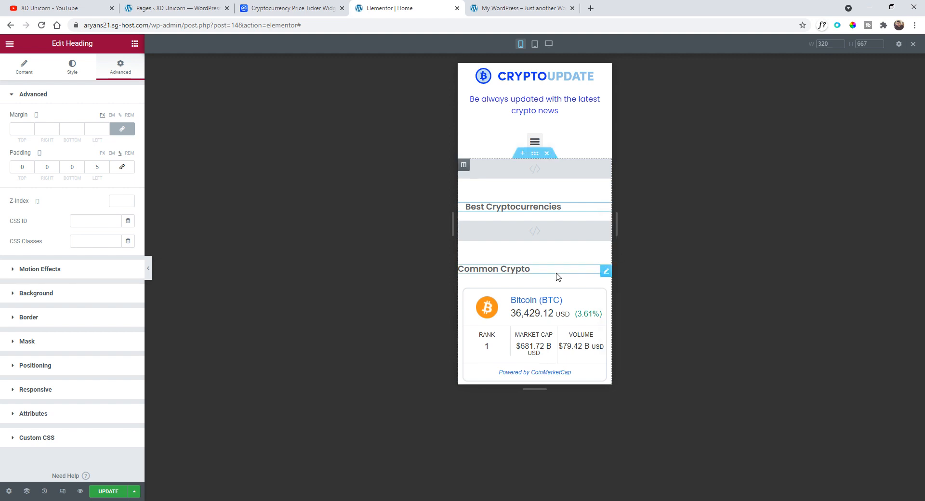
right_click(605, 274)
click(652, 335)
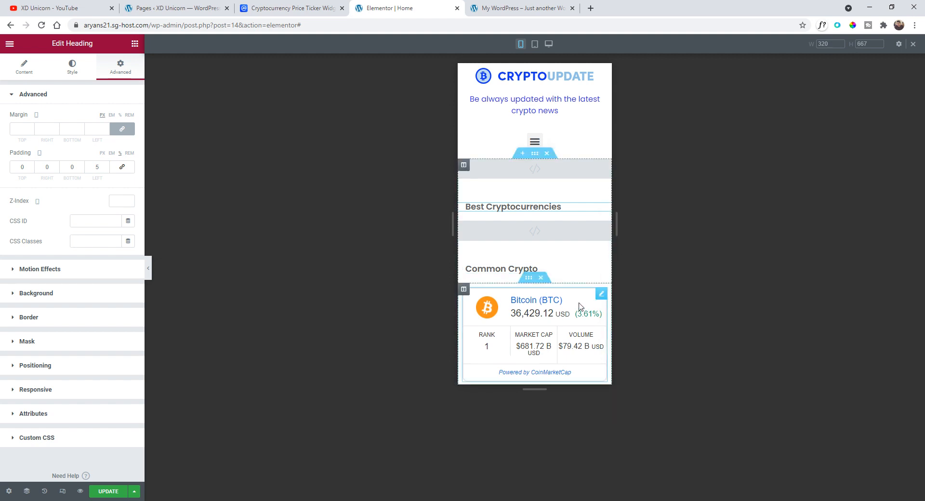
- Update the Home page to save the mobile layout changes
scroll(514, 188, down, 2)
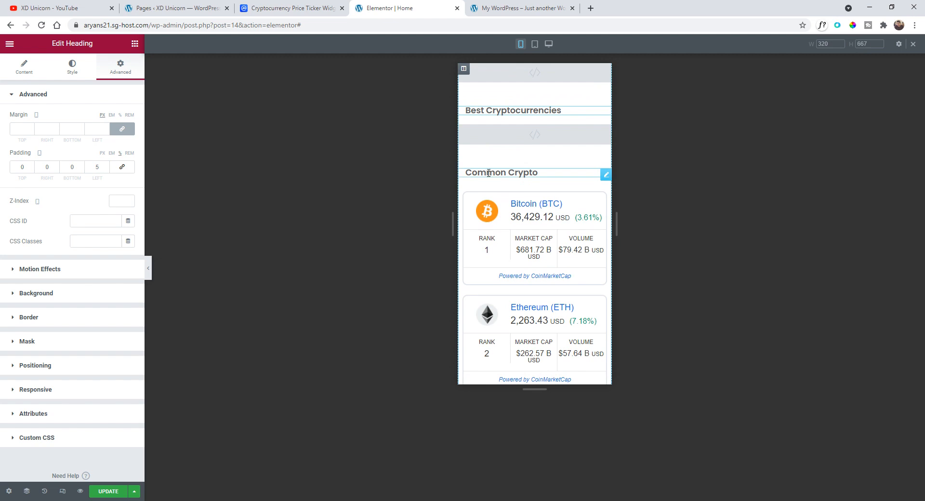
scroll(516, 169, down, 10)
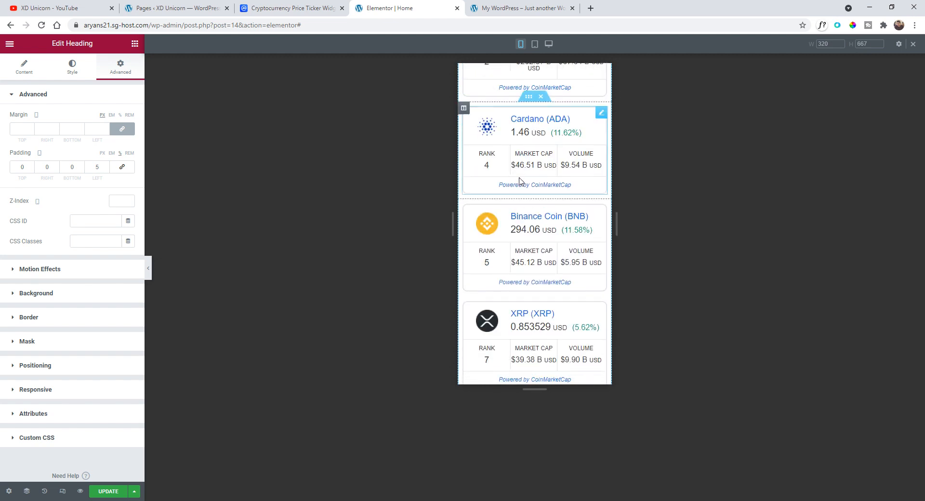
scroll(521, 182, down, 2)
scroll(507, 212, up, 12)
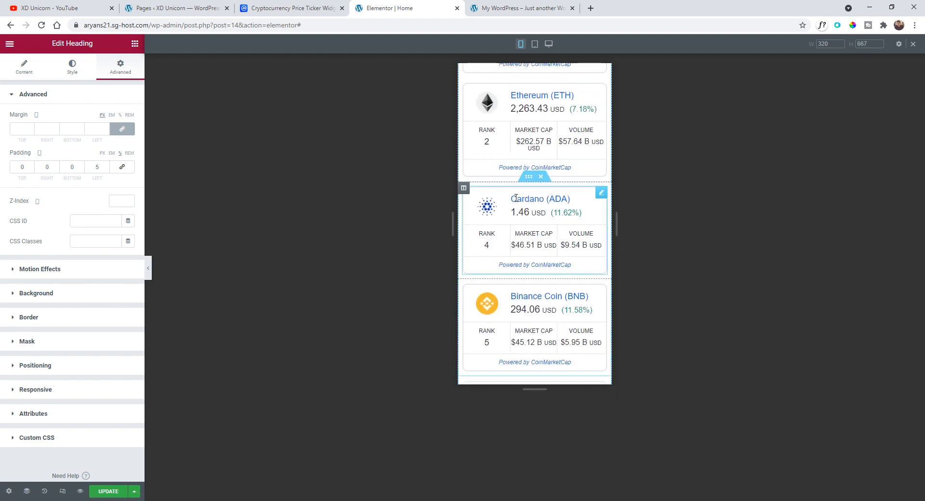
scroll(507, 211, up, 3)
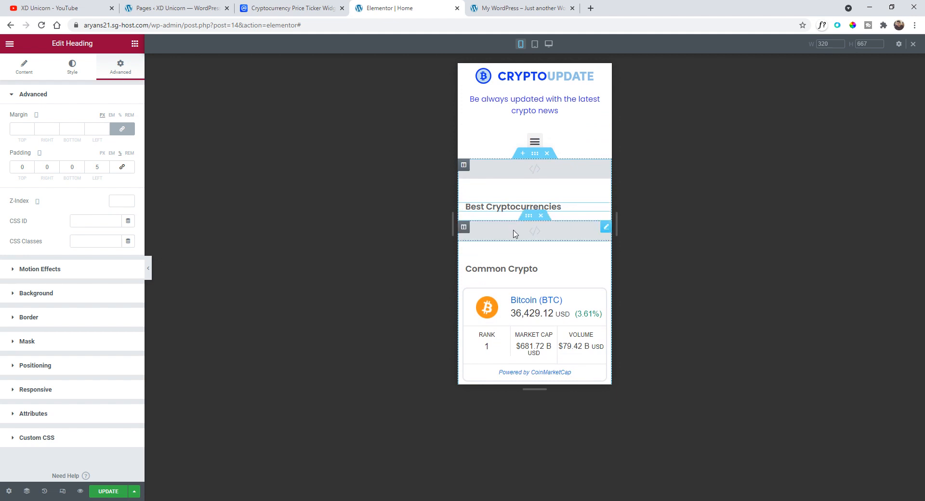
click(110, 491)
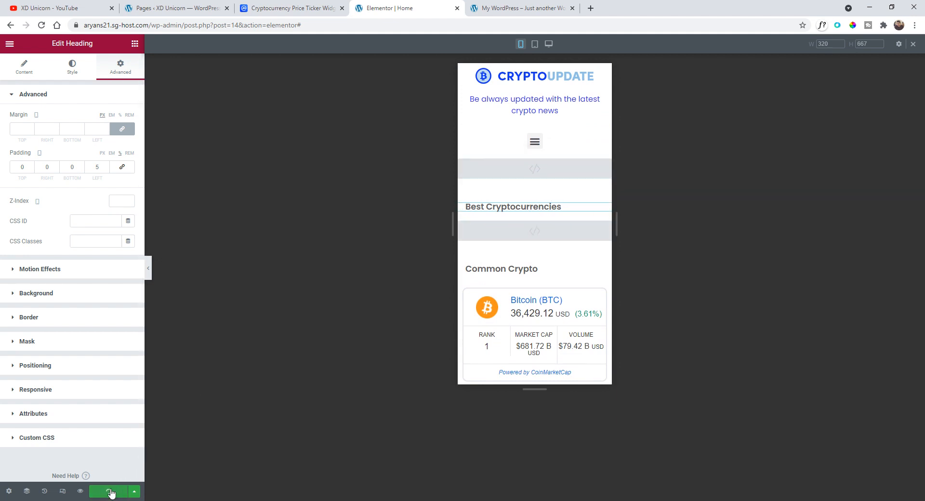
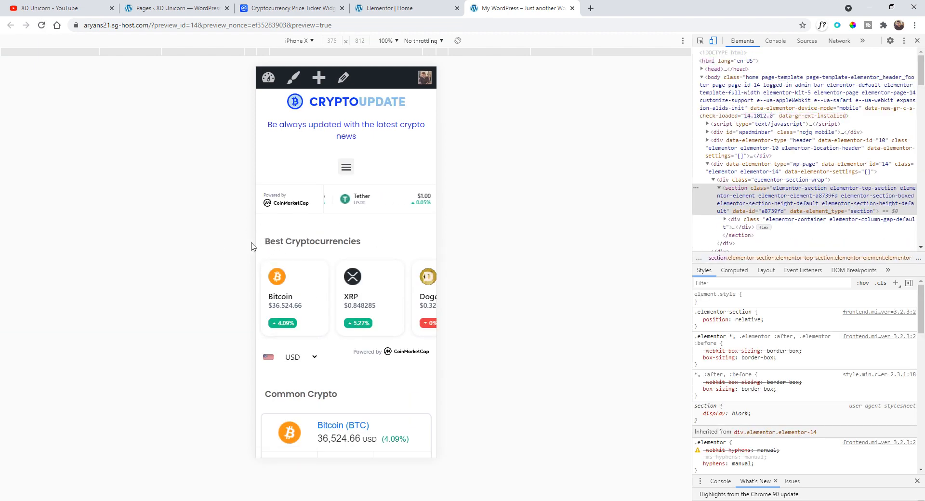
- Review the Home page in the mobile preview and then in the editor's tablet view
scroll(307, 252, down, 1)
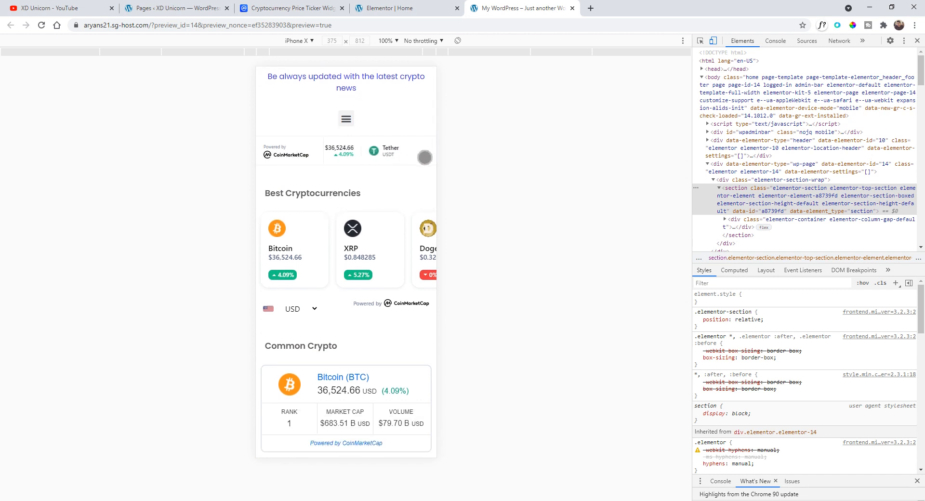
scroll(424, 157, down, 4)
scroll(346, 171, down, 10)
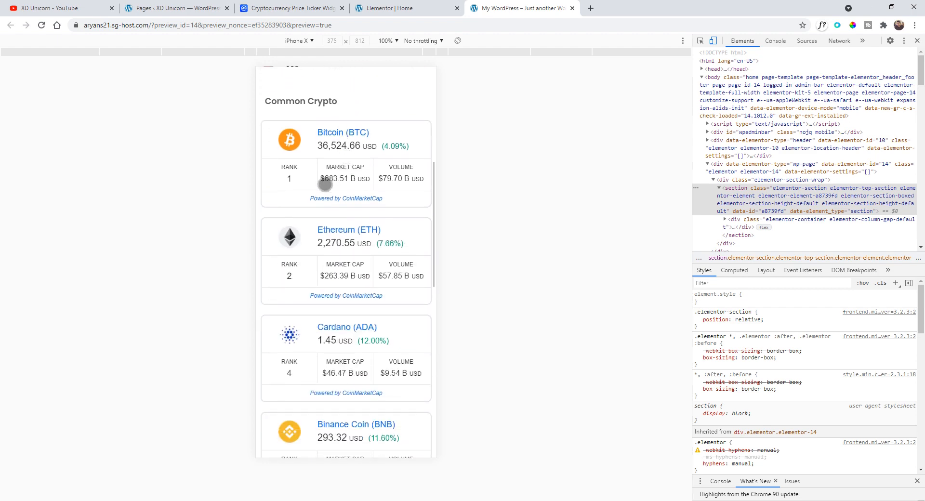
scroll(329, 212, up, 15)
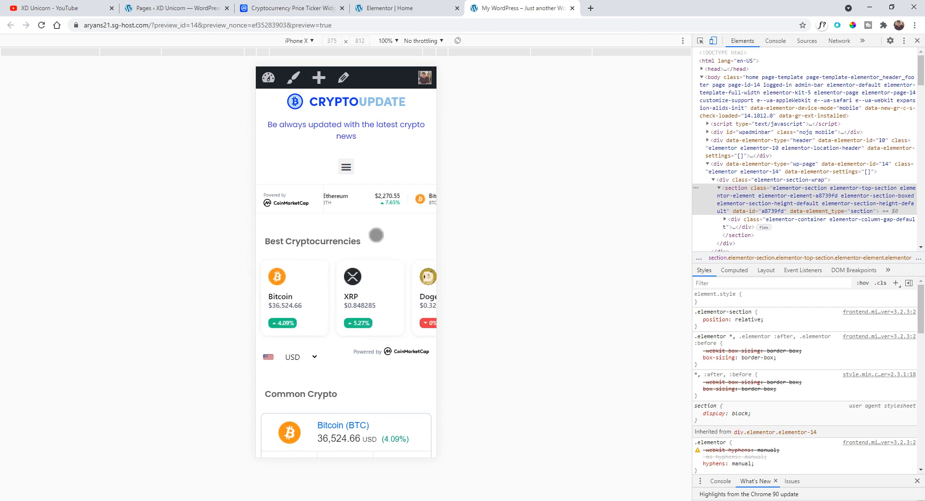
scroll(377, 235, down, 1)
scroll(376, 236, up, 1)
click(405, 8)
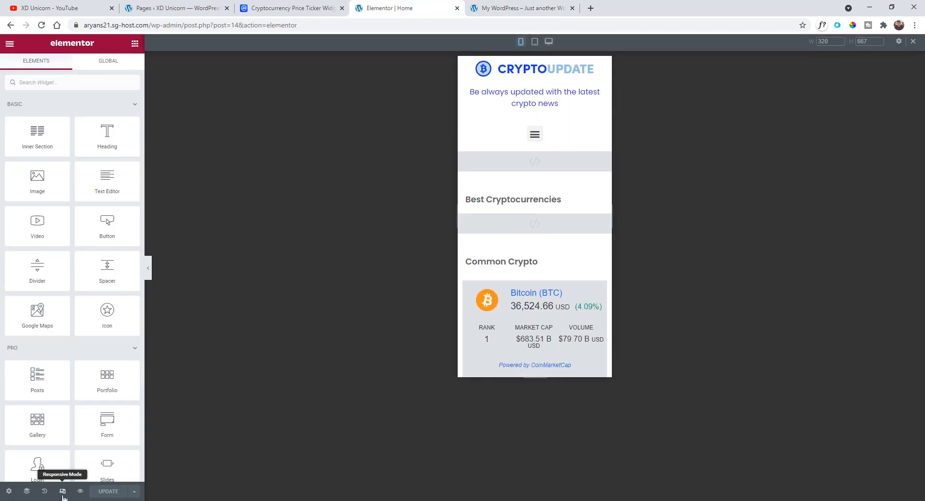
click(535, 41)
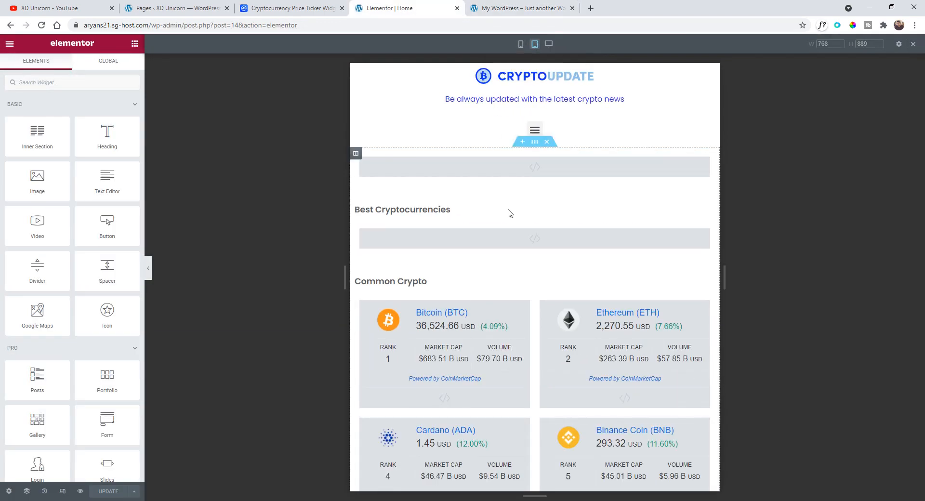
scroll(489, 200, down, 7)
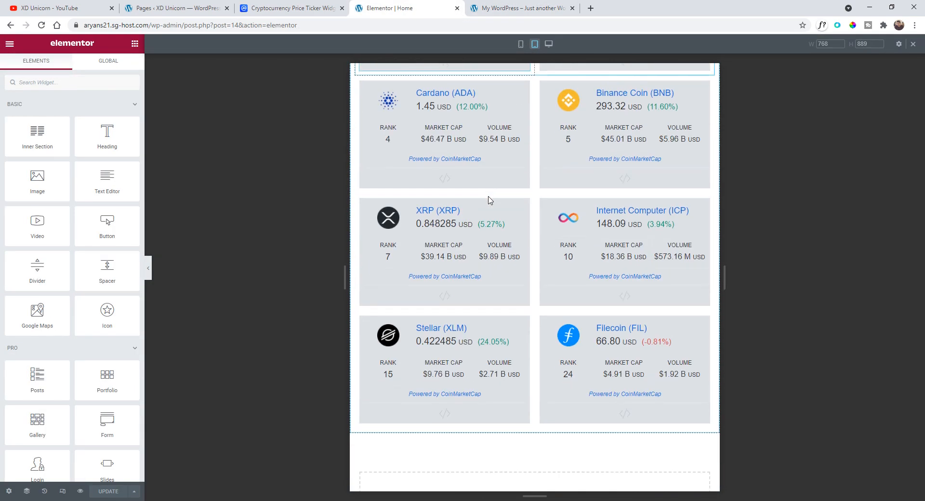
scroll(490, 200, down, 3)
scroll(494, 251, up, 10)
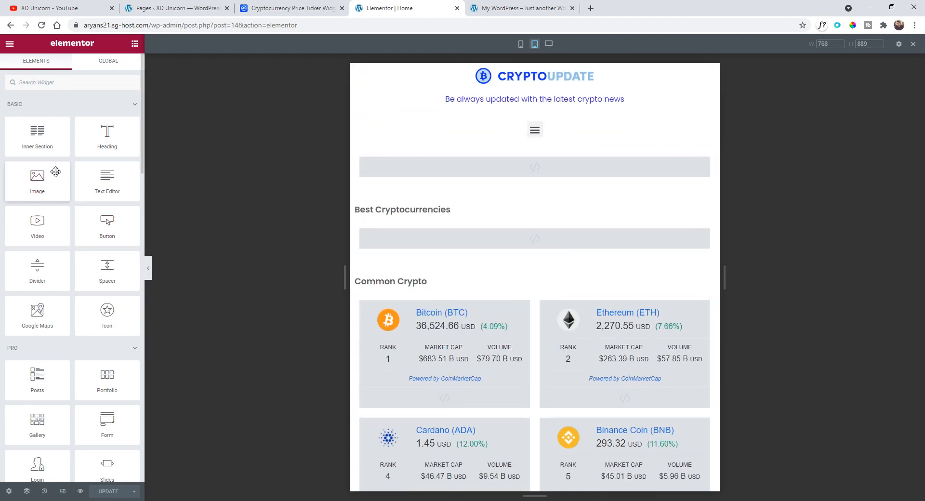
- Exit to the dashboard and open the News page in the Elementor editor
click(7, 48)
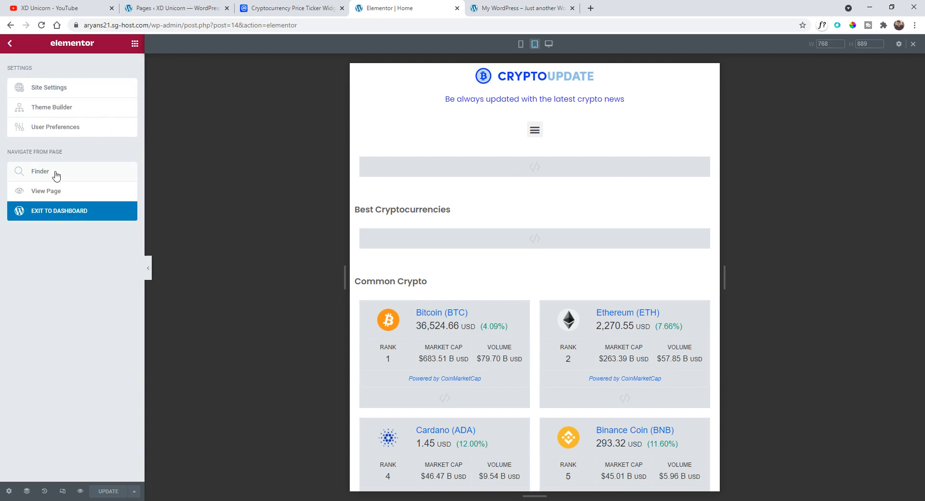
click(54, 212)
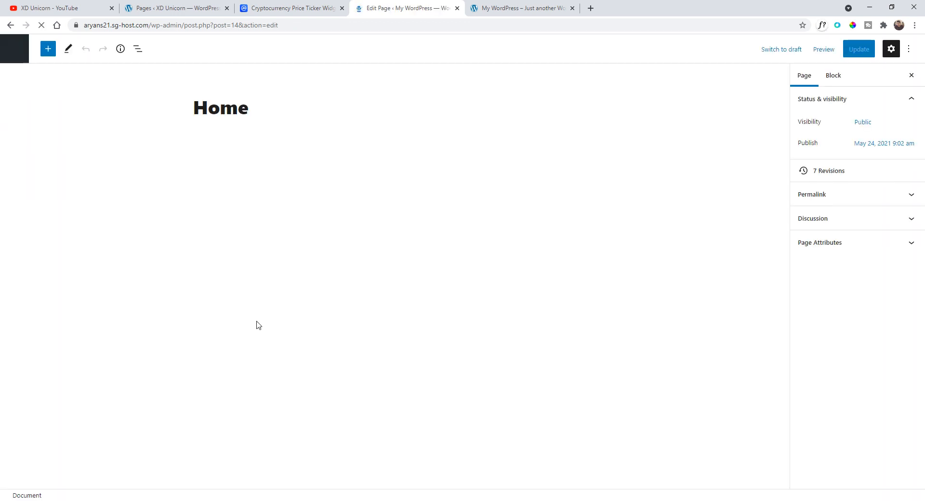
click(14, 48)
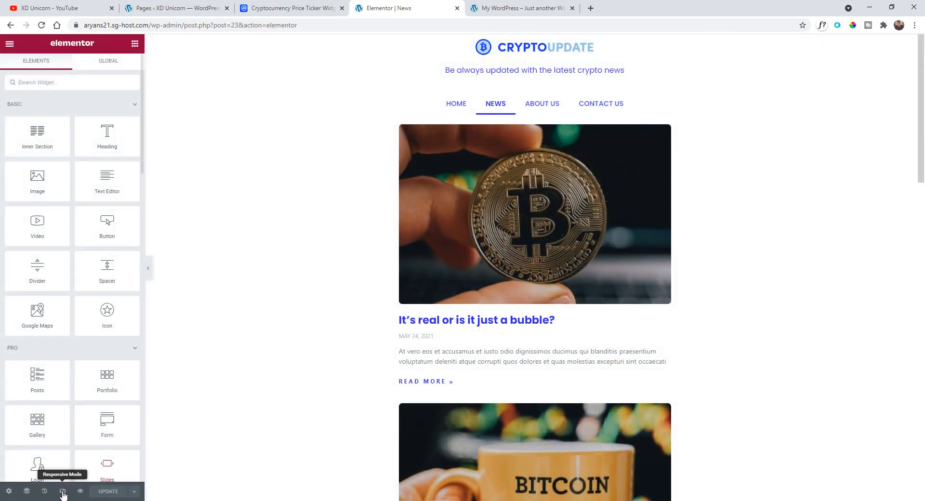
- Review the News page layout in the mobile and tablet responsive views
click(63, 491)
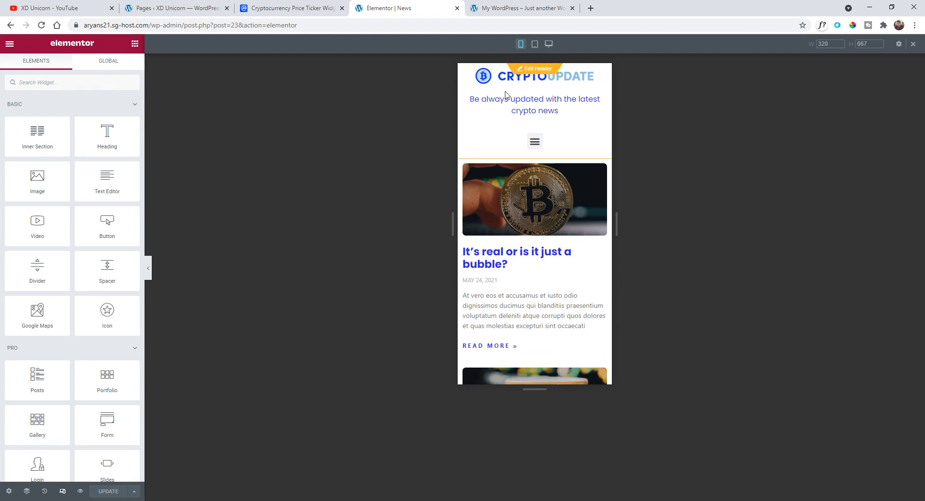
scroll(530, 135, down, 6)
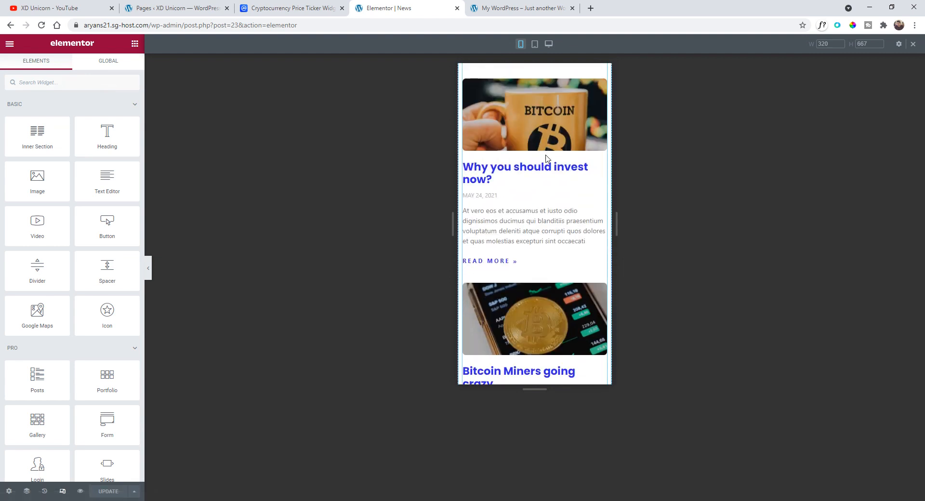
scroll(546, 159, down, 10)
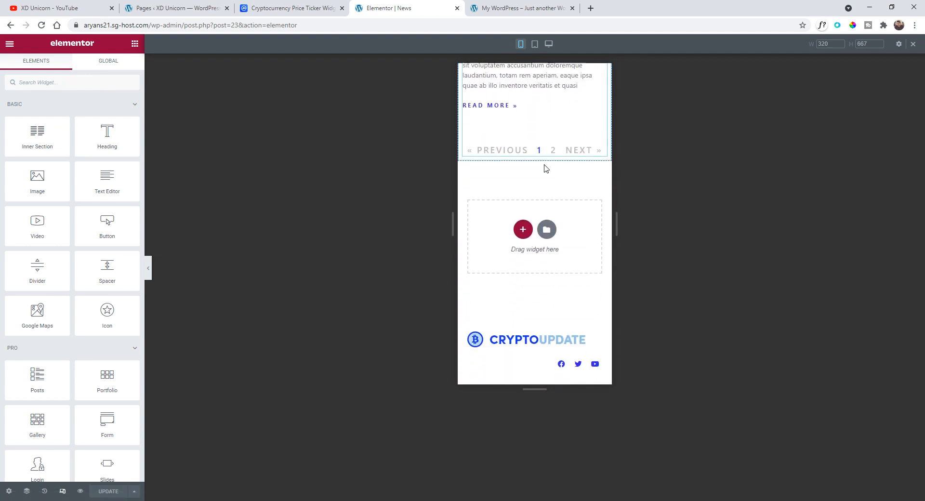
scroll(546, 168, up, 15)
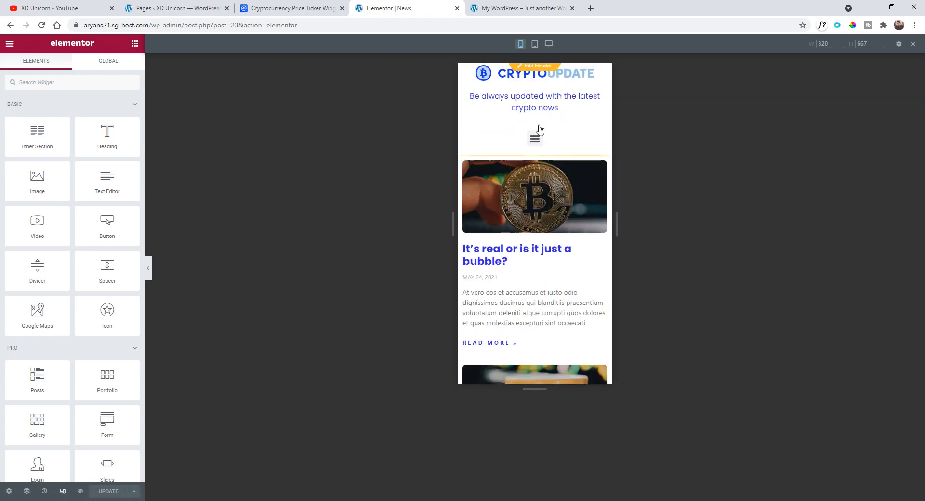
scroll(534, 137, down, 5)
scroll(539, 145, up, 5)
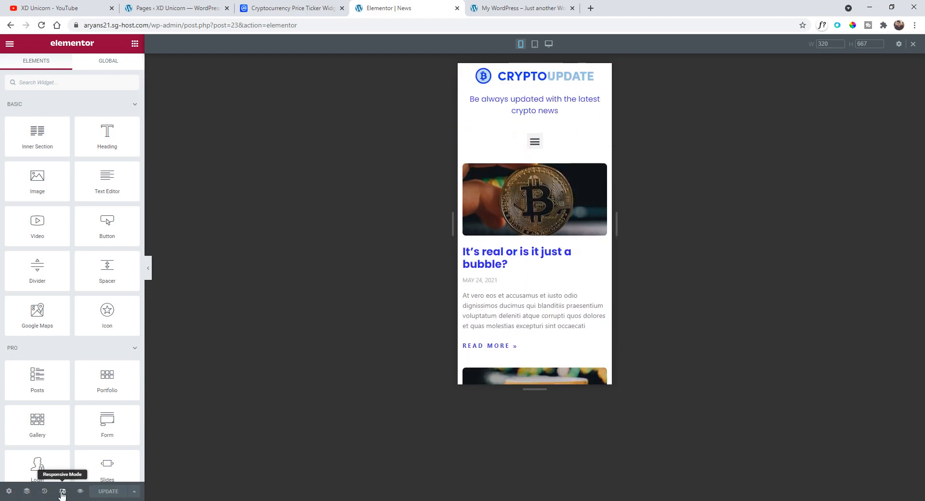
click(62, 491)
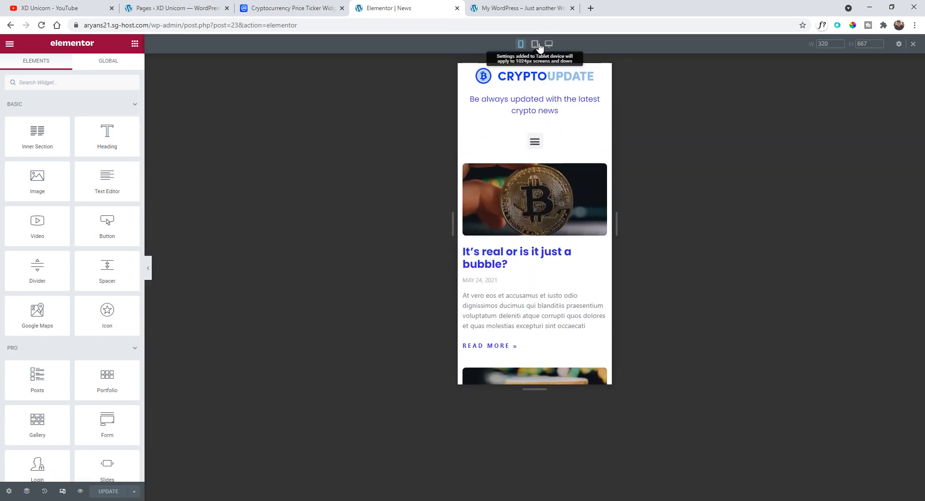
click(536, 45)
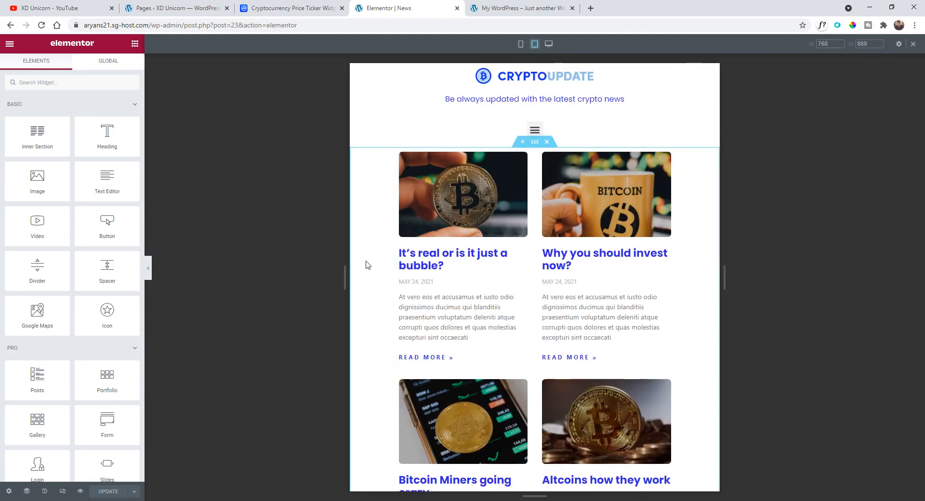
scroll(676, 297, down, 6)
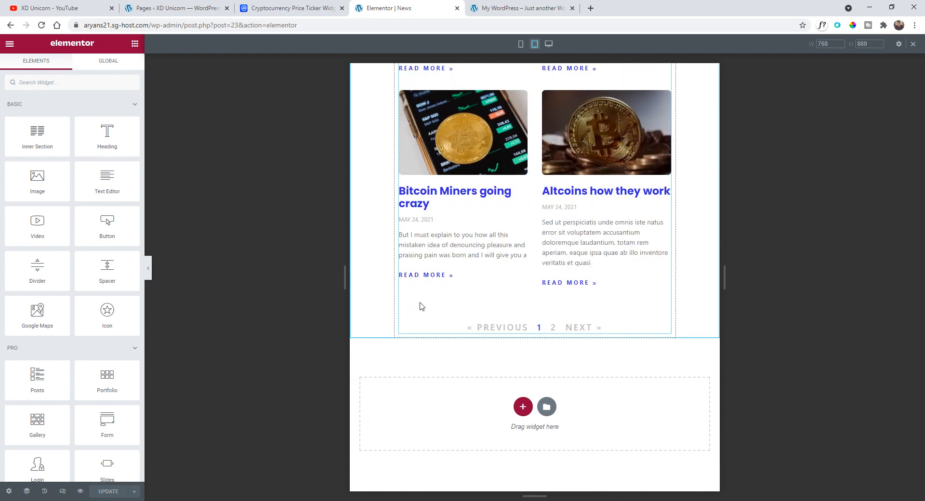
scroll(486, 323, up, 1)
scroll(486, 323, up, 5)
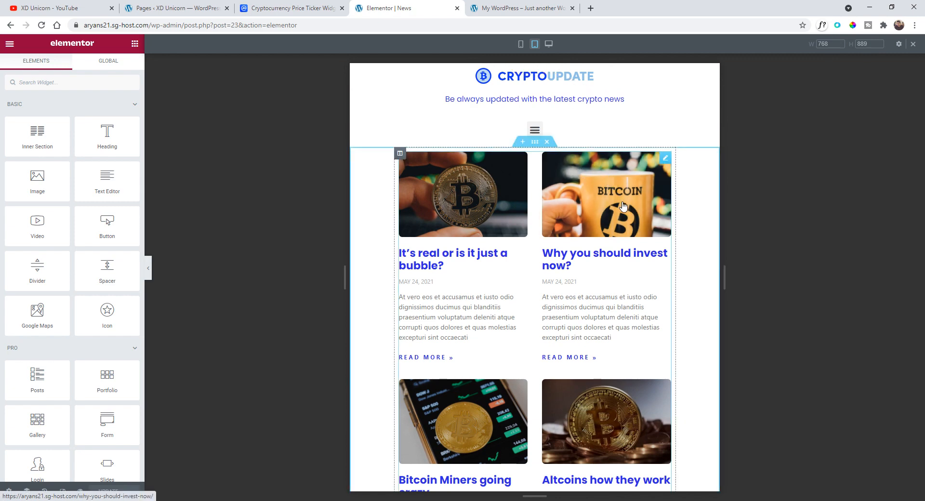
scroll(607, 199, down, 5)
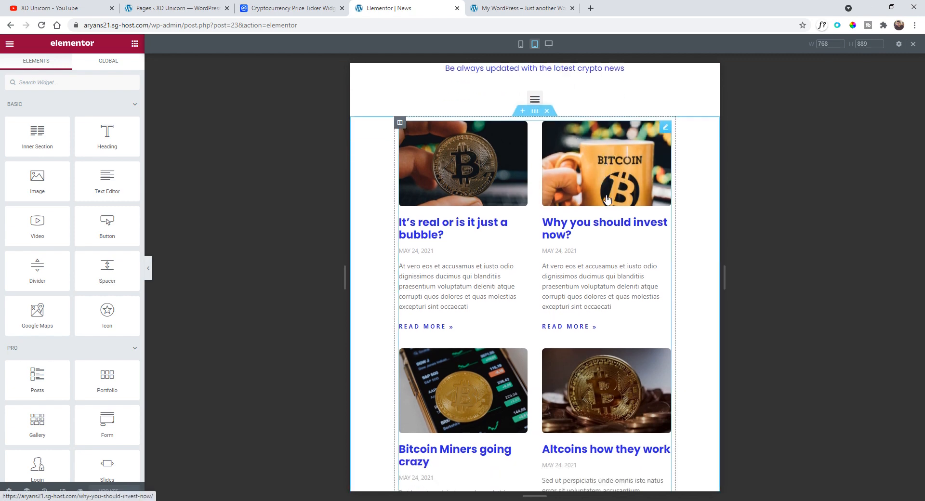
scroll(612, 231, up, 5)
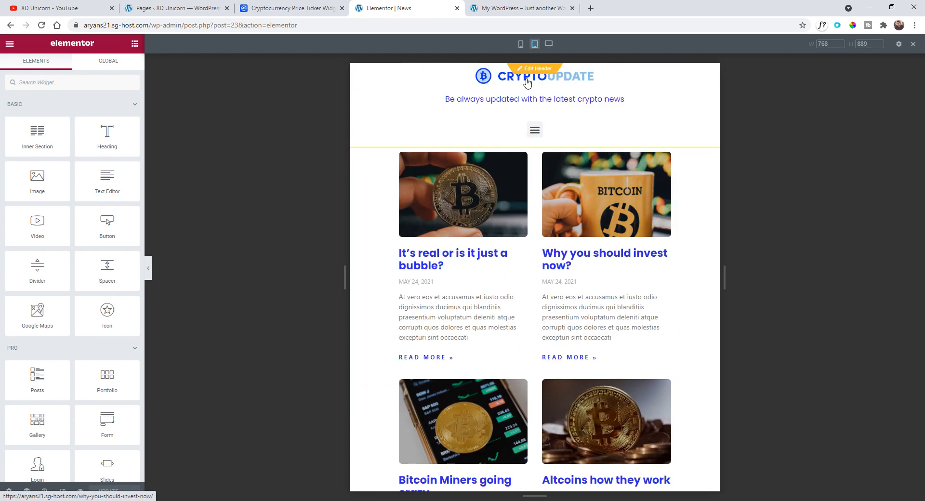
click(520, 44)
scroll(527, 223, down, 2)
scroll(528, 222, down, 4)
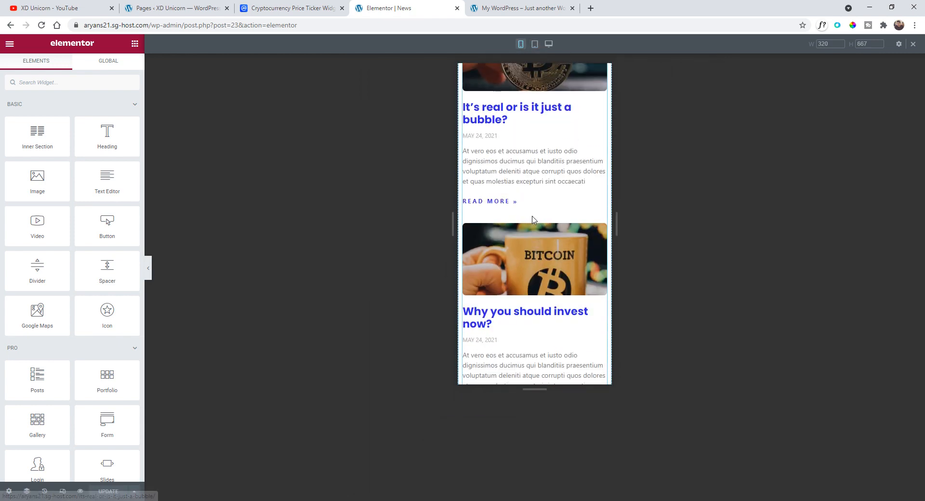
scroll(528, 220, up, 6)
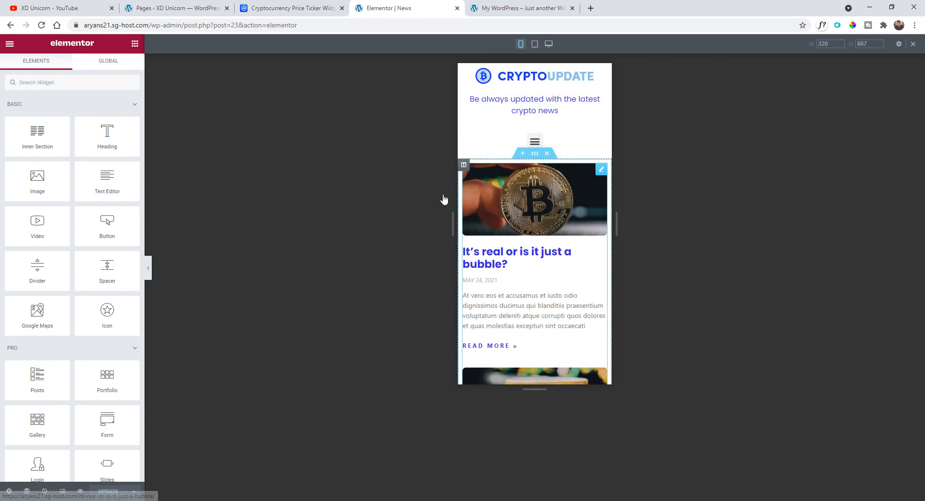
- Exit to the dashboard and open the About us page in the Elementor editor
click(10, 43)
click(83, 212)
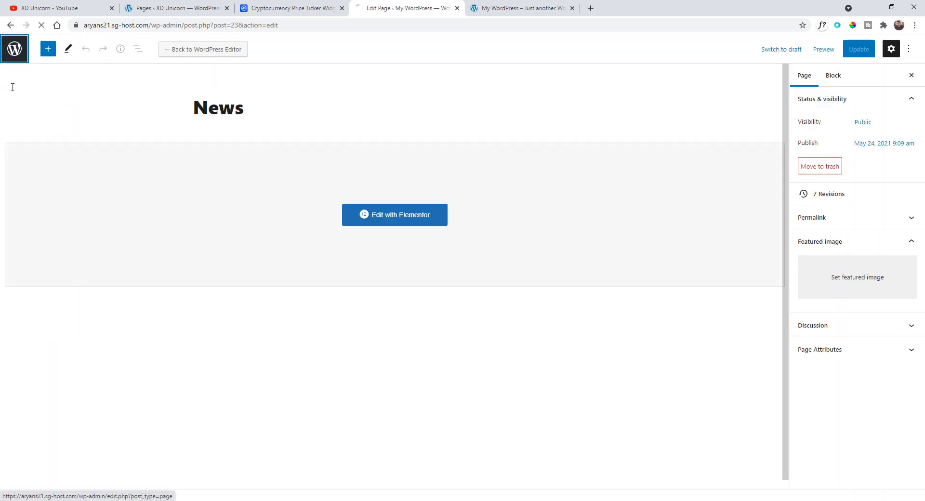
click(15, 48)
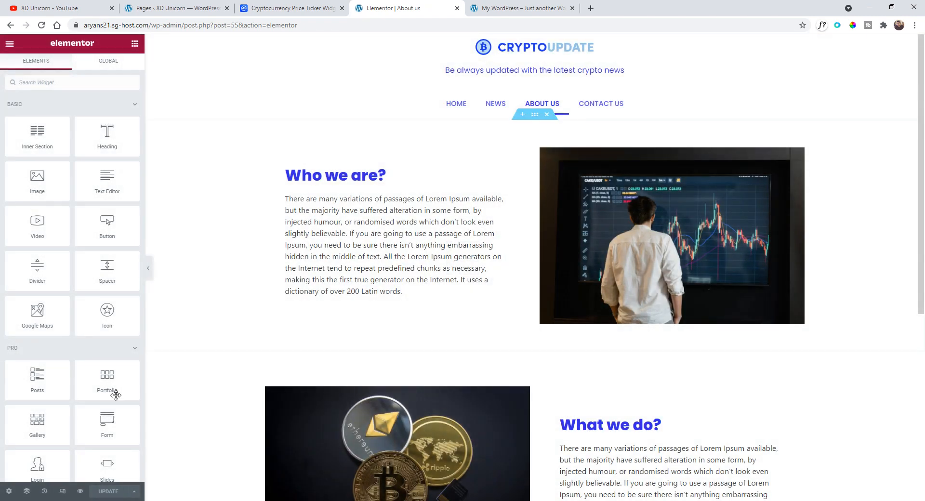
- In mobile view, enable Reverse Columns (Mobile) for the What we do section on the About us page
click(62, 491)
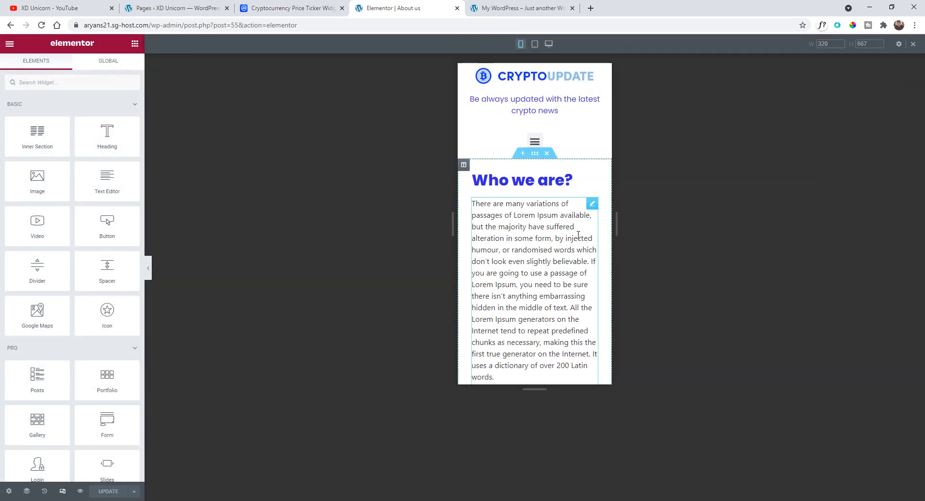
scroll(552, 207, down, 6)
scroll(552, 207, down, 1)
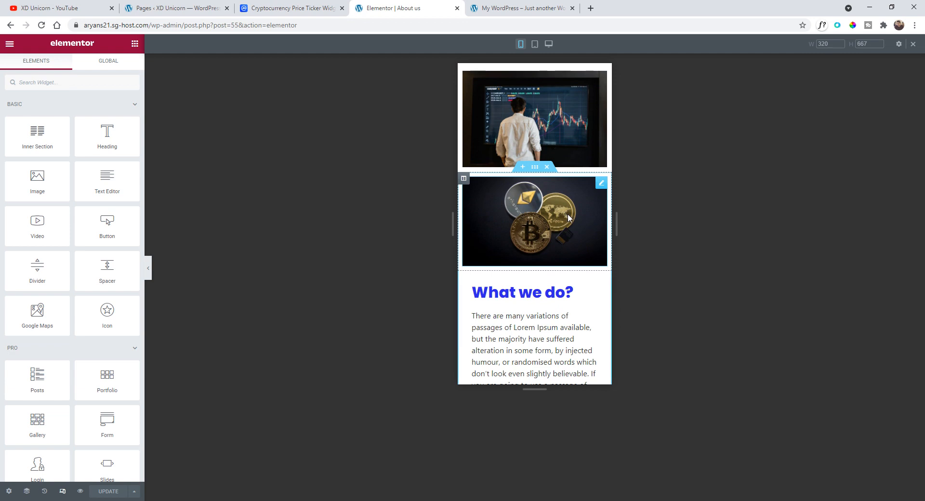
scroll(568, 218, down, 6)
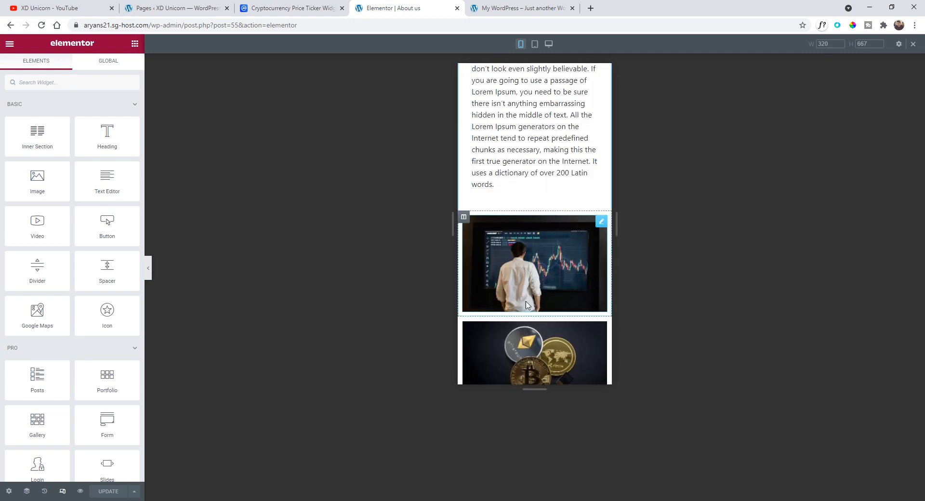
scroll(527, 265, up, 13)
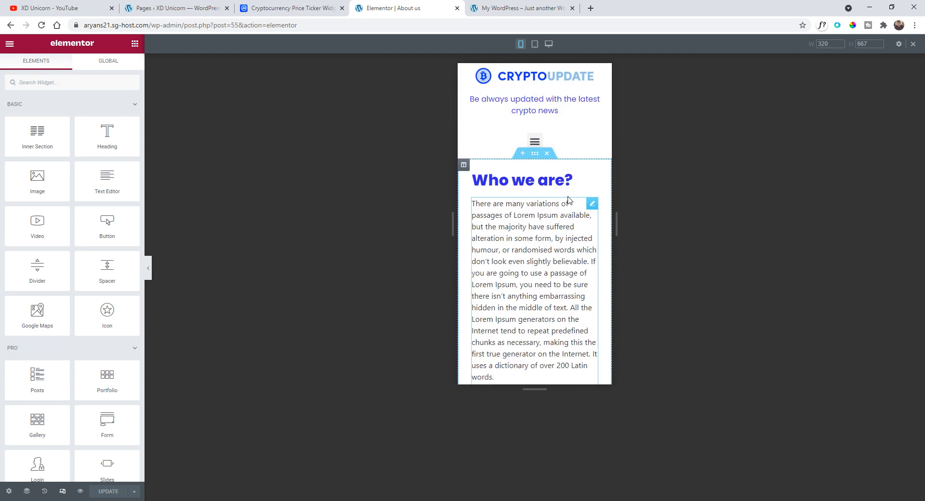
scroll(559, 202, down, 9)
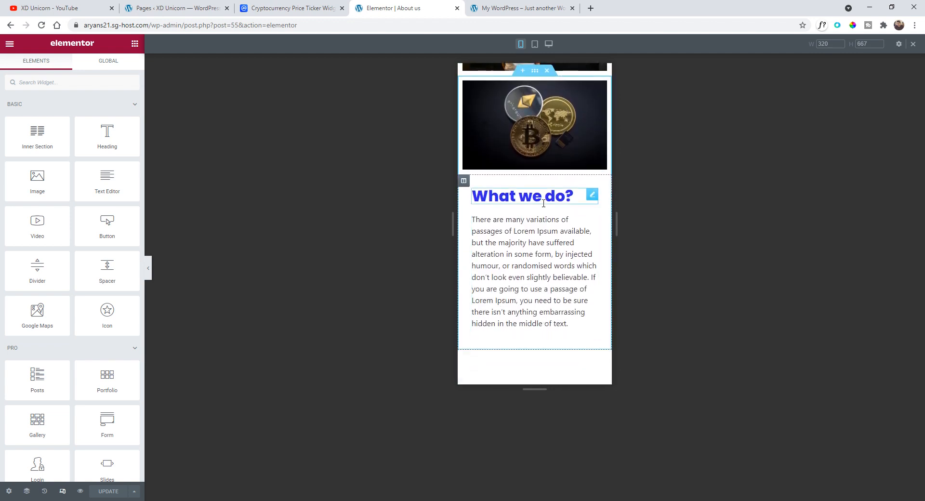
scroll(543, 204, up, 2)
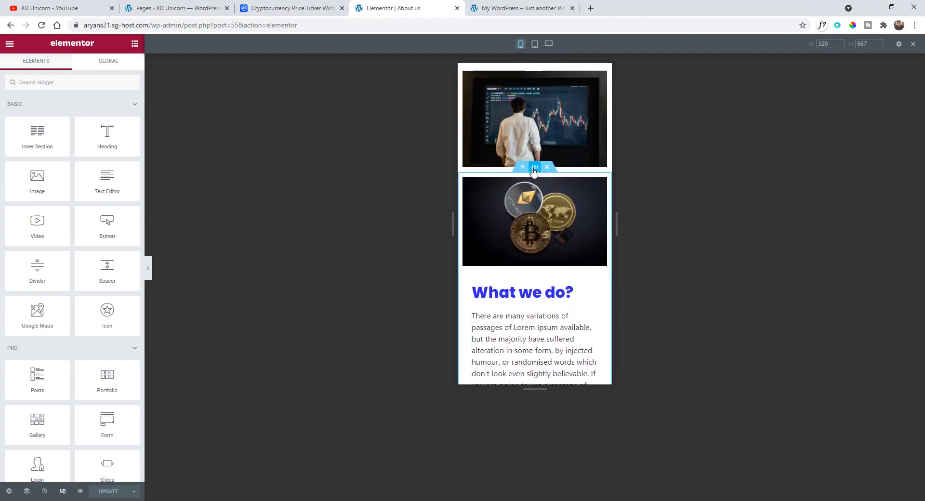
click(535, 167)
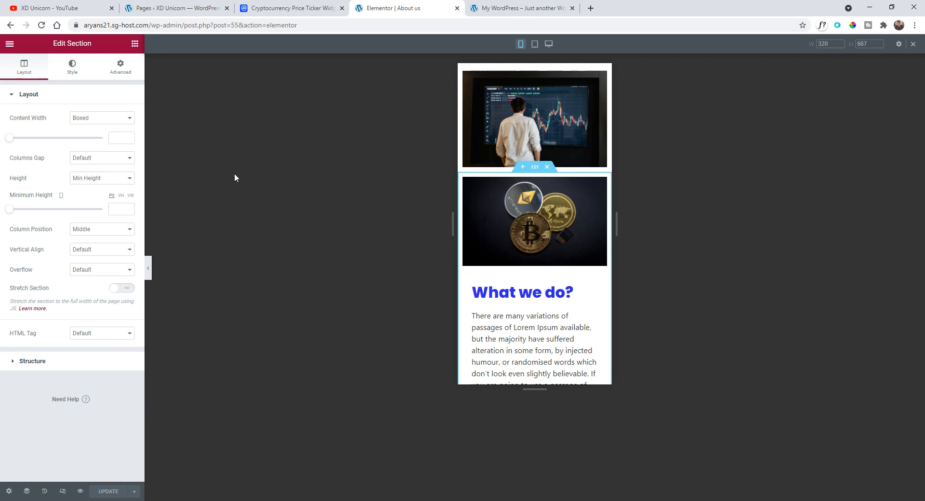
click(121, 69)
click(89, 286)
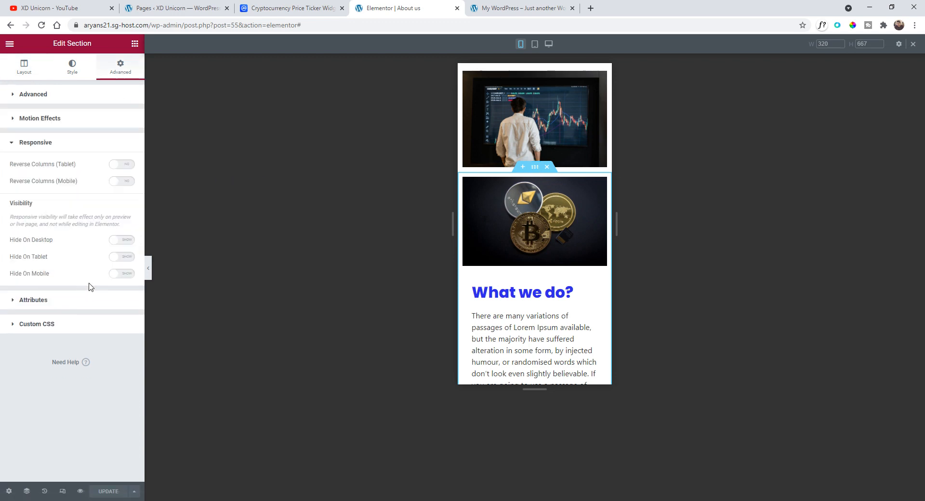
click(127, 182)
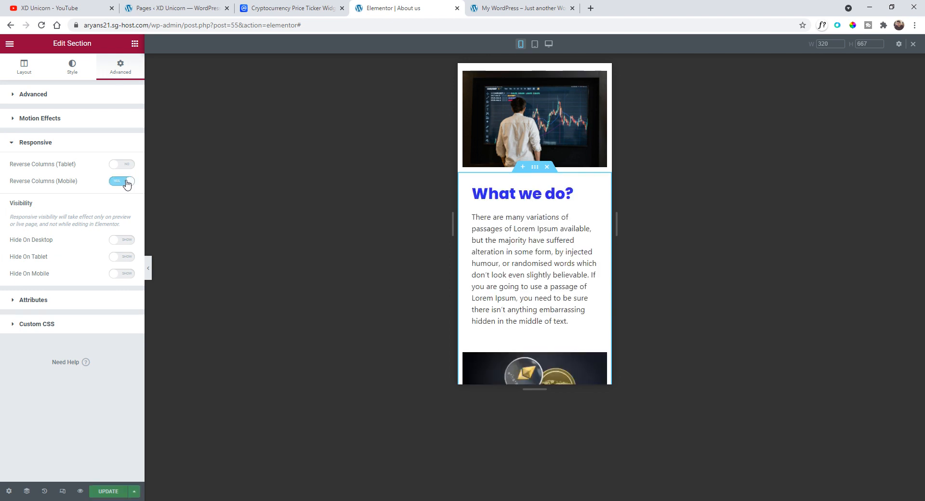
scroll(530, 244, down, 2)
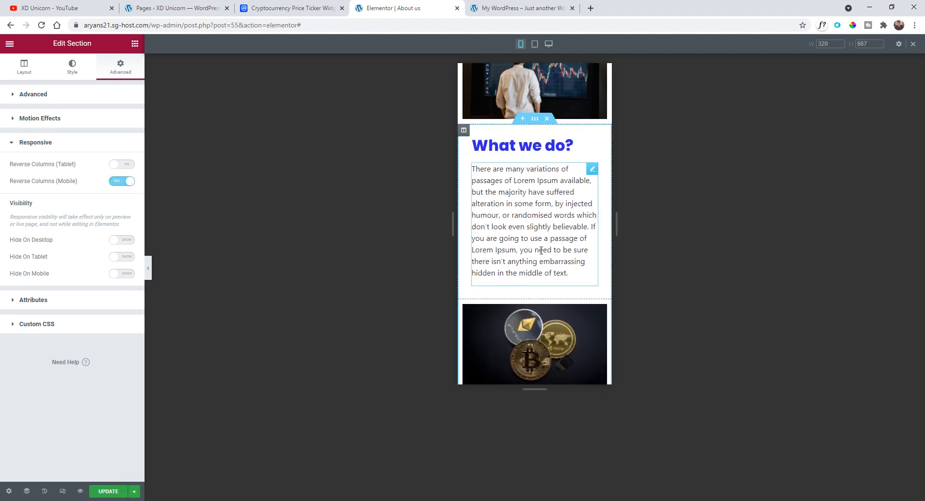
- Review the About us page layout in the desktop and tablet responsive views
scroll(529, 243, up, 6)
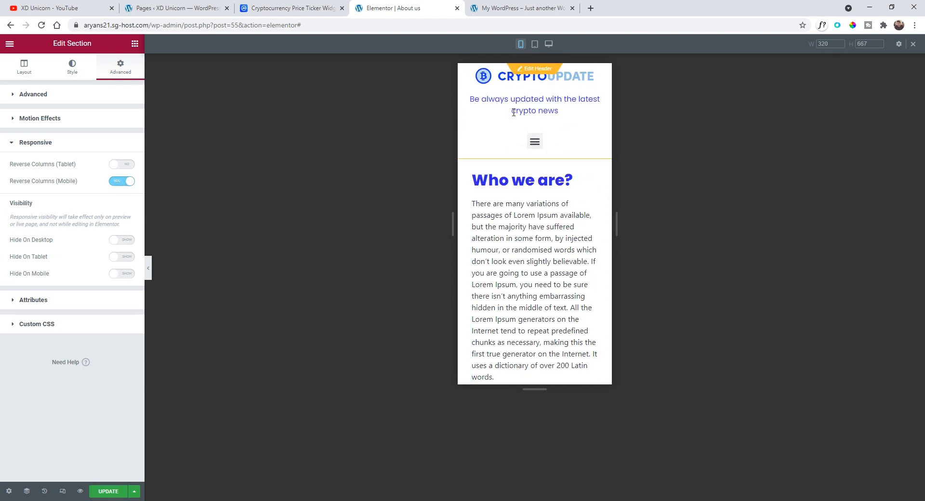
click(70, 487)
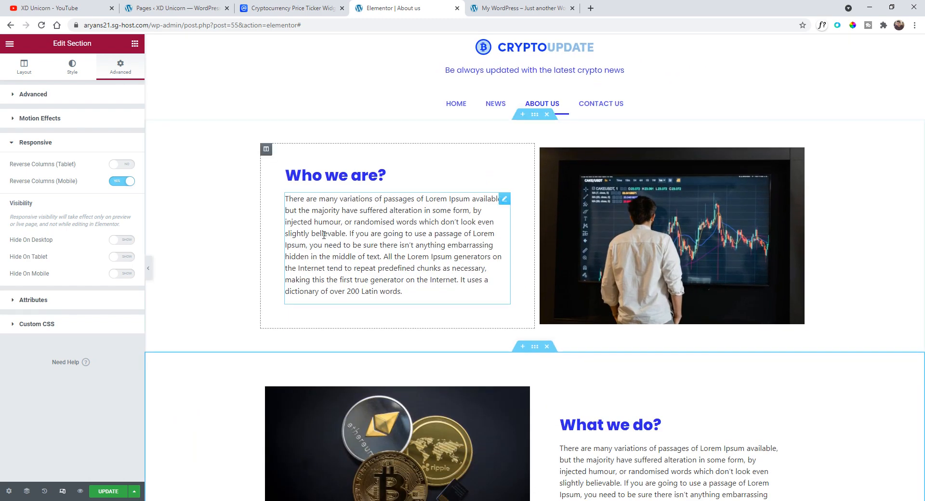
click(64, 492)
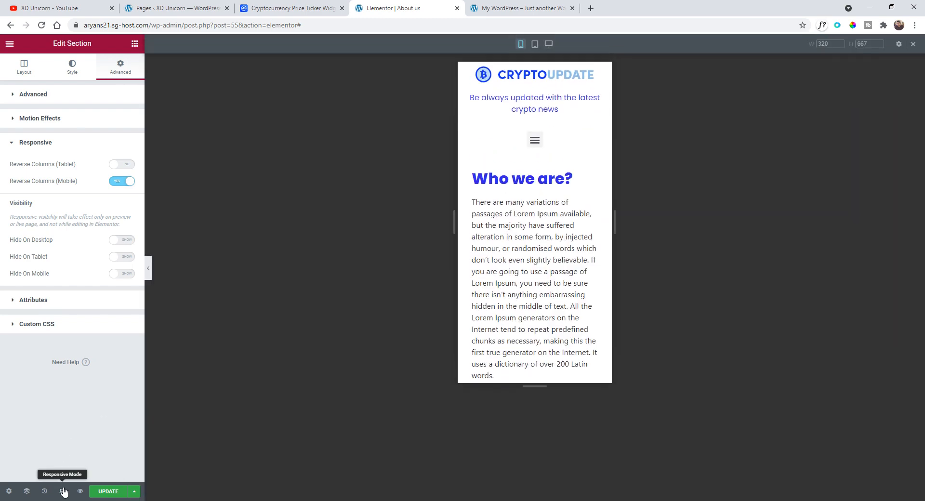
click(534, 44)
scroll(528, 163, up, 6)
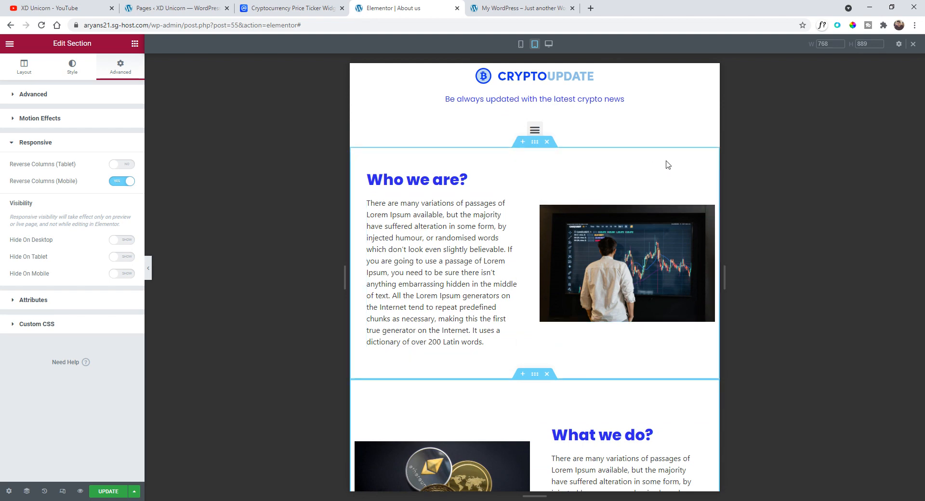
scroll(515, 323, down, 4)
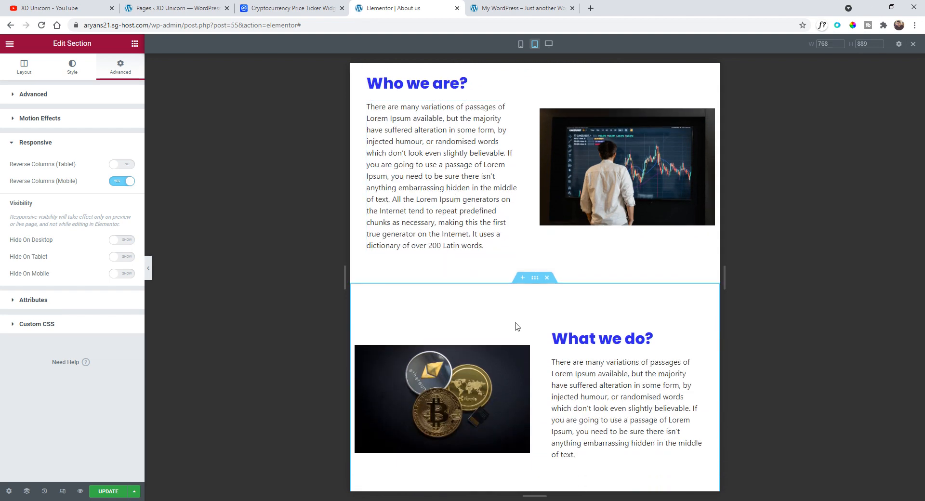
scroll(596, 352, up, 3)
scroll(641, 208, up, 1)
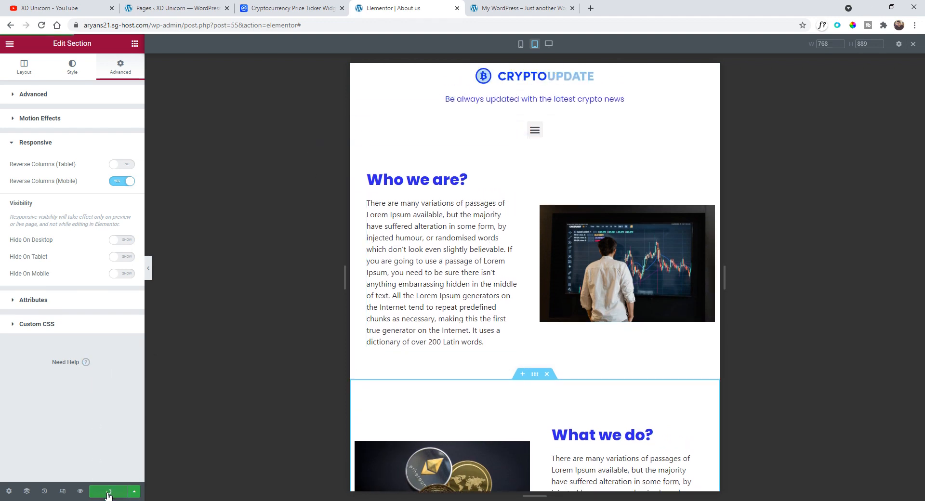
- Exit to the dashboard and open the Contact Us page in the Elementor editor
click(22, 65)
click(9, 43)
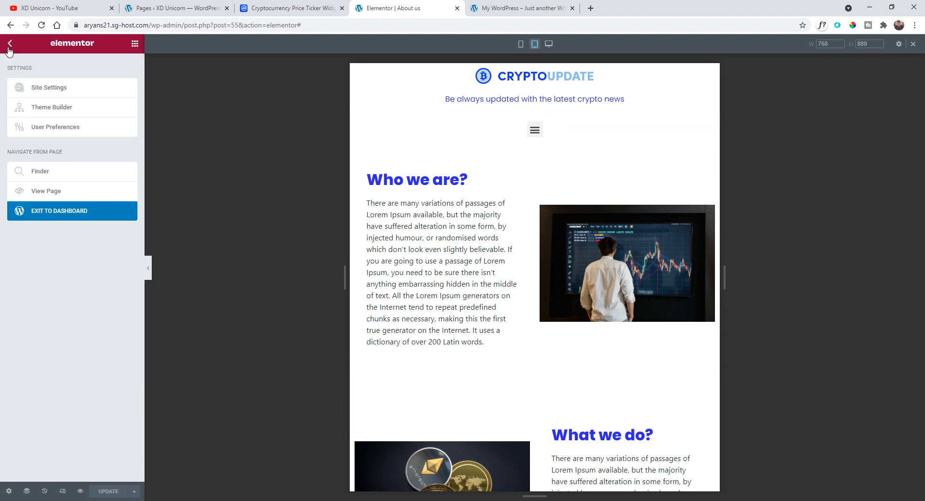
click(32, 214)
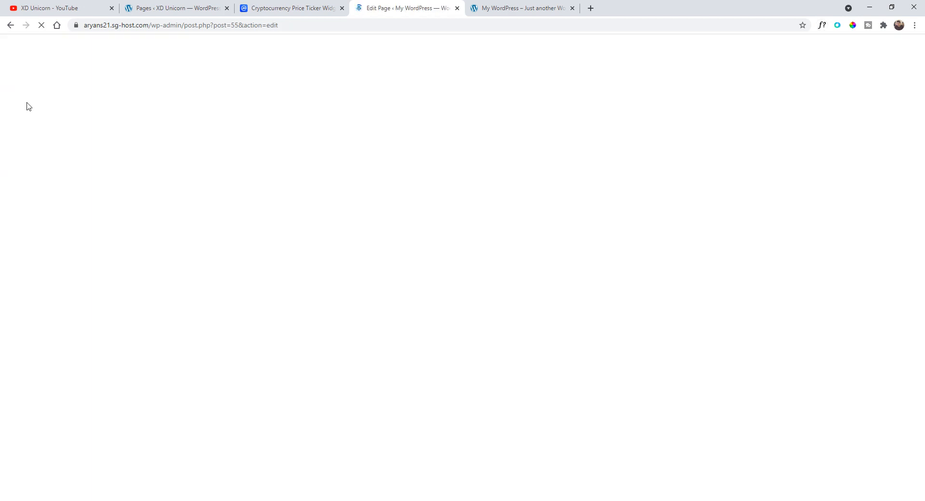
click(17, 55)
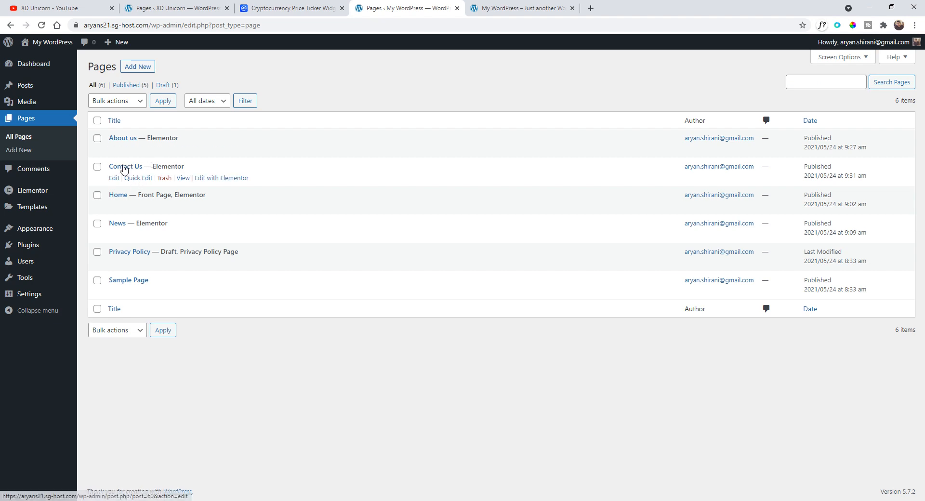
click(235, 178)
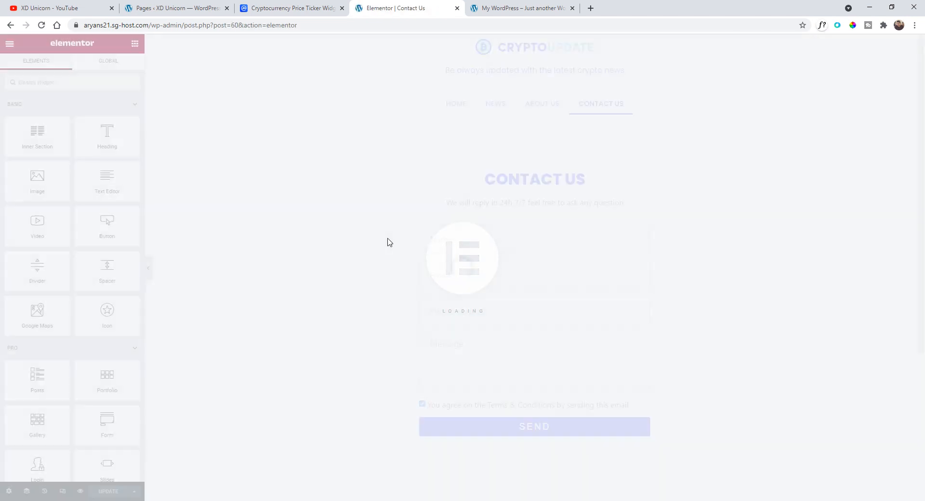
- Review the Contact Us page layout in the mobile and tablet responsive views
click(62, 491)
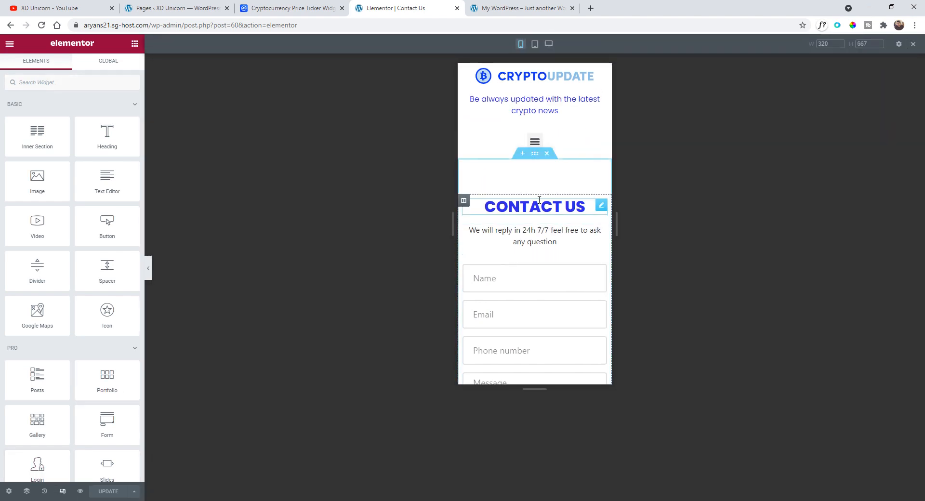
scroll(553, 211, down, 2)
scroll(553, 212, down, 2)
scroll(528, 294, down, 4)
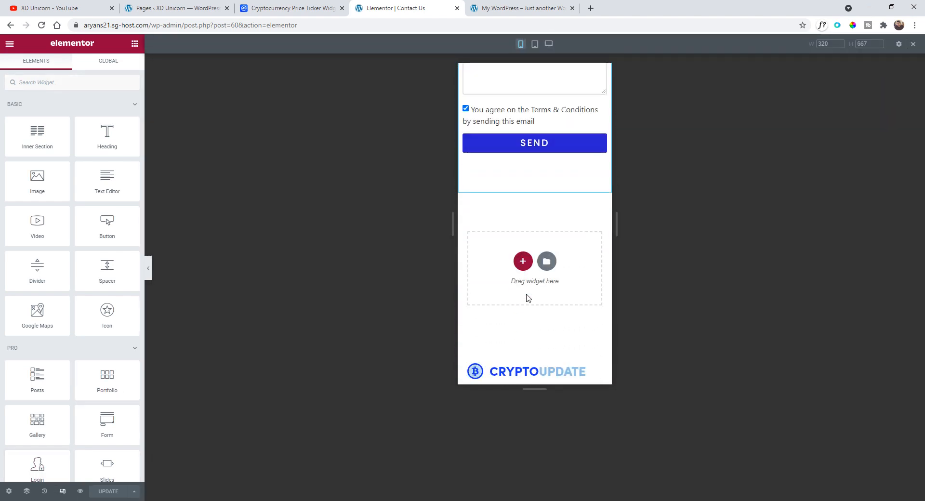
scroll(537, 310, up, 7)
scroll(537, 309, up, 1)
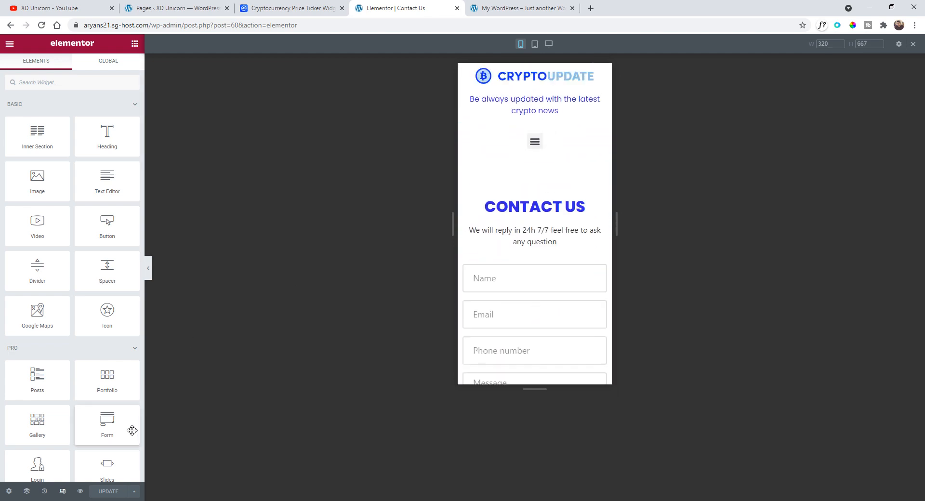
click(535, 44)
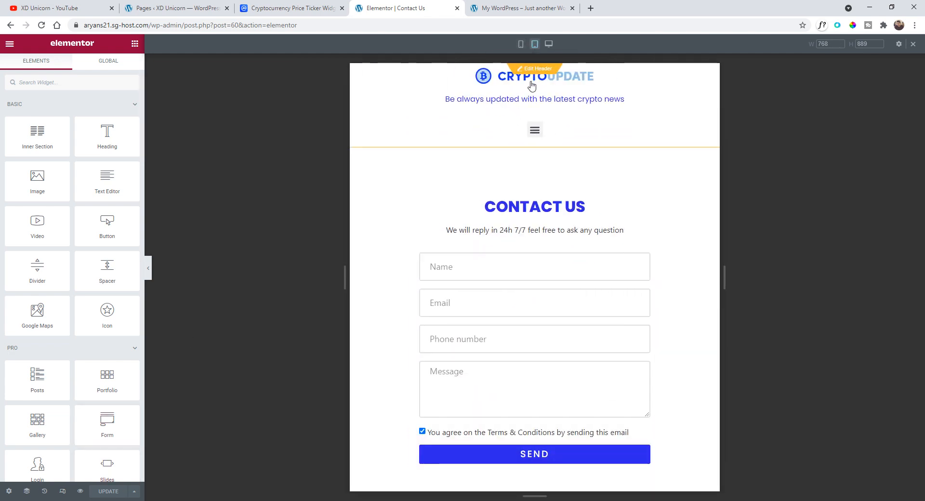
scroll(518, 231, down, 2)
scroll(518, 232, up, 2)
scroll(517, 232, up, 1)
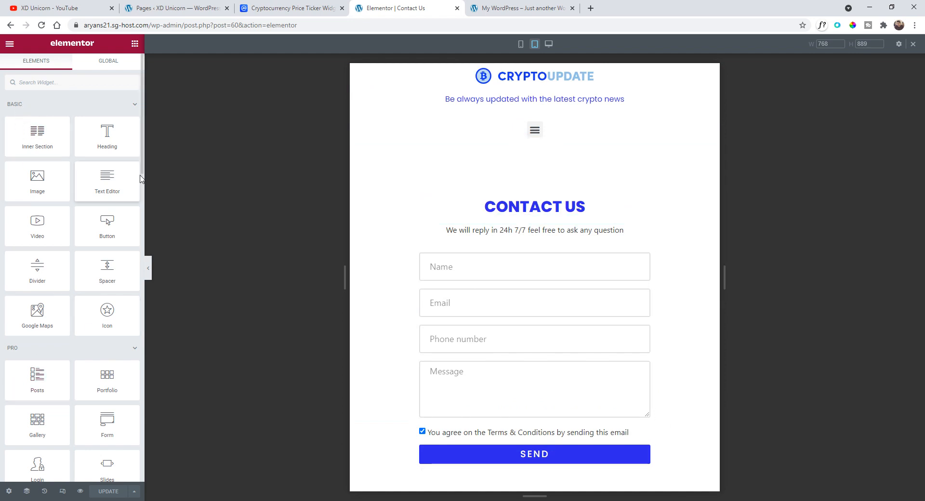
- Exit to the dashboard and open the Theme Builder templates list
click(10, 48)
click(62, 213)
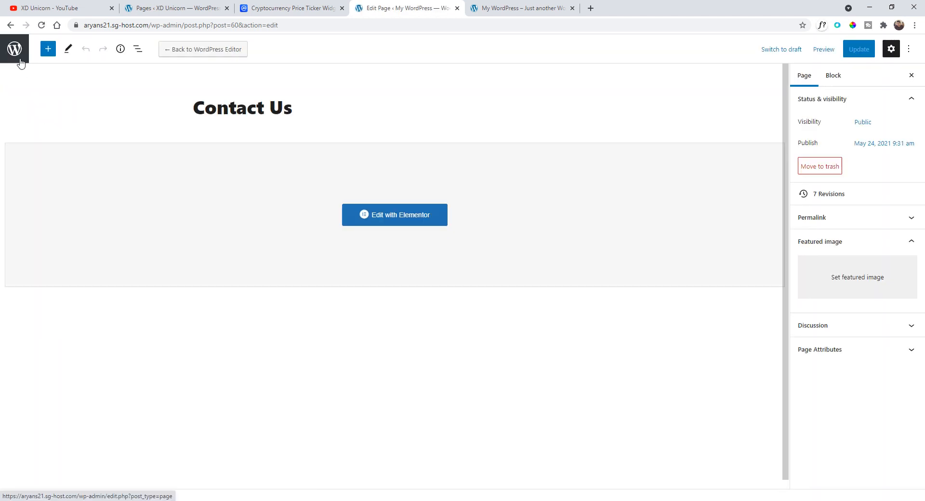
click(15, 56)
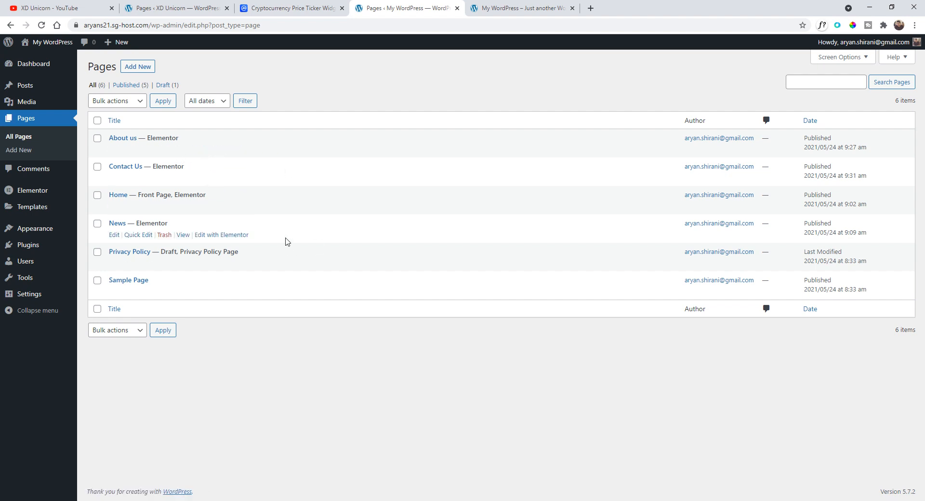
mouse_move(31, 215)
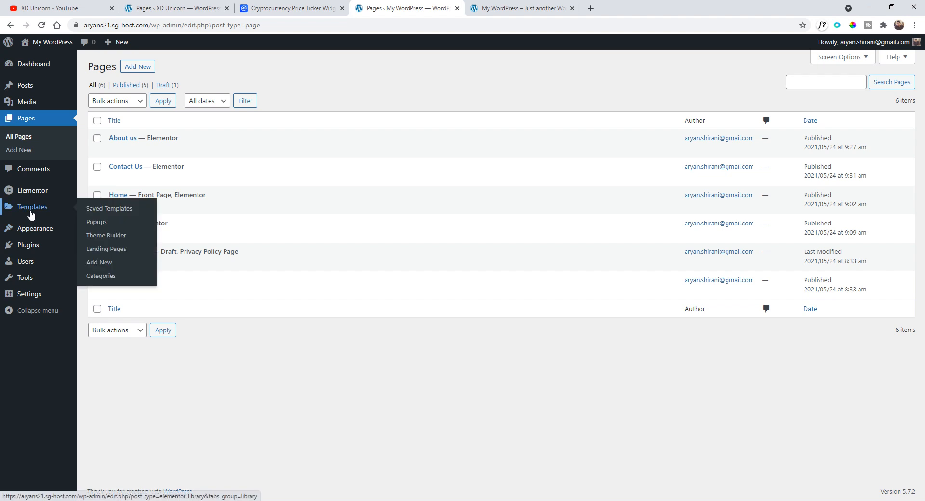
click(130, 236)
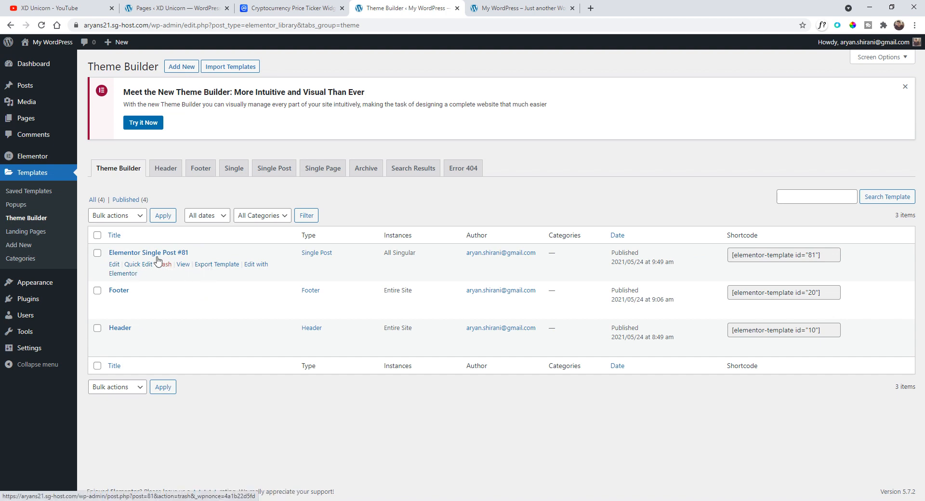
- Quick edit the single post template, renaming it Single post with the slug singlepost, and update it
click(126, 265)
text(Single post)
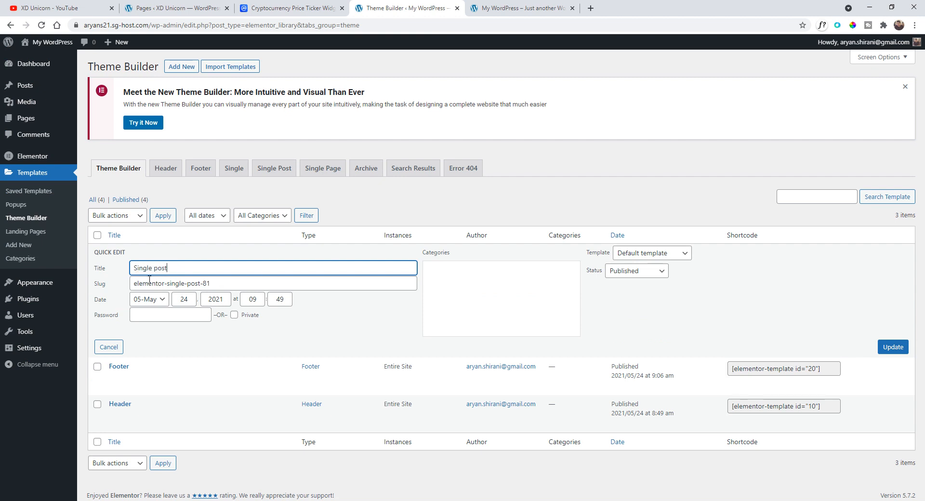
click(266, 284)
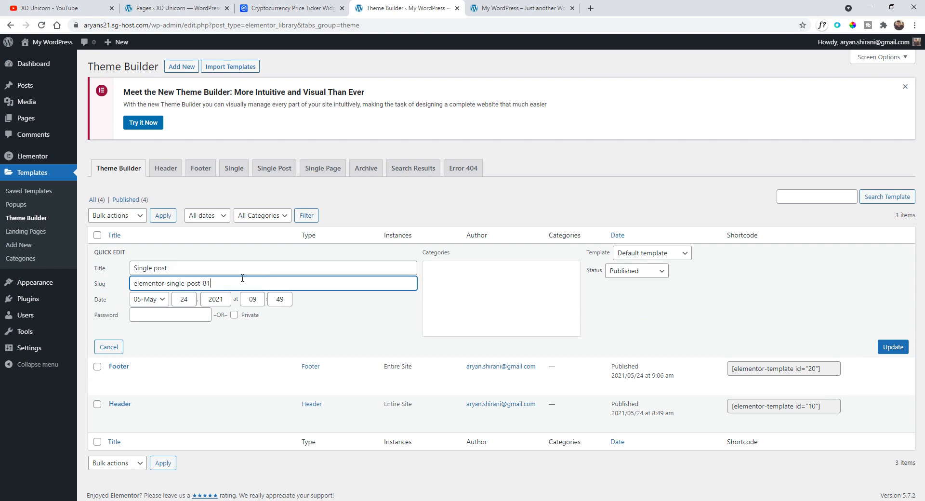
key(ctrl+a)
text(singlepost)
click(893, 347)
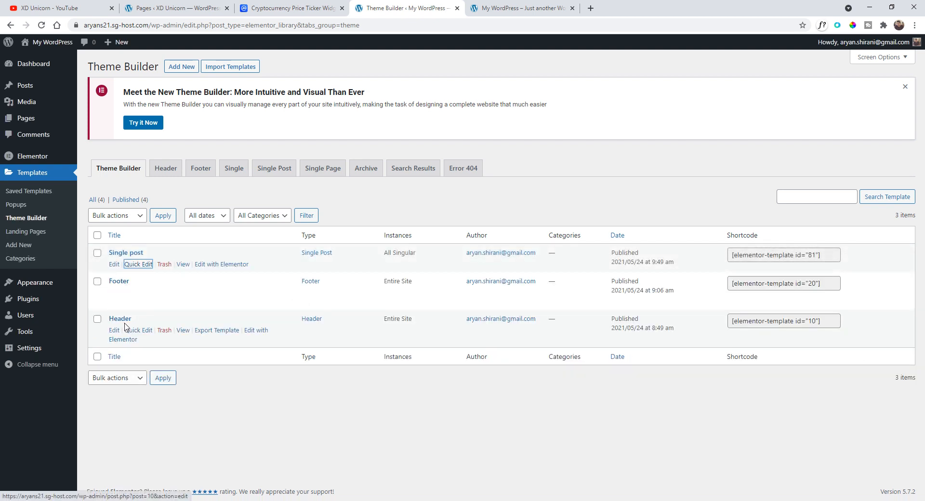
- Open the Header template in the Elementor editor
click(262, 334)
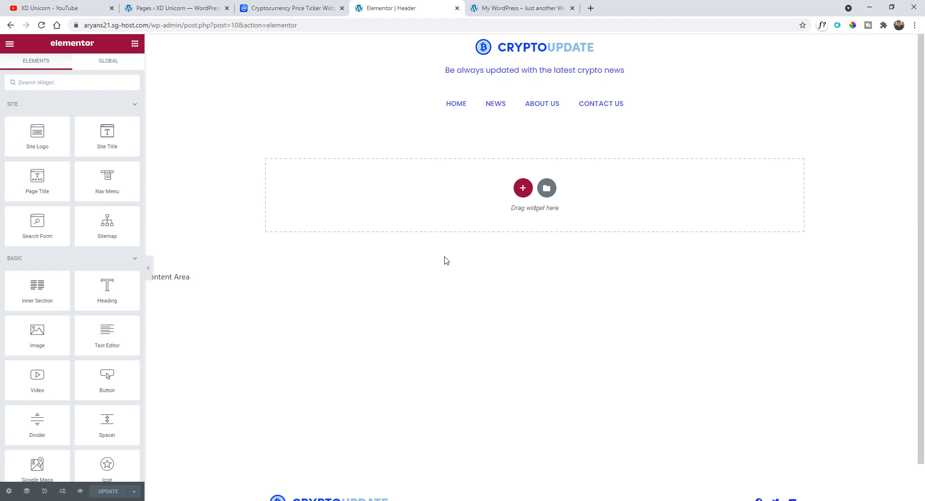
scroll(533, 248, down, 1)
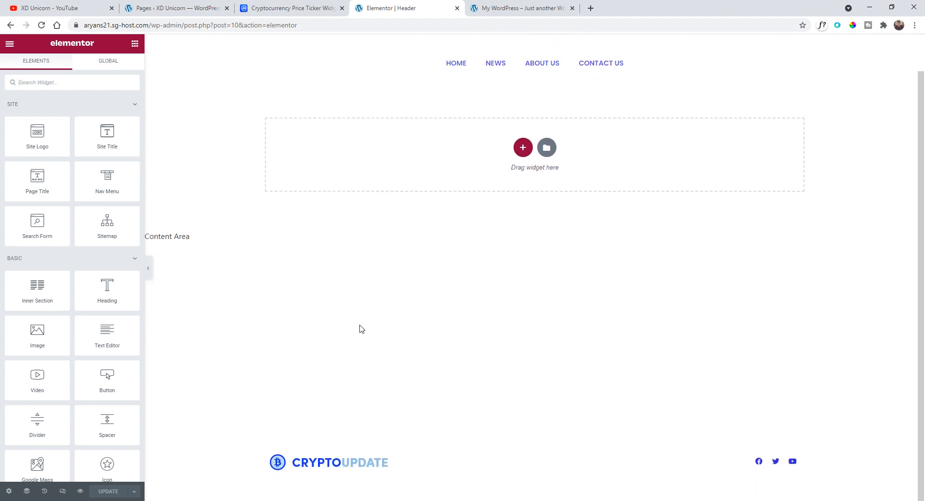
scroll(455, 306, up, 1)
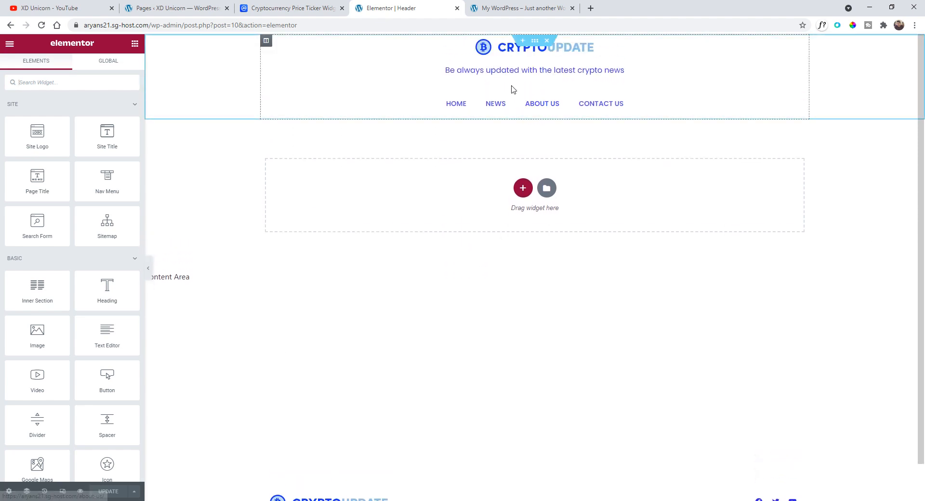
- In mobile view, select the header's Nav Menu and set its mobile dropdown Breakpoint to None
click(63, 492)
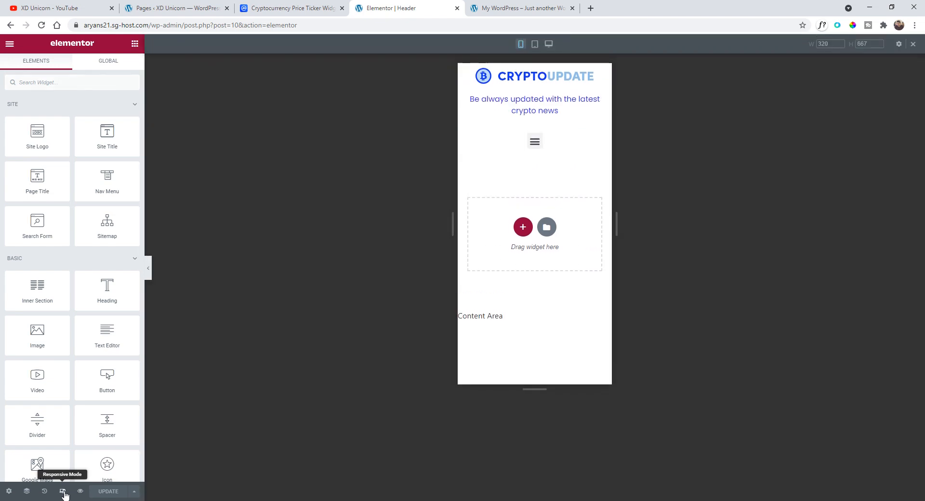
click(535, 143)
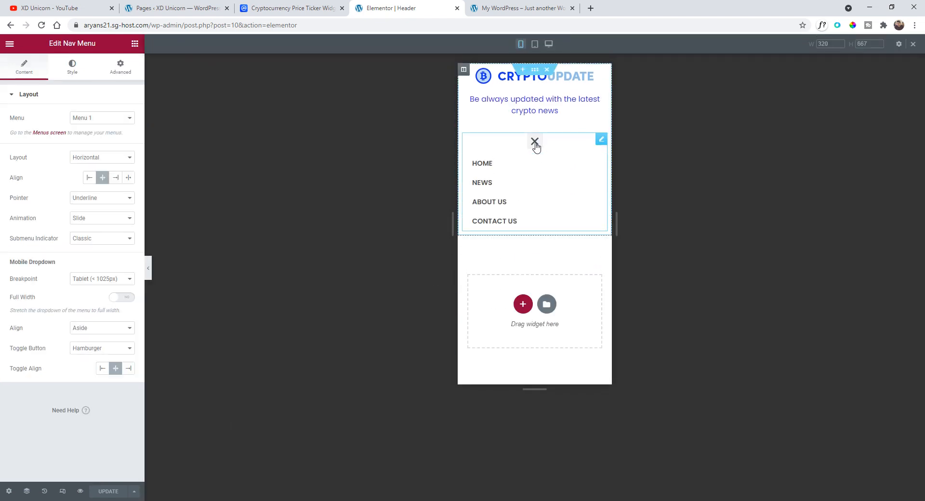
click(536, 144)
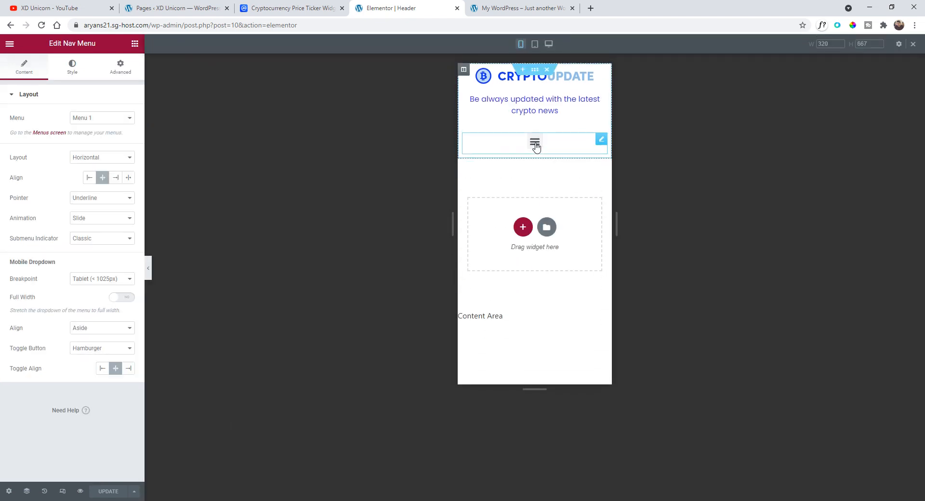
click(535, 145)
click(536, 145)
click(535, 145)
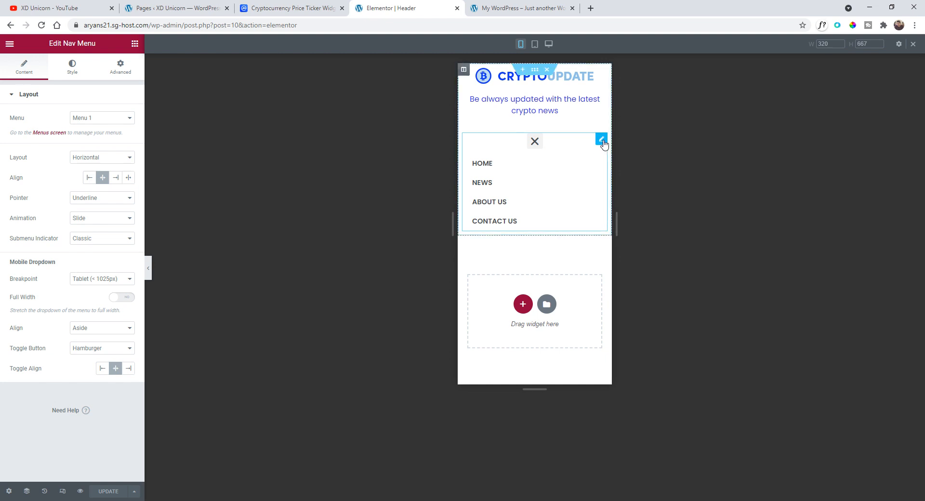
click(91, 279)
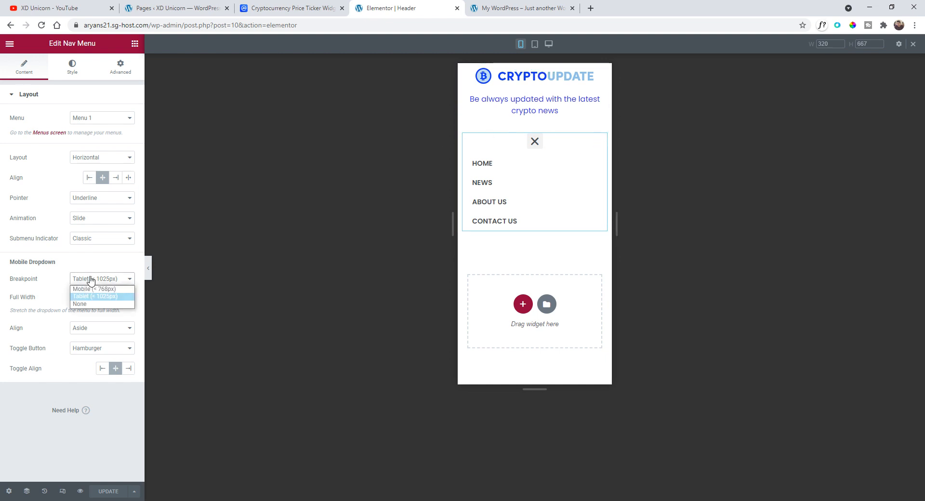
click(102, 303)
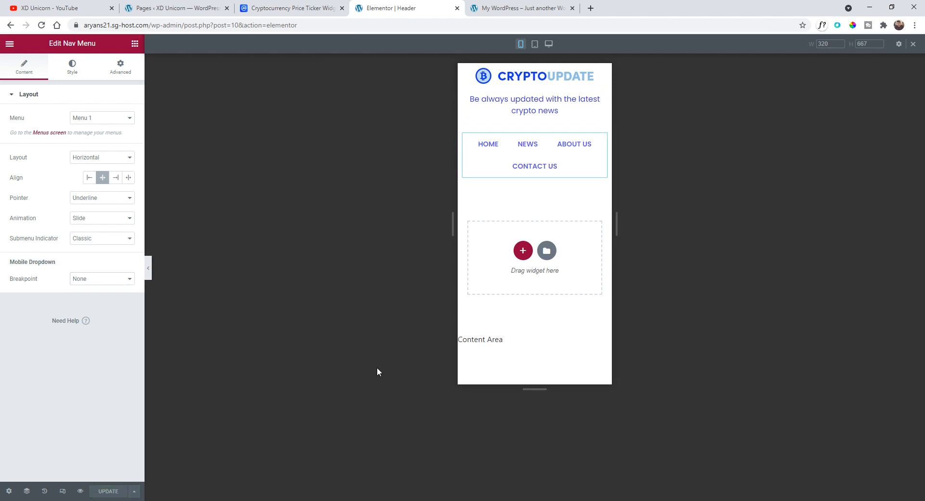
click(534, 44)
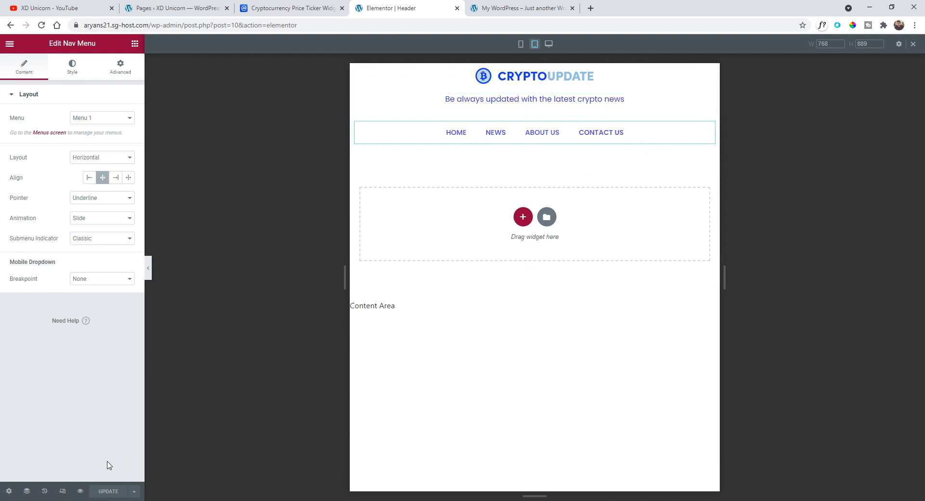
- Reload the site preview tab in mobile emulation and open the News page from the header menu
click(522, 8)
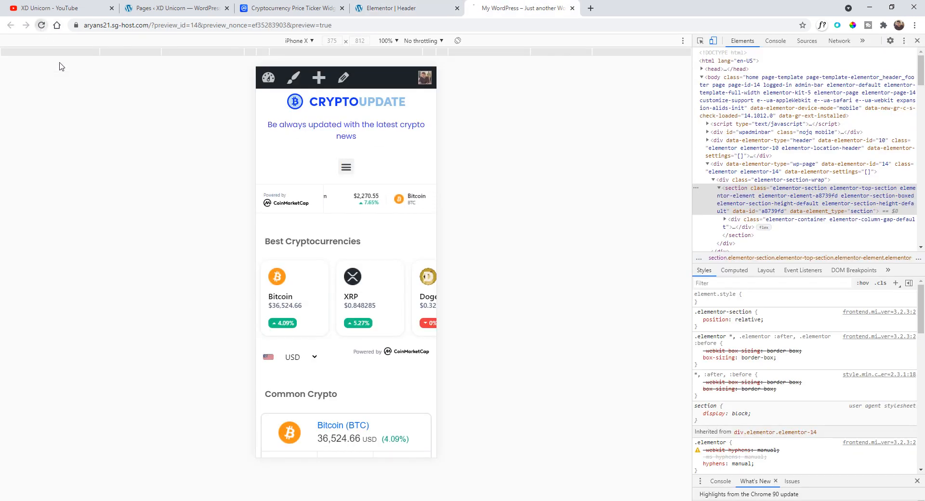
key(F5)
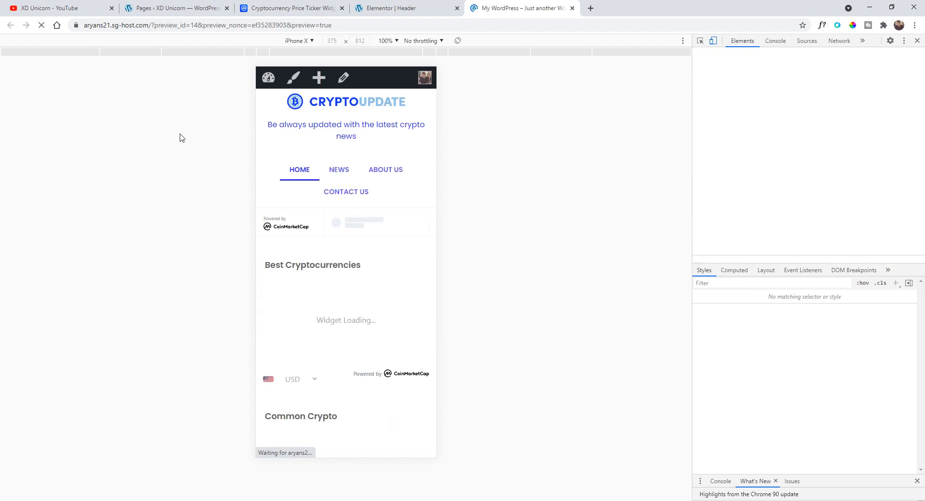
click(339, 169)
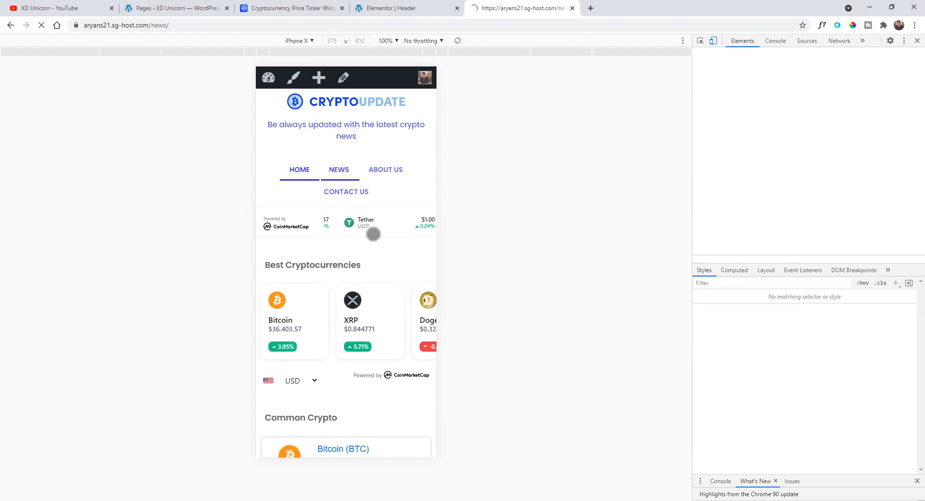
- Browse the About Us, Contact Us and Home pages through the header menu in the mobile preview
click(389, 170)
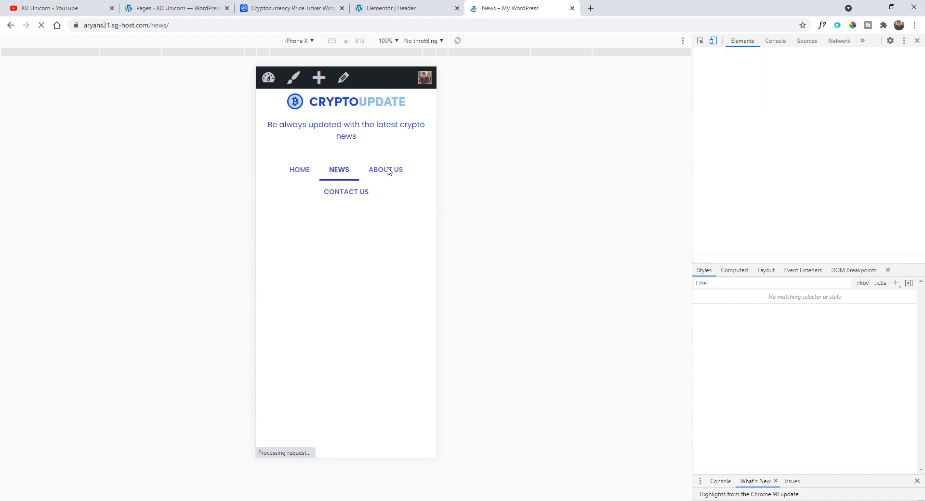
click(345, 194)
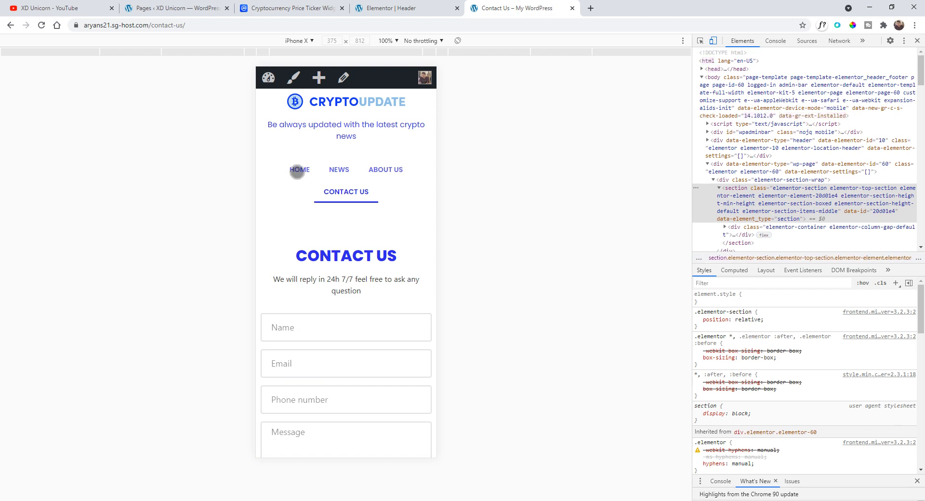
click(297, 171)
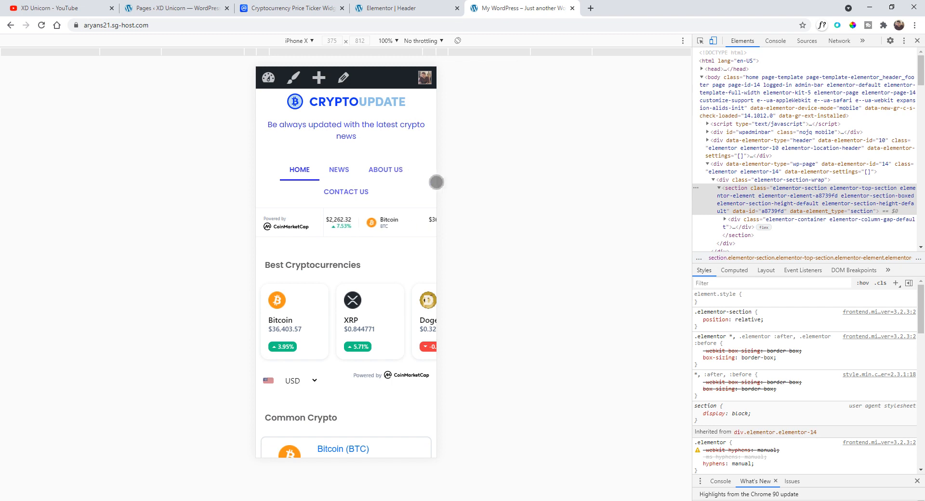
- Exit the Header editor to the dashboard and open the Footer template with Elementor from the Theme Builder
scroll(383, 230, down, 2)
key(ctrl+shift+Tab)
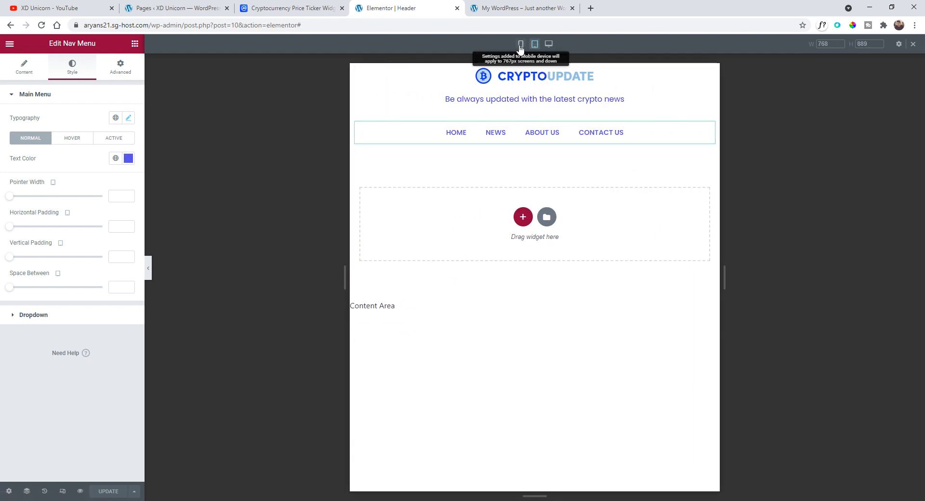
scroll(556, 289, down, 5)
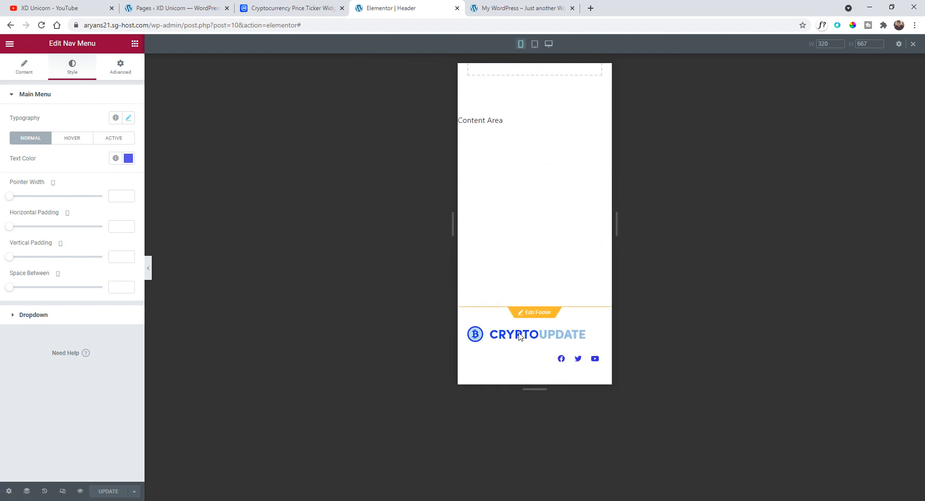
scroll(534, 355, up, 5)
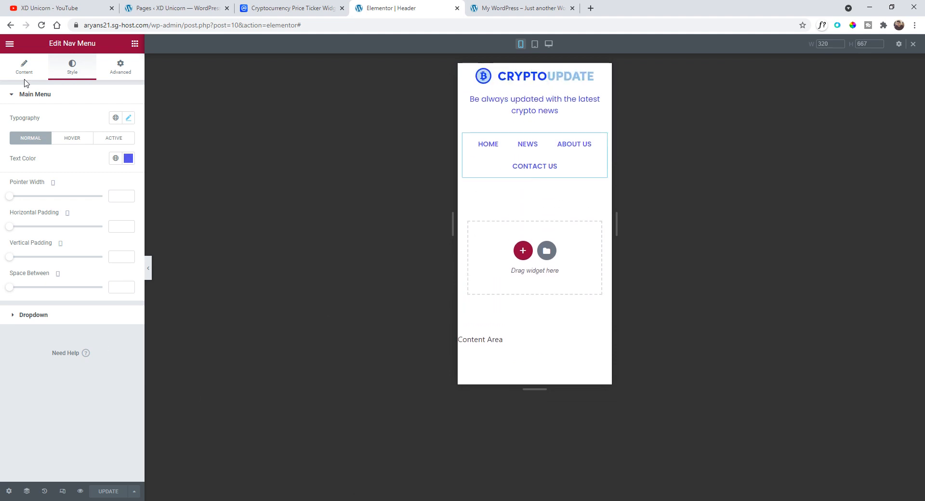
click(9, 44)
click(9, 43)
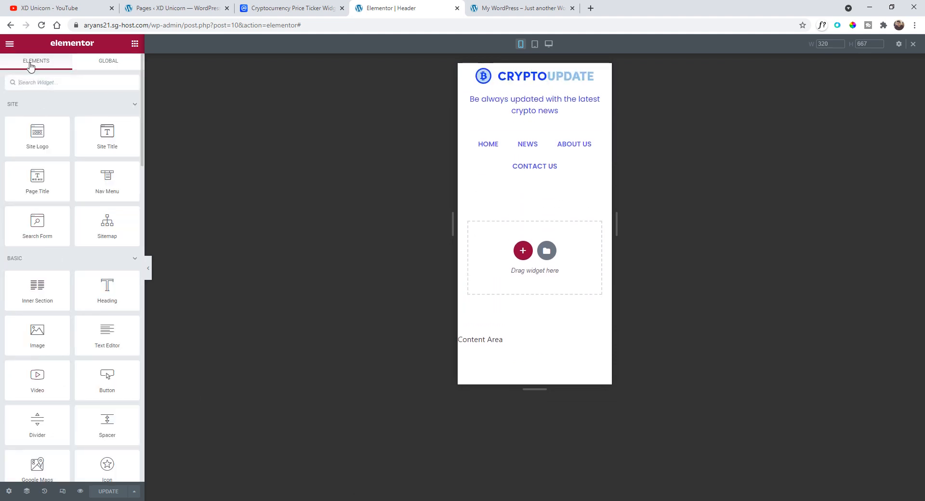
click(10, 44)
click(46, 212)
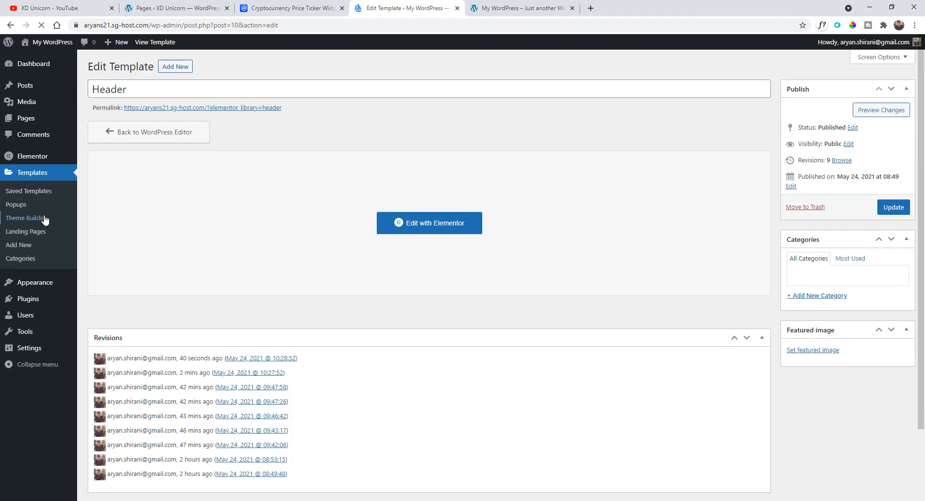
click(36, 180)
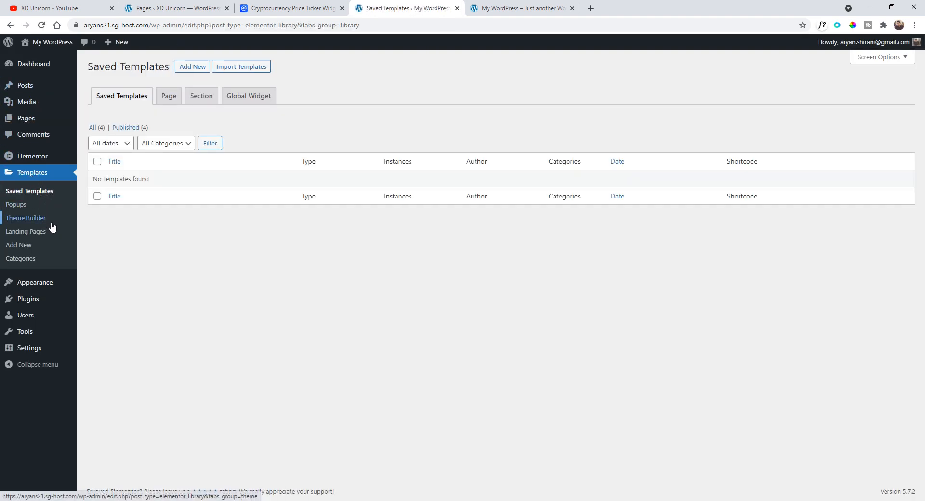
click(54, 219)
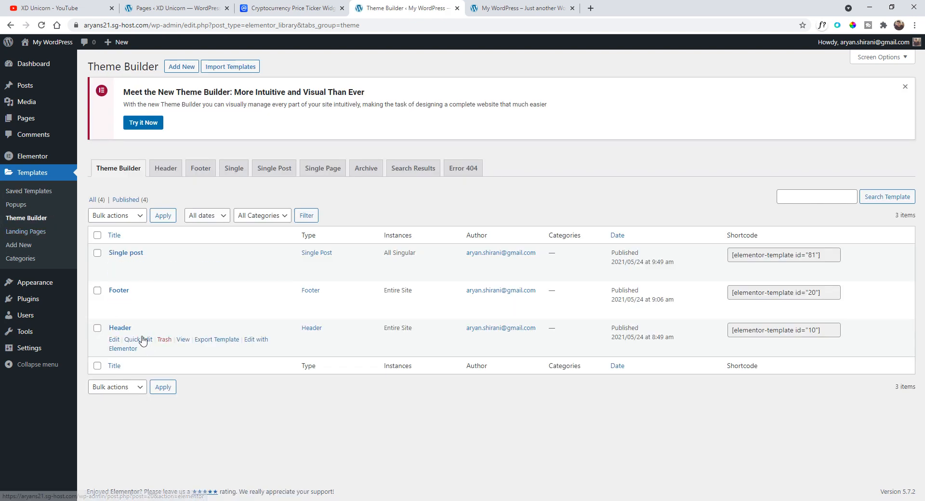
click(253, 303)
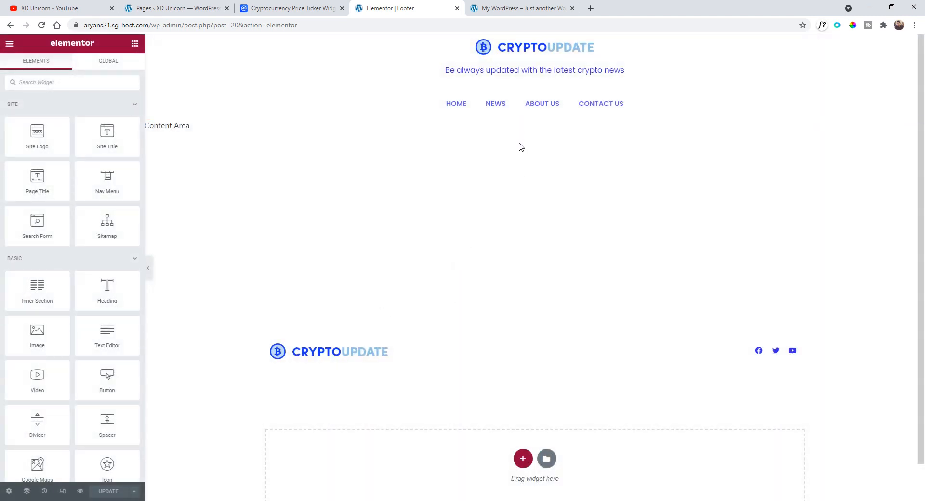
- In mobile view, center-align the footer's social icons and the logo image
scroll(523, 189, down, 1)
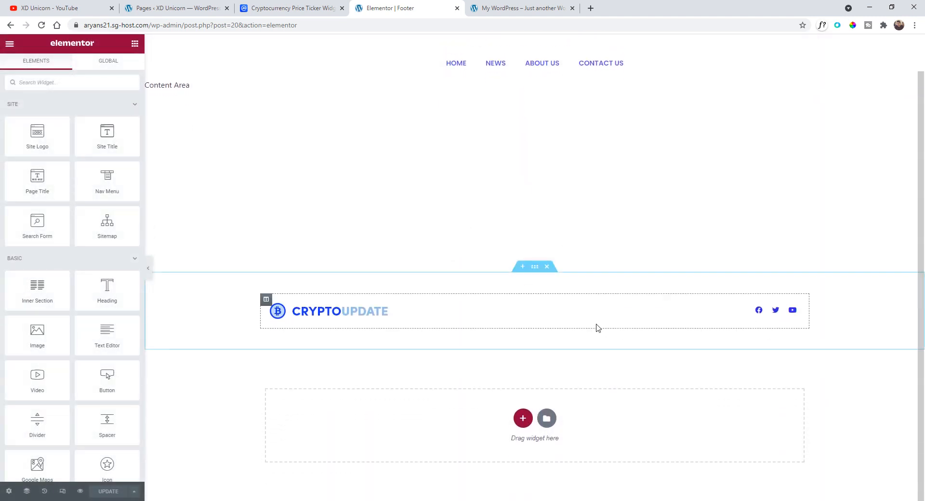
click(63, 491)
scroll(518, 281, down, 4)
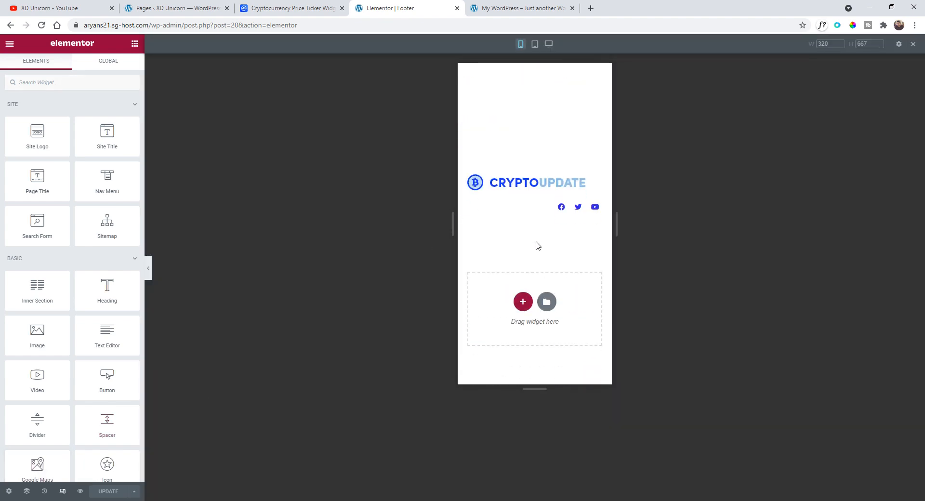
scroll(537, 247, up, 2)
click(596, 303)
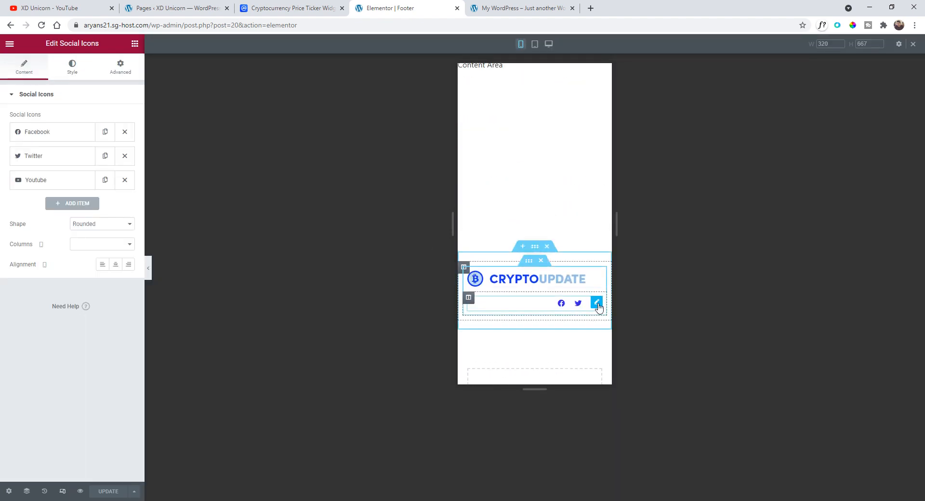
click(120, 271)
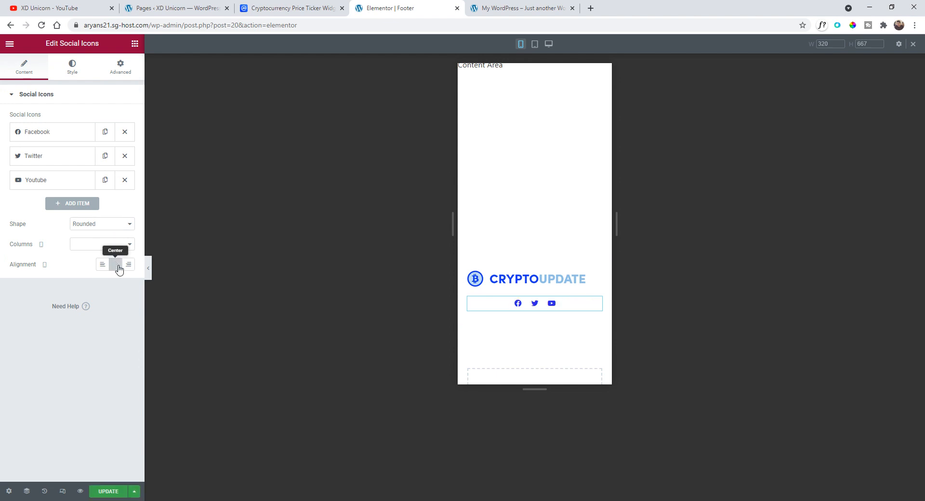
click(596, 277)
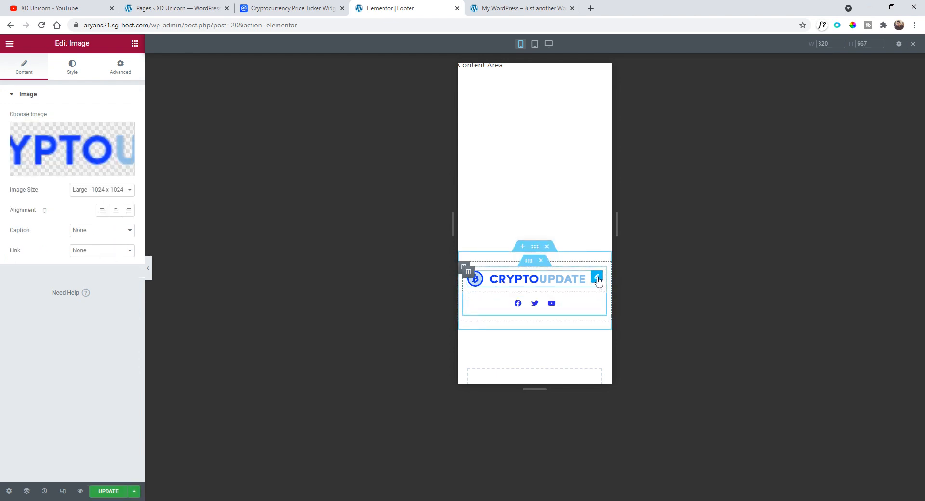
click(116, 211)
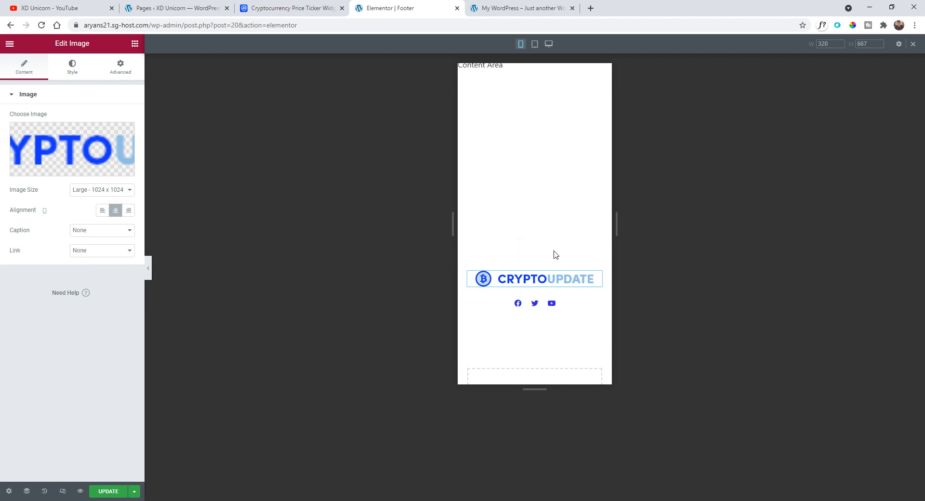
- Exit the Footer editor and open the Single post template with Elementor from the Theme Builder
scroll(557, 256, up, 3)
scroll(538, 197, down, 2)
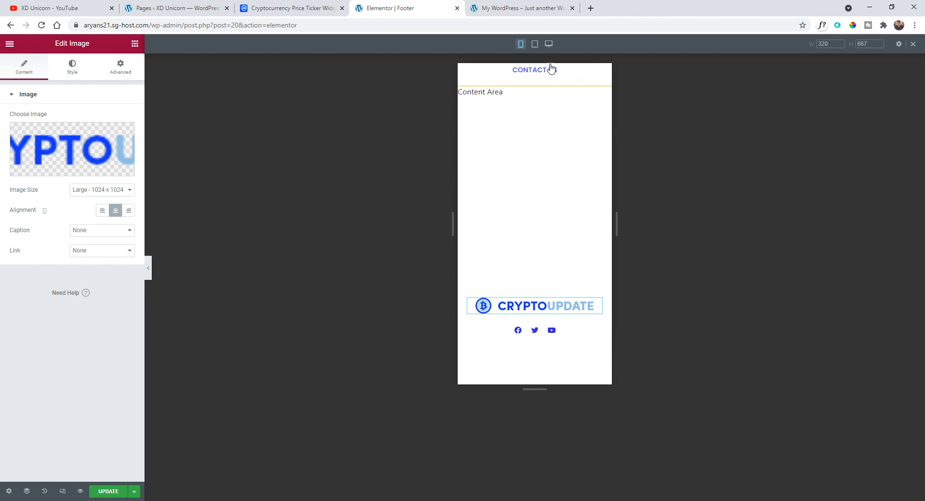
click(534, 44)
scroll(580, 292, up, 1)
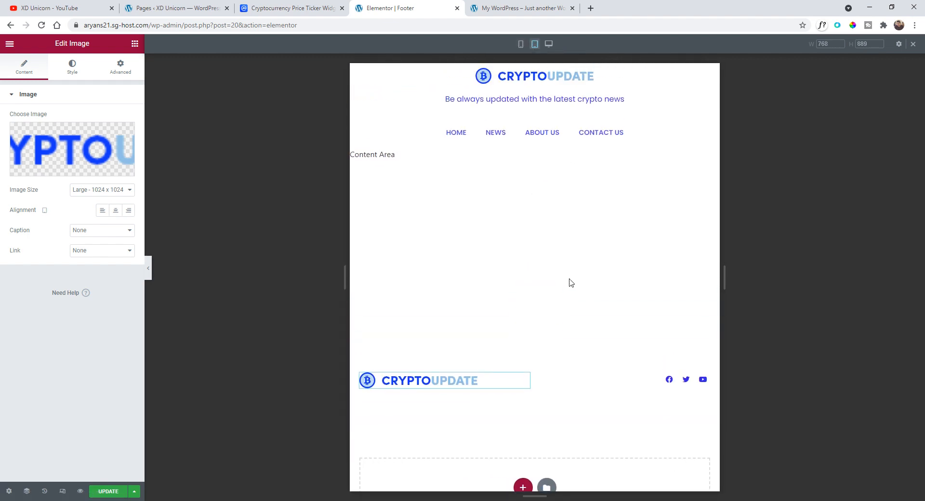
scroll(571, 283, down, 2)
scroll(507, 366, up, 2)
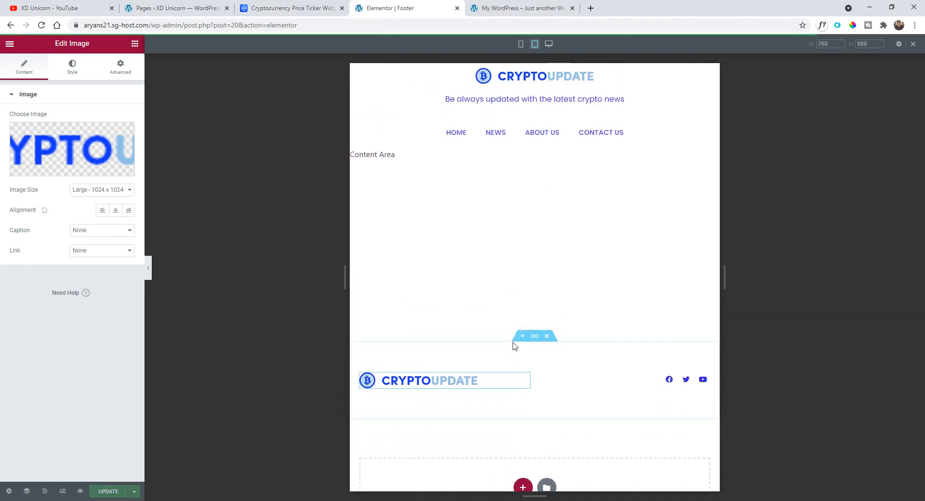
click(4, 44)
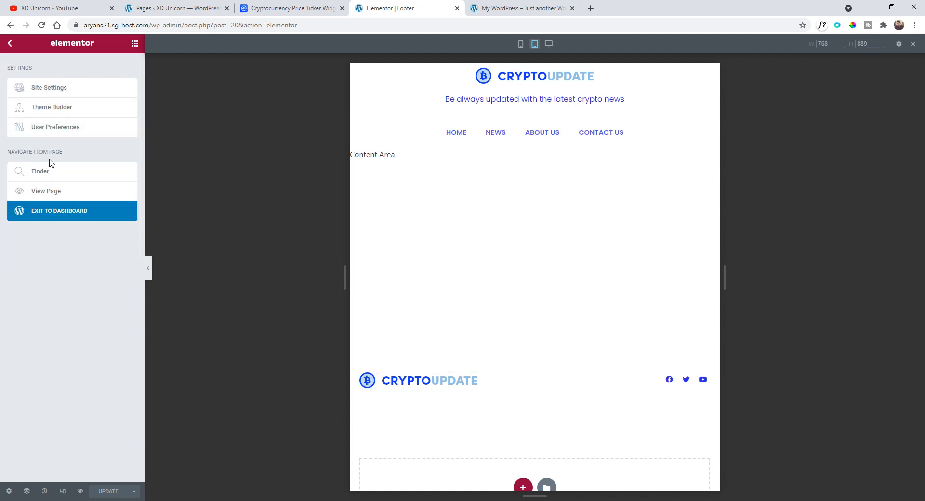
click(51, 215)
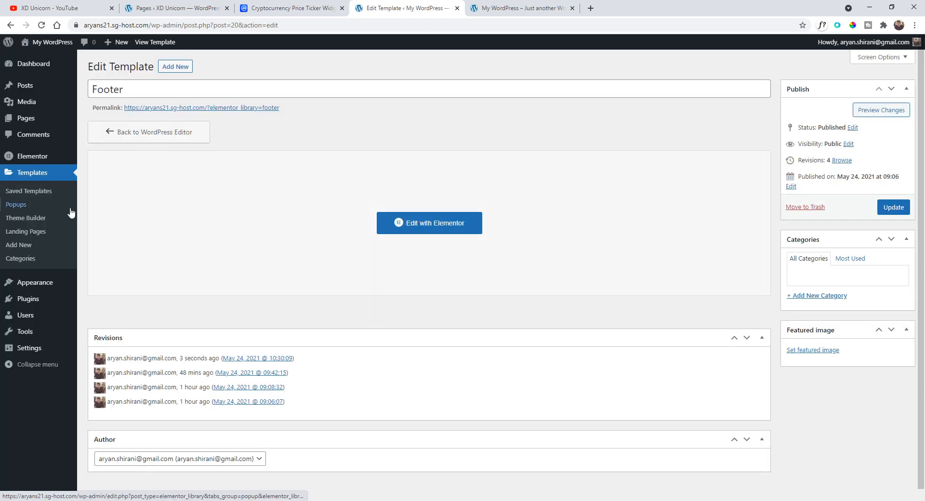
click(36, 223)
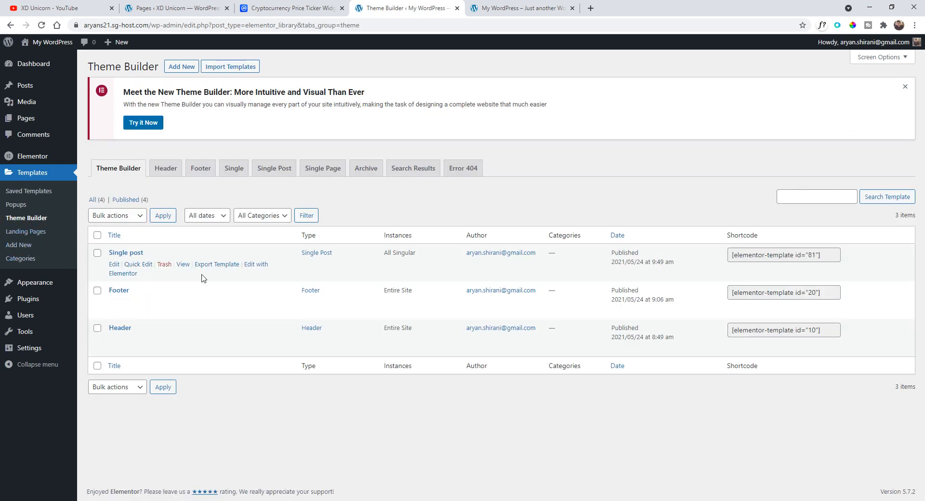
click(259, 266)
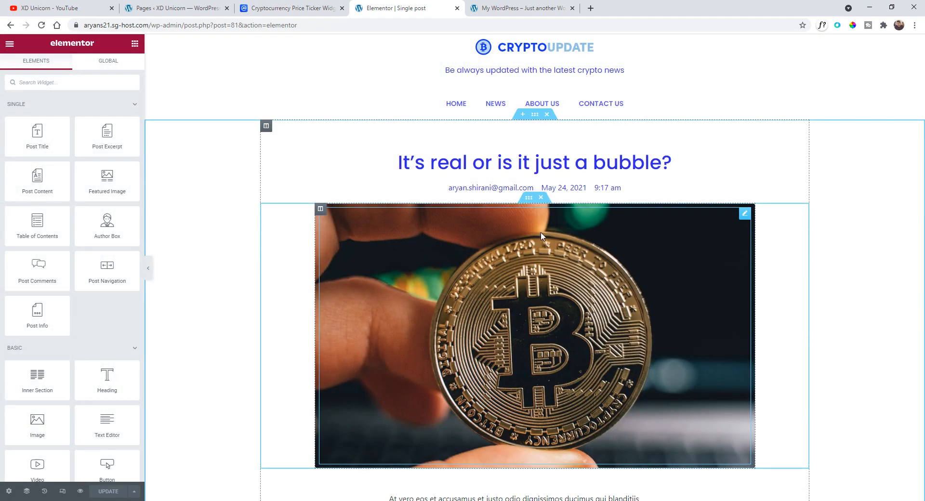
- In mobile view, set the post title's typography size to 1.7 rem and letter spacing to 1
scroll(565, 194, down, 9)
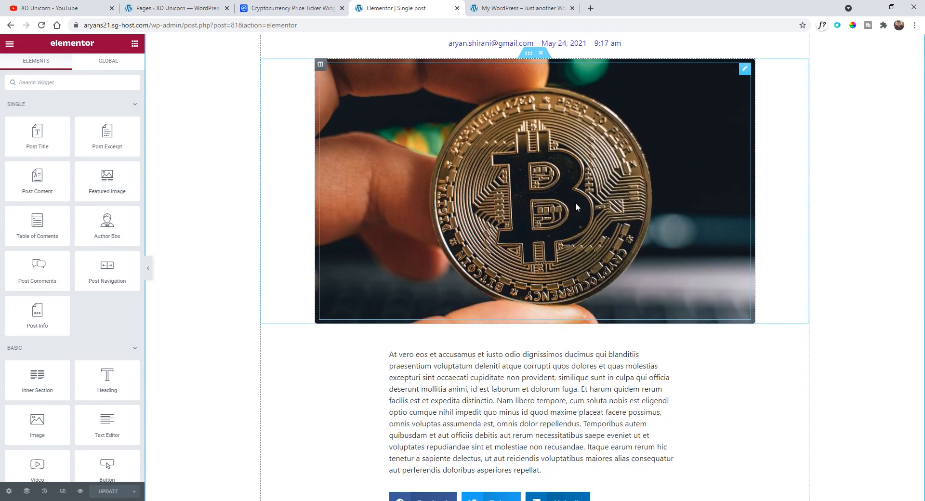
scroll(655, 299, up, 9)
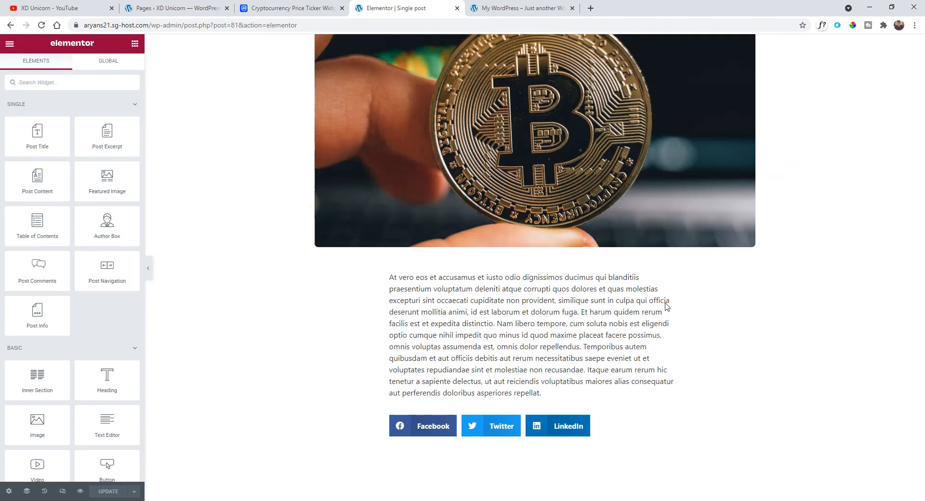
scroll(661, 314, down, 5)
scroll(661, 319, down, 4)
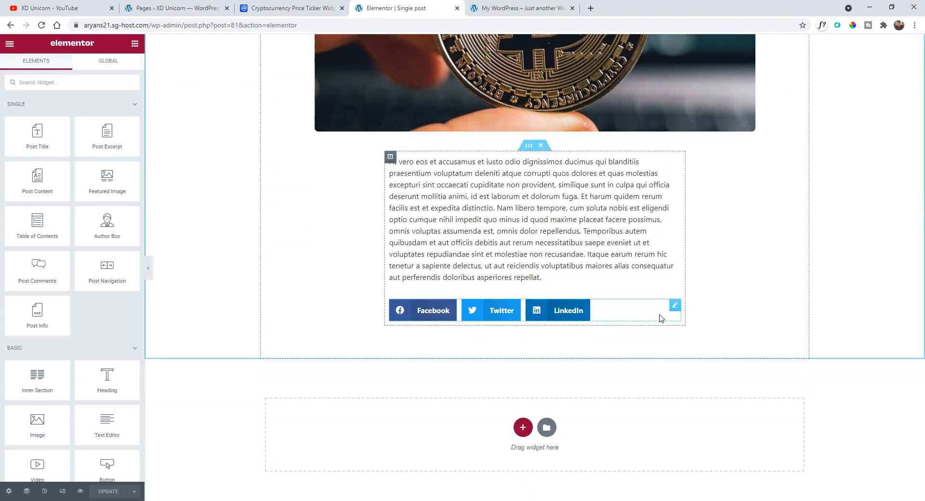
scroll(662, 318, up, 9)
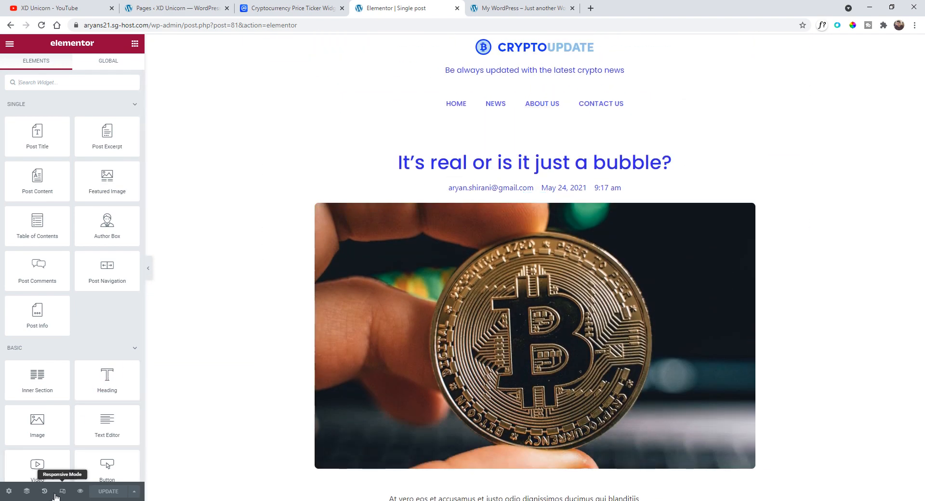
click(62, 491)
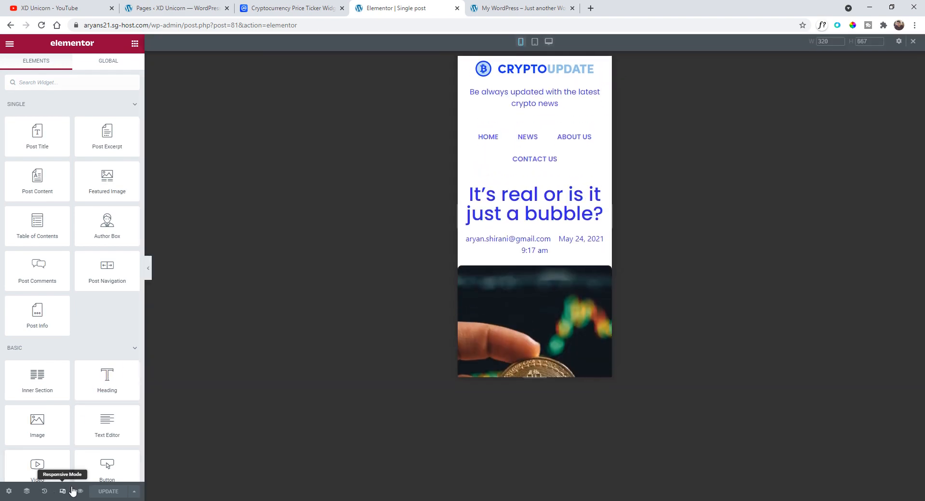
scroll(530, 200, down, 2)
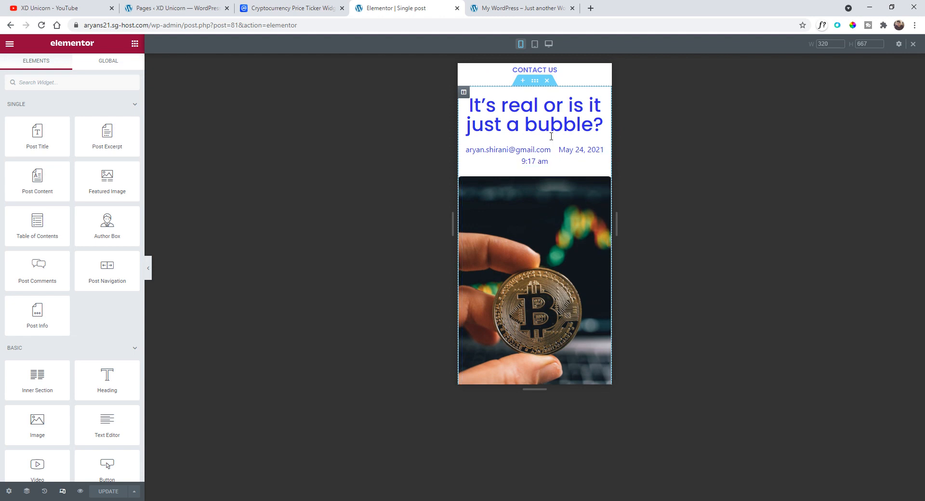
click(604, 105)
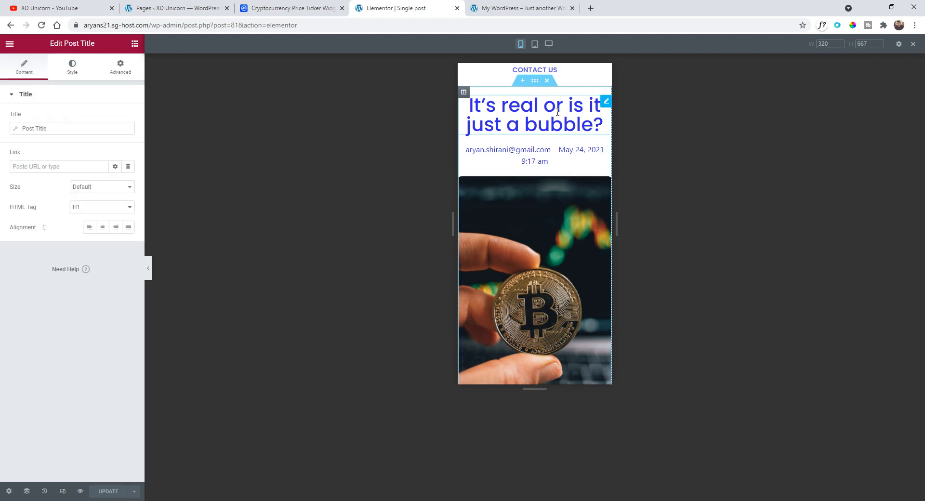
click(71, 67)
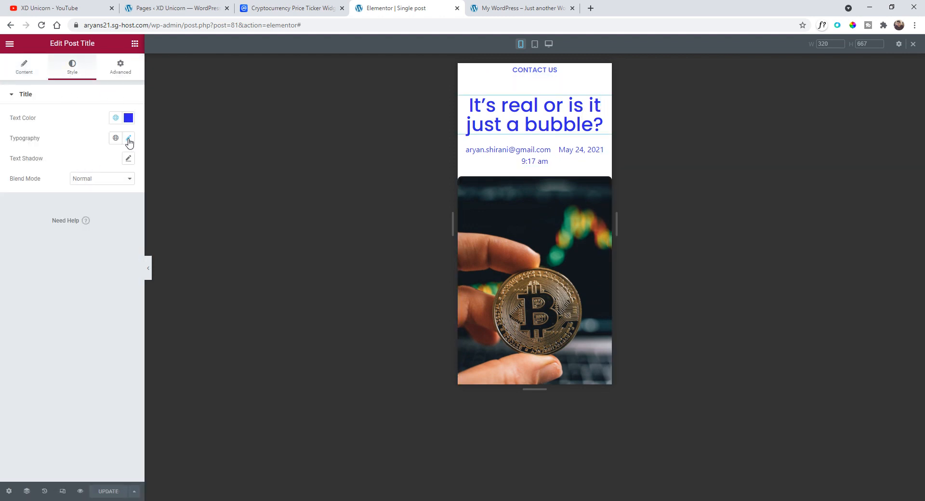
click(128, 139)
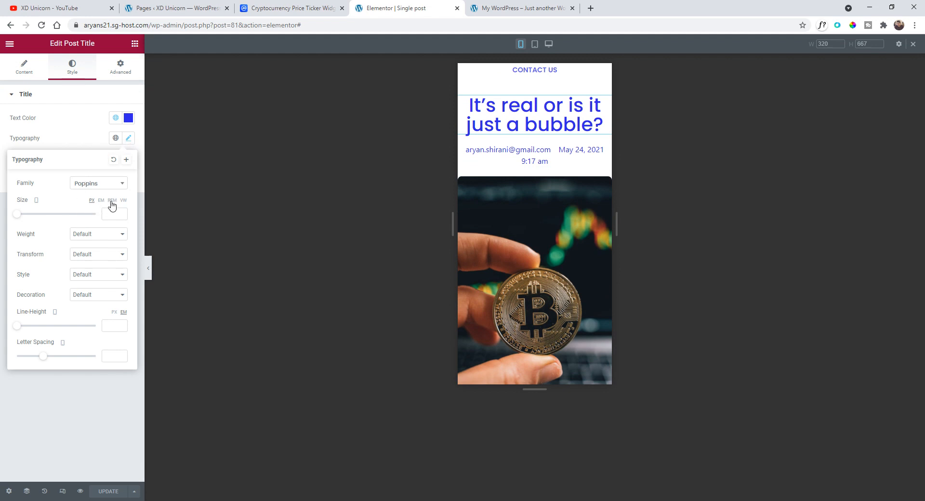
drag(19, 219, 32, 220)
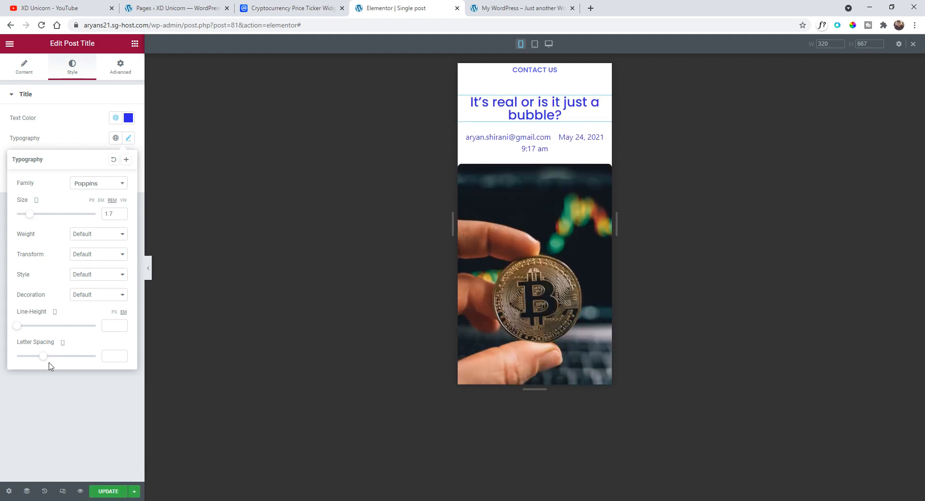
drag(43, 359, 49, 359)
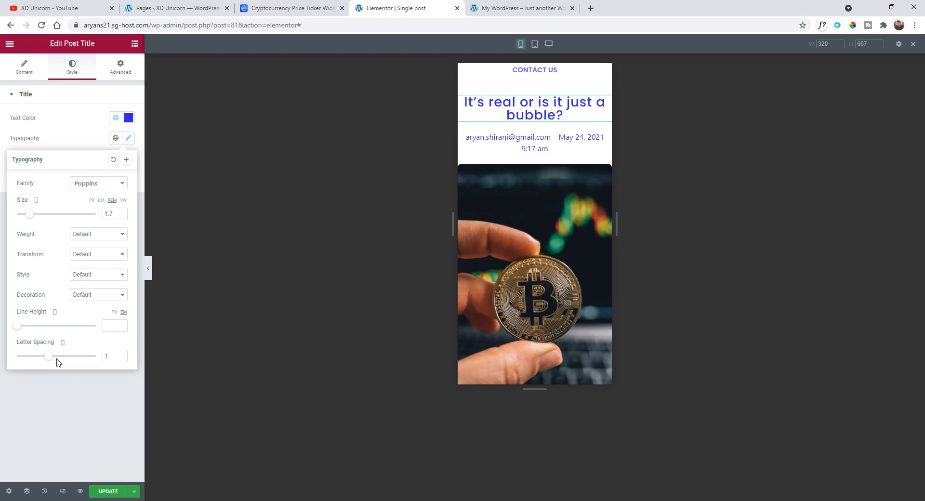
- Undo the post title's letter spacing and set its mobile line height to 1.2 em
key(ctrl+z)
drag(18, 330, 27, 332)
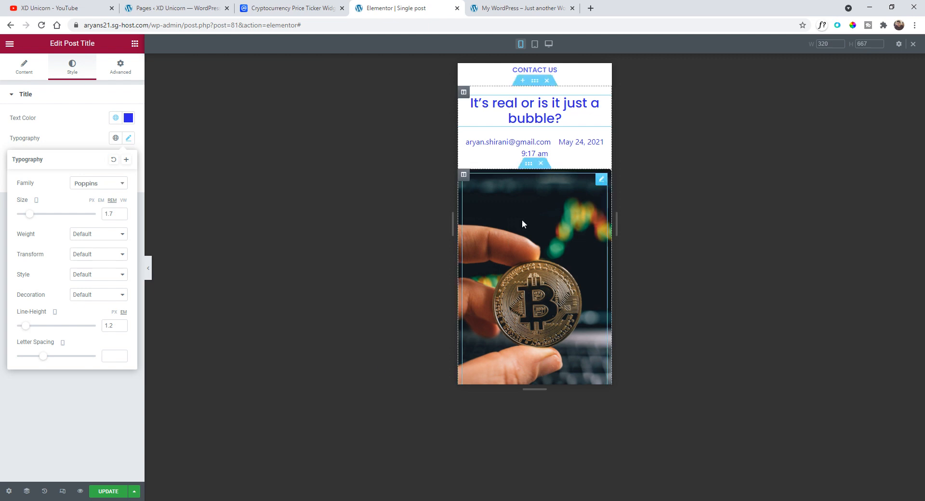
- Set the mobile height of the spacer holding the featured image to 315 px
scroll(480, 197, down, 4)
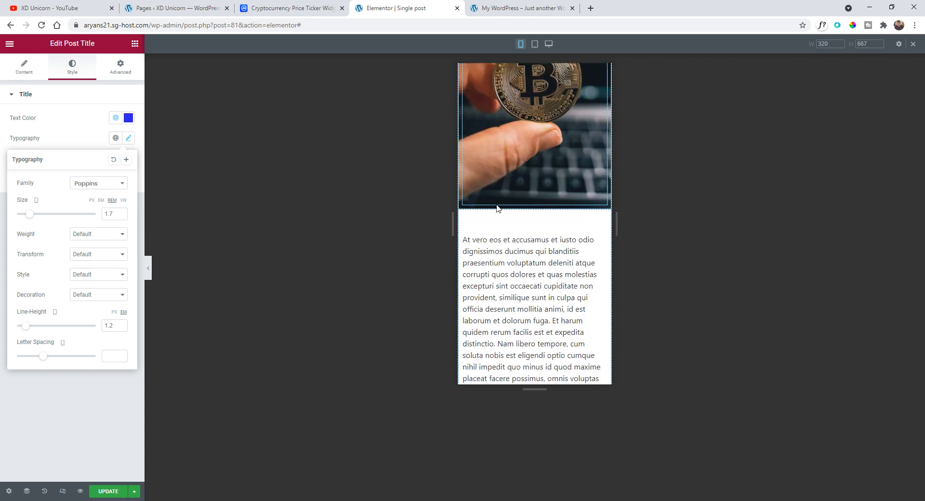
scroll(527, 207, up, 3)
click(526, 203)
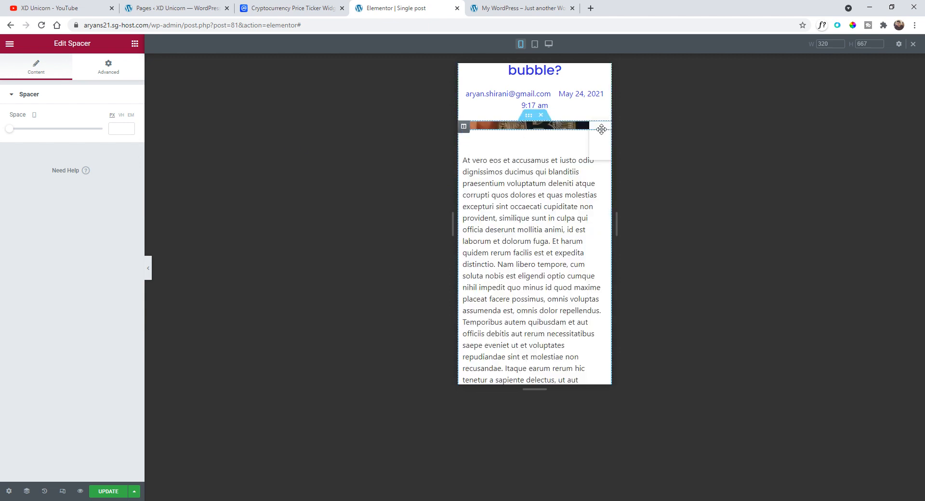
drag(10, 129, 60, 144)
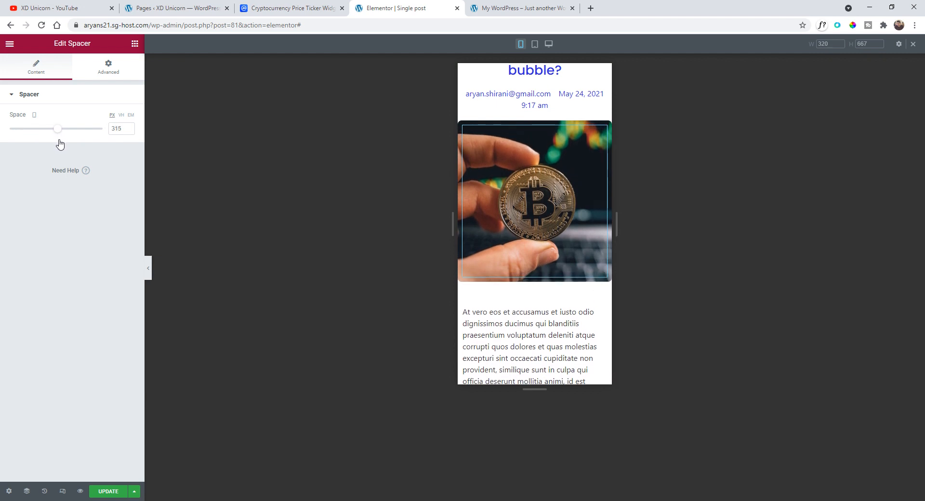
- Inspect the image column's style and border settings and scroll through the mobile post layout
click(463, 128)
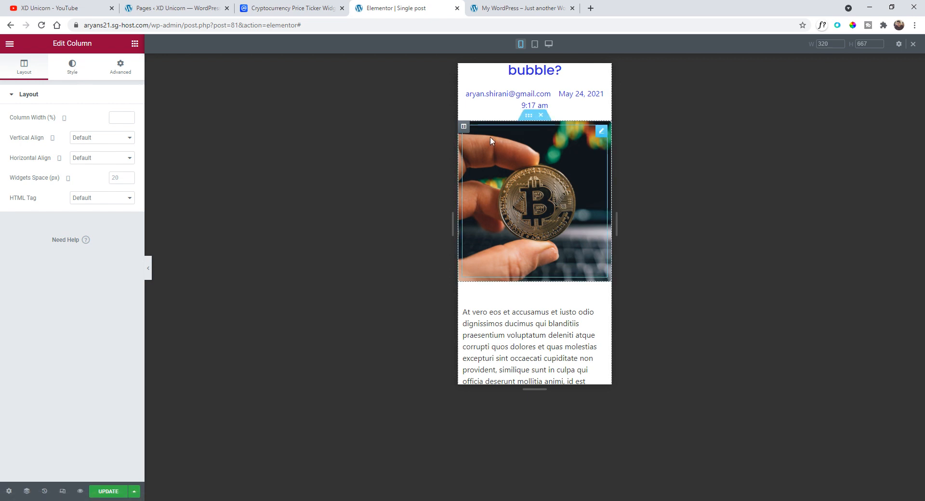
click(522, 324)
click(463, 127)
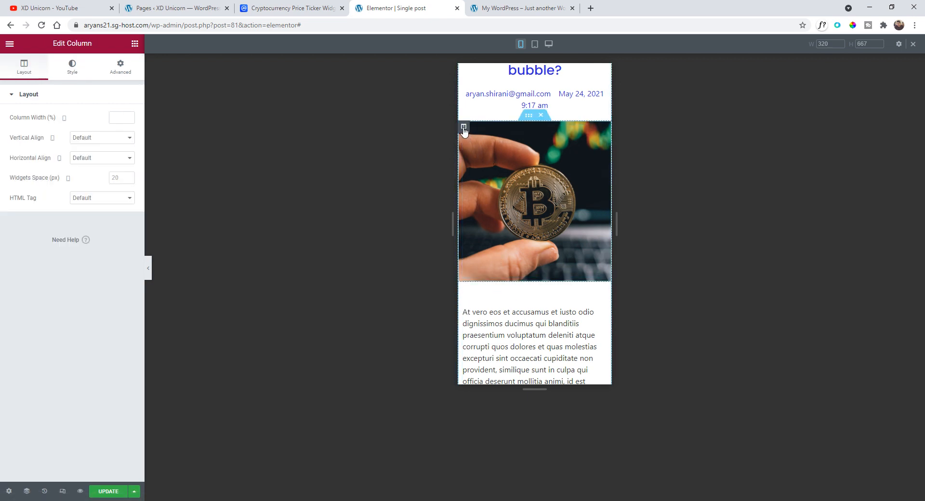
click(72, 67)
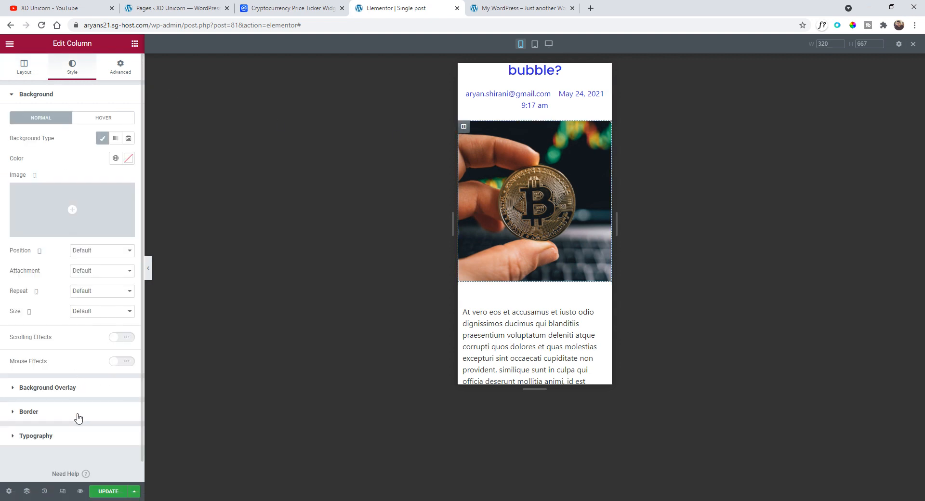
click(78, 414)
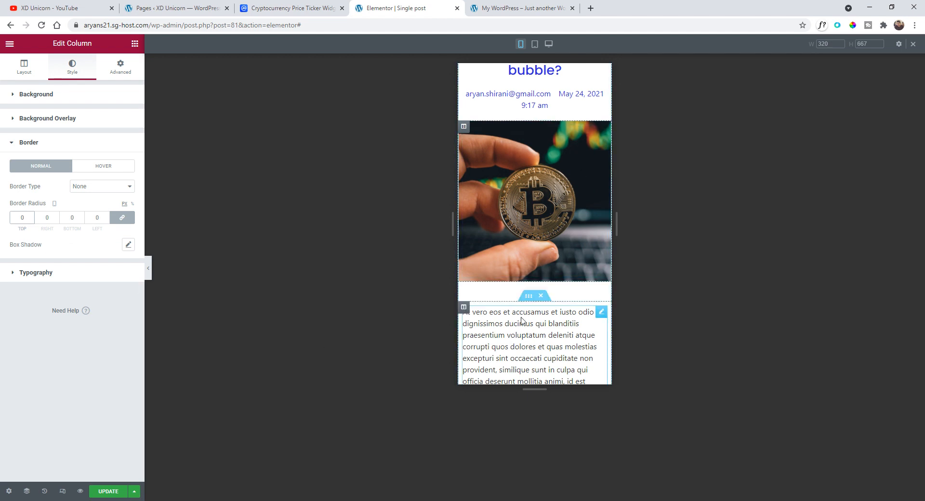
scroll(550, 193, down, 2)
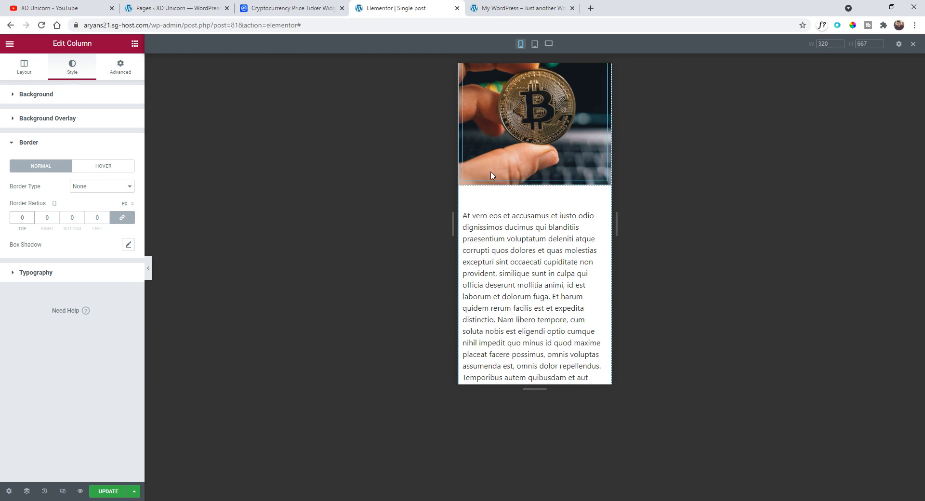
scroll(537, 193, up, 2)
scroll(547, 206, down, 4)
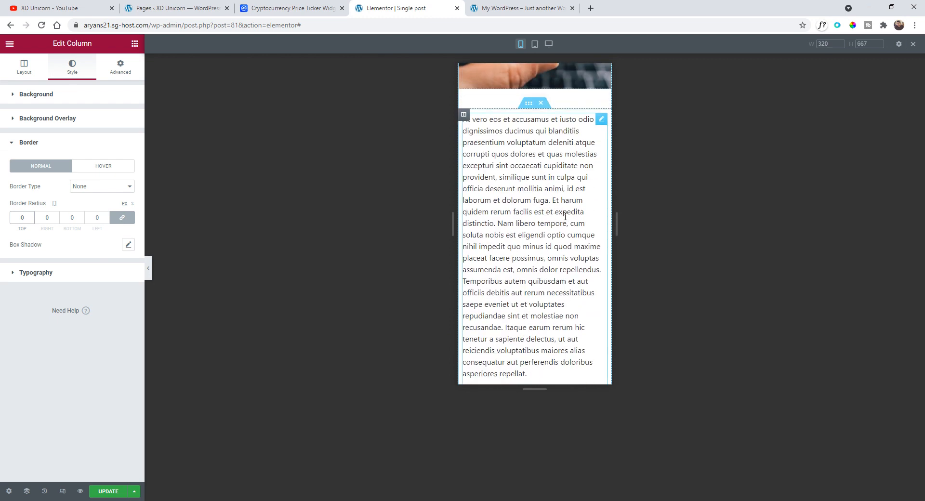
scroll(566, 217, down, 4)
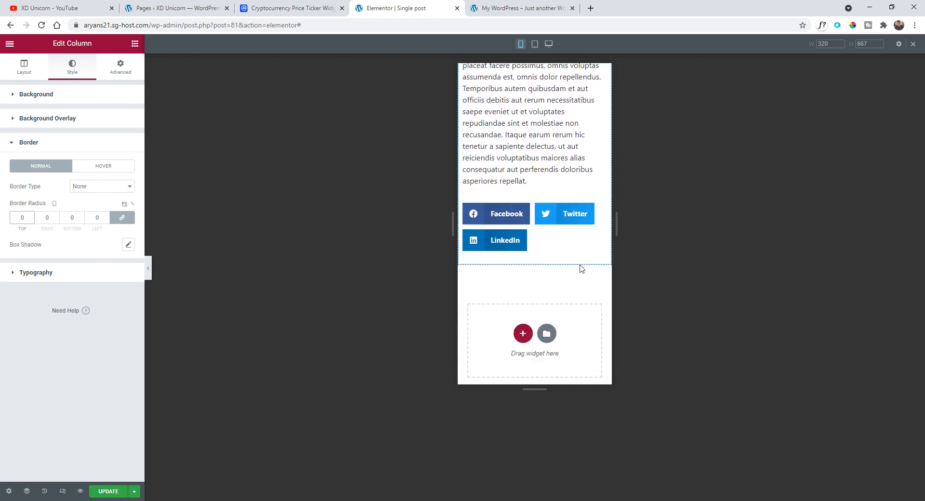
scroll(581, 265, down, 3)
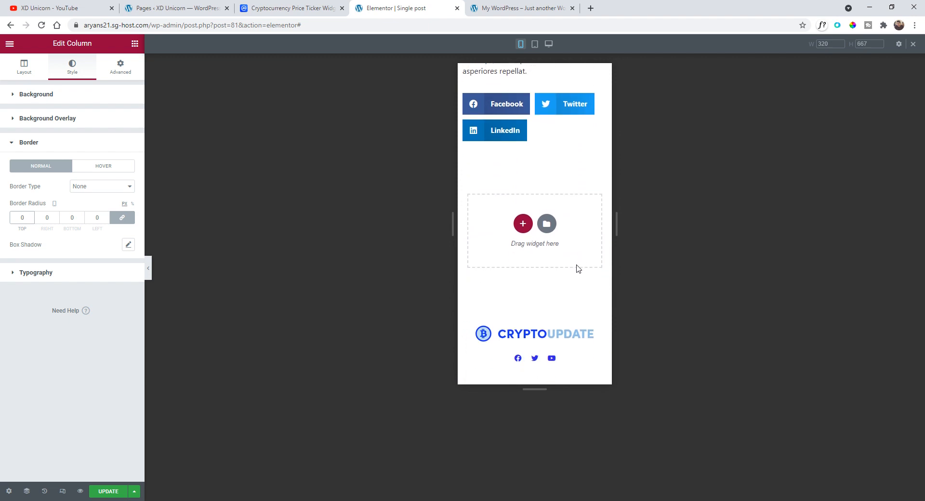
scroll(574, 270, up, 10)
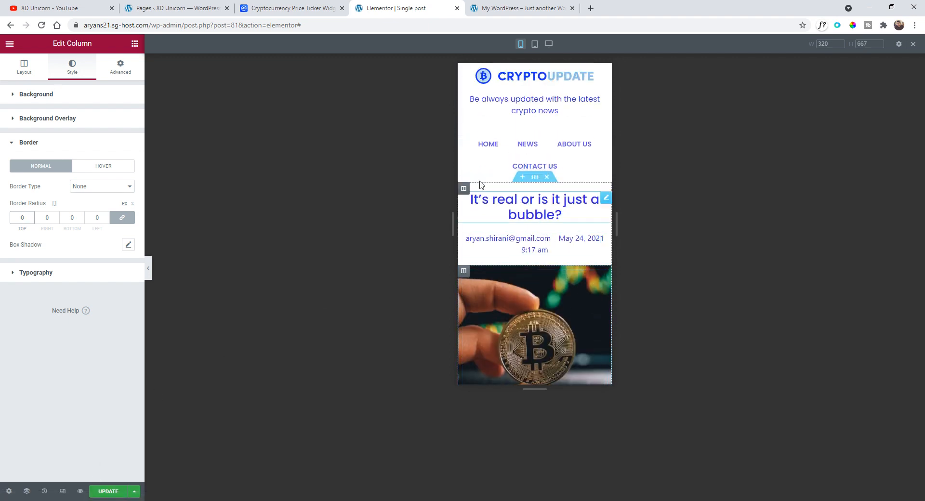
- Switch to tablet view and review the single post layout
click(535, 44)
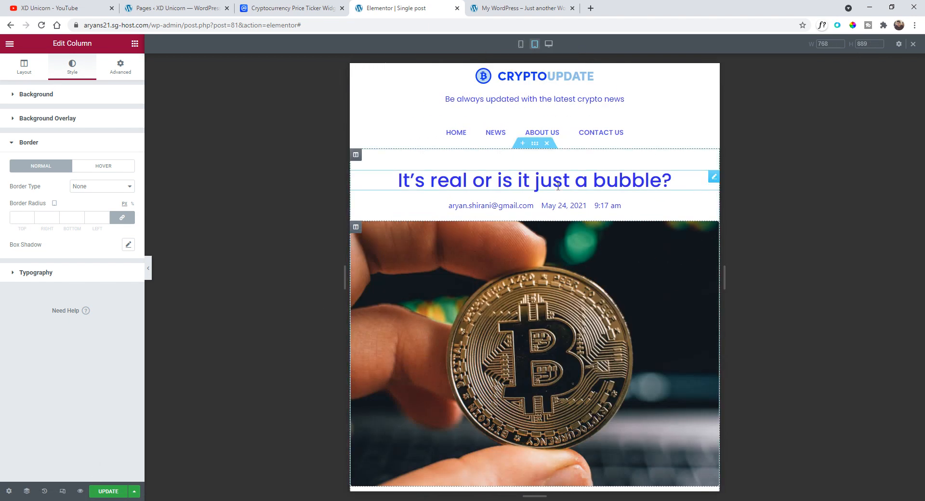
scroll(559, 193, down, 10)
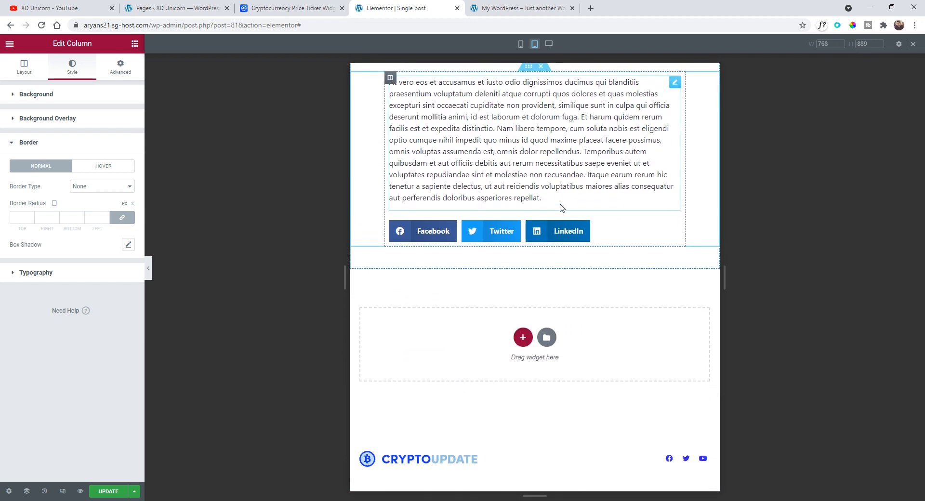
scroll(544, 231, up, 10)
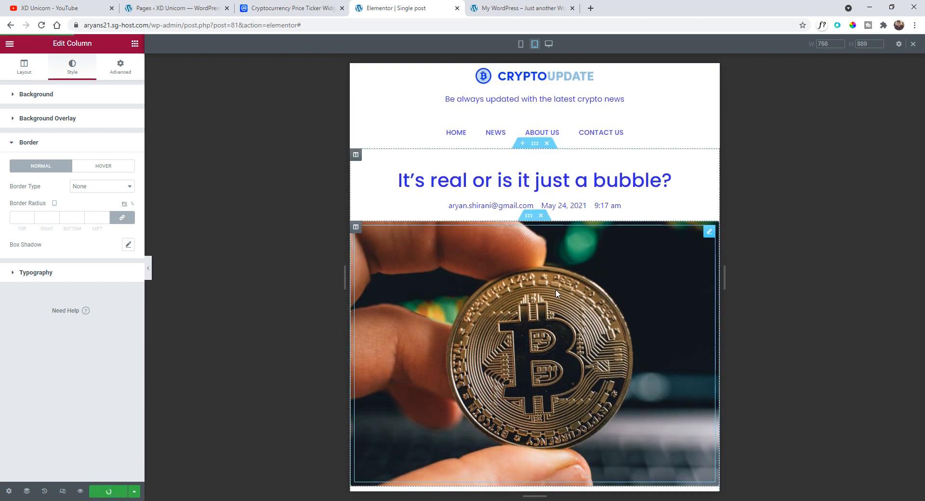
scroll(566, 264, down, 1)
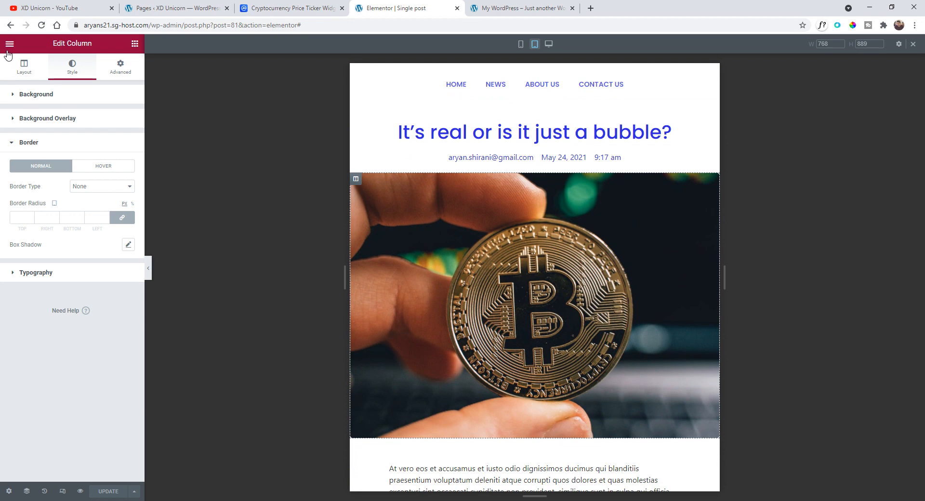
- Preview the live site in the browser's mobile emulation, browsing the News page, the post and About Us
click(536, 4)
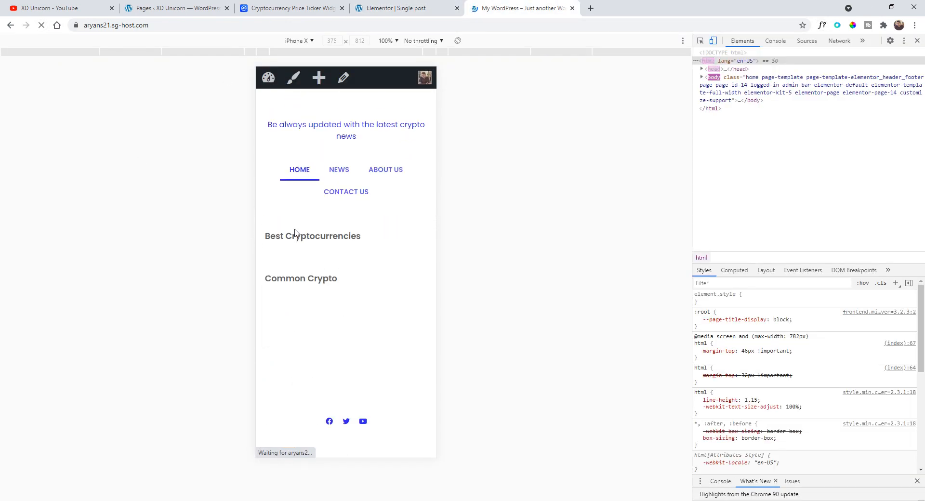
scroll(310, 227, down, 10)
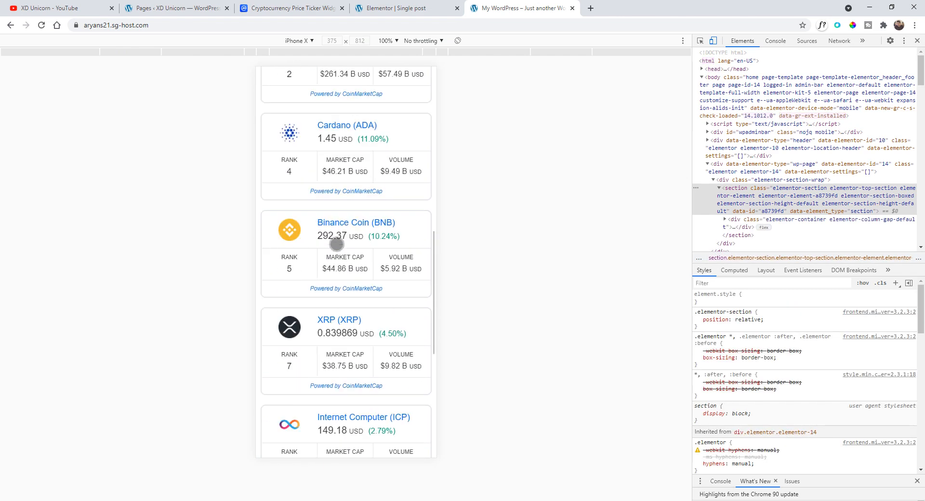
scroll(337, 244, up, 10)
click(342, 168)
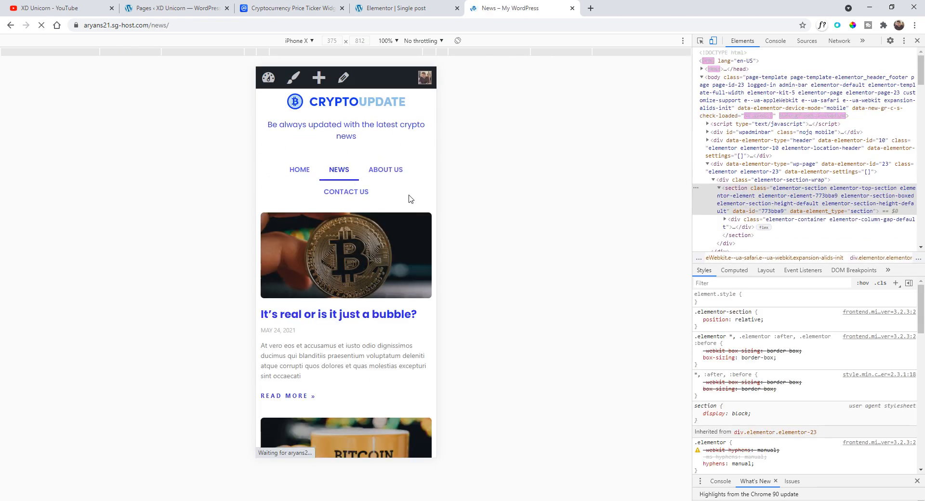
scroll(404, 227, down, 5)
scroll(404, 229, up, 5)
click(345, 265)
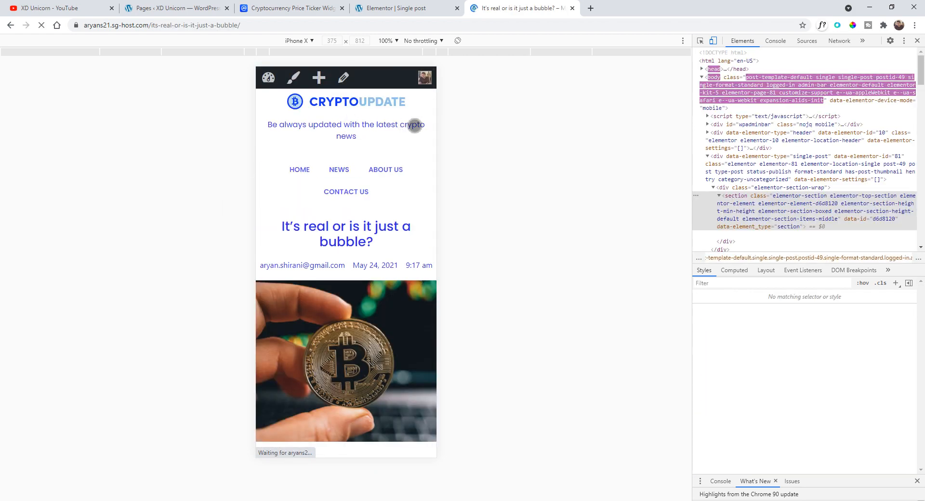
scroll(414, 120, down, 3)
scroll(426, 94, down, 5)
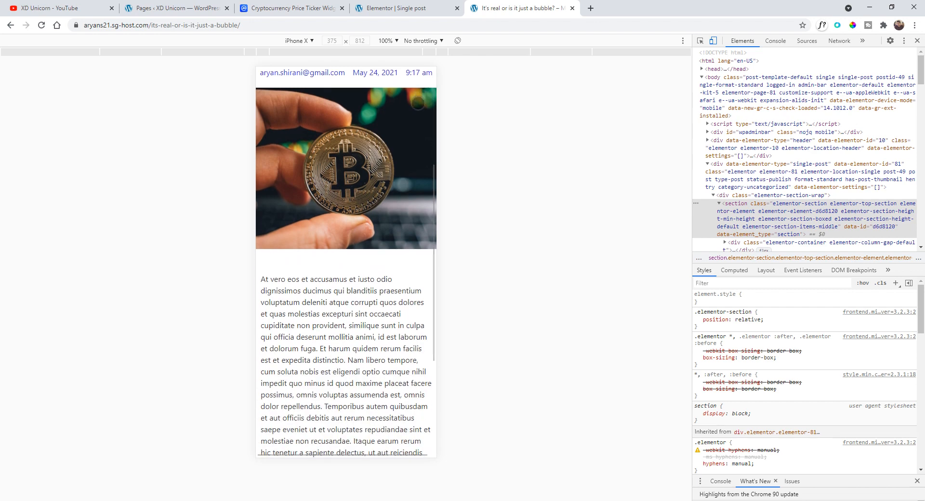
scroll(403, 242, up, 8)
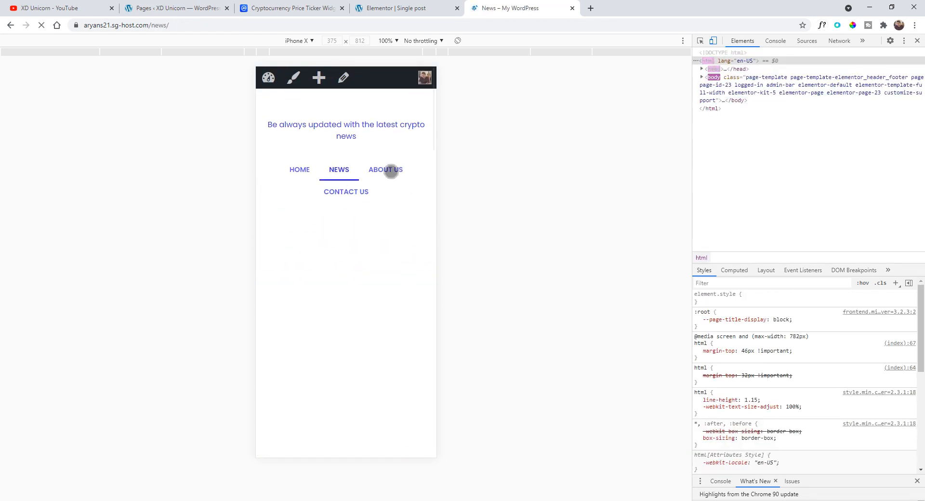
click(387, 171)
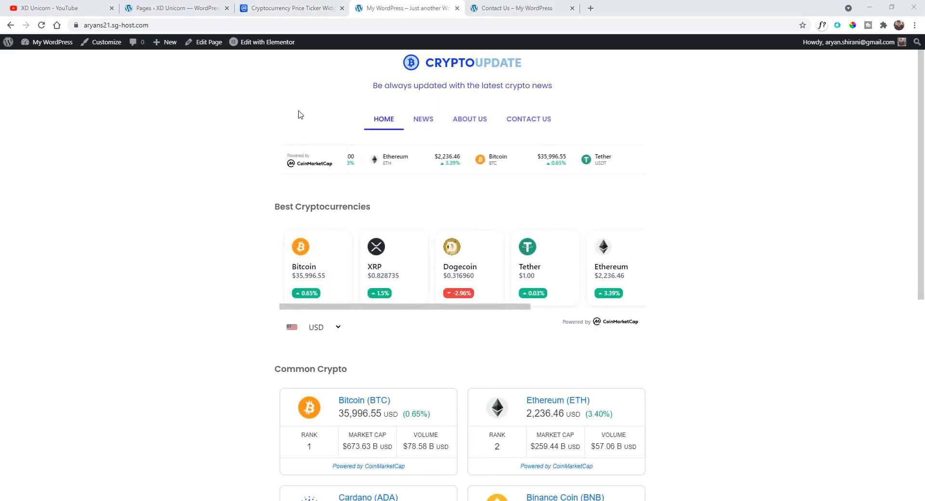
click(428, 124)
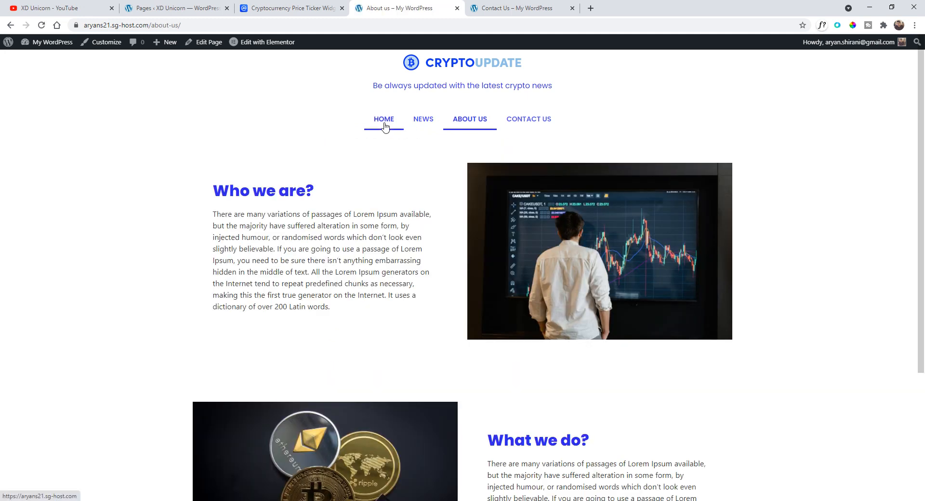
click(389, 126)
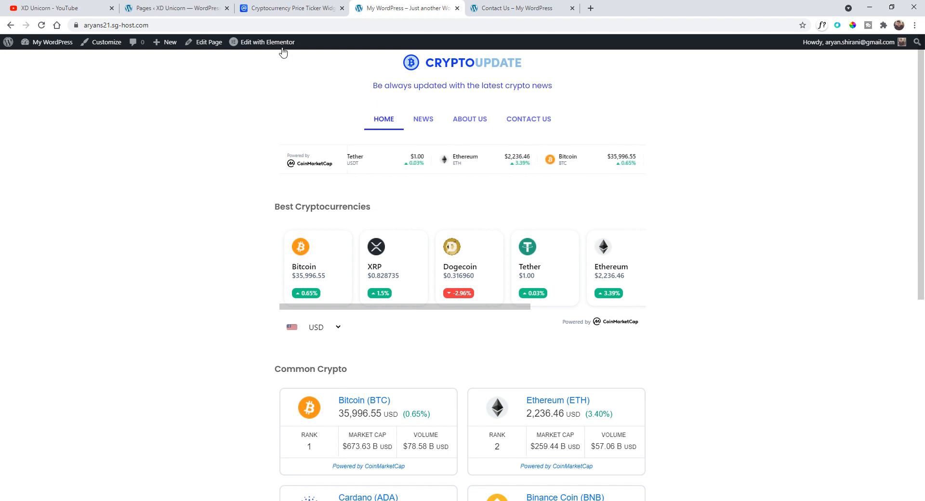
- Open the Header template with Elementor and set the header section's minimum height to 266 px
mouse_move(282, 51)
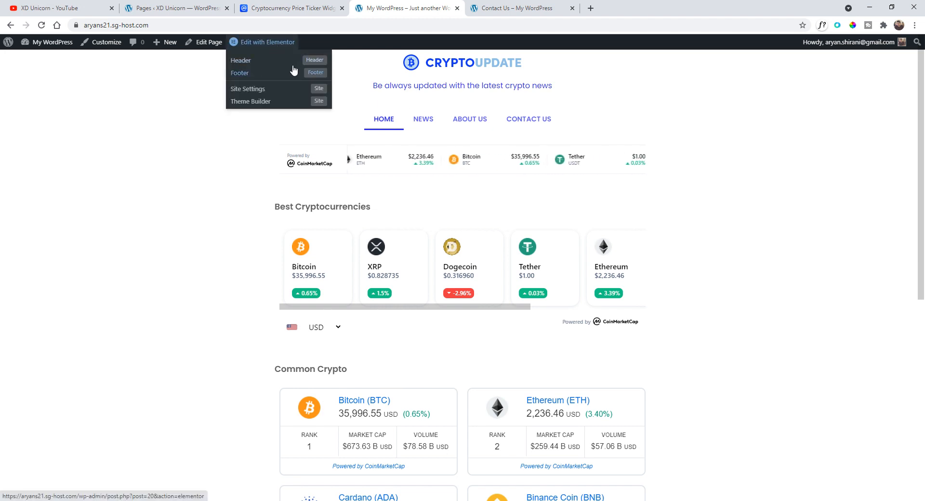
click(280, 61)
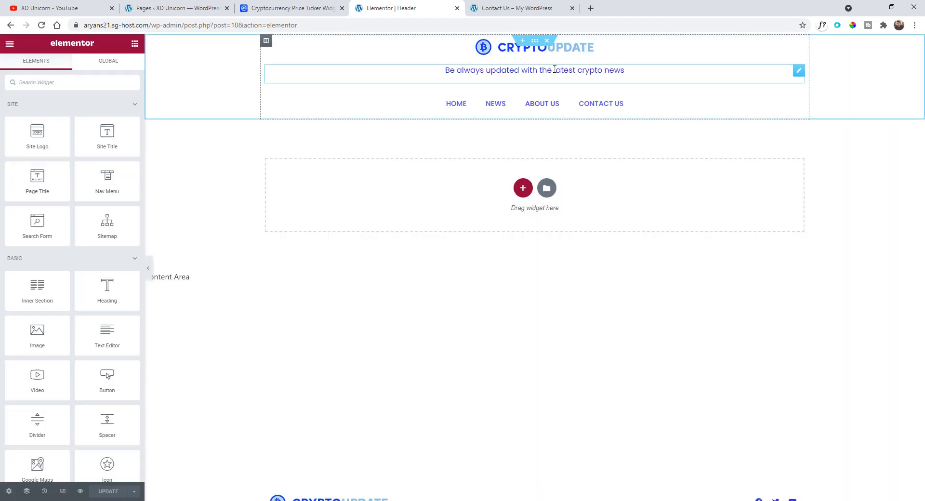
click(535, 42)
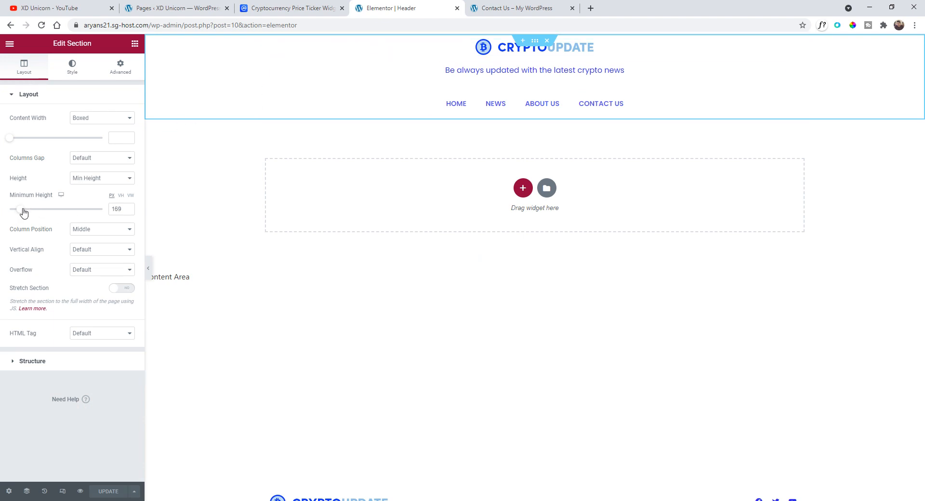
drag(24, 212, 30, 213)
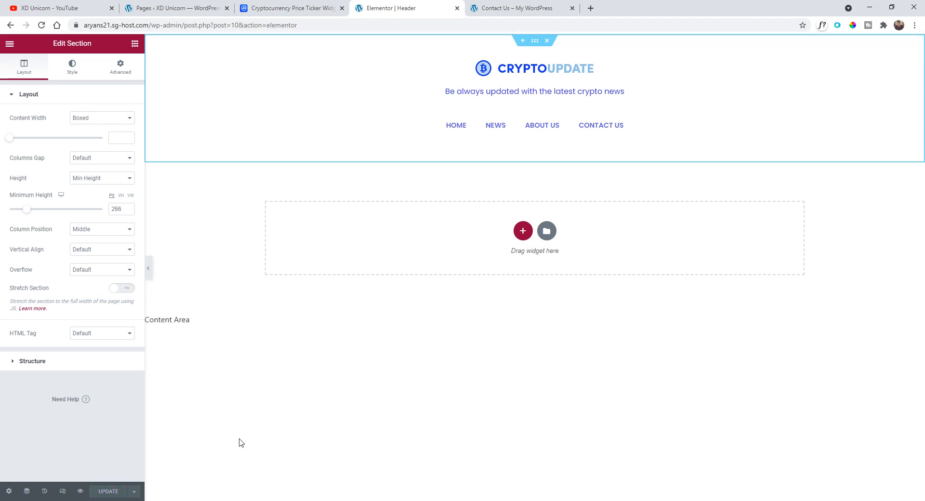
- View the live page and browse through the Home, News, About Us and Contact Us pages
click(9, 44)
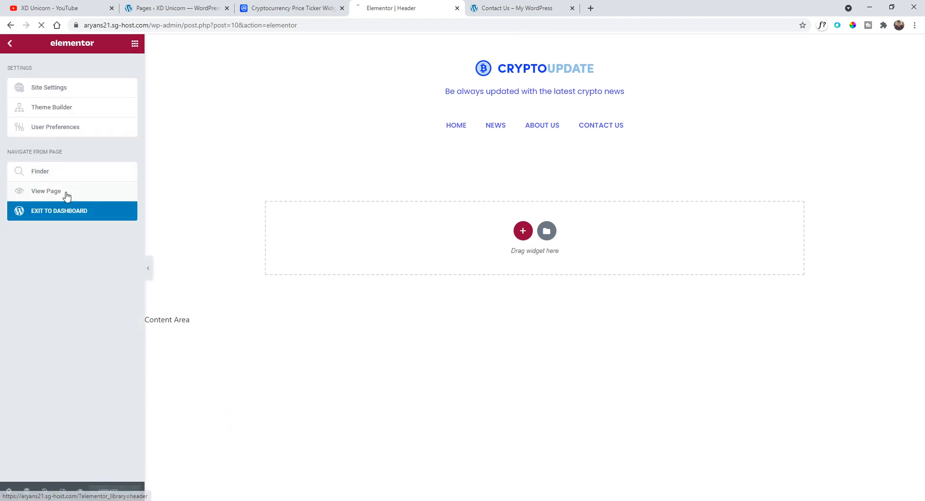
click(66, 194)
click(440, 92)
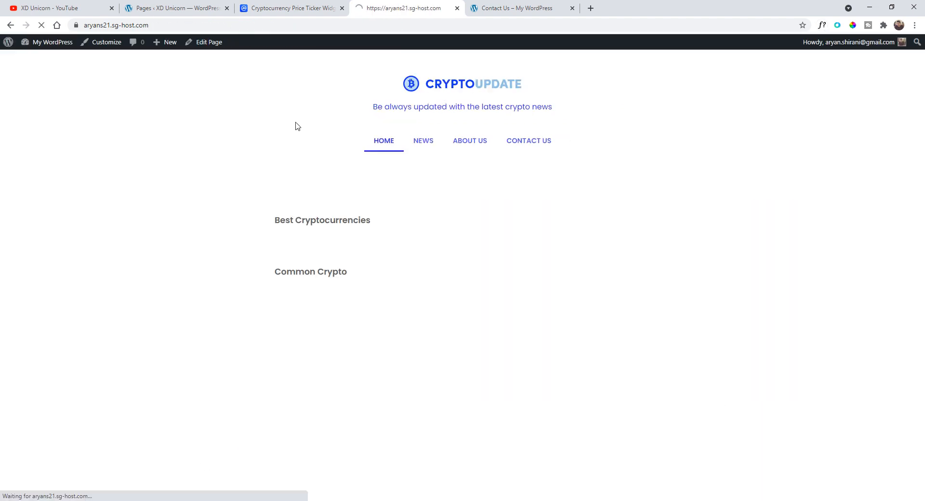
click(423, 142)
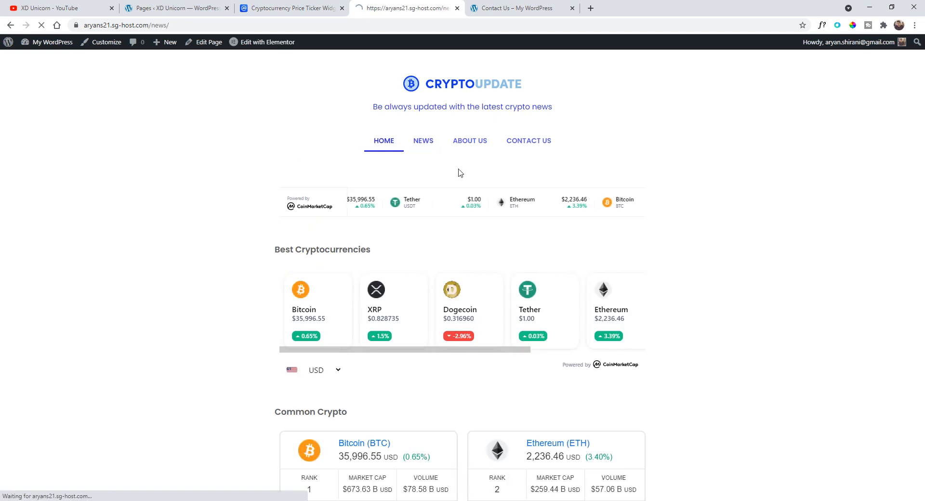
click(476, 143)
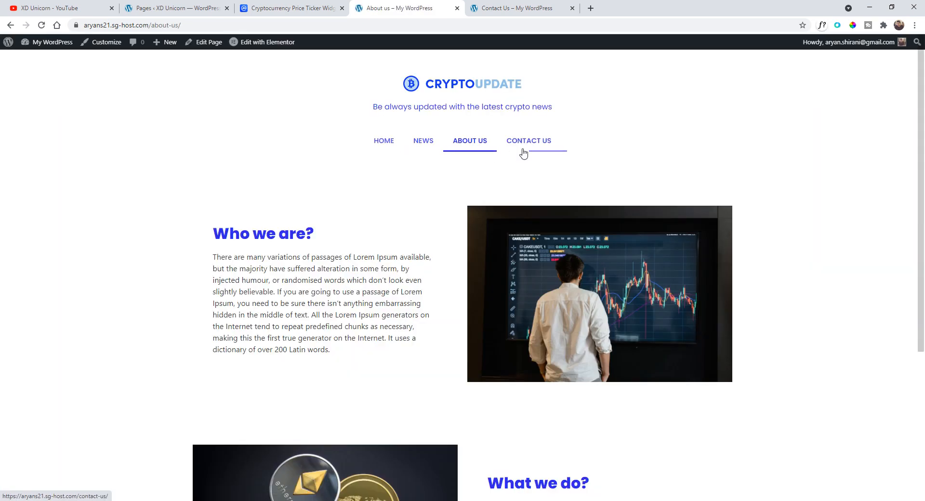
click(525, 145)
click(385, 141)
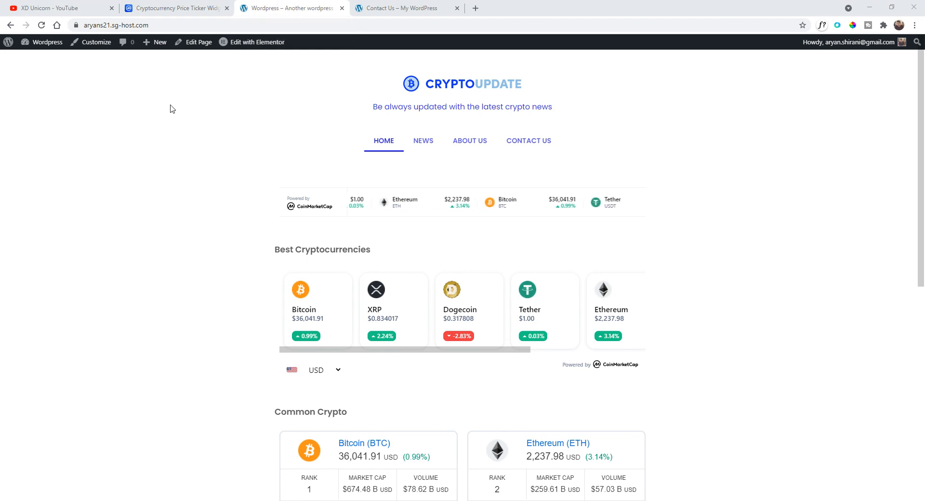
- Open the Customizer's Site Identity settings and set the site title to CryptoUpdate
click(96, 43)
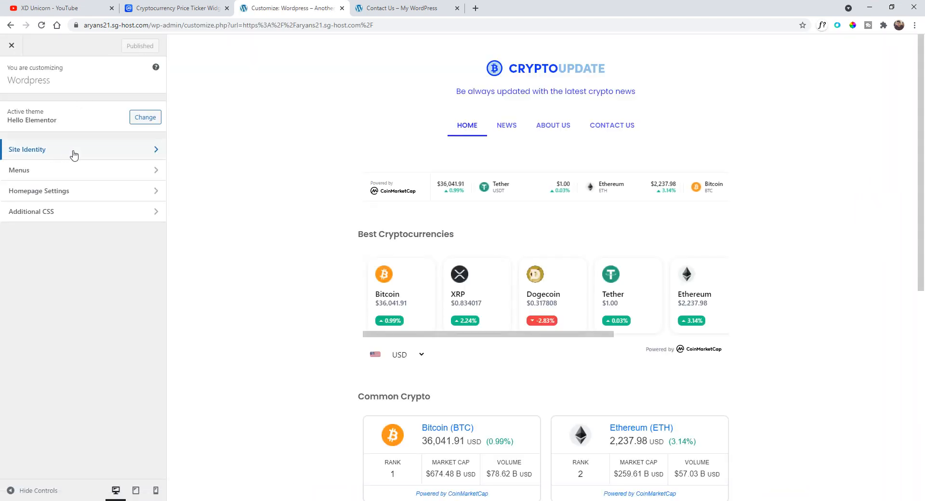
click(74, 155)
drag(62, 155, 0, 161)
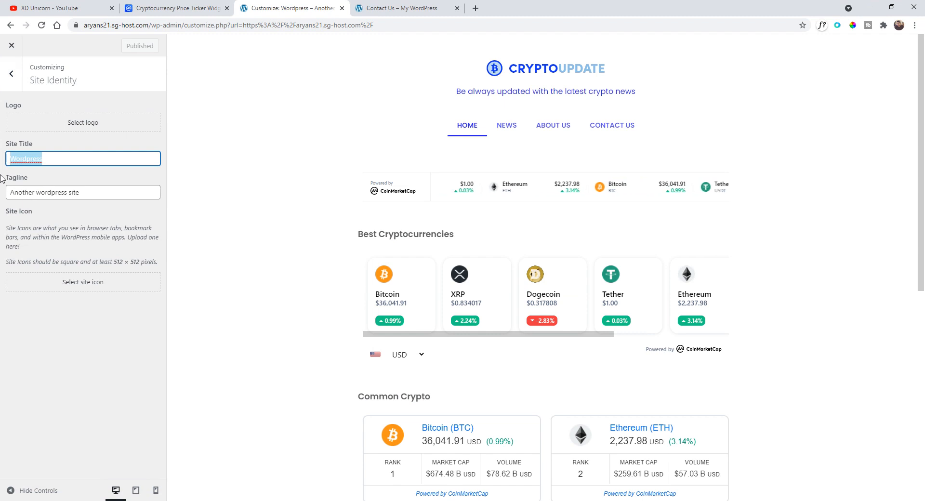
text(Cr)
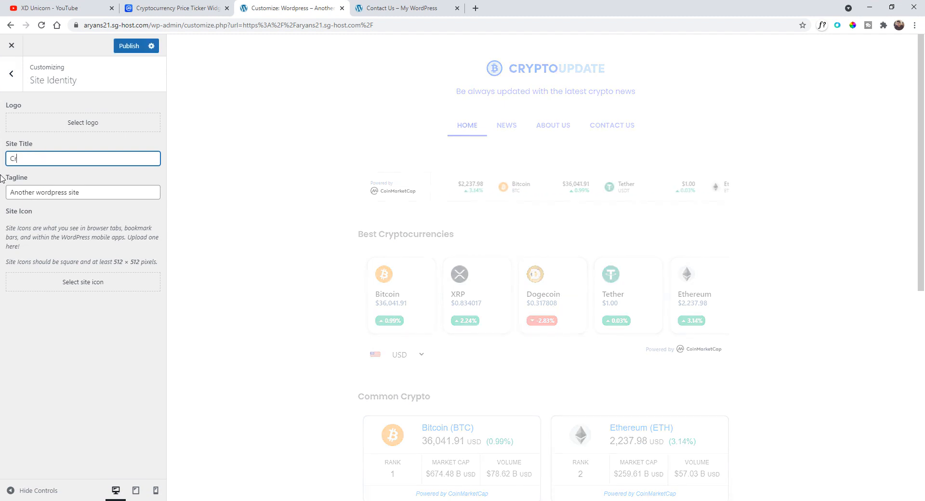
text(yptoUpd)
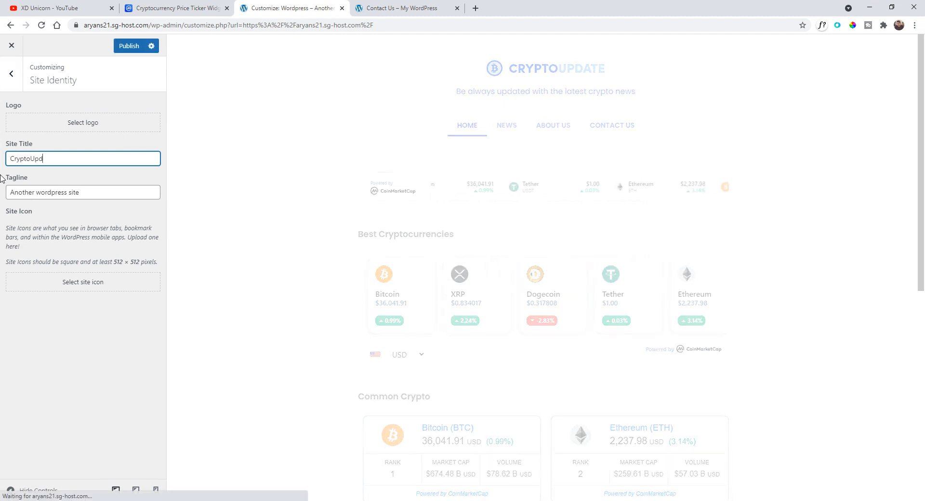
text(ate)
- Replace the tagline with News & Updates on Cryptocurrencies
drag(81, 192, 1, 195)
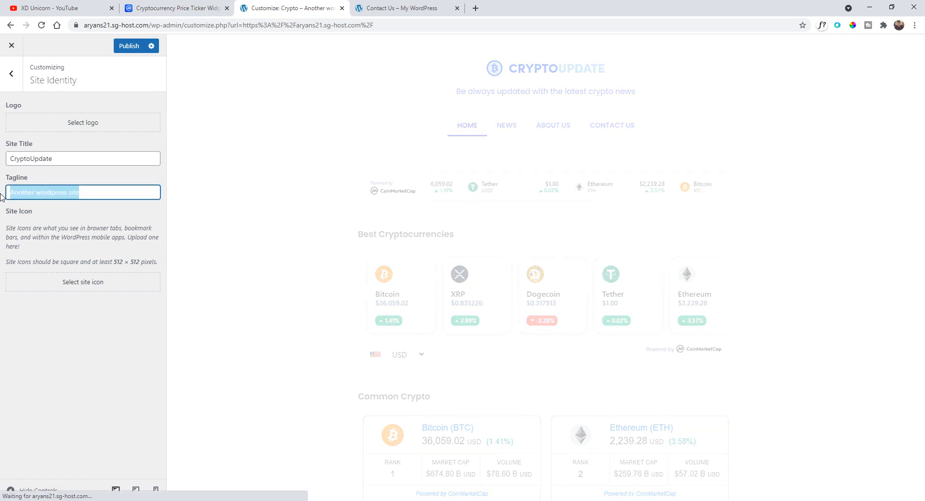
text(New)
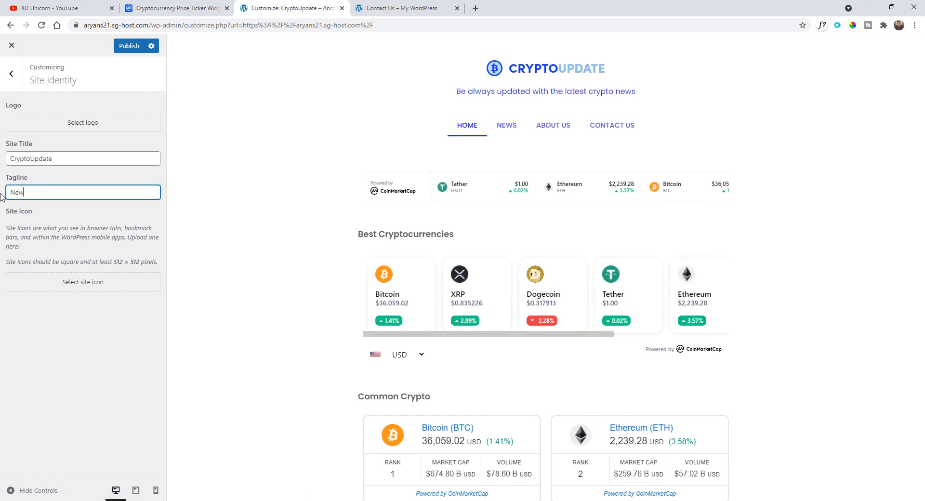
text(s & Up)
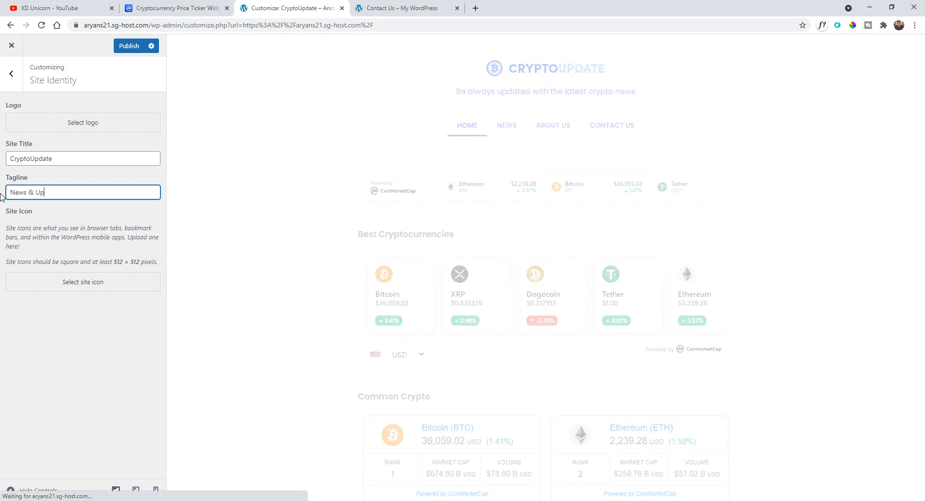
text(dates on Cr)
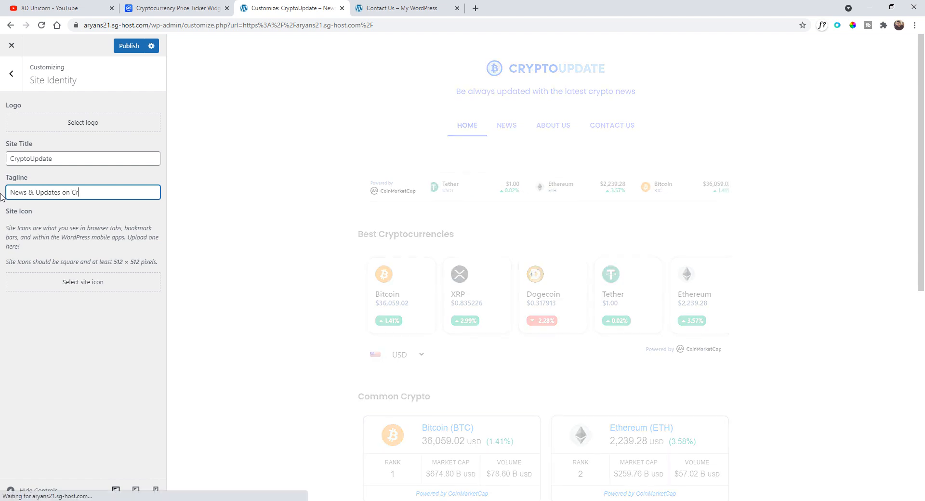
text(yptocurrencies)
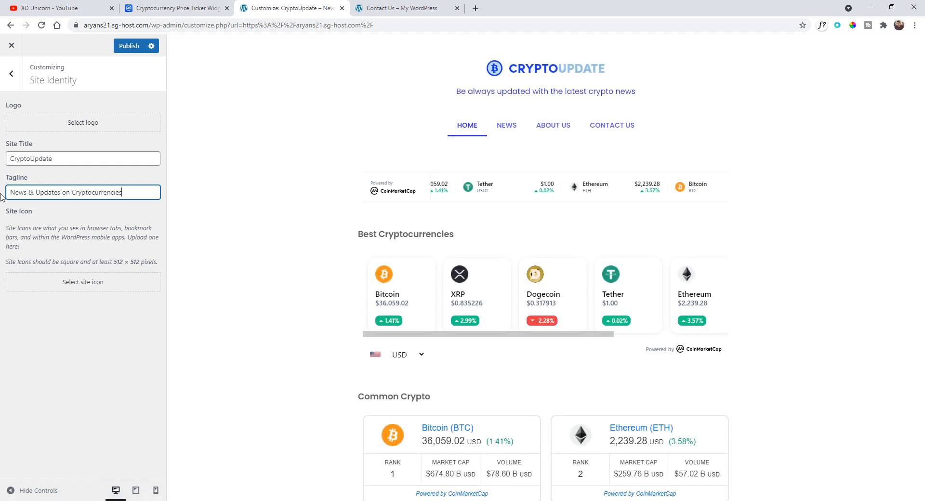
- Set the logo to the Group-2.png image from the media library without cropping
click(64, 128)
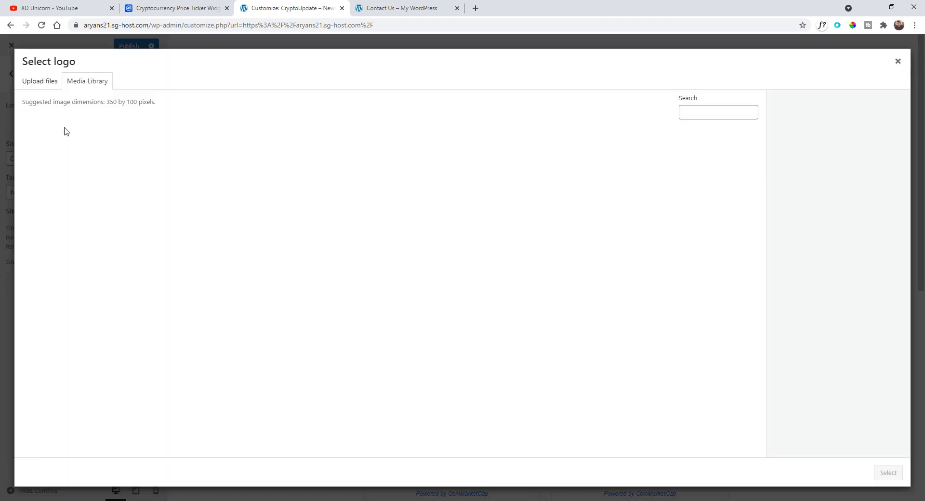
click(714, 180)
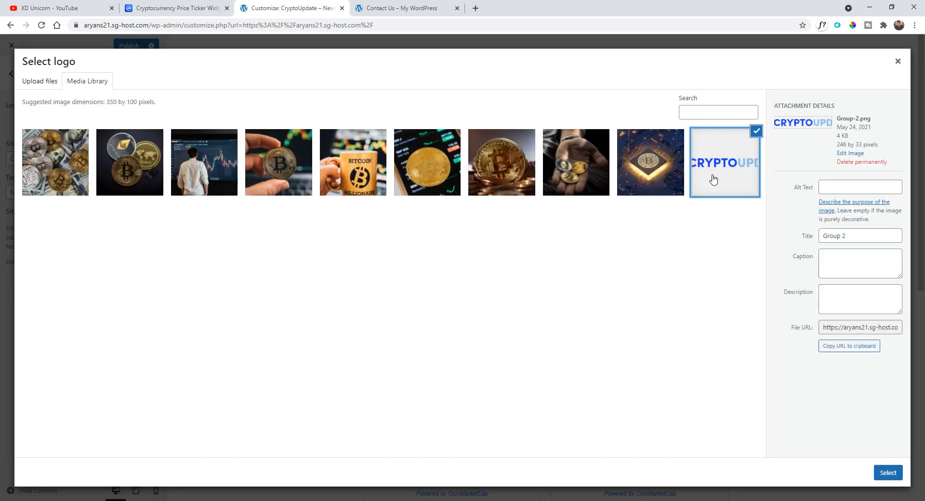
click(888, 476)
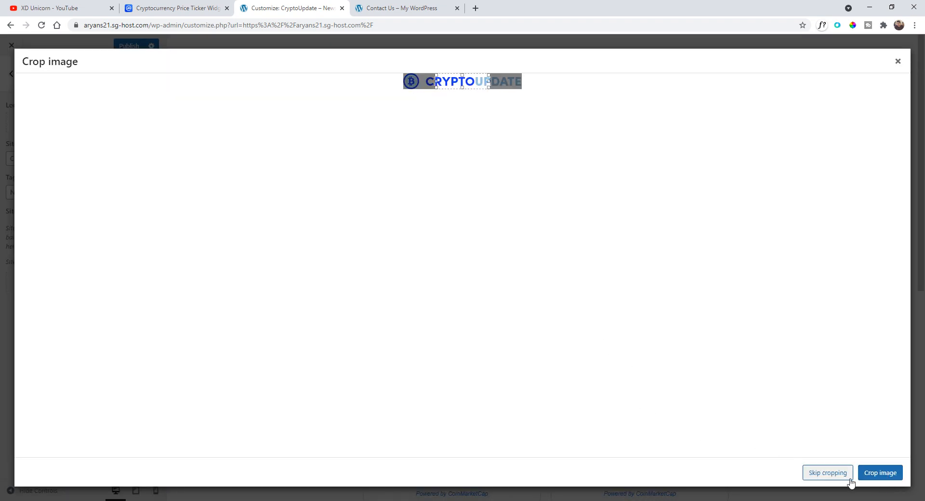
click(828, 473)
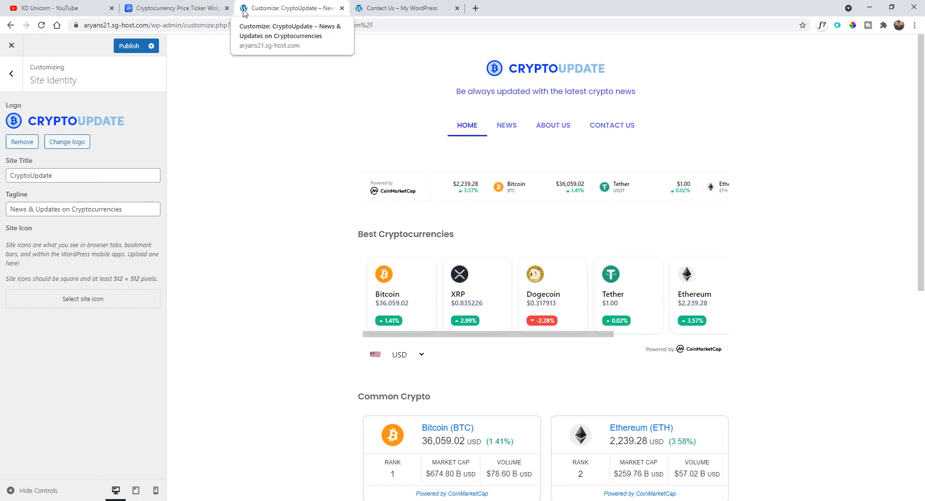
- Upload favicon.png from the desktop as the site icon, publish the changes and exit the Customizer
click(83, 299)
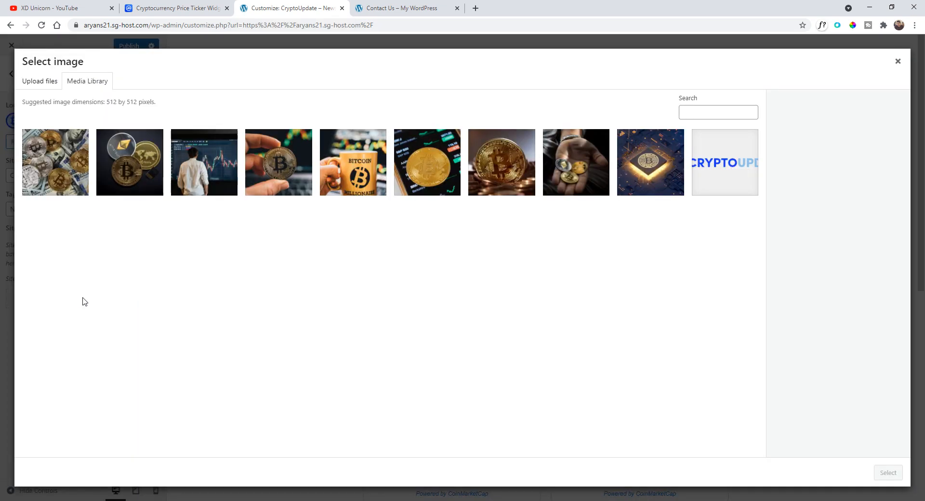
key(super+d)
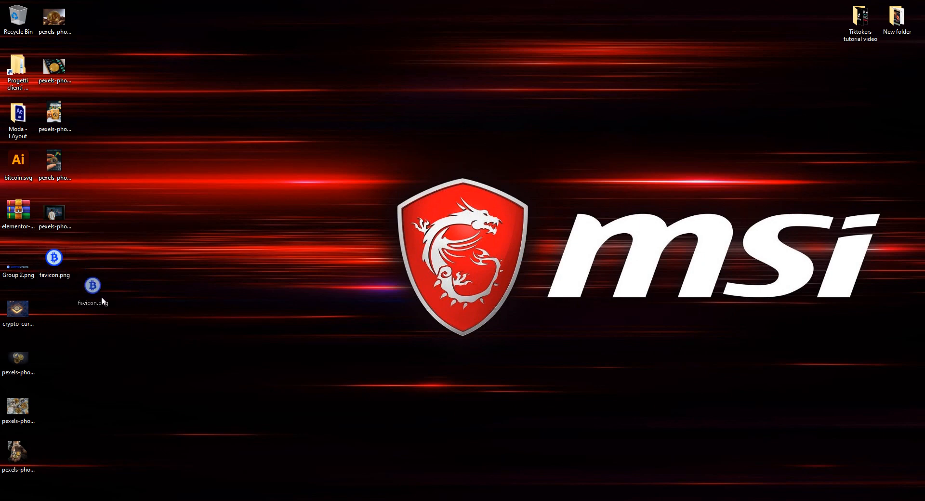
drag(54, 259, 283, 331)
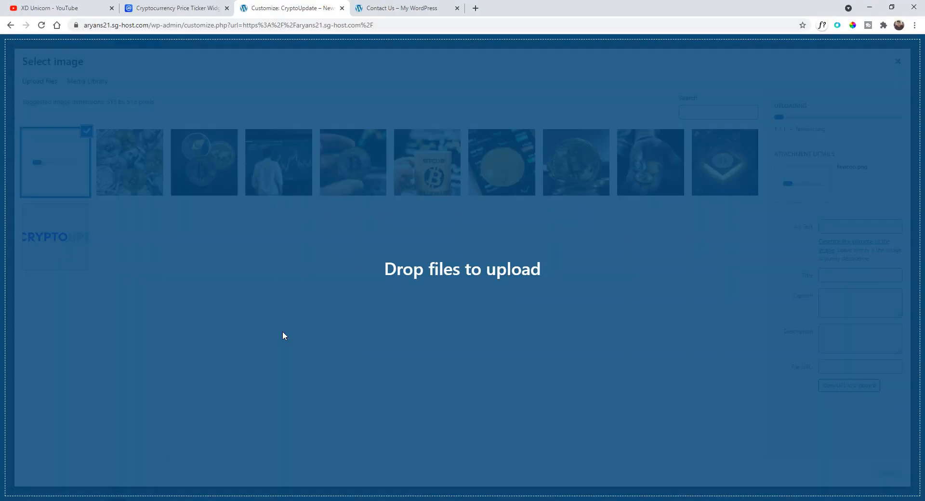
click(888, 477)
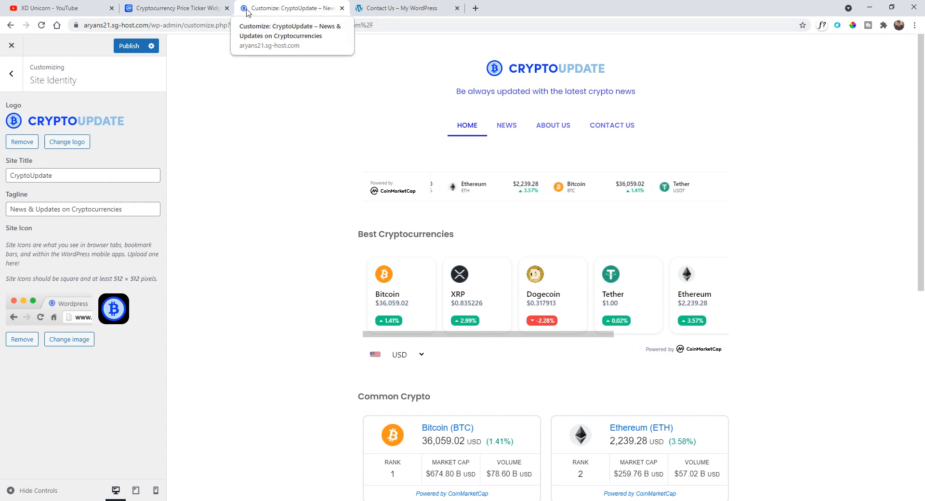
click(126, 50)
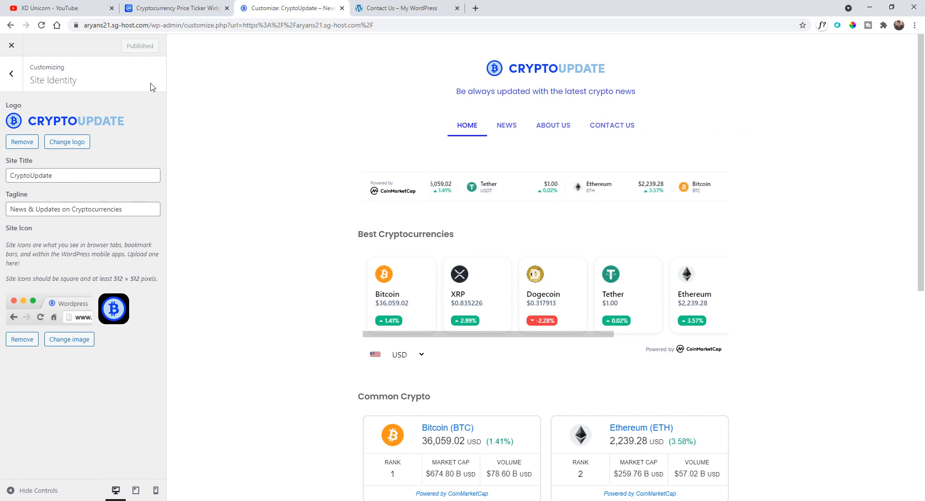
click(11, 46)
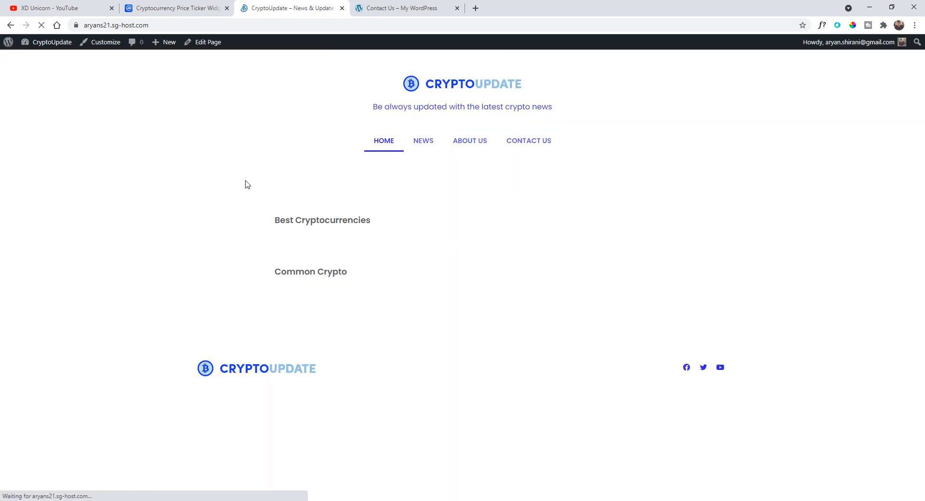
- Close the old Contact Us tab and browse the live News, About Us, Contact Us and Home pages
click(457, 7)
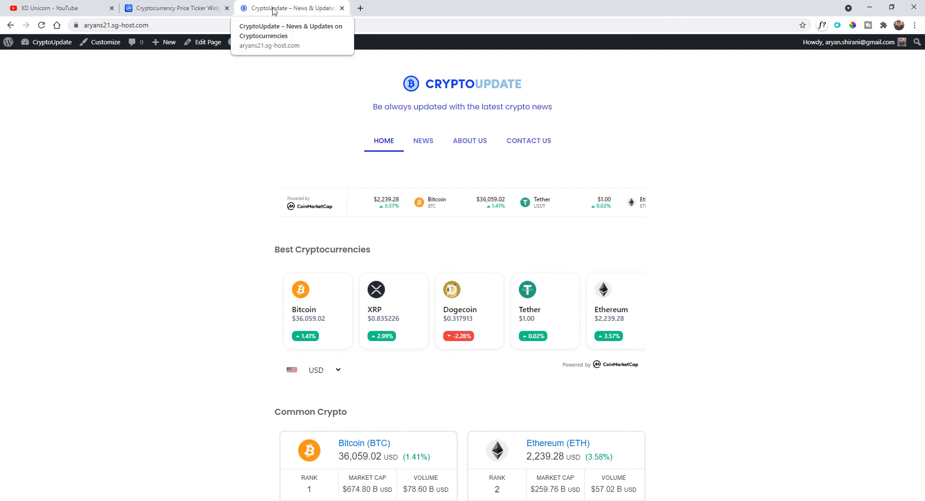
click(418, 147)
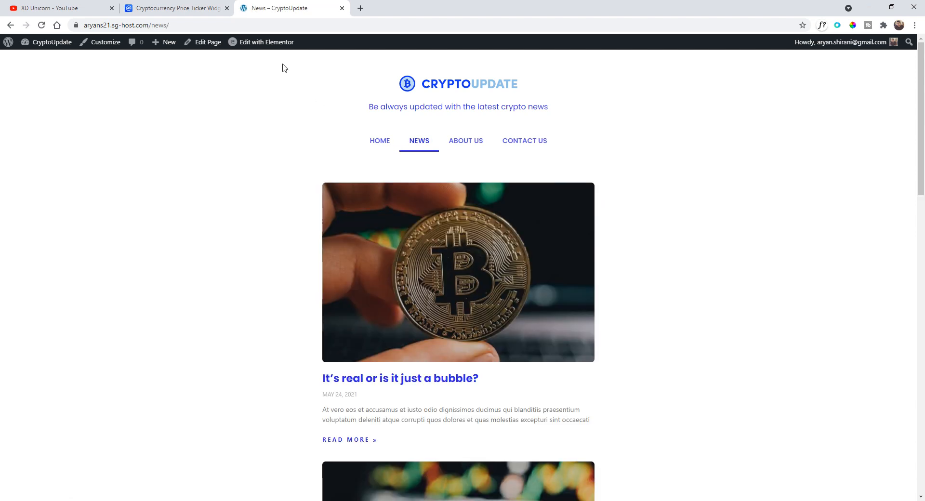
click(466, 144)
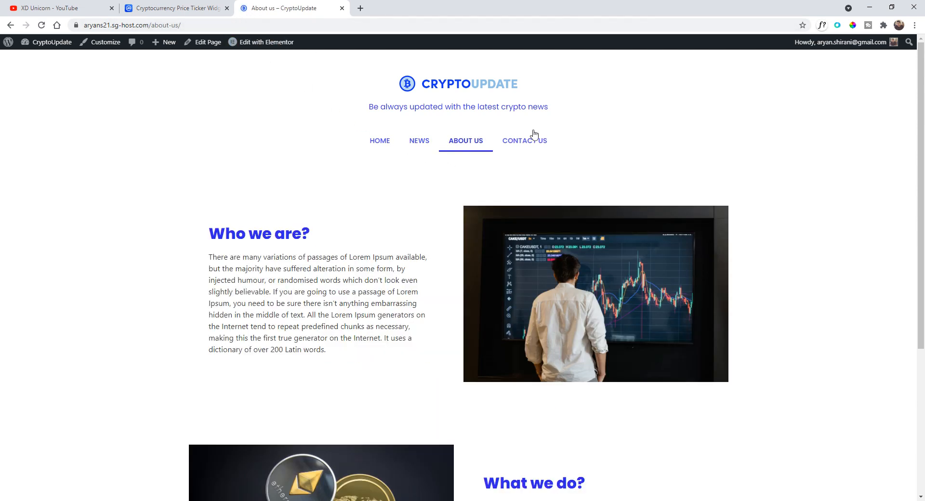
click(530, 140)
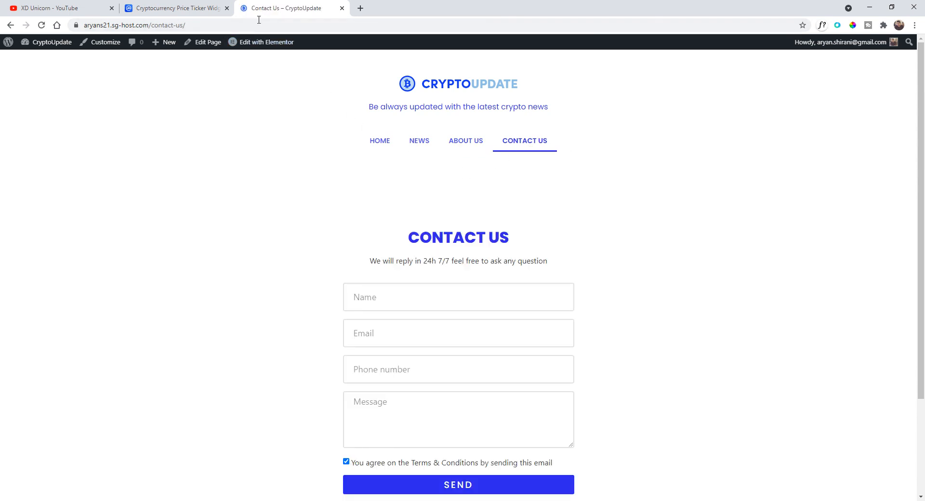
click(380, 139)
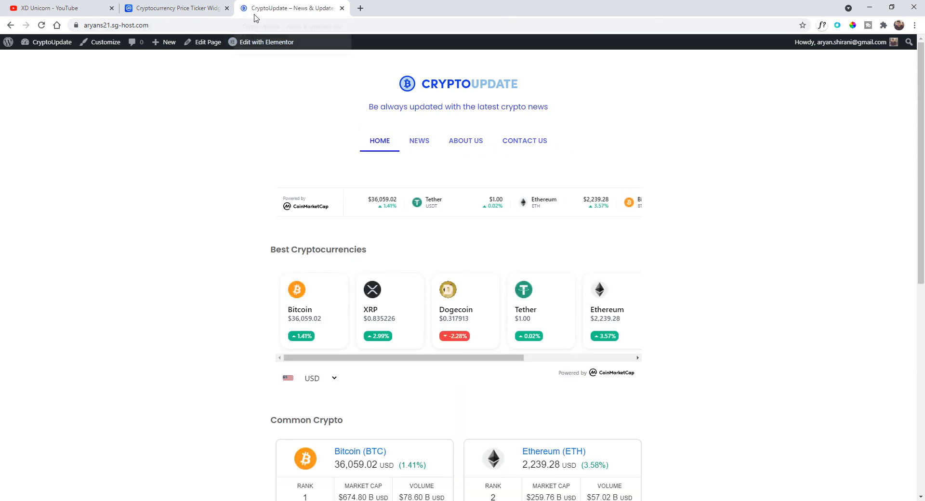